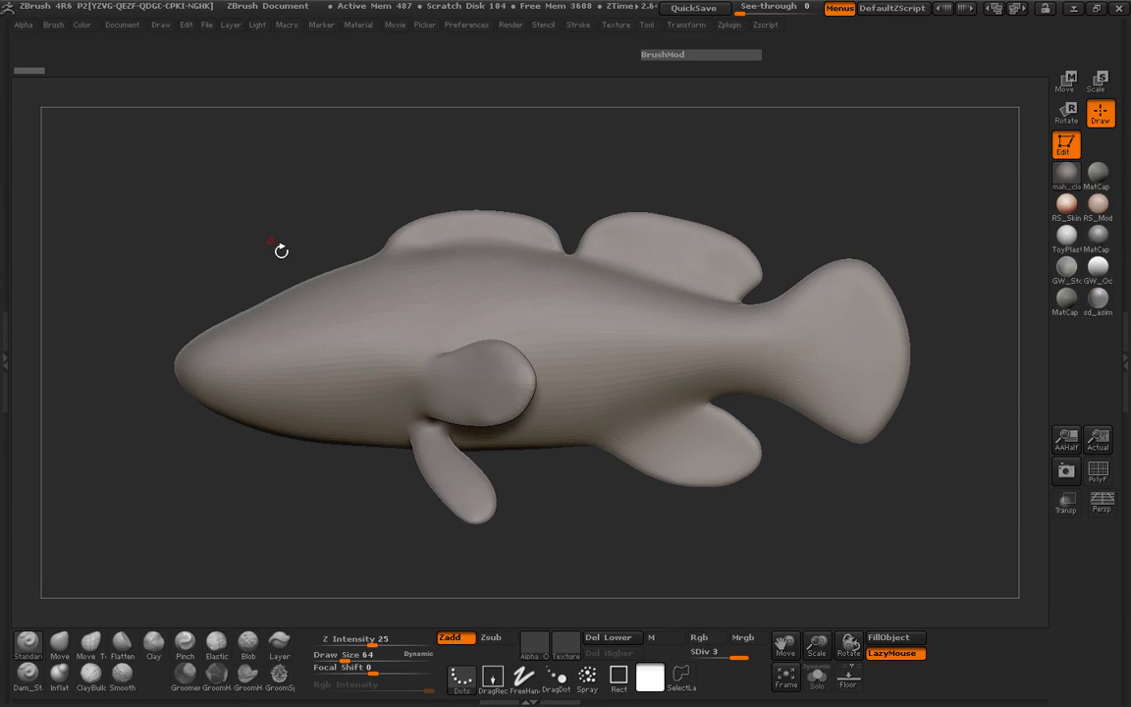
Load the GrouperSpotlight image from LightBox's Project folder into Spotlight as a reference.
{"action": "left_click_drag", "start_coordinate": [260, 242], "coordinate": [268, 252]}
{"action": "key", "text": "comma"}
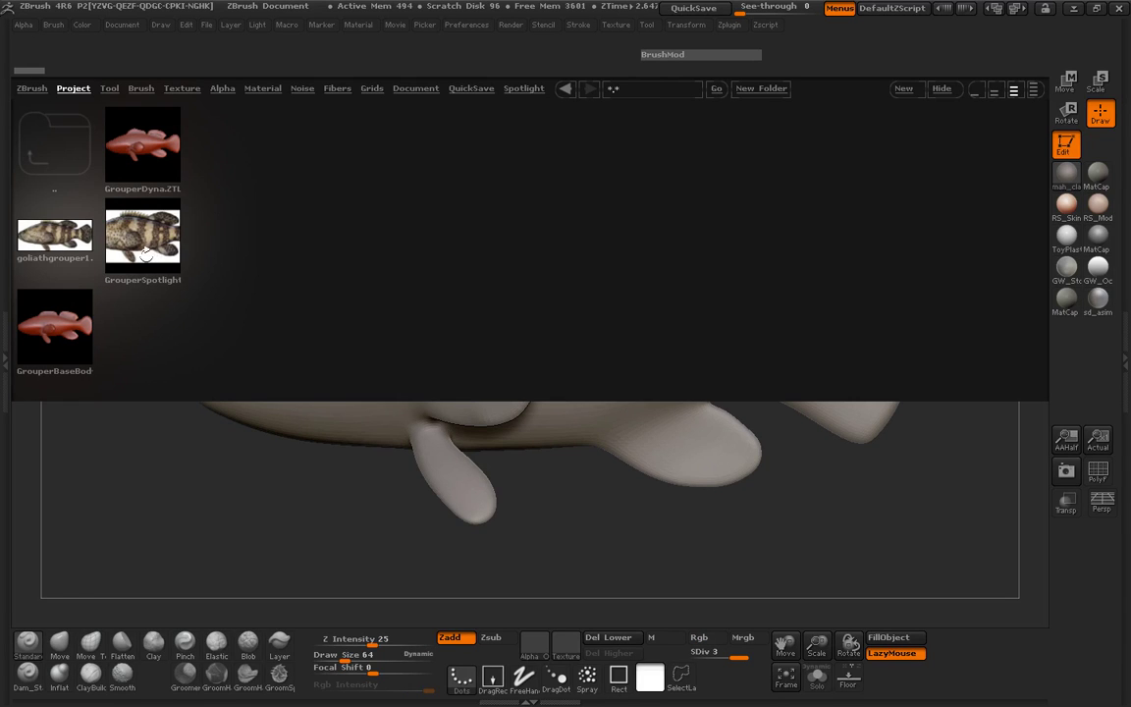
{"action": "double_click", "coordinate": [145, 253]}
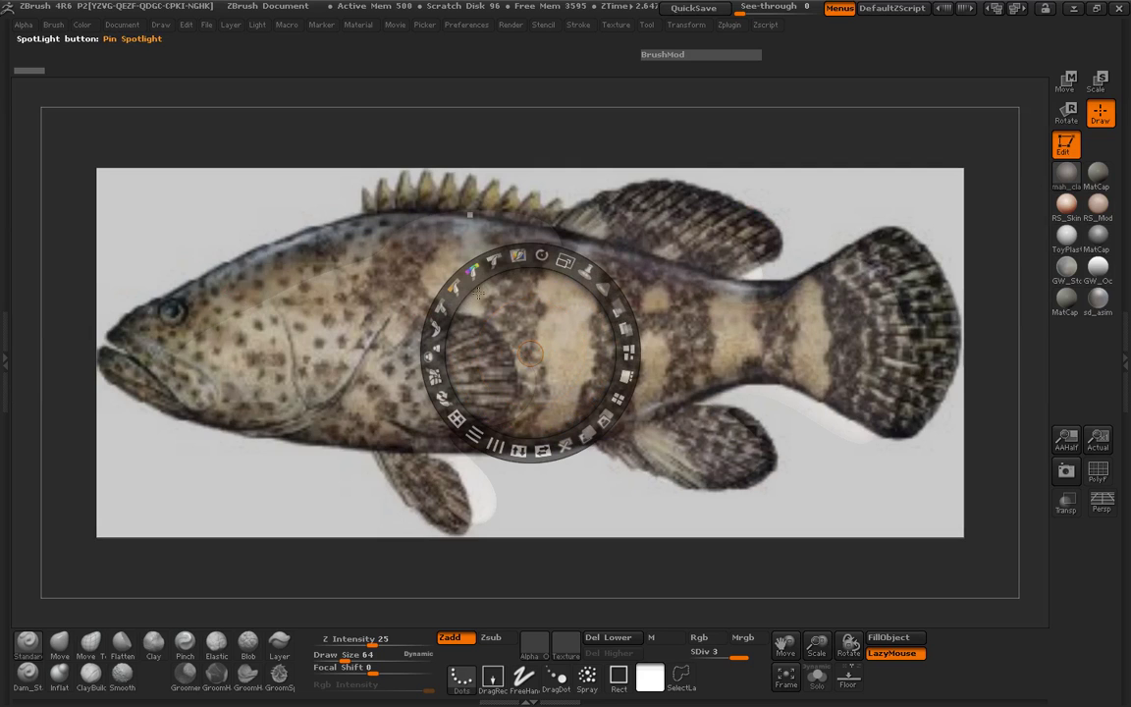
Lower the grouper photo's opacity, exit Spotlight, and align the fish with the photo.
{"action": "left_click_drag", "start_coordinate": [582, 278], "coordinate": [511, 400]}
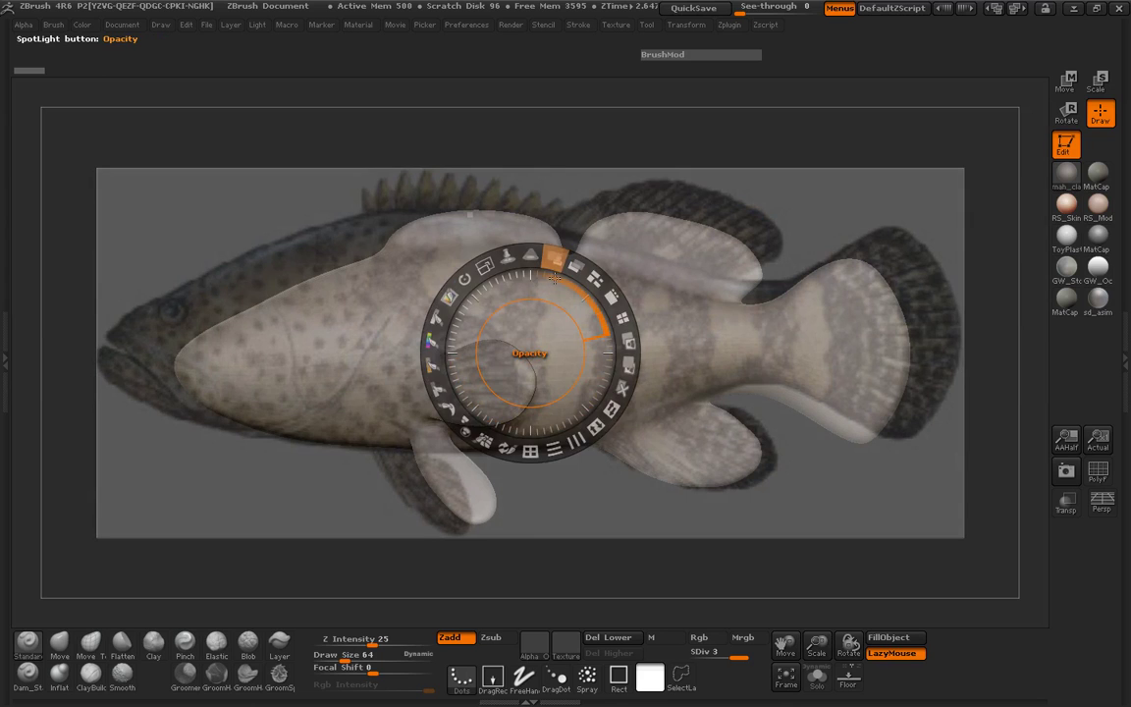
{"action": "key", "text": "z"}
{"action": "mouse_move", "coordinate": [216, 247]}
{"action": "left_mouse_down"}
{"action": "mouse_move", "coordinate": [239, 253]}
{"action": "mouse_move", "coordinate": [233, 247]}
{"action": "left_mouse_up"}
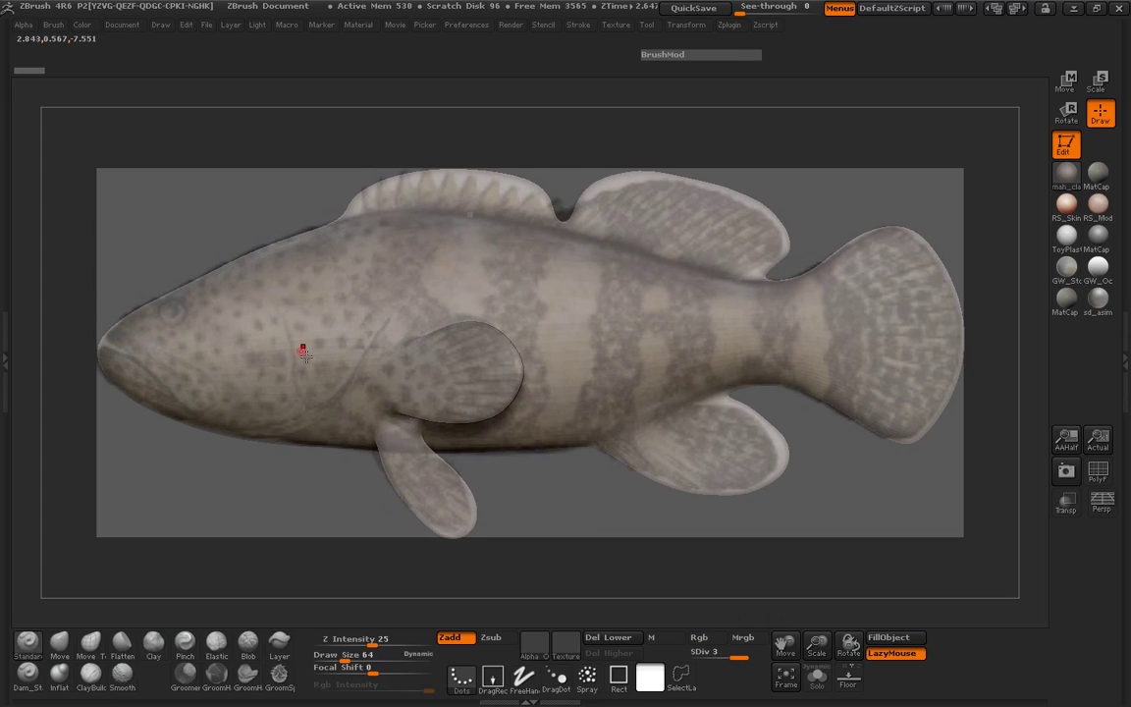
Enlarge the brush and subdivide the fish mesh one more level to level 4.
{"action": "key", "text": "space"}
{"action": "mouse_move", "coordinate": [312, 343]}
{"action": "left_mouse_down"}
{"action": "mouse_move", "coordinate": [371, 344]}
{"action": "mouse_move", "coordinate": [323, 327]}
{"action": "left_mouse_up"}
{"action": "key", "text": "space"}
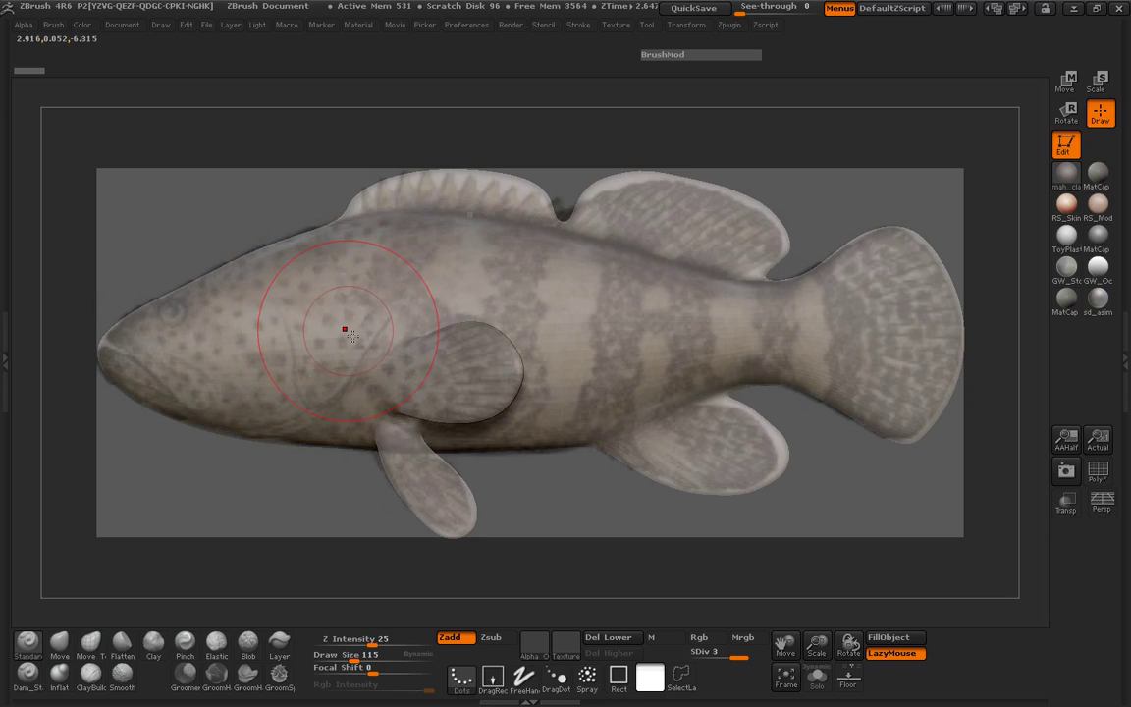
{"action": "key", "text": "ctrl+d"}
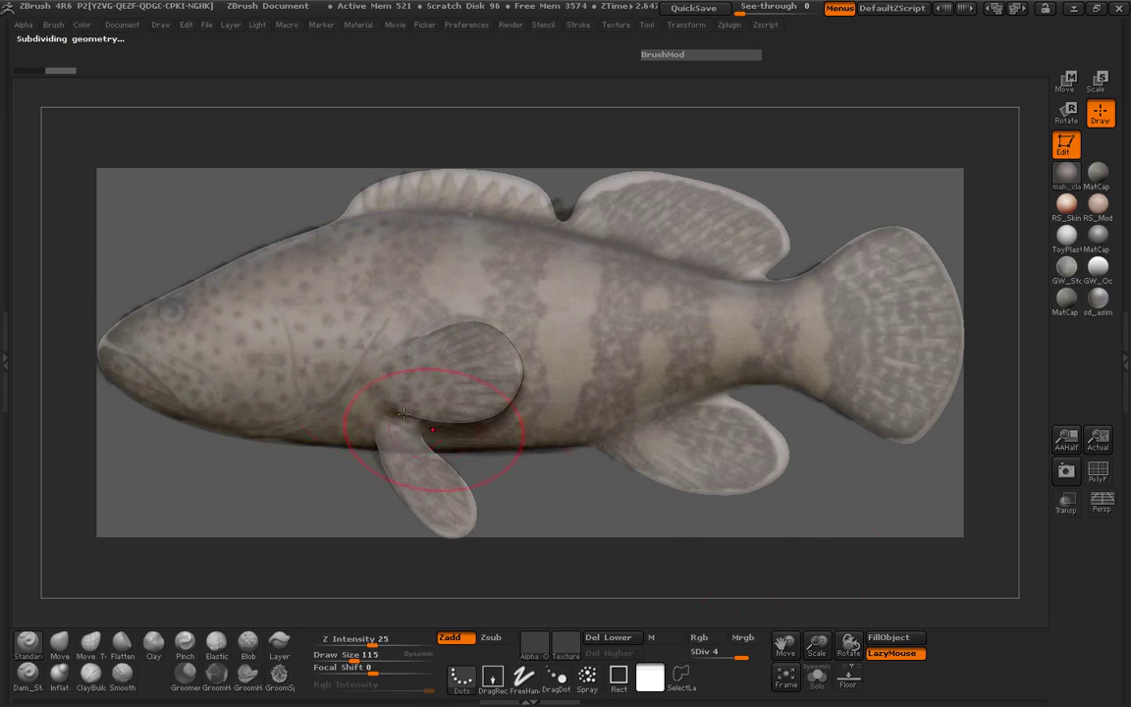
Shrink the brush to size 19 and paint a dark V-shaped gill line behind the head.
{"action": "key", "text": "space"}
{"action": "left_click_drag", "start_coordinate": [290, 310], "coordinate": [302, 363]}
{"action": "key", "text": "ctrl+z"}
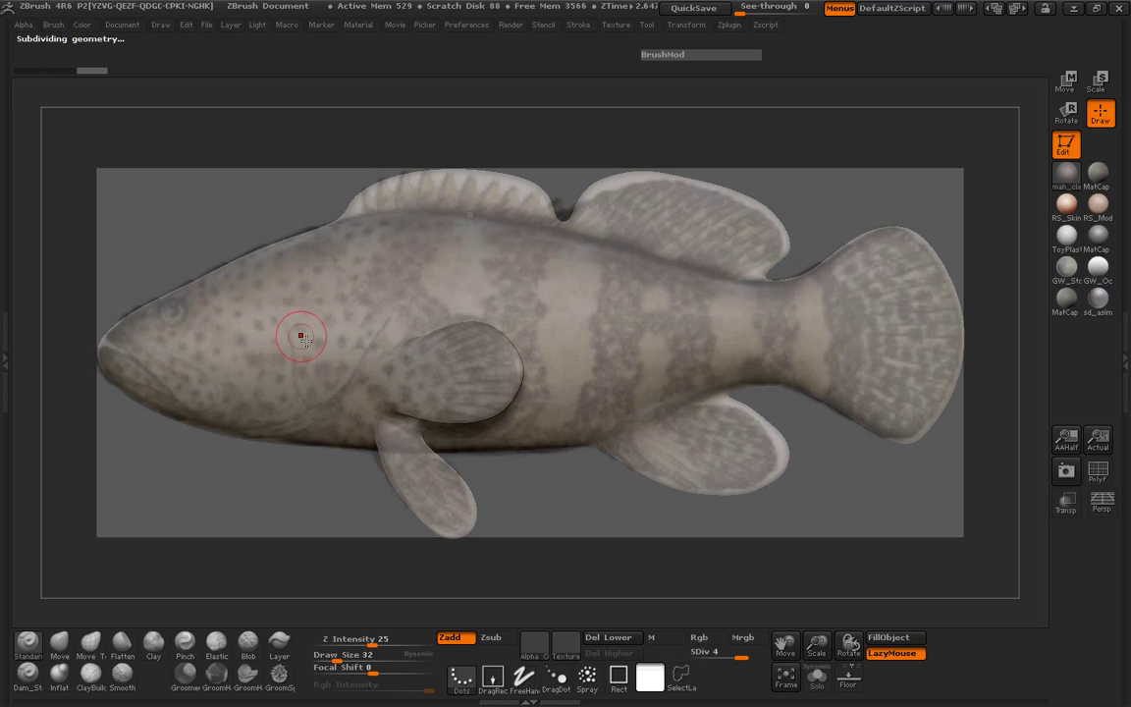
{"action": "key", "text": "space"}
{"action": "left_click_drag", "start_coordinate": [186, 358], "coordinate": [157, 358]}
{"action": "left_click", "coordinate": [290, 320]}
{"action": "mouse_move", "coordinate": [293, 325]}
{"action": "left_mouse_down"}
{"action": "mouse_move", "coordinate": [312, 411]}
{"action": "mouse_move", "coordinate": [386, 316]}
{"action": "left_mouse_up"}
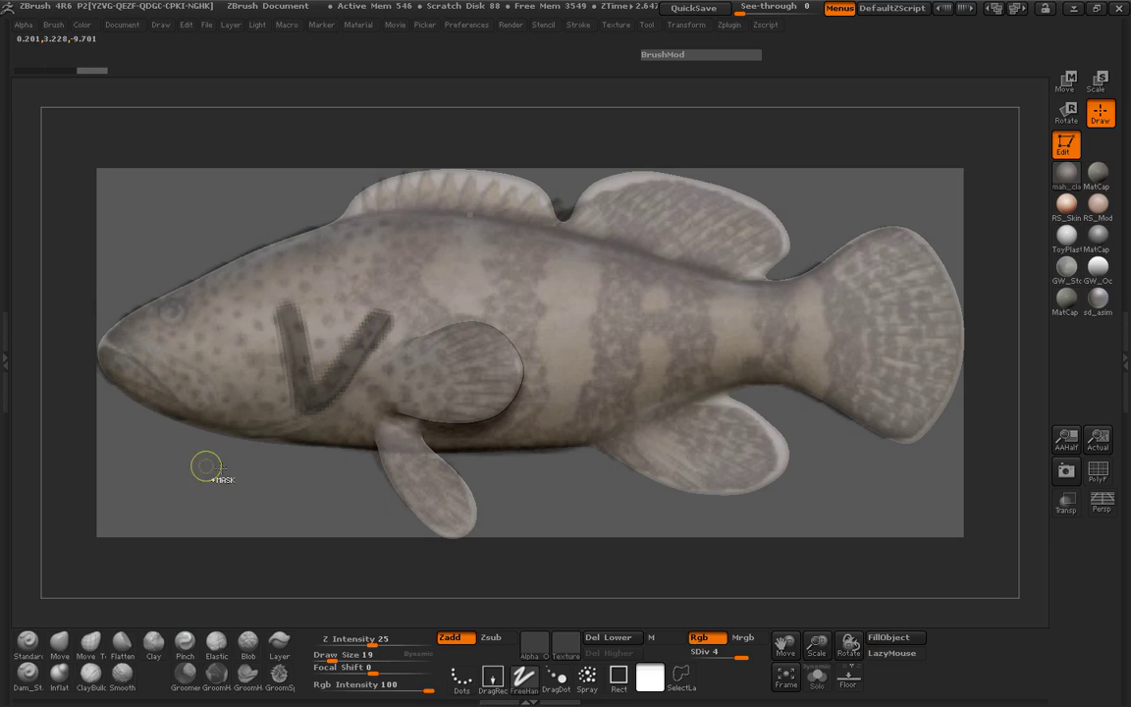
Turn on LazyMouse, select ClayBuildup at Z Intensity 4, and adjust the brush size.
{"action": "key", "text": "l"}
{"action": "left_click_drag", "start_coordinate": [71, 471], "coordinate": [194, 422]}
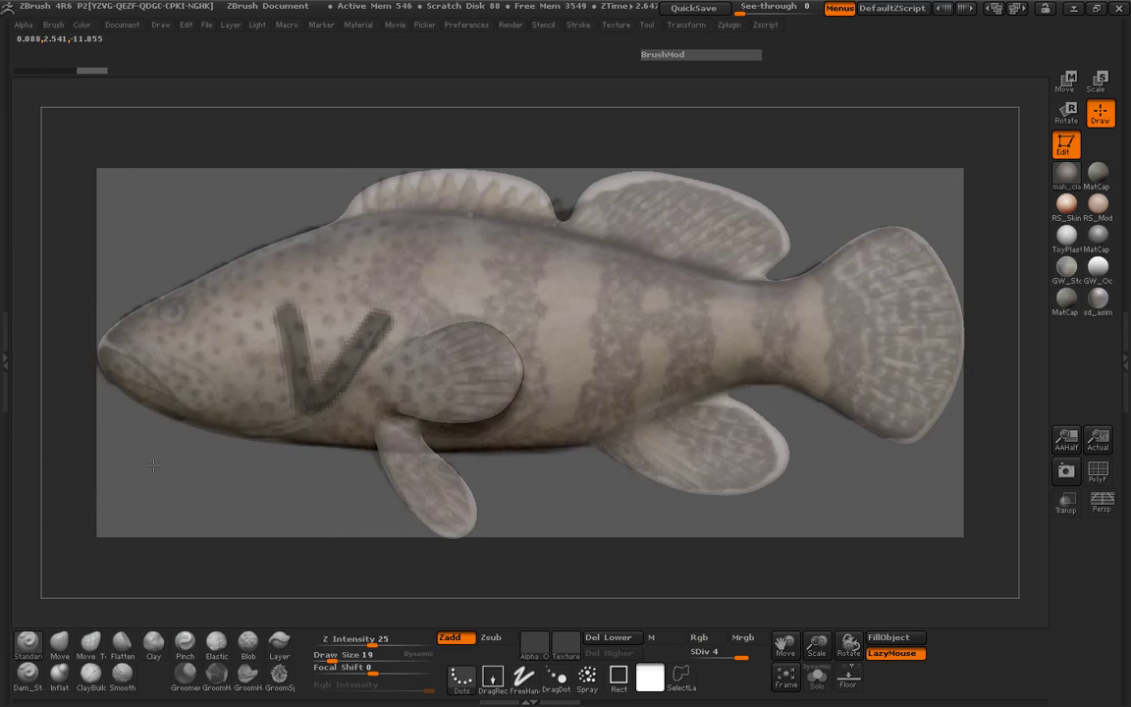
{"action": "left_click_drag", "start_coordinate": [406, 406], "coordinate": [368, 421], "text": "shift"}
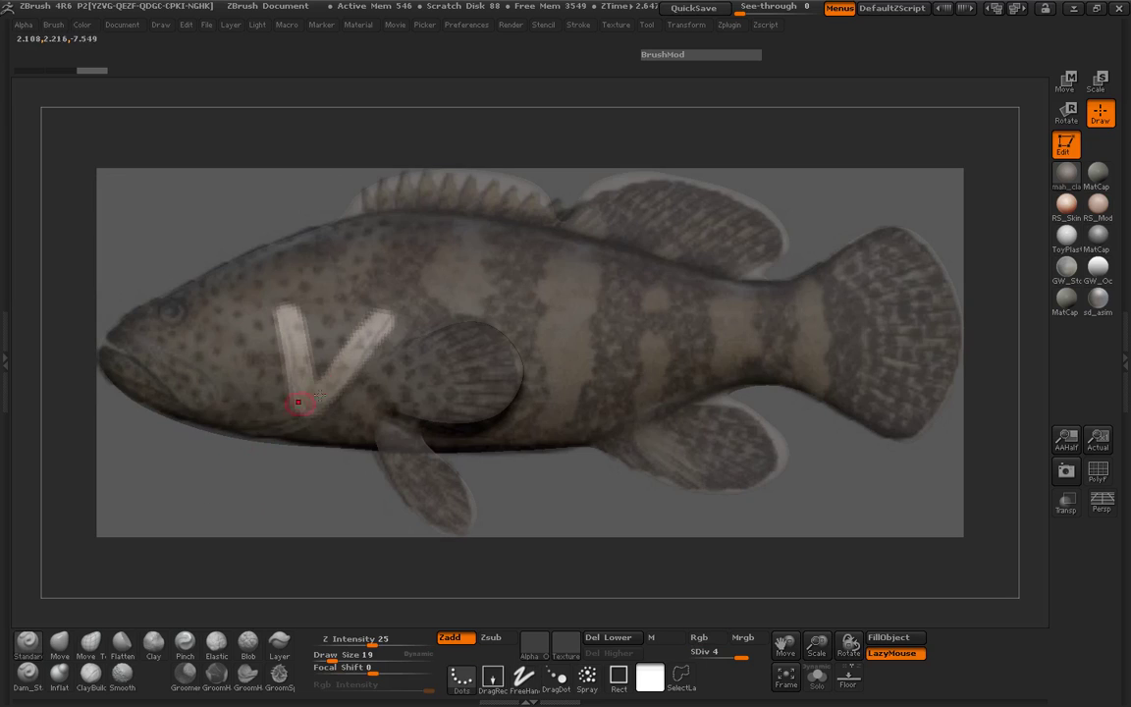
{"action": "left_click", "coordinate": [96, 668]}
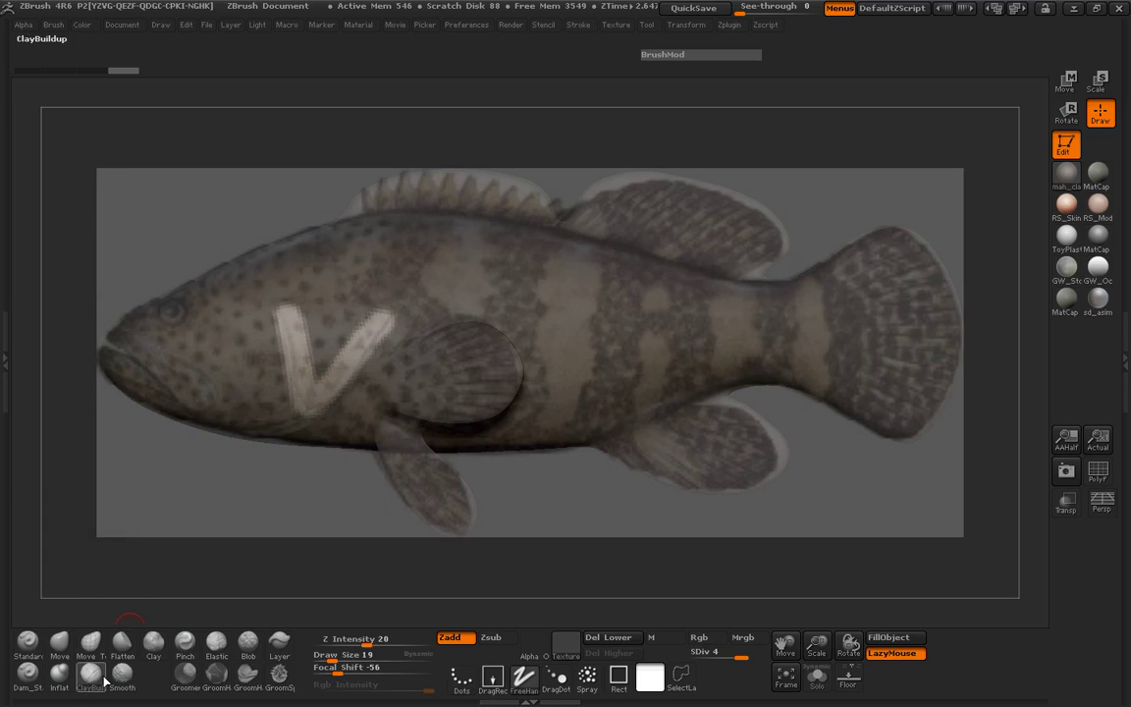
{"action": "left_click_drag", "start_coordinate": [356, 648], "coordinate": [342, 649]}
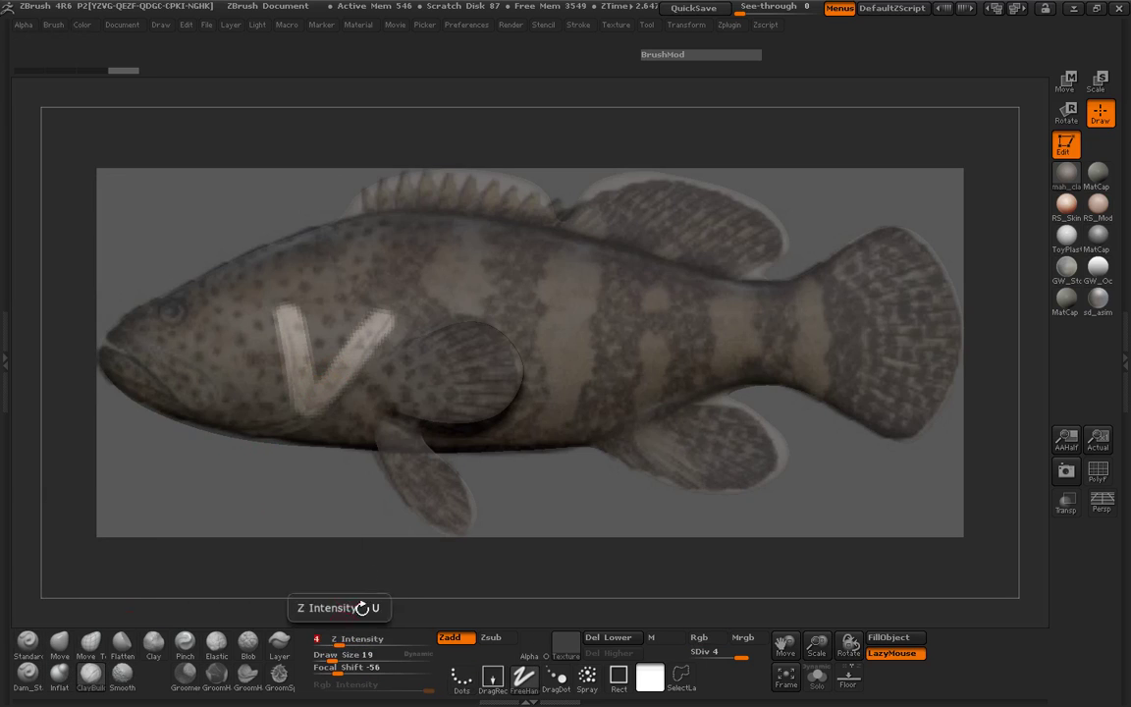
{"action": "key", "text": "space"}
{"action": "left_click_drag", "start_coordinate": [374, 410], "coordinate": [452, 427]}
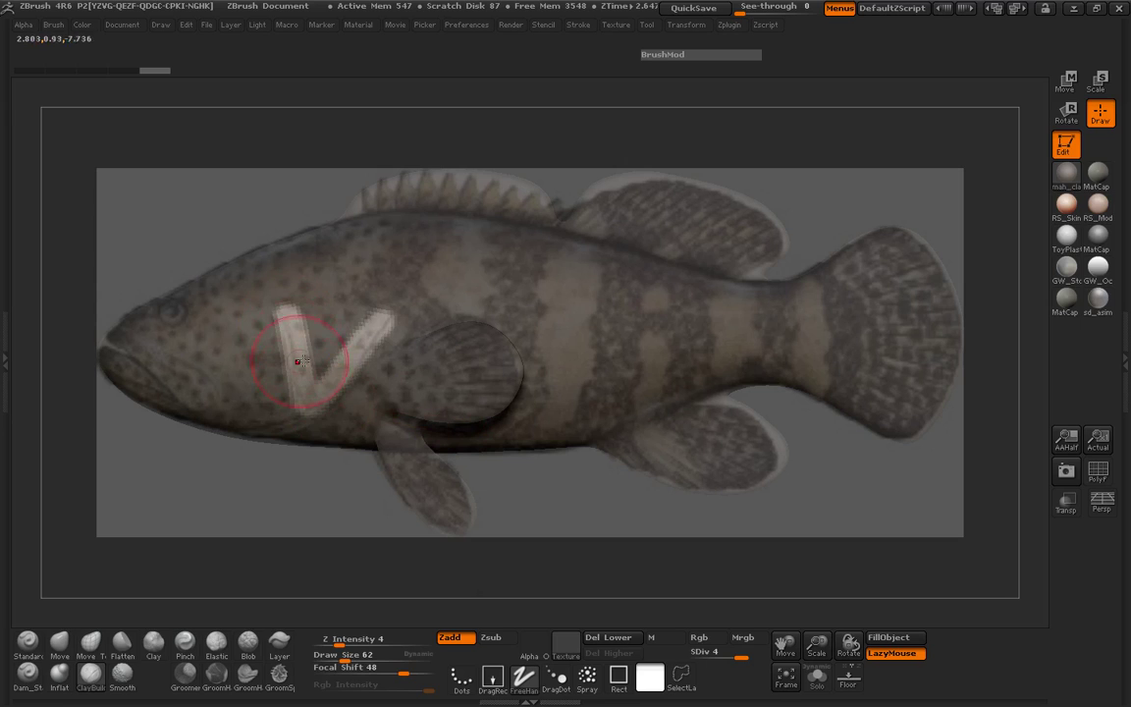
Hide the grouper reference photo with Shift+Z and switch to smoothing.
{"action": "key", "text": "shift+z"}
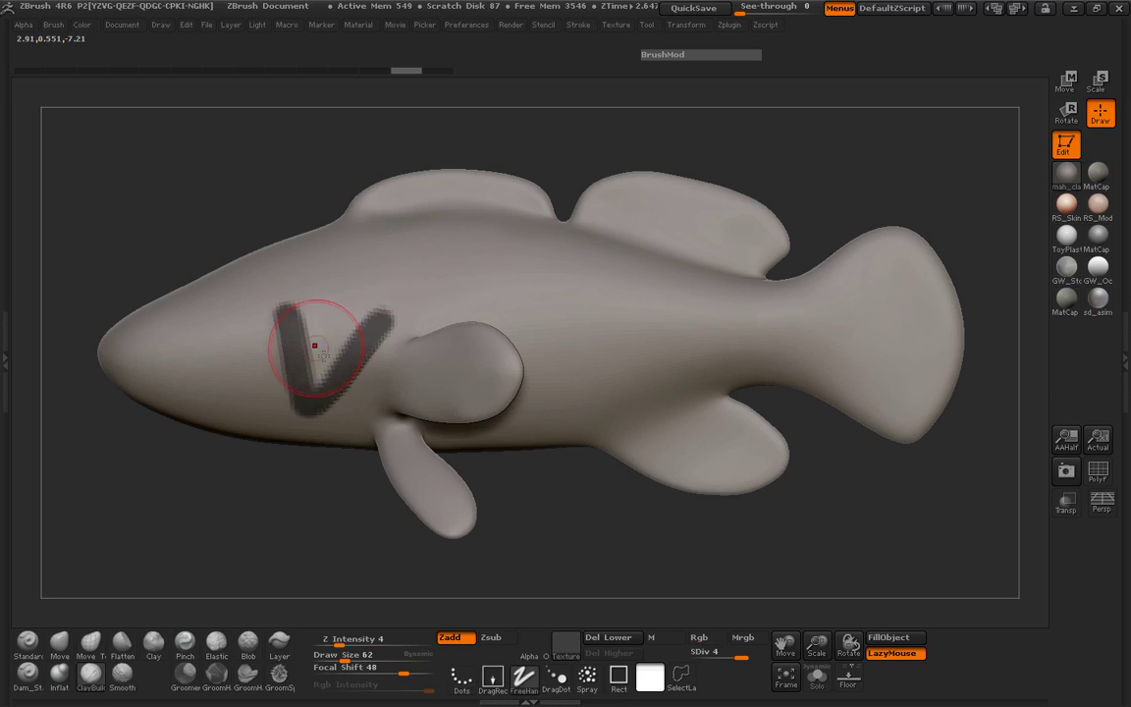
{"action": "key", "text": "shift"}
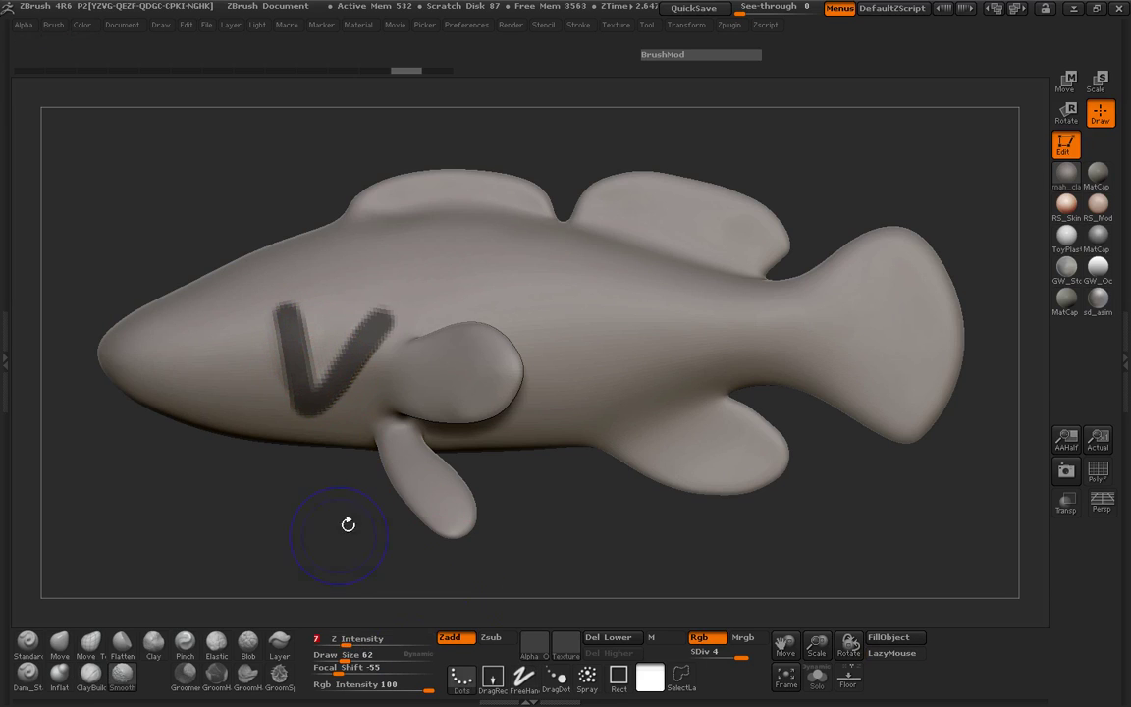
{"action": "key", "text": "space"}
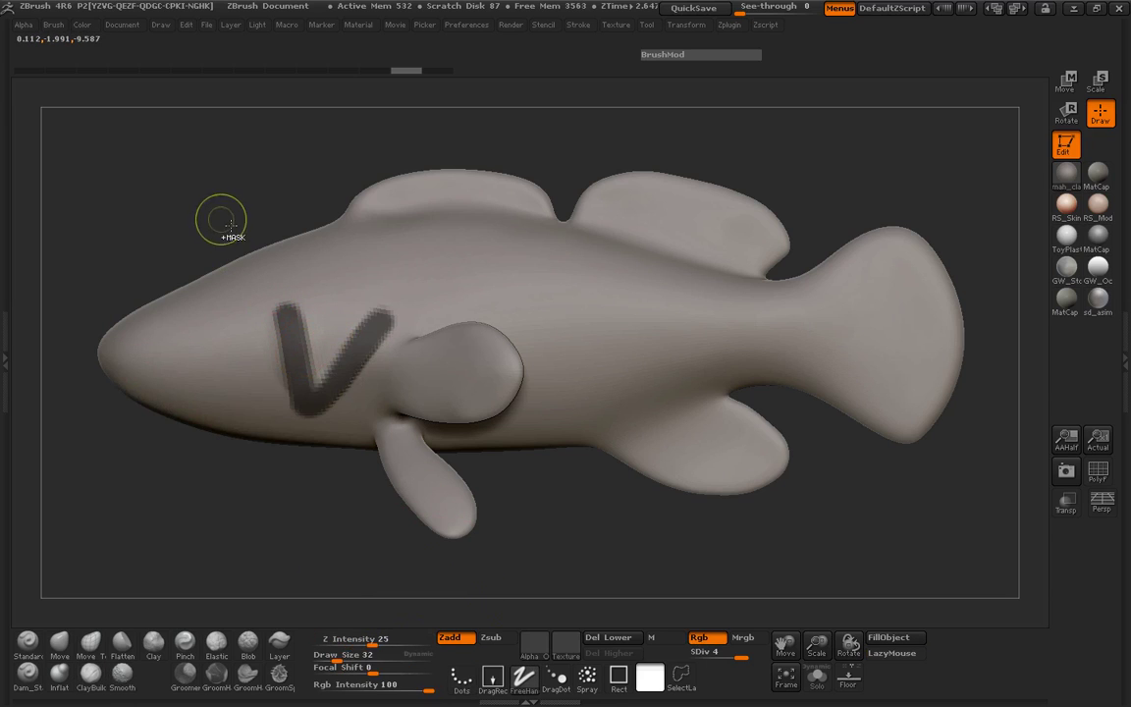
Smooth away the painted V stroke, mask along the V line, and invert the mask.
{"action": "left_click_drag", "start_coordinate": [295, 324], "coordinate": [296, 399], "text": "shift"}
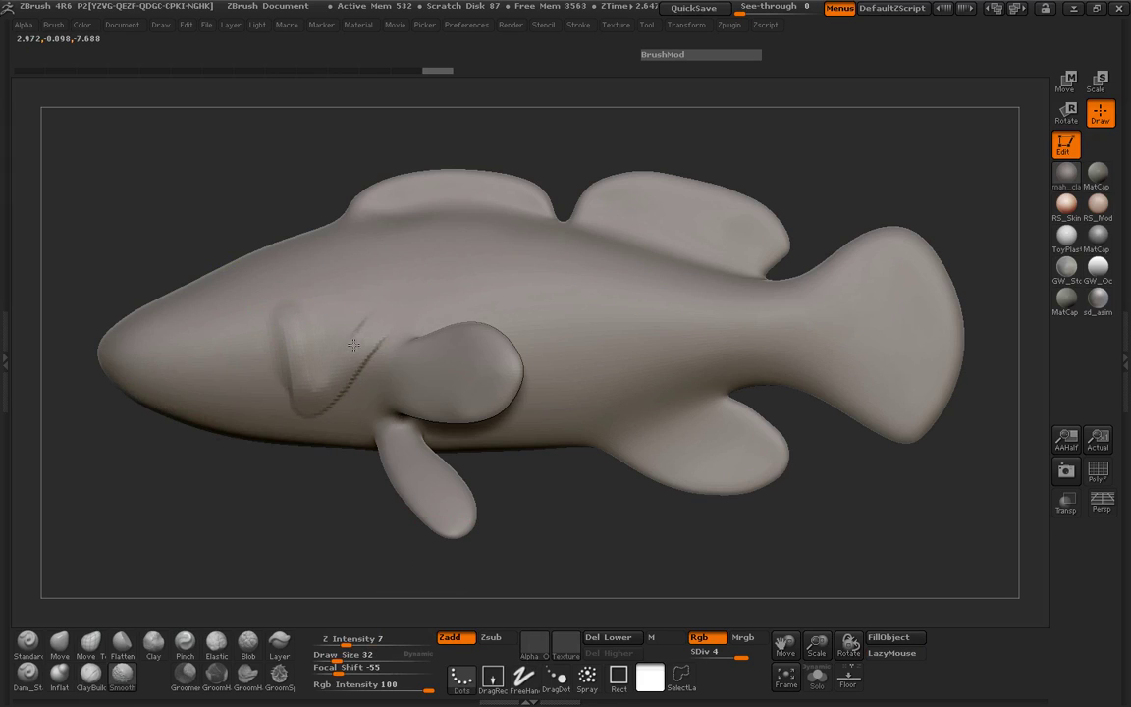
{"action": "left_click_drag", "start_coordinate": [314, 335], "coordinate": [270, 355], "text": "shift"}
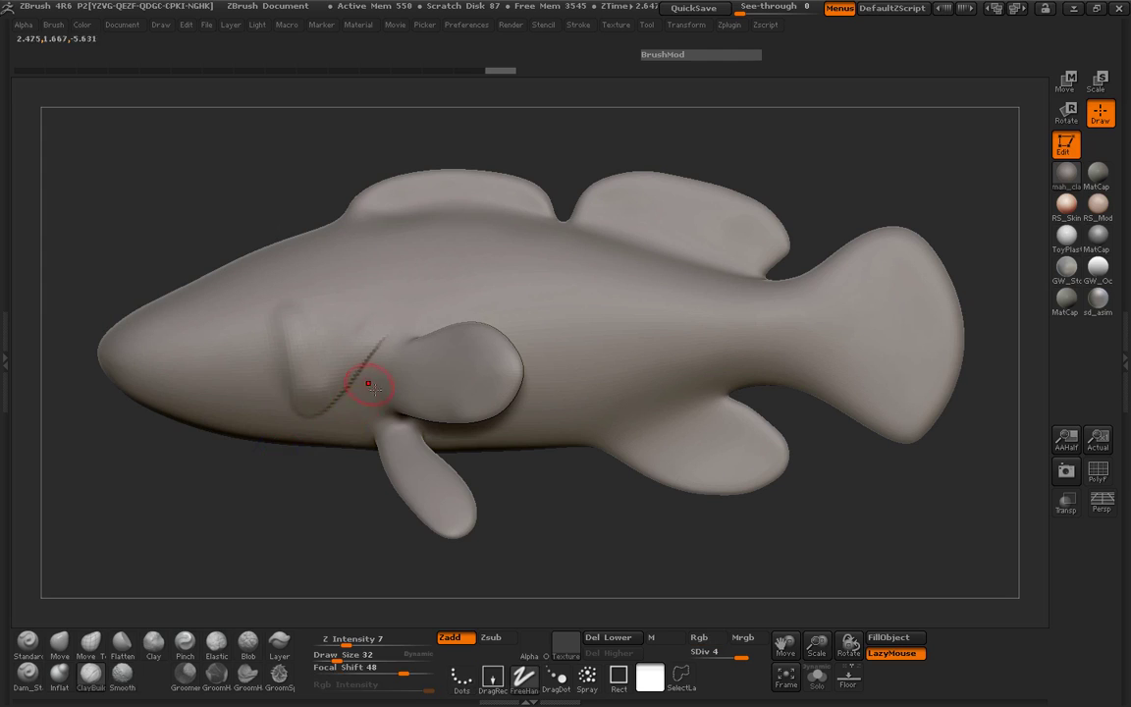
{"action": "key", "text": "space"}
{"action": "key", "text": "ctrl"}
{"action": "key", "text": "space"}
{"action": "mouse_move", "coordinate": [278, 385]}
{"action": "left_mouse_down", "text": "ctrl"}
{"action": "mouse_move", "coordinate": [379, 389]}
{"action": "mouse_move", "coordinate": [453, 324]}
{"action": "mouse_move", "coordinate": [404, 393]}
{"action": "left_mouse_up", "text": "ctrl"}
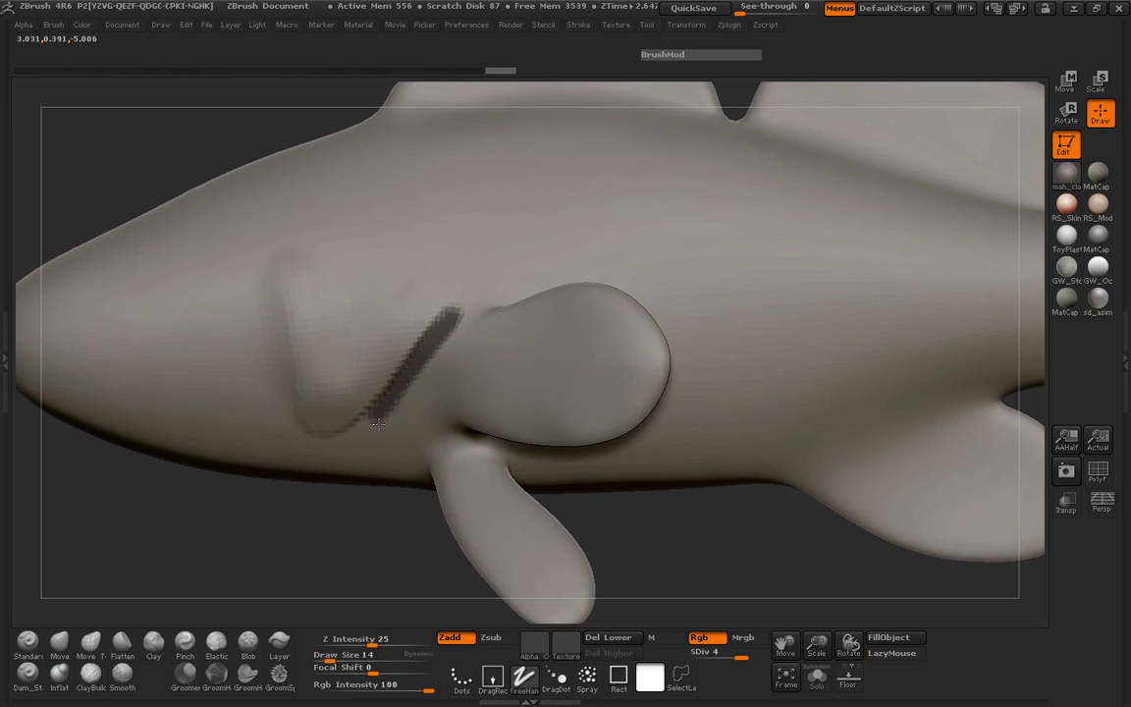
{"action": "mouse_move", "coordinate": [303, 436]}
{"action": "left_mouse_down", "text": "ctrl"}
{"action": "mouse_move", "coordinate": [272, 305]}
{"action": "mouse_move", "coordinate": [324, 324]}
{"action": "left_mouse_up", "text": "ctrl"}
{"action": "key", "text": "space"}
{"action": "left_click", "coordinate": [167, 179], "text": "ctrl"}
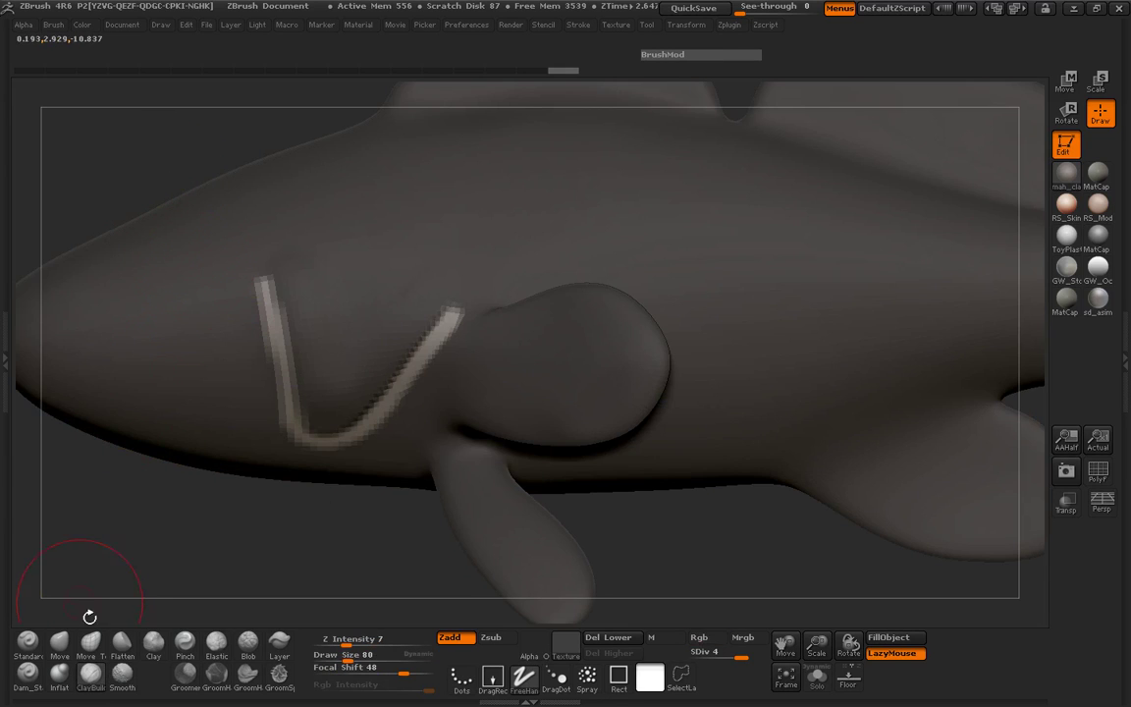
Pull up the V gill edge with Move Topological, checking it from several angles.
{"action": "left_click_drag", "start_coordinate": [89, 616], "coordinate": [162, 479]}
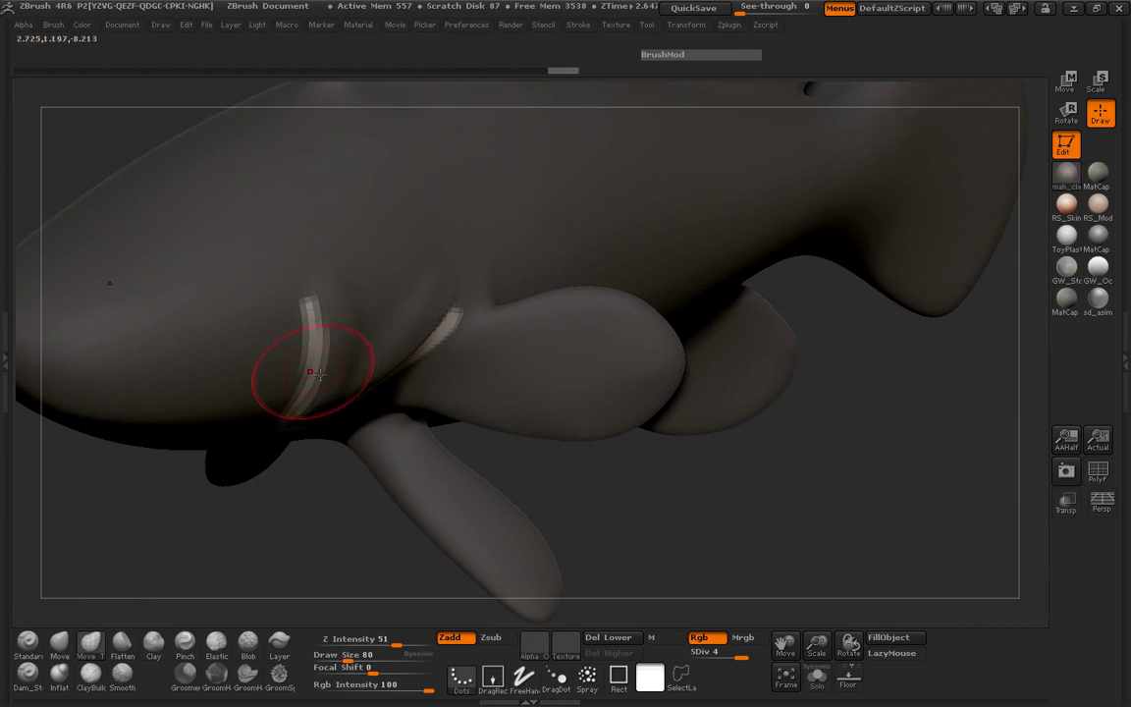
{"action": "left_click_drag", "start_coordinate": [587, 499], "coordinate": [356, 389]}
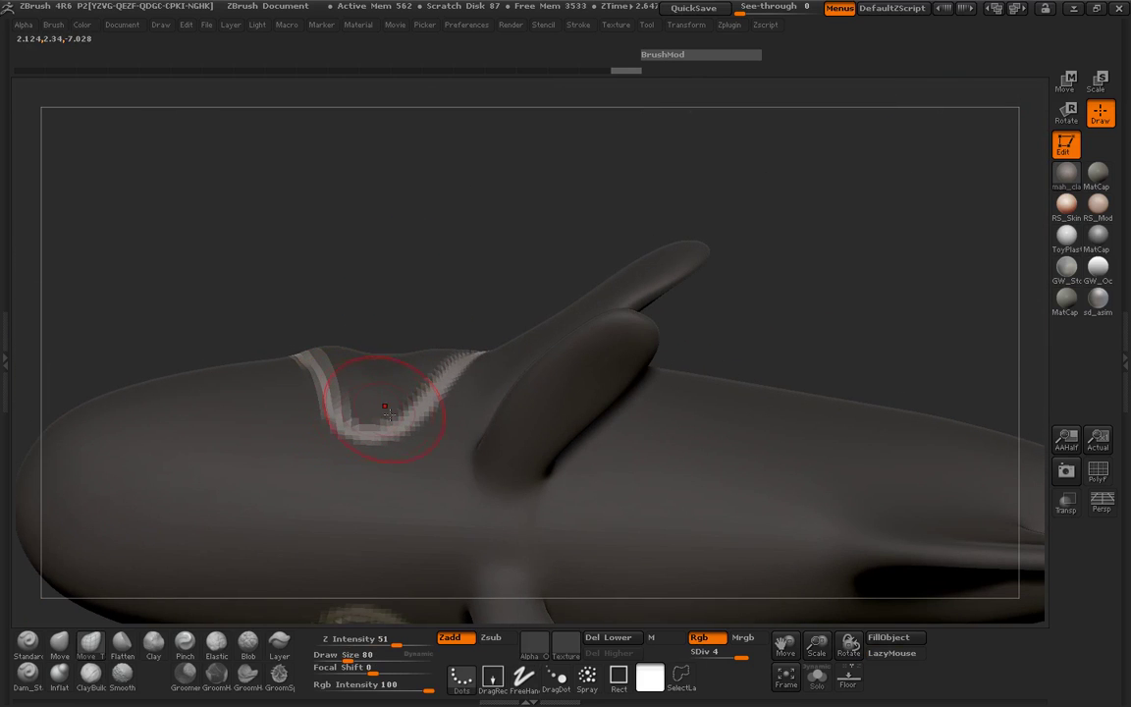
{"action": "left_click_drag", "start_coordinate": [416, 285], "coordinate": [437, 326]}
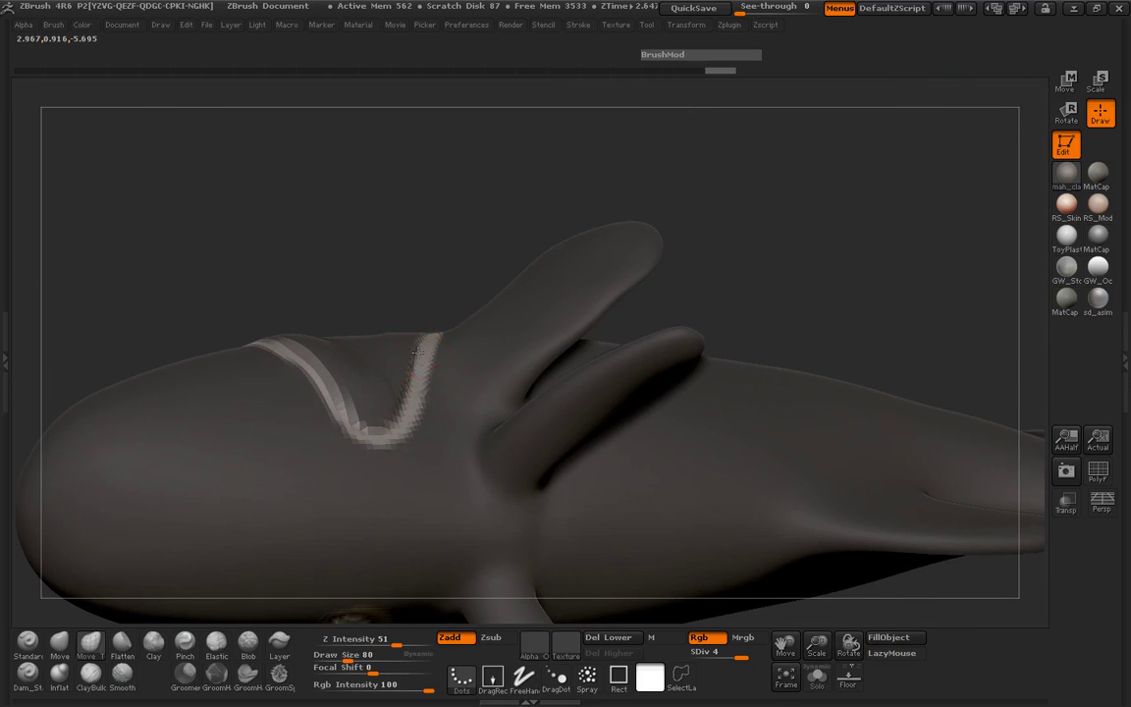
{"action": "left_click_drag", "start_coordinate": [382, 276], "coordinate": [408, 386]}
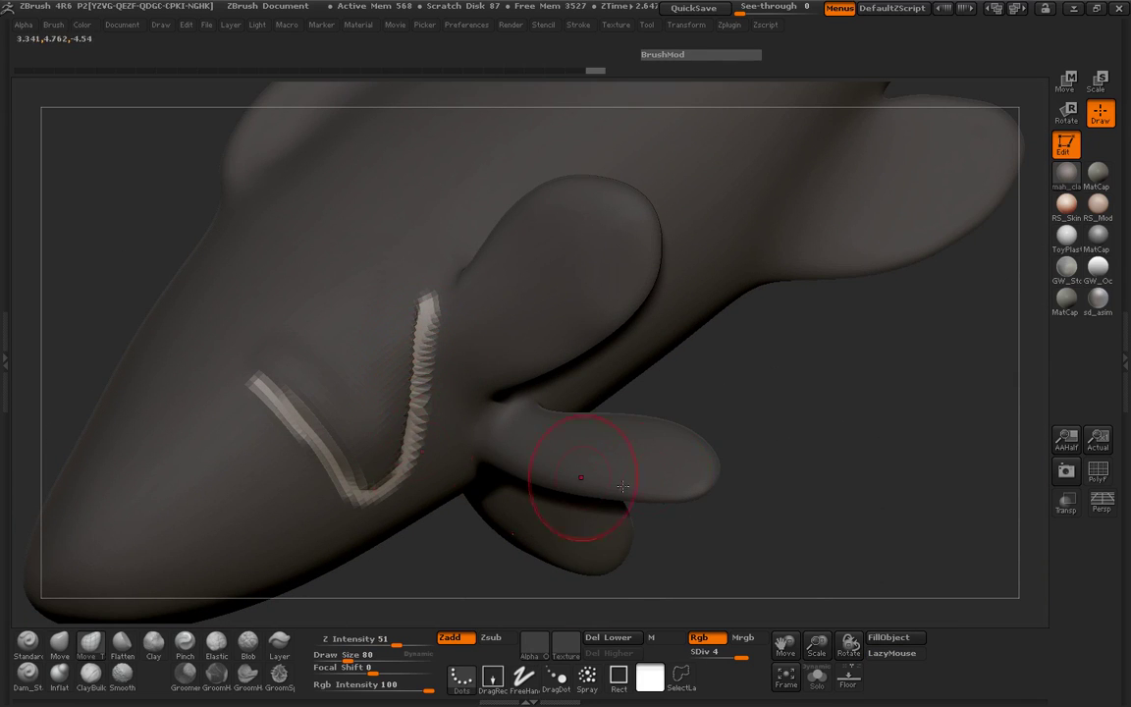
{"action": "left_click_drag", "start_coordinate": [623, 485], "coordinate": [304, 393]}
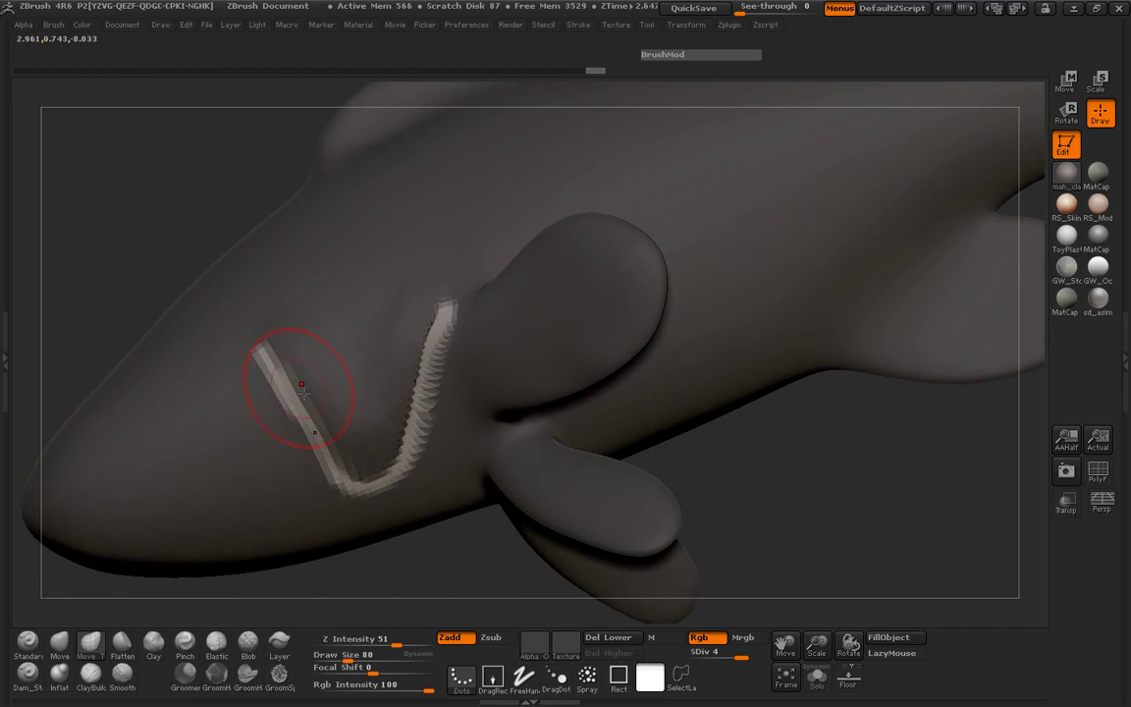
{"action": "mouse_move", "coordinate": [324, 428]}
{"action": "left_mouse_down"}
{"action": "mouse_move", "coordinate": [337, 451]}
{"action": "mouse_move", "coordinate": [395, 377]}
{"action": "left_mouse_up"}
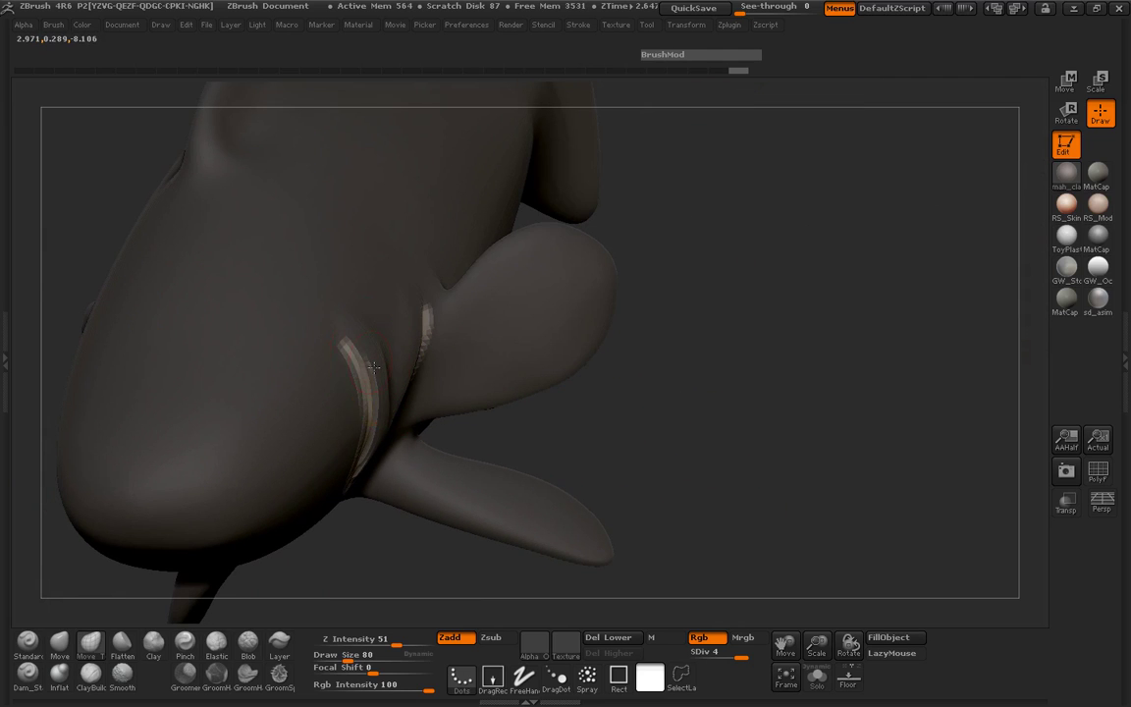
{"action": "left_click_drag", "start_coordinate": [377, 390], "coordinate": [377, 384]}
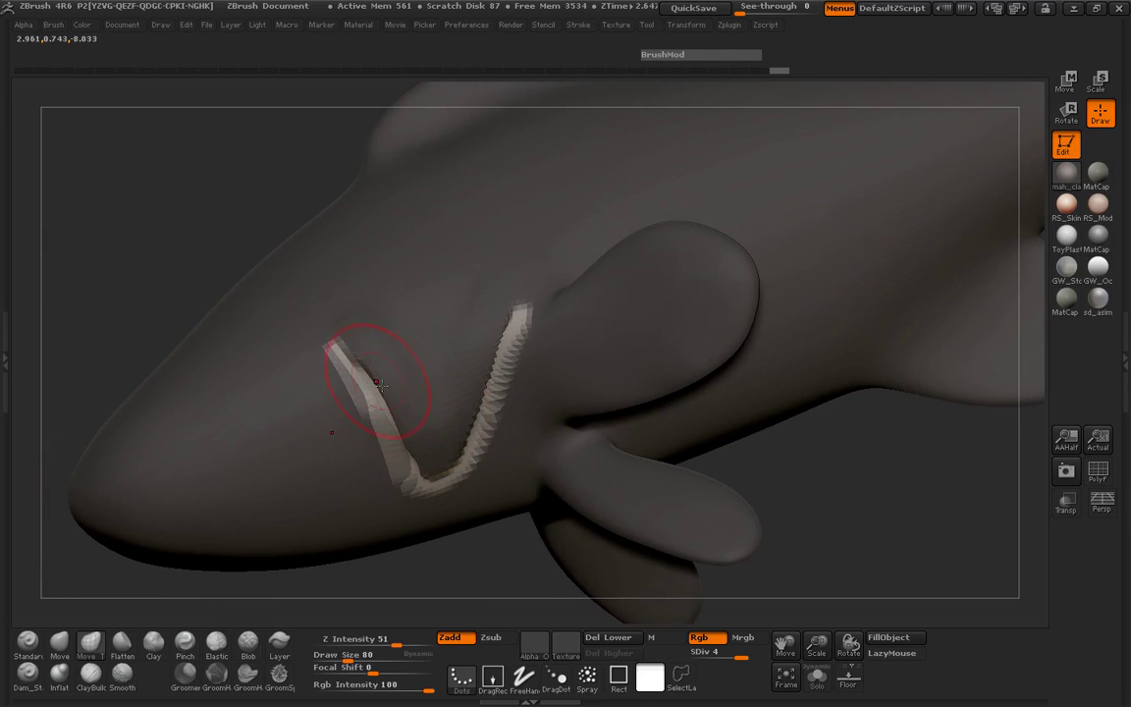
{"action": "left_click_drag", "start_coordinate": [410, 438], "coordinate": [420, 473]}
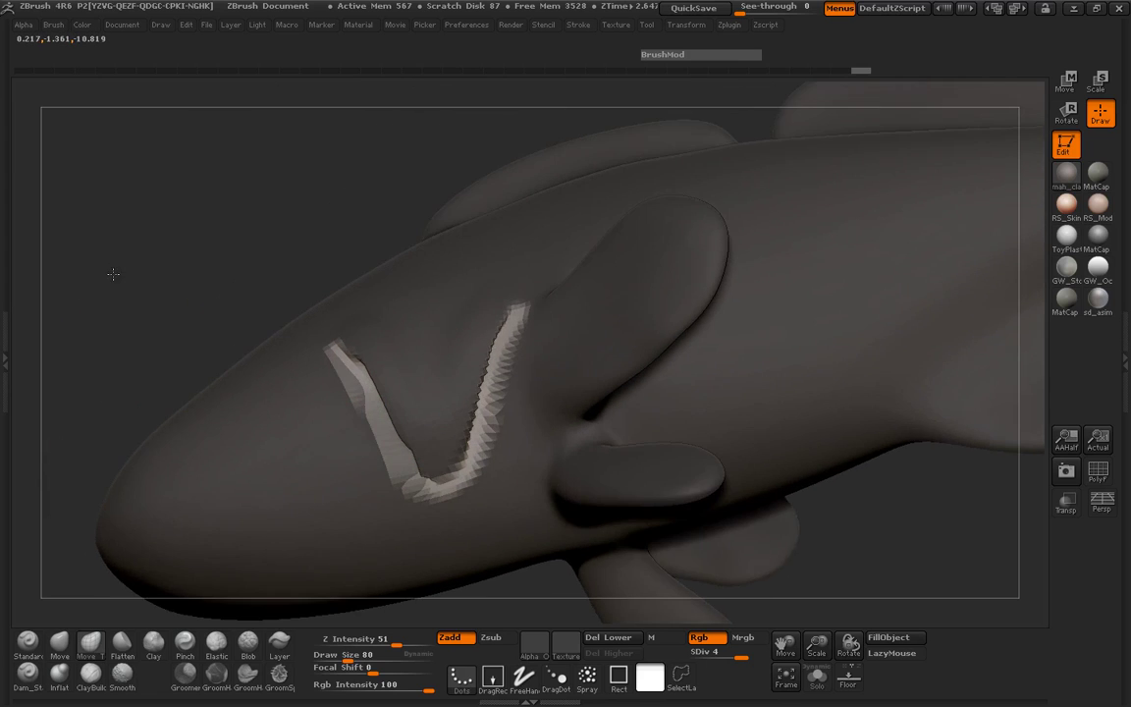
{"action": "left_click_drag", "start_coordinate": [109, 270], "coordinate": [442, 476]}
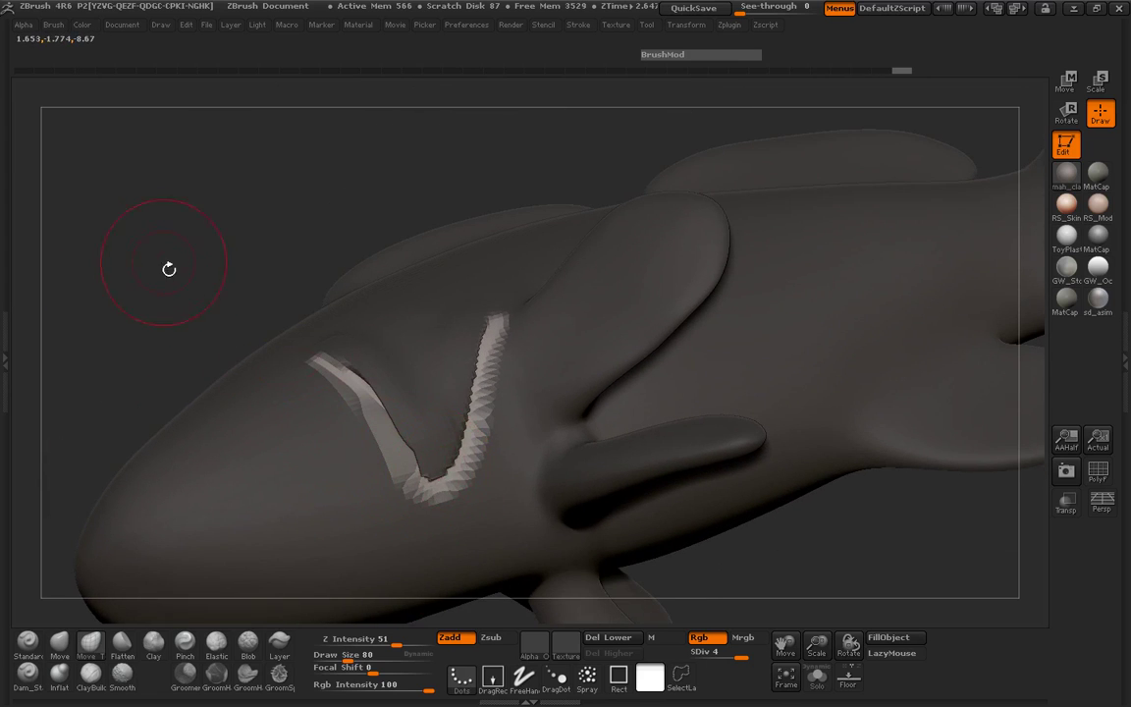
{"action": "left_click_drag", "start_coordinate": [168, 268], "coordinate": [144, 417]}
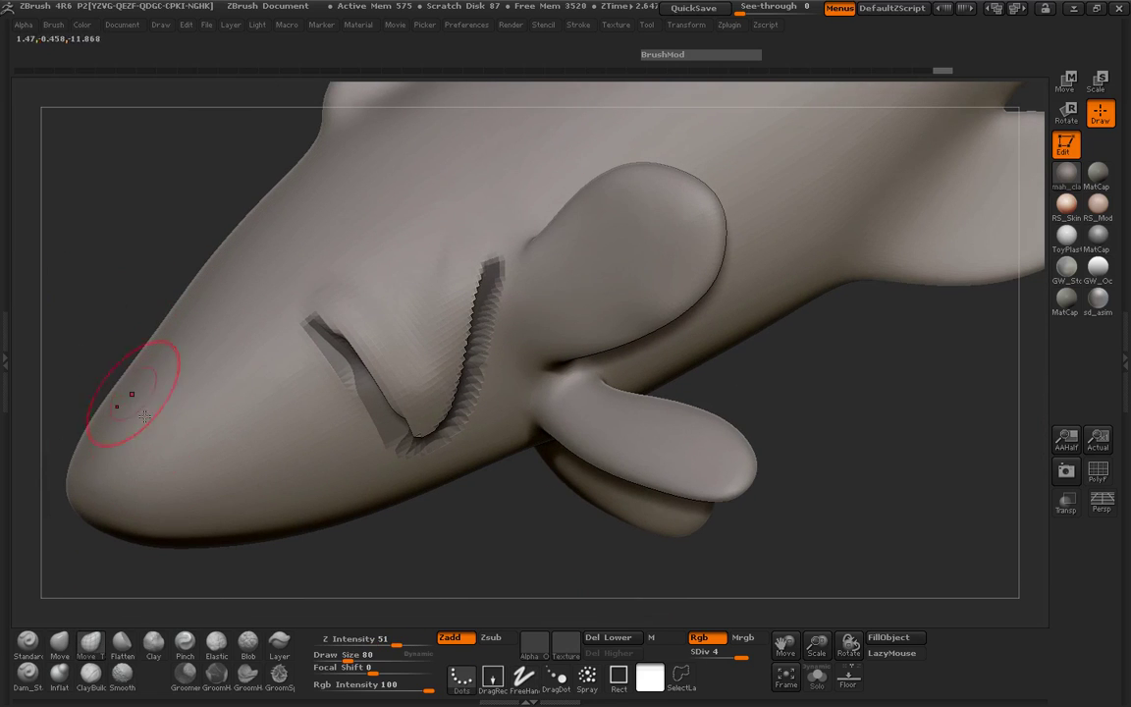
Set the Inflat brush to Z Intensity 2 and size 65, undoing a trial stroke at 4.
{"action": "left_click", "coordinate": [59, 672]}
{"action": "left_click", "coordinate": [353, 638]}
{"action": "type", "text": "5"}
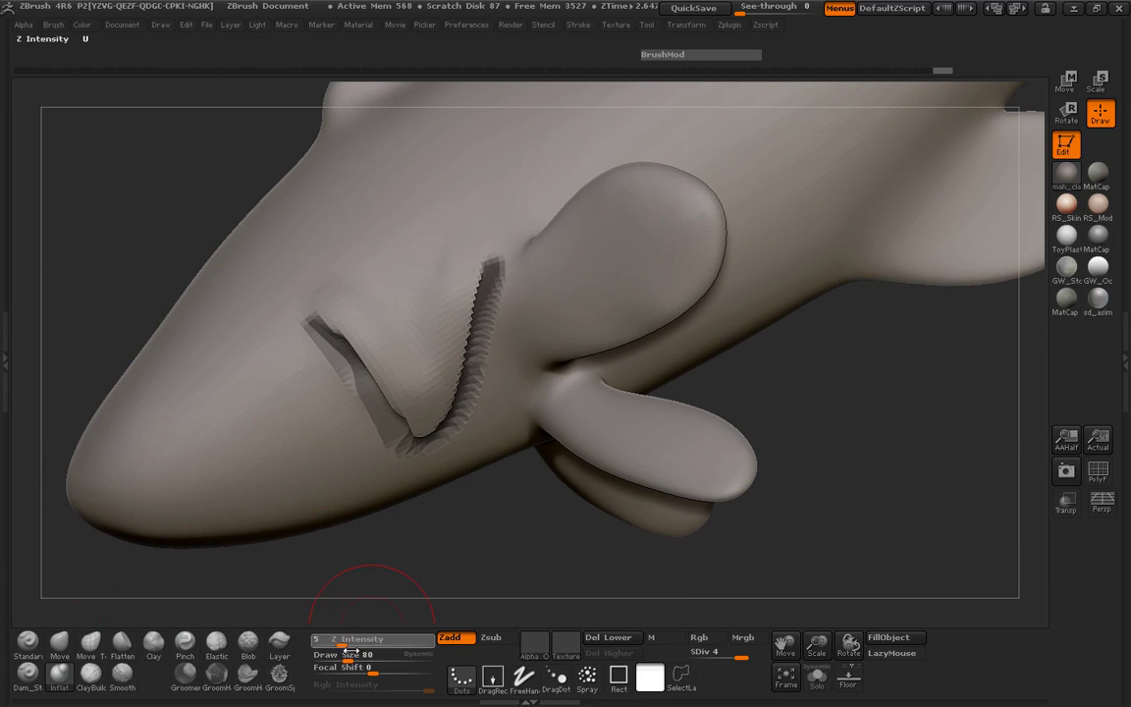
{"action": "type", "text": "4"}
{"action": "key", "text": "Return"}
{"action": "mouse_move", "coordinate": [388, 397]}
{"action": "left_mouse_down"}
{"action": "mouse_move", "coordinate": [417, 432]}
{"action": "mouse_move", "coordinate": [353, 416]}
{"action": "left_mouse_up"}
{"action": "key", "text": "ctrl+z"}
{"action": "key", "text": "Return"}
{"action": "key", "text": "space"}
{"action": "left_click_drag", "start_coordinate": [388, 364], "coordinate": [368, 363]}
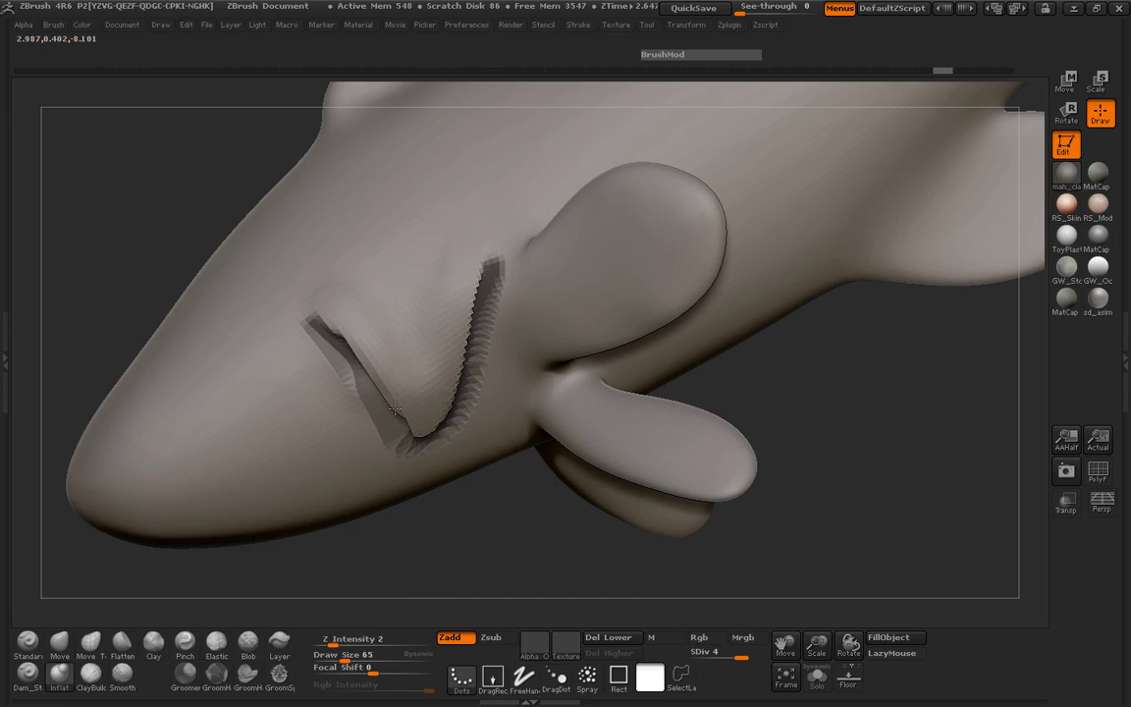
Inflate and smooth the edges of the V gill groove to soften it.
{"action": "left_click_drag", "start_coordinate": [461, 337], "coordinate": [476, 320]}
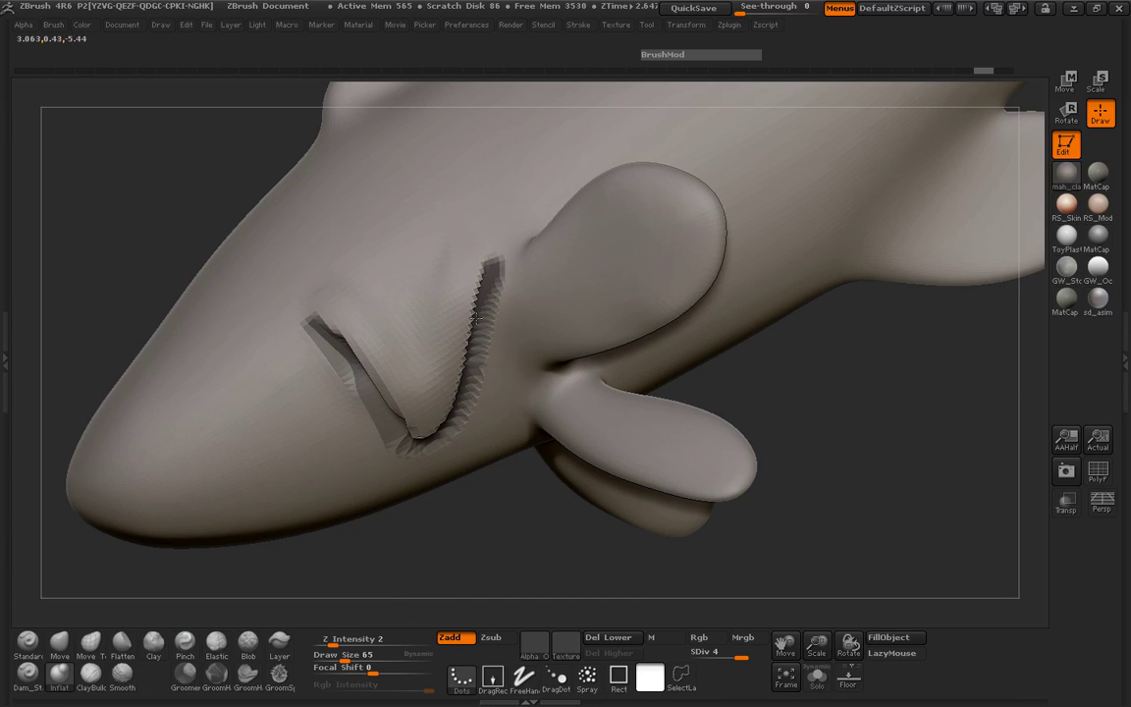
{"action": "left_click_drag", "start_coordinate": [337, 321], "coordinate": [397, 424], "text": "shift"}
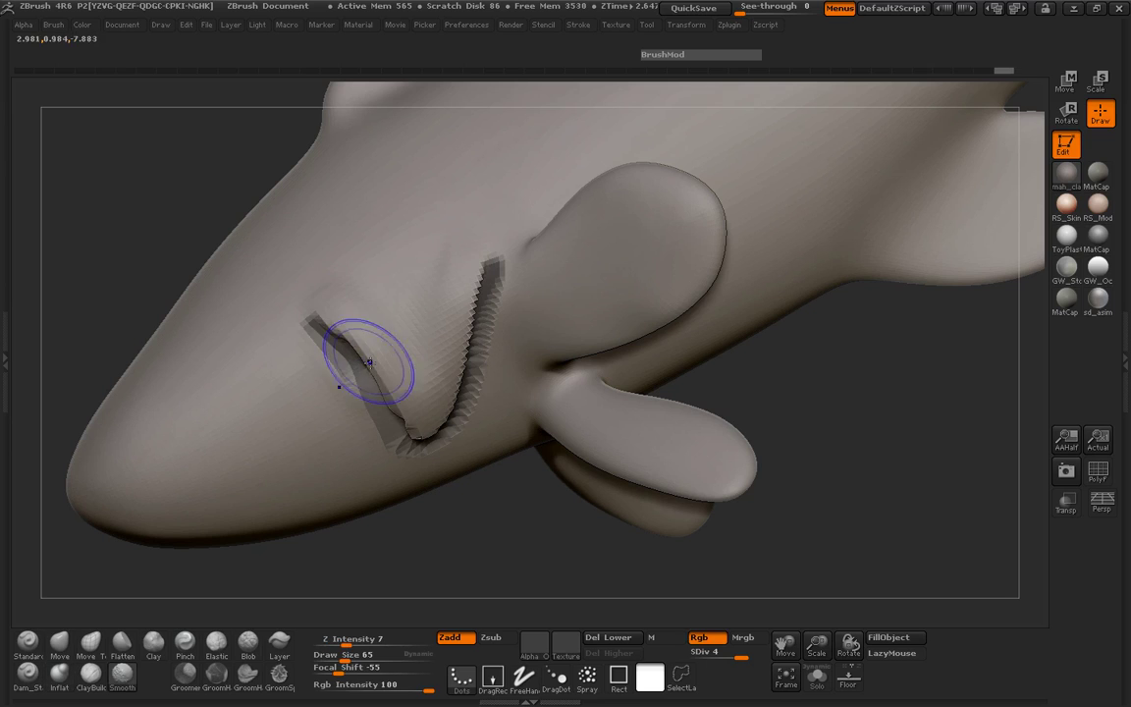
{"action": "left_click_drag", "start_coordinate": [338, 324], "coordinate": [328, 454], "text": "shift"}
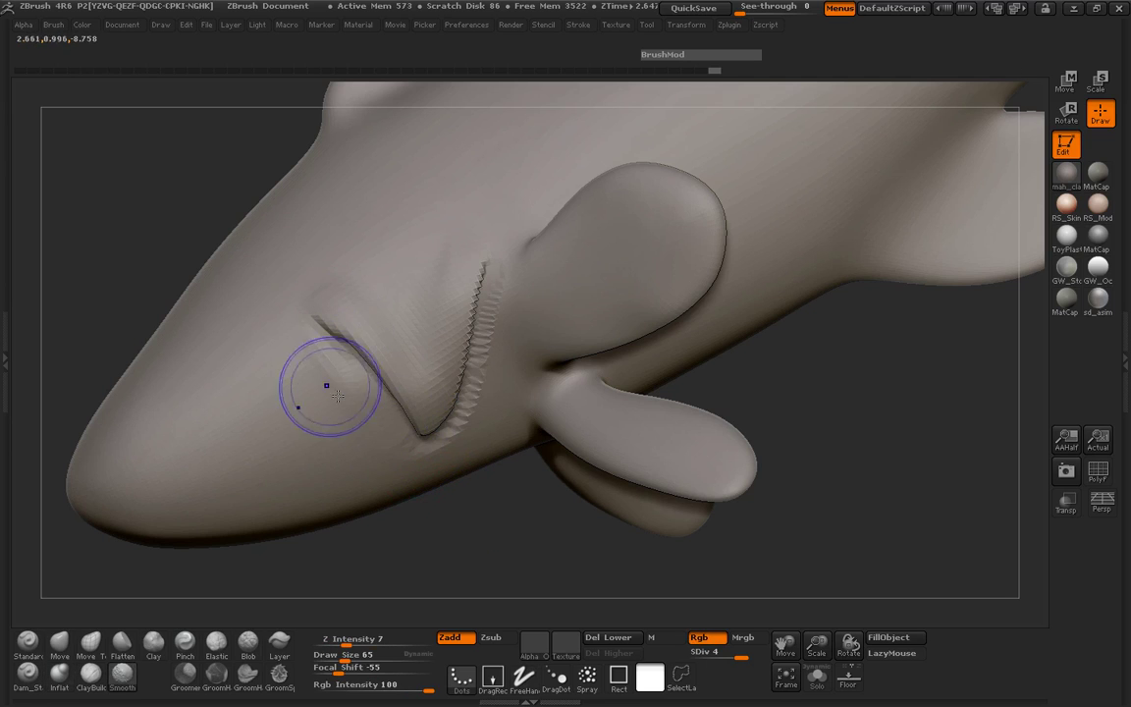
{"action": "mouse_move", "coordinate": [479, 424]}
{"action": "left_mouse_down", "text": "shift"}
{"action": "mouse_move", "coordinate": [422, 294]}
{"action": "mouse_move", "coordinate": [497, 285]}
{"action": "left_mouse_up", "text": "shift"}
{"action": "left_click", "coordinate": [59, 675]}
{"action": "left_click_drag", "start_coordinate": [106, 258], "coordinate": [272, 300]}
{"action": "key", "text": "space"}
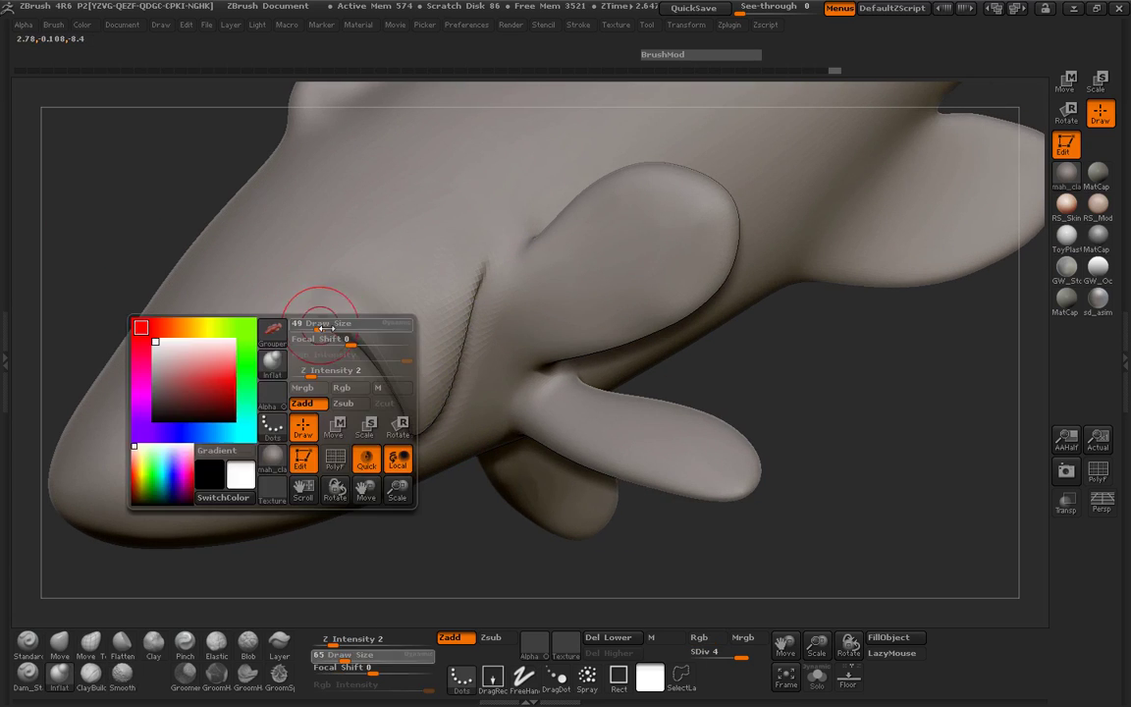
{"action": "key", "text": "shift"}
Rotate the fish to side view and show the grouper reference photo over it.
{"action": "left_click_drag", "start_coordinate": [376, 618], "coordinate": [368, 411]}
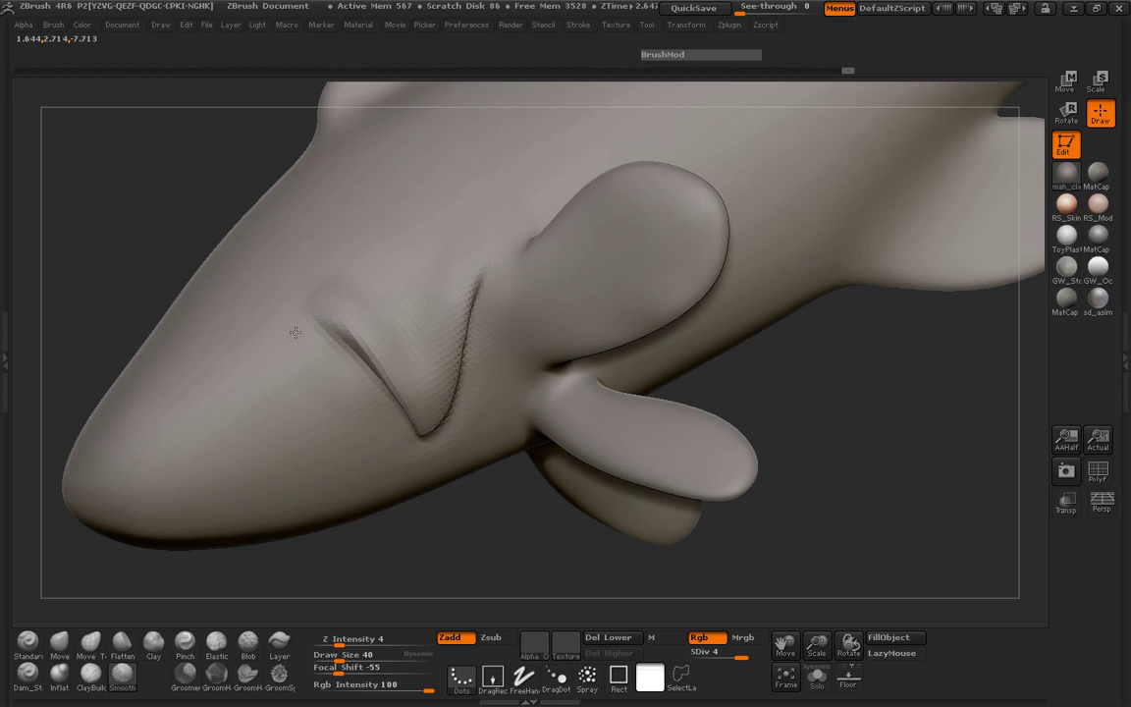
{"action": "mouse_move", "coordinate": [54, 609]}
{"action": "left_mouse_down"}
{"action": "mouse_move", "coordinate": [91, 247]}
{"action": "mouse_move", "coordinate": [125, 271]}
{"action": "left_mouse_up"}
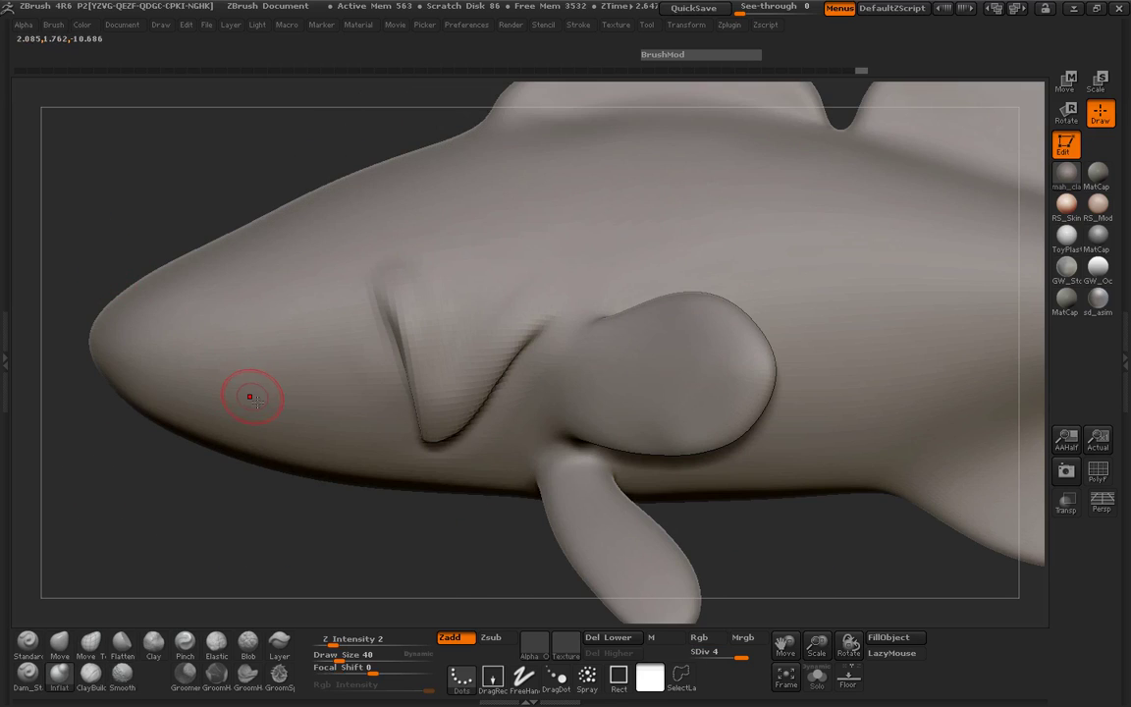
{"action": "key", "text": "shift+z"}
{"action": "key", "text": "z"}
{"action": "mouse_move", "coordinate": [328, 447]}
{"action": "left_mouse_down"}
{"action": "mouse_move", "coordinate": [288, 494]}
{"action": "mouse_move", "coordinate": [214, 464]}
{"action": "mouse_move", "coordinate": [253, 475]}
{"action": "left_mouse_up"}
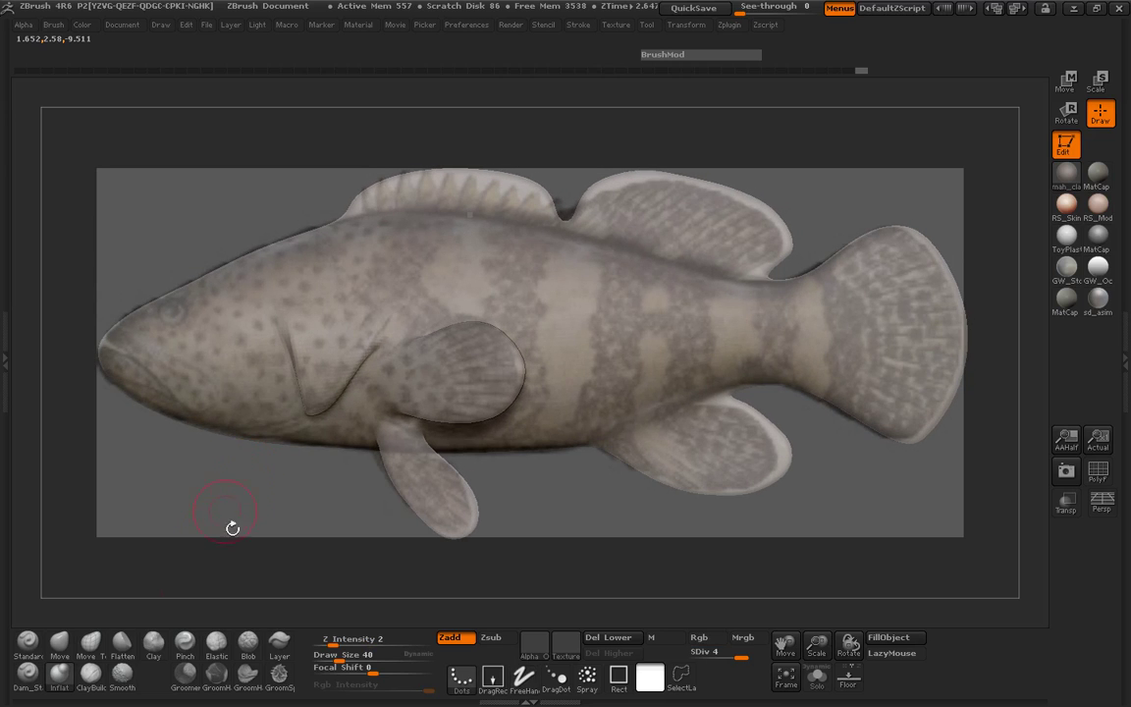
With Move Topological, push the gill flap outline to match the reference photo.
{"action": "key", "text": "b"}
{"action": "key", "text": "m"}
{"action": "key", "text": "t"}
{"action": "key", "text": "space"}
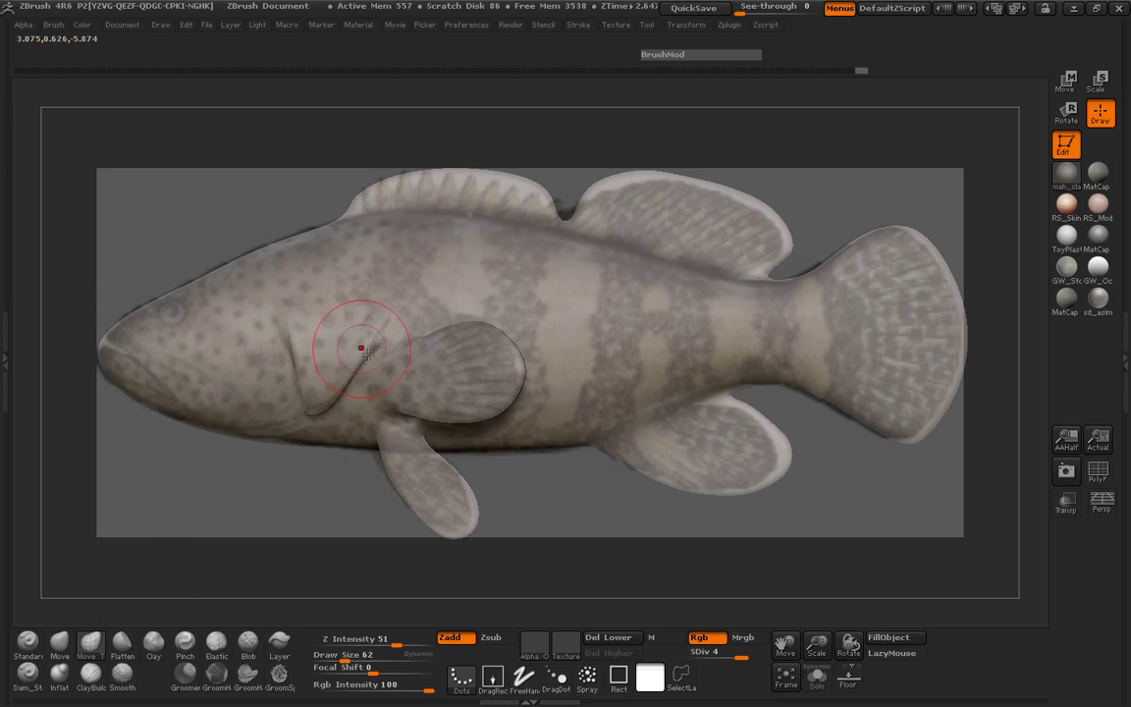
{"action": "mouse_move", "coordinate": [373, 344]}
{"action": "left_mouse_down"}
{"action": "mouse_move", "coordinate": [385, 337]}
{"action": "mouse_move", "coordinate": [355, 346]}
{"action": "left_mouse_up"}
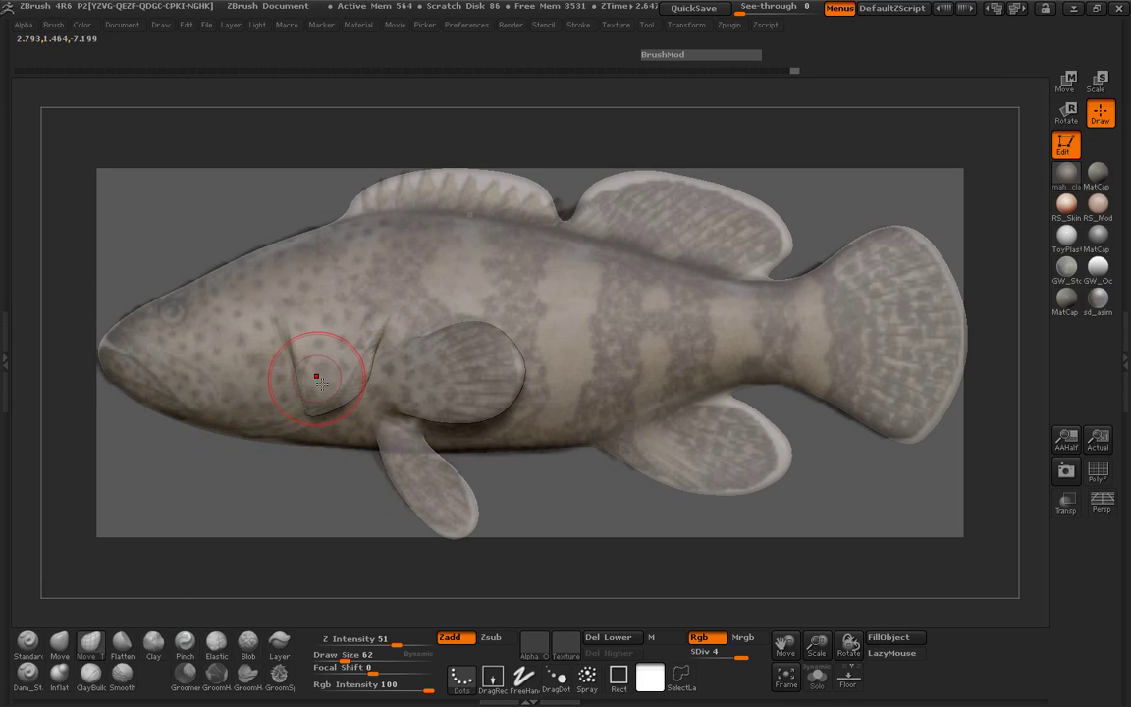
{"action": "left_click_drag", "start_coordinate": [316, 377], "coordinate": [224, 385]}
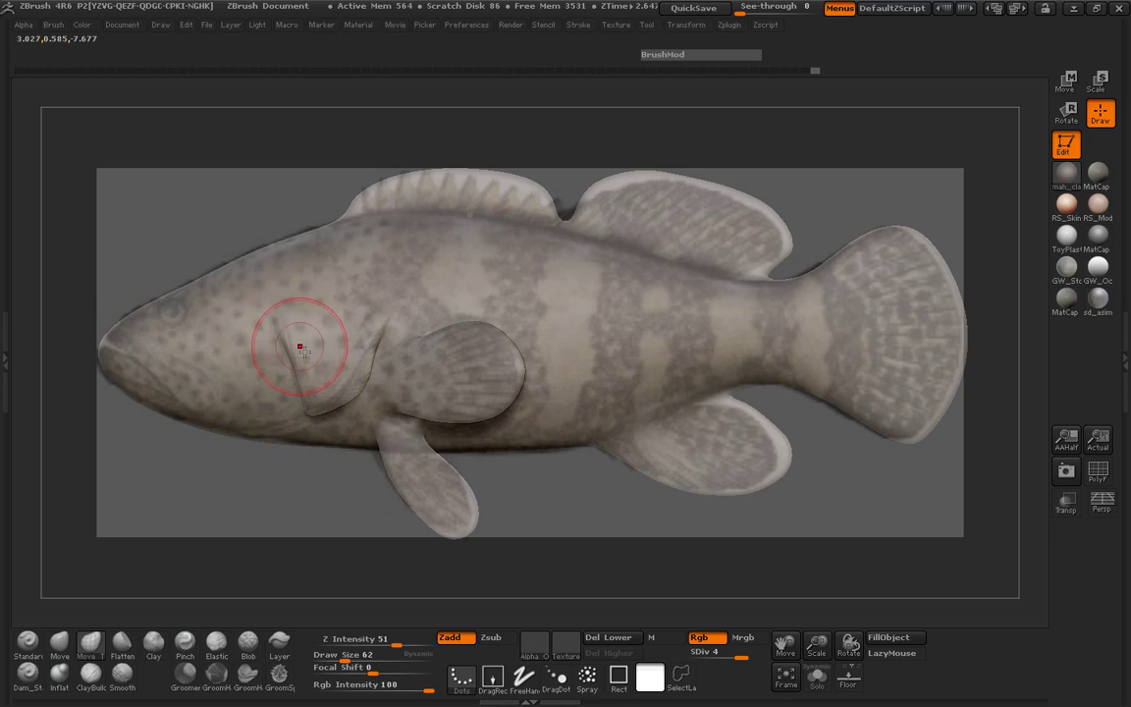
{"action": "mouse_move", "coordinate": [299, 346]}
{"action": "left_mouse_down"}
{"action": "mouse_move", "coordinate": [291, 336]}
{"action": "mouse_move", "coordinate": [322, 360]}
{"action": "left_mouse_up"}
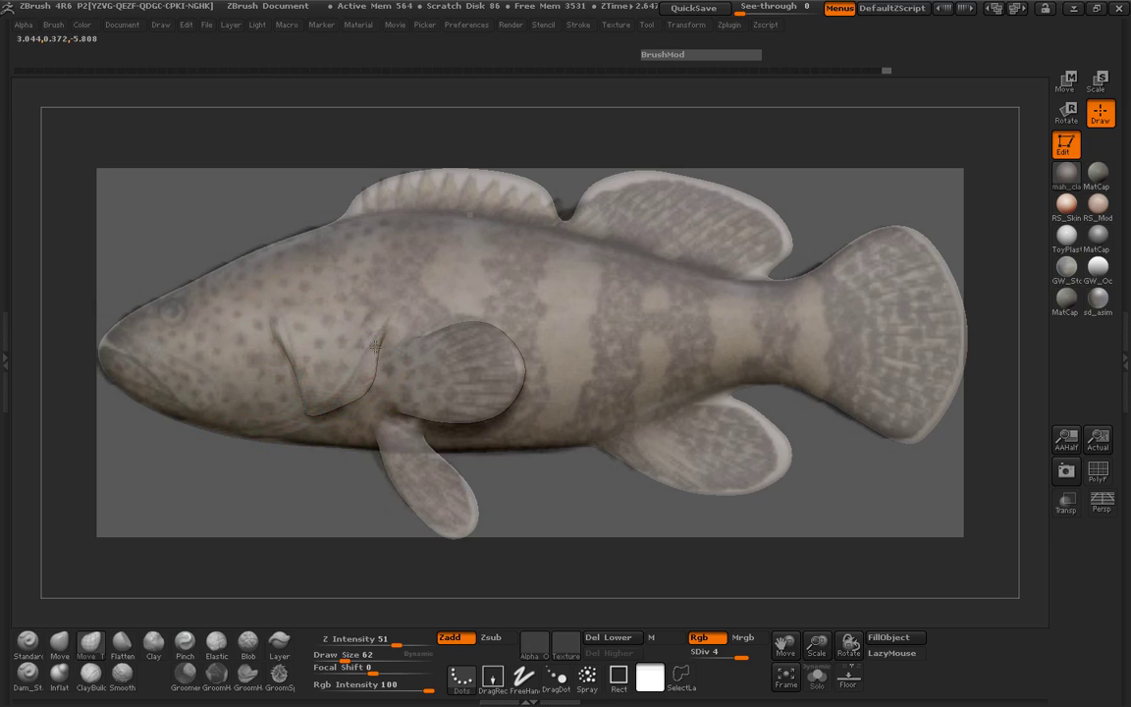
Straighten the fish to side view, hide the reference photo, and set brush size 34.
{"action": "key", "text": "space"}
{"action": "key", "text": "s"}
{"action": "mouse_move", "coordinate": [277, 324]}
{"action": "left_mouse_down"}
{"action": "mouse_move", "coordinate": [306, 383]}
{"action": "mouse_move", "coordinate": [291, 336]}
{"action": "mouse_move", "coordinate": [278, 350]}
{"action": "left_mouse_up"}
{"action": "key", "text": "space"}
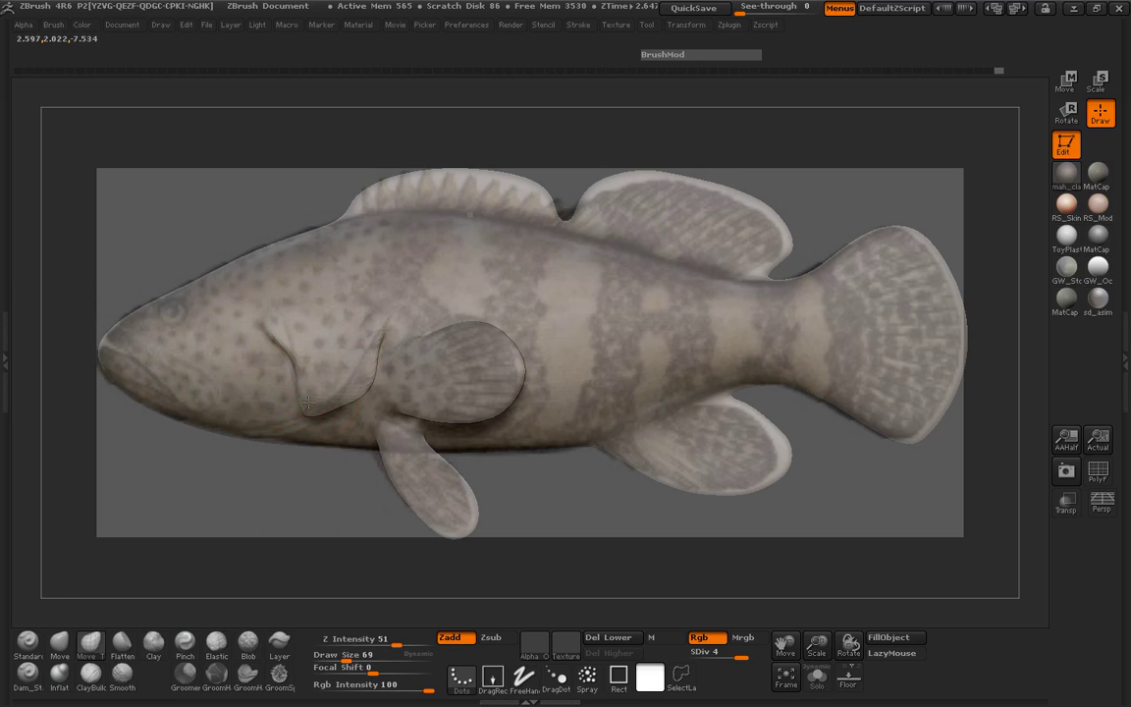
{"action": "key", "text": "space"}
{"action": "left_click_drag", "start_coordinate": [226, 508], "coordinate": [253, 442], "text": "shift"}
{"action": "key", "text": "space"}
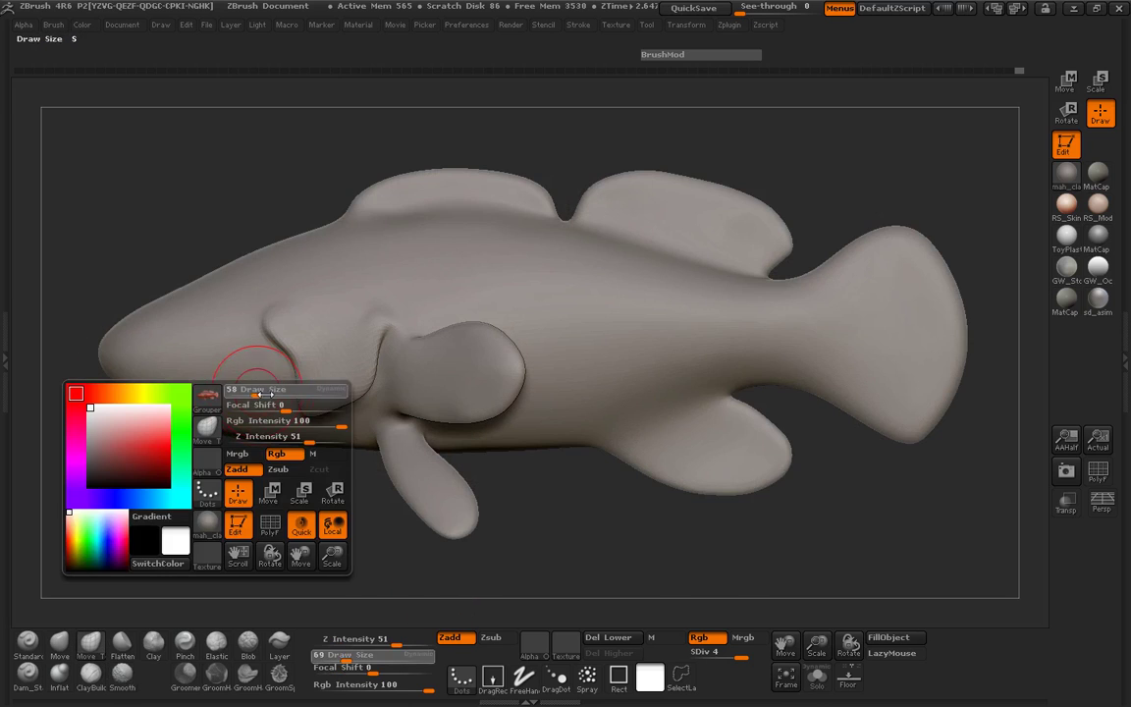
{"action": "left_click_drag", "start_coordinate": [255, 393], "coordinate": [208, 464]}
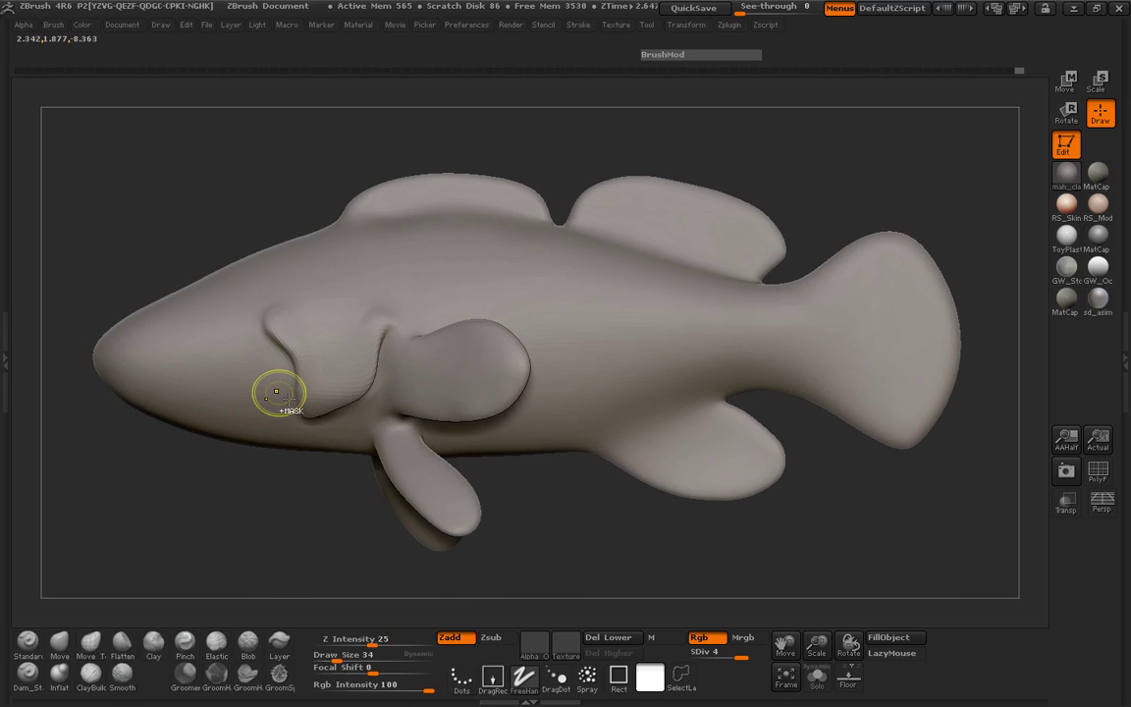
Set brush size 19 and mask a streak in front of the lower gill.
{"action": "key", "text": "space"}
{"action": "left_click_drag", "start_coordinate": [279, 400], "coordinate": [265, 396]}
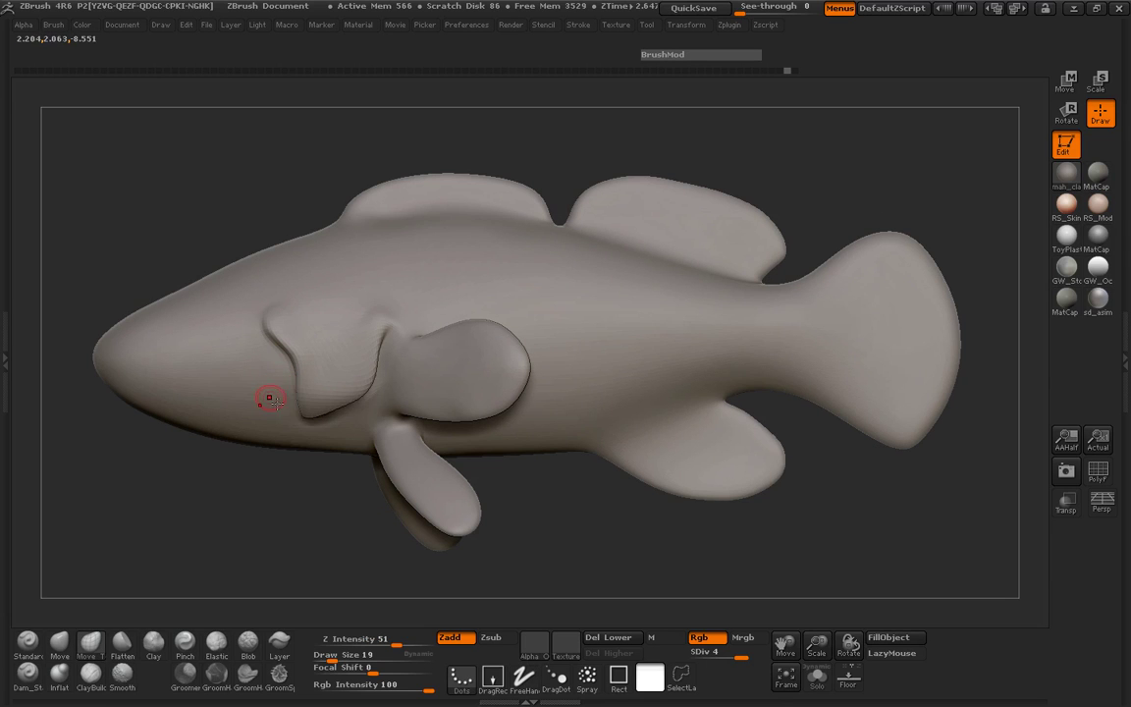
{"action": "key", "text": "ctrl"}
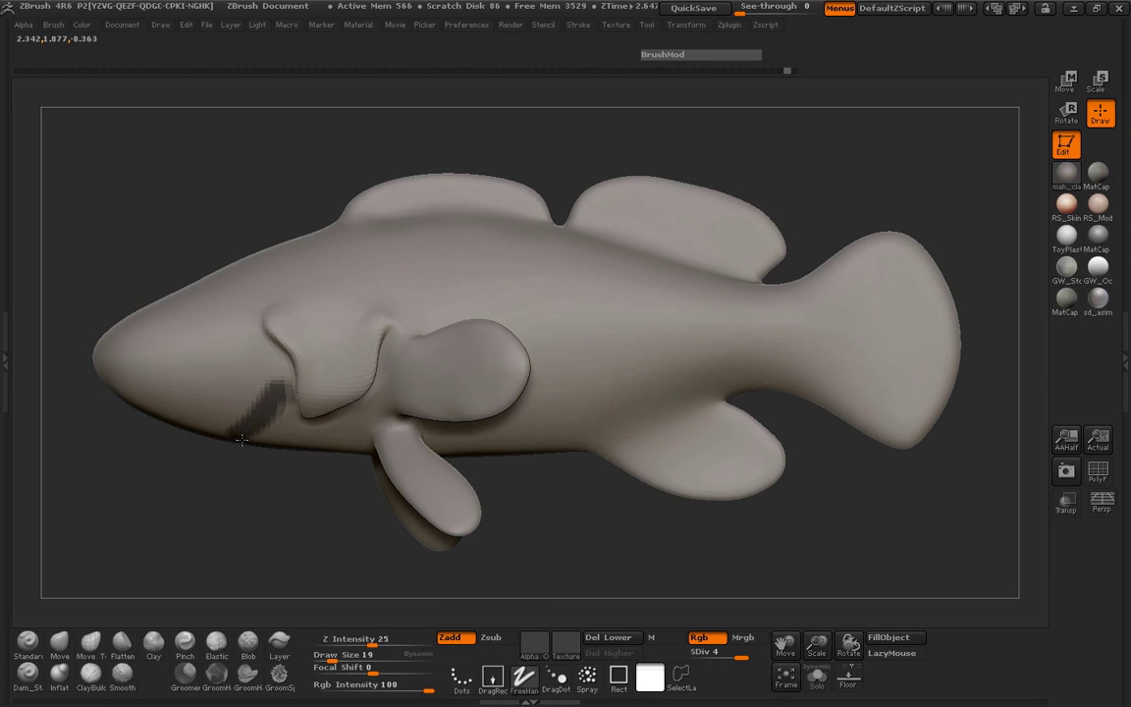
{"action": "mouse_move", "coordinate": [241, 440]}
{"action": "left_mouse_down"}
{"action": "mouse_move", "coordinate": [176, 294]}
{"action": "mouse_move", "coordinate": [193, 315]}
{"action": "left_mouse_up"}
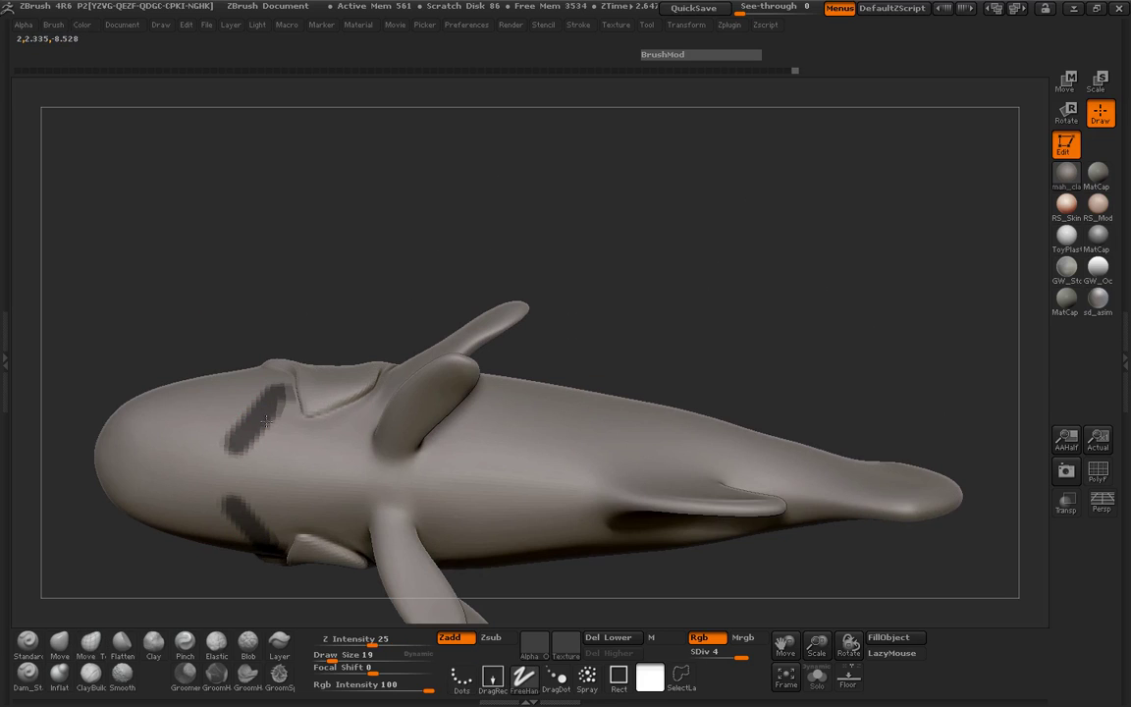
{"action": "key", "text": "ctrl"}
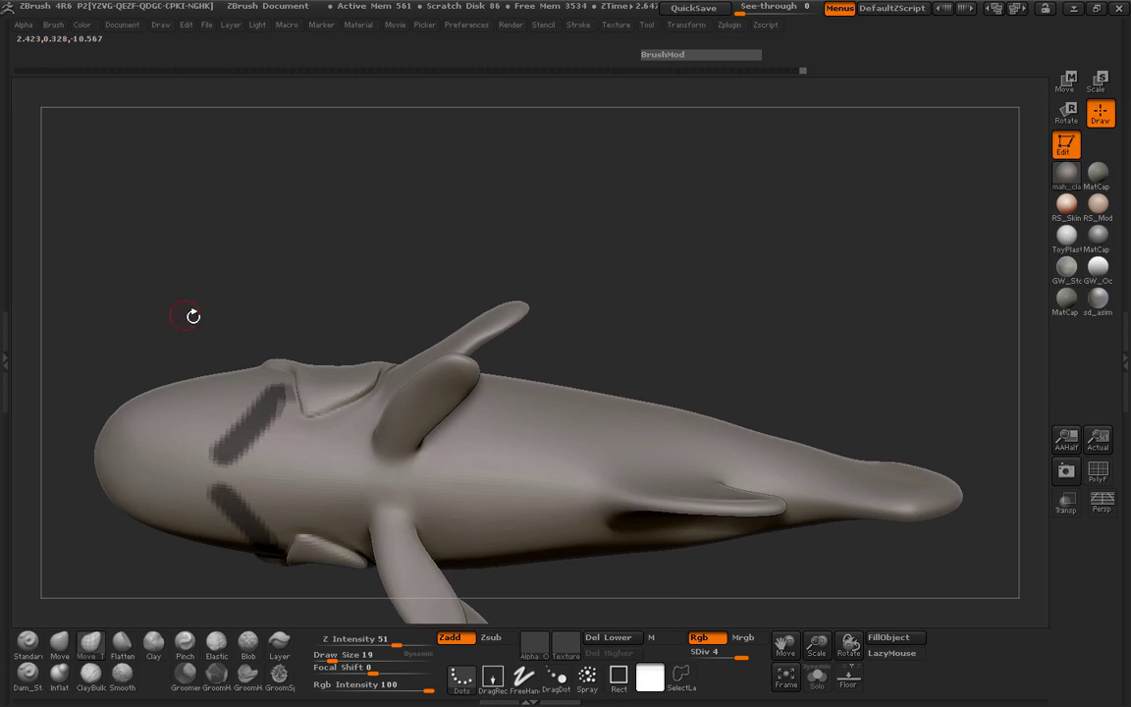
{"action": "left_click_drag", "start_coordinate": [195, 315], "coordinate": [178, 420]}
Invert the mask, build up the streak with ClayBuildup at size 55, then clear the mask.
{"action": "left_click", "coordinate": [160, 590], "text": "ctrl"}
{"action": "left_click_drag", "start_coordinate": [156, 535], "coordinate": [159, 586]}
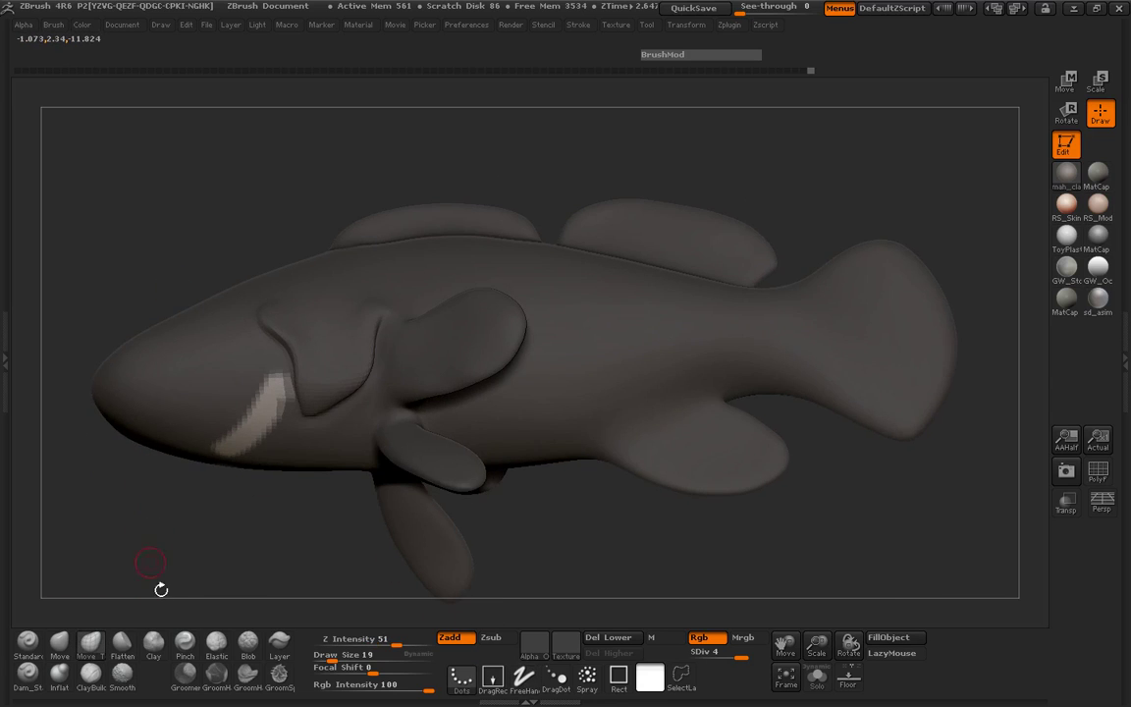
{"action": "key", "text": "b"}
{"action": "key", "text": "c"}
{"action": "key", "text": "b"}
{"action": "key", "text": "space"}
{"action": "left_click_drag", "start_coordinate": [241, 424], "coordinate": [282, 393]}
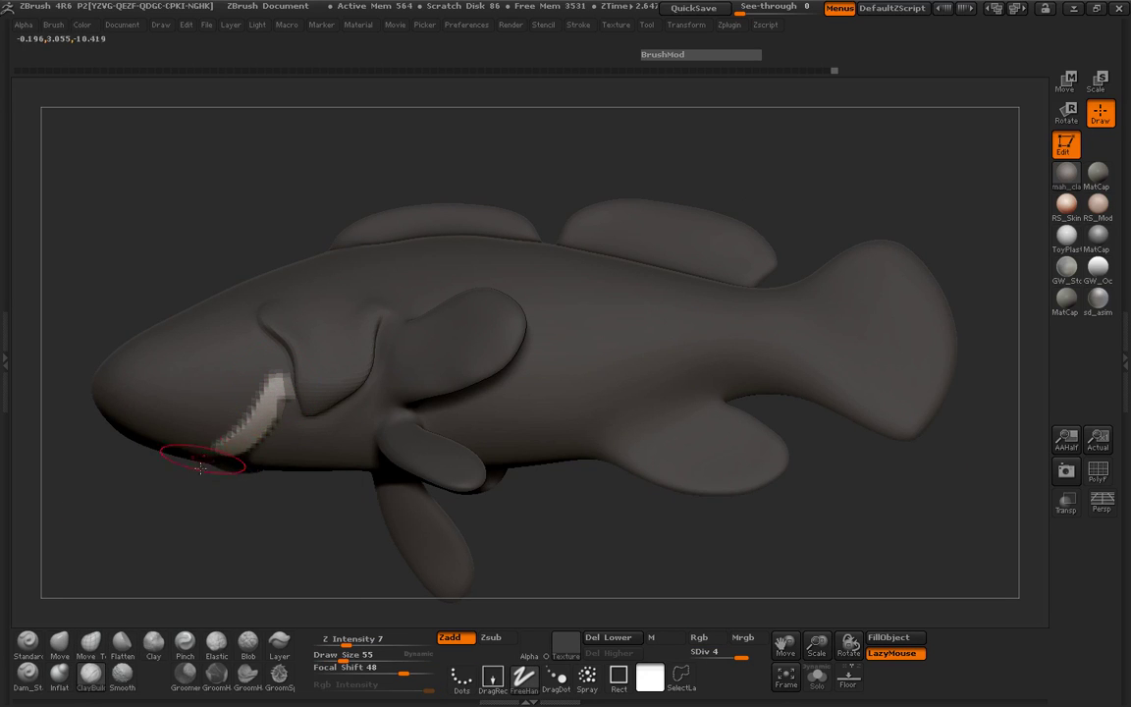
{"action": "left_click_drag", "start_coordinate": [177, 481], "coordinate": [151, 504], "text": "ctrl"}
{"action": "key", "text": "space"}
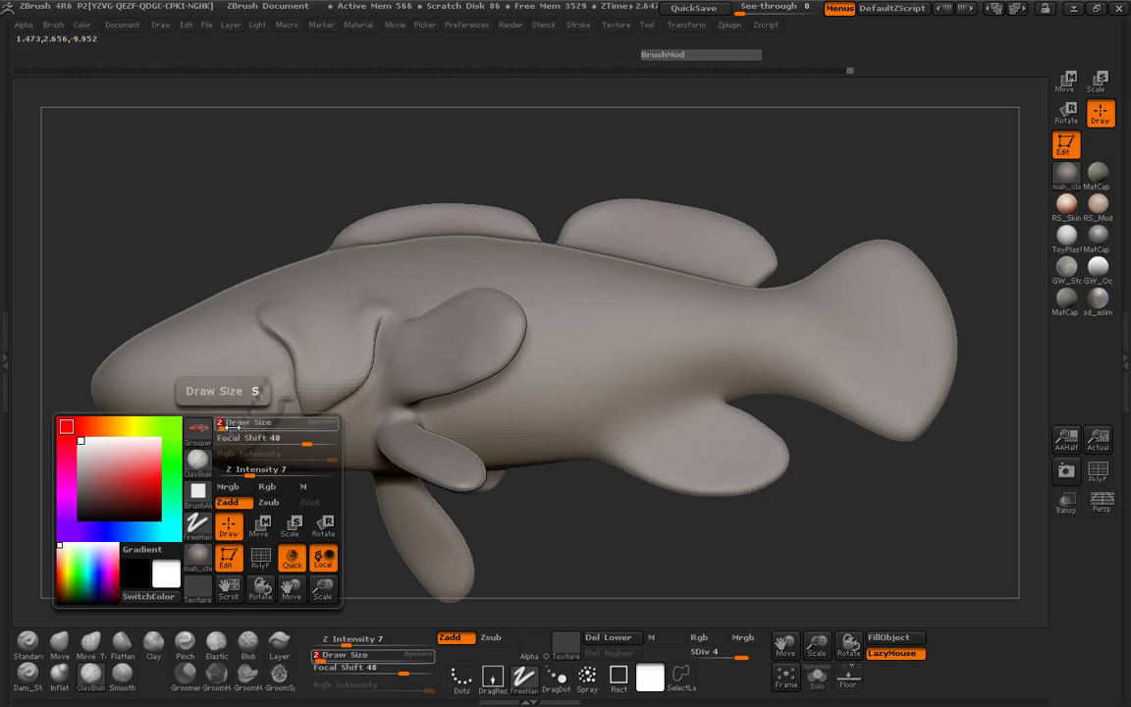
{"action": "key", "text": "shift"}
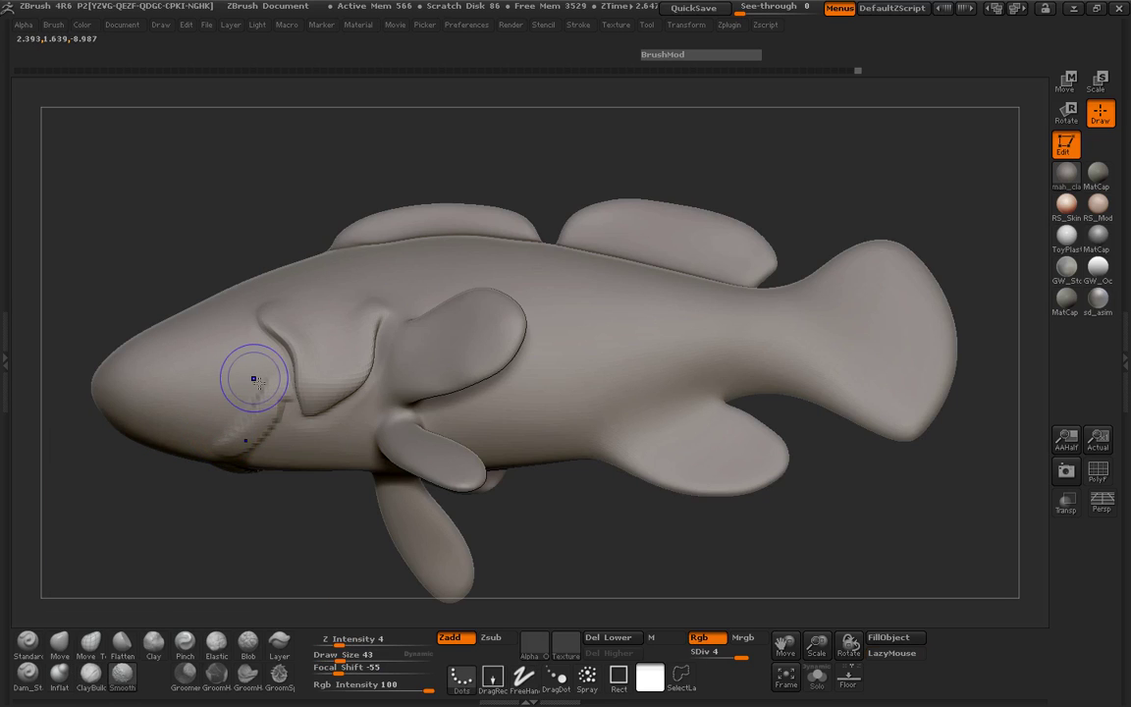
Zoom in on the head and carve a diagonal groove across the lower head.
{"action": "mouse_move", "coordinate": [172, 471]}
{"action": "left_mouse_down"}
{"action": "mouse_move", "coordinate": [159, 505]}
{"action": "mouse_move", "coordinate": [386, 457]}
{"action": "left_mouse_up"}
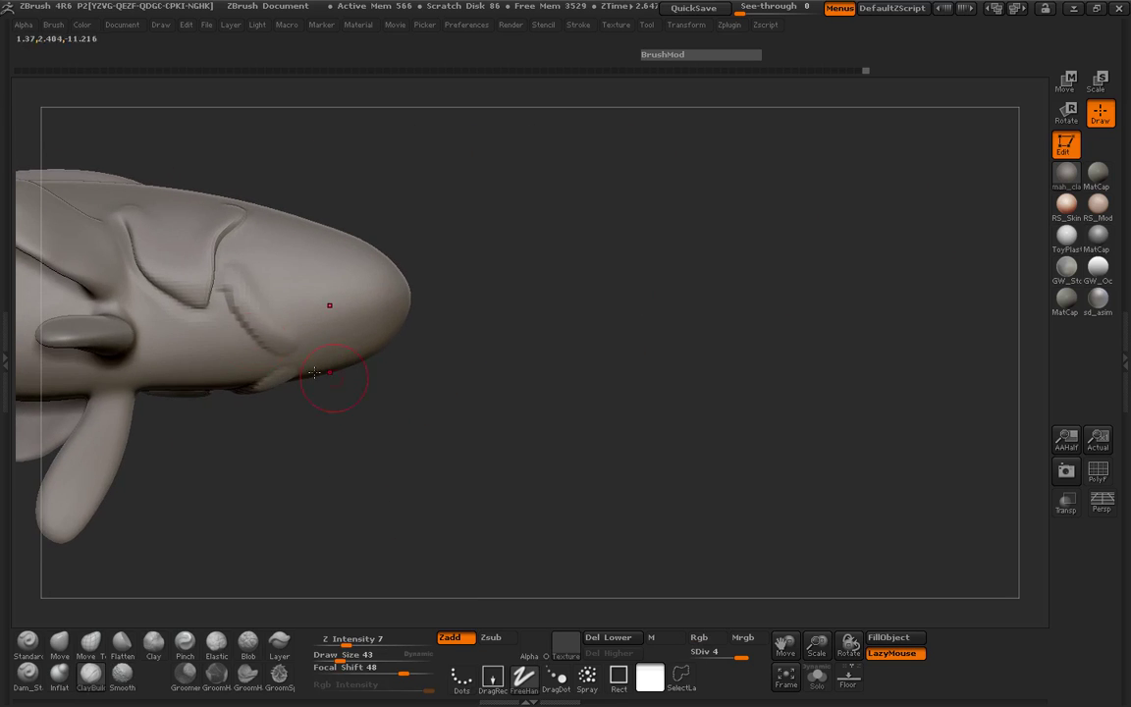
{"action": "left_click_drag", "start_coordinate": [327, 379], "coordinate": [244, 320], "text": "alt"}
{"action": "key", "text": "space"}
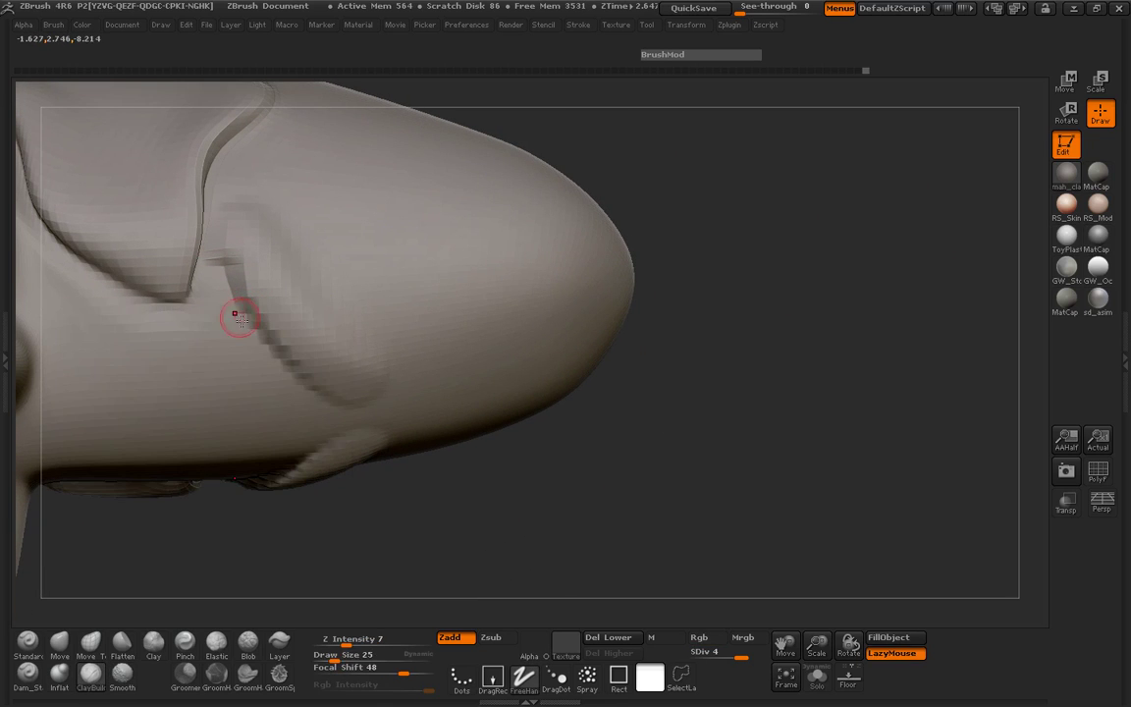
{"action": "left_click_drag", "start_coordinate": [187, 251], "coordinate": [292, 378]}
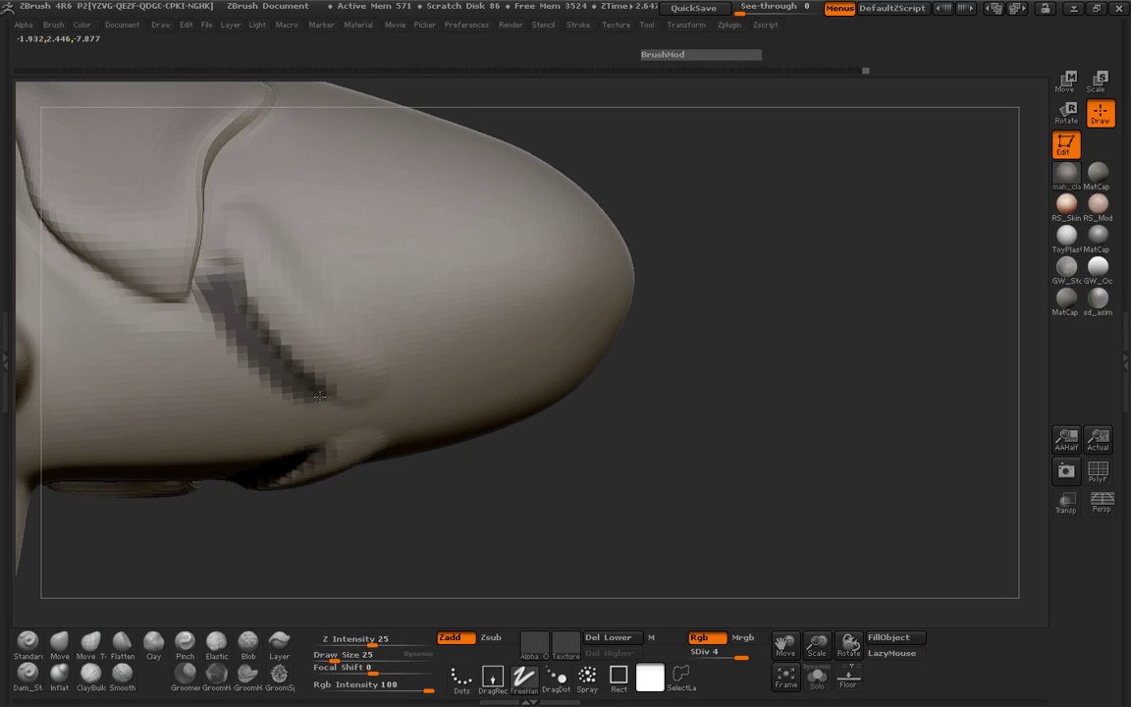
Mask and invert around the groove, clear the mask, and resize the brush to 49.
{"action": "left_click_drag", "start_coordinate": [214, 288], "coordinate": [329, 392], "text": "ctrl"}
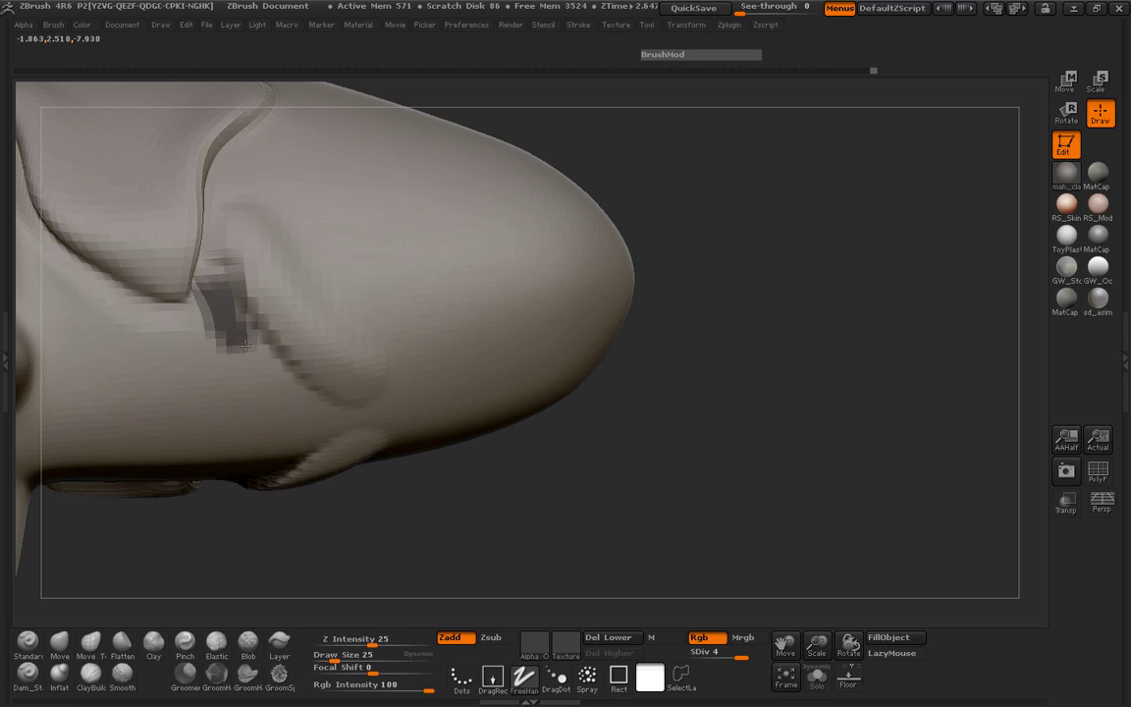
{"action": "left_click", "coordinate": [555, 462], "text": "ctrl"}
{"action": "left_click_drag", "start_coordinate": [556, 462], "coordinate": [512, 487], "text": "ctrl"}
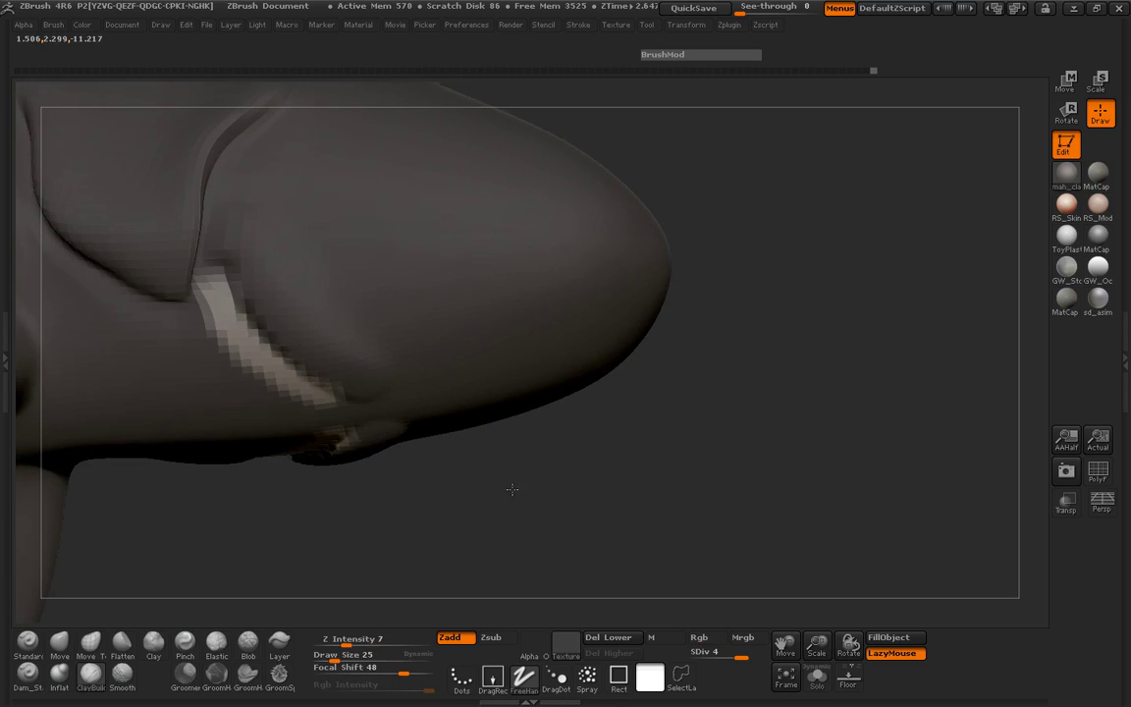
{"action": "key", "text": "space"}
{"action": "left_click_drag", "start_coordinate": [257, 373], "coordinate": [282, 373]}
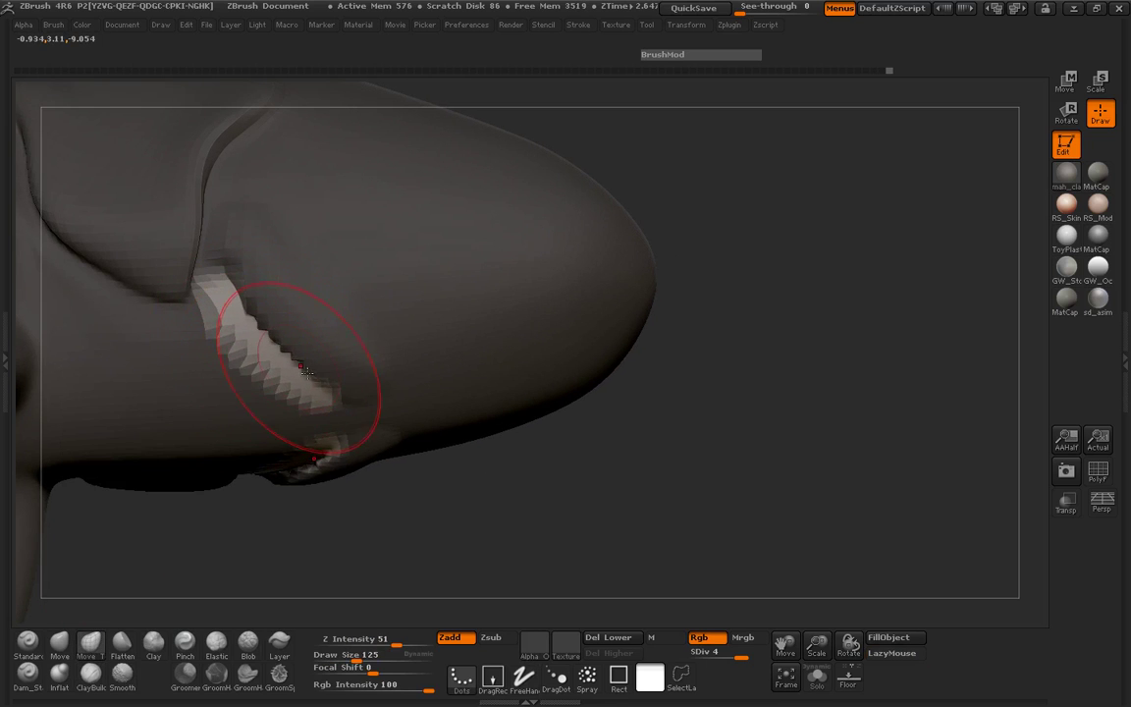
{"action": "mouse_move", "coordinate": [461, 167]}
{"action": "left_mouse_down"}
{"action": "mouse_move", "coordinate": [388, 310]}
{"action": "mouse_move", "coordinate": [226, 362]}
{"action": "mouse_move", "coordinate": [257, 369]}
{"action": "left_mouse_up"}
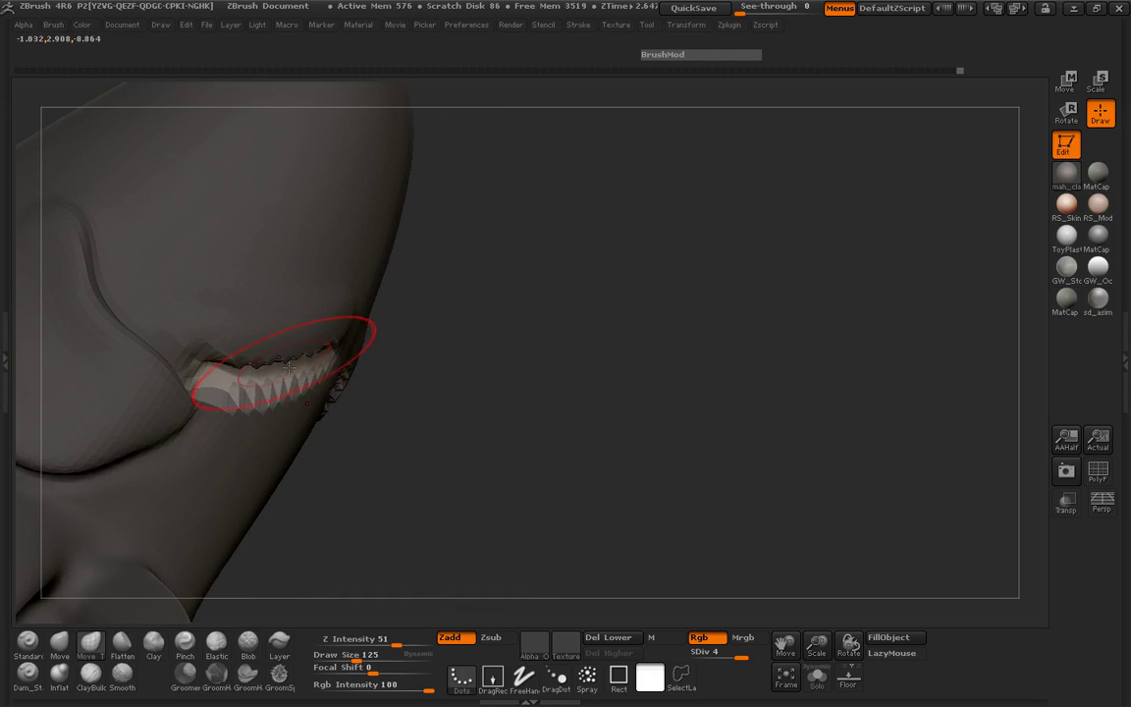
{"action": "mouse_move", "coordinate": [428, 375]}
{"action": "left_mouse_down"}
{"action": "mouse_move", "coordinate": [164, 344]}
{"action": "mouse_move", "coordinate": [186, 292]}
{"action": "mouse_move", "coordinate": [479, 323]}
{"action": "mouse_move", "coordinate": [522, 341]}
{"action": "mouse_move", "coordinate": [261, 464]}
{"action": "left_mouse_up"}
{"action": "left_click", "coordinate": [59, 675]}
Inflate the eye groove's upper edge, smooth the creases around the eye, and return to side view.
{"action": "key", "text": "space"}
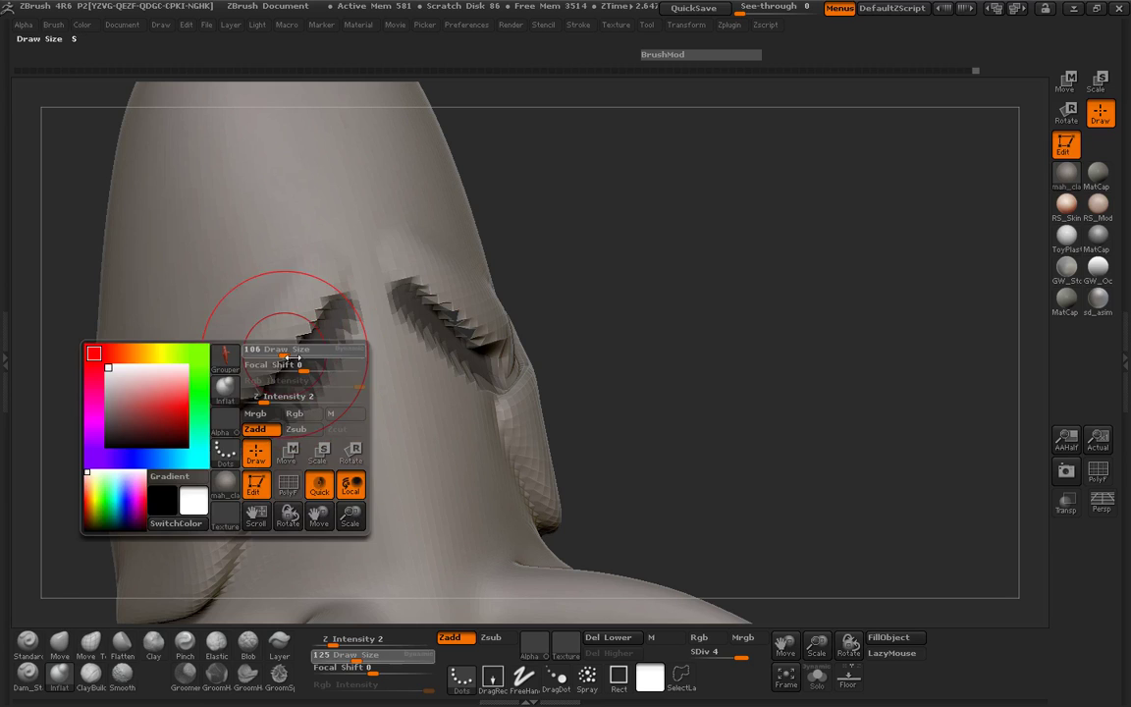
{"action": "mouse_move", "coordinate": [326, 316]}
{"action": "left_mouse_down"}
{"action": "mouse_move", "coordinate": [301, 357]}
{"action": "mouse_move", "coordinate": [268, 379]}
{"action": "mouse_move", "coordinate": [296, 336]}
{"action": "left_mouse_up"}
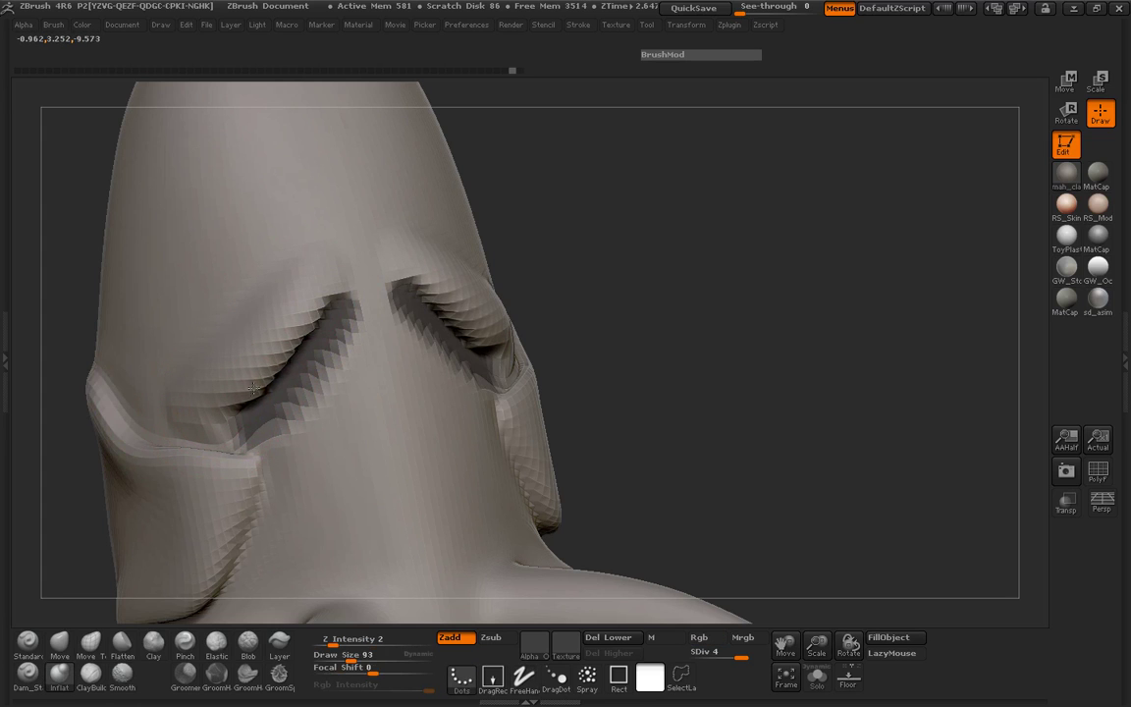
{"action": "mouse_move", "coordinate": [530, 313]}
{"action": "left_mouse_down"}
{"action": "mouse_move", "coordinate": [490, 252]}
{"action": "mouse_move", "coordinate": [608, 231]}
{"action": "left_mouse_up"}
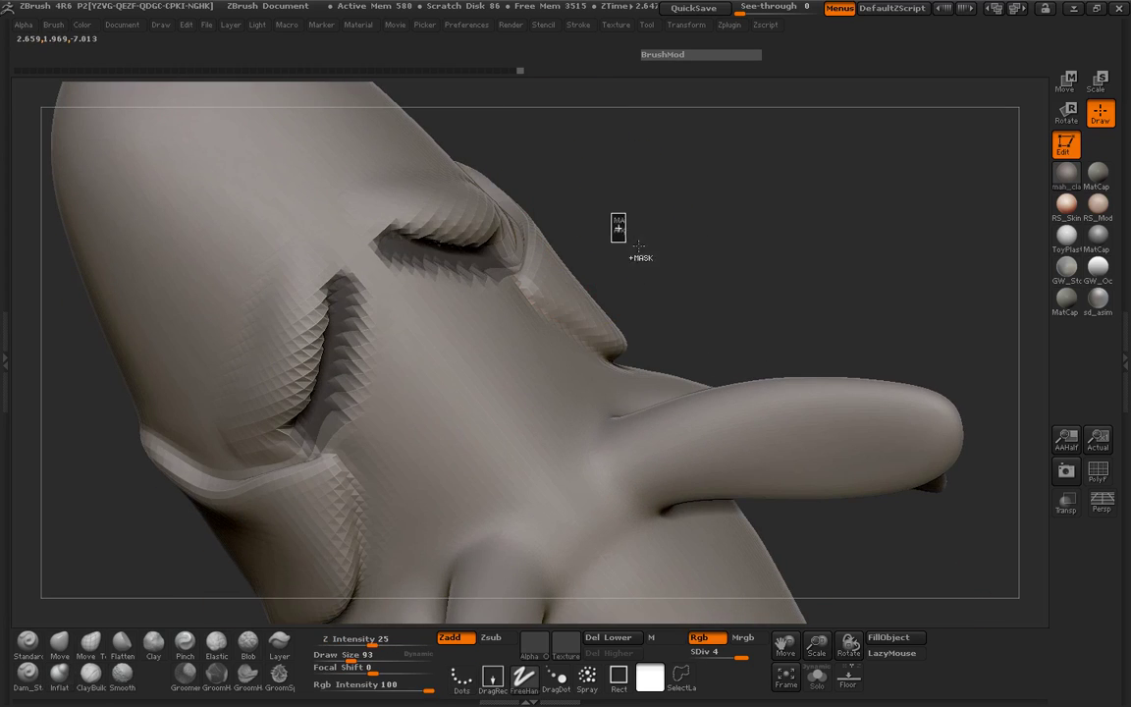
{"action": "mouse_move", "coordinate": [357, 325]}
{"action": "left_mouse_down", "text": "shift"}
{"action": "mouse_move", "coordinate": [392, 211]}
{"action": "mouse_move", "coordinate": [265, 446]}
{"action": "mouse_move", "coordinate": [265, 408]}
{"action": "left_mouse_up", "text": "shift"}
{"action": "mouse_move", "coordinate": [75, 422]}
{"action": "left_mouse_down"}
{"action": "mouse_move", "coordinate": [606, 396]}
{"action": "mouse_move", "coordinate": [233, 530]}
{"action": "mouse_move", "coordinate": [678, 556]}
{"action": "mouse_move", "coordinate": [575, 547]}
{"action": "left_mouse_up"}
Duplicate the fish body as a second subtool in the SubTool list.
{"action": "left_click", "coordinate": [17, 371]}
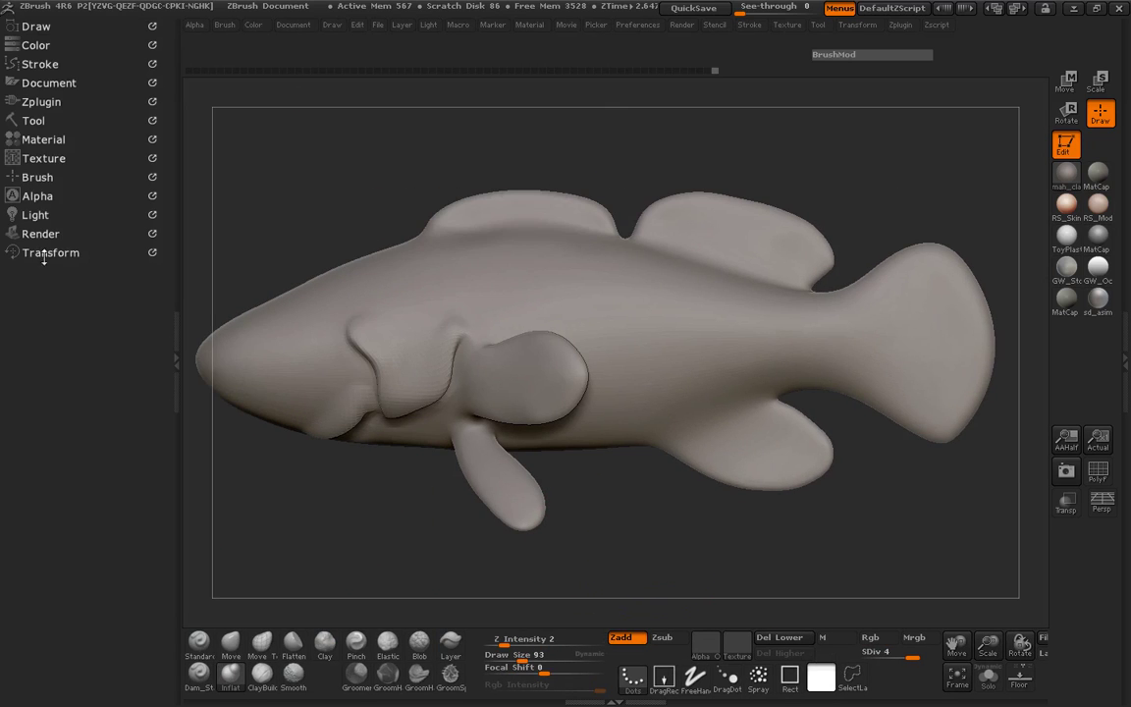
{"action": "left_click", "coordinate": [34, 120]}
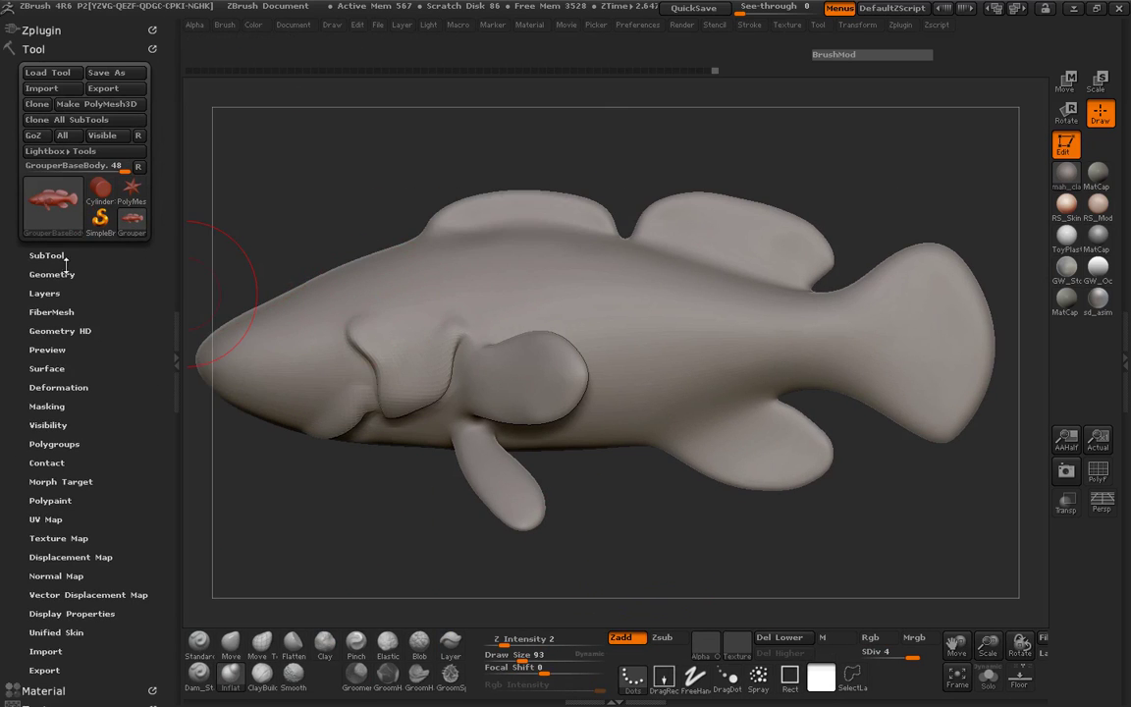
{"action": "left_click", "coordinate": [60, 241]}
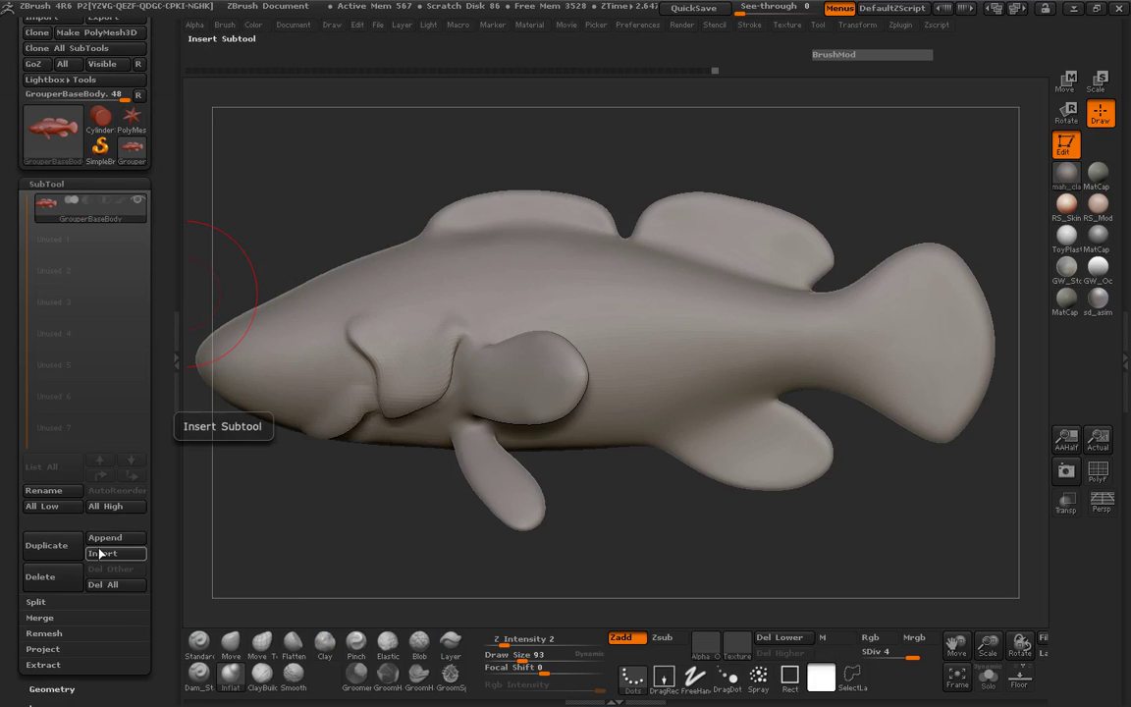
{"action": "left_click", "coordinate": [46, 545]}
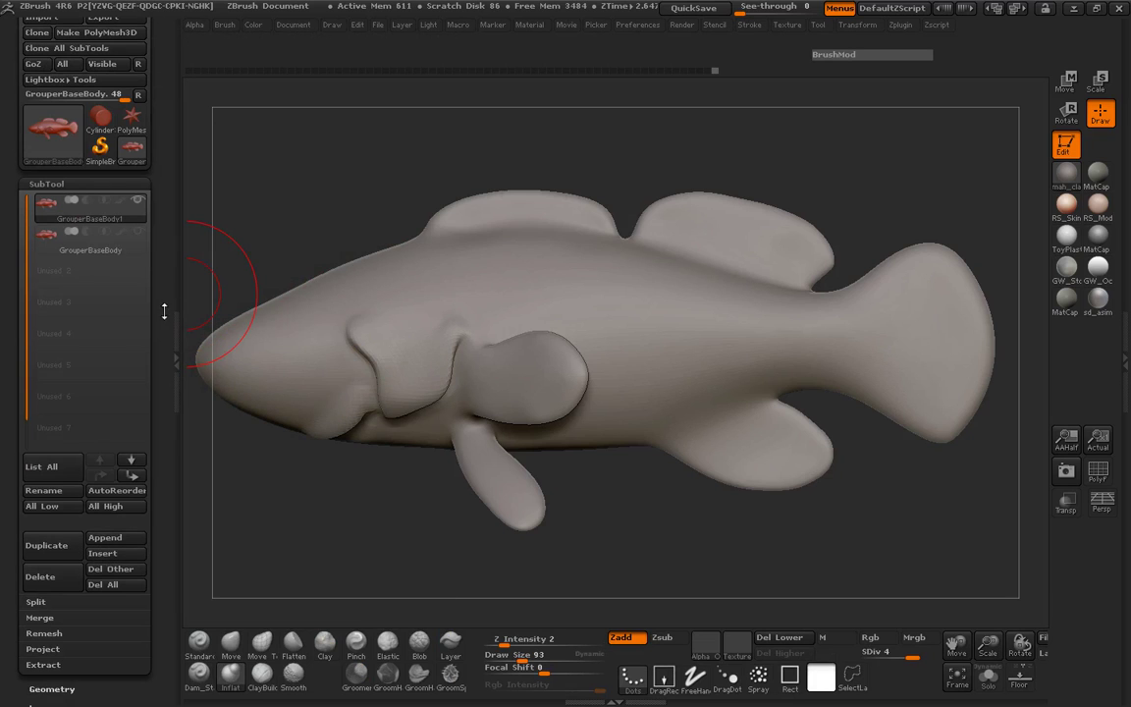
ZRemesh the duplicated body with Half turned off and show its new polygon wireframe.
{"action": "scroll", "coordinate": [138, 354], "scroll_direction": "down", "scroll_amount": 5}
{"action": "left_click", "coordinate": [60, 398]}
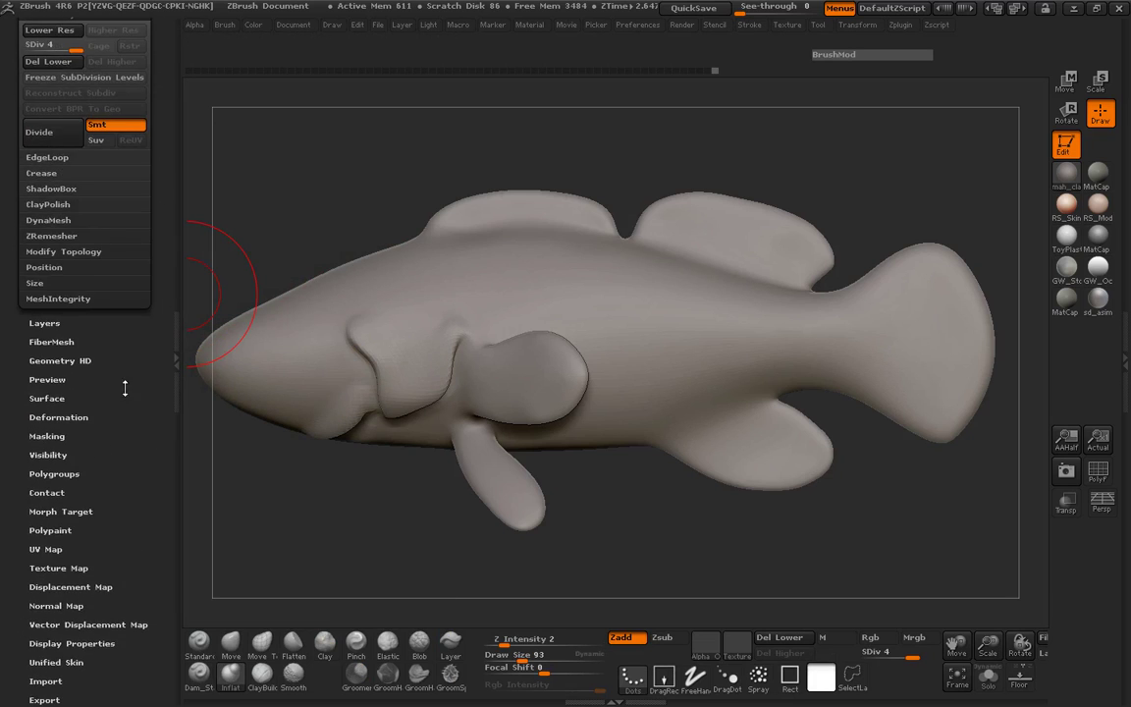
{"action": "left_click", "coordinate": [51, 299]}
{"action": "left_click", "coordinate": [34, 360]}
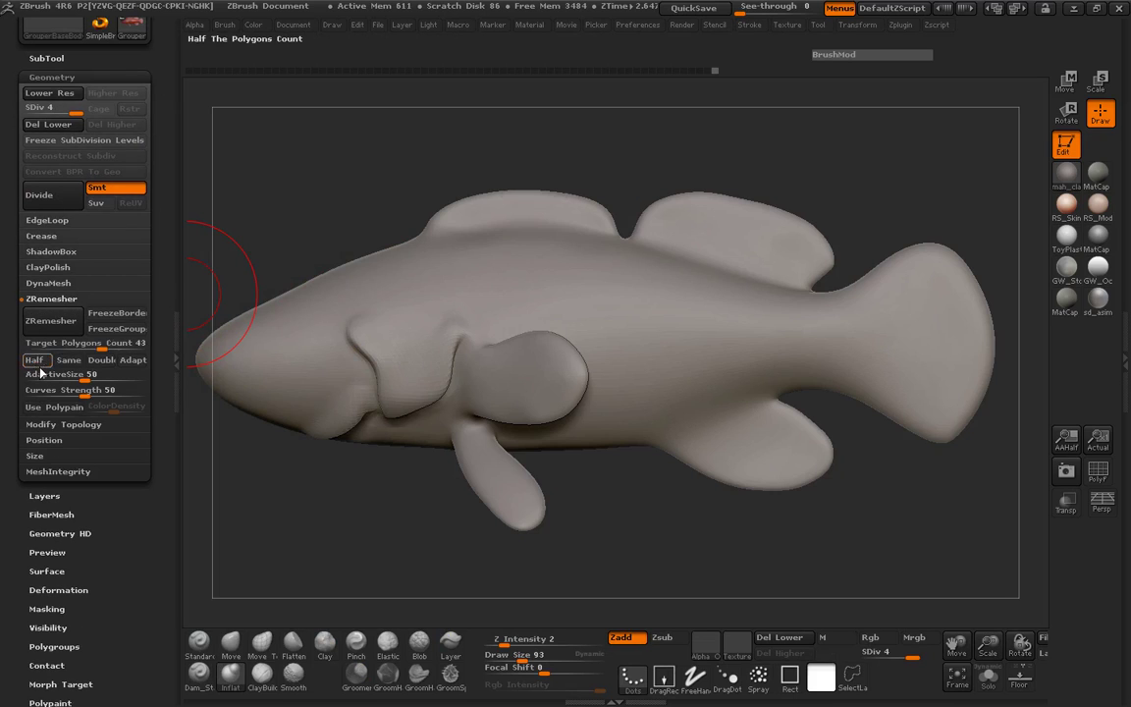
{"action": "left_click", "coordinate": [61, 330]}
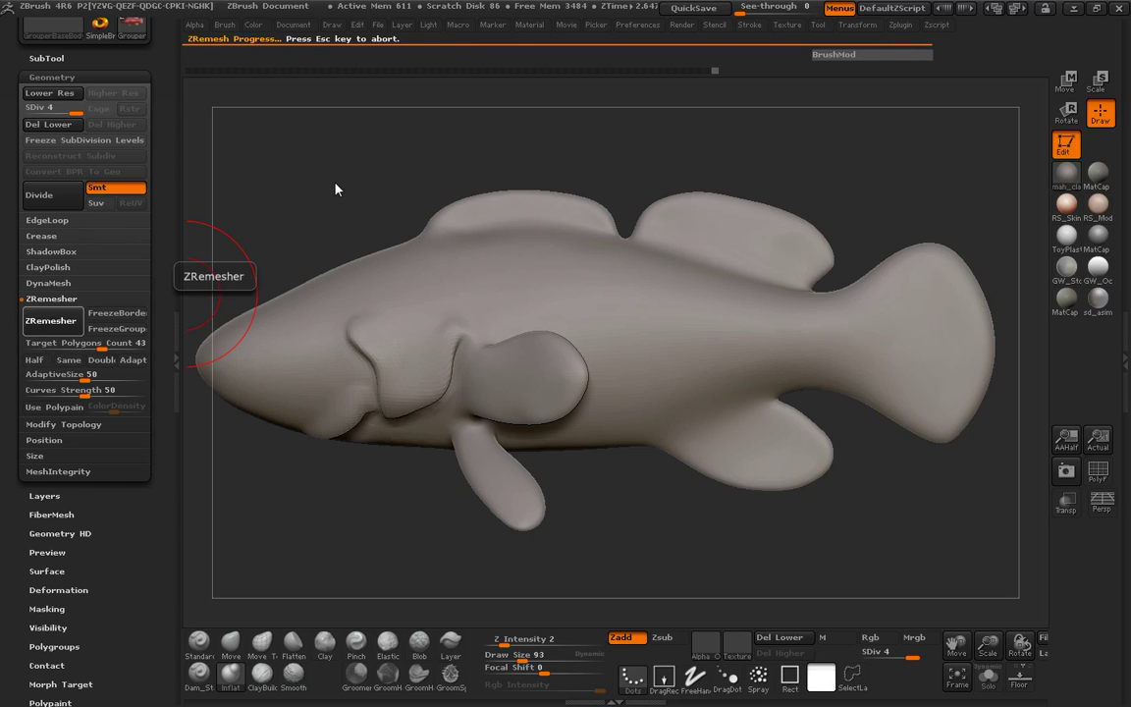
{"action": "left_click", "coordinate": [1098, 471]}
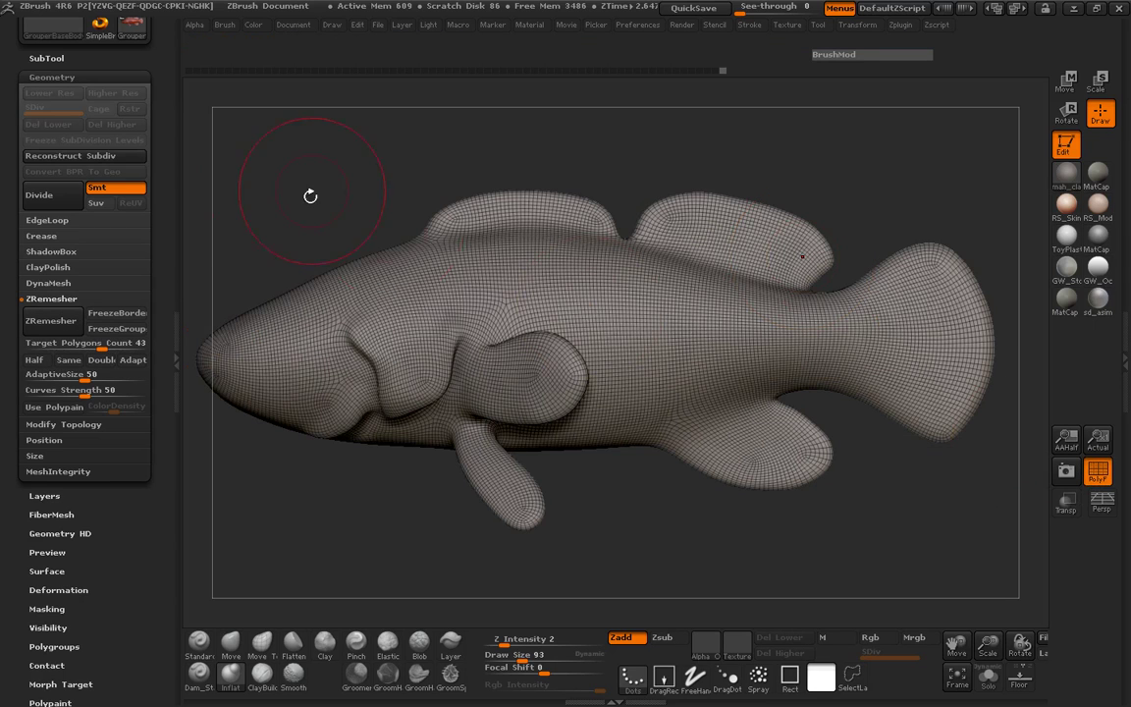
Re-ZRemesh the copy coarser with Half on, subdivide it to level 3, and hide the wireframe.
{"action": "mouse_move", "coordinate": [304, 215]}
{"action": "left_mouse_down"}
{"action": "mouse_move", "coordinate": [323, 194]}
{"action": "mouse_move", "coordinate": [220, 191]}
{"action": "left_mouse_up"}
{"action": "left_click", "coordinate": [183, 150]}
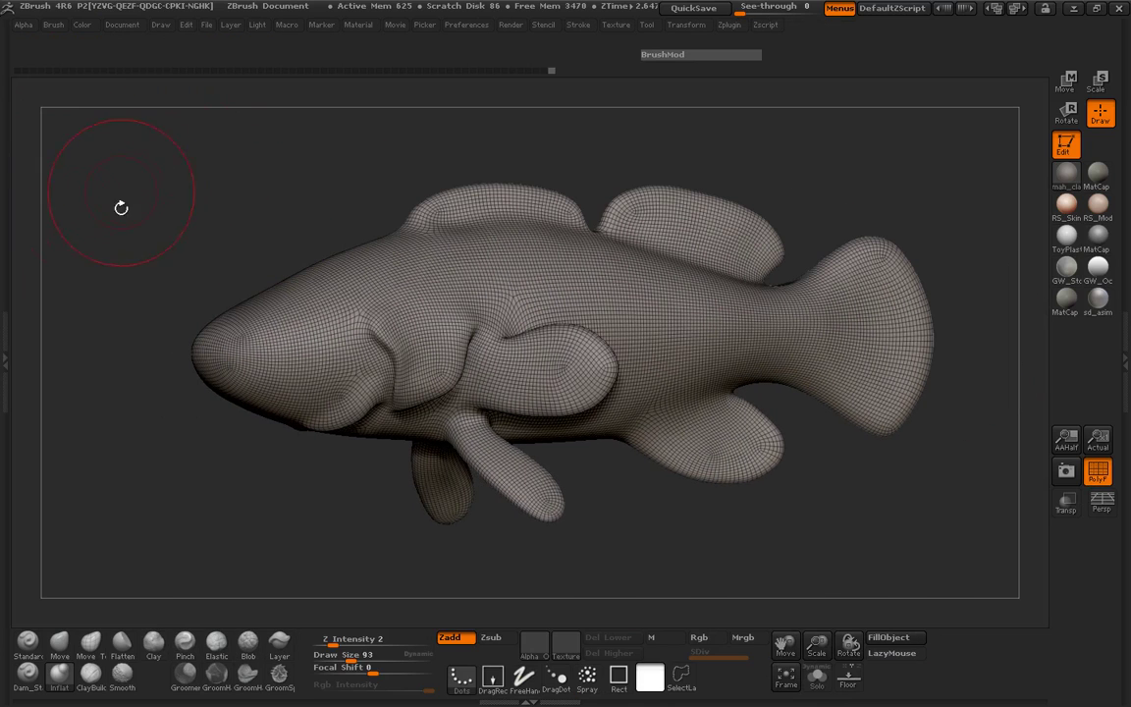
{"action": "left_click", "coordinate": [5, 324]}
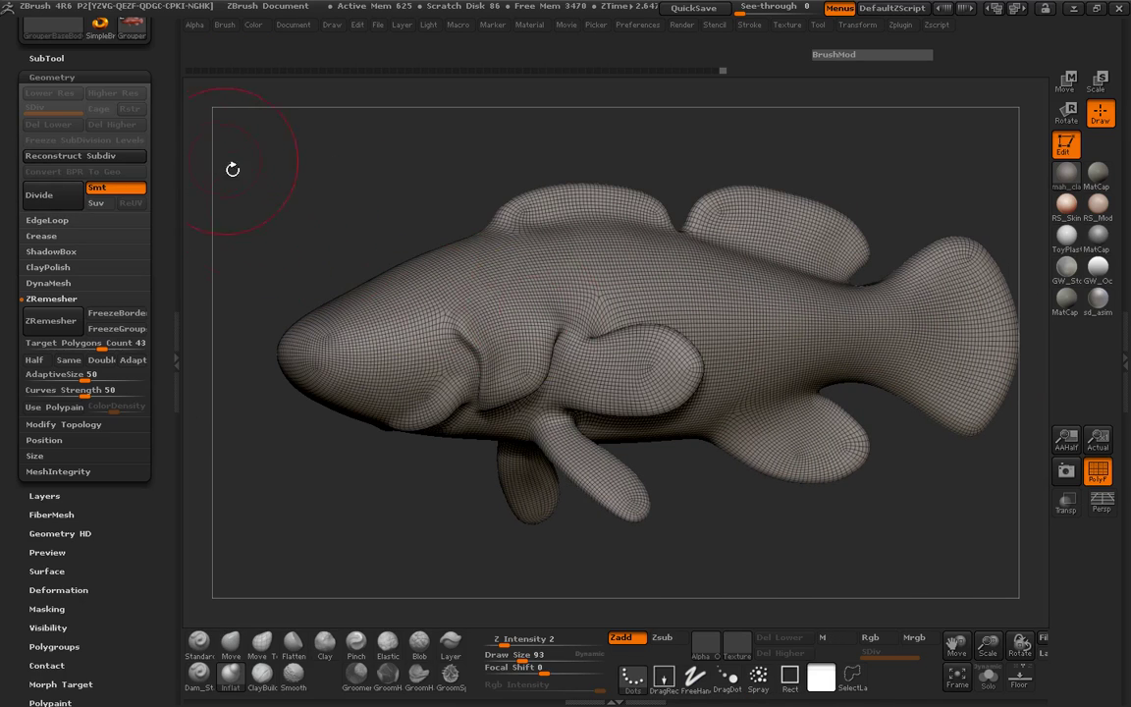
{"action": "scroll", "coordinate": [157, 165], "scroll_direction": "up", "scroll_amount": 3}
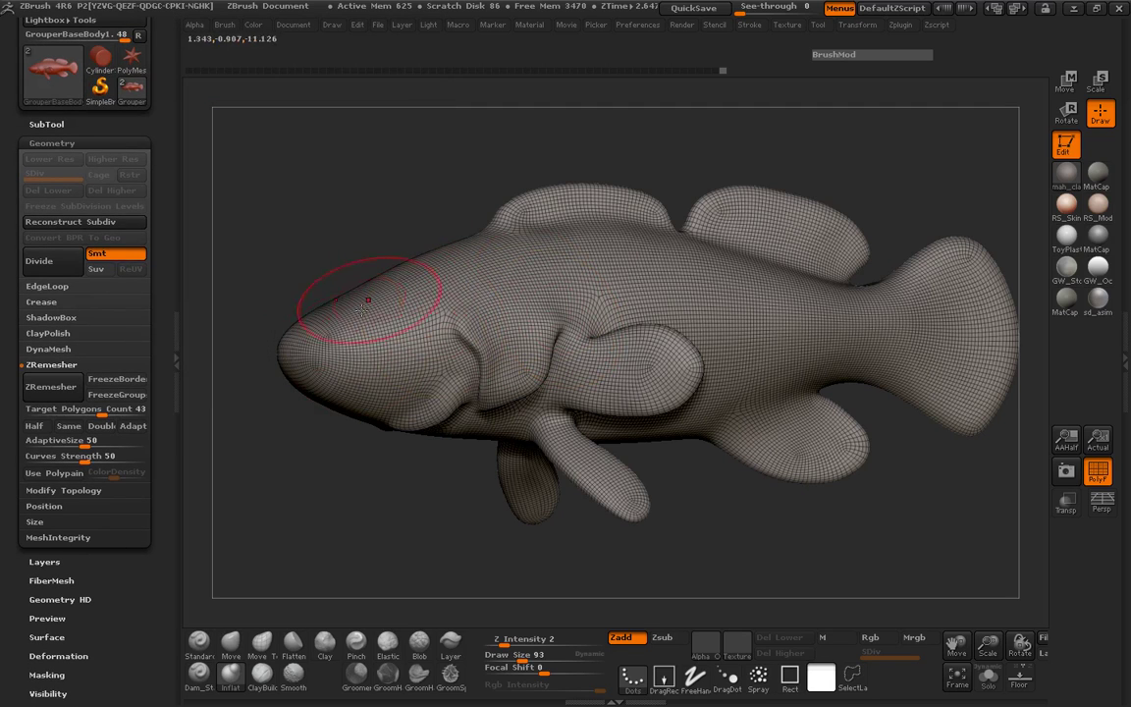
{"action": "left_click", "coordinate": [35, 425]}
{"action": "left_click", "coordinate": [57, 391]}
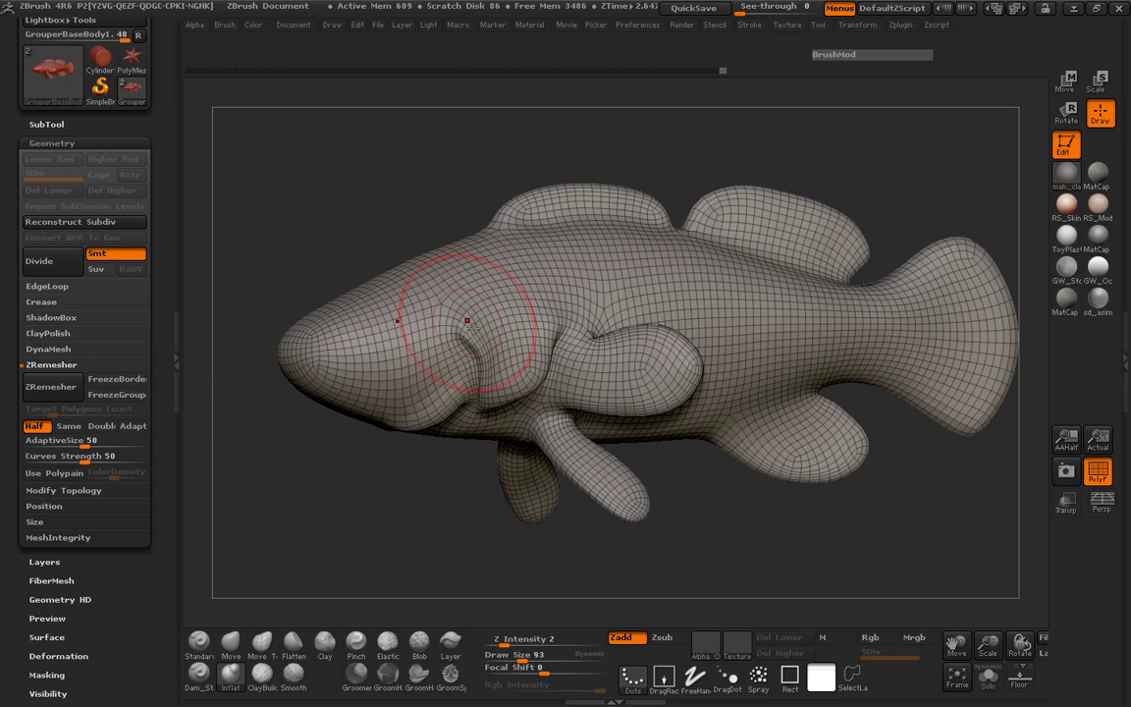
{"action": "left_click", "coordinate": [57, 388]}
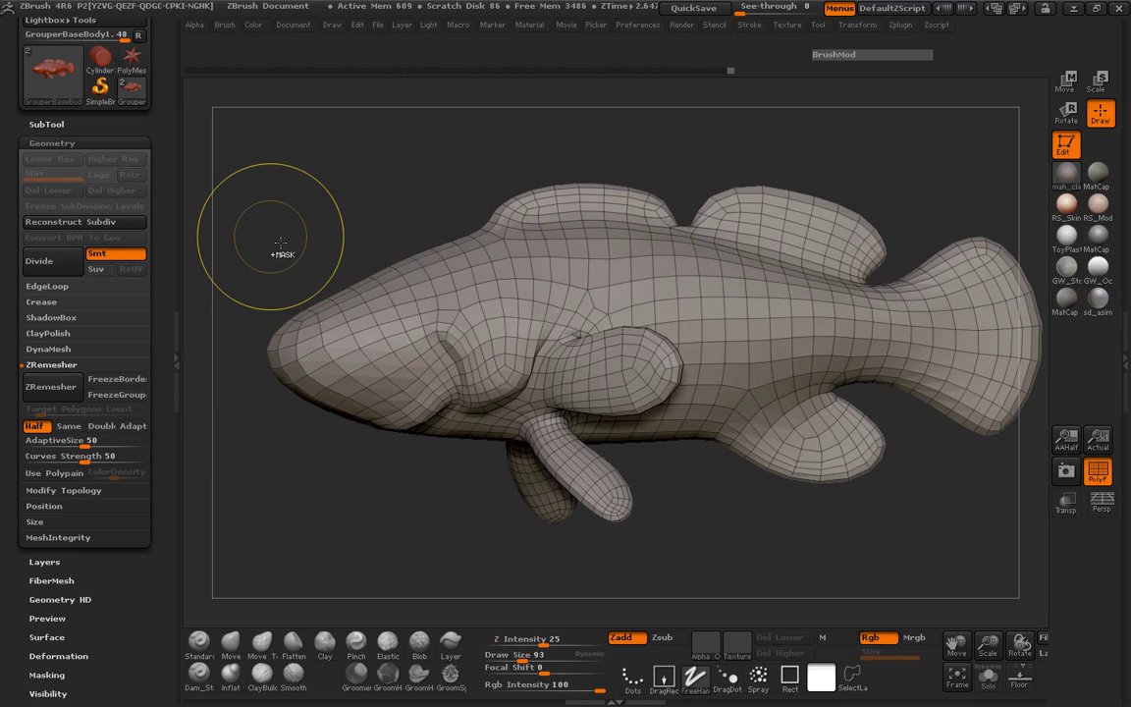
{"action": "key", "text": "ctrl+d"}
{"action": "key", "text": "ctrl+d"}
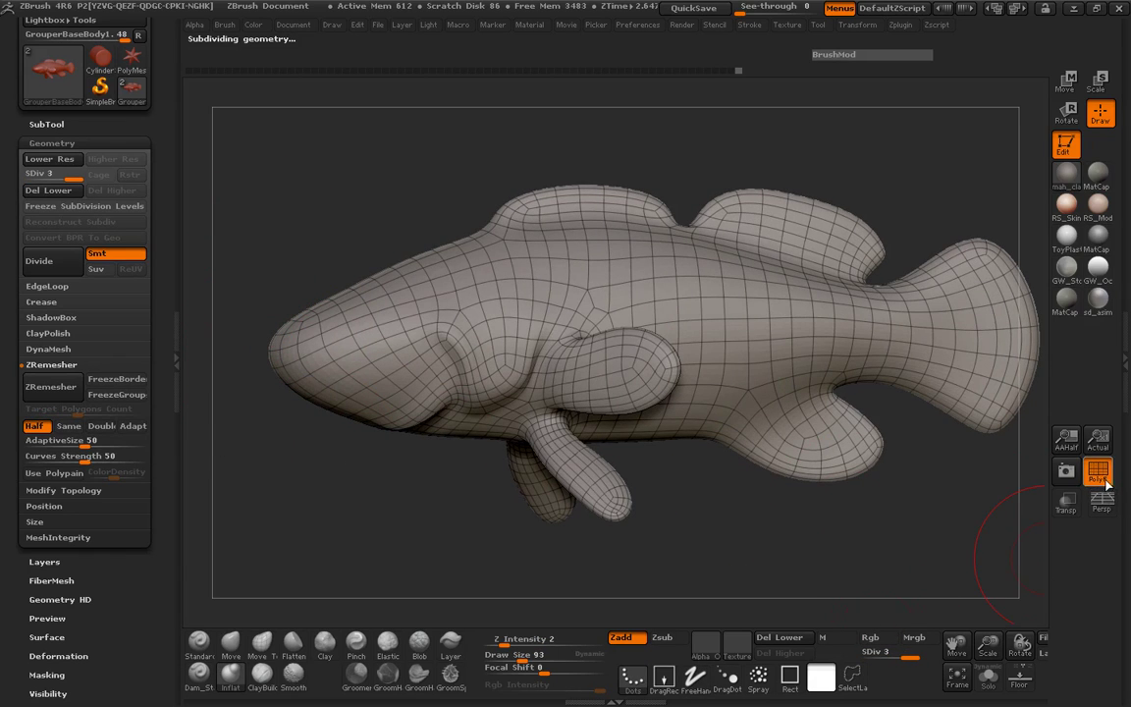
{"action": "key", "text": "shift+f"}
Show GrouperBaseBody, ProjectAll its detail onto the remeshed copy at Dist 0.1, then hide it.
{"action": "left_click_drag", "start_coordinate": [161, 202], "coordinate": [161, 369]}
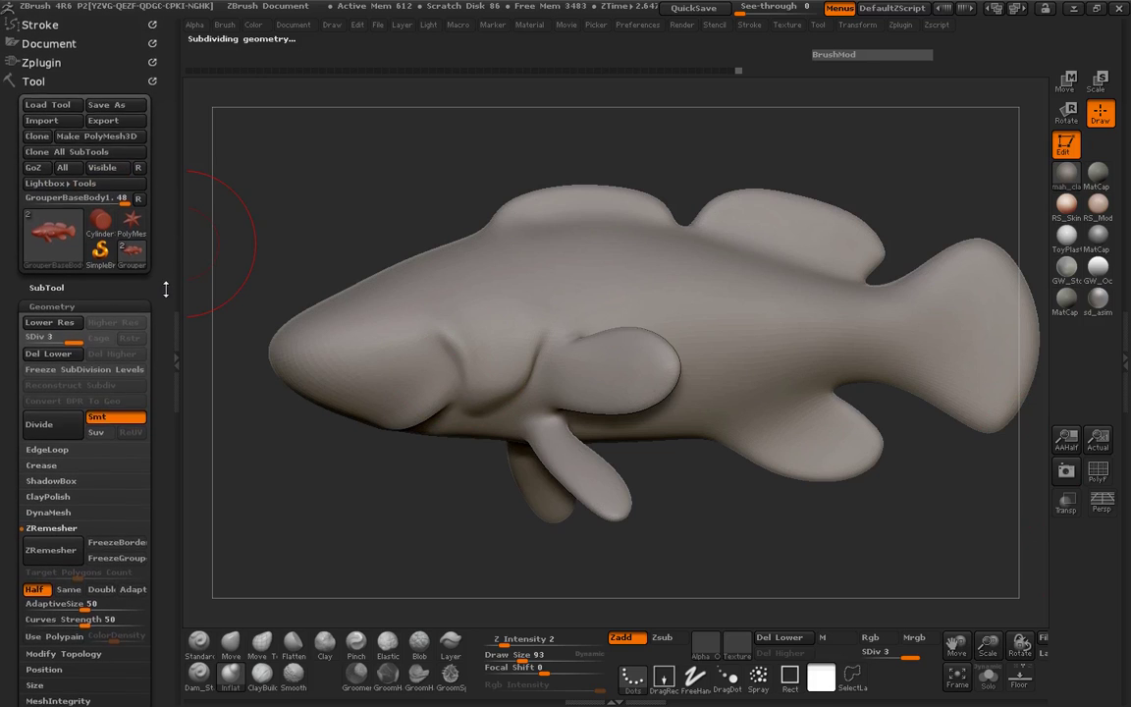
{"action": "left_click", "coordinate": [44, 290]}
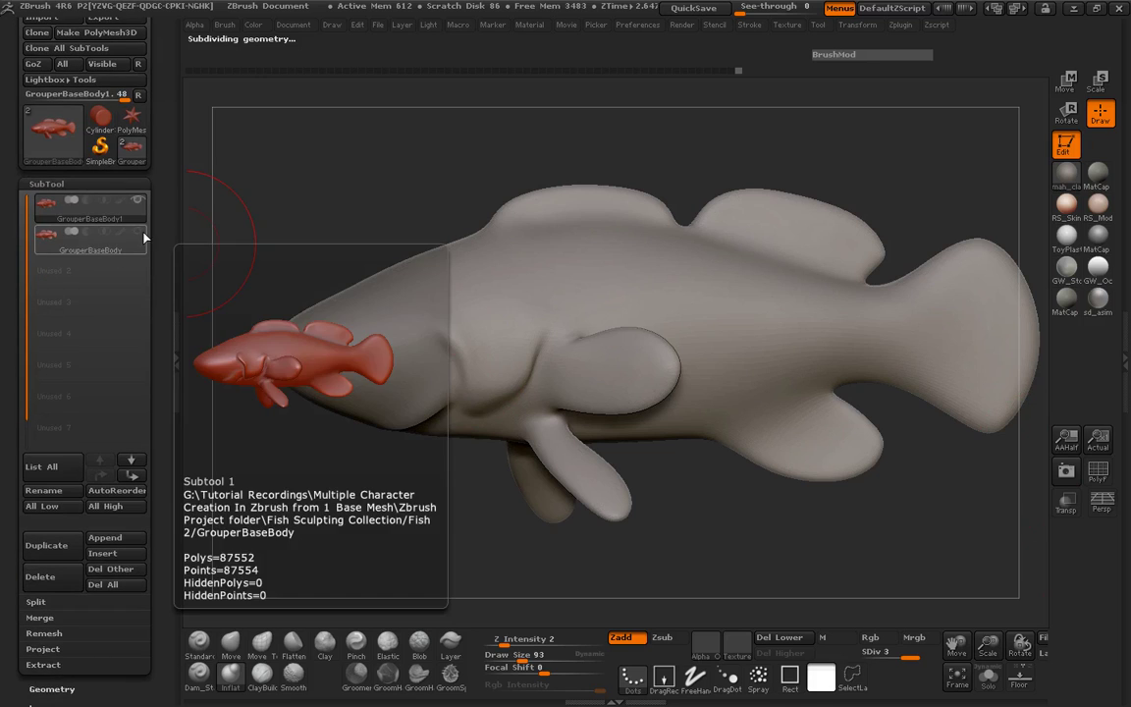
{"action": "left_click", "coordinate": [138, 338]}
{"action": "left_click_drag", "start_coordinate": [155, 291], "coordinate": [155, 225]}
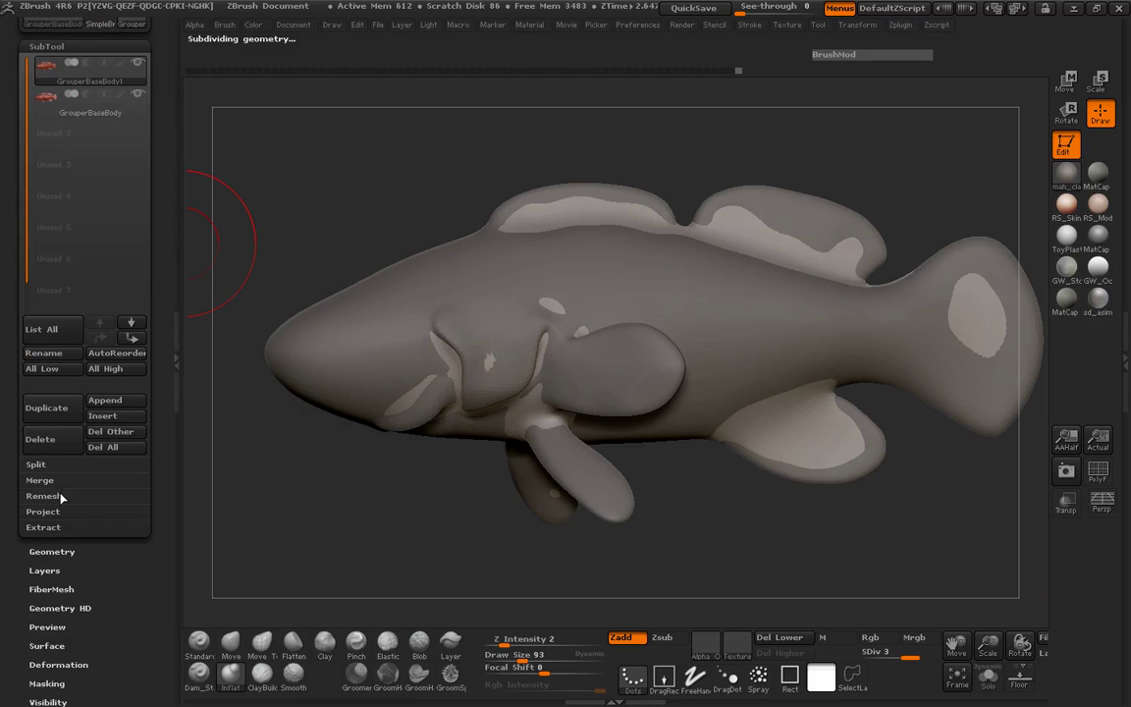
{"action": "left_click", "coordinate": [39, 511]}
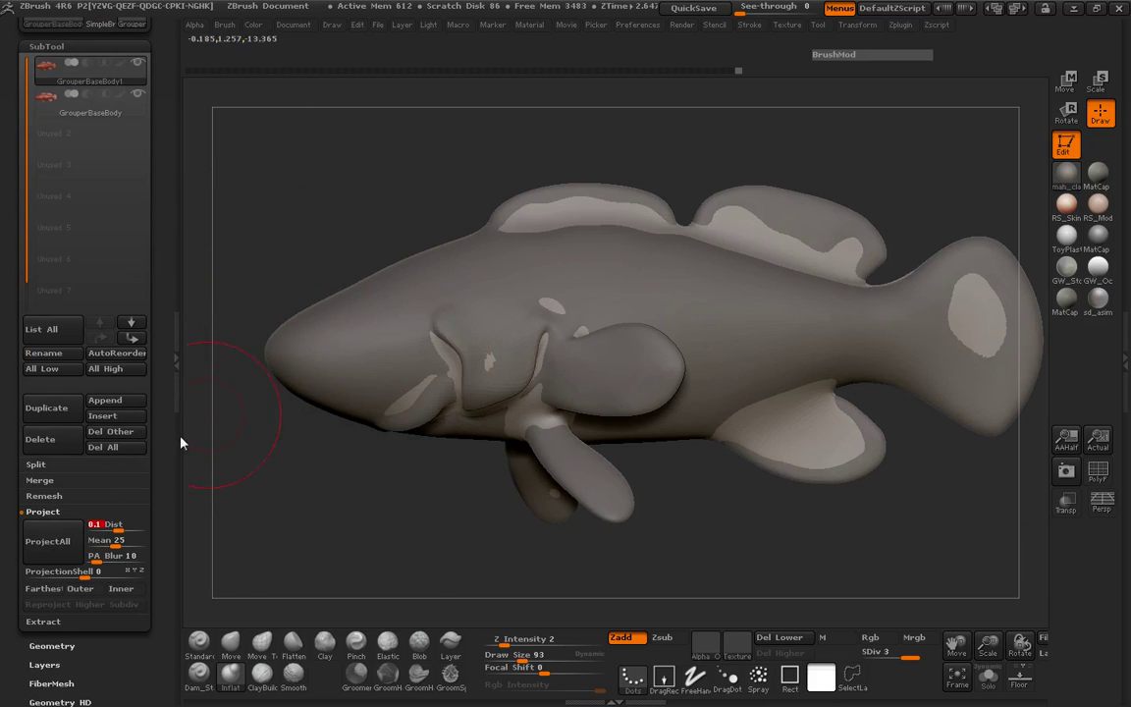
{"action": "left_click", "coordinate": [70, 541]}
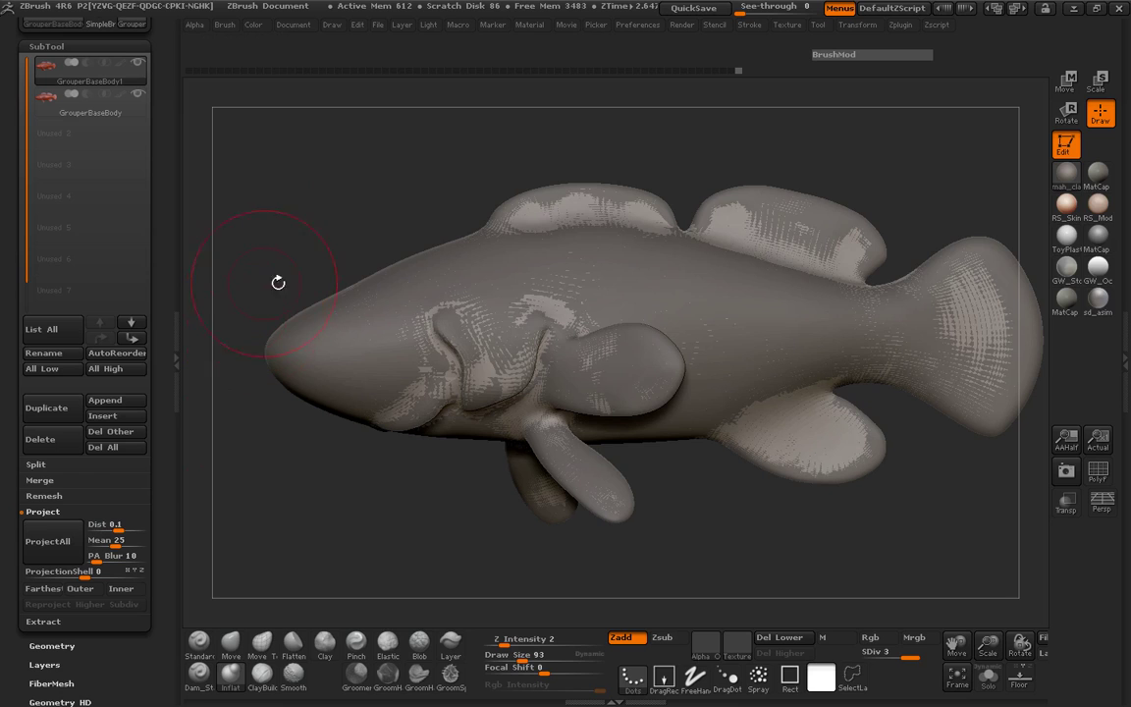
{"action": "left_click", "coordinate": [139, 96]}
Undo a stray stroke and orbit to a zoomed side view of the head and pectoral fin.
{"action": "left_click", "coordinate": [185, 340]}
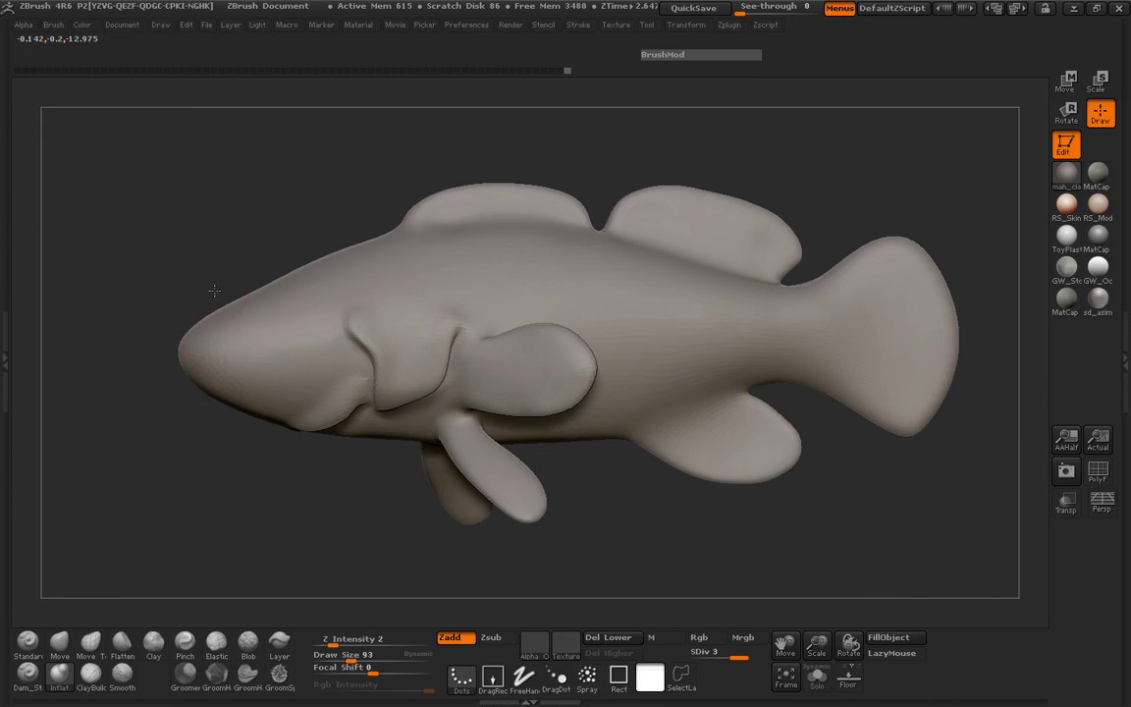
{"action": "mouse_move", "coordinate": [190, 303]}
{"action": "left_mouse_down"}
{"action": "mouse_move", "coordinate": [319, 316]}
{"action": "mouse_move", "coordinate": [437, 290]}
{"action": "left_mouse_up"}
{"action": "key", "text": "space"}
{"action": "key", "text": "ctrl+z"}
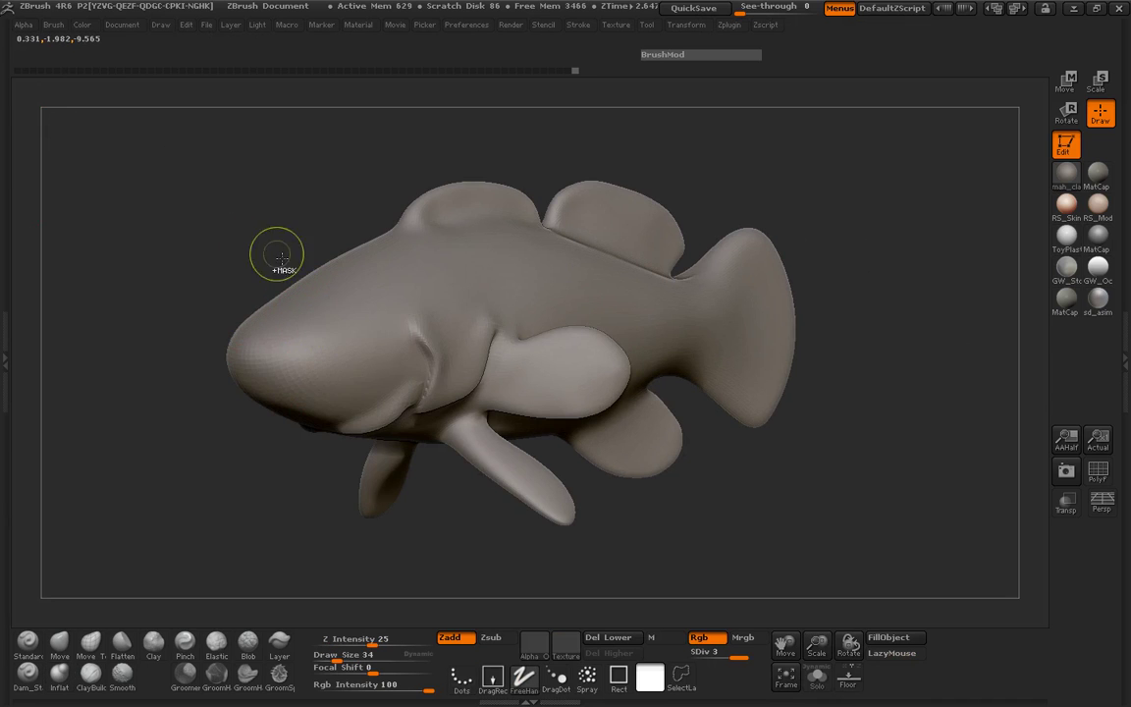
{"action": "mouse_move", "coordinate": [278, 257]}
{"action": "left_mouse_down"}
{"action": "mouse_move", "coordinate": [220, 336]}
{"action": "mouse_move", "coordinate": [386, 346]}
{"action": "left_mouse_up"}
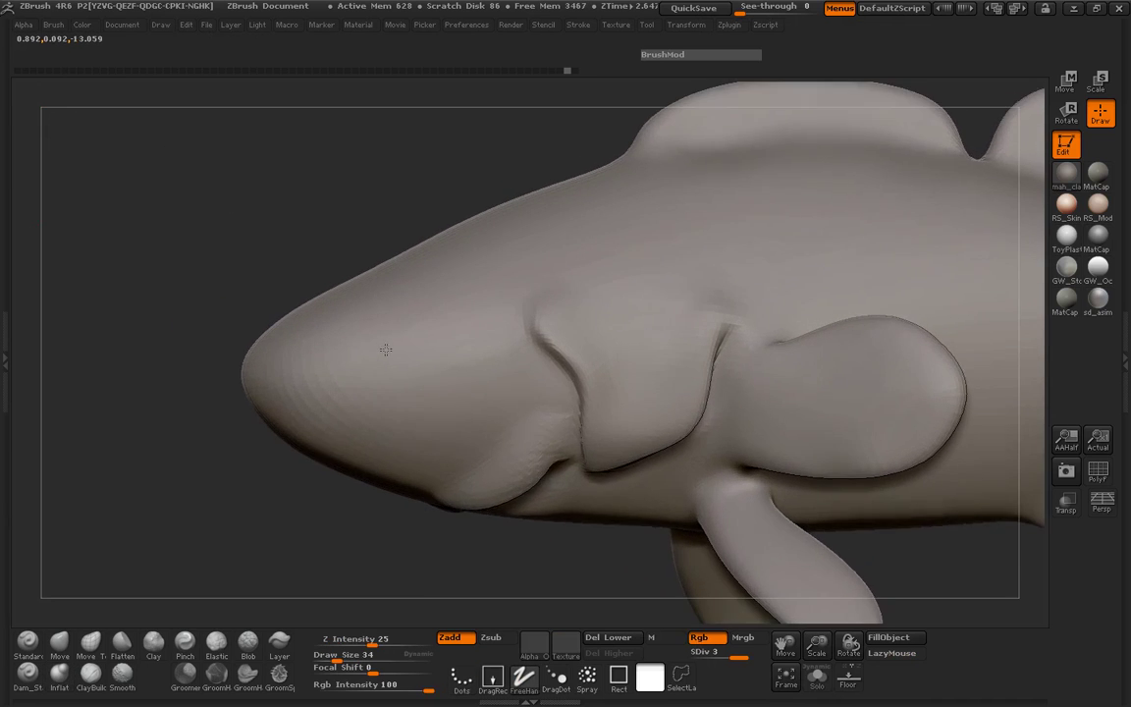
{"action": "mouse_move", "coordinate": [156, 340]}
{"action": "left_mouse_down"}
{"action": "mouse_move", "coordinate": [446, 434]}
{"action": "mouse_move", "coordinate": [513, 369]}
{"action": "left_mouse_up"}
{"action": "key", "text": "space"}
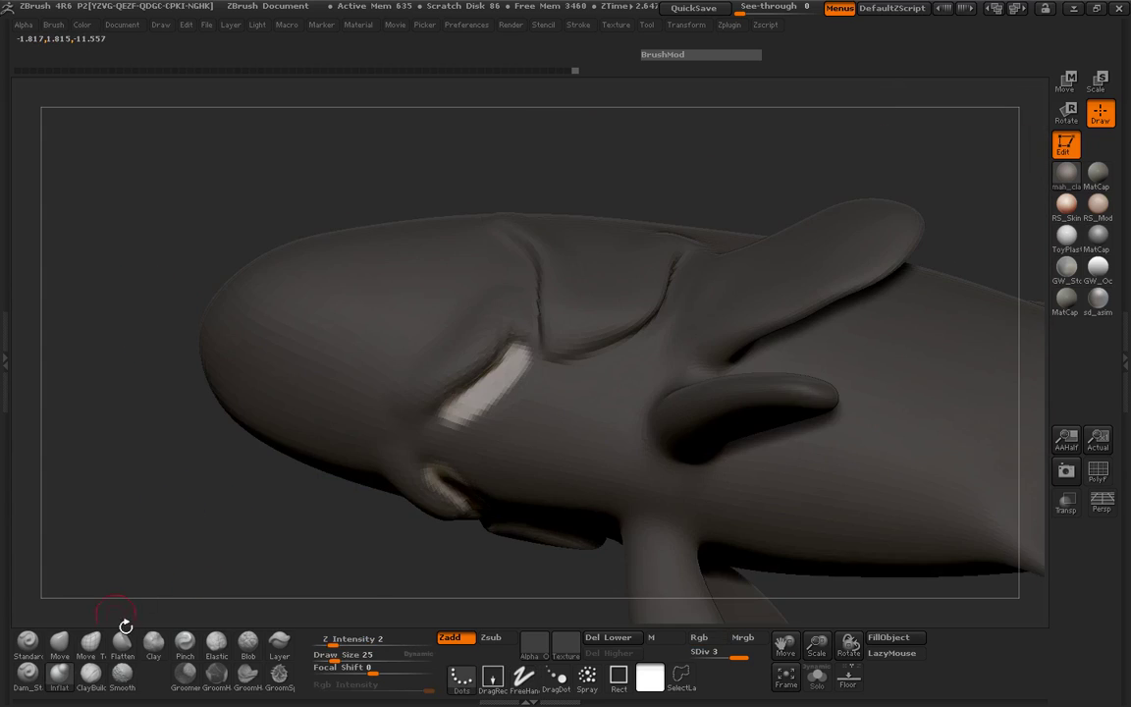
Select the Move Topological brush at size 43 and inspect the head from several angles.
{"action": "left_click", "coordinate": [90, 643]}
{"action": "left_click_drag", "start_coordinate": [191, 487], "coordinate": [454, 391]}
{"action": "key", "text": "space"}
{"action": "left_click_drag", "start_coordinate": [457, 340], "coordinate": [496, 340]}
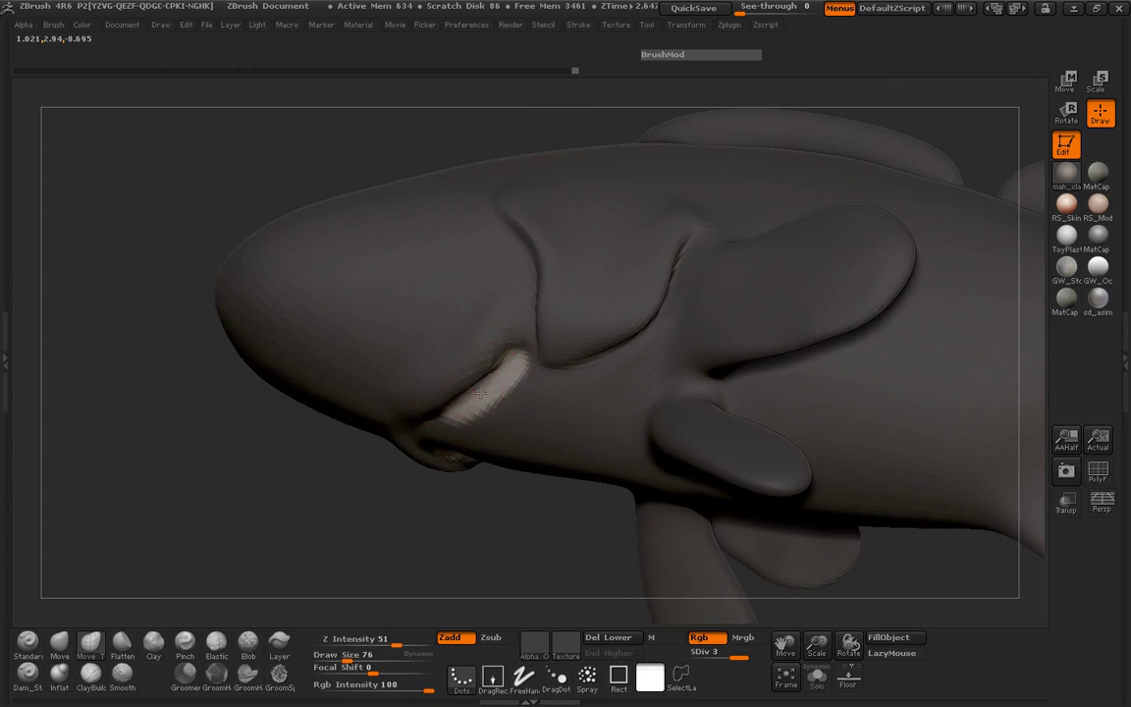
{"action": "left_click_drag", "start_coordinate": [320, 449], "coordinate": [385, 316]}
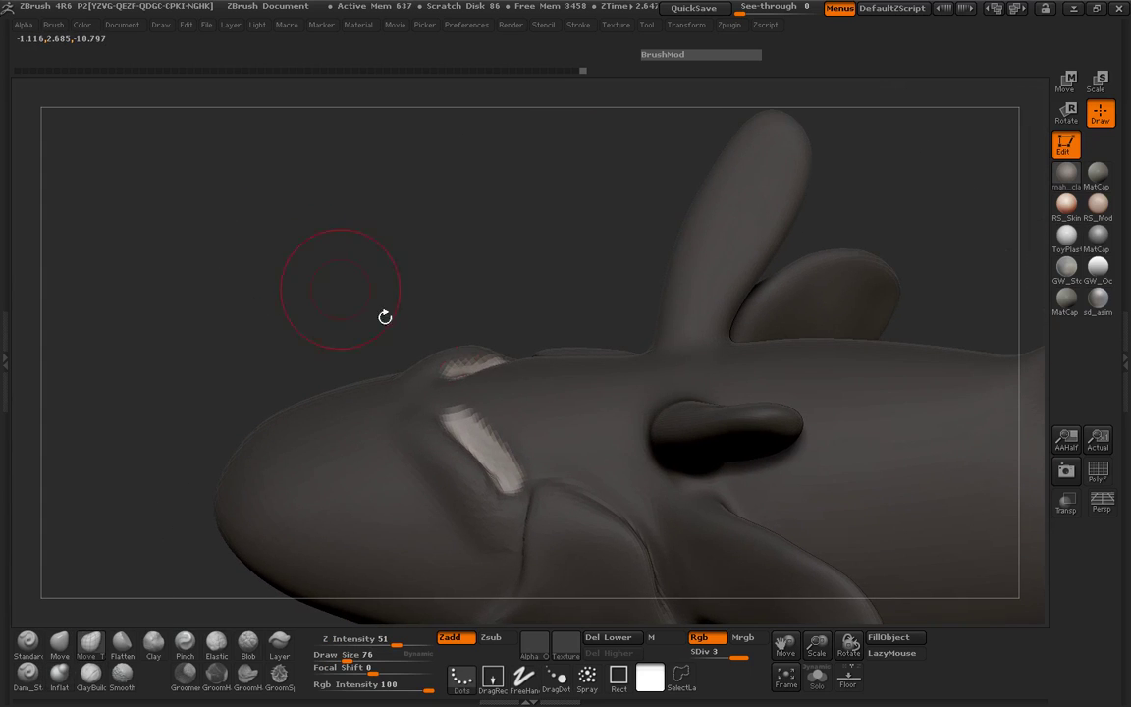
{"action": "left_click_drag", "start_coordinate": [461, 374], "coordinate": [475, 355]}
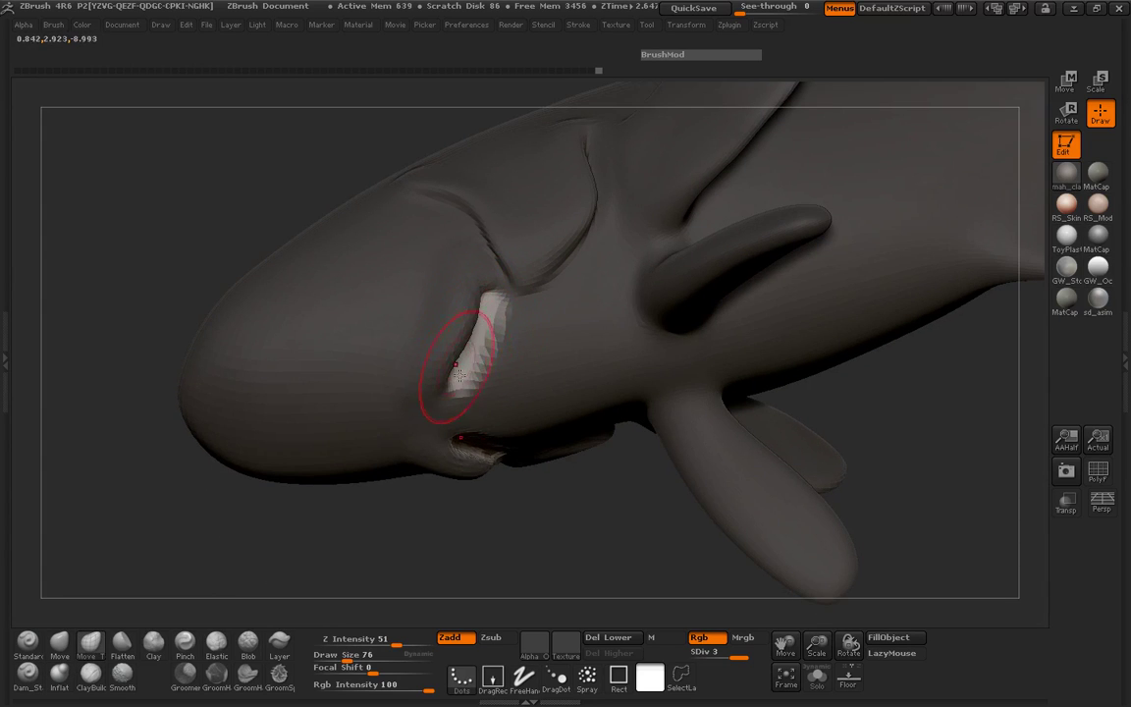
{"action": "left_click_drag", "start_coordinate": [205, 234], "coordinate": [477, 336]}
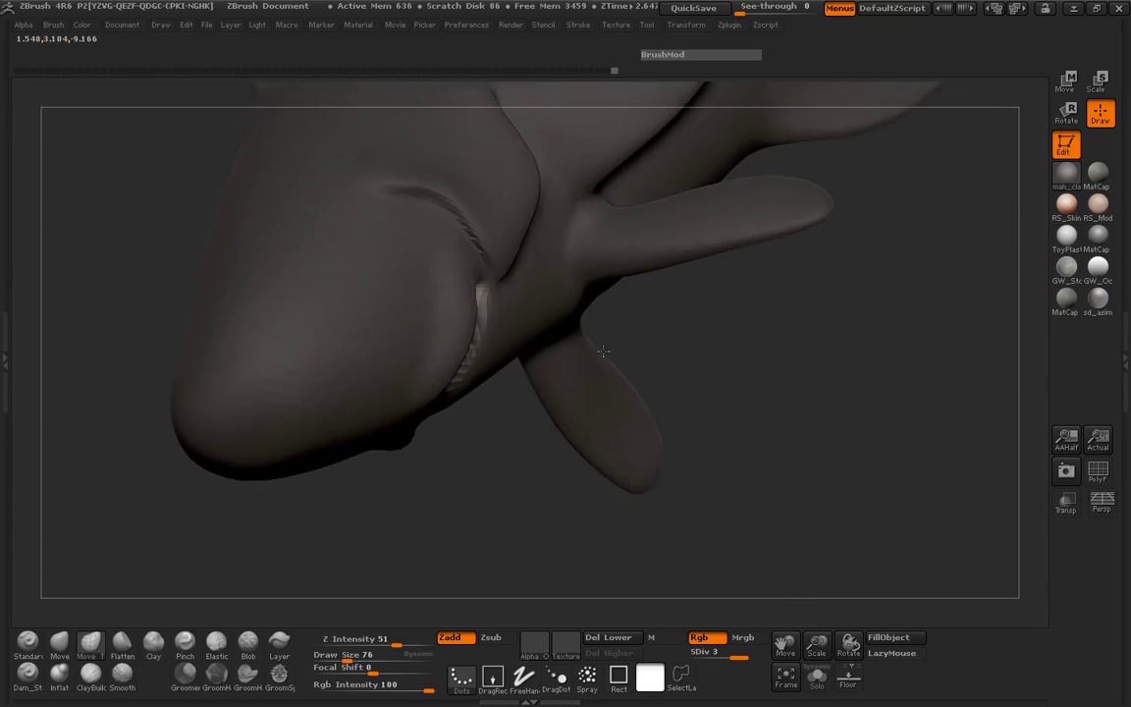
{"action": "left_click_drag", "start_coordinate": [695, 366], "coordinate": [366, 404]}
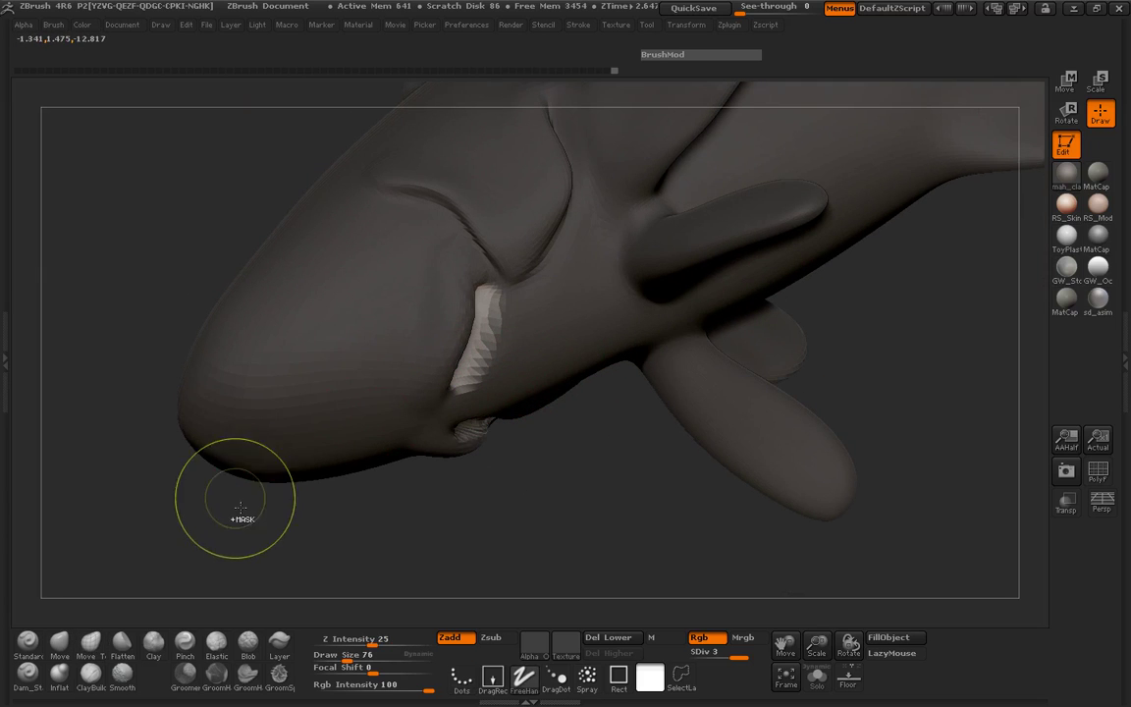
{"action": "mouse_move", "coordinate": [234, 498]}
{"action": "left_mouse_down"}
{"action": "mouse_move", "coordinate": [232, 517]}
{"action": "mouse_move", "coordinate": [260, 475]}
{"action": "left_mouse_up"}
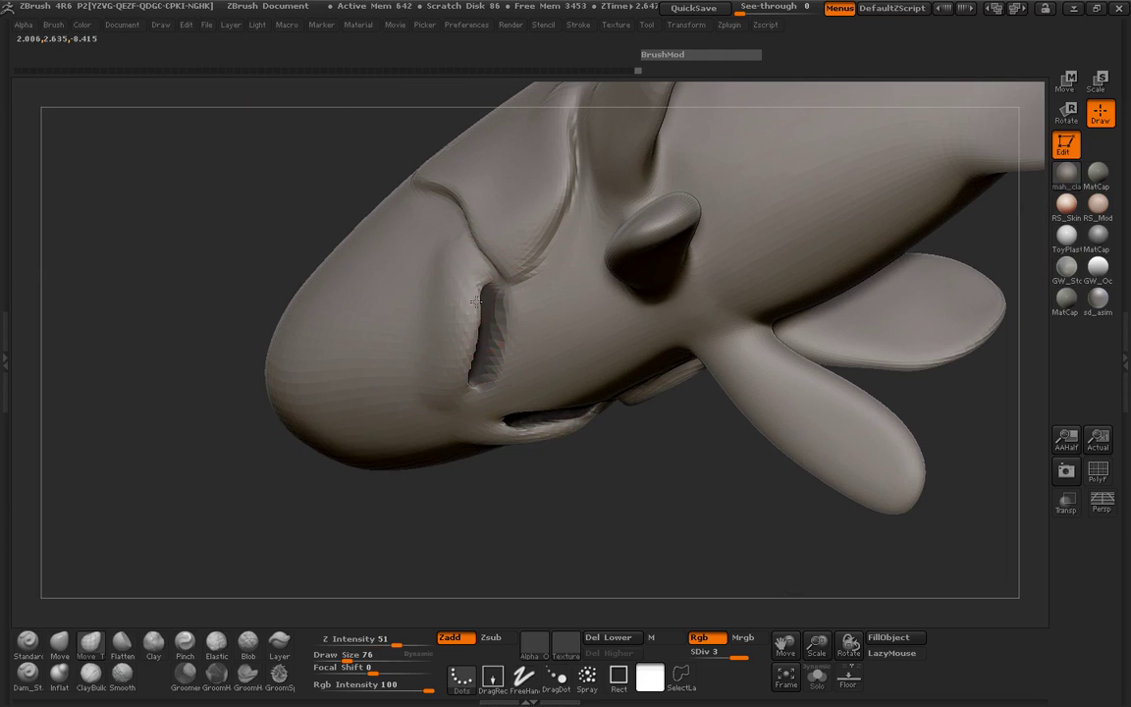
{"action": "left_click_drag", "start_coordinate": [184, 419], "coordinate": [177, 353]}
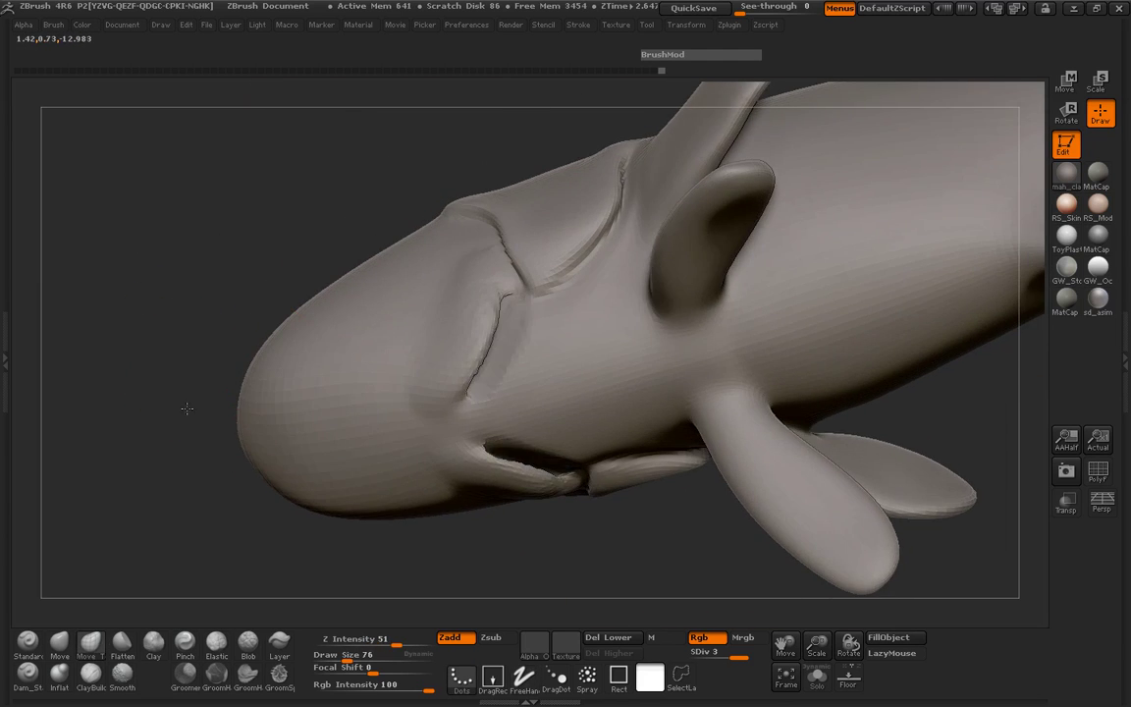
{"action": "left_click_drag", "start_coordinate": [187, 408], "coordinate": [511, 362]}
{"action": "key", "text": "space"}
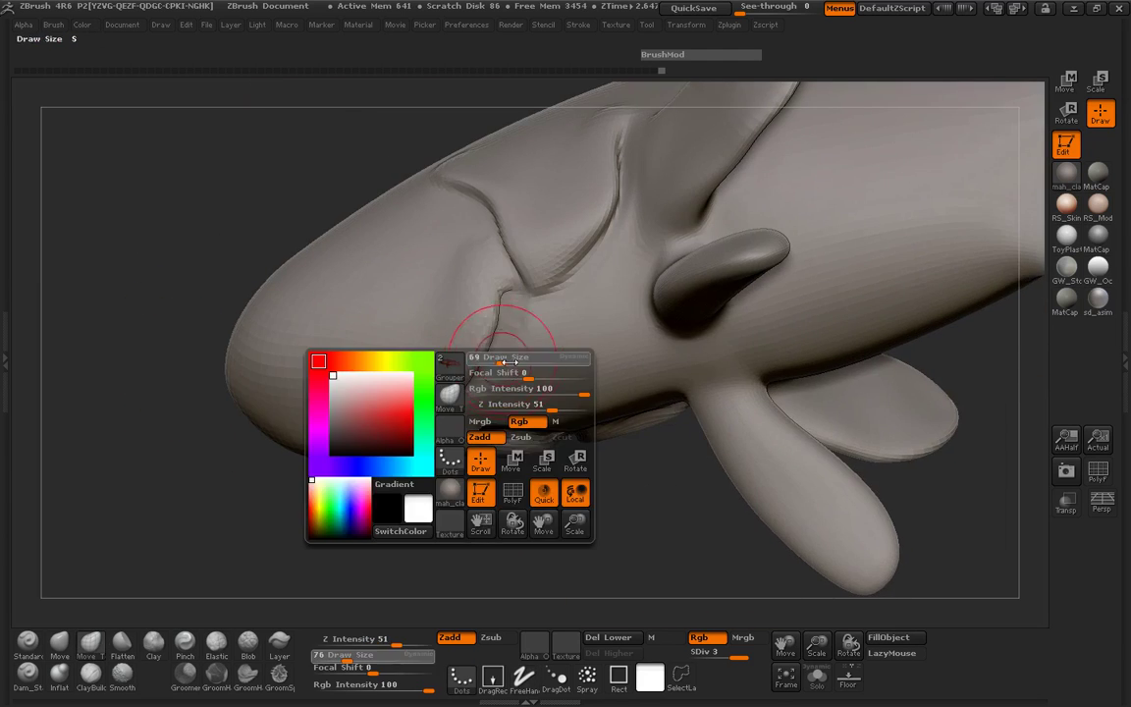
{"action": "key", "text": "space"}
{"action": "mouse_move", "coordinate": [196, 324]}
{"action": "left_mouse_down"}
{"action": "mouse_move", "coordinate": [162, 323]}
{"action": "mouse_move", "coordinate": [242, 315]}
{"action": "left_mouse_up"}
{"action": "mouse_move", "coordinate": [127, 259]}
{"action": "left_mouse_down"}
{"action": "mouse_move", "coordinate": [111, 313]}
{"action": "mouse_move", "coordinate": [154, 333]}
{"action": "mouse_move", "coordinate": [127, 346]}
{"action": "mouse_move", "coordinate": [138, 323]}
{"action": "left_mouse_up"}
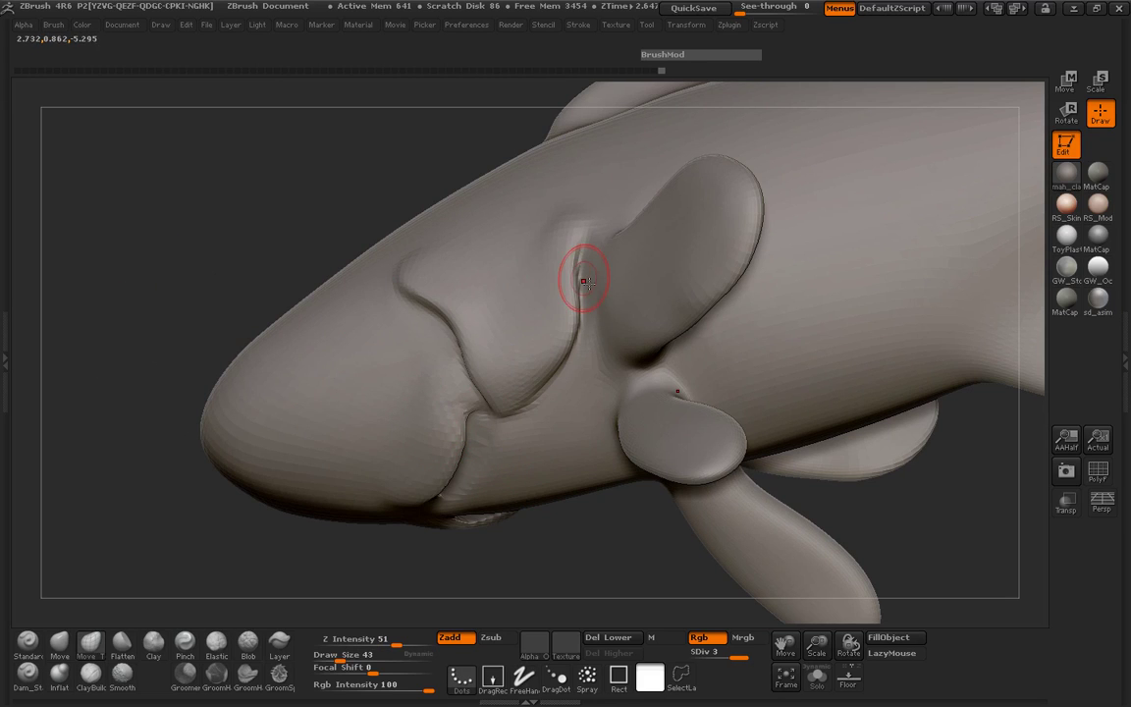
Mask the crease just in front of the pectoral fin at draw size 23.
{"action": "key", "text": "space"}
{"action": "mouse_move", "coordinate": [583, 278]}
{"action": "left_mouse_down"}
{"action": "mouse_move", "coordinate": [592, 274]}
{"action": "mouse_move", "coordinate": [581, 349]}
{"action": "mouse_move", "coordinate": [559, 396]}
{"action": "left_mouse_up"}
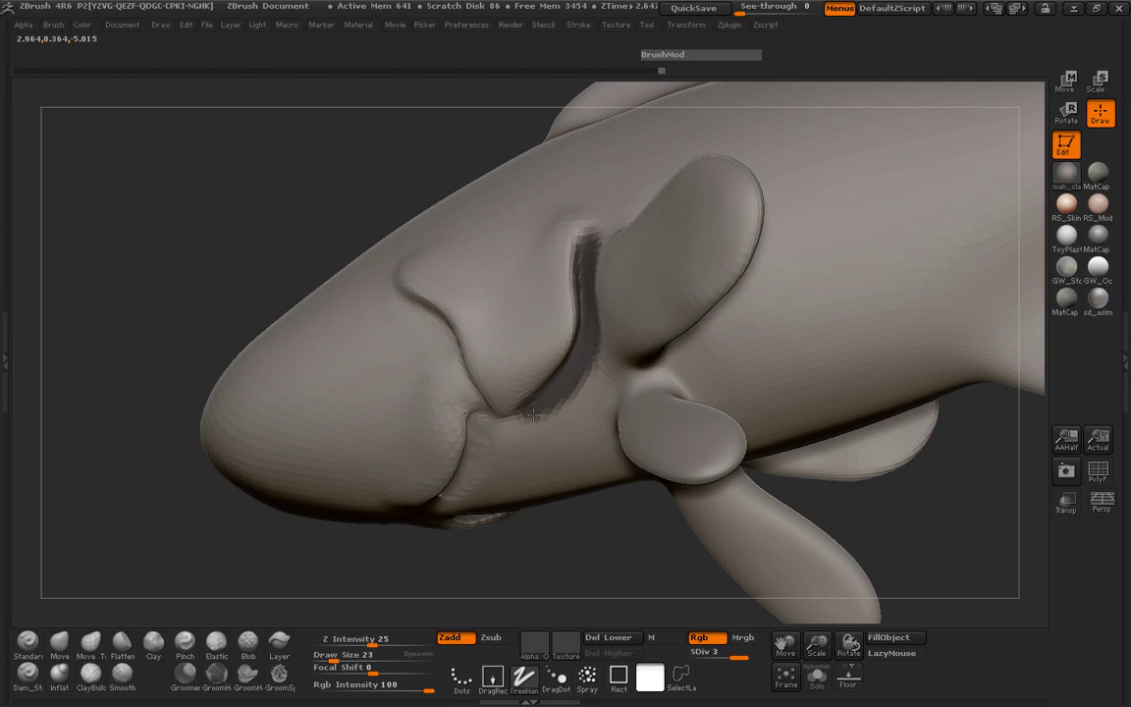
{"action": "left_click_drag", "start_coordinate": [121, 257], "coordinate": [118, 318]}
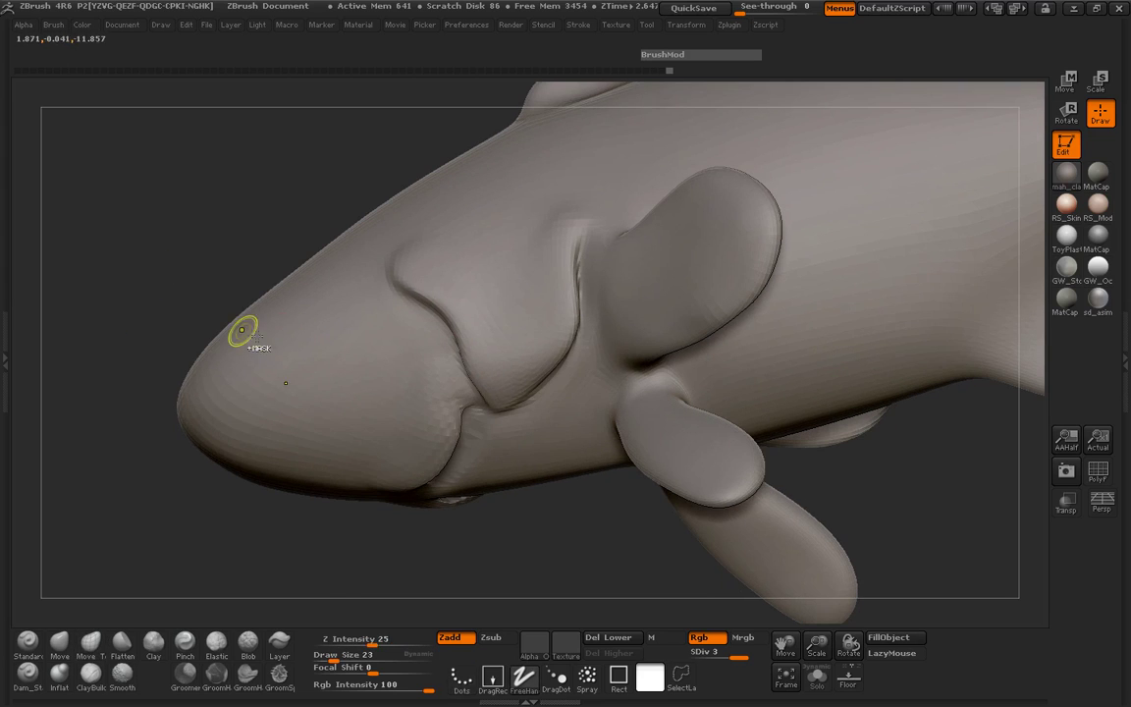
Invert the mask, set the brush to size 120, and frame the gill slit closely.
{"action": "left_click", "coordinate": [117, 292], "text": "ctrl"}
{"action": "left_click", "coordinate": [90, 643]}
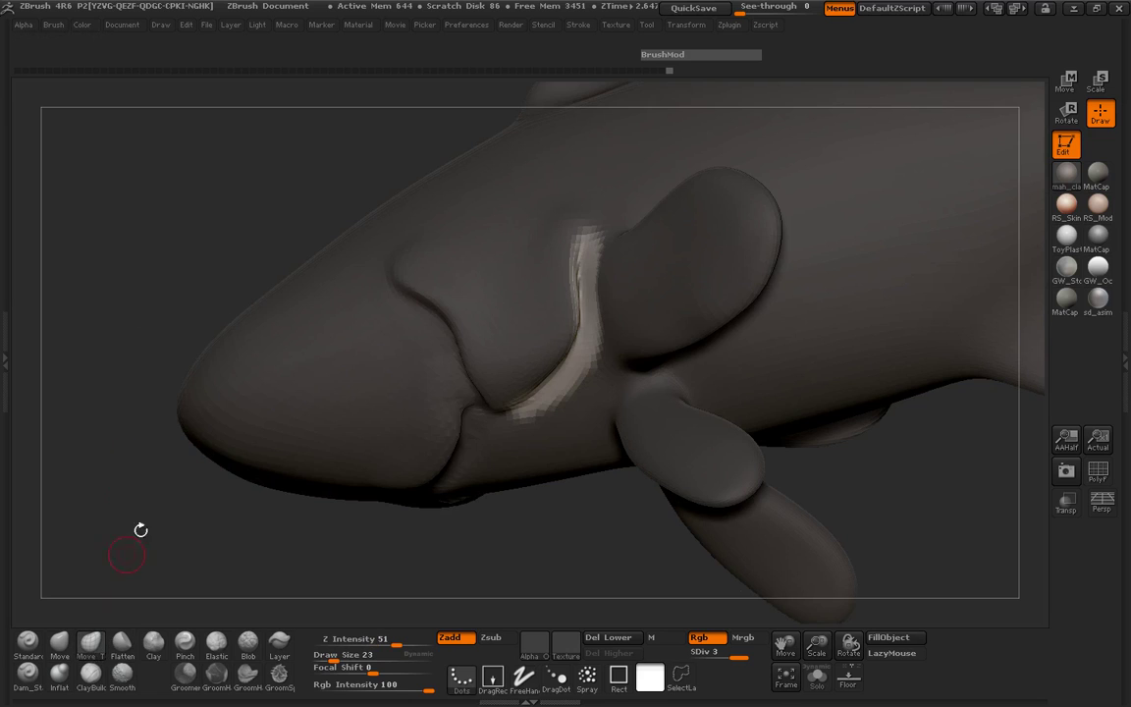
{"action": "left_click_drag", "start_coordinate": [139, 530], "coordinate": [401, 391]}
{"action": "key", "text": "space"}
{"action": "left_click_drag", "start_coordinate": [559, 320], "coordinate": [589, 320]}
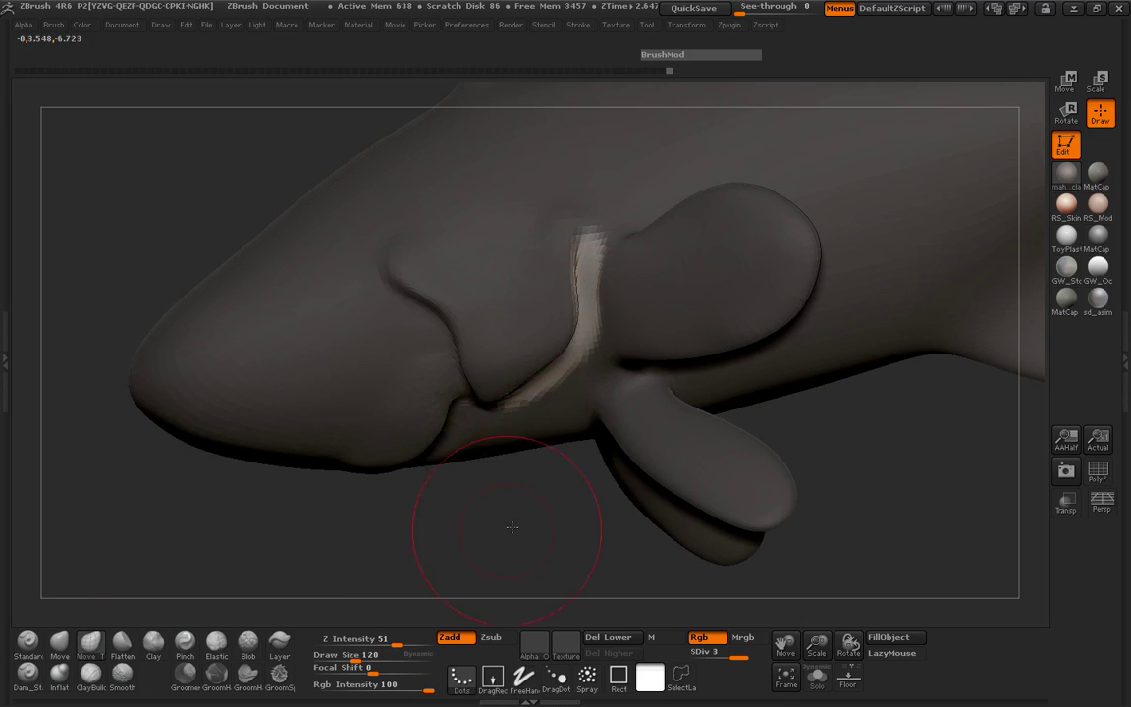
{"action": "left_click_drag", "start_coordinate": [504, 504], "coordinate": [516, 292]}
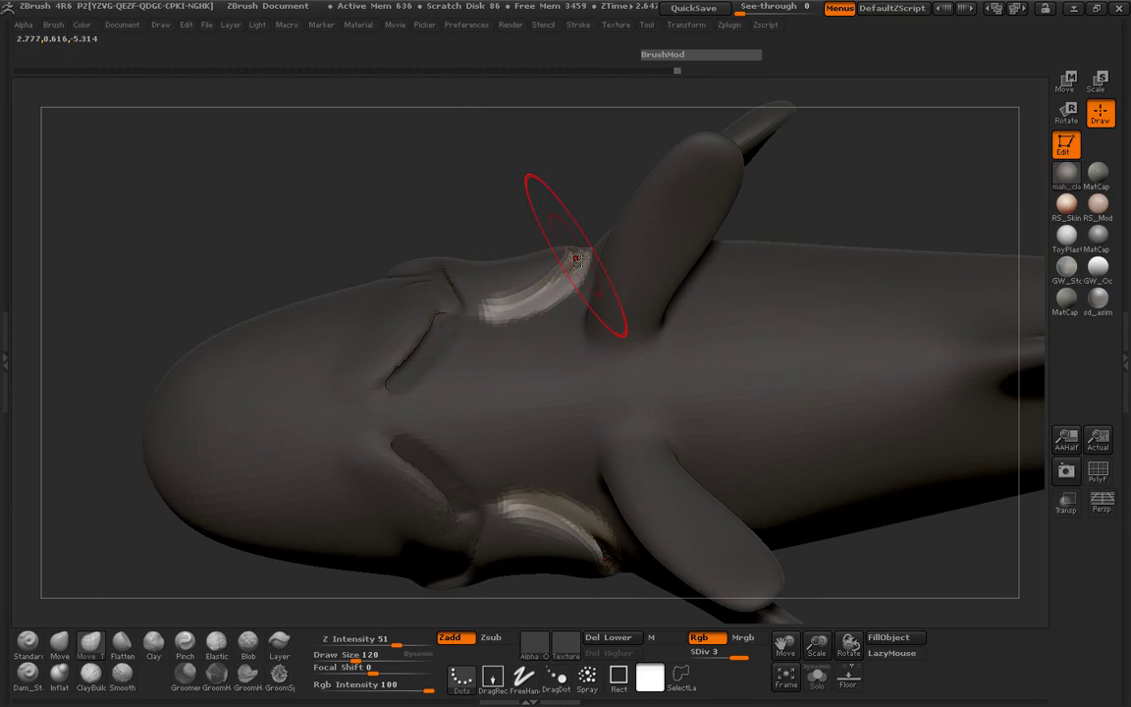
{"action": "left_click_drag", "start_coordinate": [470, 182], "coordinate": [470, 345]}
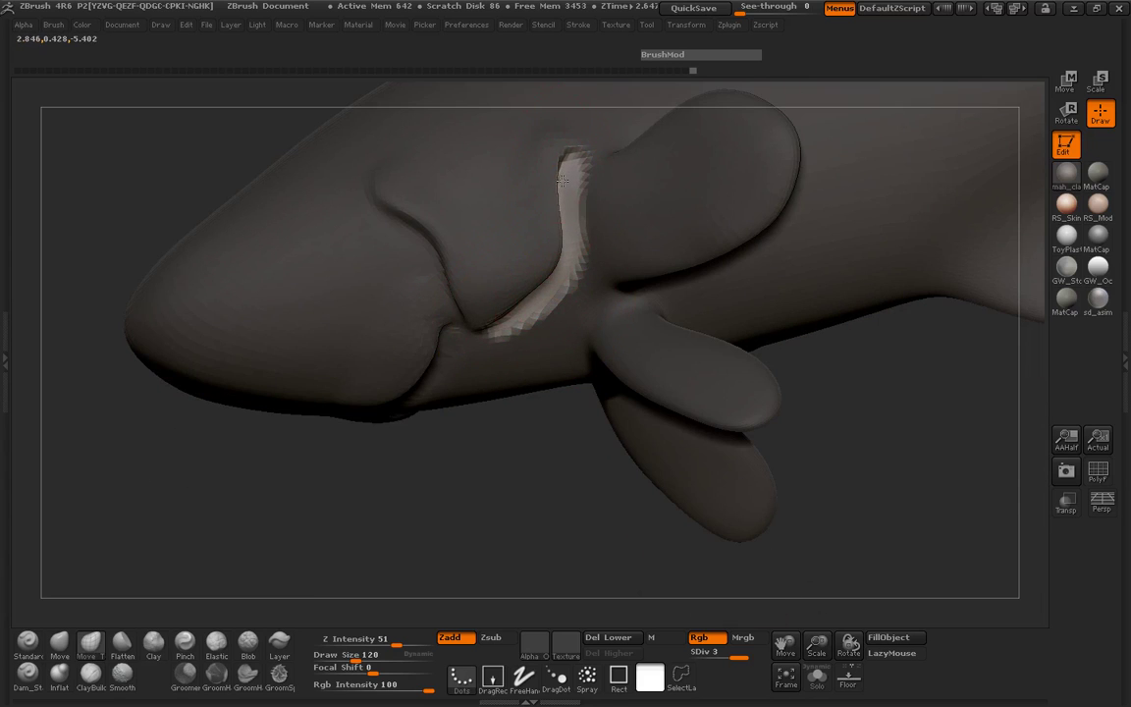
{"action": "mouse_move", "coordinate": [169, 294]}
{"action": "left_mouse_down"}
{"action": "mouse_move", "coordinate": [217, 308]}
{"action": "mouse_move", "coordinate": [455, 227]}
{"action": "left_mouse_up"}
{"action": "left_click_drag", "start_coordinate": [561, 201], "coordinate": [552, 208]}
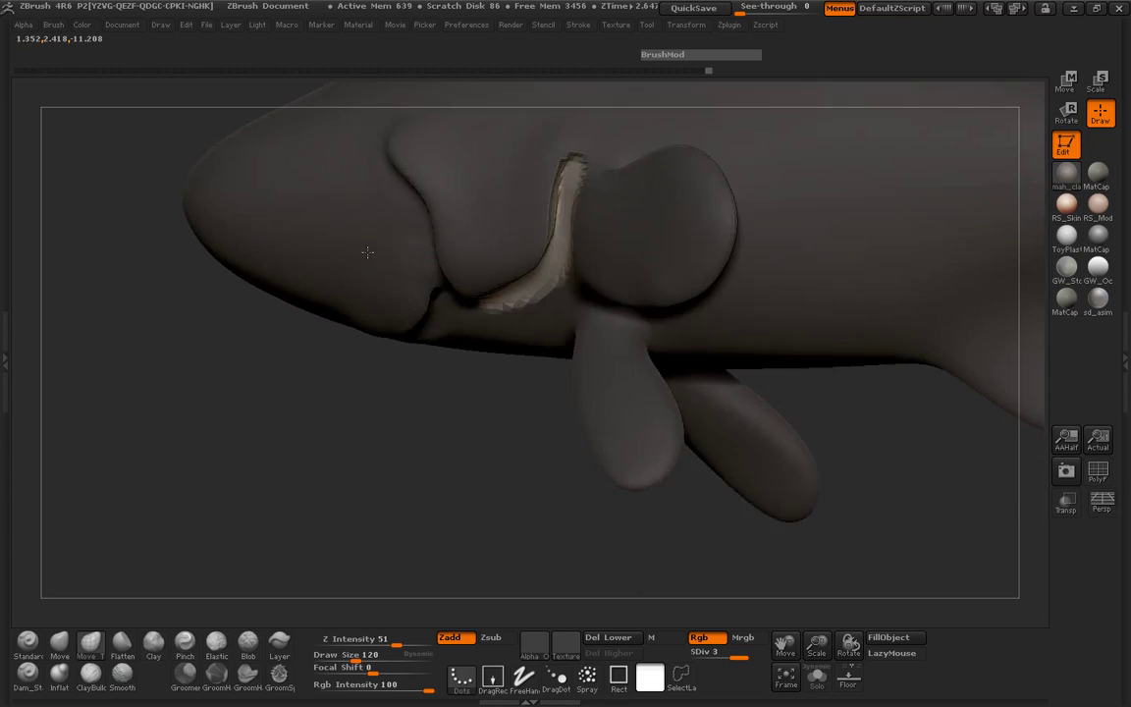
{"action": "left_click_drag", "start_coordinate": [481, 260], "coordinate": [546, 297]}
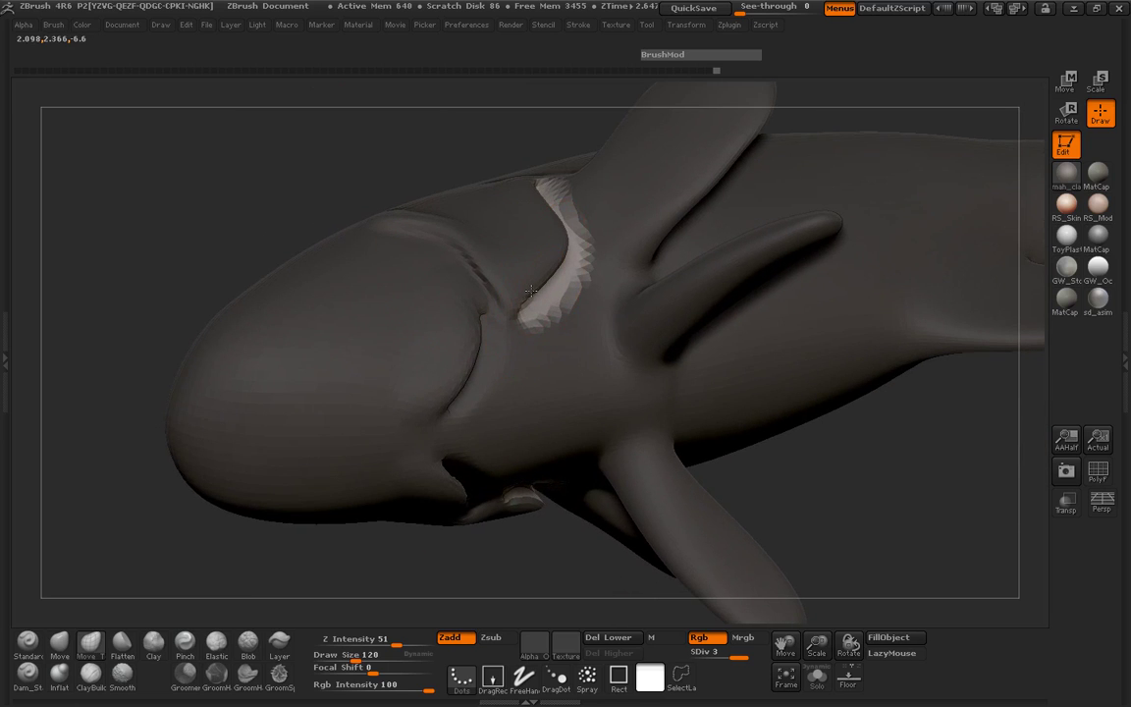
{"action": "mouse_move", "coordinate": [279, 215]}
{"action": "left_mouse_down"}
{"action": "mouse_move", "coordinate": [195, 349]}
{"action": "mouse_move", "coordinate": [190, 270]}
{"action": "mouse_move", "coordinate": [151, 222]}
{"action": "mouse_move", "coordinate": [133, 358]}
{"action": "left_mouse_up"}
{"action": "left_click_drag", "start_coordinate": [196, 424], "coordinate": [517, 403]}
Inflate the slit closed at size 62 and Z Intensity 4, then clear the mask.
{"action": "key", "text": "space"}
{"action": "left_click_drag", "start_coordinate": [510, 264], "coordinate": [507, 264]}
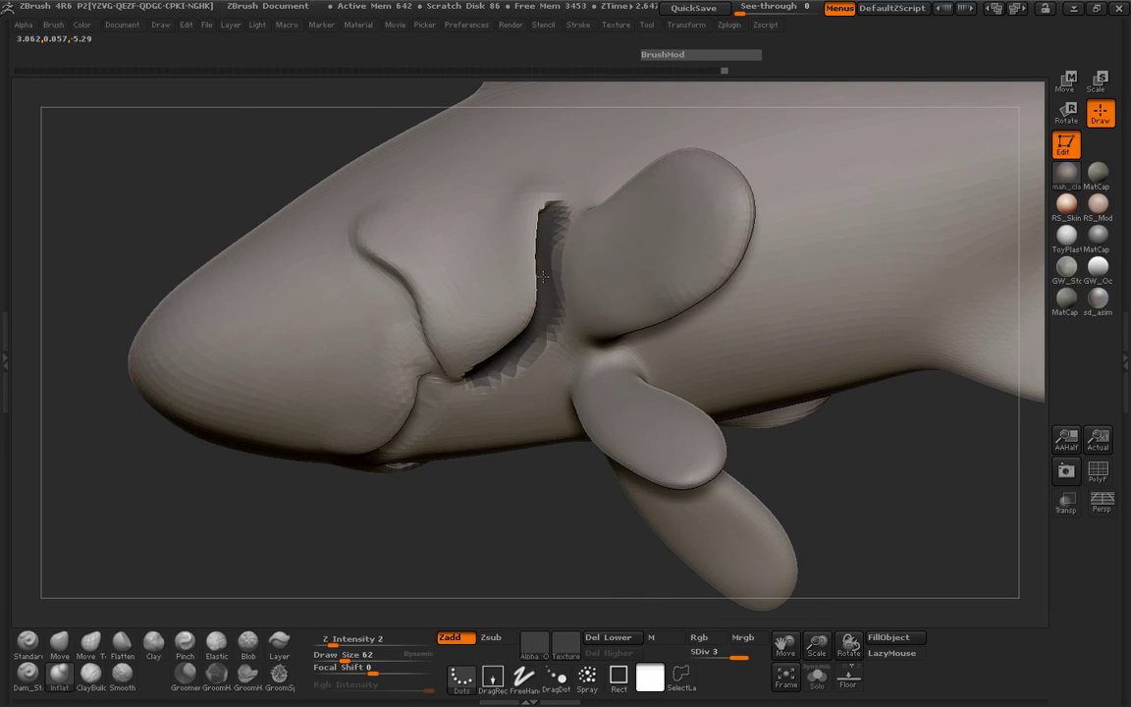
{"action": "left_click_drag", "start_coordinate": [330, 645], "coordinate": [334, 644]}
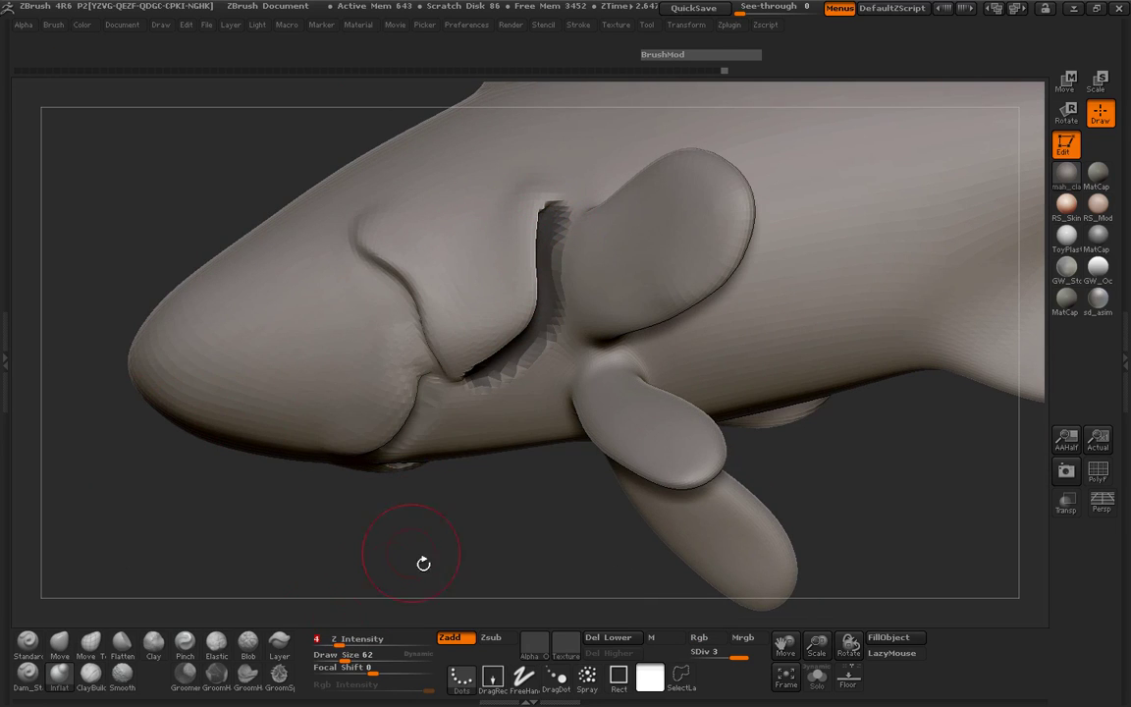
{"action": "mouse_move", "coordinate": [379, 549]}
{"action": "left_mouse_down"}
{"action": "mouse_move", "coordinate": [549, 230]}
{"action": "mouse_move", "coordinate": [538, 240]}
{"action": "left_mouse_up"}
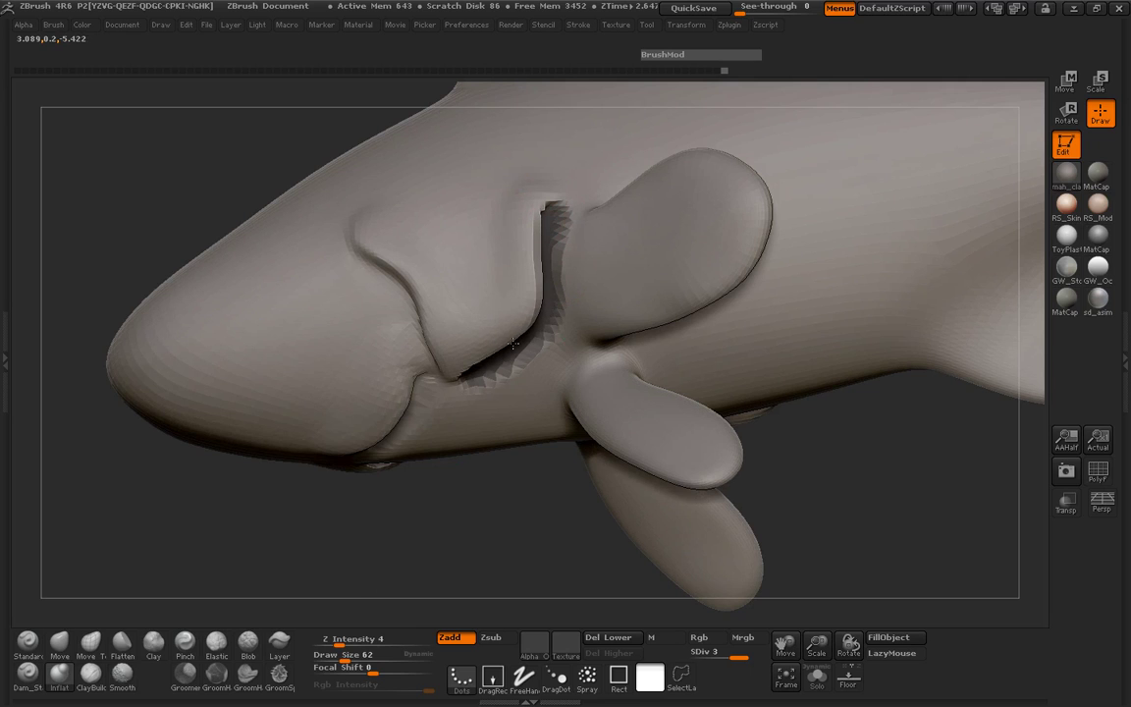
{"action": "left_click_drag", "start_coordinate": [472, 371], "coordinate": [540, 292]}
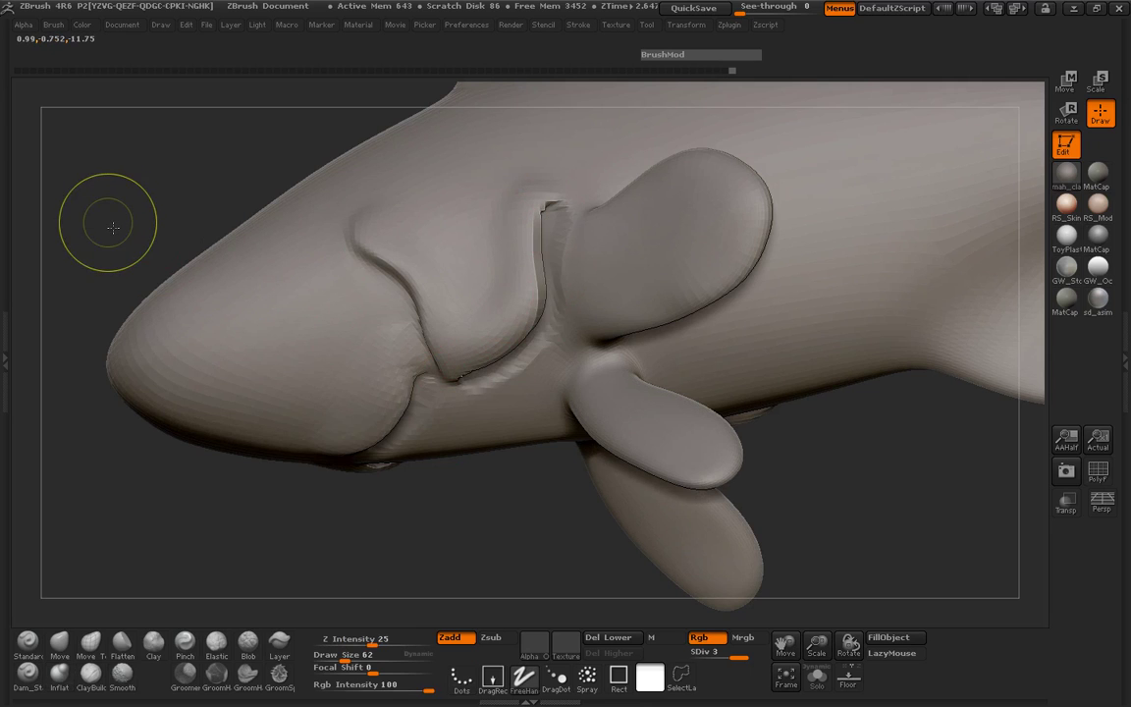
{"action": "left_click_drag", "start_coordinate": [118, 222], "coordinate": [284, 320]}
Subdivide to SDiv 4 and smooth the notch atop the crease at strength 10.
{"action": "key", "text": "ctrl+d"}
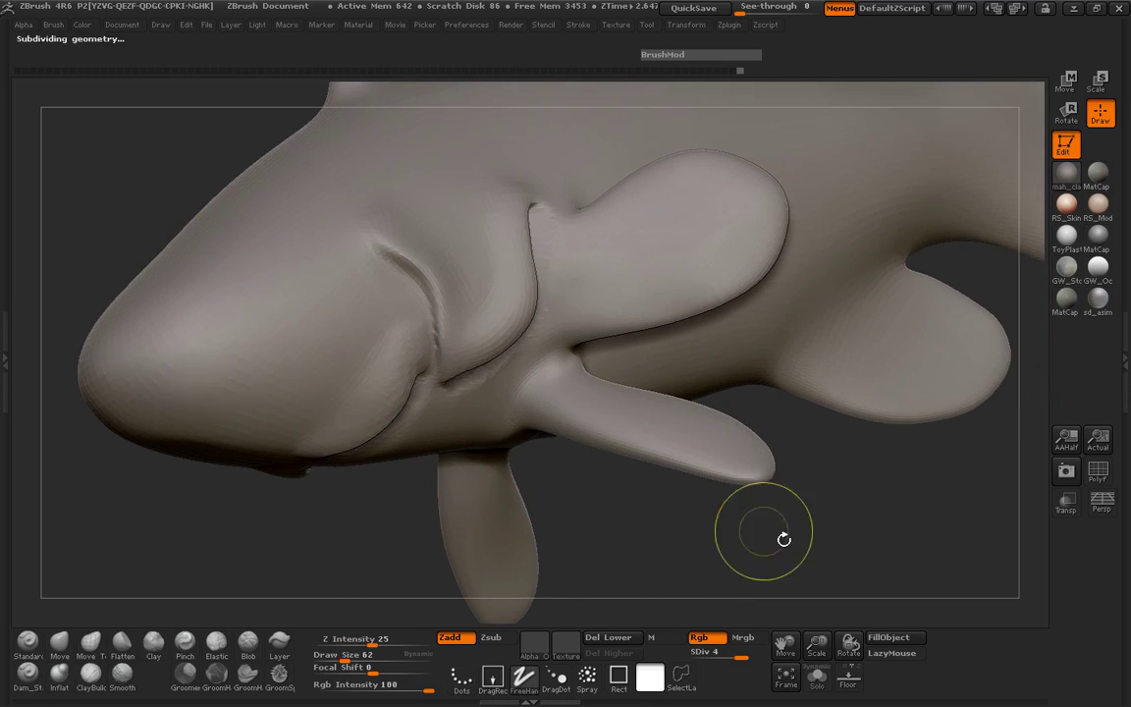
{"action": "left_click_drag", "start_coordinate": [467, 624], "coordinate": [389, 535]}
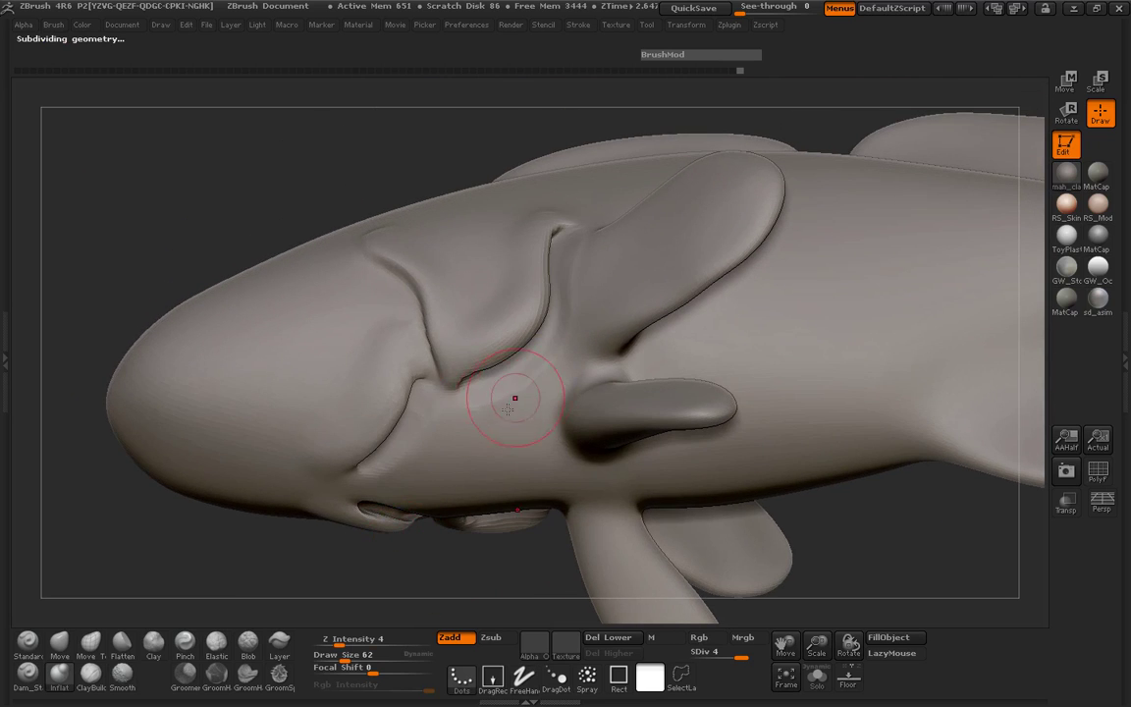
{"action": "key", "text": "shift"}
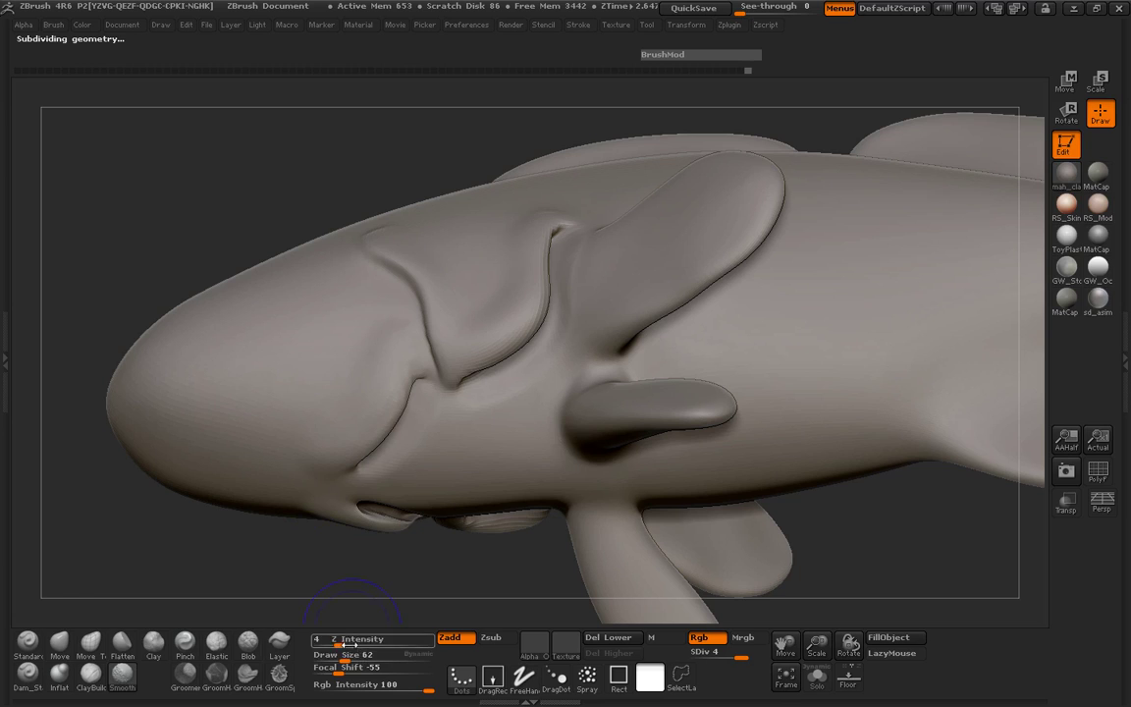
{"action": "left_click_drag", "start_coordinate": [290, 589], "coordinate": [338, 479]}
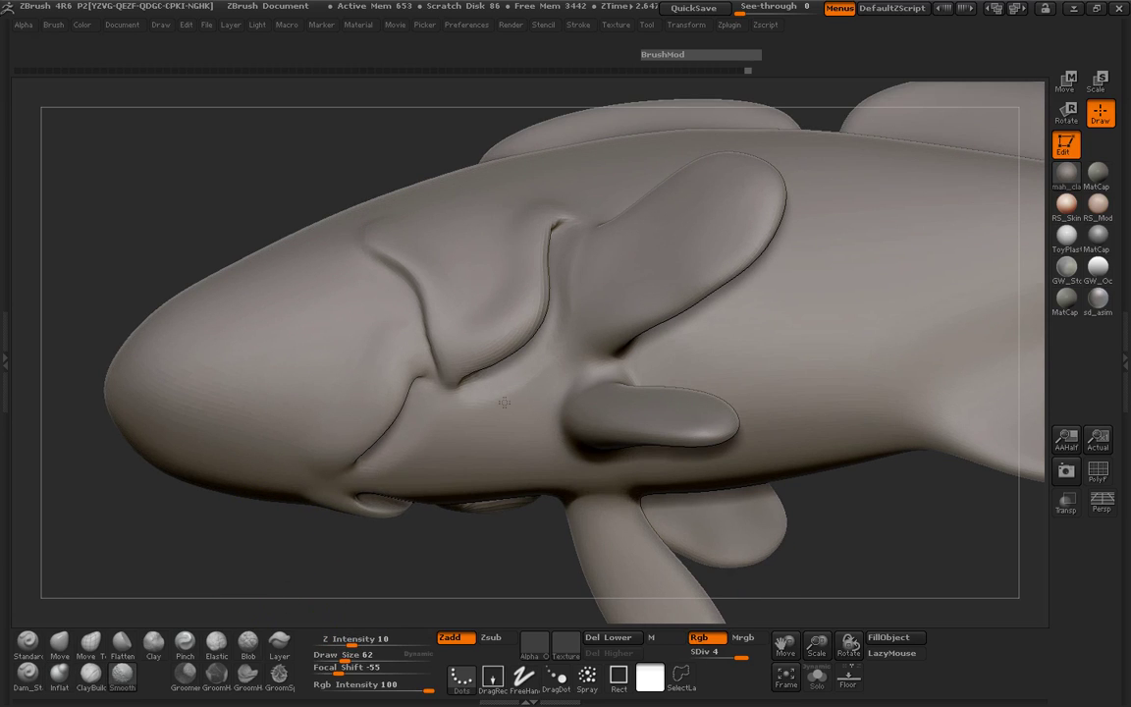
{"action": "left_click_drag", "start_coordinate": [552, 222], "coordinate": [556, 215], "text": "shift"}
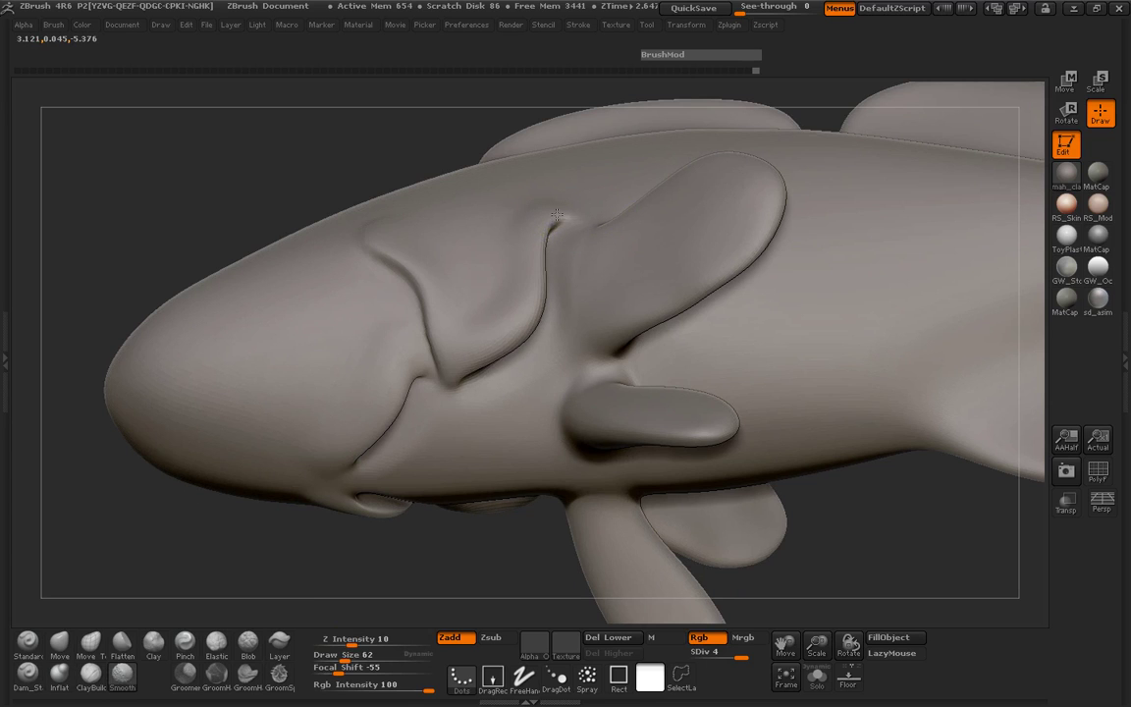
Reshape the gill crease where it meets the fin using Move Topological at size 110.
{"action": "left_click_drag", "start_coordinate": [286, 172], "coordinate": [200, 418]}
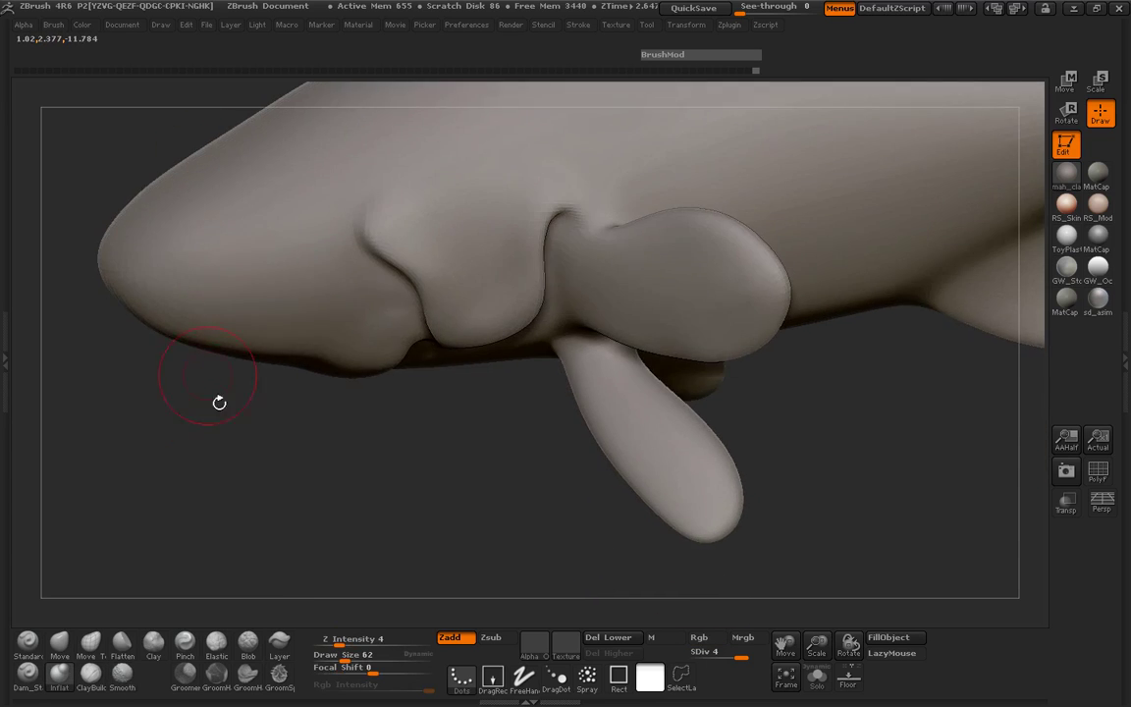
{"action": "mouse_move", "coordinate": [358, 495]}
{"action": "left_mouse_down"}
{"action": "mouse_move", "coordinate": [418, 339]}
{"action": "mouse_move", "coordinate": [410, 293]}
{"action": "left_mouse_up"}
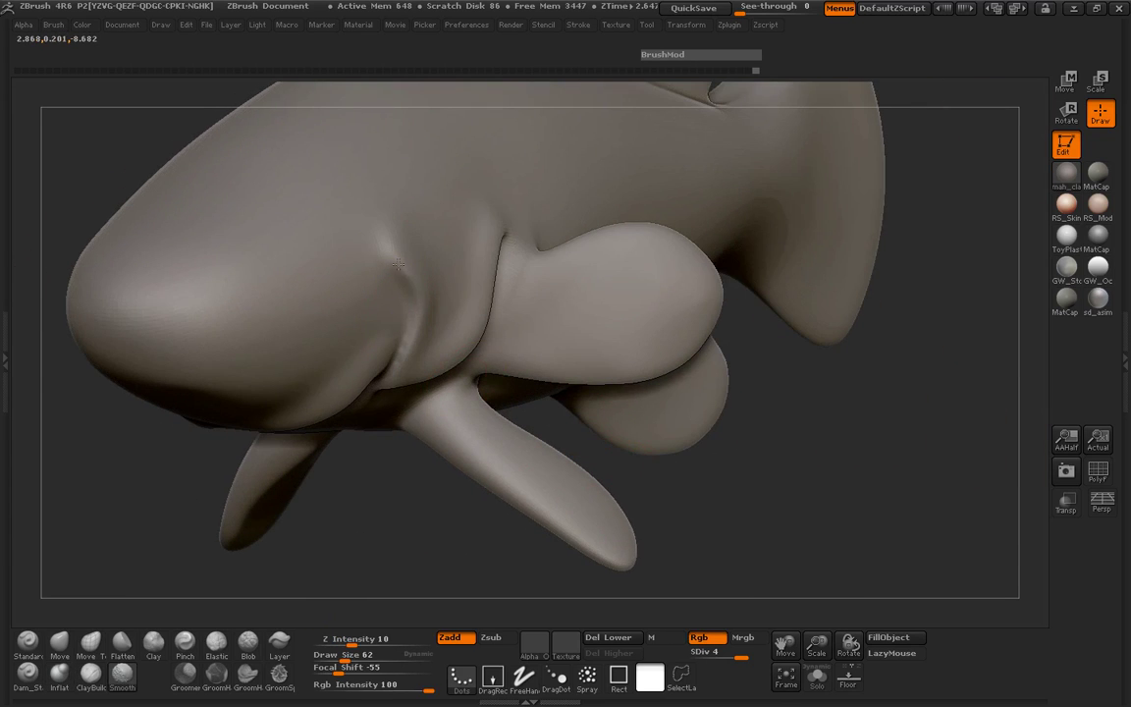
{"action": "left_click_drag", "start_coordinate": [797, 464], "coordinate": [761, 464]}
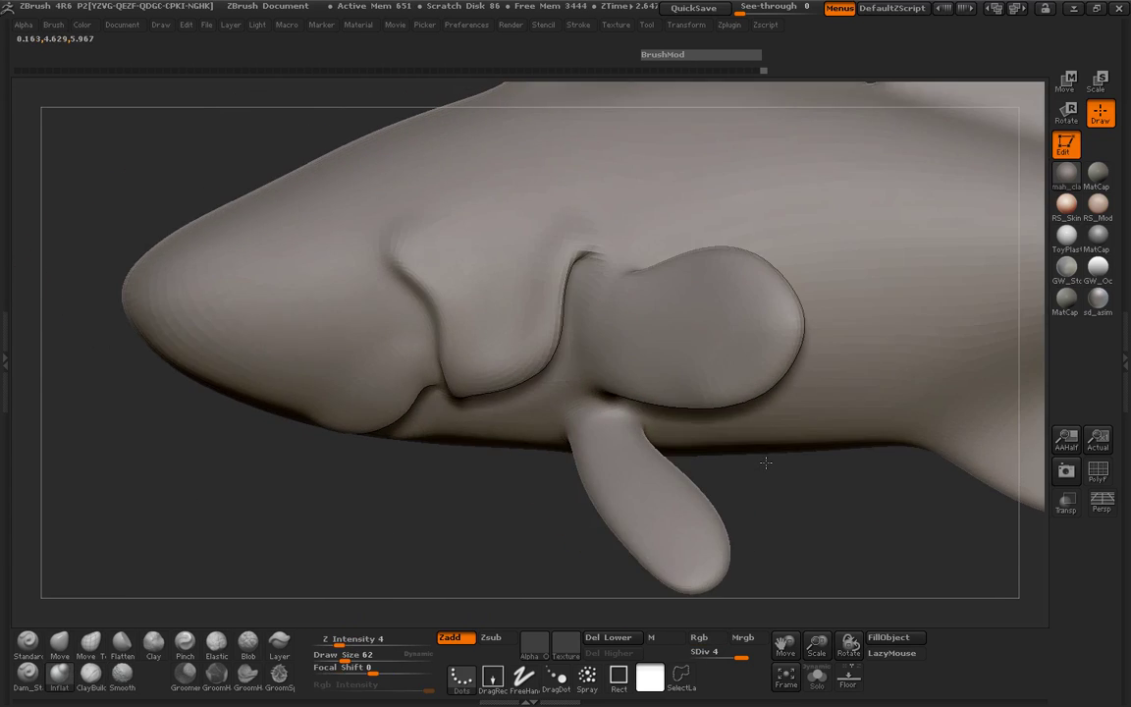
{"action": "mouse_move", "coordinate": [462, 557]}
{"action": "left_mouse_down"}
{"action": "mouse_move", "coordinate": [424, 432]}
{"action": "mouse_move", "coordinate": [403, 265]}
{"action": "mouse_move", "coordinate": [303, 283]}
{"action": "mouse_move", "coordinate": [474, 294]}
{"action": "mouse_move", "coordinate": [469, 192]}
{"action": "mouse_move", "coordinate": [422, 245]}
{"action": "left_mouse_up"}
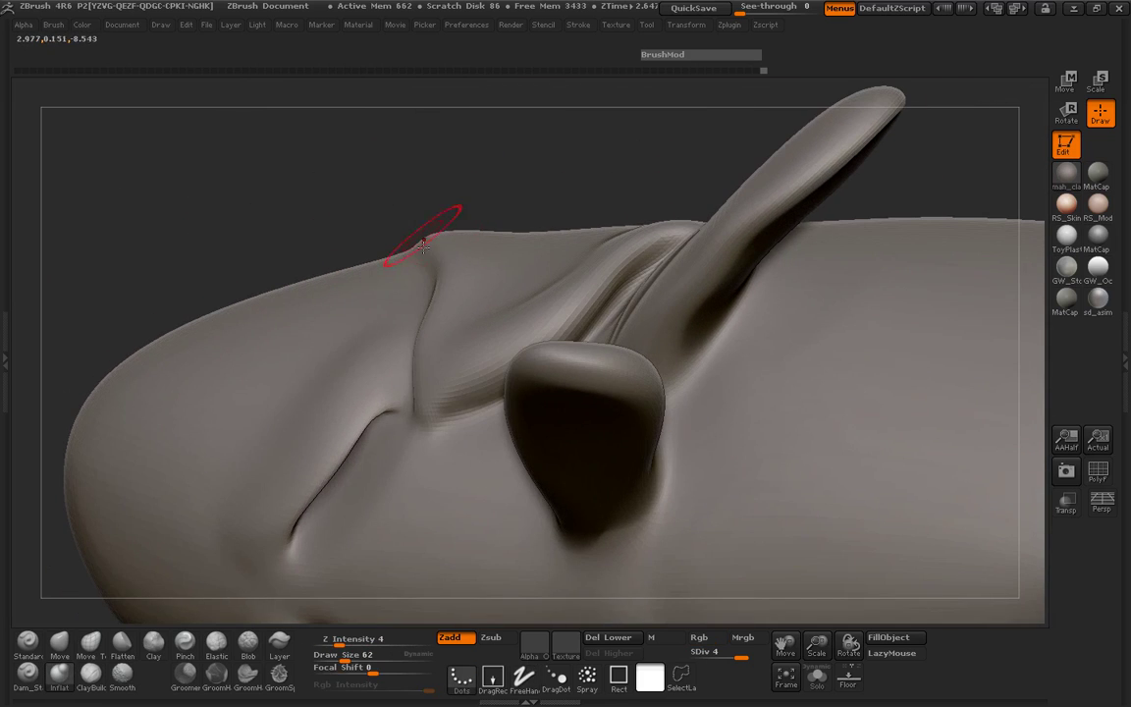
{"action": "left_click_drag", "start_coordinate": [229, 222], "coordinate": [301, 283]}
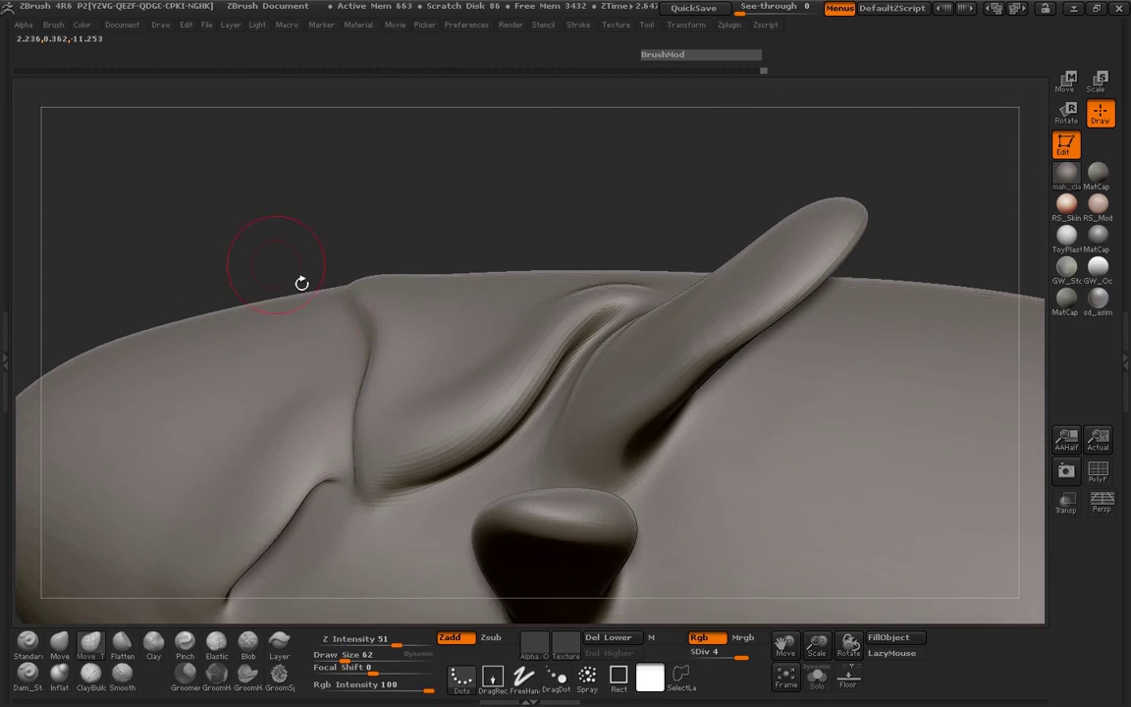
{"action": "right_click", "coordinate": [542, 377]}
{"action": "left_click_drag", "start_coordinate": [461, 331], "coordinate": [506, 331]}
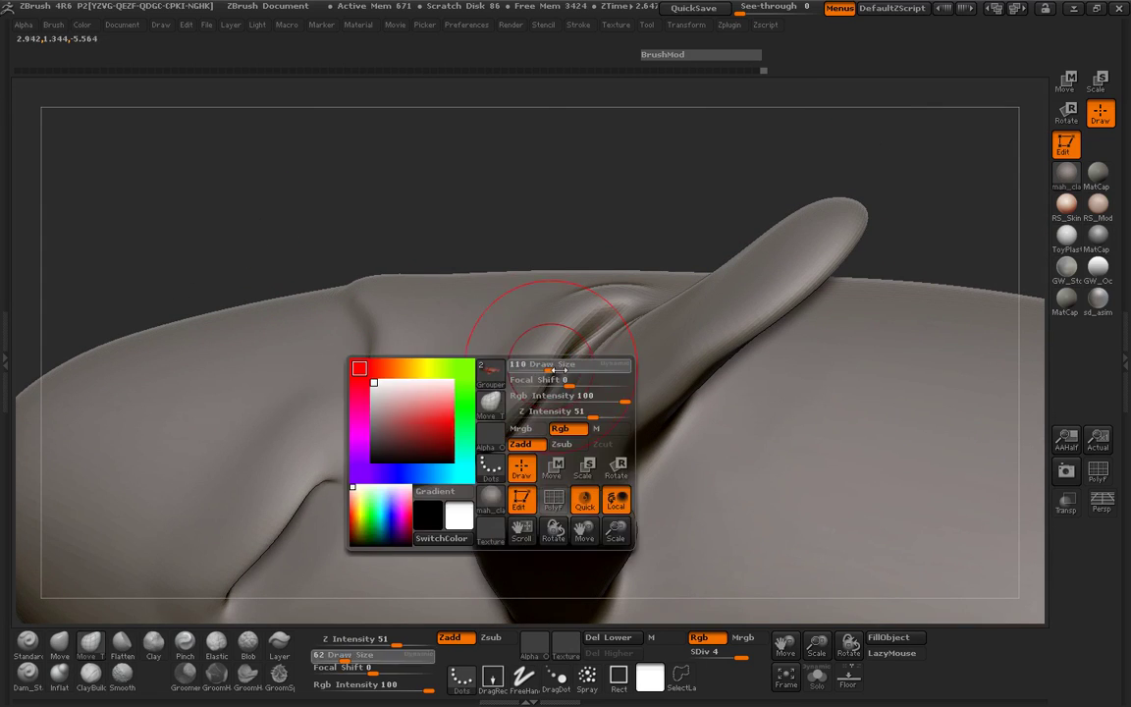
{"action": "left_click_drag", "start_coordinate": [593, 324], "coordinate": [549, 309]}
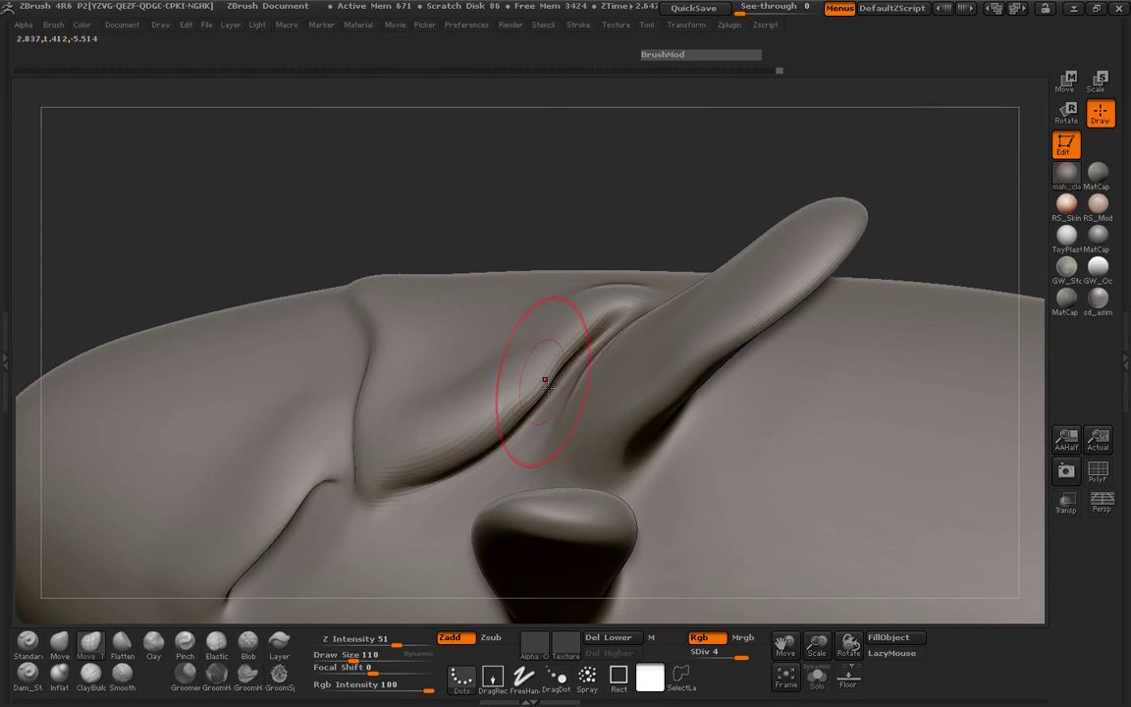
{"action": "left_click_drag", "start_coordinate": [471, 449], "coordinate": [423, 482]}
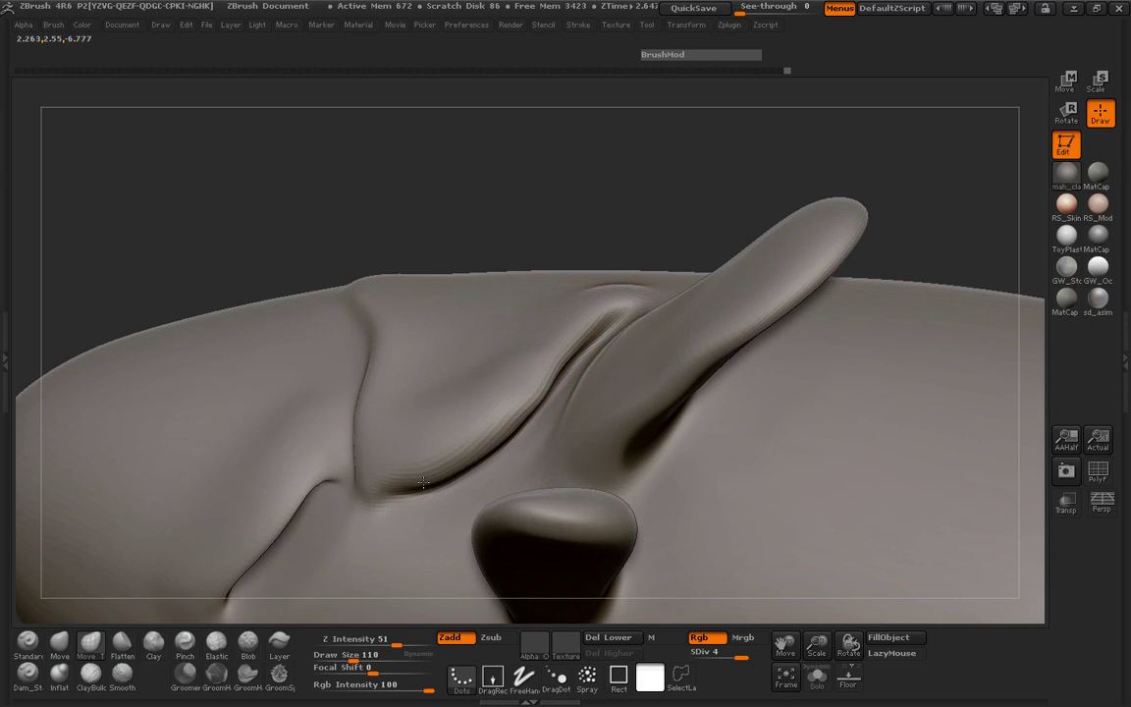
{"action": "left_click_drag", "start_coordinate": [509, 240], "coordinate": [270, 373]}
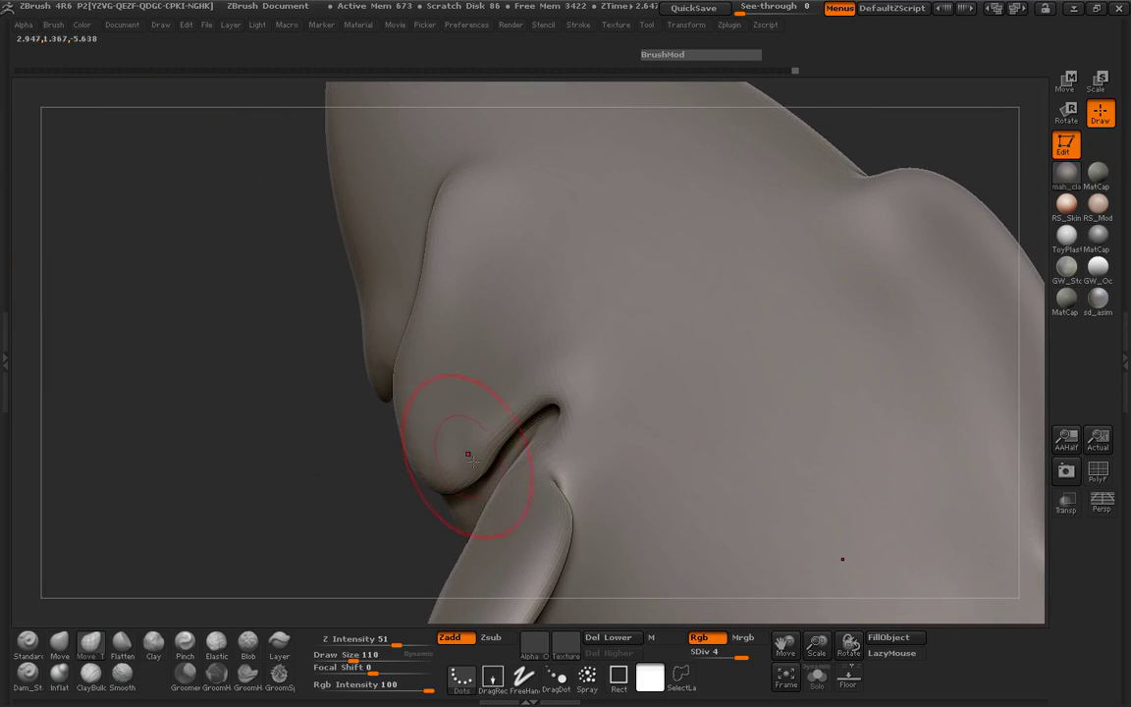
{"action": "left_click_drag", "start_coordinate": [484, 467], "coordinate": [522, 439]}
{"action": "key", "text": "space"}
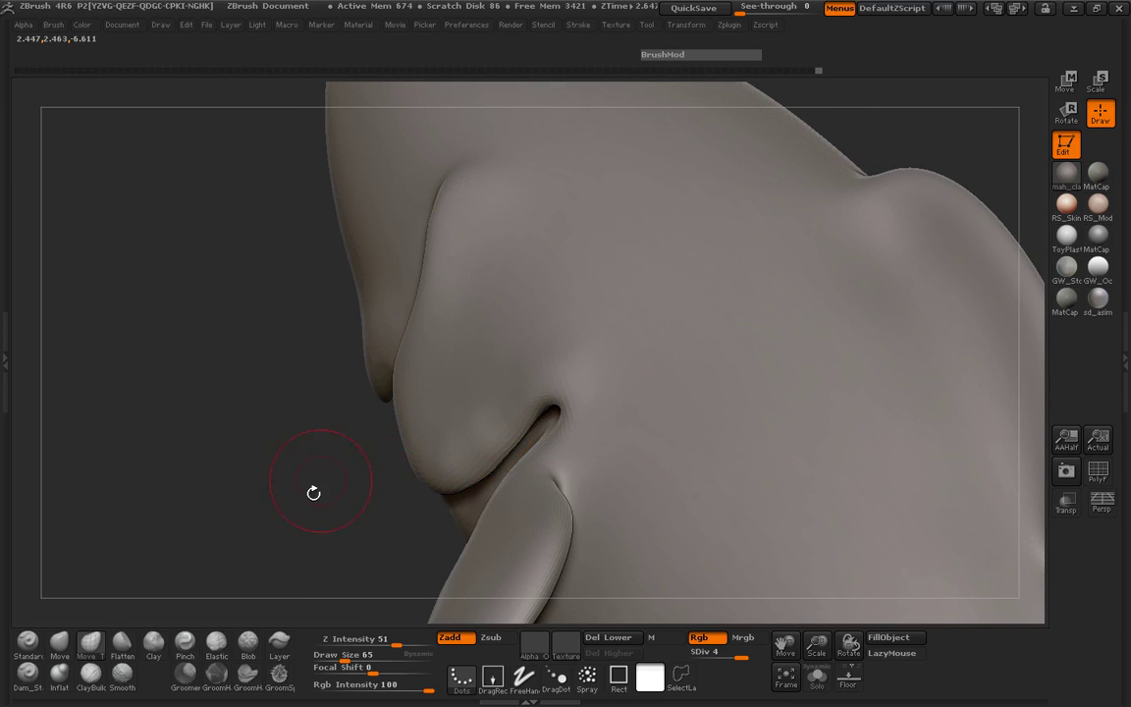
{"action": "left_click_drag", "start_coordinate": [313, 493], "coordinate": [518, 376]}
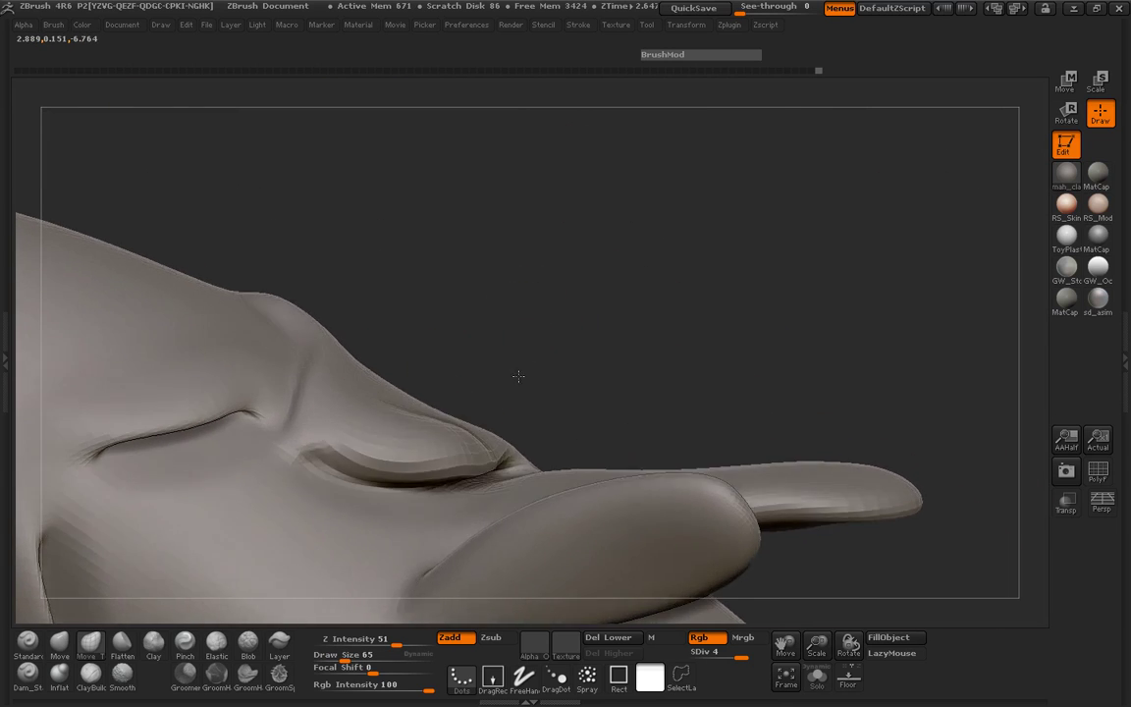
Reshape the upper eyelids over both eyes with an enlarged Move brush.
{"action": "key", "text": "space"}
{"action": "mouse_move", "coordinate": [386, 392]}
{"action": "left_mouse_down"}
{"action": "mouse_move", "coordinate": [376, 450]}
{"action": "mouse_move", "coordinate": [451, 446]}
{"action": "left_mouse_up"}
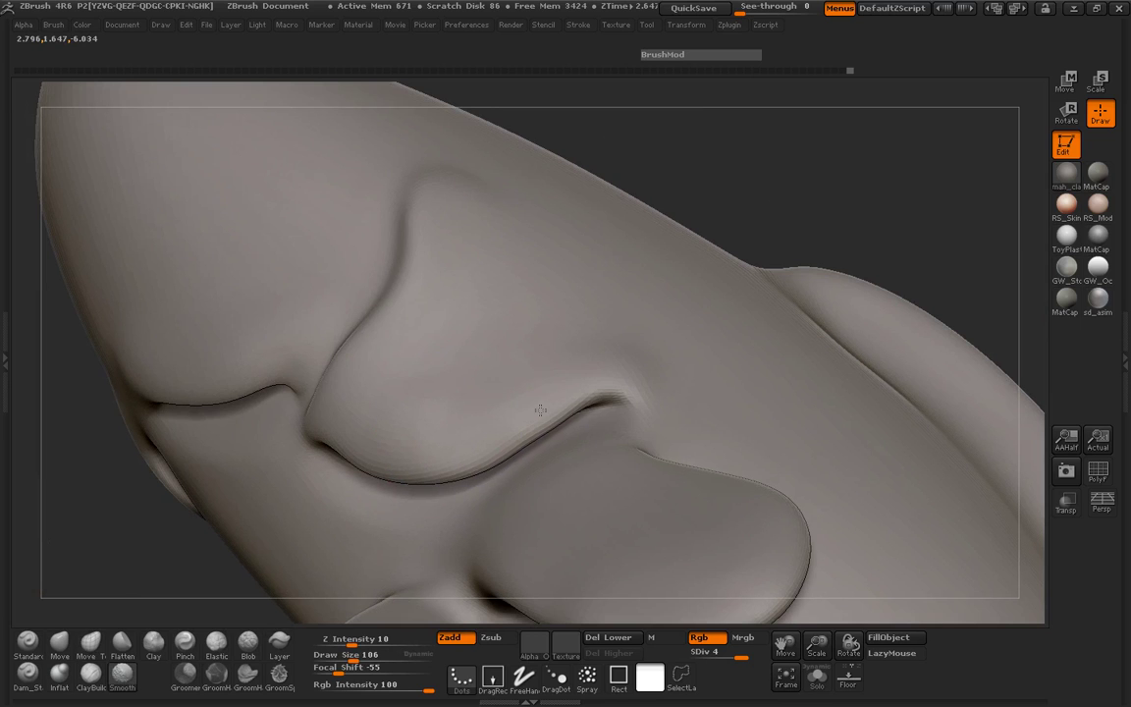
{"action": "left_click_drag", "start_coordinate": [156, 517], "coordinate": [494, 260]}
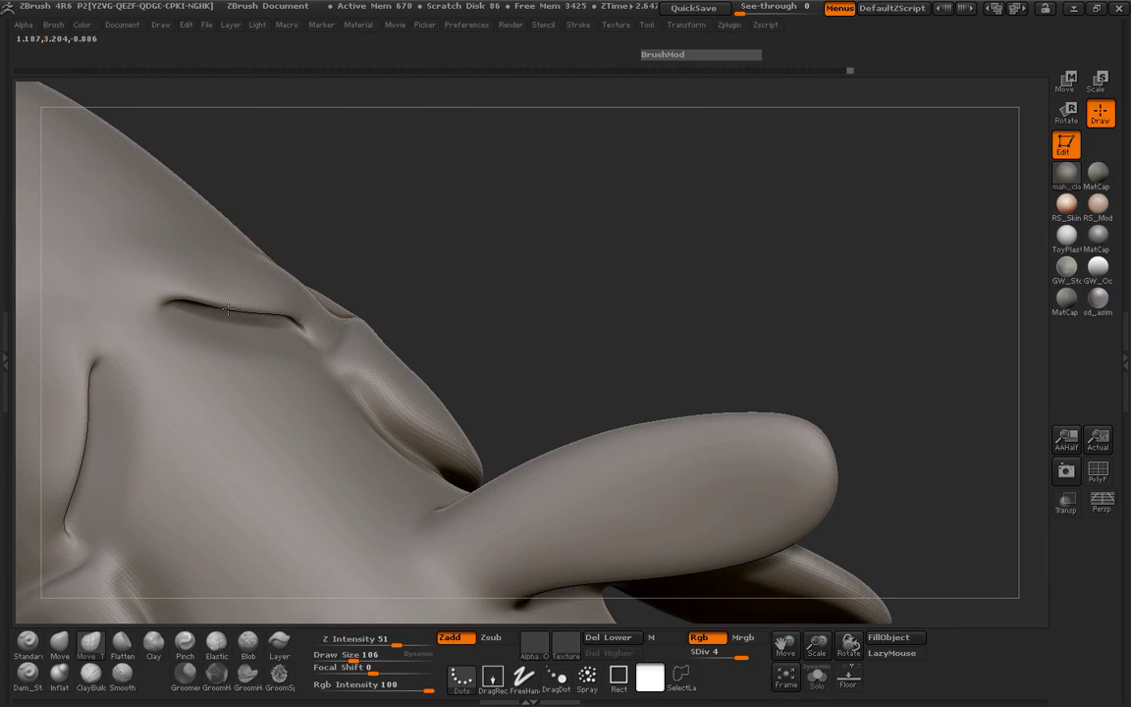
{"action": "mouse_move", "coordinate": [227, 290]}
{"action": "left_mouse_down"}
{"action": "mouse_move", "coordinate": [280, 313]}
{"action": "mouse_move", "coordinate": [235, 295]}
{"action": "mouse_move", "coordinate": [247, 310]}
{"action": "left_mouse_up"}
{"action": "key", "text": "space"}
{"action": "key", "text": "space"}
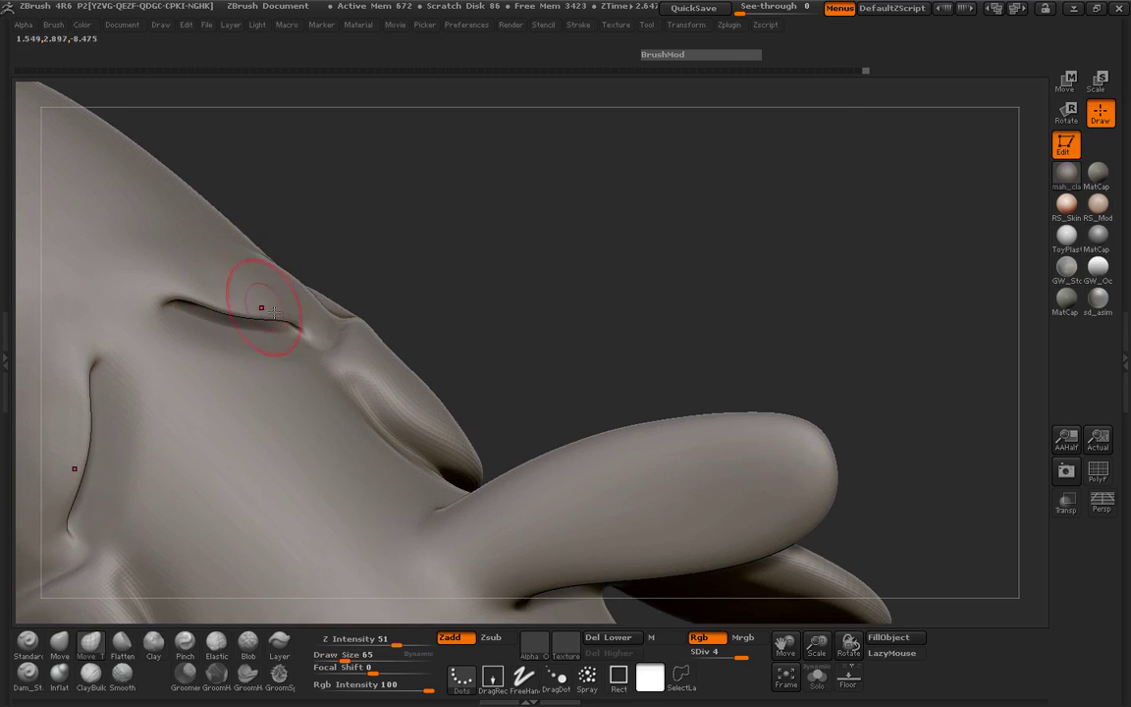
{"action": "left_click_drag", "start_coordinate": [394, 305], "coordinate": [235, 456]}
Inflate and soften the lids along the eye slits and eye corners at low intensity.
{"action": "left_click", "coordinate": [59, 672]}
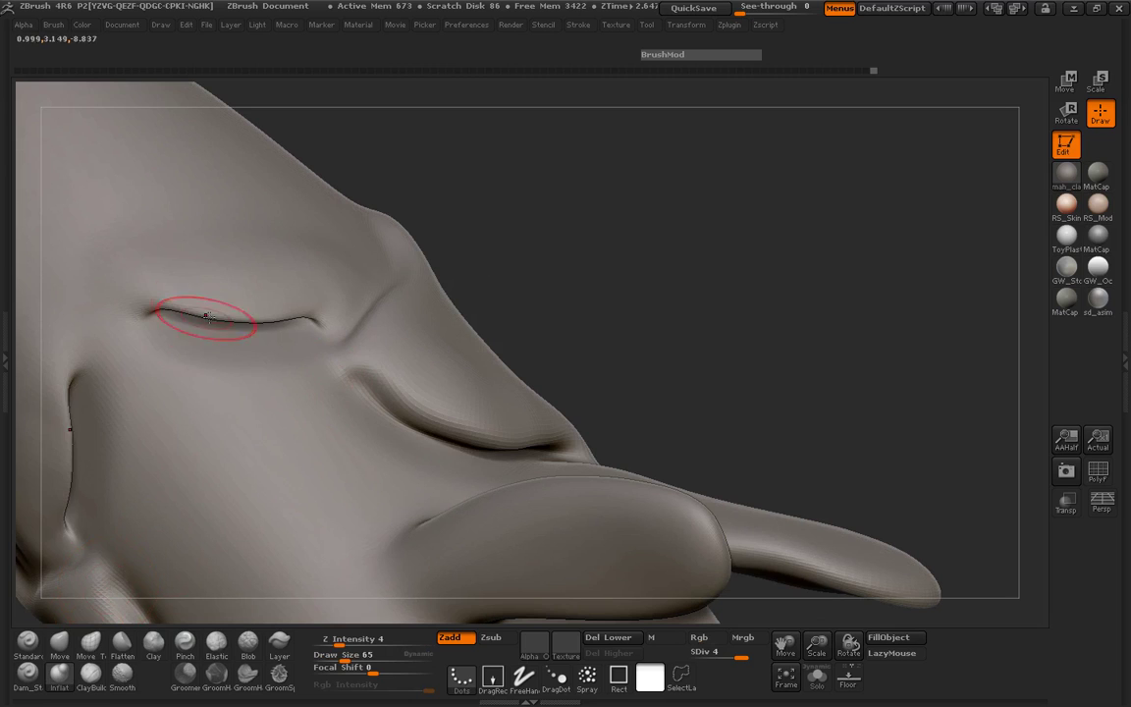
{"action": "mouse_move", "coordinate": [200, 312]}
{"action": "left_mouse_down"}
{"action": "mouse_move", "coordinate": [238, 322]}
{"action": "mouse_move", "coordinate": [177, 315]}
{"action": "left_mouse_up"}
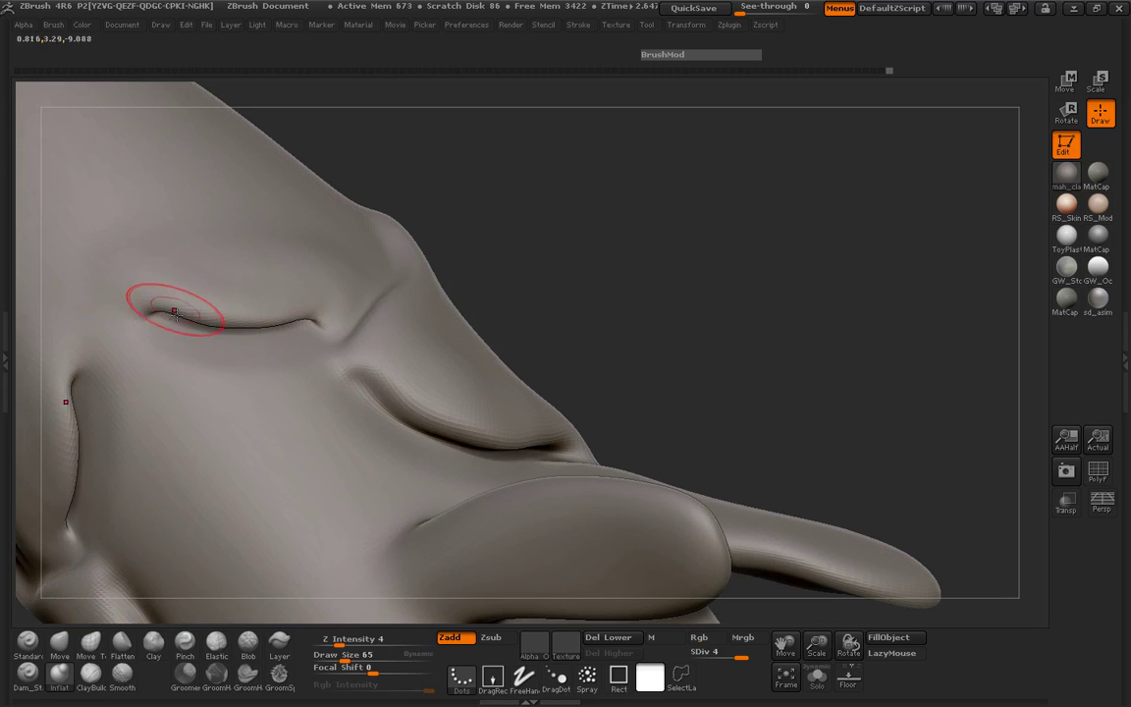
{"action": "left_click_drag", "start_coordinate": [308, 309], "coordinate": [171, 307]}
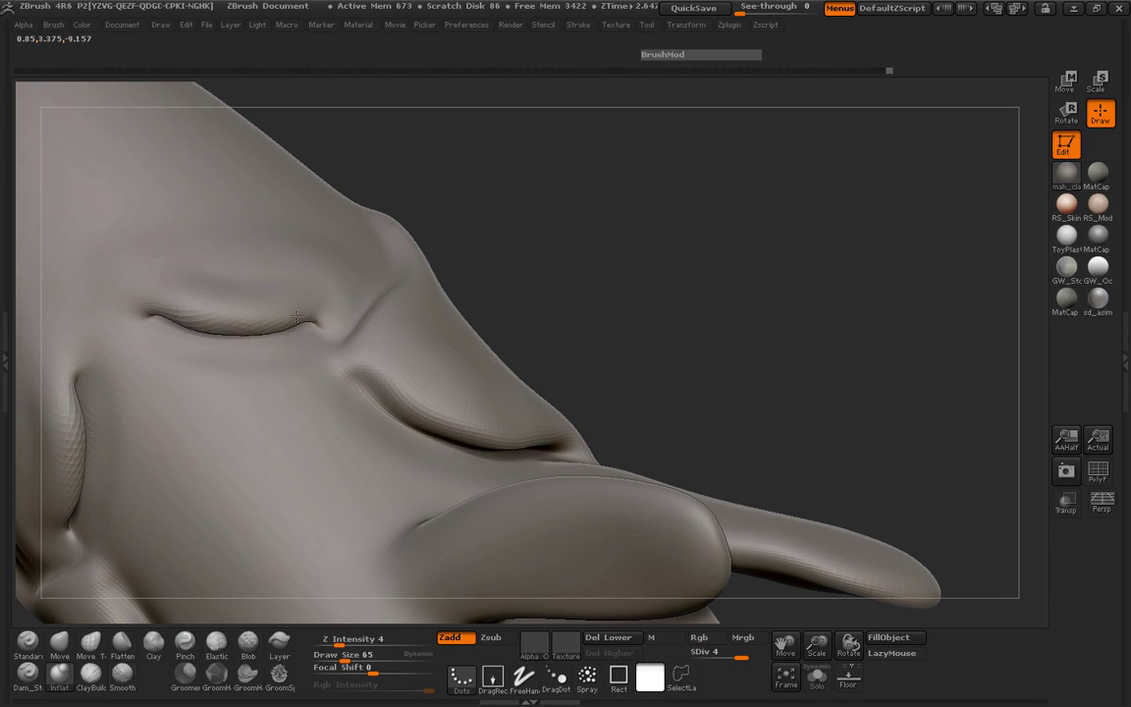
{"action": "left_click_drag", "start_coordinate": [550, 307], "coordinate": [402, 465]}
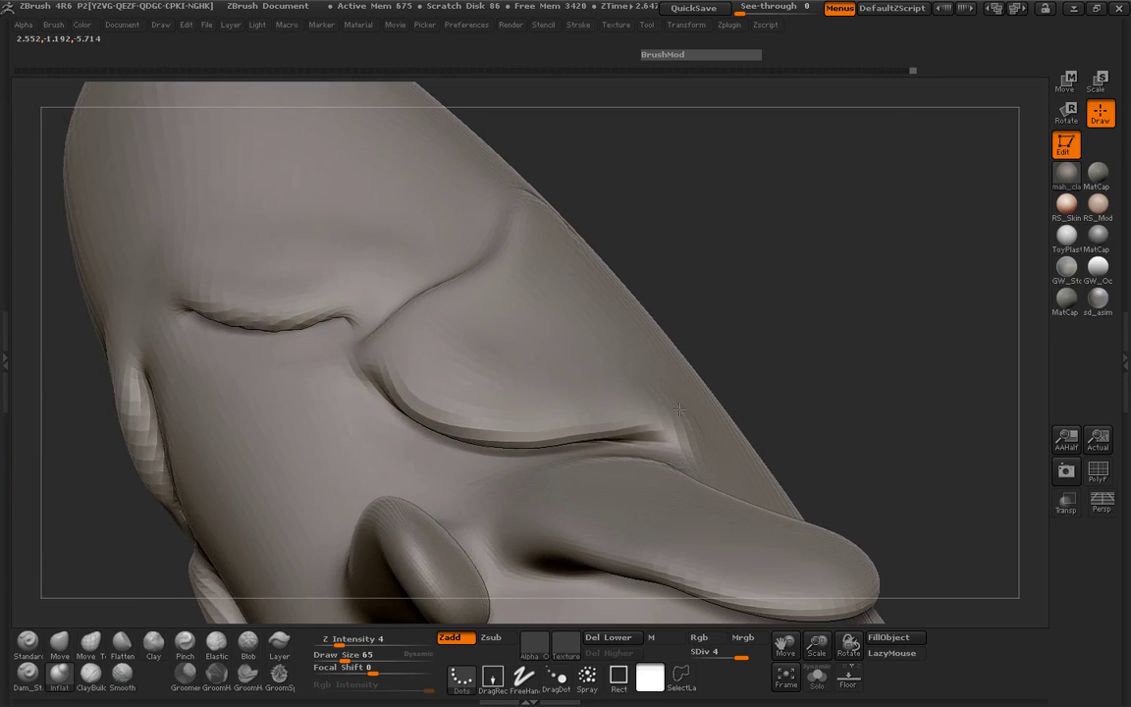
{"action": "left_click_drag", "start_coordinate": [418, 412], "coordinate": [490, 435]}
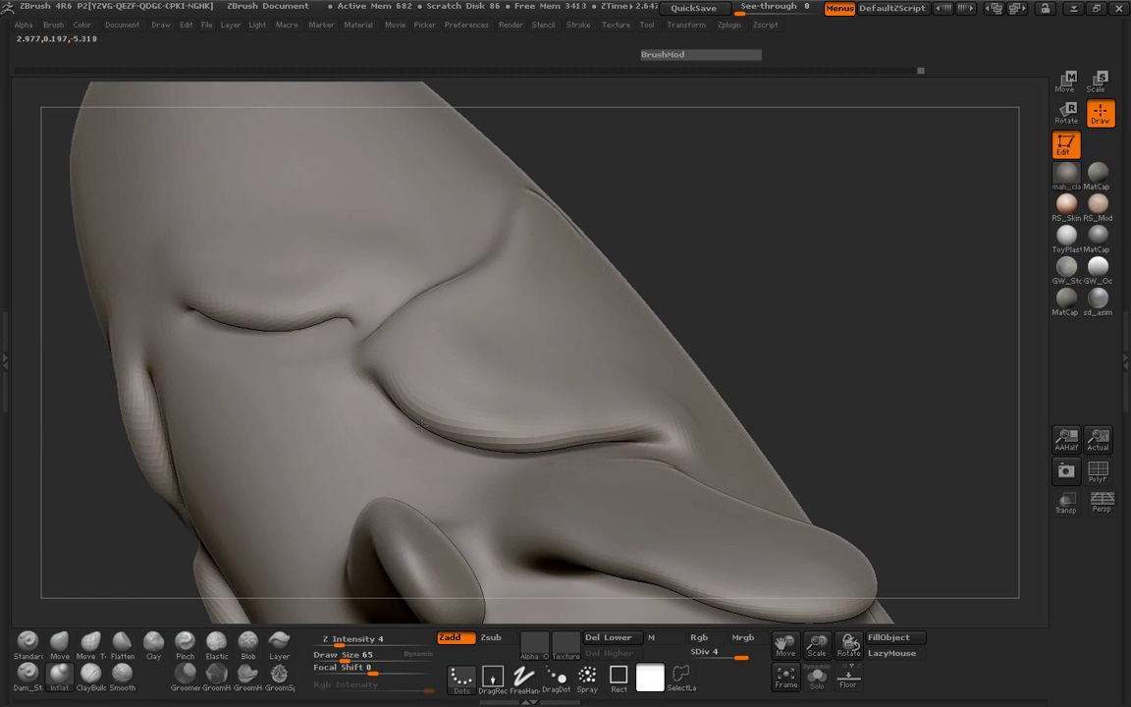
{"action": "left_click_drag", "start_coordinate": [461, 410], "coordinate": [392, 404], "text": "shift"}
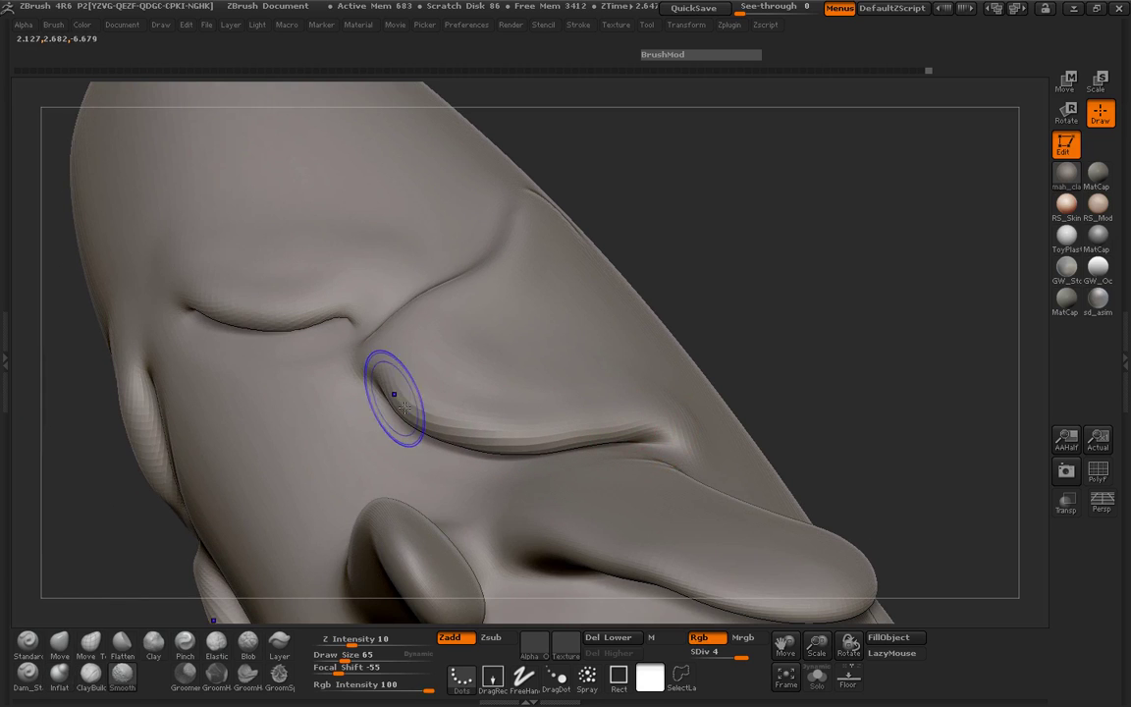
{"action": "left_click_drag", "start_coordinate": [848, 368], "coordinate": [672, 373]}
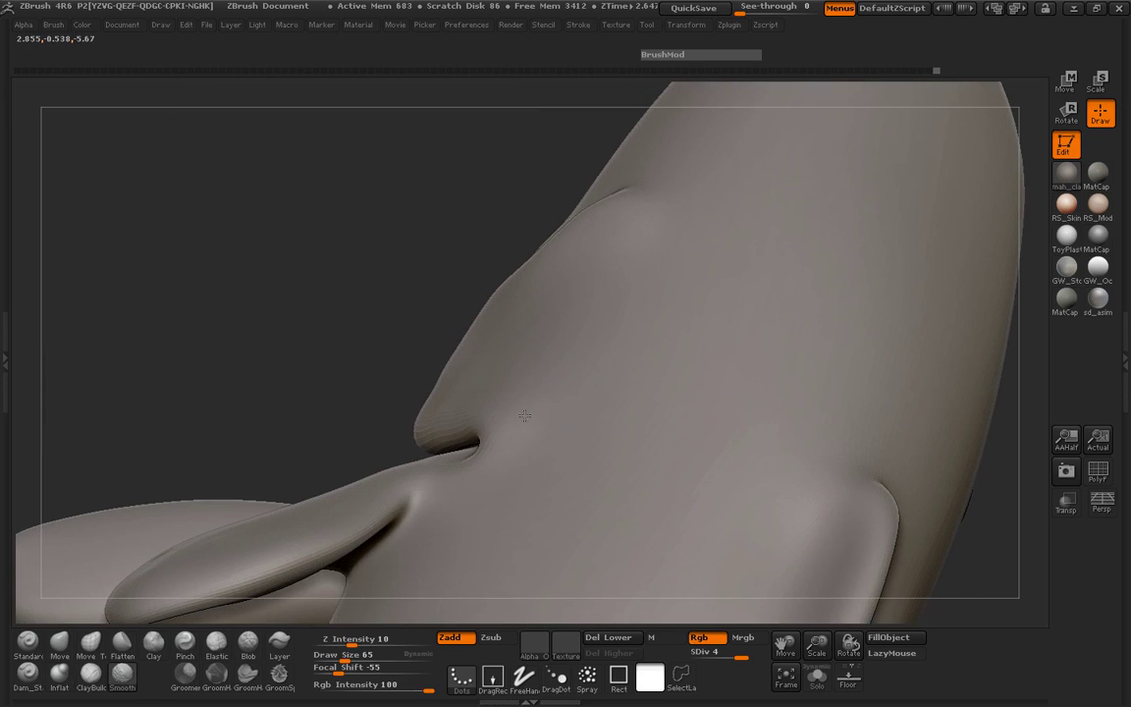
Deepen the gill flap crease and pull its ridge down with Move Topological at size 106.
{"action": "mouse_move", "coordinate": [252, 354]}
{"action": "left_mouse_down"}
{"action": "mouse_move", "coordinate": [299, 324]}
{"action": "mouse_move", "coordinate": [479, 359]}
{"action": "mouse_move", "coordinate": [238, 524]}
{"action": "mouse_move", "coordinate": [177, 411]}
{"action": "mouse_move", "coordinate": [177, 454]}
{"action": "mouse_move", "coordinate": [174, 417]}
{"action": "mouse_move", "coordinate": [182, 440]}
{"action": "left_mouse_up"}
{"action": "left_click", "coordinate": [92, 644]}
{"action": "mouse_move", "coordinate": [222, 554]}
{"action": "left_mouse_down"}
{"action": "mouse_move", "coordinate": [214, 480]}
{"action": "mouse_move", "coordinate": [393, 491]}
{"action": "mouse_move", "coordinate": [394, 465]}
{"action": "left_mouse_up"}
{"action": "key", "text": "space"}
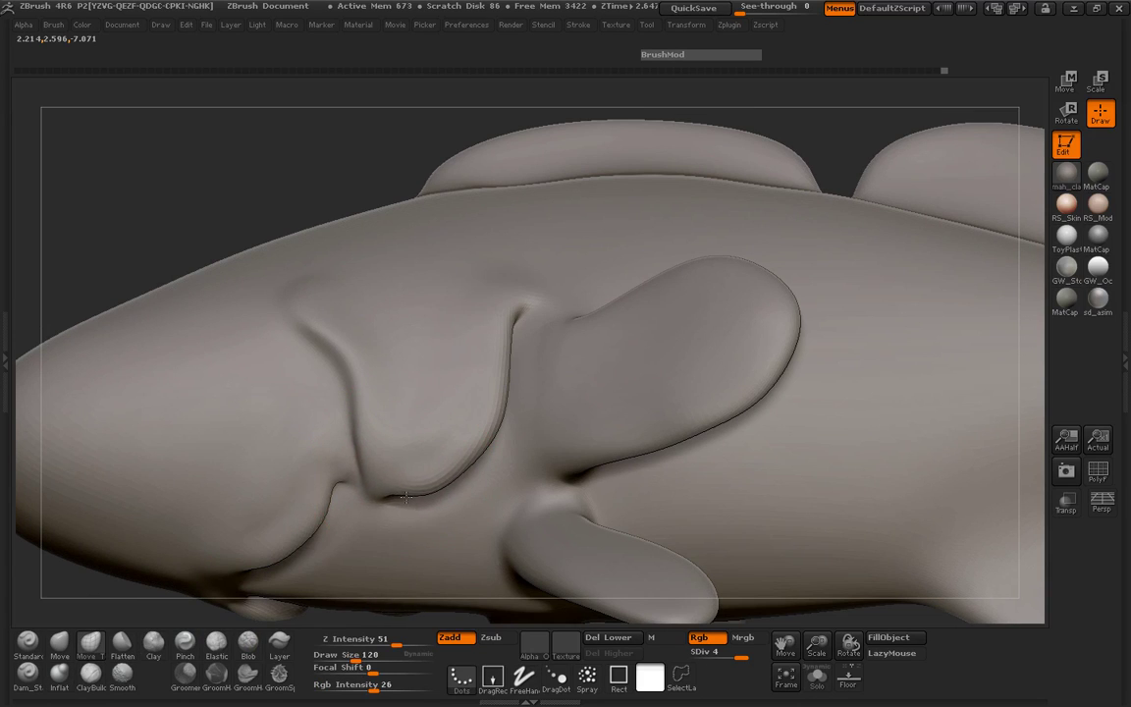
{"action": "key", "text": "space"}
{"action": "left_click_drag", "start_coordinate": [398, 471], "coordinate": [387, 471]}
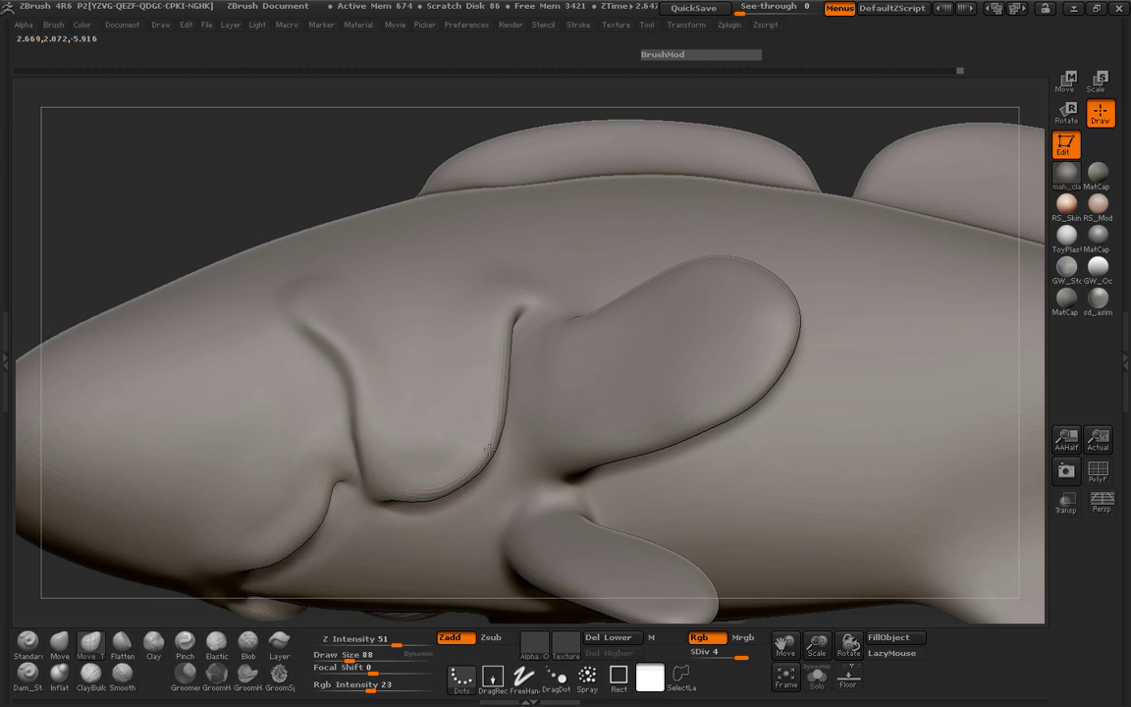
{"action": "key", "text": "space"}
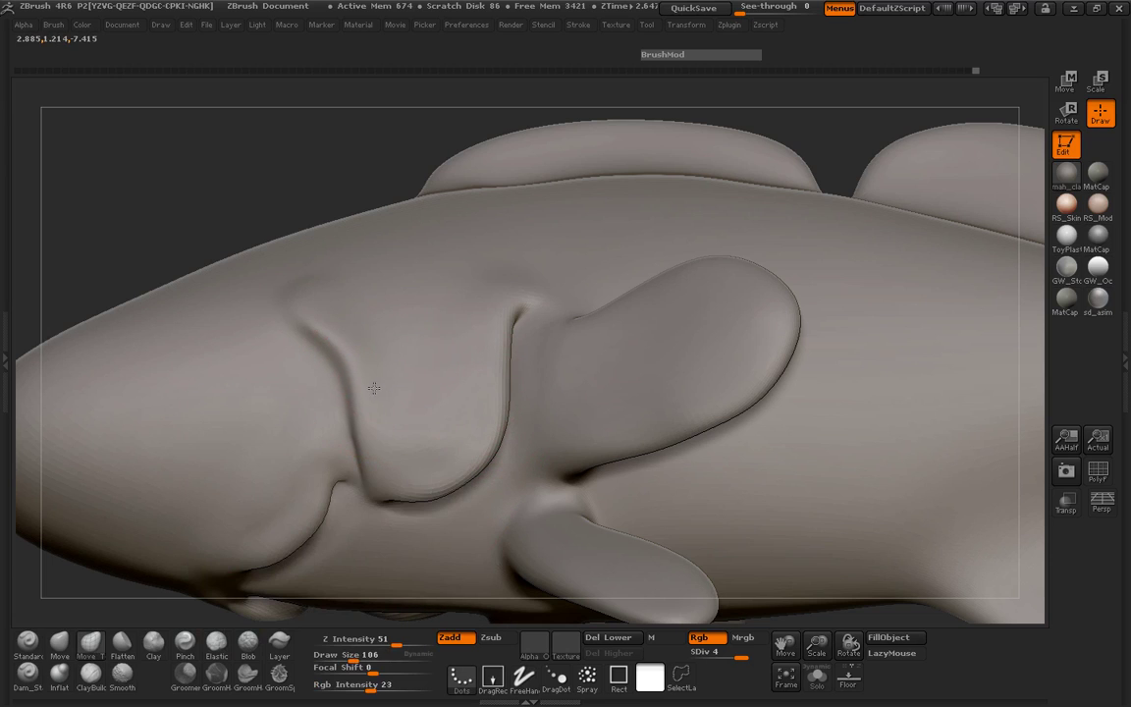
{"action": "left_click_drag", "start_coordinate": [296, 319], "coordinate": [329, 417]}
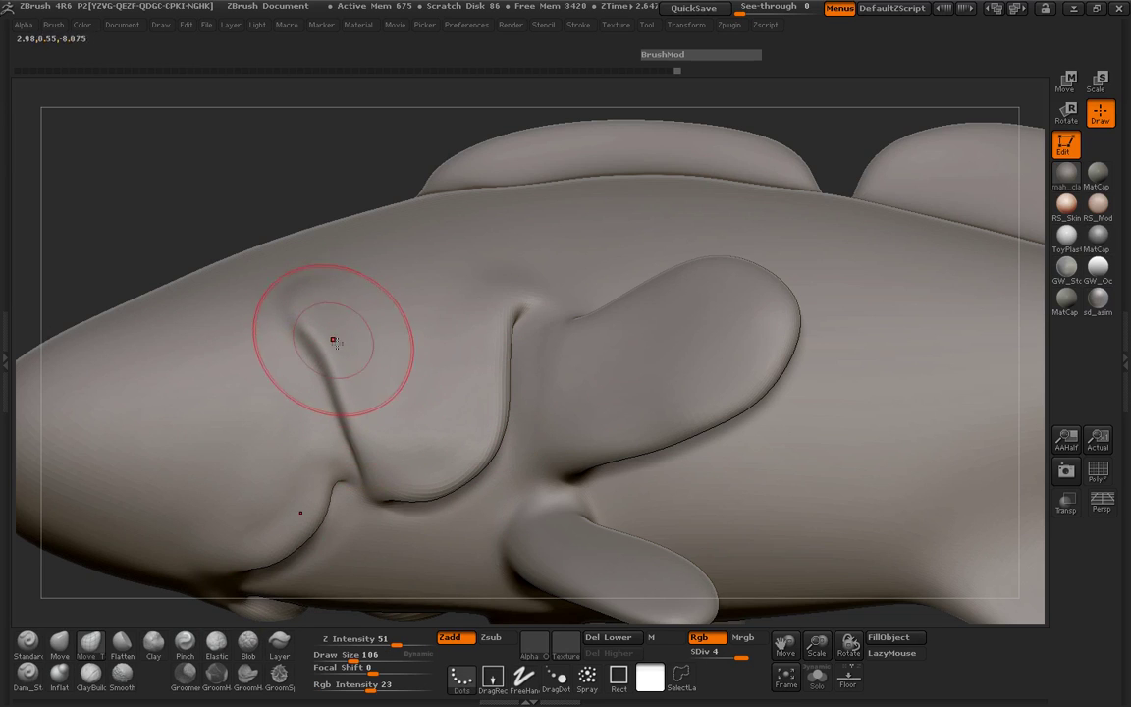
{"action": "mouse_move", "coordinate": [328, 341]}
{"action": "left_mouse_down"}
{"action": "mouse_move", "coordinate": [364, 417]}
{"action": "mouse_move", "coordinate": [310, 341]}
{"action": "left_mouse_up"}
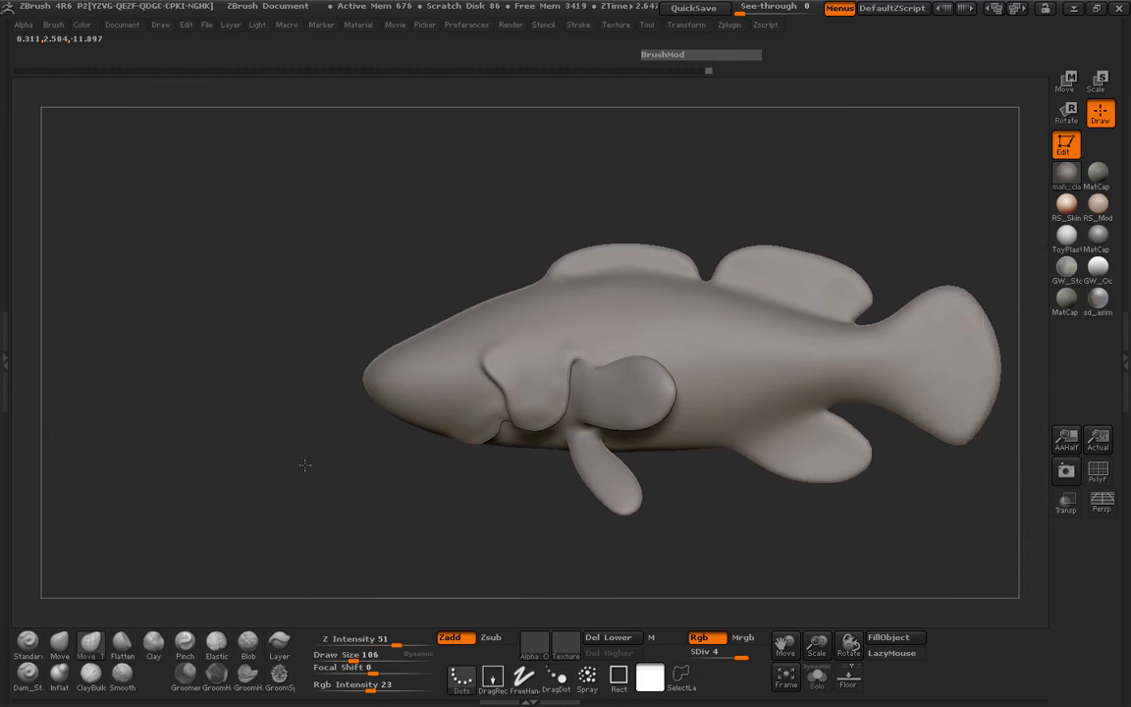
{"action": "mouse_move", "coordinate": [302, 535]}
{"action": "left_mouse_down"}
{"action": "mouse_move", "coordinate": [262, 499]}
{"action": "mouse_move", "coordinate": [306, 519]}
{"action": "left_mouse_up"}
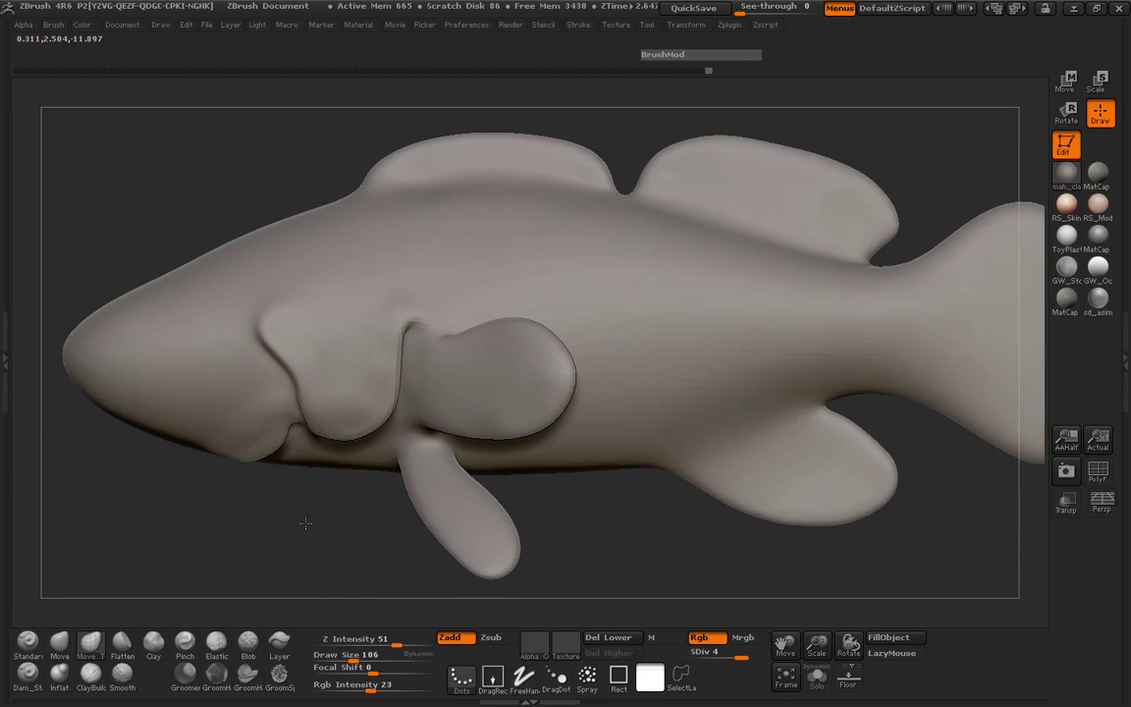
{"action": "left_click_drag", "start_coordinate": [240, 358], "coordinate": [258, 422]}
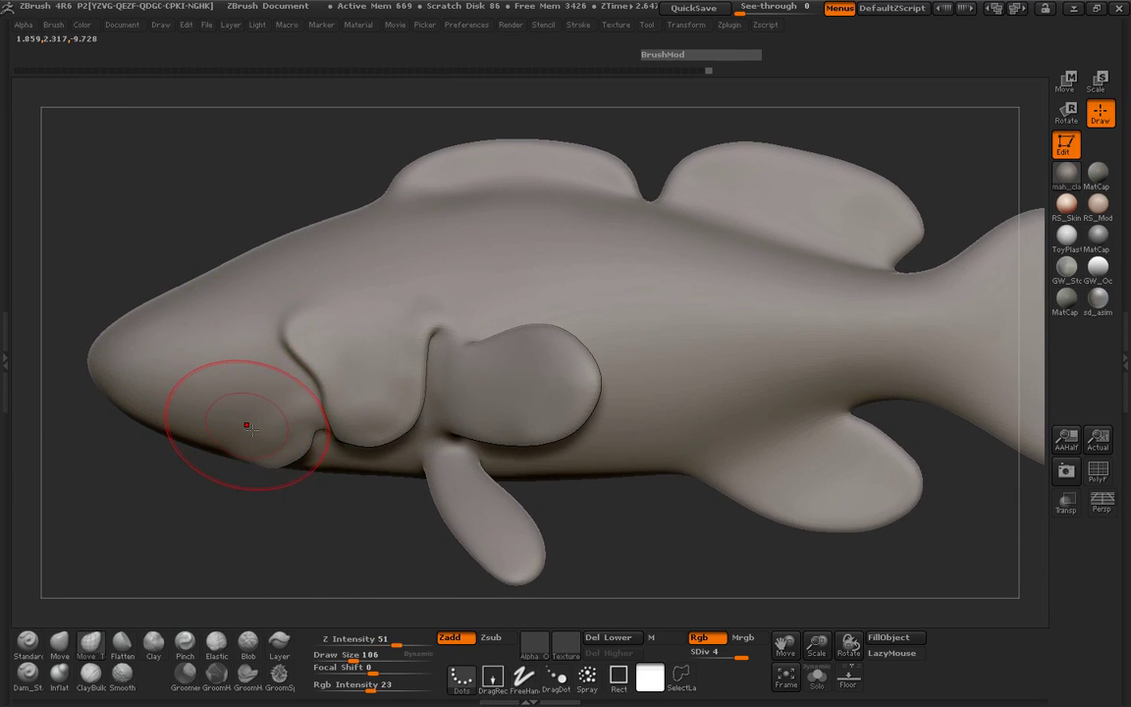
Load a brush from the LightBox Brush > Misc folder.
{"action": "key", "text": "comma"}
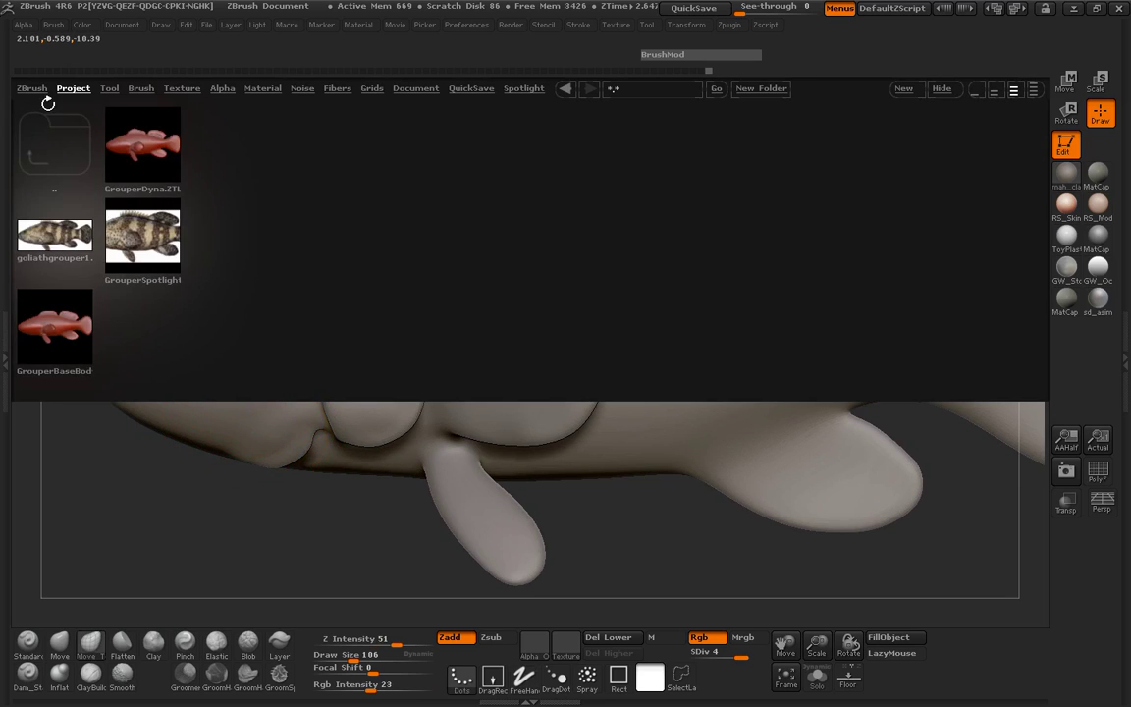
{"action": "left_click", "coordinate": [140, 88]}
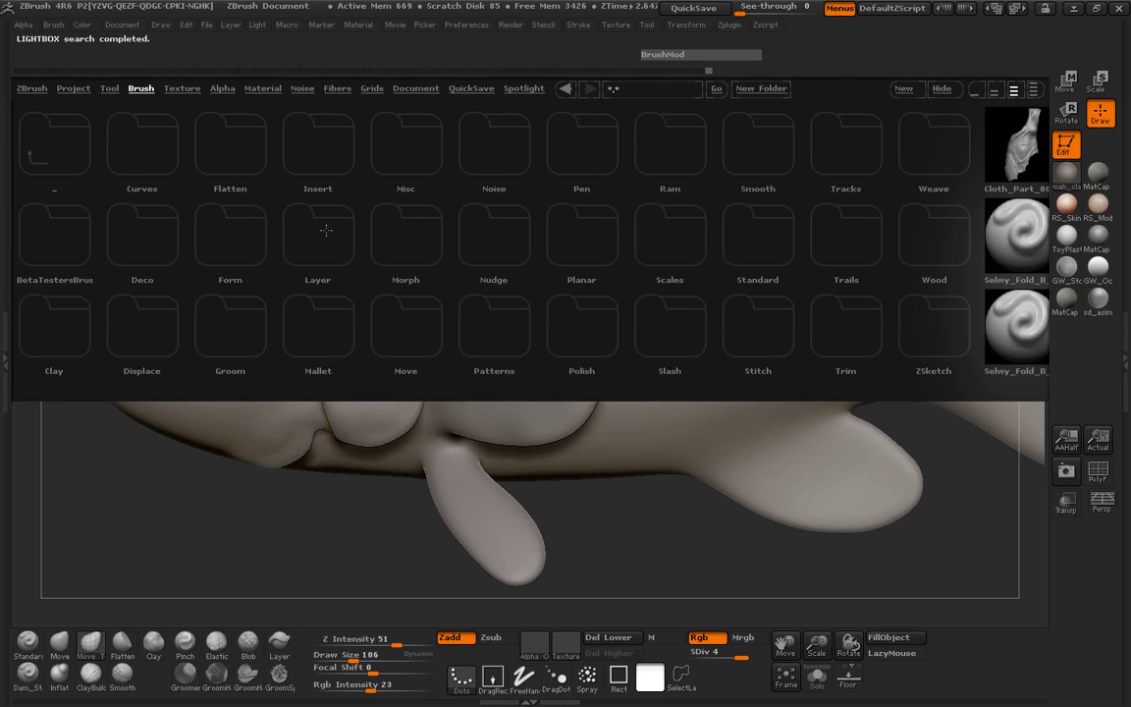
{"action": "left_click", "coordinate": [413, 177]}
{"action": "double_click", "coordinate": [66, 245]}
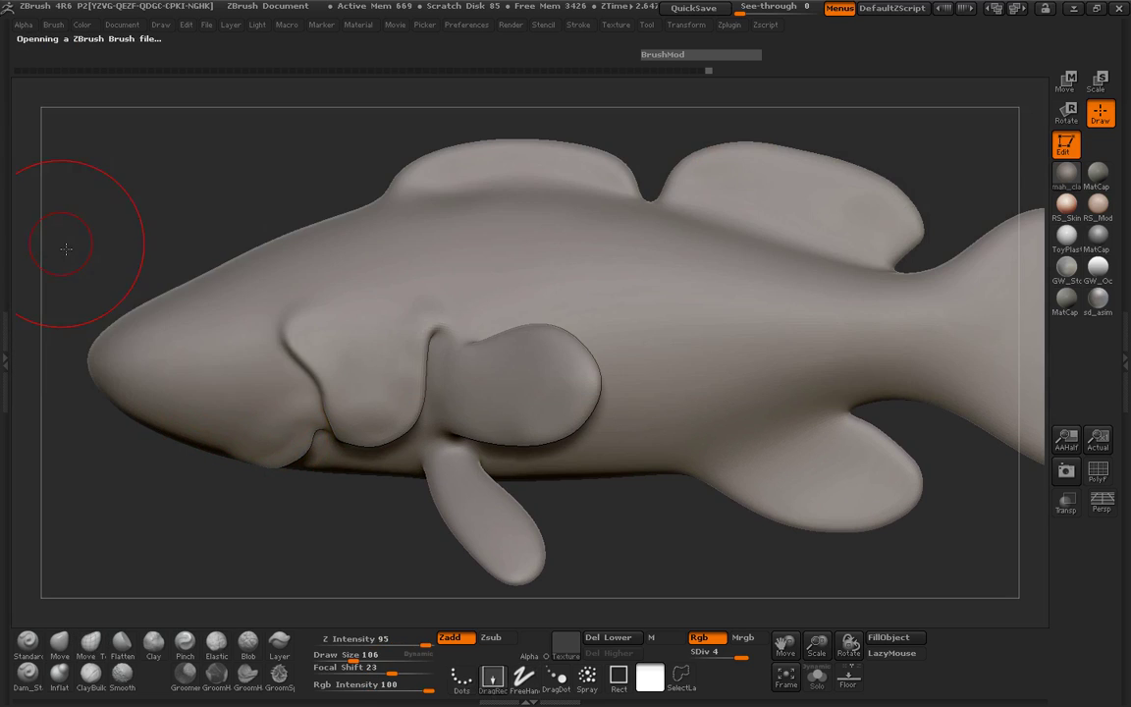
{"action": "key", "text": "space"}
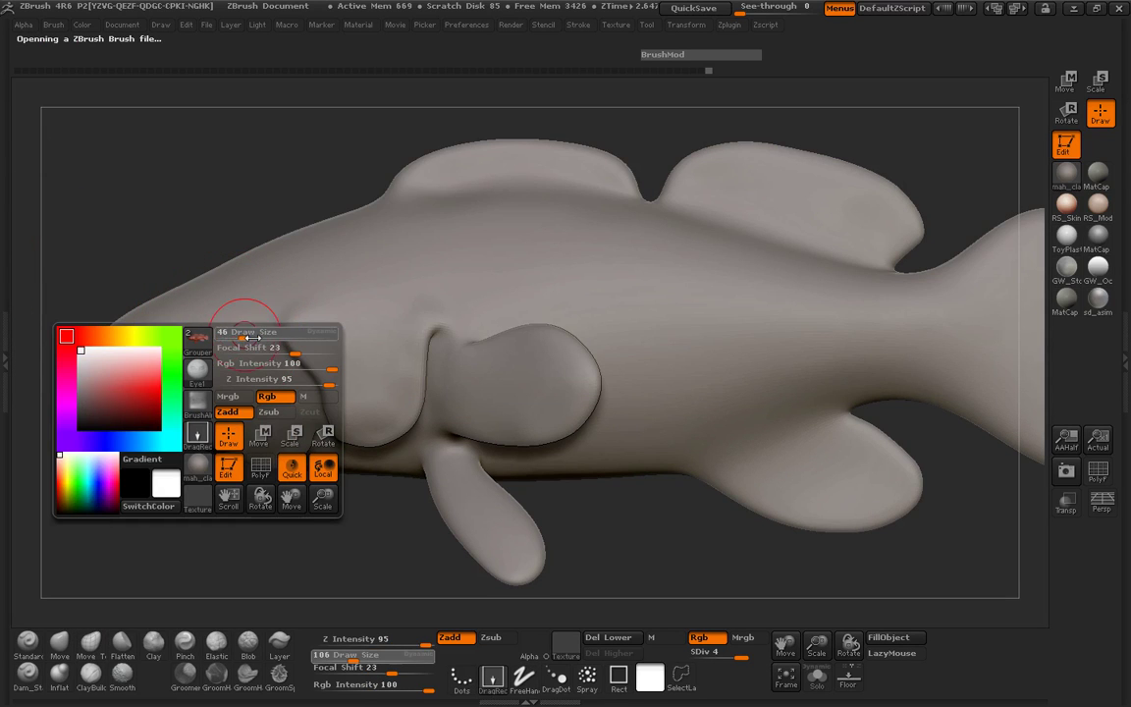
Overlay the grouper reference photo, align the model to it, and paint the eye in white.
{"action": "key", "text": "shift+z"}
{"action": "key", "text": "z"}
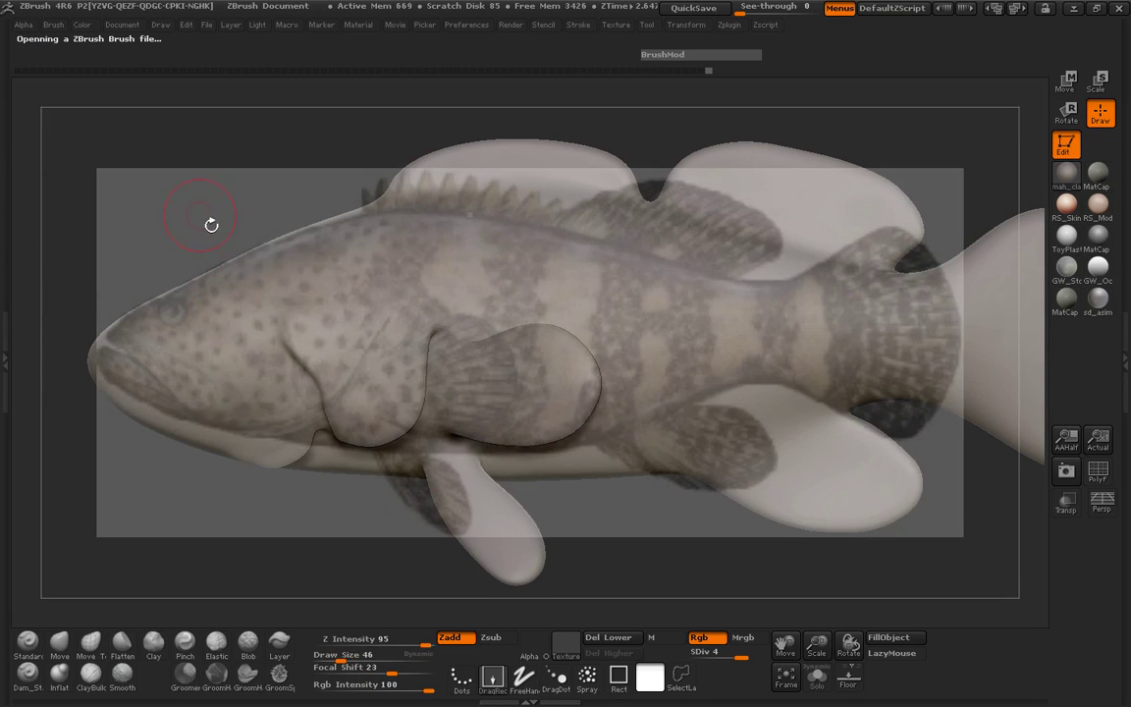
{"action": "left_click_drag", "start_coordinate": [212, 222], "coordinate": [199, 219]}
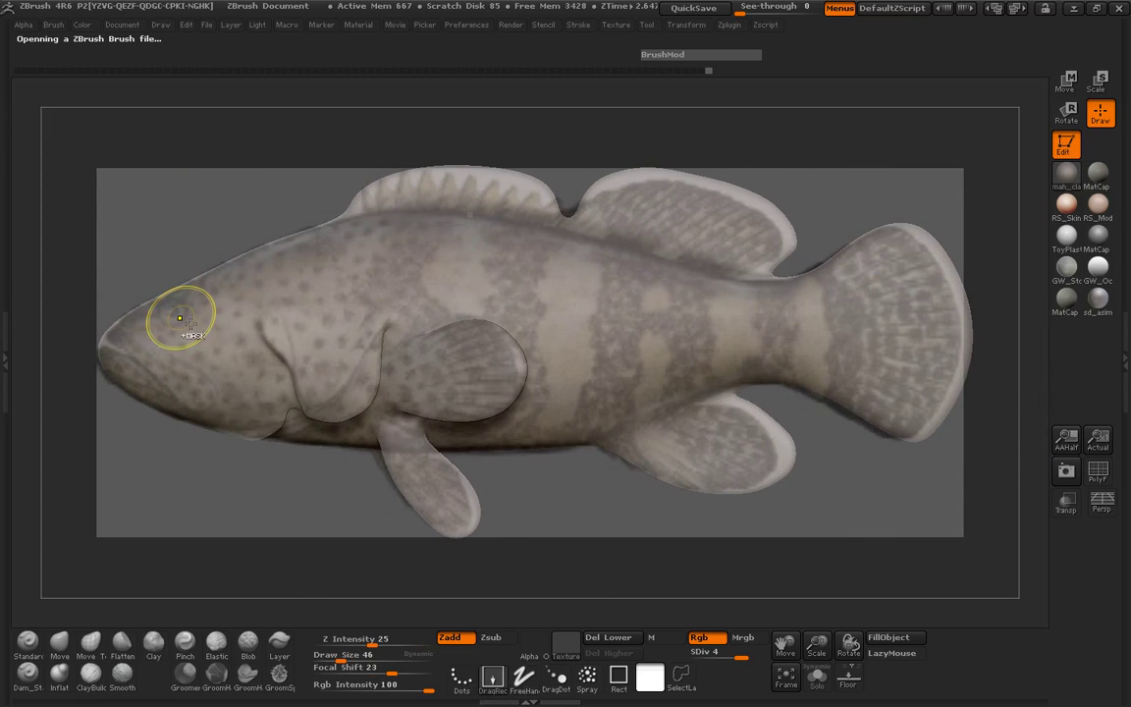
{"action": "left_click_drag", "start_coordinate": [180, 317], "coordinate": [185, 323]}
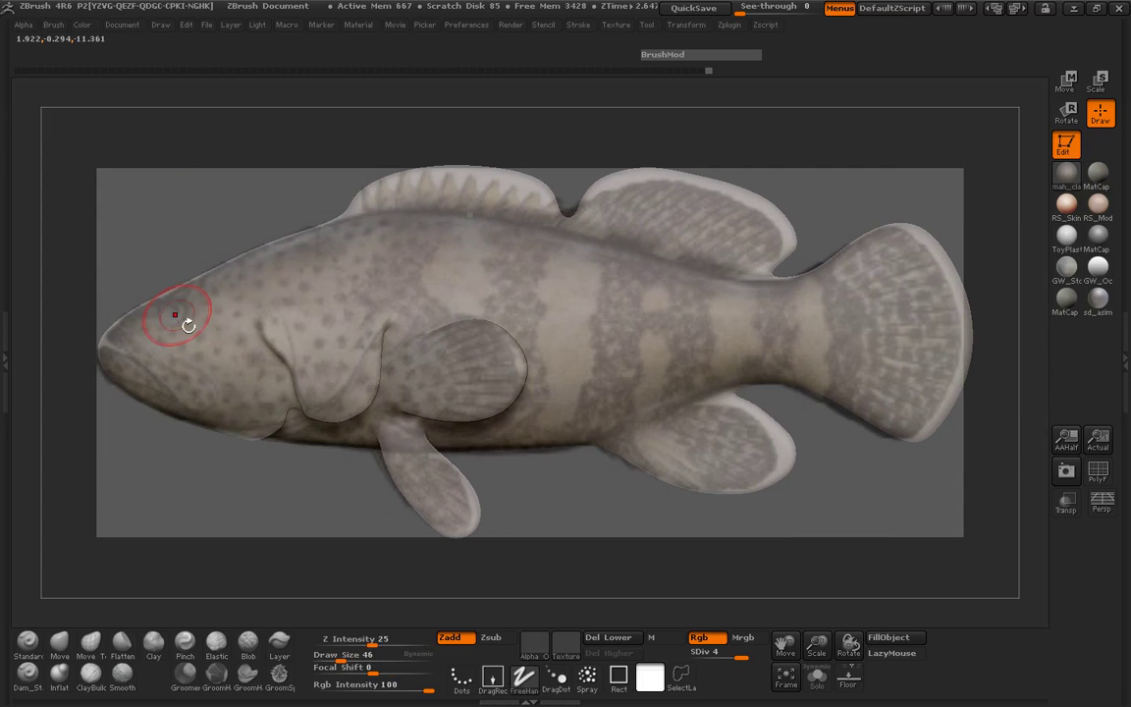
{"action": "key", "text": "space"}
{"action": "left_click", "coordinate": [80, 331]}
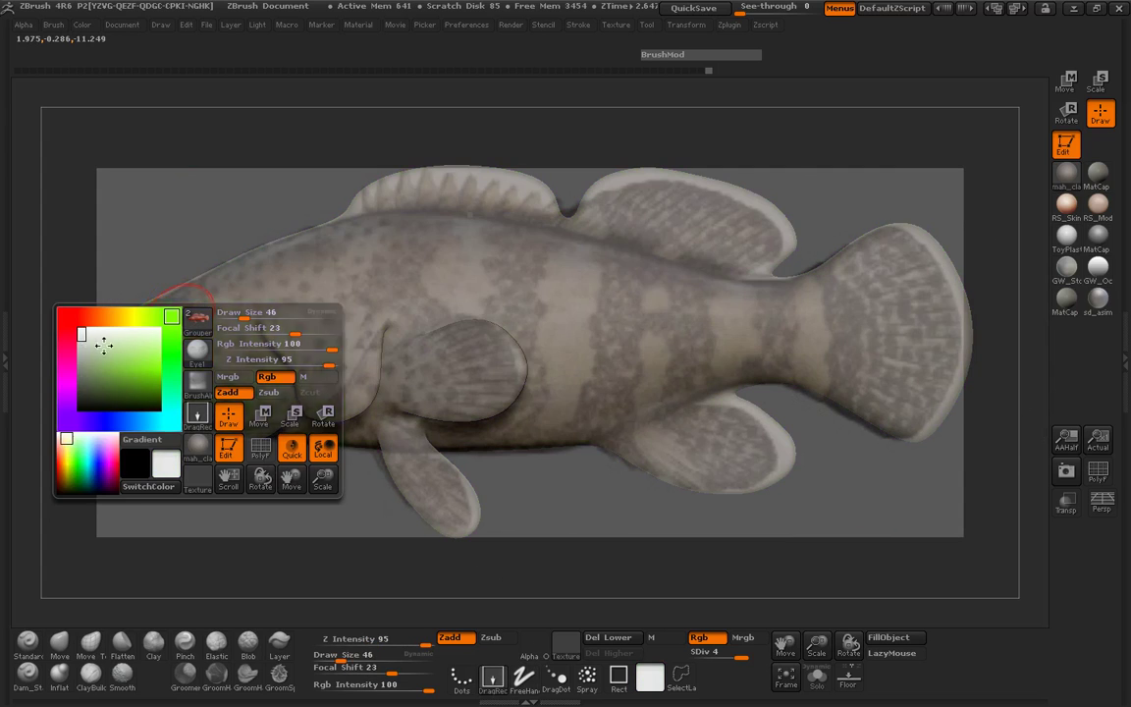
Set the brush to size 49 and orbit to a side view of the head.
{"action": "key", "text": "space"}
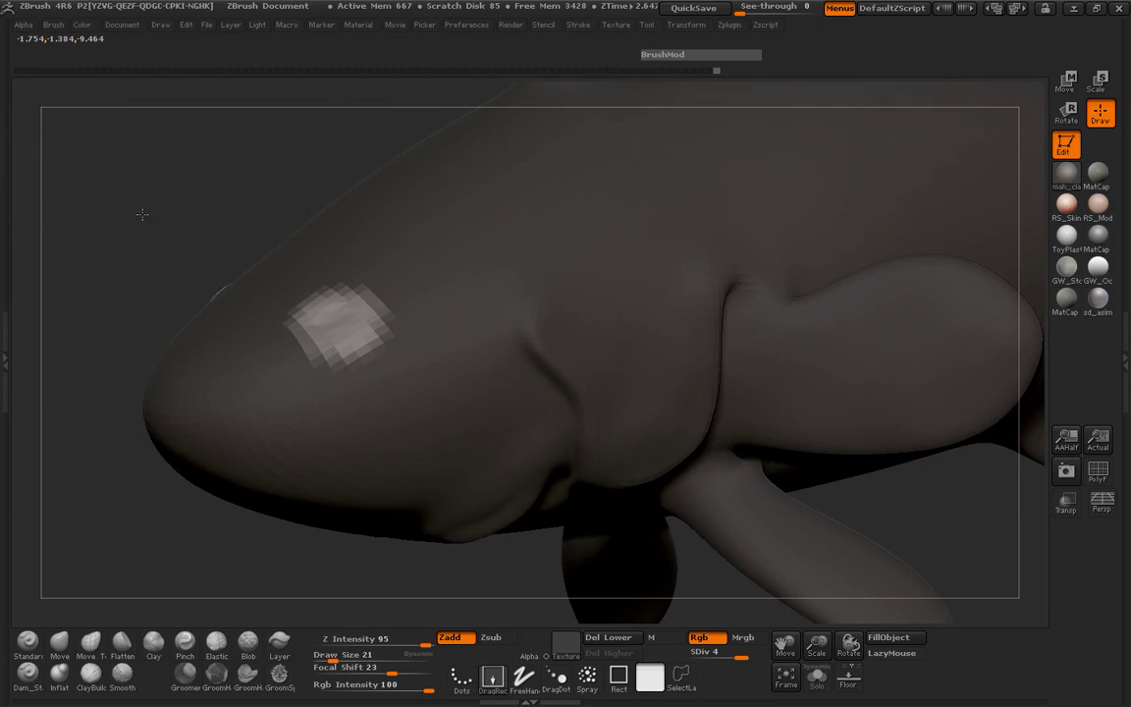
{"action": "key", "text": "space"}
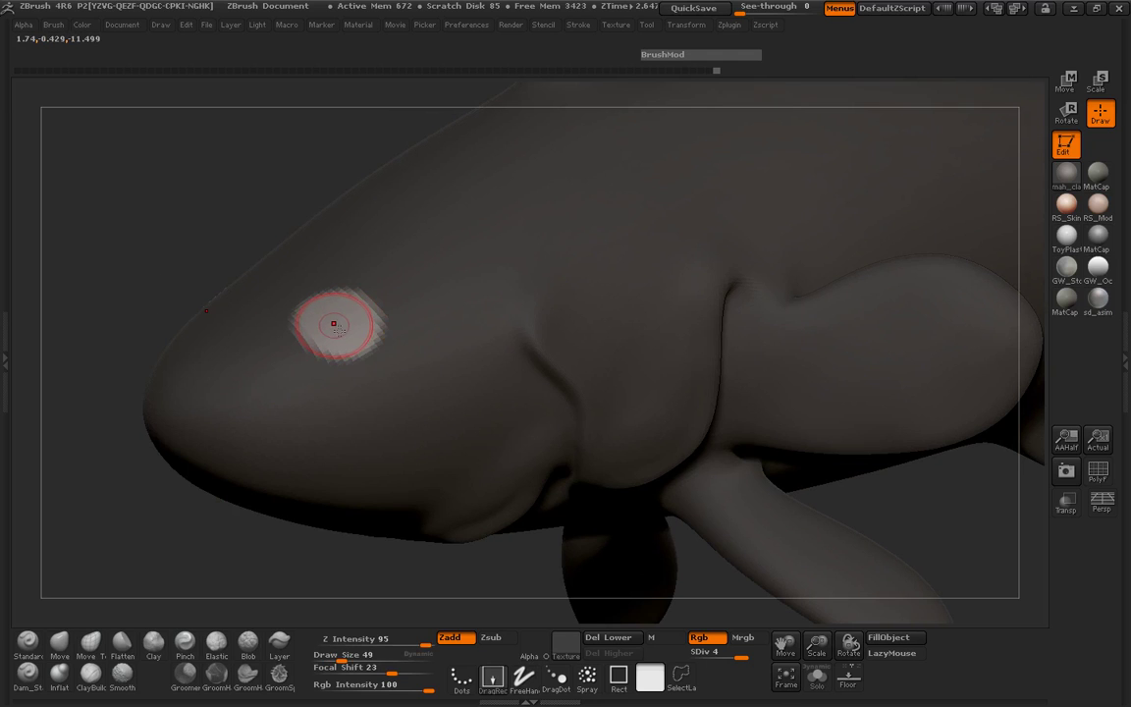
{"action": "mouse_move", "coordinate": [247, 232]}
{"action": "left_mouse_down"}
{"action": "mouse_move", "coordinate": [215, 212]}
{"action": "mouse_move", "coordinate": [284, 252]}
{"action": "left_mouse_up"}
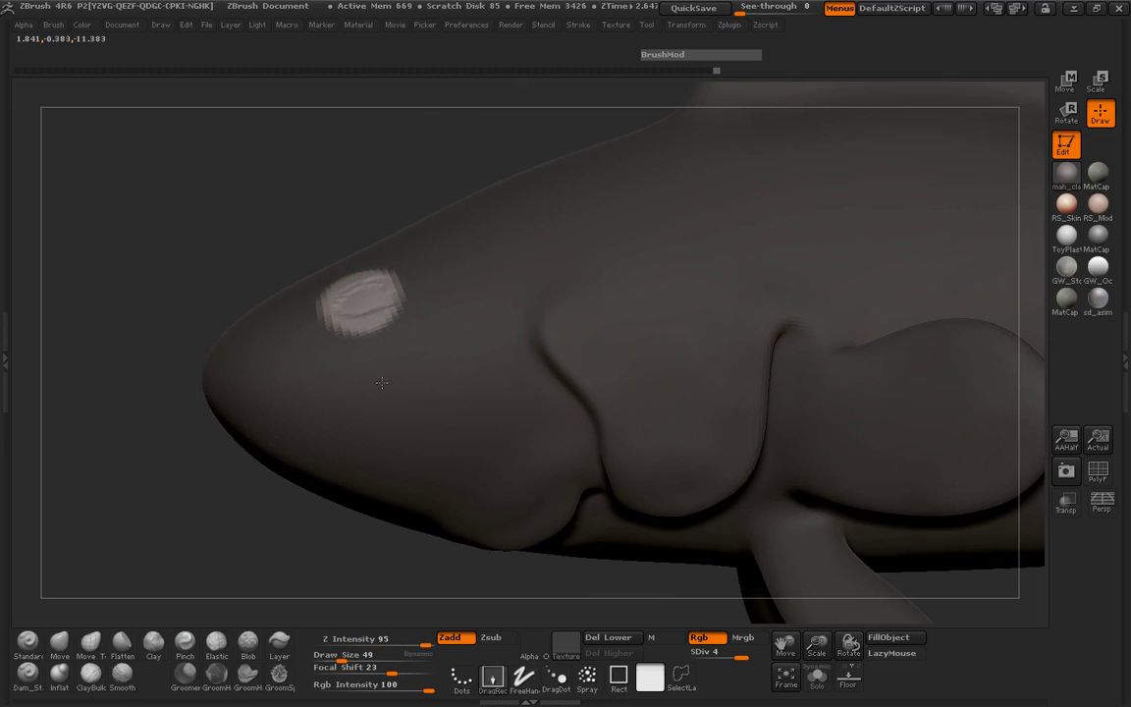
{"action": "left_click_drag", "start_coordinate": [283, 253], "coordinate": [540, 274]}
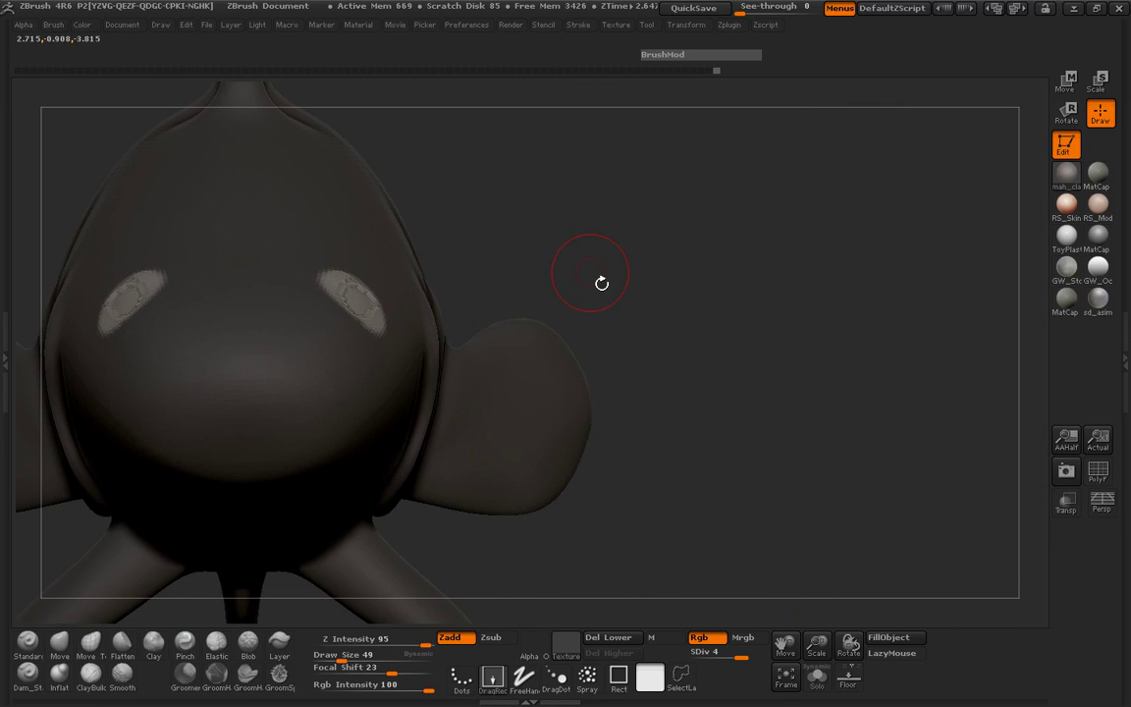
{"action": "left_click_drag", "start_coordinate": [661, 373], "coordinate": [214, 244], "text": "shift"}
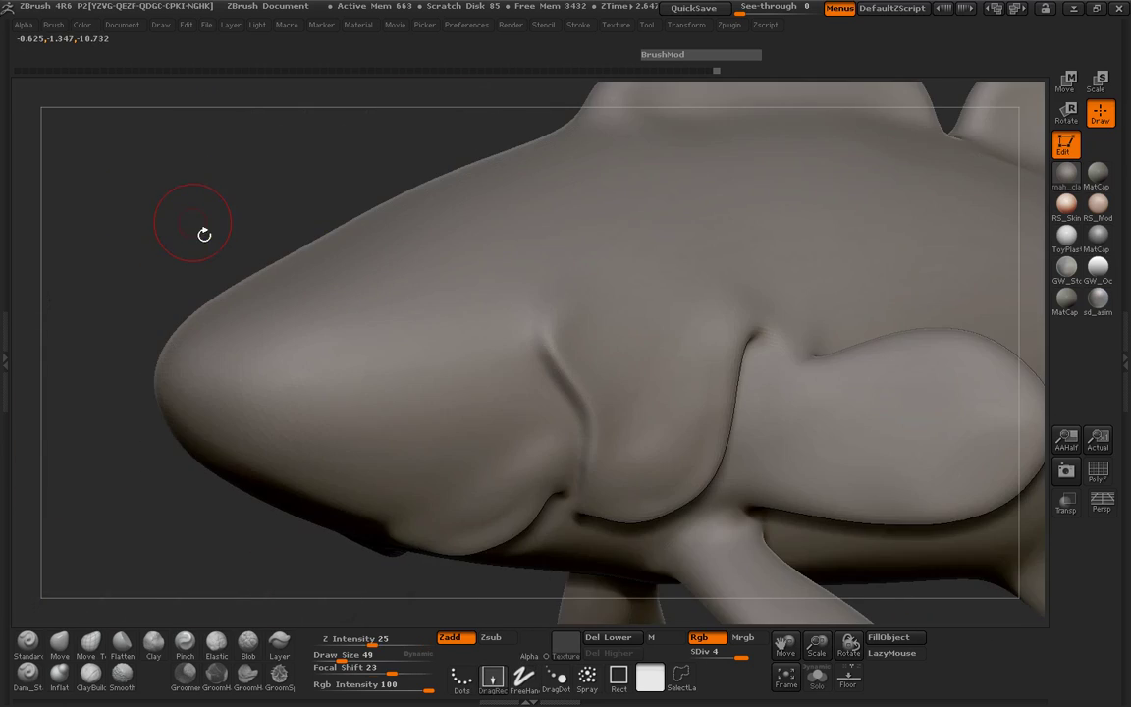
Mask a round spot over the eye and invert the mask to isolate it.
{"action": "key", "text": "space"}
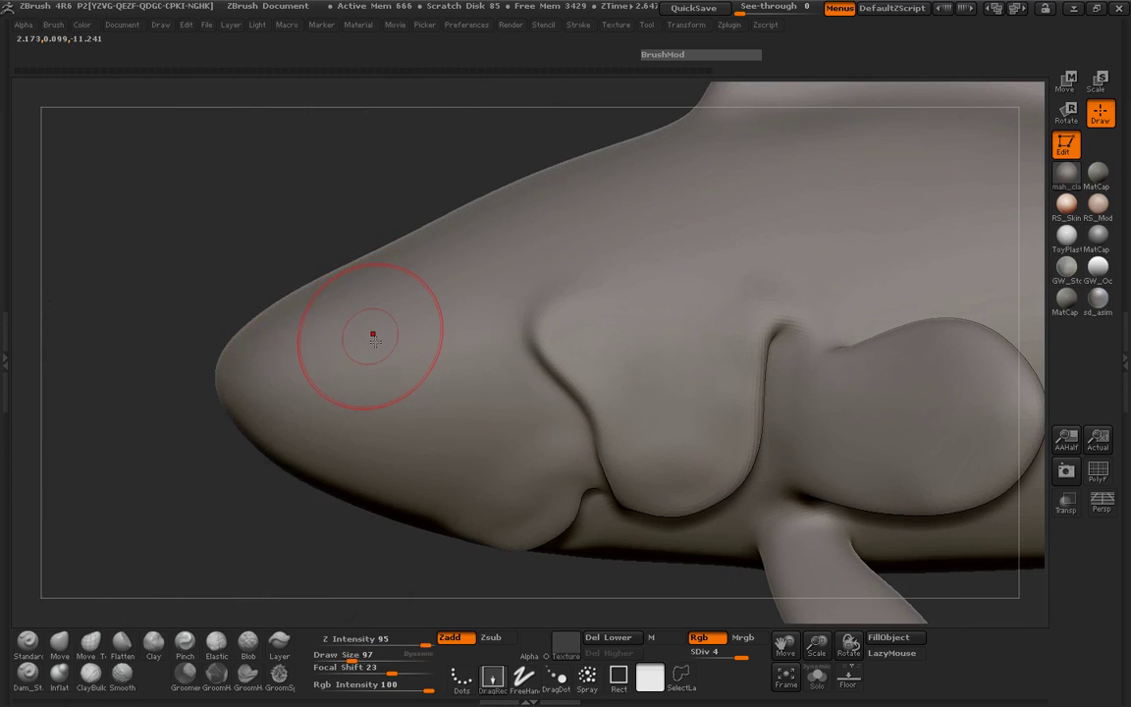
{"action": "key", "text": "space"}
{"action": "left_click_drag", "start_coordinate": [353, 340], "coordinate": [371, 341]}
{"action": "left_click", "coordinate": [369, 344]}
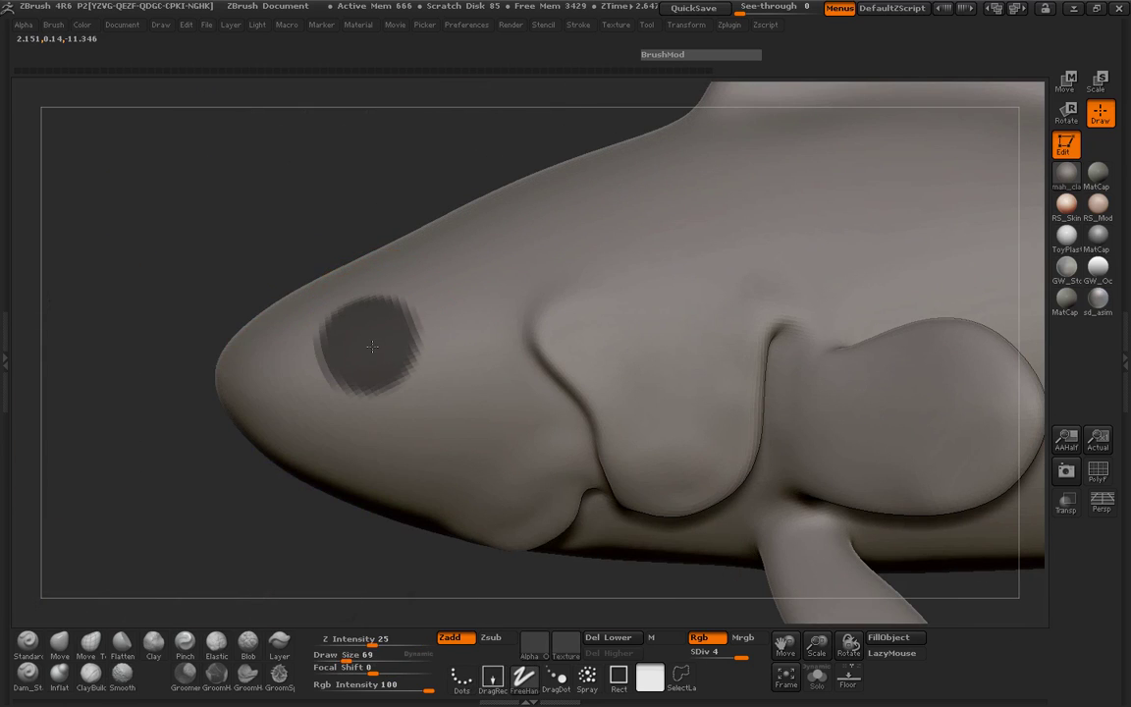
{"action": "left_click", "coordinate": [186, 285], "text": "ctrl"}
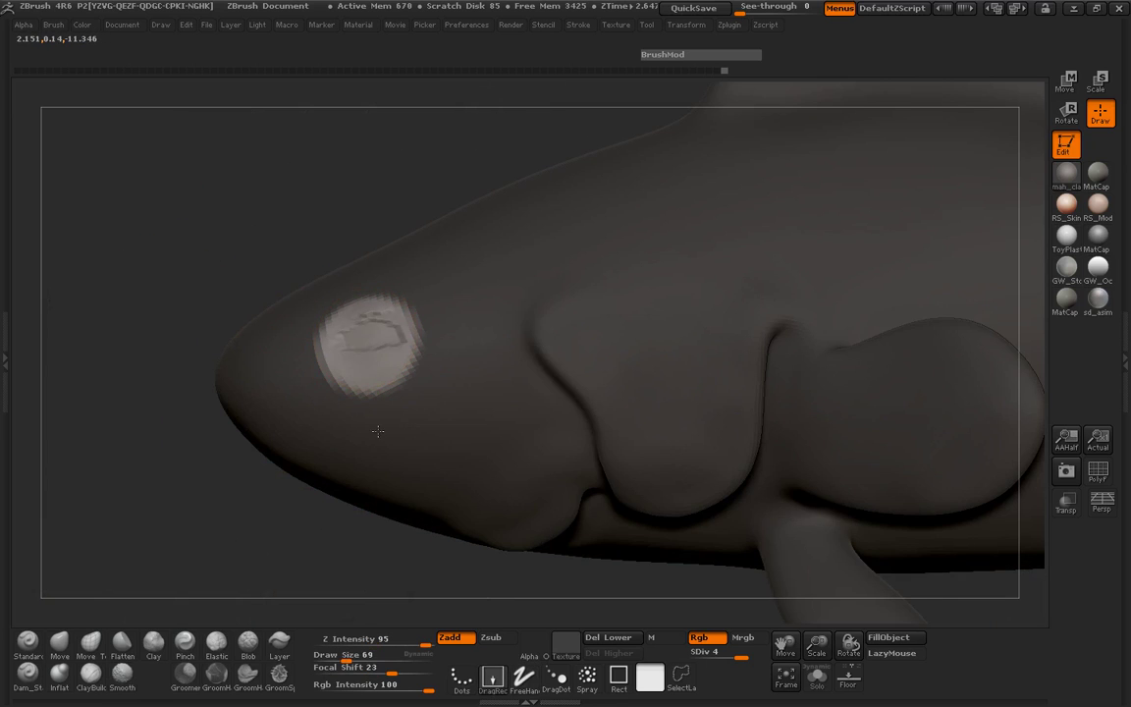
{"action": "mouse_move", "coordinate": [197, 393]}
{"action": "left_mouse_down"}
{"action": "mouse_move", "coordinate": [651, 321]}
{"action": "mouse_move", "coordinate": [697, 275]}
{"action": "mouse_move", "coordinate": [175, 309]}
{"action": "mouse_move", "coordinate": [138, 323]}
{"action": "left_mouse_up"}
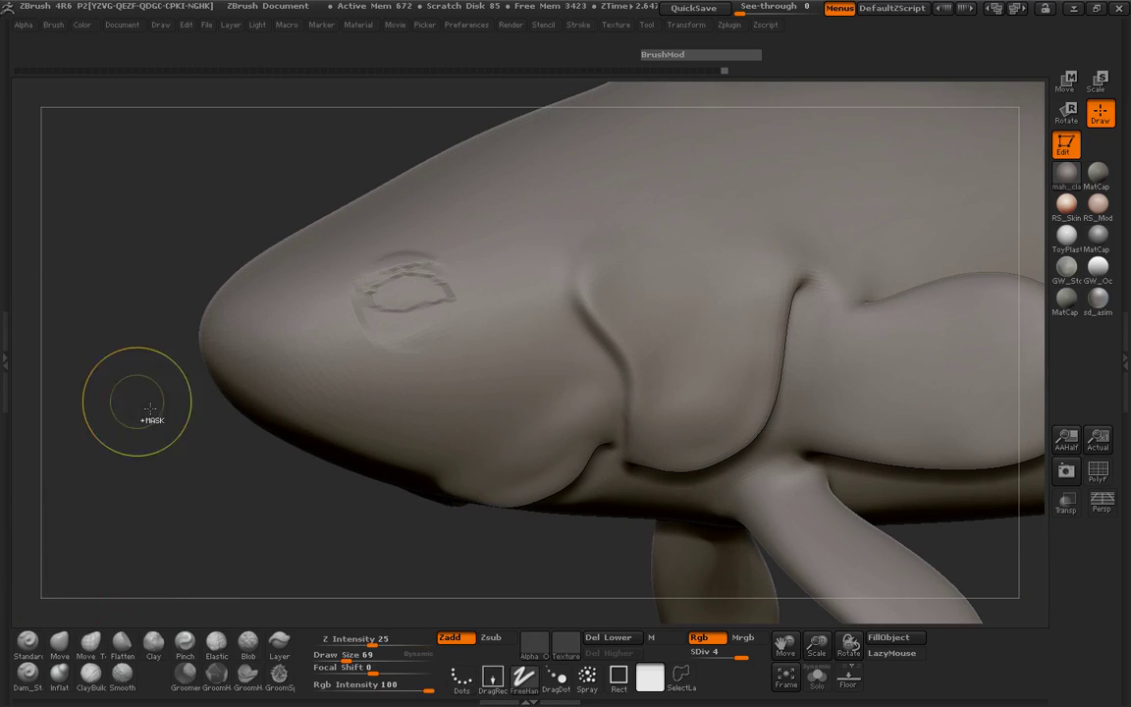
Carve the eye ring with Zsub, then sink it into a shallow socket with the Inflat brush at strength 4.
{"action": "left_click_drag", "start_coordinate": [147, 408], "coordinate": [375, 324], "text": "alt"}
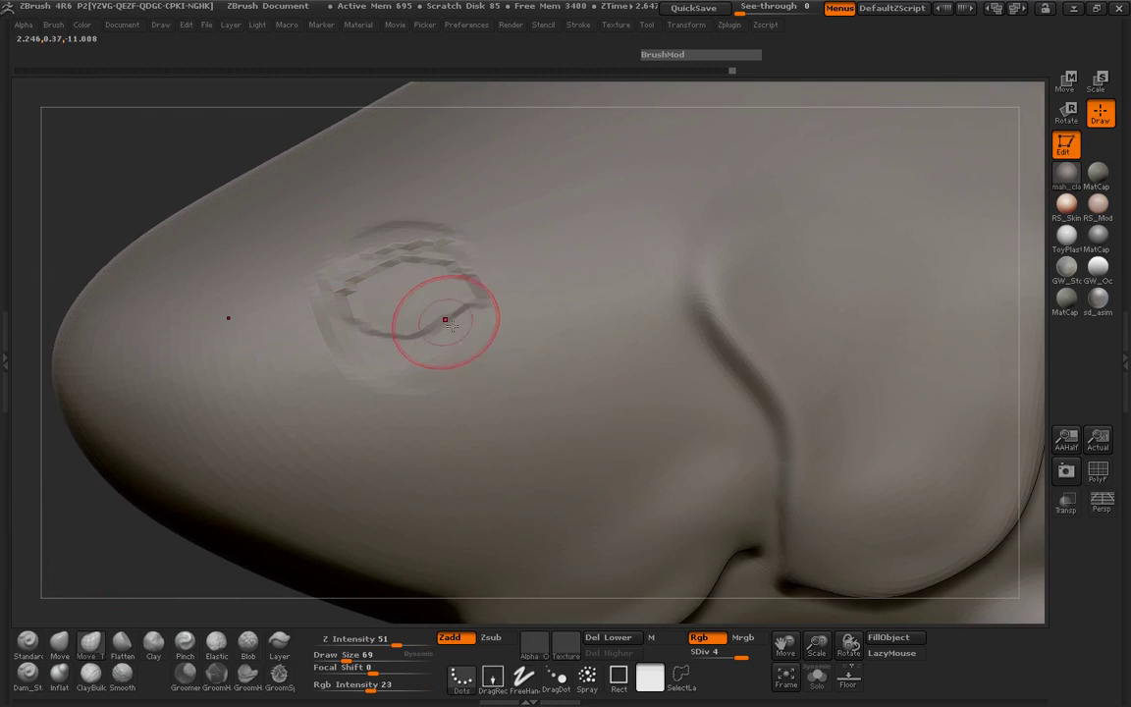
{"action": "mouse_move", "coordinate": [470, 324]}
{"action": "left_mouse_down"}
{"action": "mouse_move", "coordinate": [395, 344]}
{"action": "mouse_move", "coordinate": [480, 332]}
{"action": "left_mouse_up"}
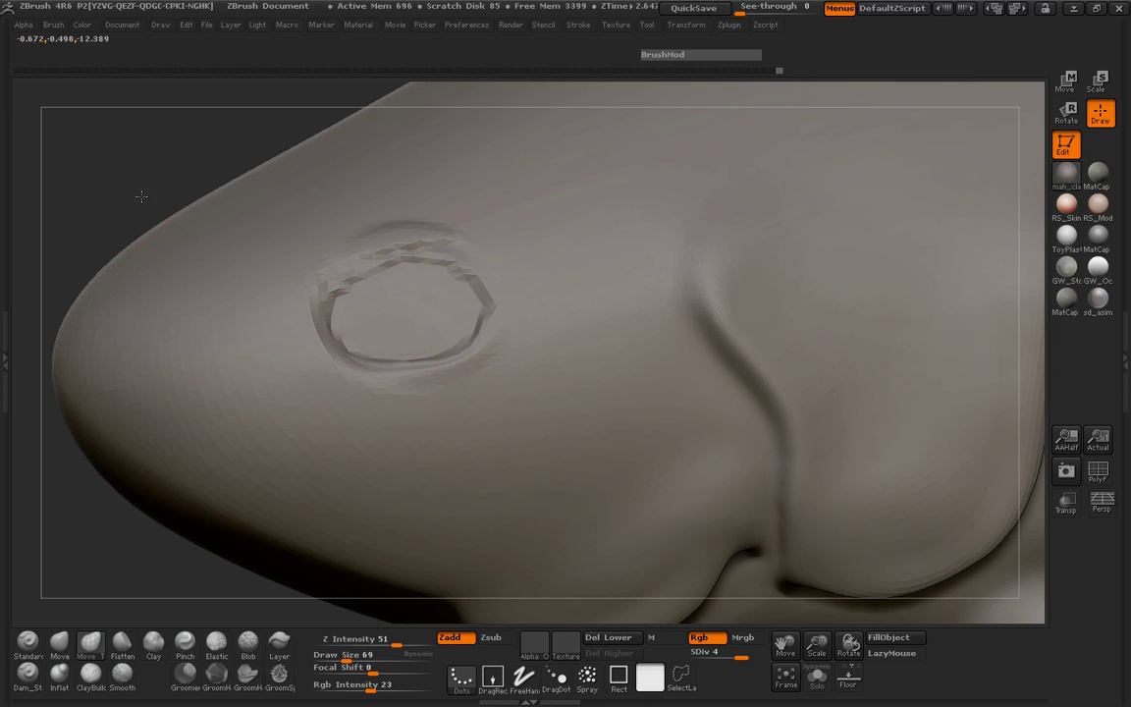
{"action": "mouse_move", "coordinate": [138, 194]}
{"action": "left_mouse_down"}
{"action": "mouse_move", "coordinate": [228, 190]}
{"action": "mouse_move", "coordinate": [151, 492]}
{"action": "left_mouse_up"}
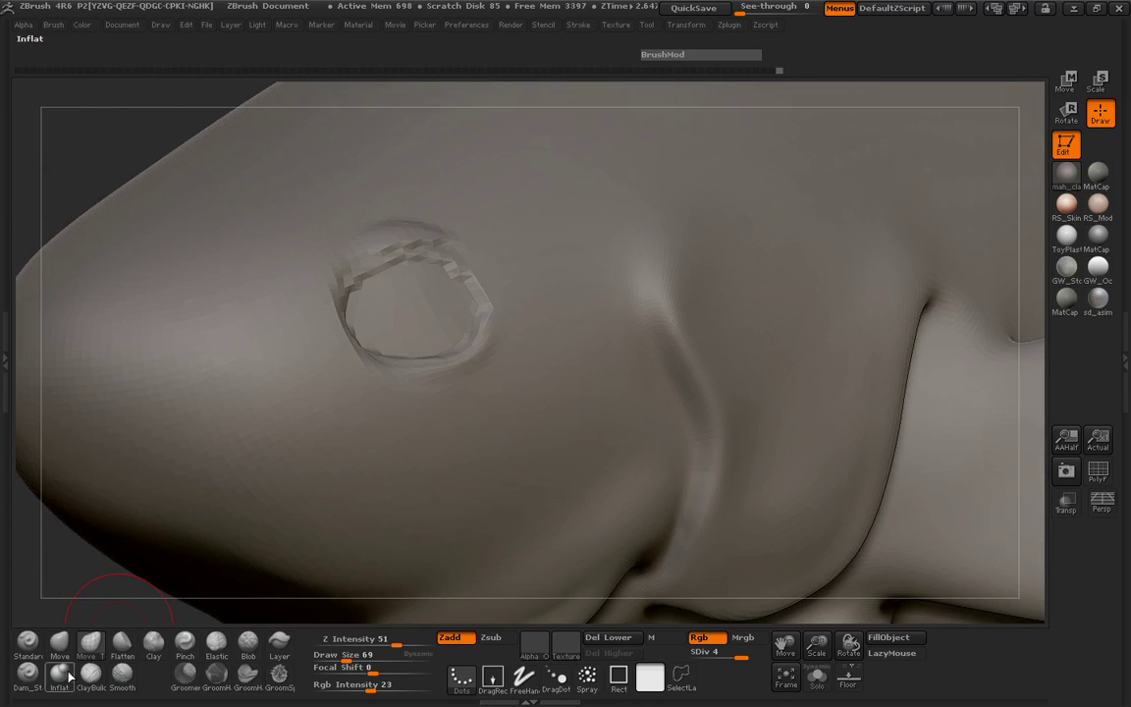
{"action": "left_click", "coordinate": [59, 673]}
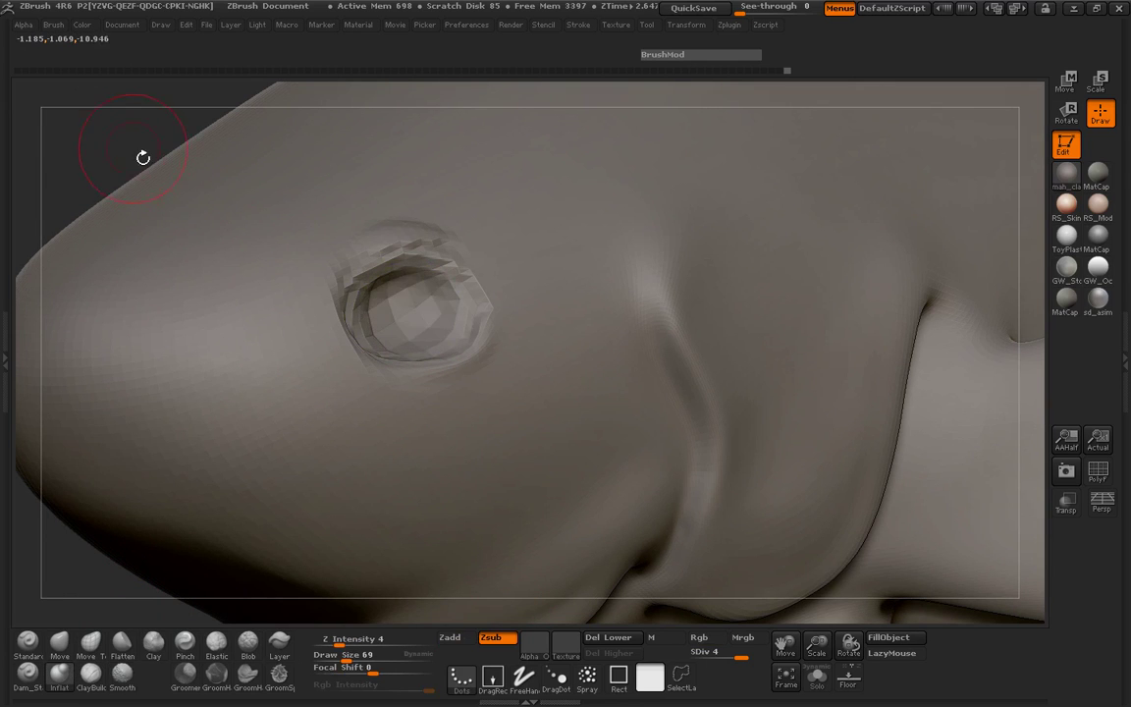
{"action": "mouse_move", "coordinate": [144, 156]}
{"action": "left_mouse_down"}
{"action": "mouse_move", "coordinate": [609, 222]}
{"action": "mouse_move", "coordinate": [708, 320]}
{"action": "mouse_move", "coordinate": [715, 190]}
{"action": "left_mouse_up"}
Append a Sphere3D subtool and turn on Transp so the sphere shows inside the fish body.
{"action": "left_click", "coordinate": [9, 262]}
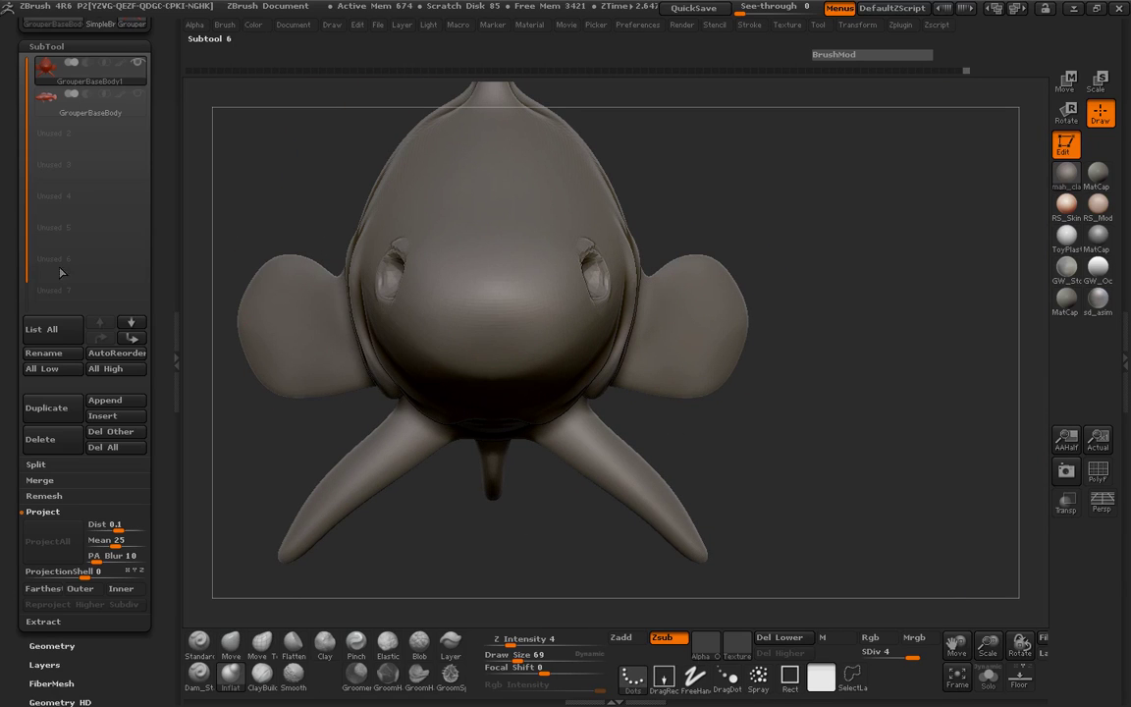
{"action": "left_click", "coordinate": [125, 402]}
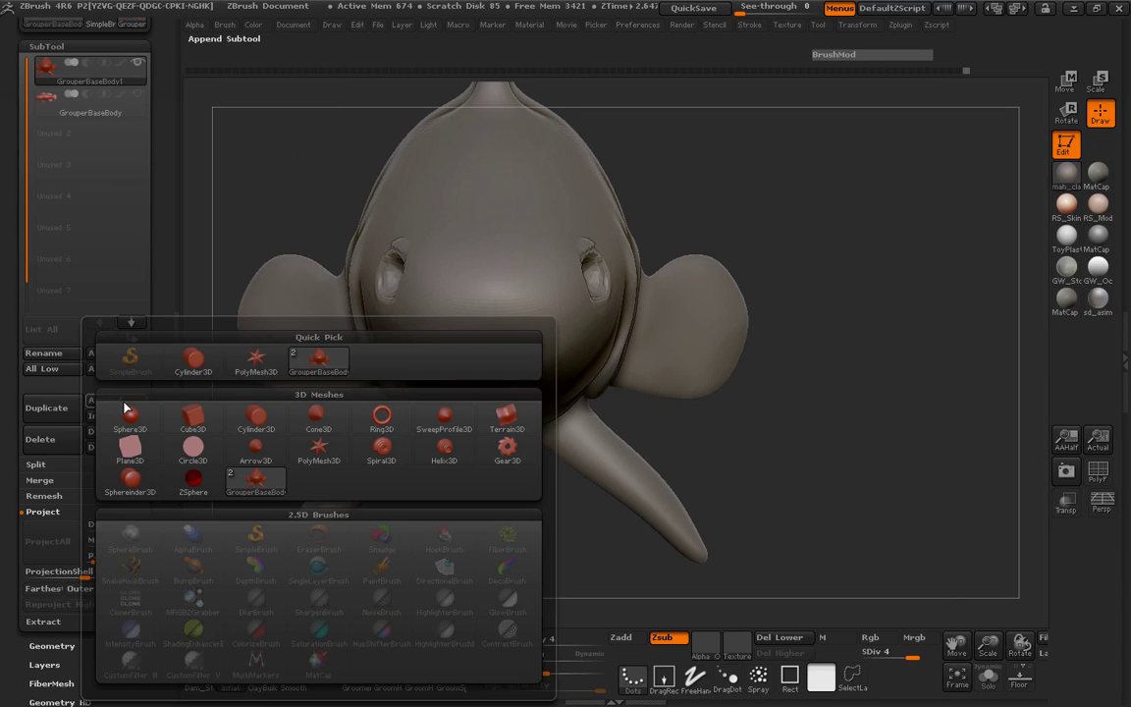
{"action": "left_click", "coordinate": [135, 230]}
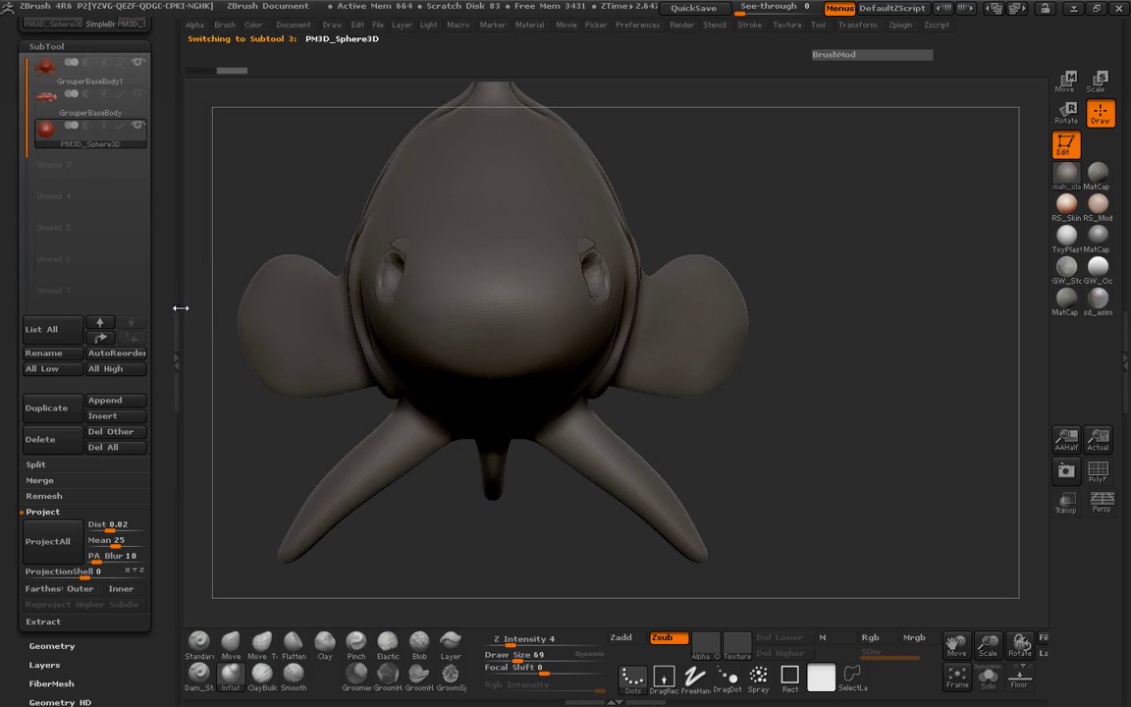
{"action": "left_click", "coordinate": [175, 281]}
{"action": "left_click", "coordinate": [1061, 505]}
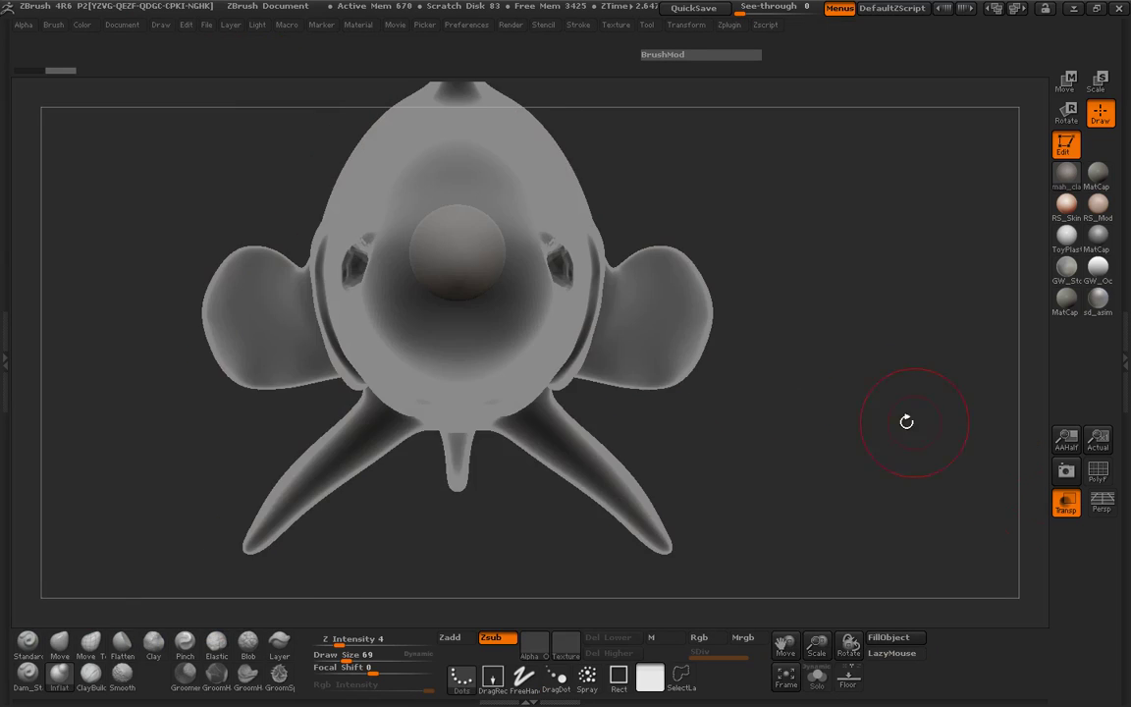
{"action": "left_click_drag", "start_coordinate": [913, 411], "coordinate": [845, 361]}
Move the Sphere3D along a transpose line forward into the fish's head.
{"action": "left_click", "coordinate": [1065, 82]}
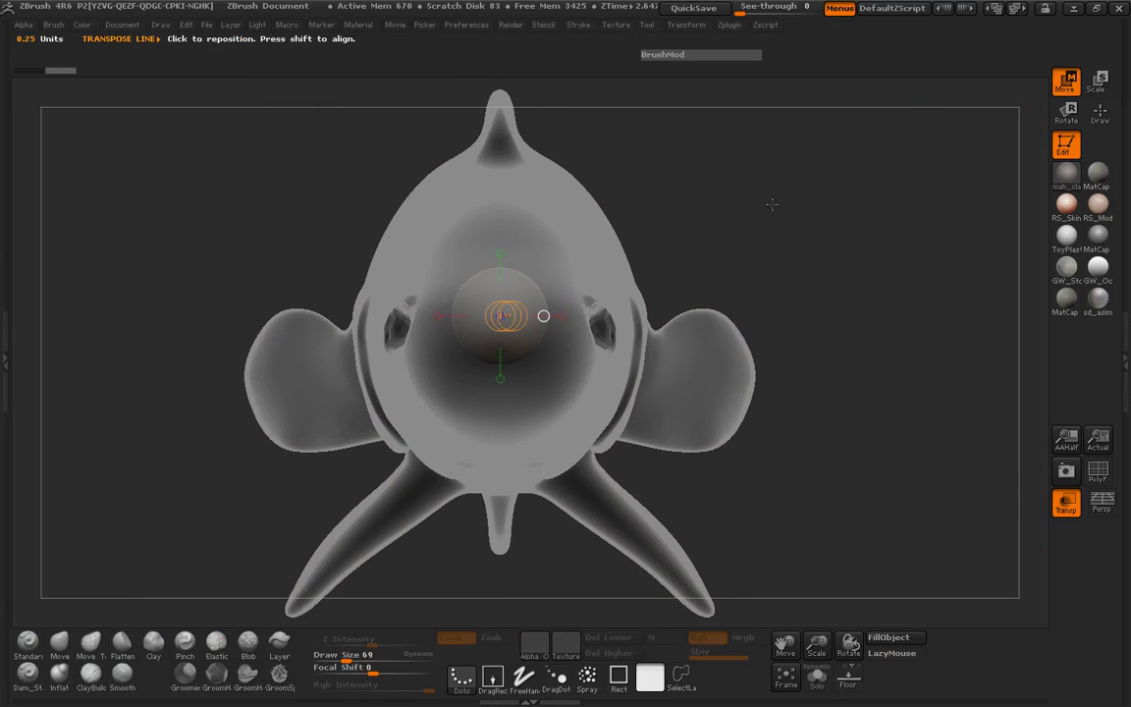
{"action": "left_click_drag", "start_coordinate": [498, 270], "coordinate": [499, 359]}
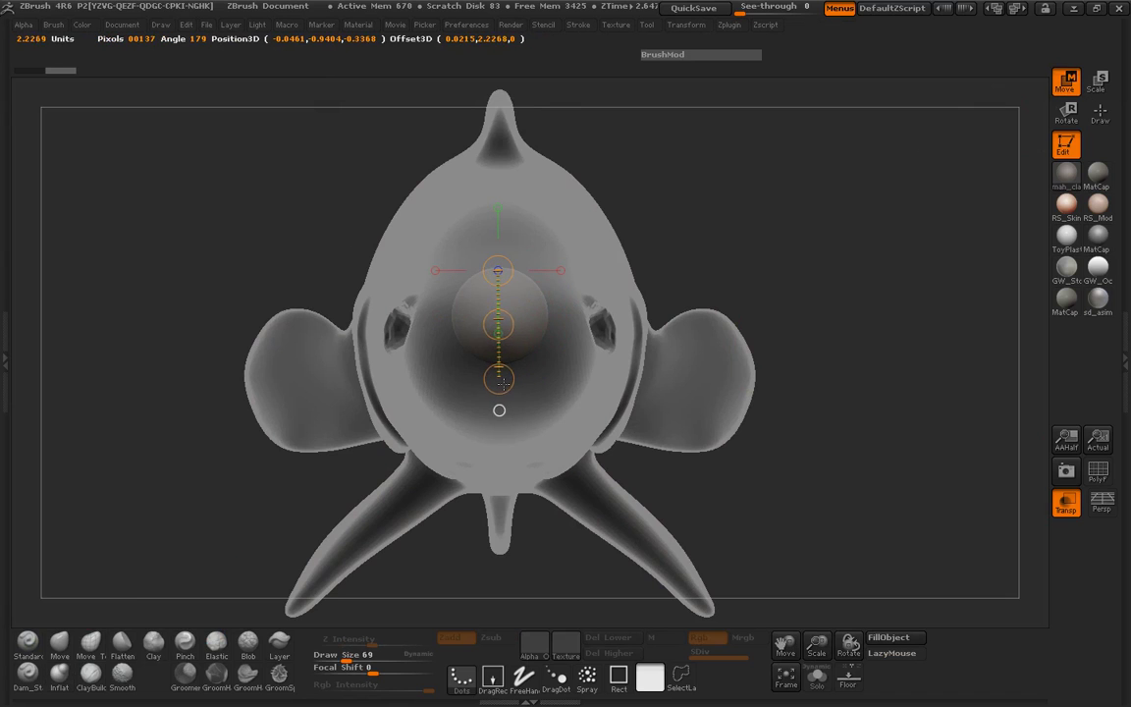
{"action": "left_click_drag", "start_coordinate": [499, 315], "coordinate": [650, 315]}
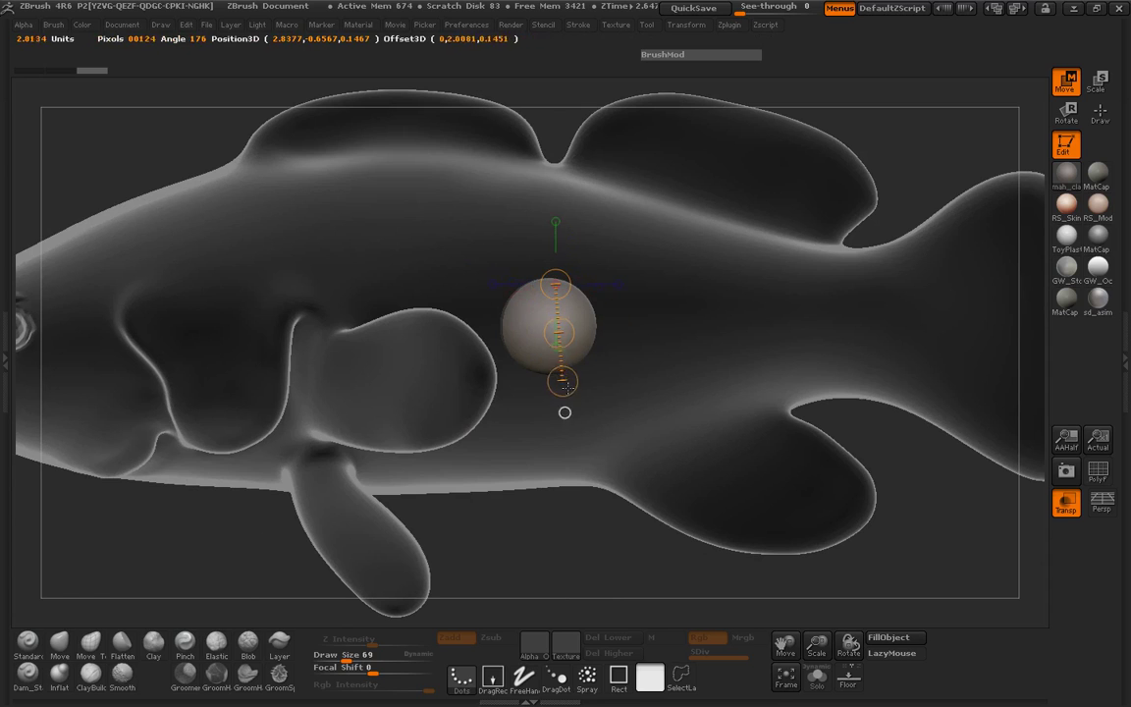
{"action": "mouse_move", "coordinate": [530, 324]}
{"action": "left_mouse_down"}
{"action": "mouse_move", "coordinate": [105, 334]}
{"action": "mouse_move", "coordinate": [467, 258]}
{"action": "mouse_move", "coordinate": [446, 351]}
{"action": "left_mouse_up"}
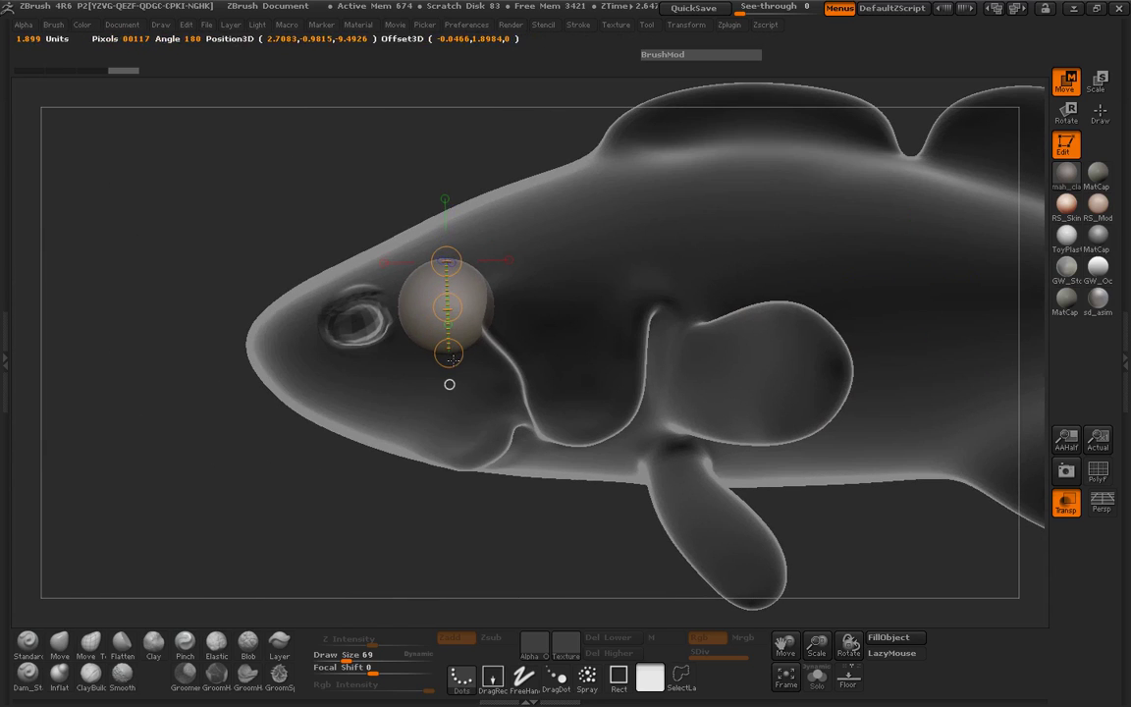
{"action": "mouse_move", "coordinate": [447, 305]}
{"action": "left_mouse_down"}
{"action": "mouse_move", "coordinate": [398, 319]}
{"action": "mouse_move", "coordinate": [368, 311]}
{"action": "left_mouse_up"}
{"action": "left_click_drag", "start_coordinate": [196, 302], "coordinate": [1012, 498], "text": "shift"}
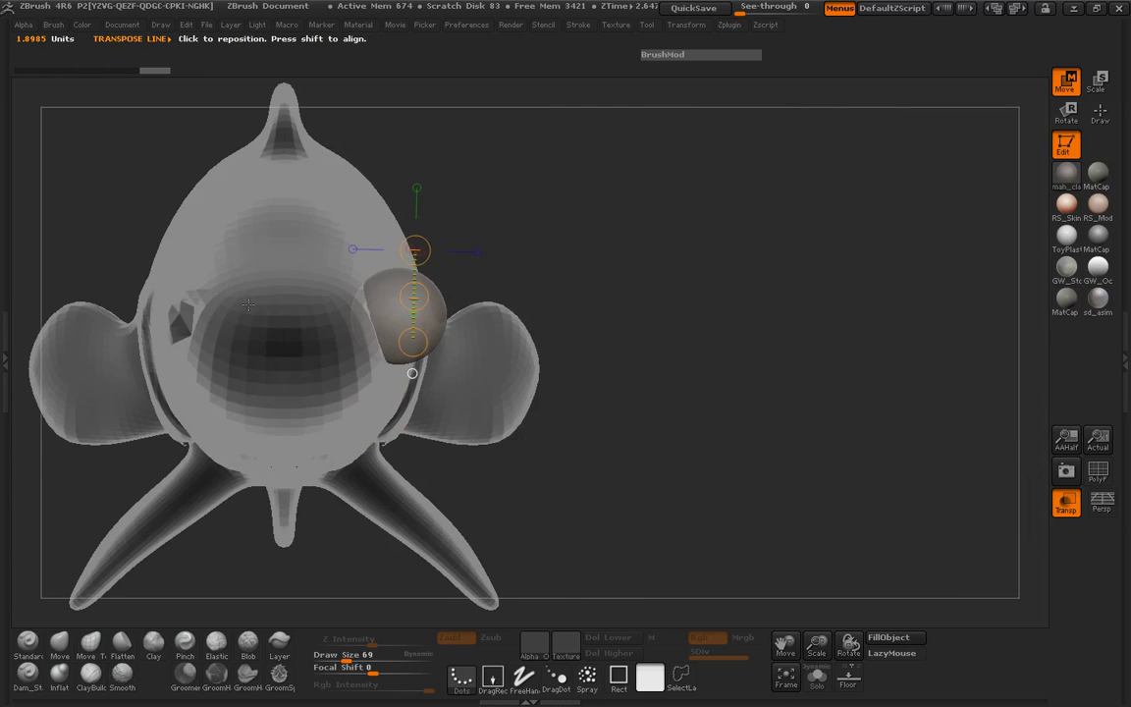
{"action": "left_click", "coordinate": [1067, 502]}
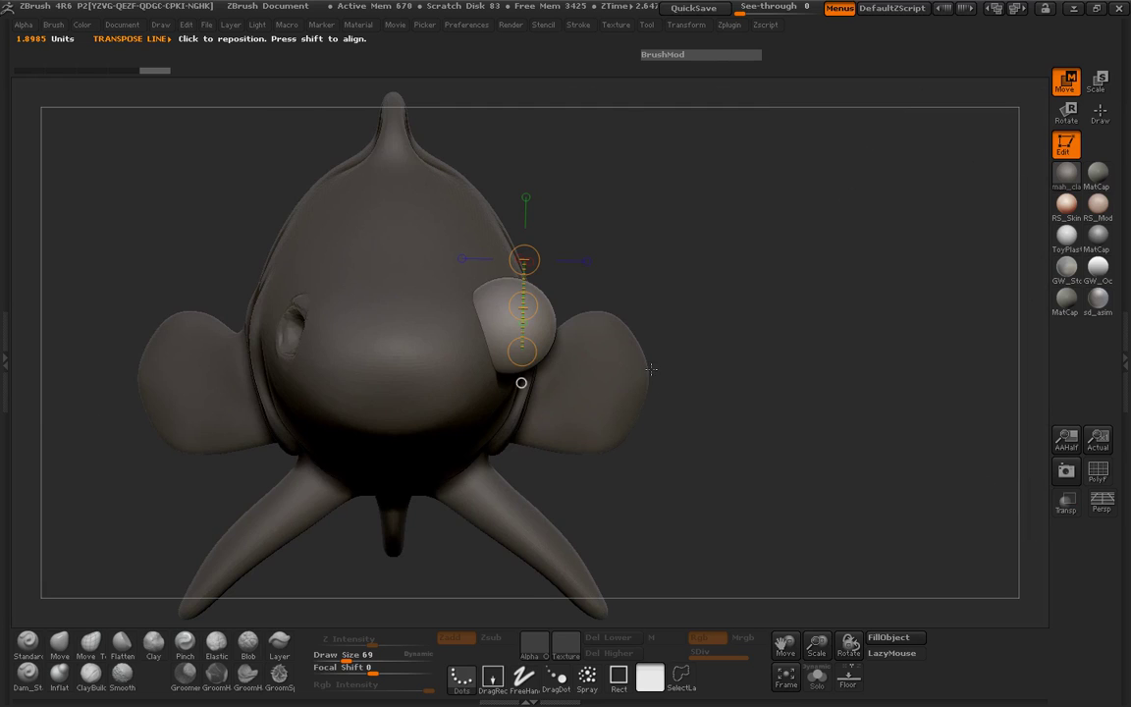
Nudge the sphere toward the eye socket and push it into the head.
{"action": "left_click_drag", "start_coordinate": [765, 421], "coordinate": [803, 391], "text": "alt"}
{"action": "left_click_drag", "start_coordinate": [458, 246], "coordinate": [458, 451], "text": "shift"}
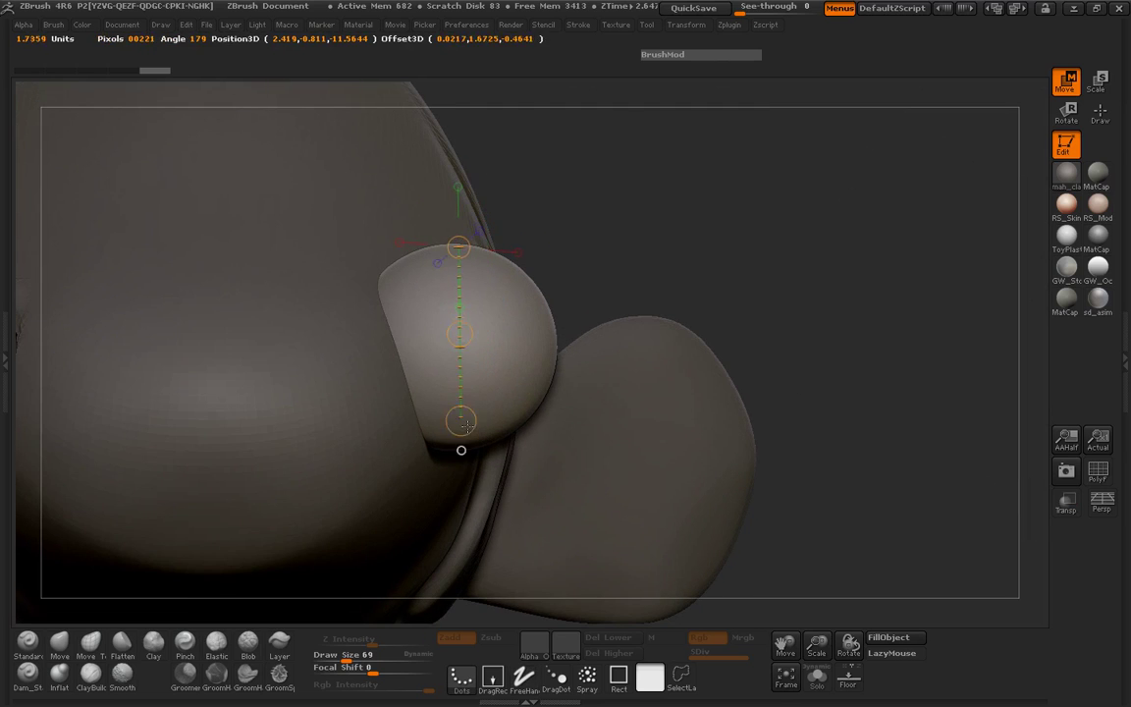
{"action": "left_click_drag", "start_coordinate": [459, 348], "coordinate": [428, 353]}
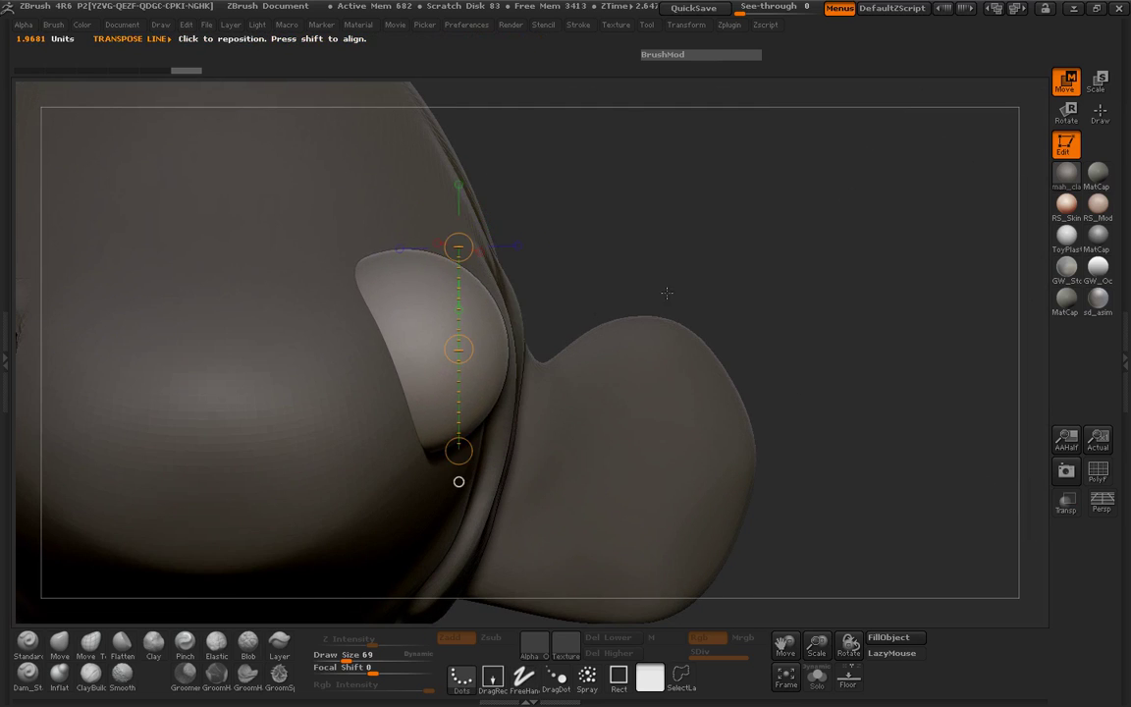
{"action": "left_click_drag", "start_coordinate": [834, 294], "coordinate": [503, 365], "text": "shift"}
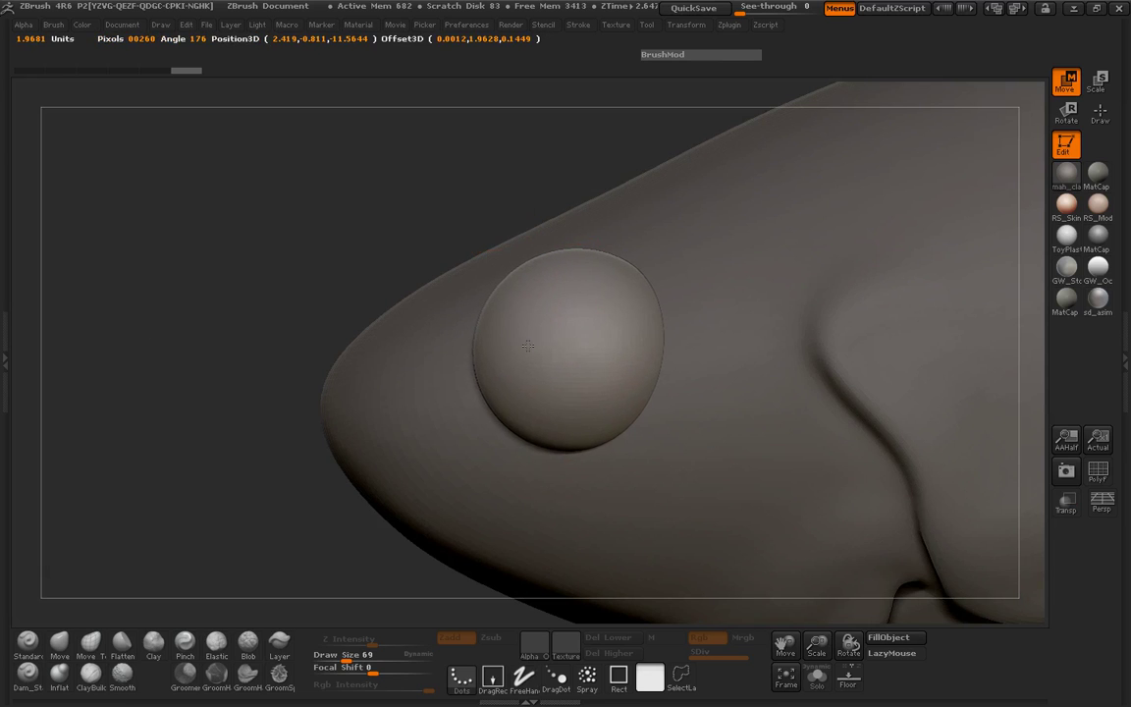
{"action": "left_click_drag", "start_coordinate": [628, 167], "coordinate": [362, 335]}
{"action": "mouse_move", "coordinate": [492, 349]}
{"action": "left_mouse_down"}
{"action": "mouse_move", "coordinate": [432, 372]}
{"action": "mouse_move", "coordinate": [555, 480]}
{"action": "left_mouse_up"}
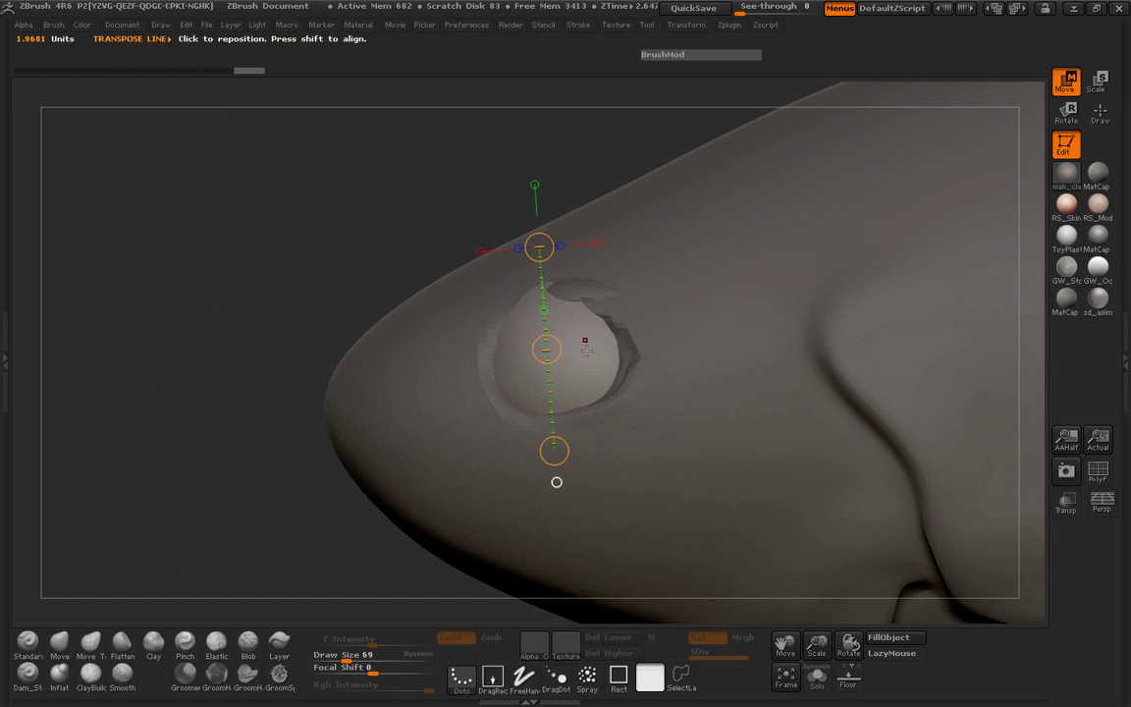
{"action": "left_click_drag", "start_coordinate": [537, 245], "coordinate": [553, 450]}
{"action": "left_click_drag", "start_coordinate": [287, 315], "coordinate": [937, 520]}
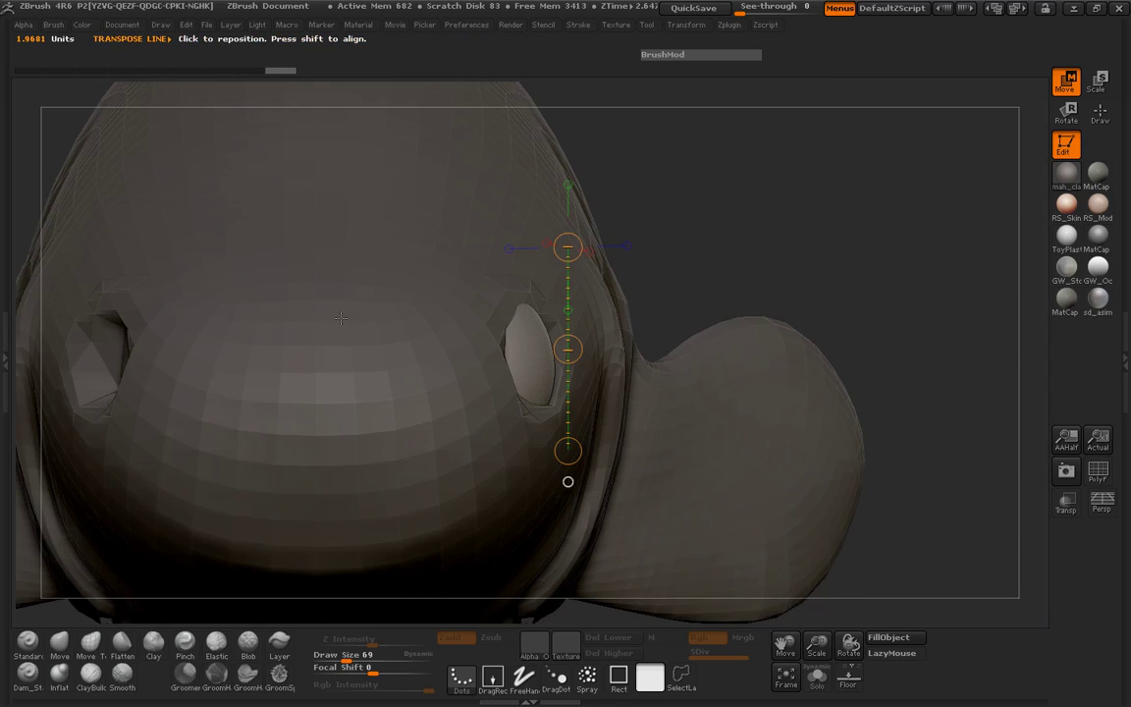
Scale the eye sphere down and move it into the right eye socket.
{"action": "left_click", "coordinate": [1064, 502]}
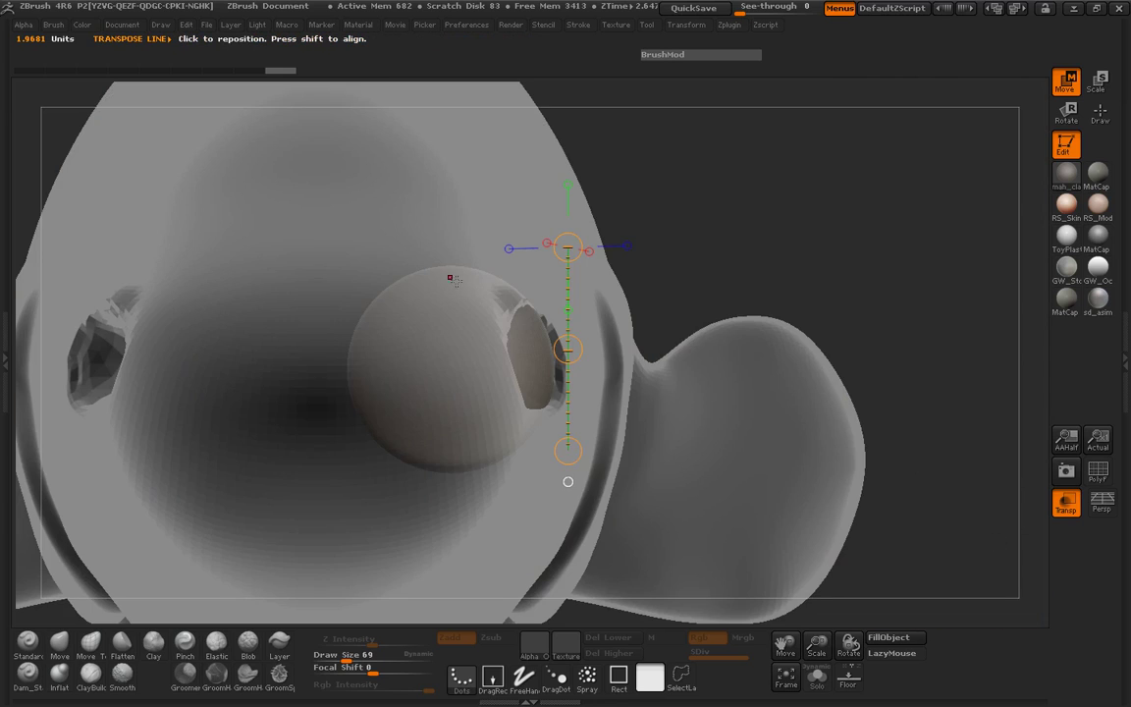
{"action": "left_click_drag", "start_coordinate": [447, 270], "coordinate": [447, 467], "text": "shift"}
{"action": "key", "text": "e"}
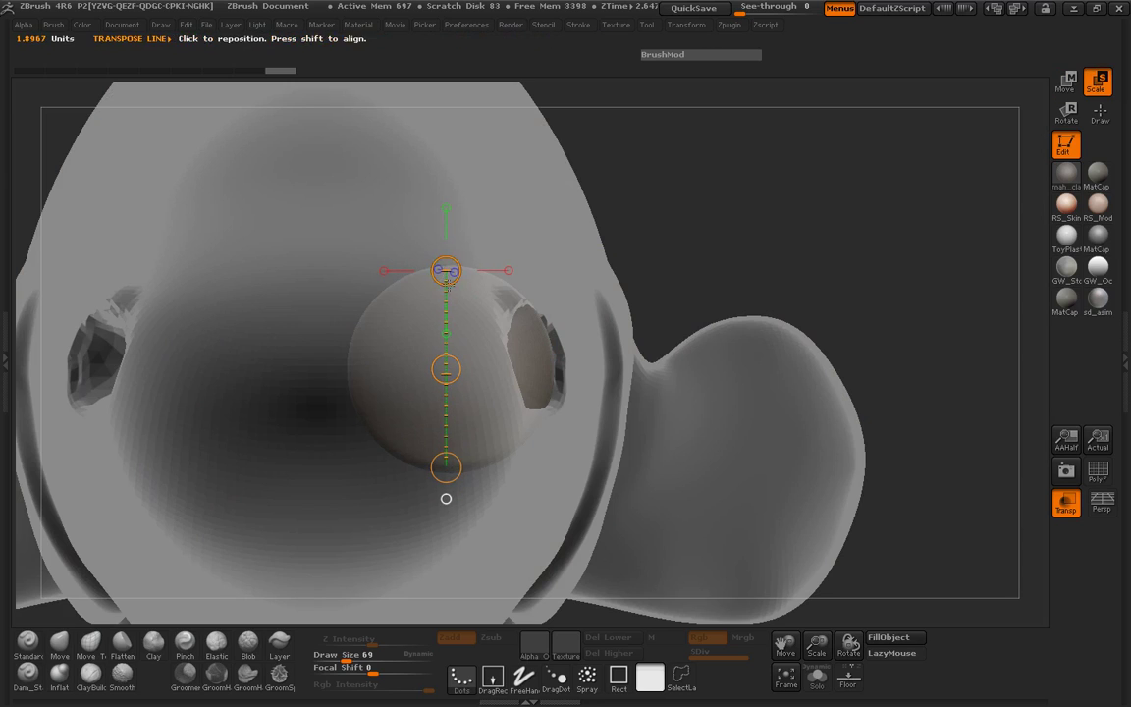
{"action": "left_click_drag", "start_coordinate": [447, 270], "coordinate": [444, 432]}
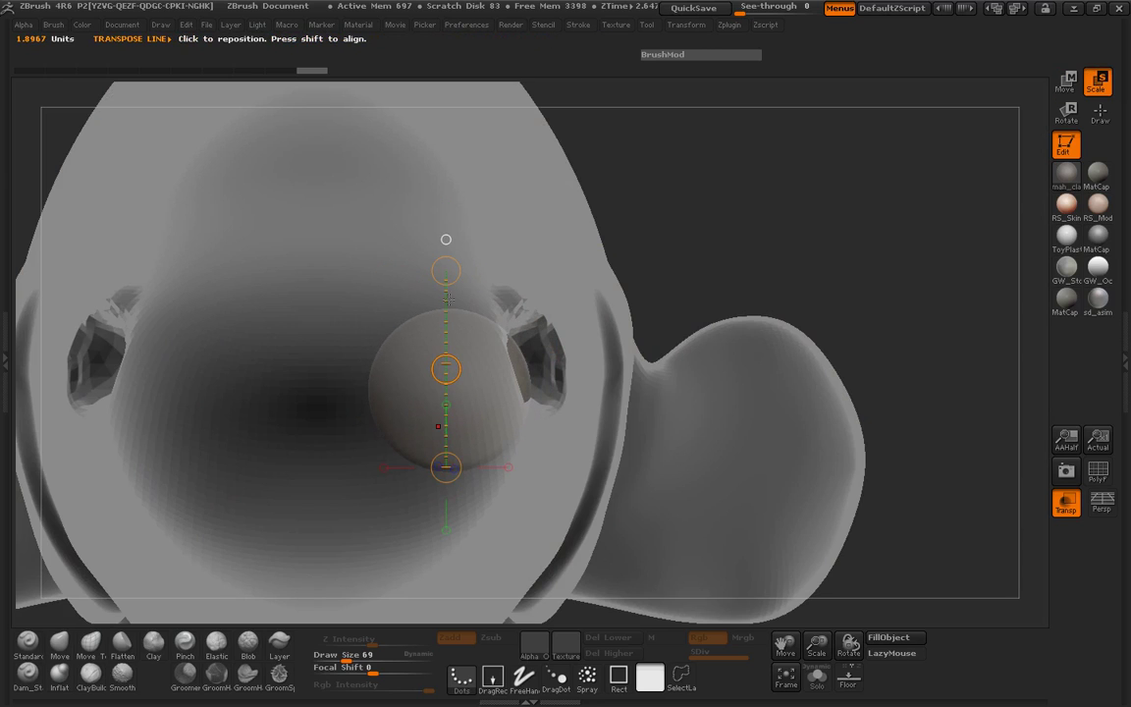
{"action": "key", "text": "w"}
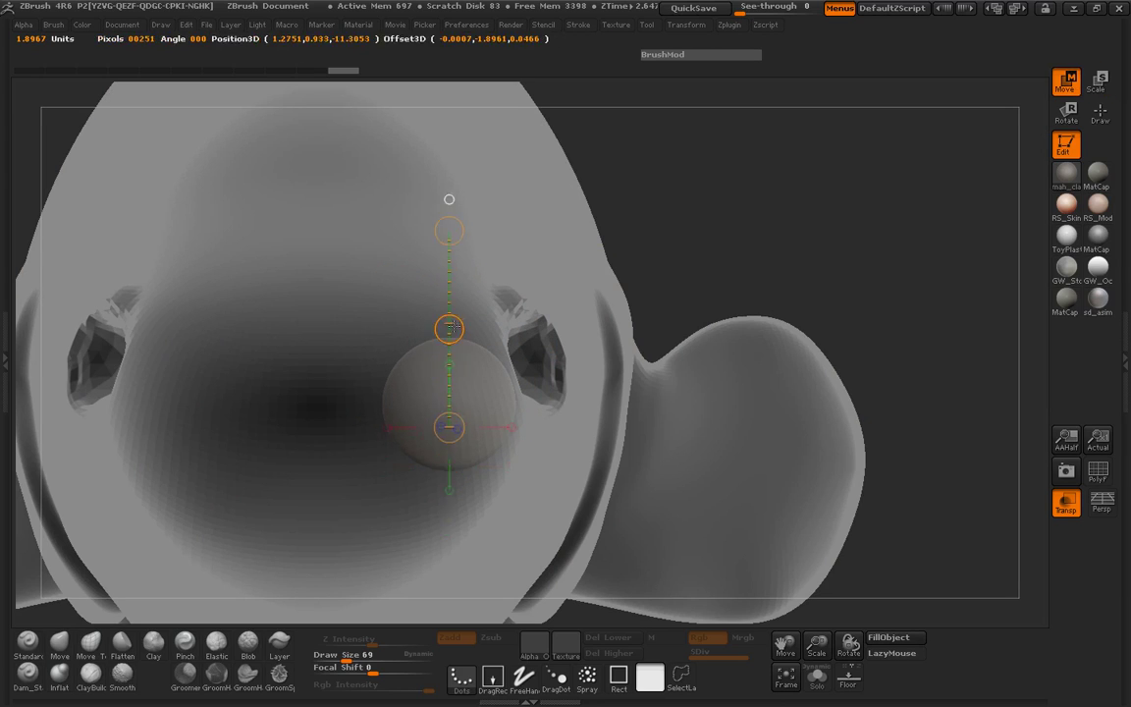
{"action": "mouse_move", "coordinate": [449, 328]}
{"action": "left_mouse_down"}
{"action": "mouse_move", "coordinate": [543, 295]}
{"action": "mouse_move", "coordinate": [905, 434]}
{"action": "left_mouse_up"}
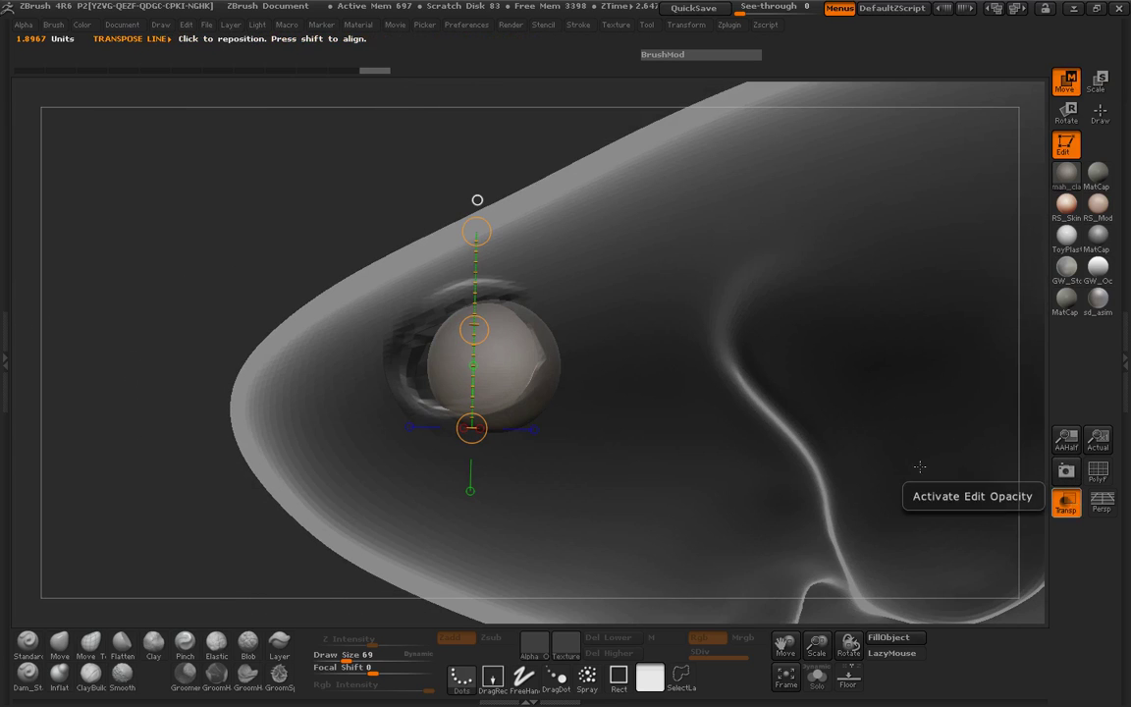
Fine-tune the eyeball's position in the socket, then return to Draw mode facing the head.
{"action": "left_click", "coordinate": [1066, 501]}
{"action": "mouse_move", "coordinate": [473, 330]}
{"action": "left_mouse_down"}
{"action": "mouse_move", "coordinate": [329, 337]}
{"action": "mouse_move", "coordinate": [455, 348]}
{"action": "left_mouse_up"}
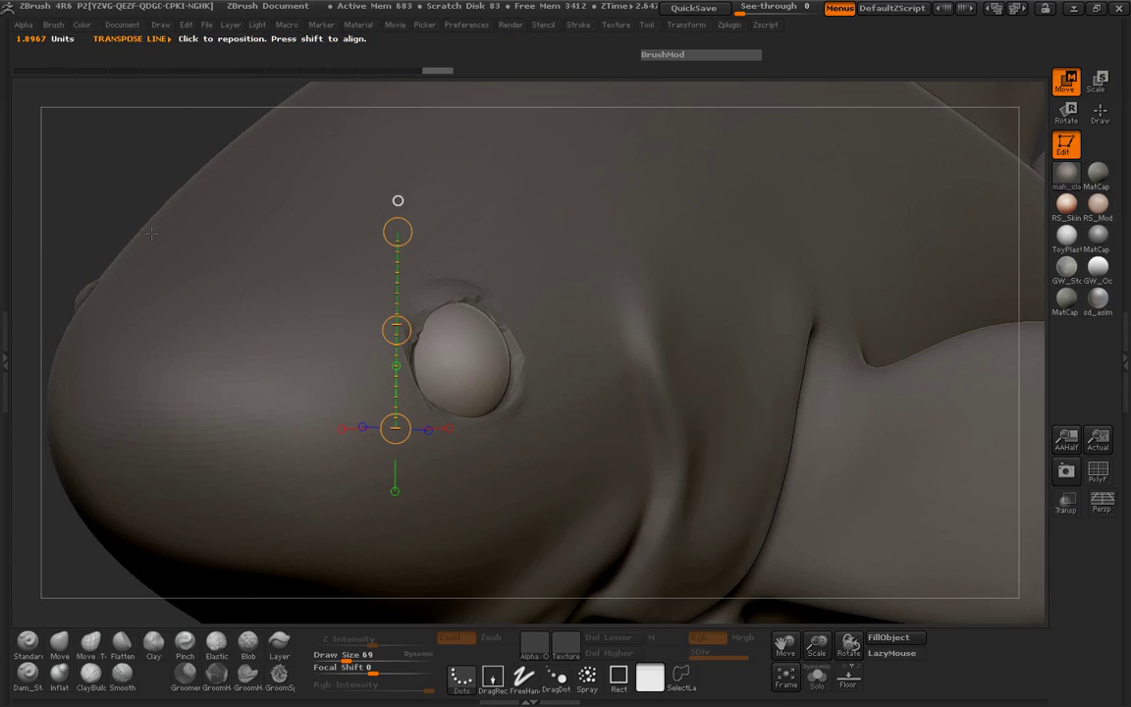
{"action": "left_click_drag", "start_coordinate": [151, 233], "coordinate": [459, 324]}
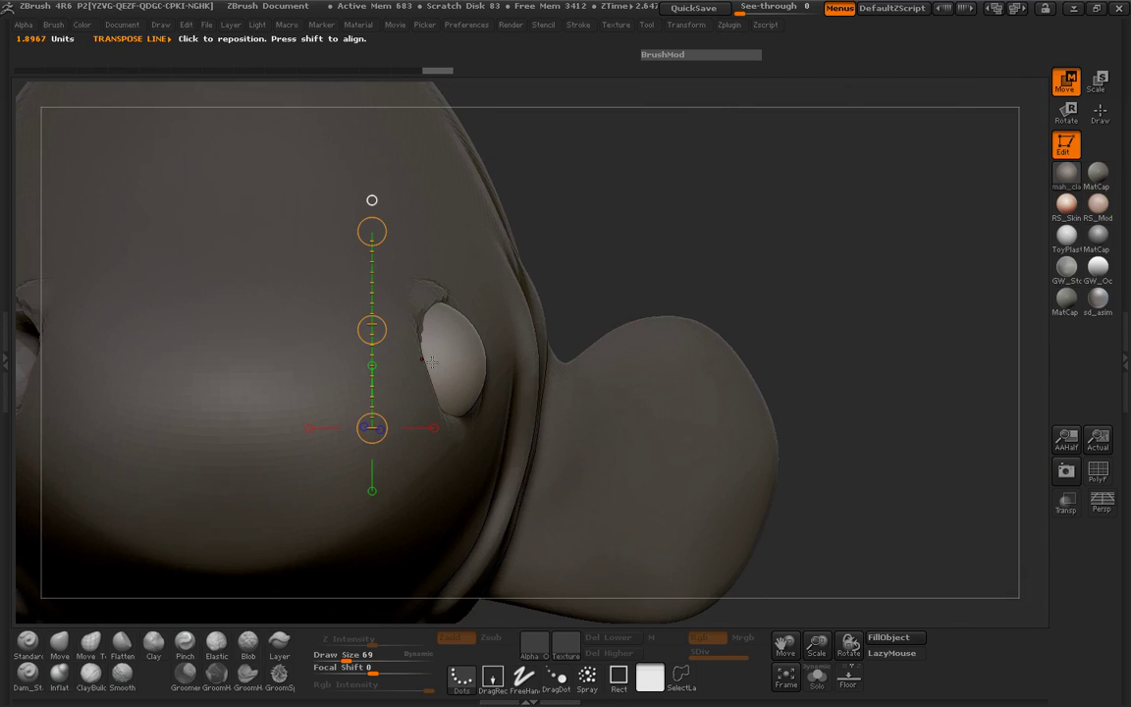
{"action": "mouse_move", "coordinate": [377, 349]}
{"action": "left_mouse_down"}
{"action": "mouse_move", "coordinate": [378, 336]}
{"action": "mouse_move", "coordinate": [462, 324]}
{"action": "mouse_move", "coordinate": [467, 335]}
{"action": "left_mouse_up"}
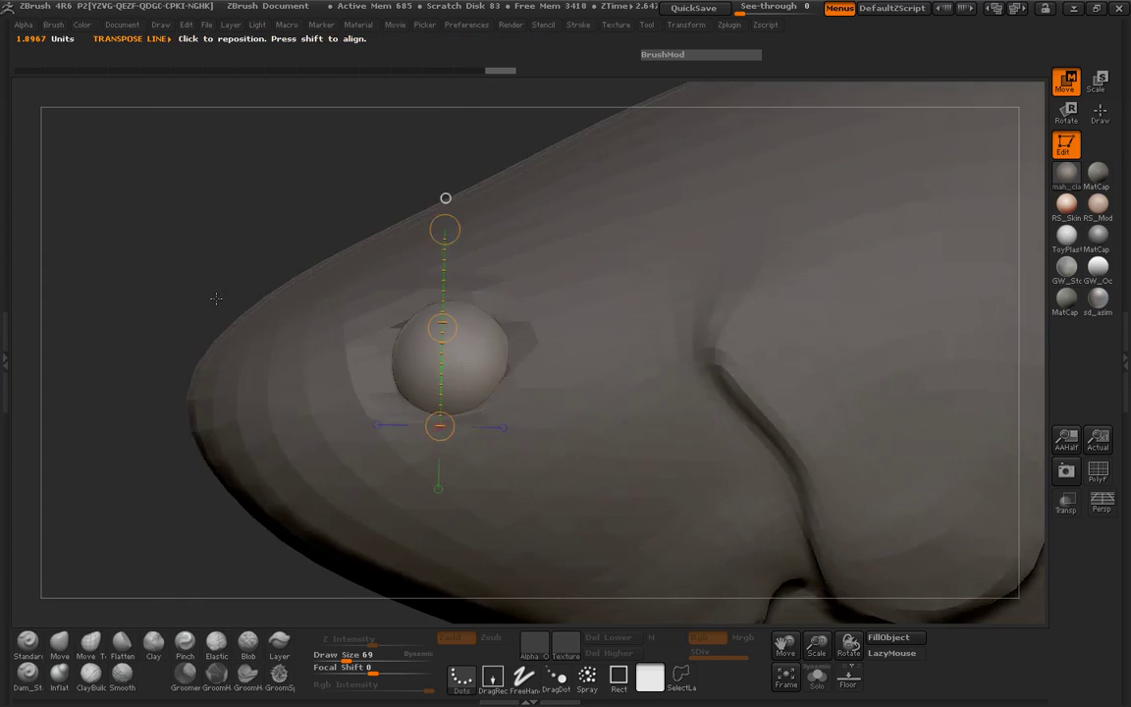
{"action": "left_click_drag", "start_coordinate": [451, 196], "coordinate": [694, 261]}
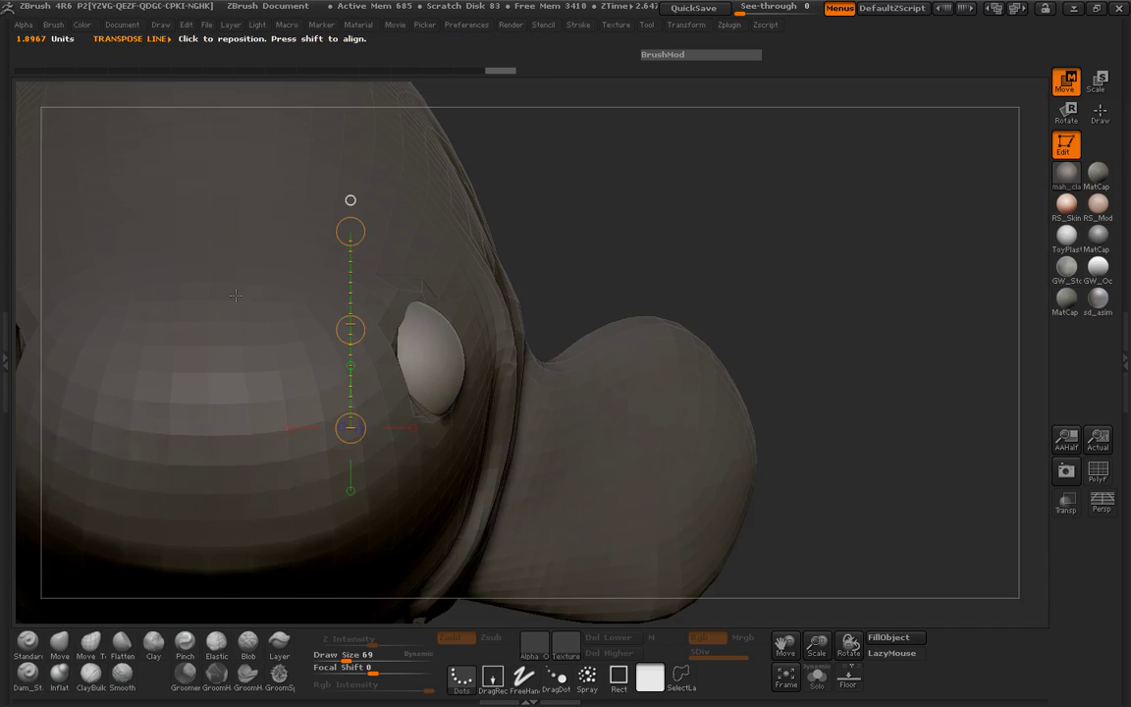
{"action": "left_click", "coordinate": [1100, 114]}
{"action": "left_click_drag", "start_coordinate": [803, 220], "coordinate": [96, 262]}
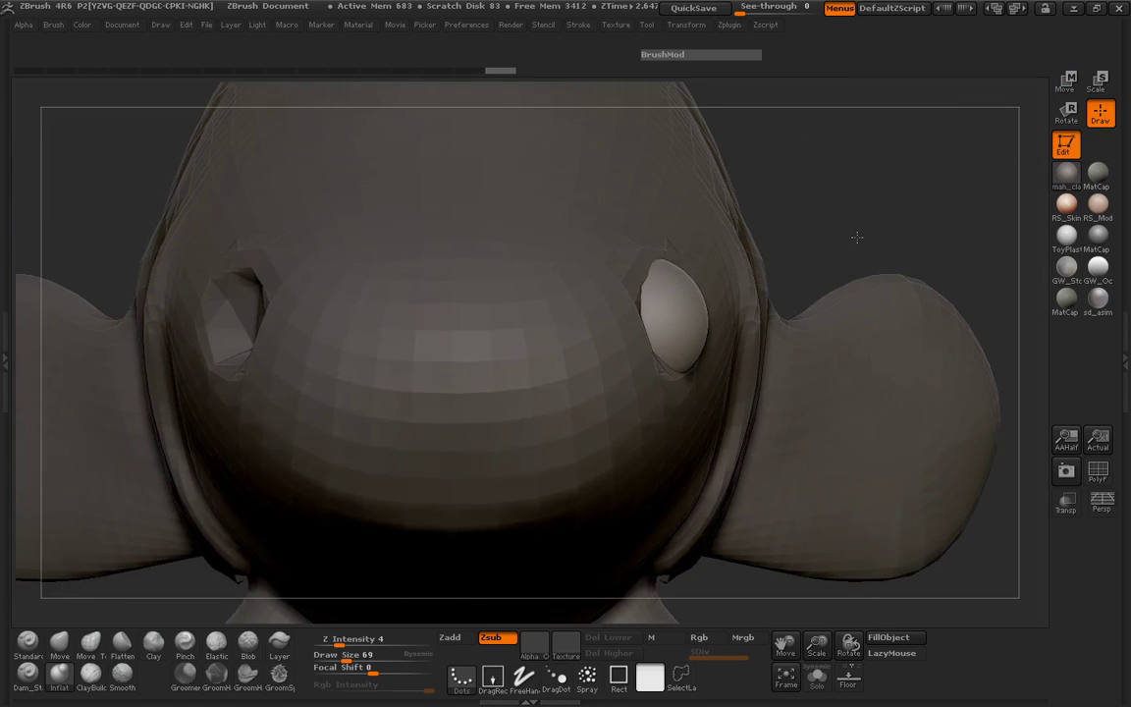
Make GrouperBaseBody1 the active subtool.
{"action": "left_click", "coordinate": [17, 255]}
{"action": "left_click", "coordinate": [42, 75]}
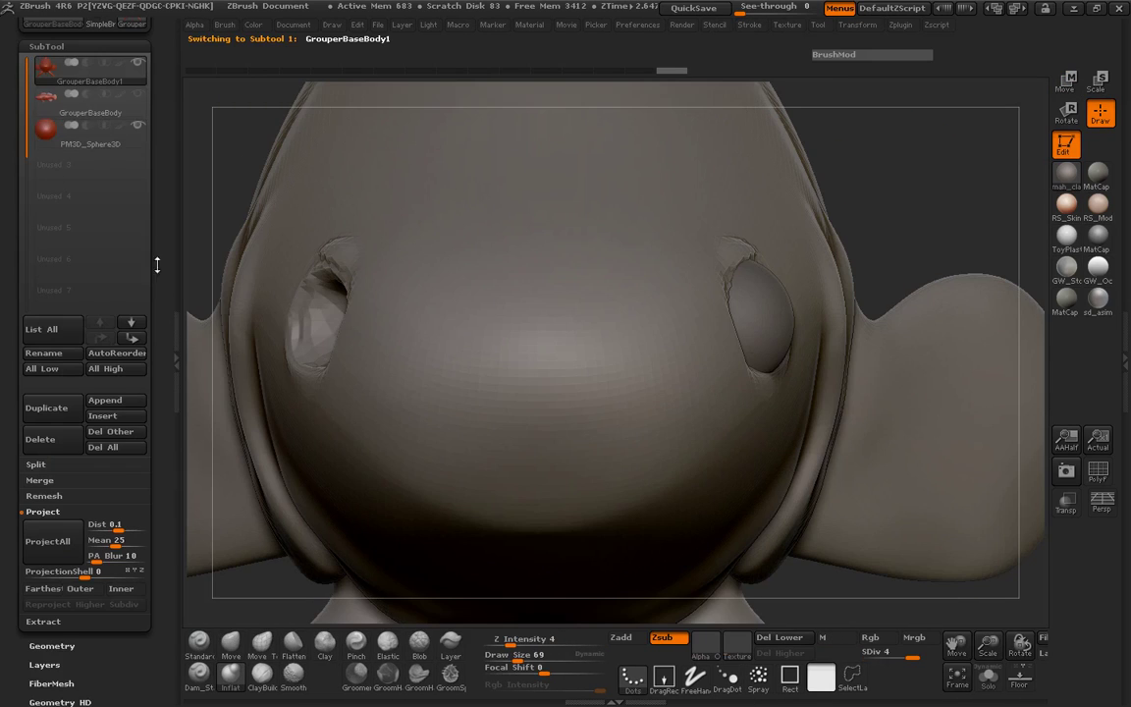
{"action": "left_click", "coordinate": [184, 317]}
{"action": "left_click_drag", "start_coordinate": [861, 181], "coordinate": [824, 338]}
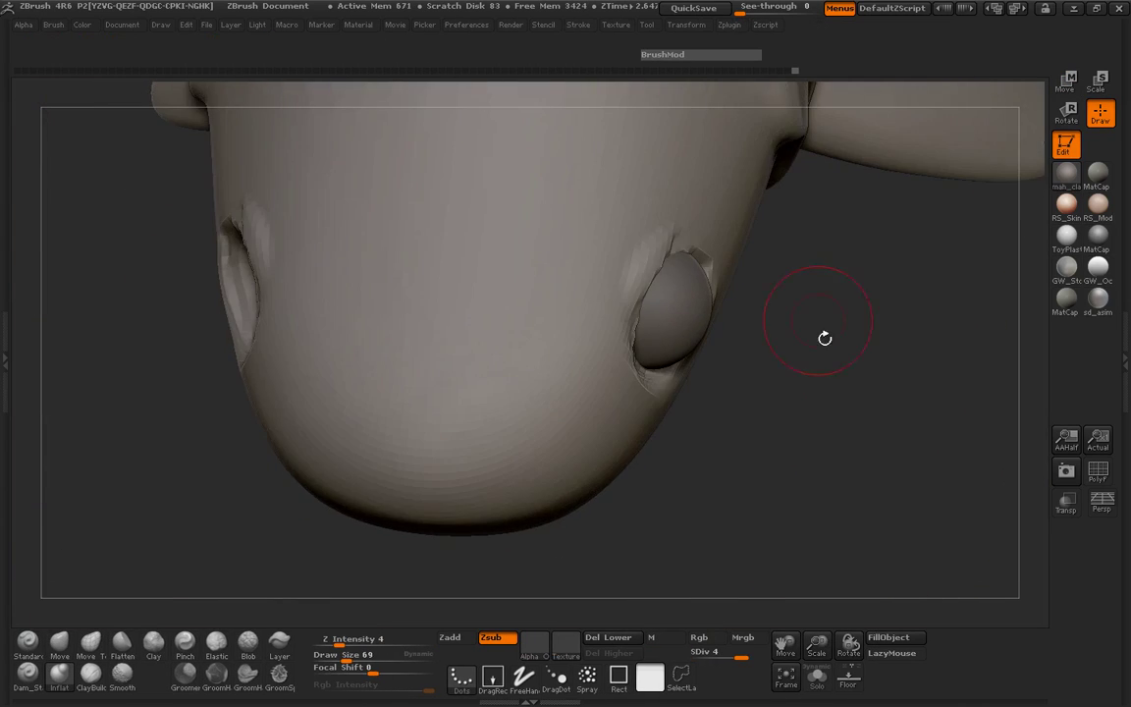
Reshape both side fins symmetrically with the Move Topological brush, enlarged to size 179.
{"action": "left_click", "coordinate": [89, 643]}
{"action": "left_click_drag", "start_coordinate": [176, 549], "coordinate": [526, 378]}
{"action": "key", "text": "space"}
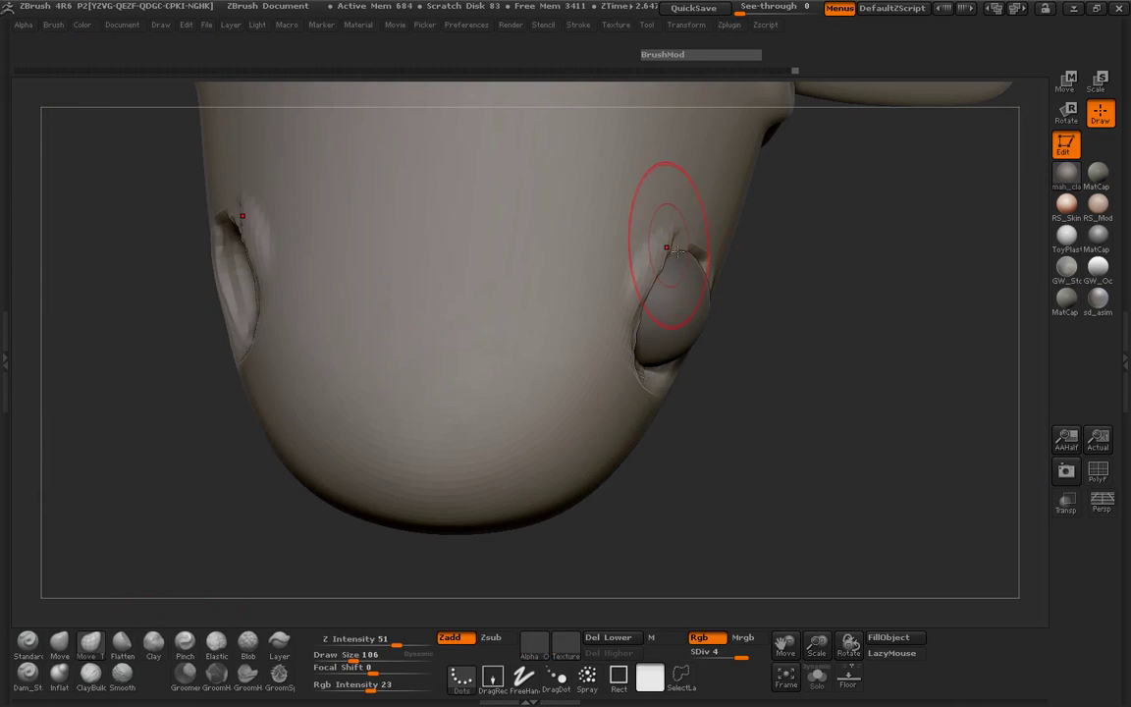
{"action": "left_click_drag", "start_coordinate": [677, 251], "coordinate": [690, 255]}
{"action": "mouse_move", "coordinate": [634, 378]}
{"action": "left_mouse_down"}
{"action": "mouse_move", "coordinate": [613, 381]}
{"action": "mouse_move", "coordinate": [653, 345]}
{"action": "left_mouse_up"}
{"action": "key", "text": "space"}
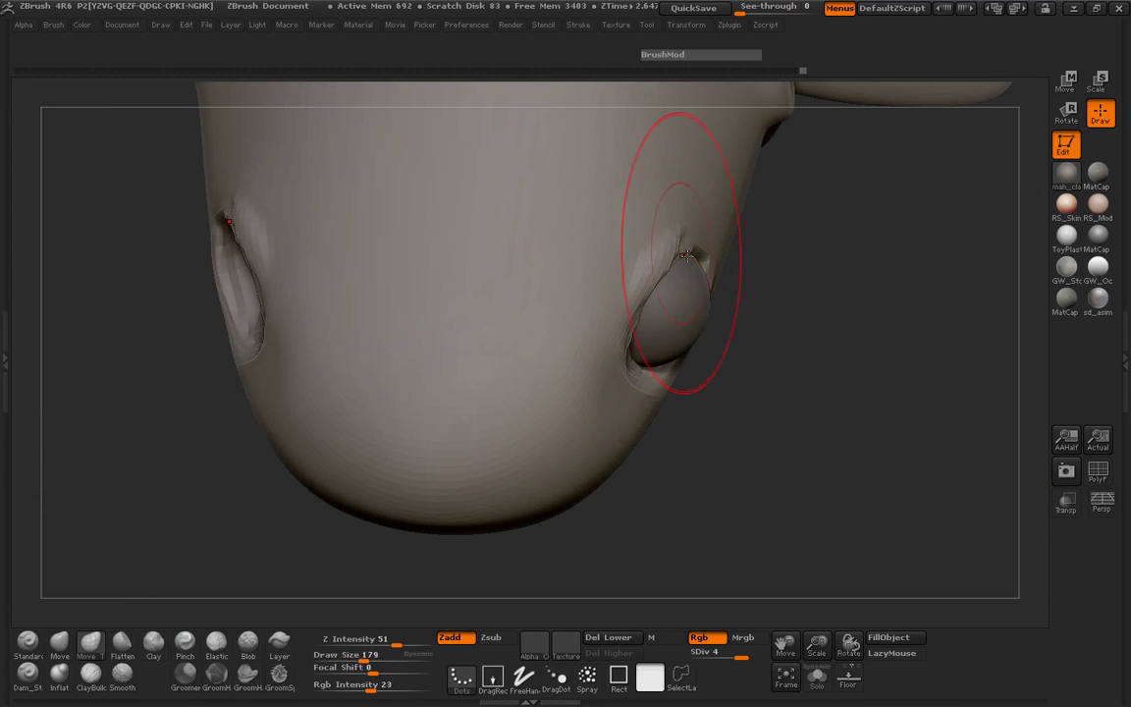
{"action": "left_click_drag", "start_coordinate": [707, 252], "coordinate": [708, 268]}
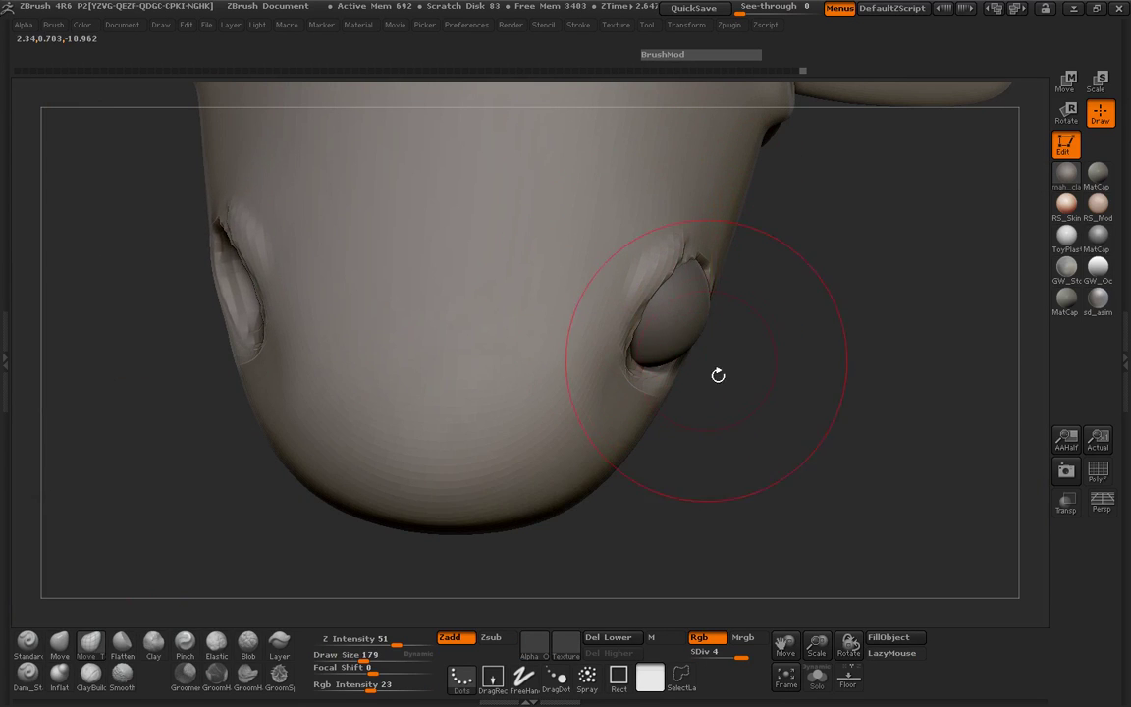
{"action": "mouse_move", "coordinate": [717, 375]}
{"action": "left_mouse_down"}
{"action": "mouse_move", "coordinate": [635, 395]}
{"action": "mouse_move", "coordinate": [462, 350]}
{"action": "mouse_move", "coordinate": [454, 374]}
{"action": "mouse_move", "coordinate": [471, 384]}
{"action": "left_mouse_up"}
Reshape the left and upper eye-socket rim at brush size 135, then reduce the brush to 101.
{"action": "key", "text": "space"}
{"action": "left_click_drag", "start_coordinate": [756, 396], "coordinate": [726, 396]}
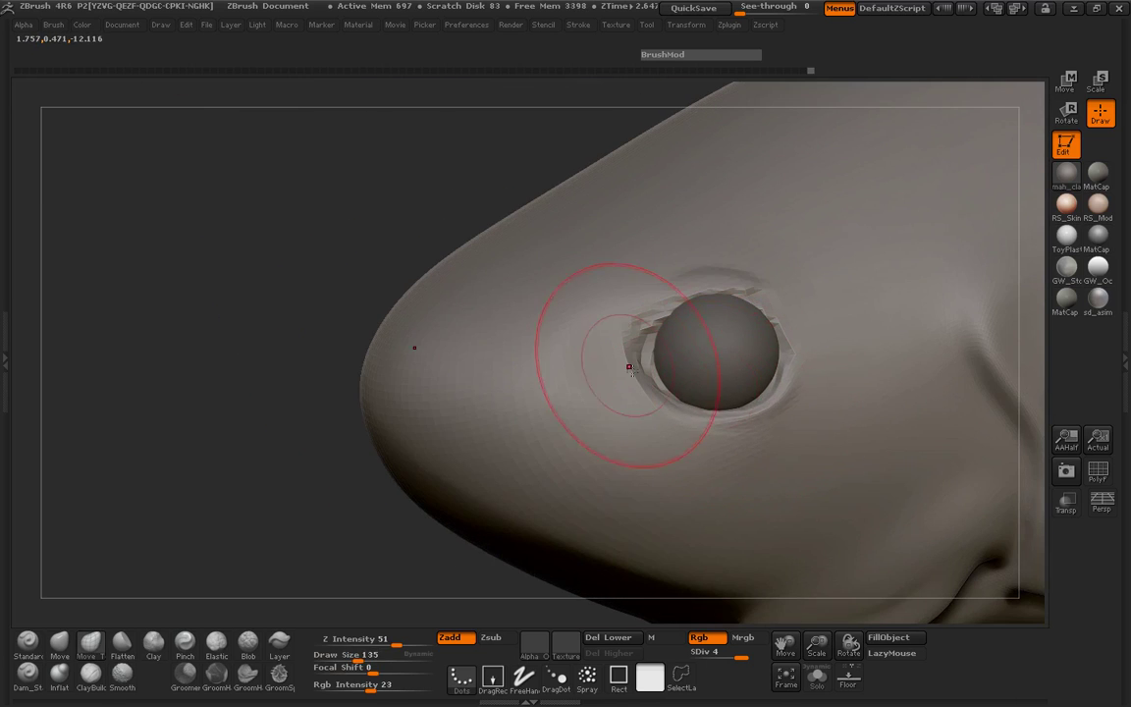
{"action": "left_click_drag", "start_coordinate": [629, 366], "coordinate": [652, 369]}
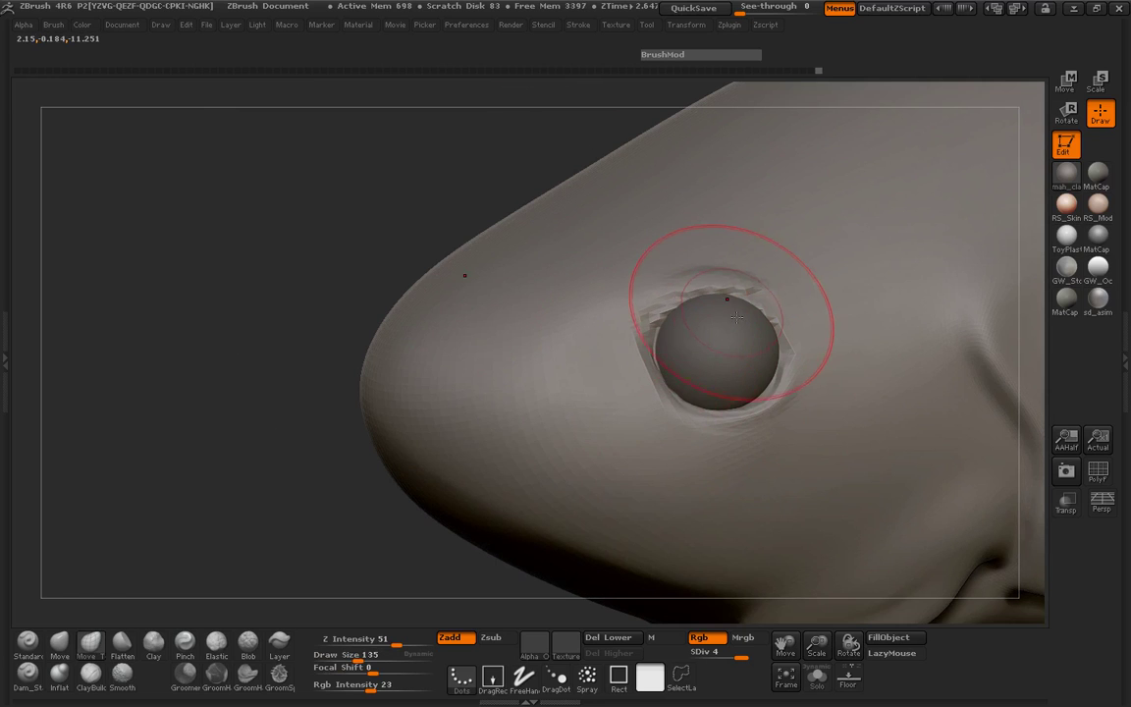
{"action": "left_click_drag", "start_coordinate": [736, 316], "coordinate": [653, 267]}
{"action": "left_click_drag", "start_coordinate": [756, 253], "coordinate": [715, 305]}
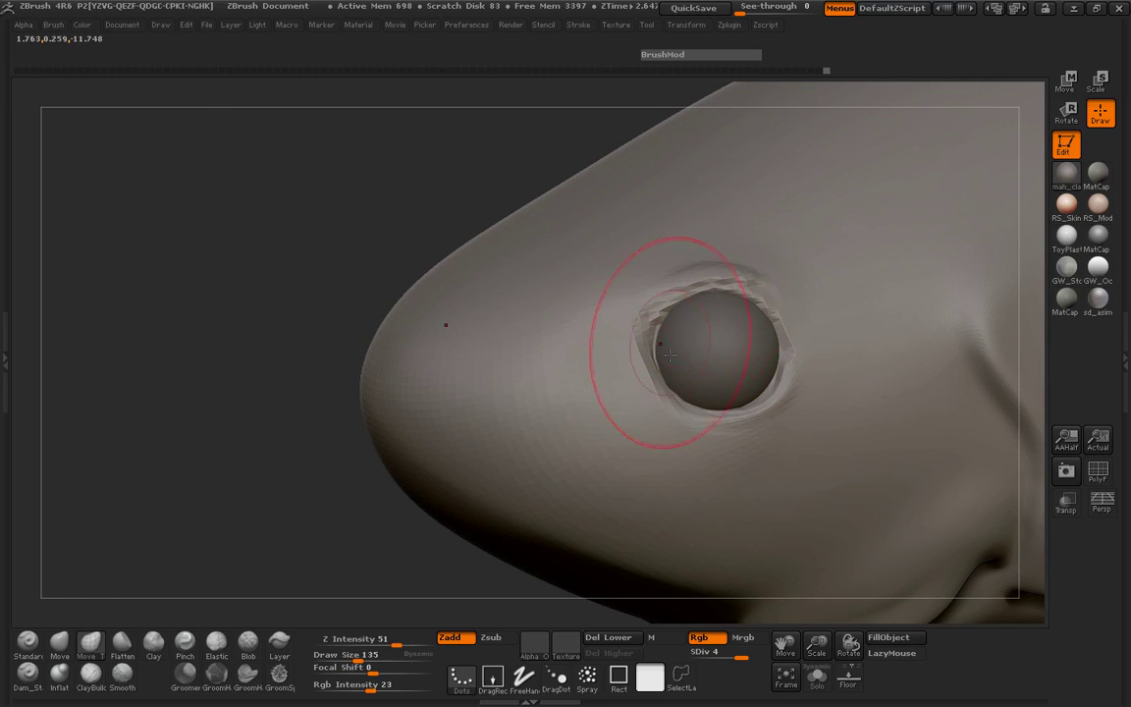
{"action": "key", "text": "space"}
{"action": "left_click_drag", "start_coordinate": [660, 381], "coordinate": [636, 381]}
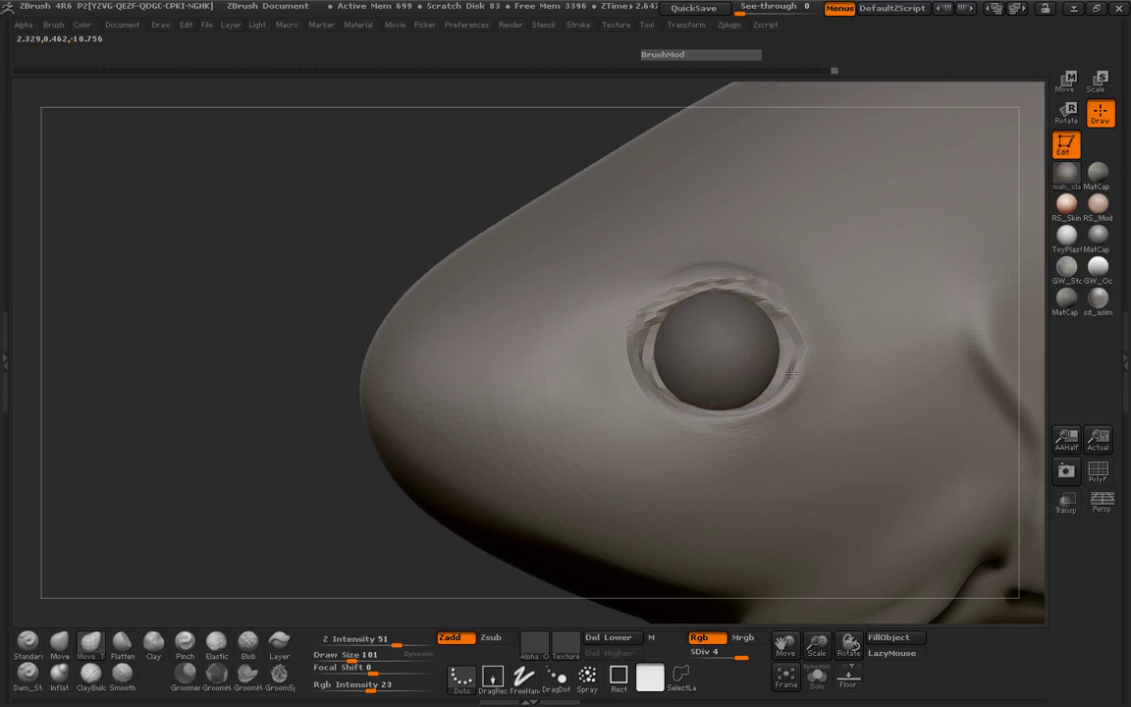
{"action": "left_click_drag", "start_coordinate": [429, 379], "coordinate": [761, 299]}
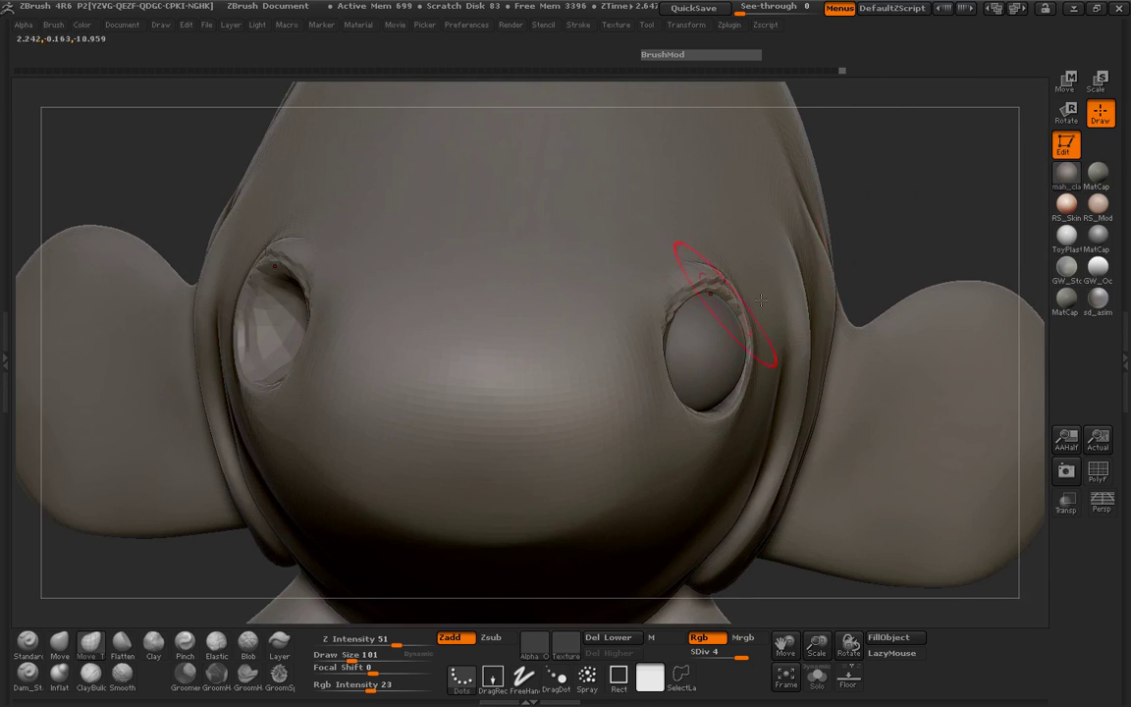
{"action": "left_click_drag", "start_coordinate": [889, 235], "coordinate": [279, 509]}
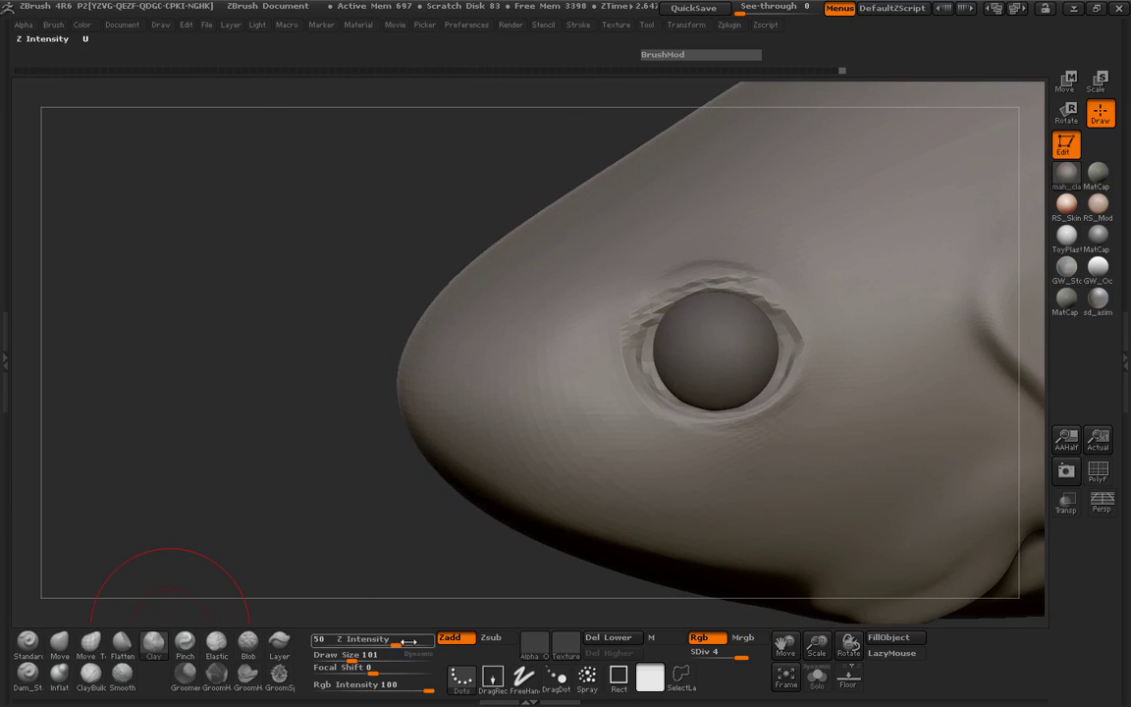
Build up a lid above the eye at lower intensity and smooth it at size 69.
{"action": "left_click_drag", "start_coordinate": [395, 643], "coordinate": [360, 648]}
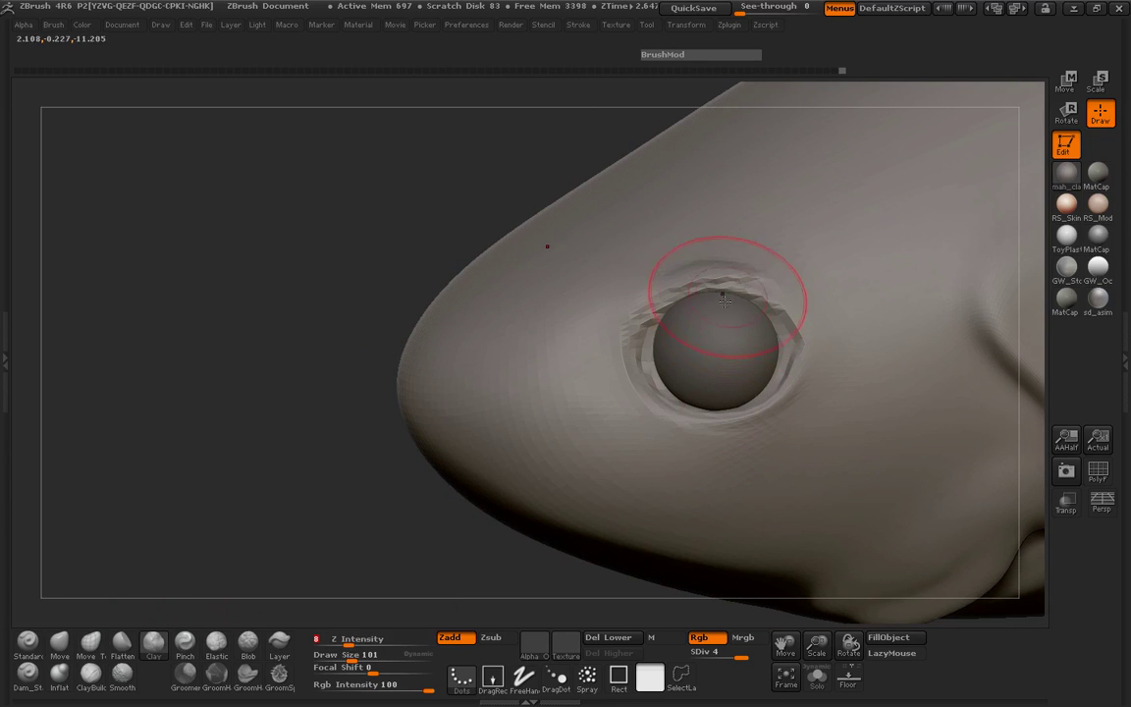
{"action": "mouse_move", "coordinate": [724, 301]}
{"action": "left_mouse_down"}
{"action": "mouse_move", "coordinate": [704, 328]}
{"action": "mouse_move", "coordinate": [718, 322]}
{"action": "mouse_move", "coordinate": [687, 338]}
{"action": "left_mouse_up"}
{"action": "key", "text": "s"}
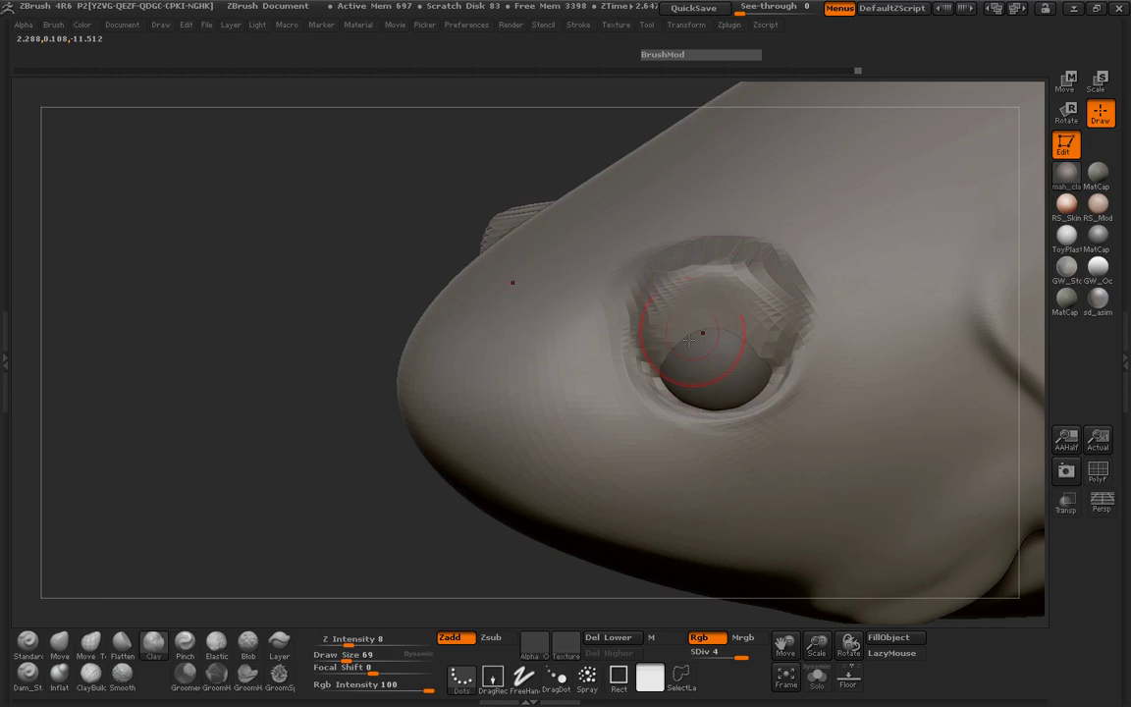
{"action": "key", "text": "shift"}
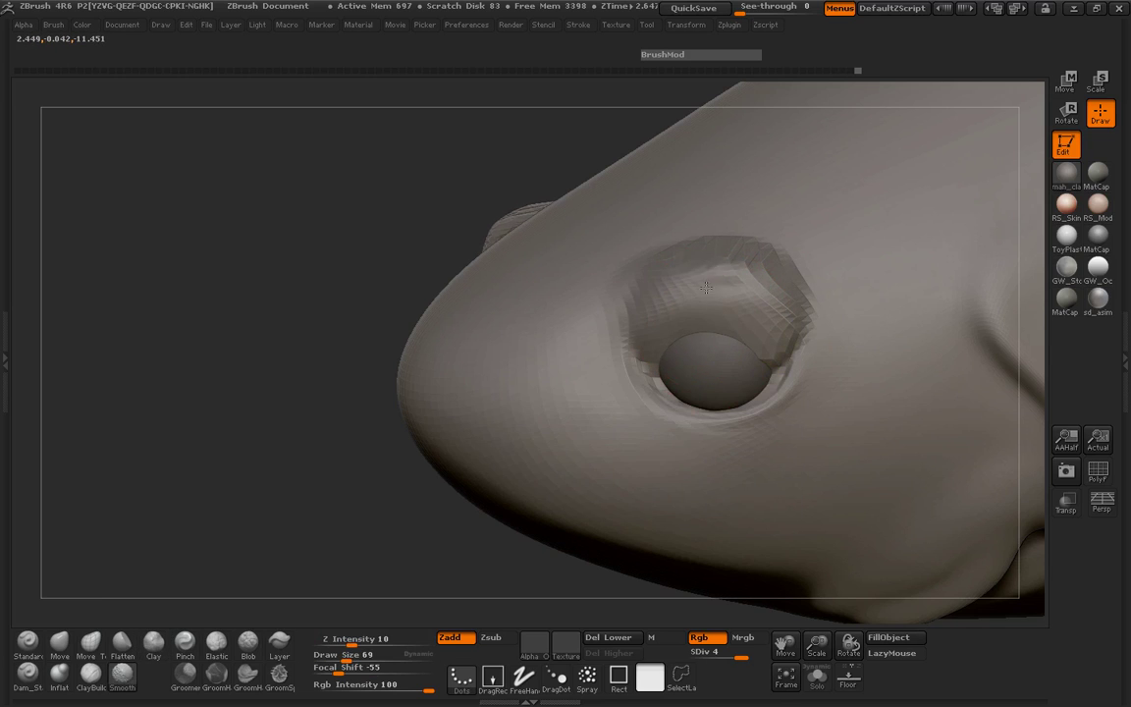
{"action": "left_click_drag", "start_coordinate": [706, 287], "coordinate": [713, 257], "text": "shift"}
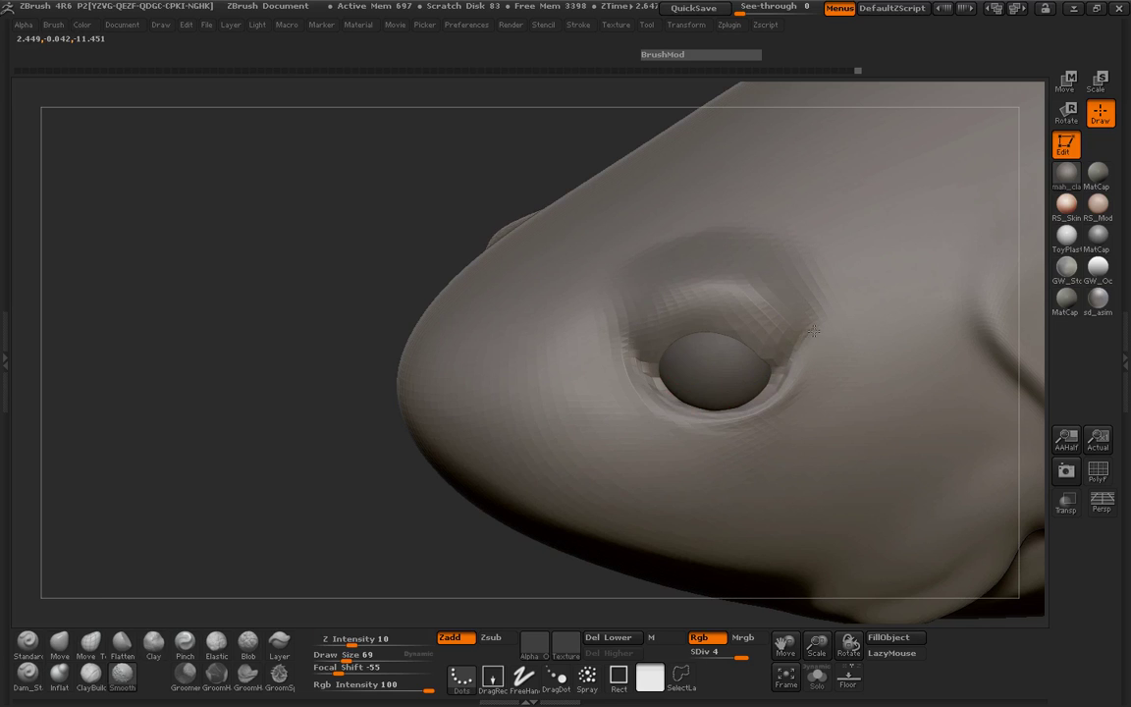
Pull the upper eyelid up off the eyeball with the Move Topological brush.
{"action": "left_click", "coordinate": [89, 644]}
{"action": "key", "text": "space"}
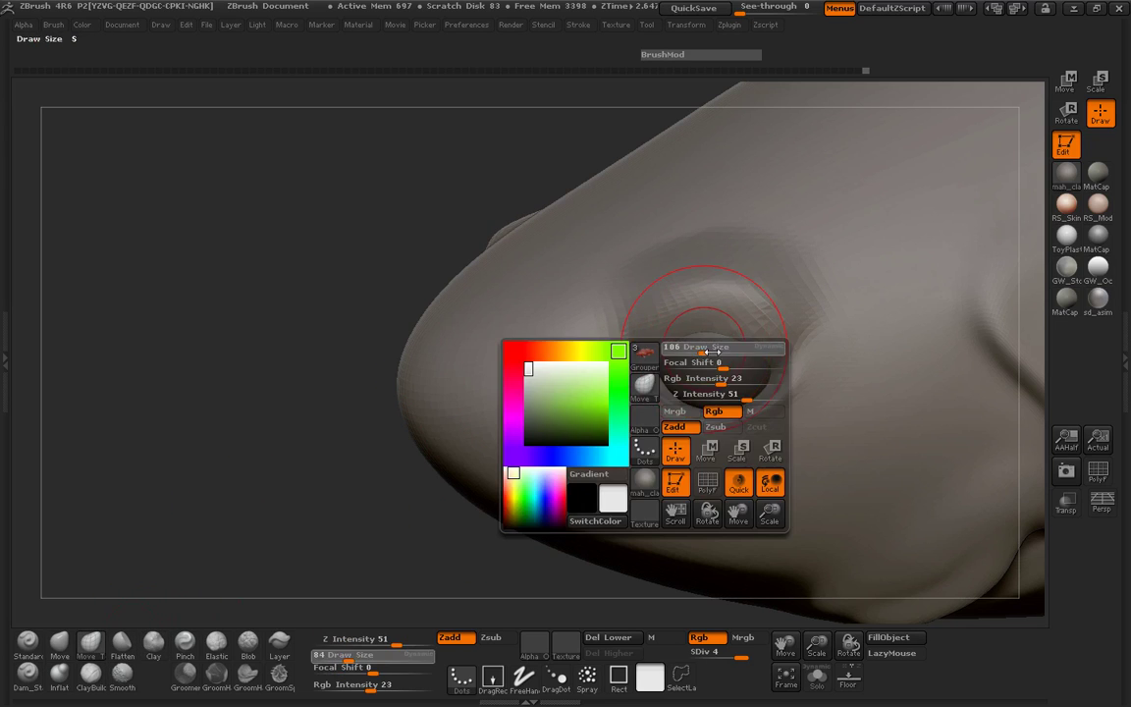
{"action": "mouse_move", "coordinate": [679, 323]}
{"action": "left_mouse_down"}
{"action": "mouse_move", "coordinate": [751, 339]}
{"action": "mouse_move", "coordinate": [668, 332]}
{"action": "left_mouse_up"}
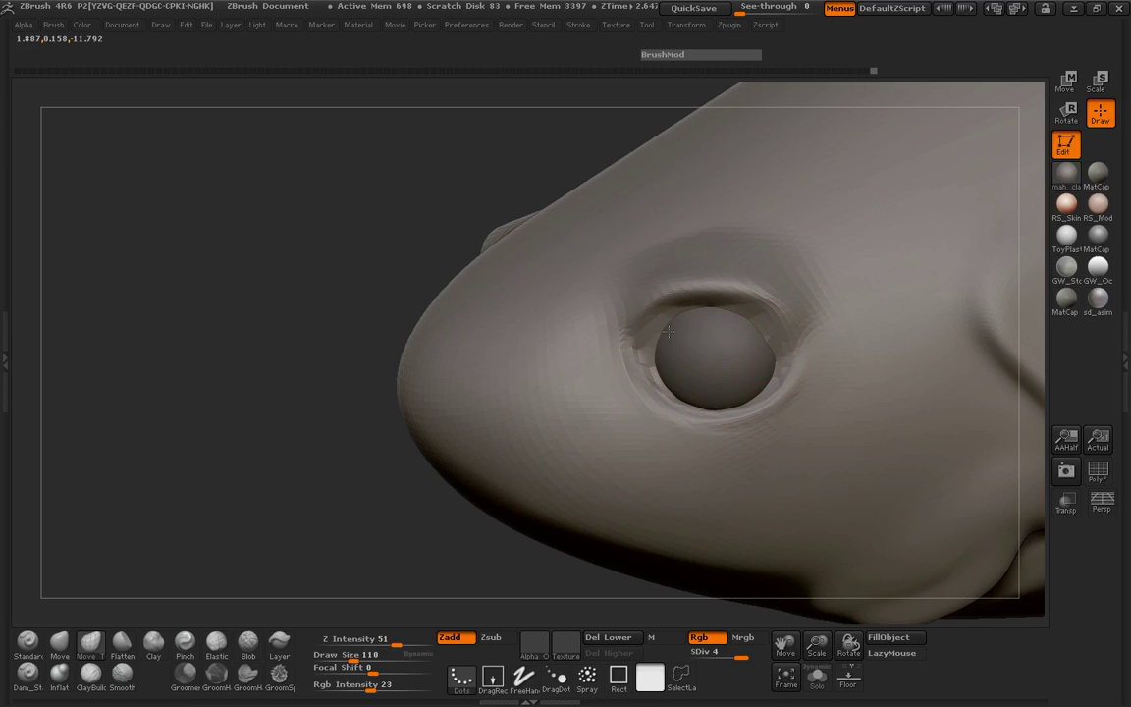
{"action": "mouse_move", "coordinate": [335, 321]}
{"action": "left_mouse_down"}
{"action": "mouse_move", "coordinate": [758, 345]}
{"action": "mouse_move", "coordinate": [618, 278]}
{"action": "mouse_move", "coordinate": [732, 302]}
{"action": "mouse_move", "coordinate": [690, 336]}
{"action": "left_mouse_up"}
{"action": "key", "text": "space"}
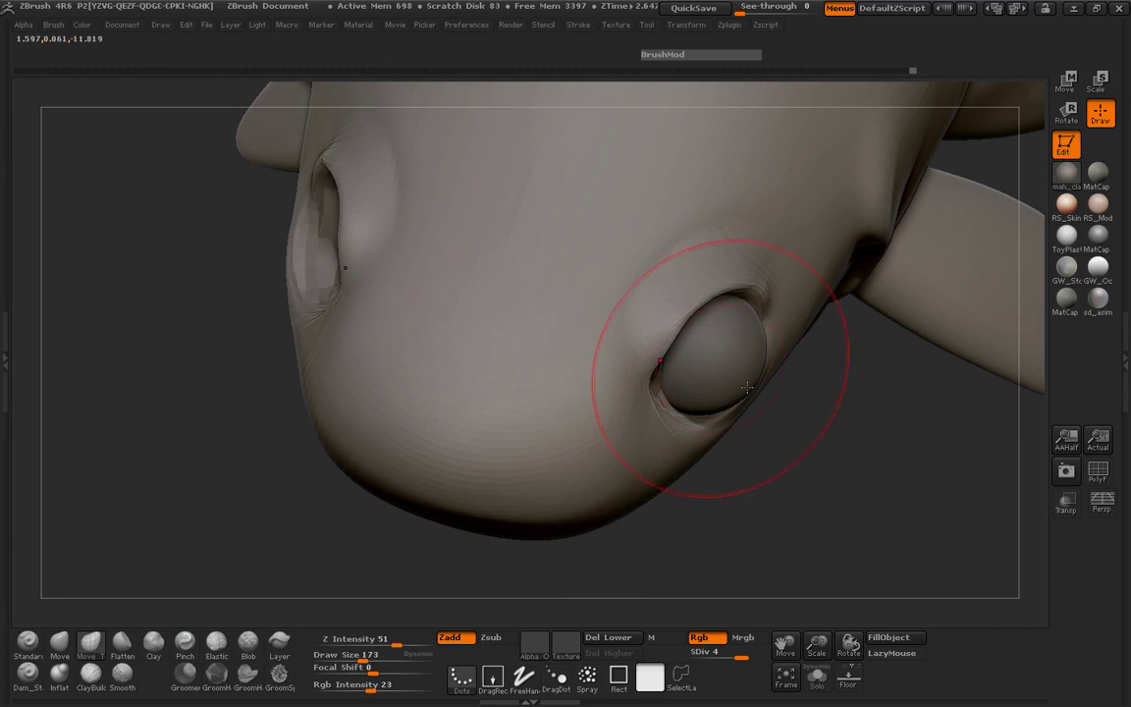
{"action": "left_click_drag", "start_coordinate": [687, 424], "coordinate": [828, 340]}
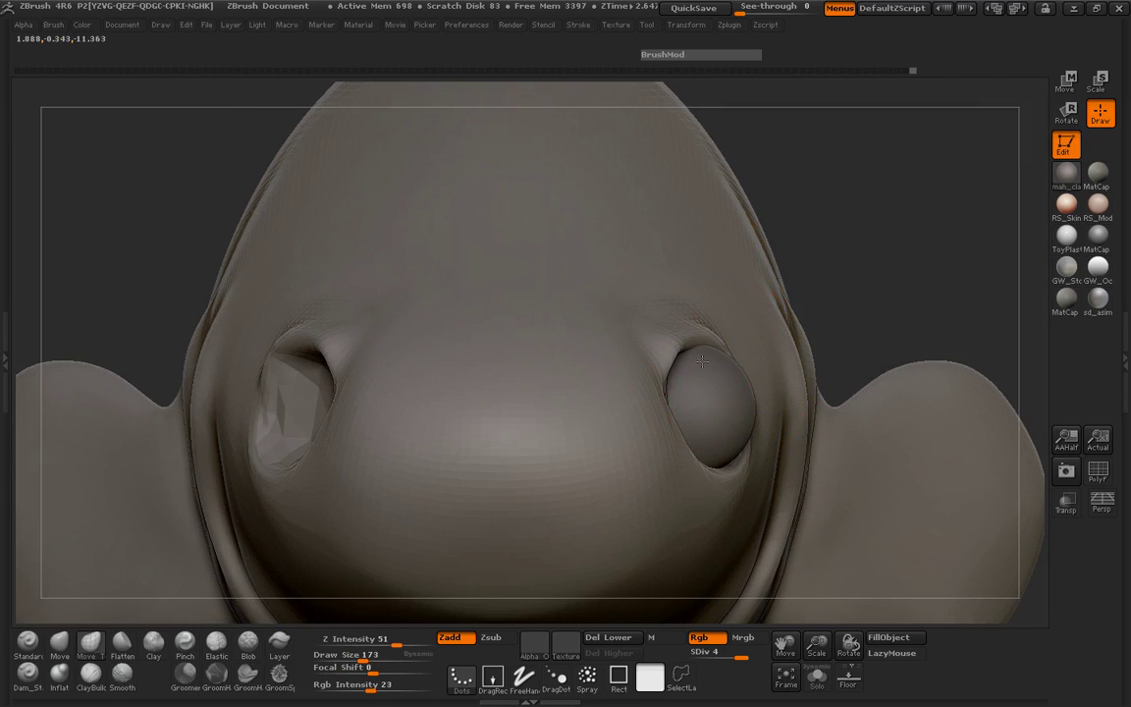
{"action": "mouse_move", "coordinate": [866, 280]}
{"action": "left_mouse_down"}
{"action": "mouse_move", "coordinate": [765, 349]}
{"action": "mouse_move", "coordinate": [719, 336]}
{"action": "mouse_move", "coordinate": [710, 373]}
{"action": "mouse_move", "coordinate": [613, 367]}
{"action": "mouse_move", "coordinate": [676, 404]}
{"action": "left_mouse_up"}
Soften the crease at the eye's corner at size 52, then set draw size to 88.
{"action": "key", "text": "space"}
{"action": "key", "text": "space"}
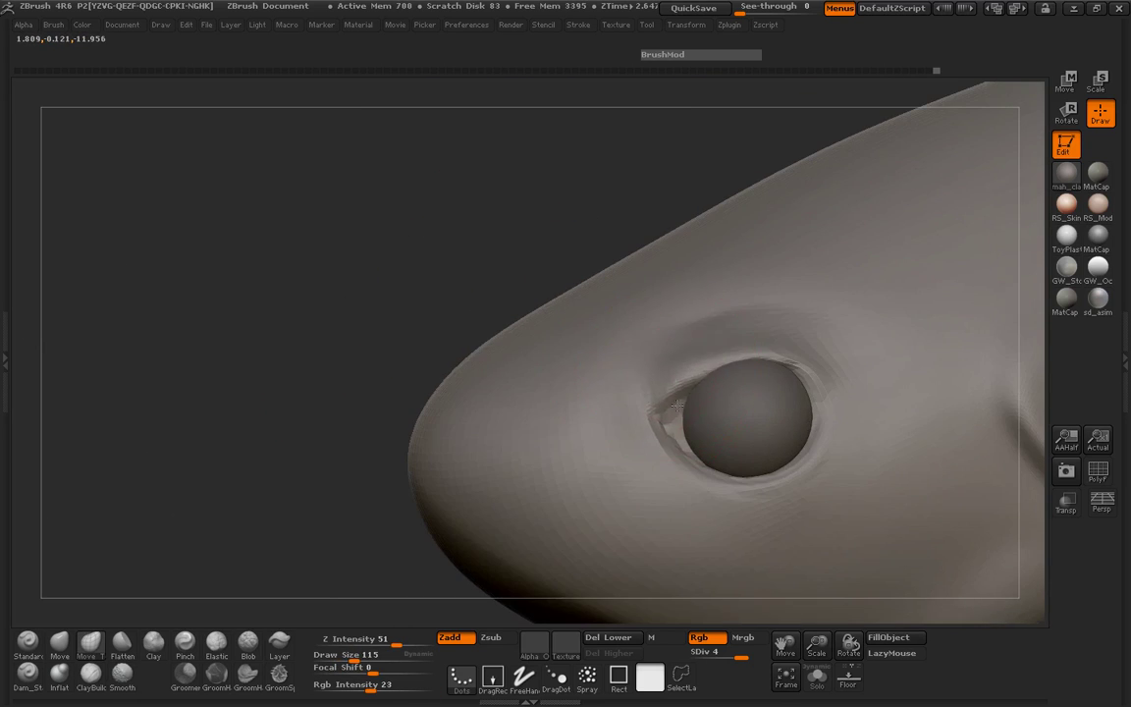
{"action": "left_click_drag", "start_coordinate": [731, 364], "coordinate": [695, 423]}
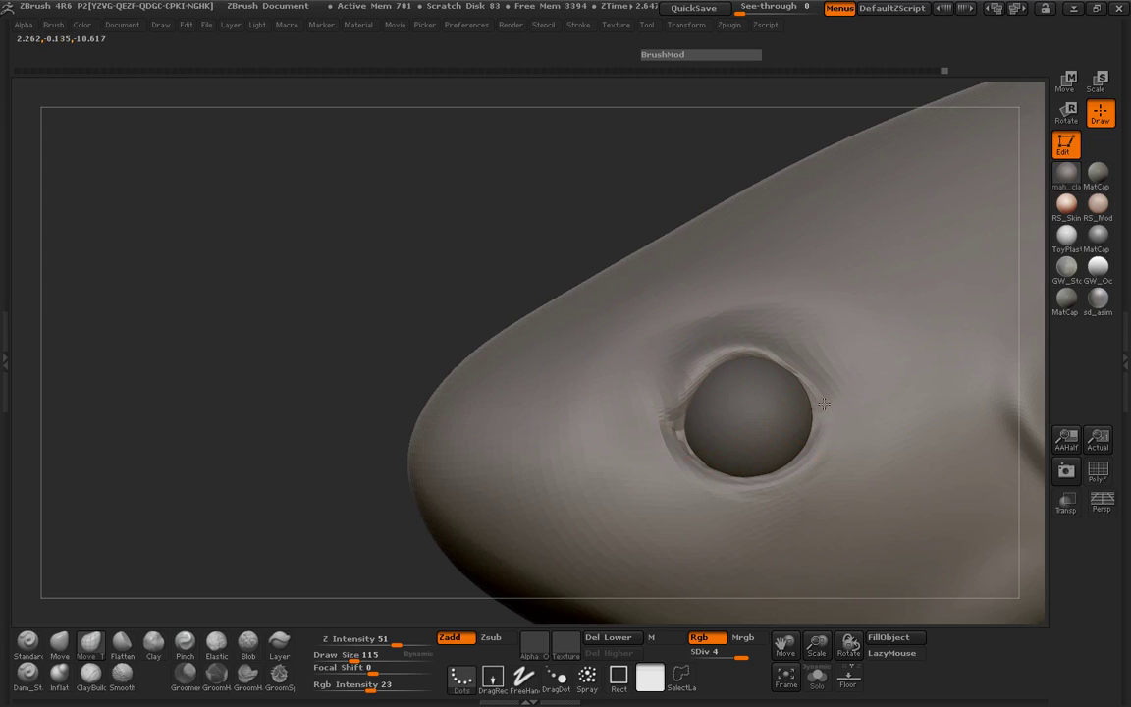
{"action": "right_click", "coordinate": [784, 376]}
{"action": "left_click_drag", "start_coordinate": [784, 363], "coordinate": [756, 363]}
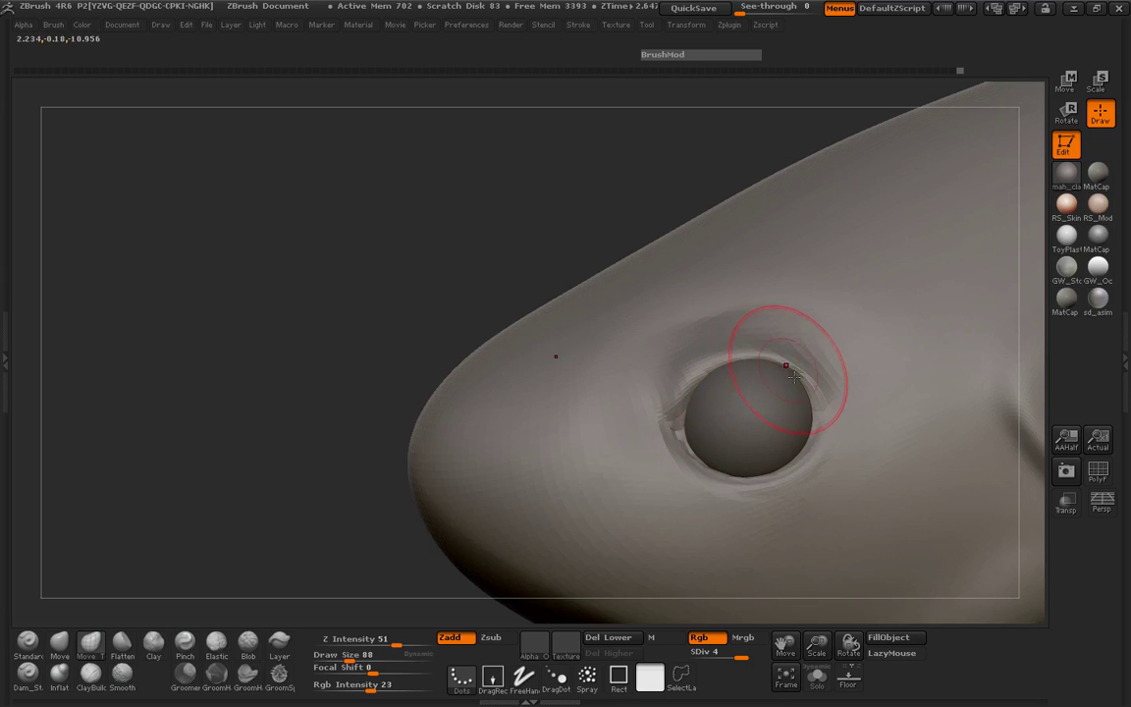
{"action": "left_click_drag", "start_coordinate": [341, 328], "coordinate": [336, 351]}
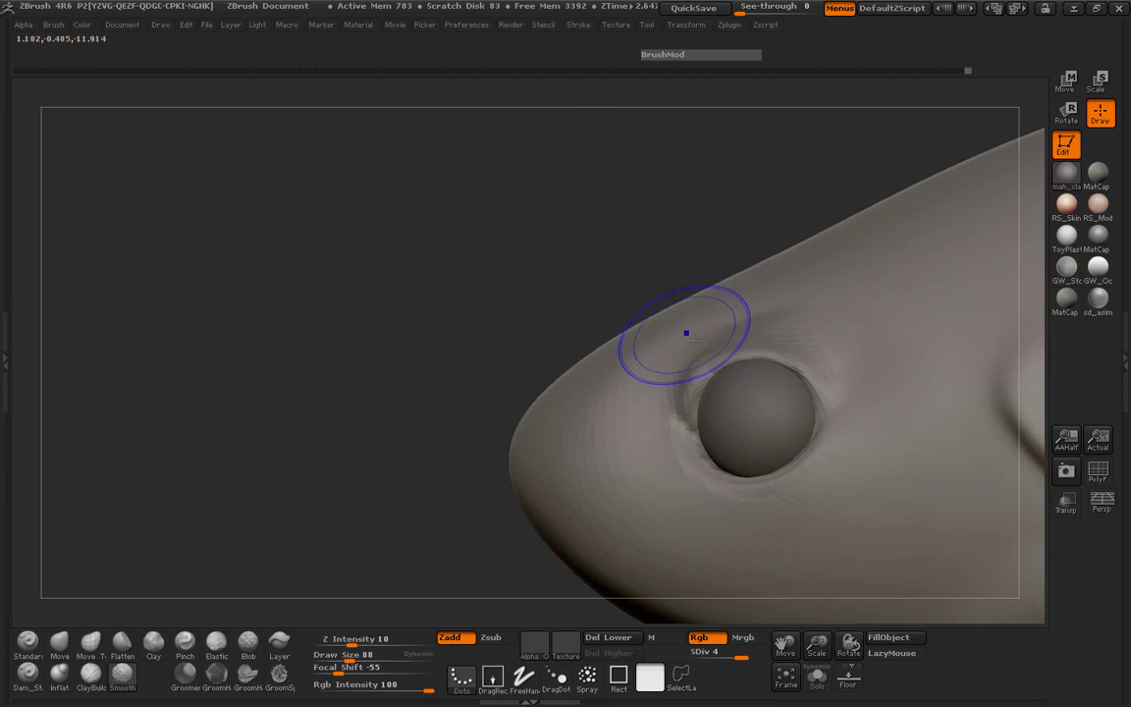
{"action": "mouse_move", "coordinate": [252, 291]}
{"action": "left_mouse_down", "text": "alt"}
{"action": "mouse_move", "coordinate": [477, 358]}
{"action": "mouse_move", "coordinate": [152, 303]}
{"action": "left_mouse_up", "text": "alt"}
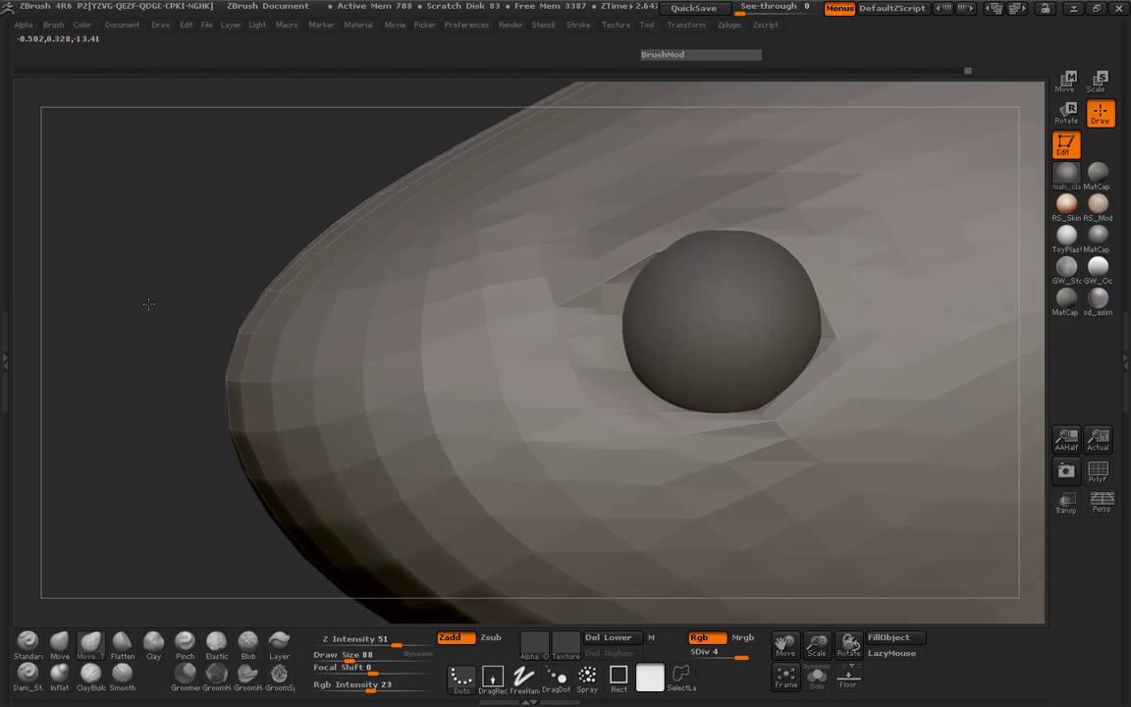
Add a ClayBuildup ridge at strength 8 along the eyeball's lower rim.
{"action": "left_click", "coordinate": [90, 673]}
{"action": "left_click", "coordinate": [351, 644]}
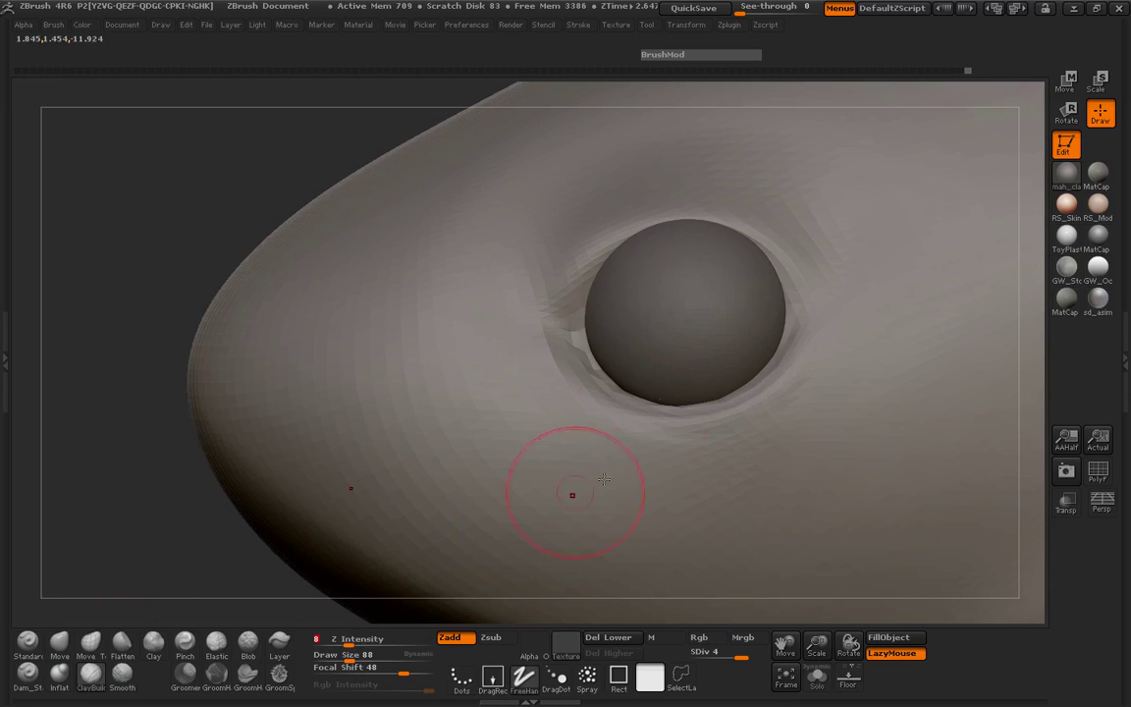
{"action": "mouse_move", "coordinate": [681, 401]}
{"action": "left_mouse_down"}
{"action": "mouse_move", "coordinate": [577, 334]}
{"action": "mouse_move", "coordinate": [757, 384]}
{"action": "mouse_move", "coordinate": [653, 417]}
{"action": "left_mouse_up"}
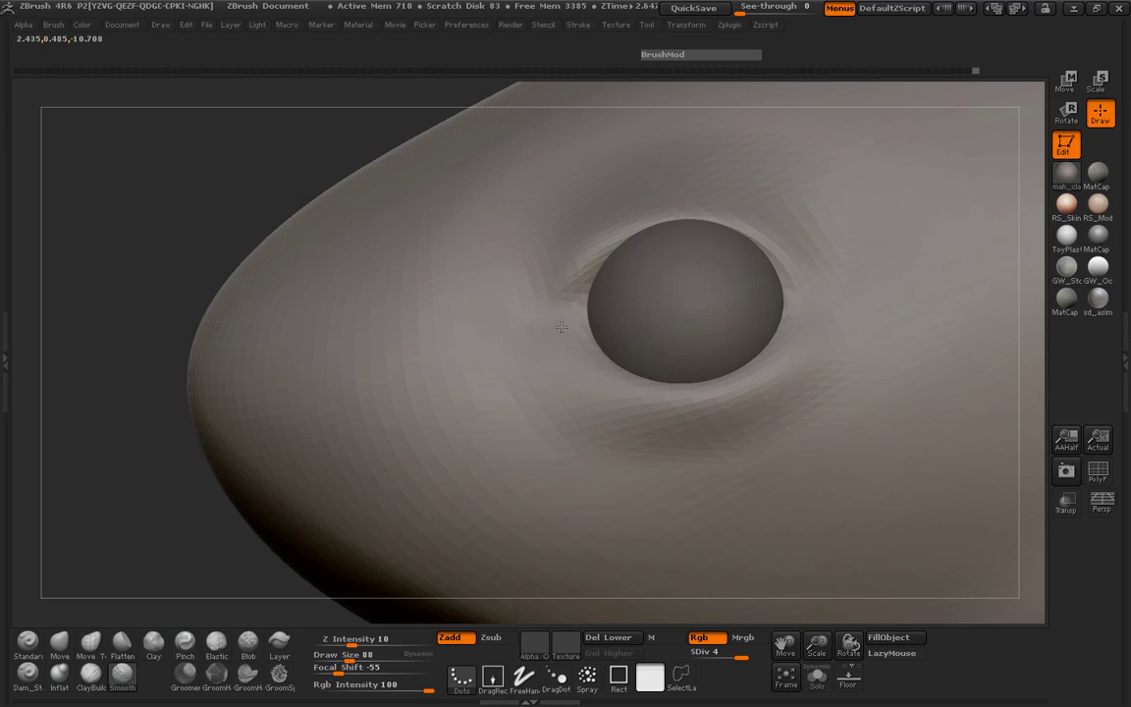
Add a ridge at the eyeball's upper-left rim, then step the body up to SDiv 5.
{"action": "key", "text": "space"}
{"action": "mouse_move", "coordinate": [565, 291]}
{"action": "left_mouse_down"}
{"action": "mouse_move", "coordinate": [613, 285]}
{"action": "mouse_move", "coordinate": [597, 285]}
{"action": "mouse_move", "coordinate": [648, 211]}
{"action": "mouse_move", "coordinate": [731, 269]}
{"action": "mouse_move", "coordinate": [629, 211]}
{"action": "mouse_move", "coordinate": [598, 294]}
{"action": "mouse_move", "coordinate": [711, 250]}
{"action": "left_mouse_up"}
{"action": "key", "text": "space"}
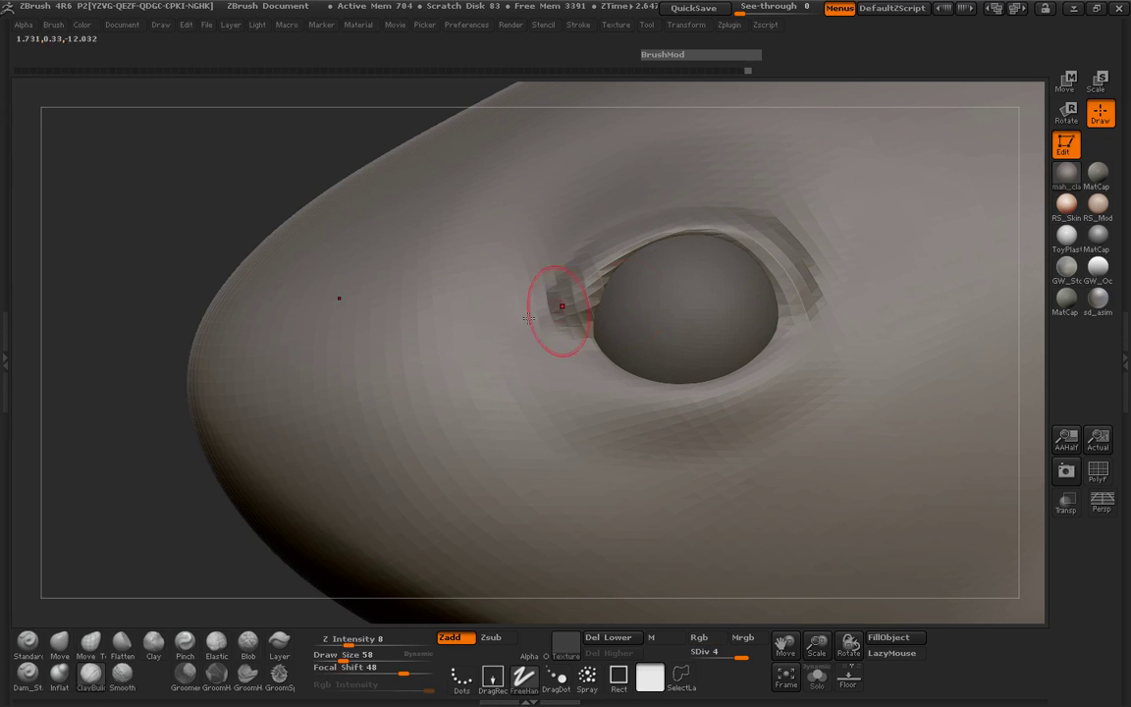
{"action": "key", "text": "shift+d"}
{"action": "key", "text": "ctrl+d"}
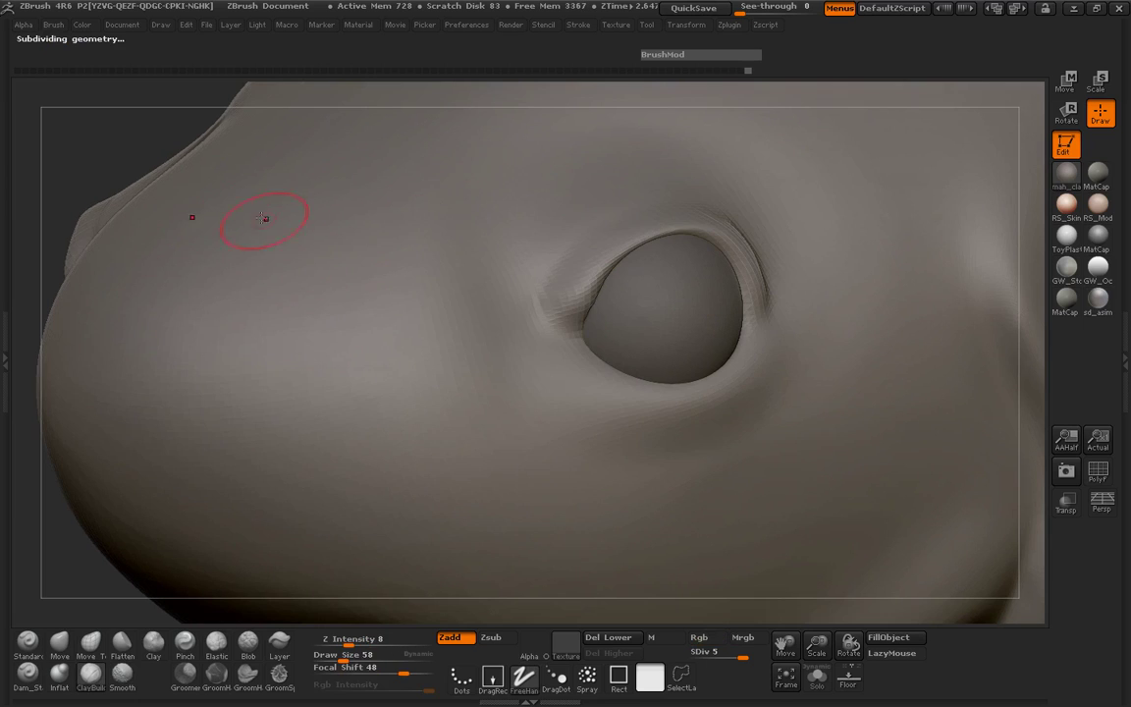
Raise the eye-socket rim with the Inflate brush in Zadd at size 43, then smooth its upper-left edge.
{"action": "left_click_drag", "start_coordinate": [155, 152], "coordinate": [106, 144]}
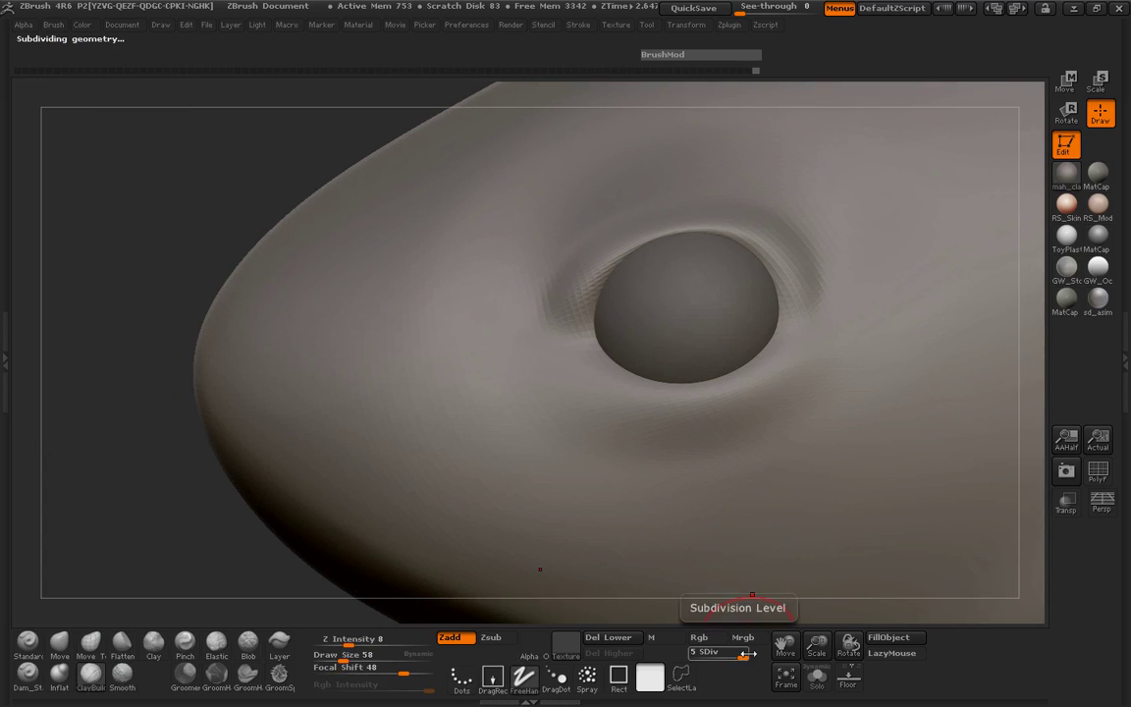
{"action": "left_click", "coordinate": [61, 685]}
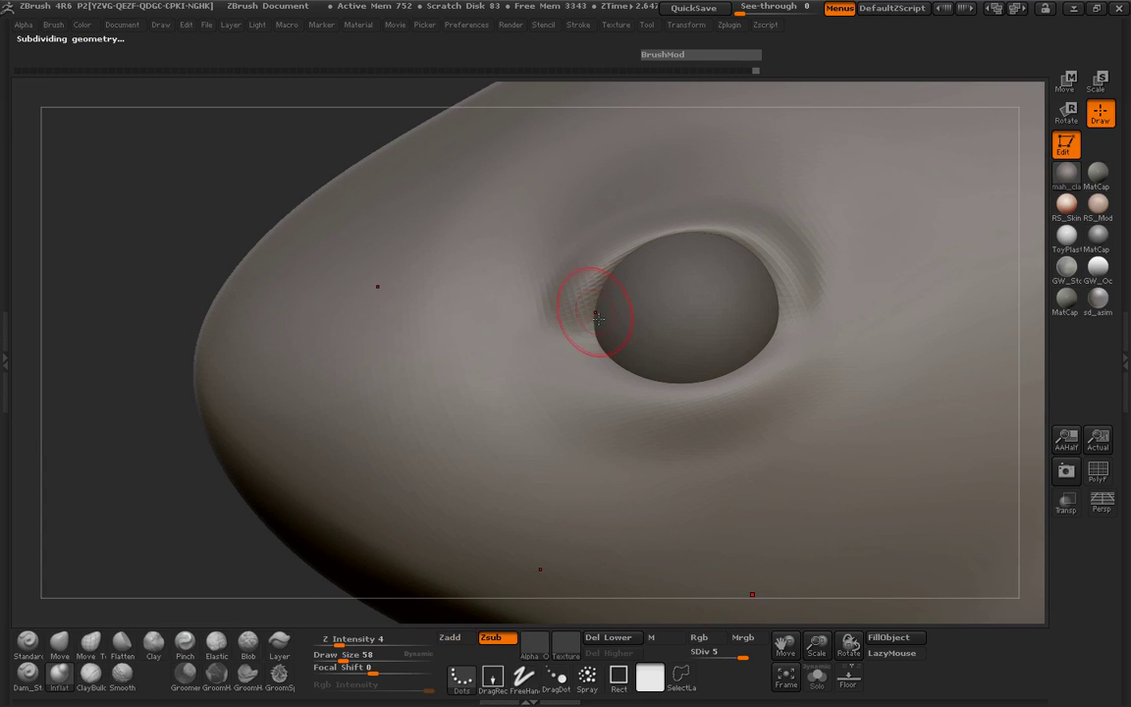
{"action": "left_click", "coordinate": [451, 638]}
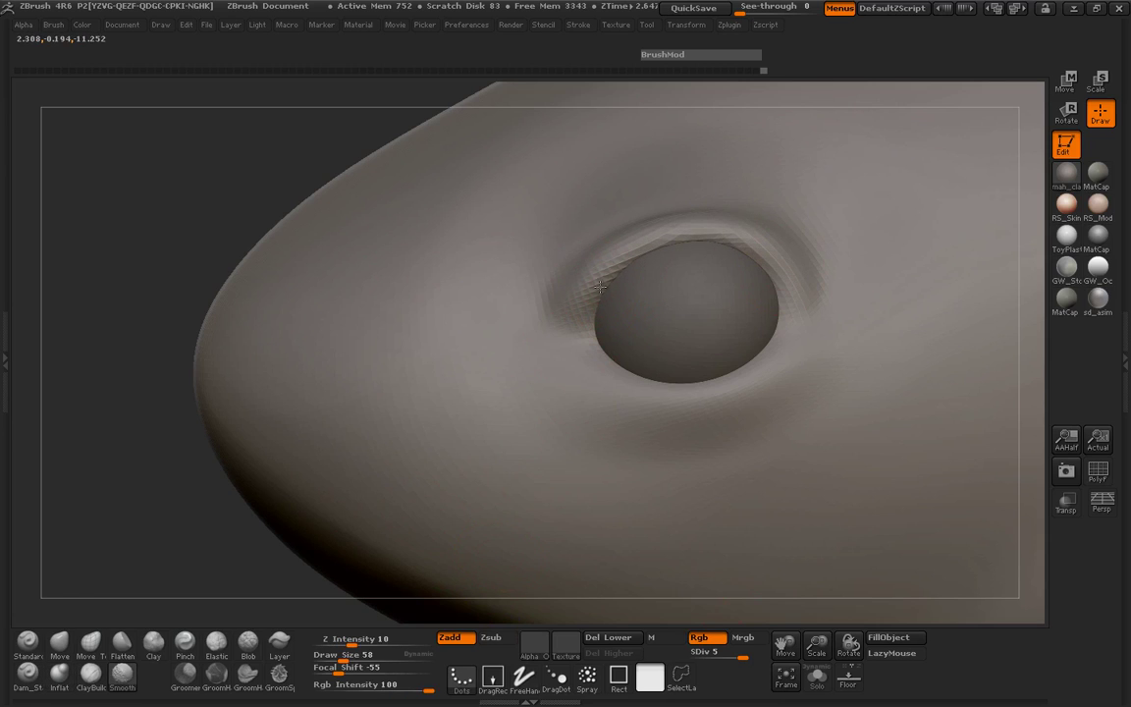
{"action": "key", "text": "space"}
{"action": "left_click_drag", "start_coordinate": [520, 295], "coordinate": [505, 294]}
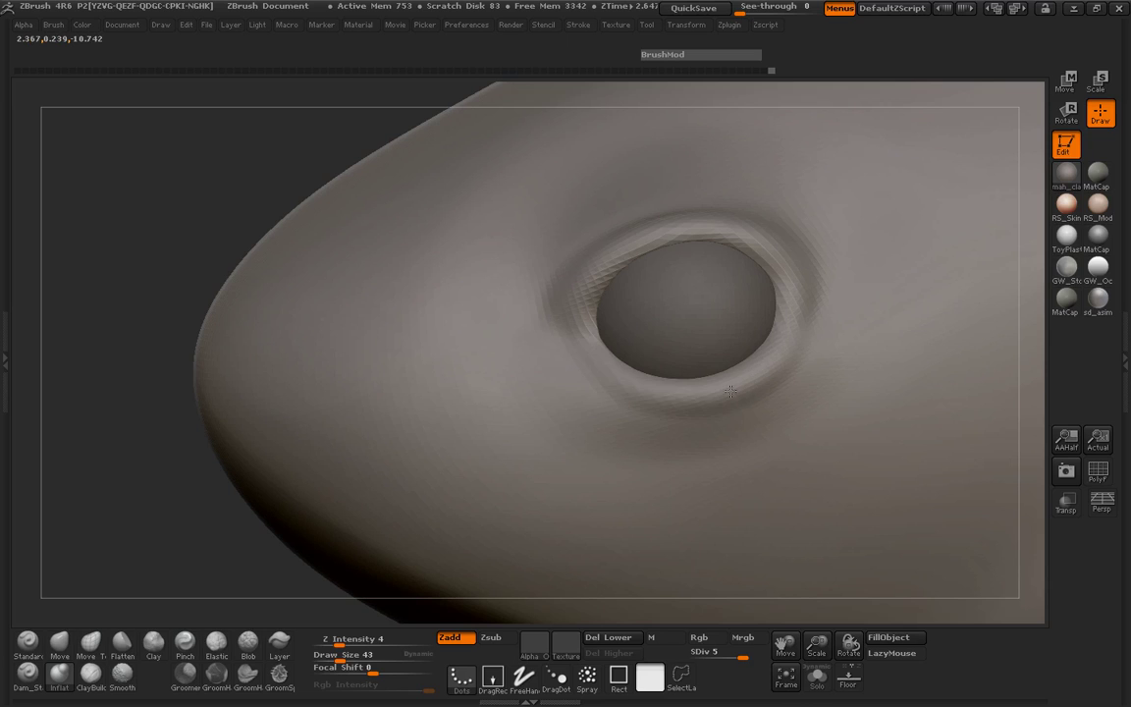
{"action": "key", "text": "shift"}
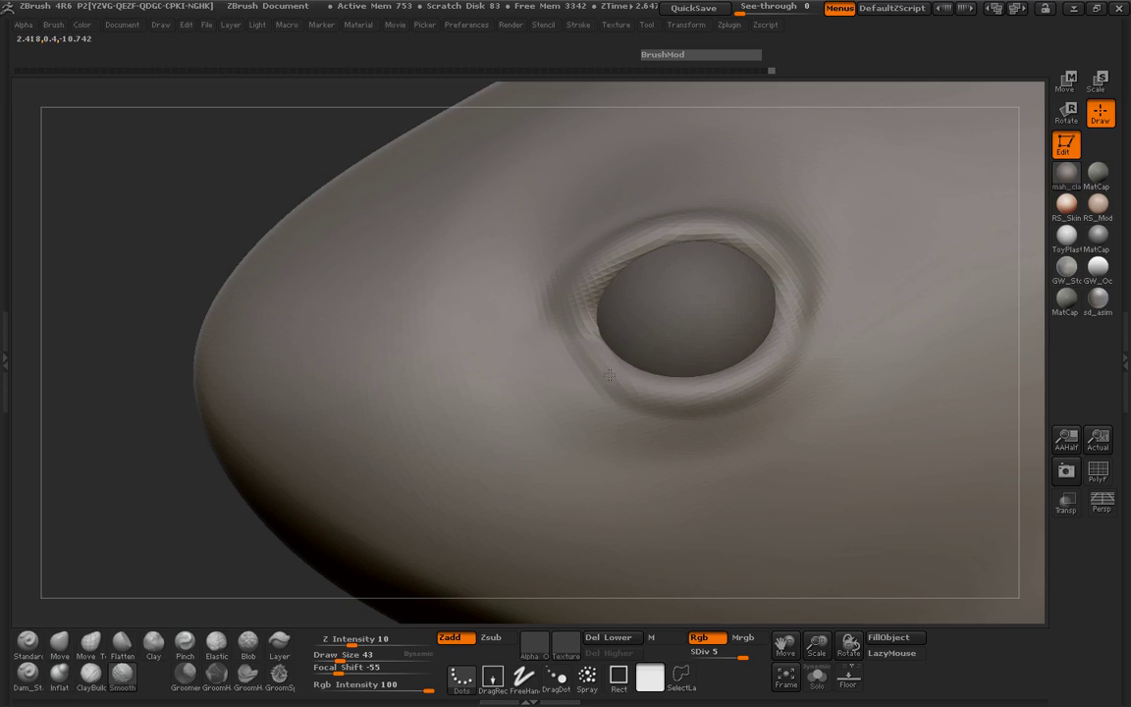
{"action": "key", "text": "space"}
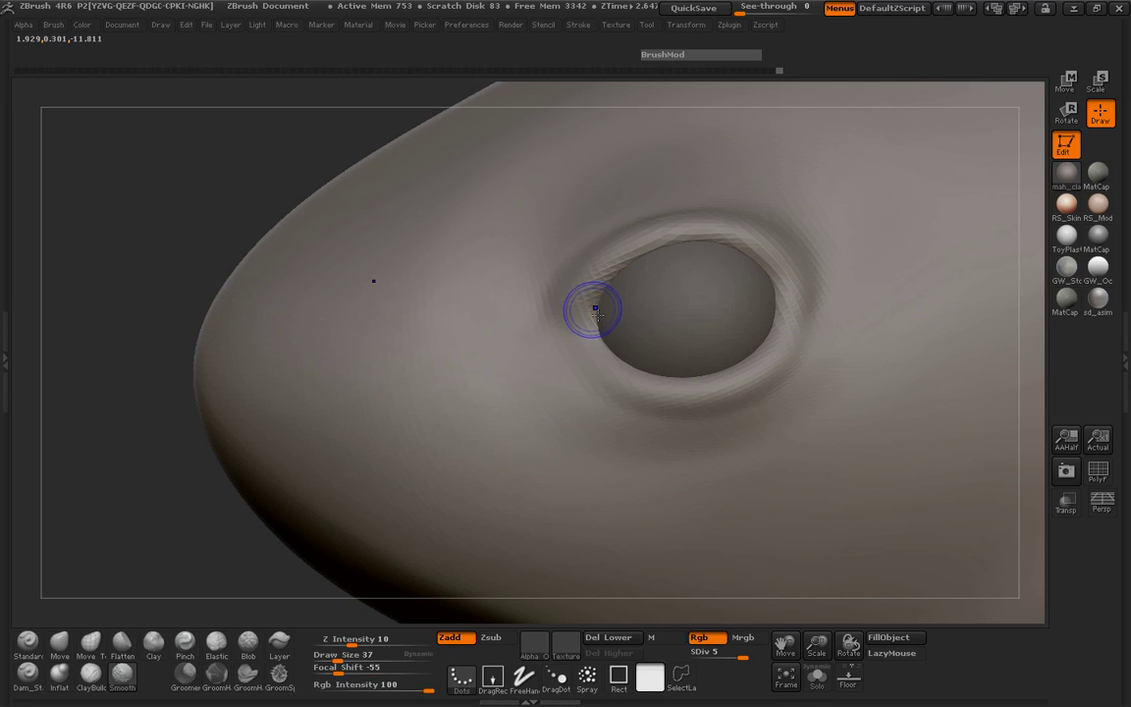
{"action": "mouse_move", "coordinate": [593, 302]}
{"action": "left_mouse_down"}
{"action": "mouse_move", "coordinate": [629, 267]}
{"action": "mouse_move", "coordinate": [714, 372]}
{"action": "mouse_move", "coordinate": [633, 363]}
{"action": "mouse_move", "coordinate": [599, 318]}
{"action": "left_mouse_up"}
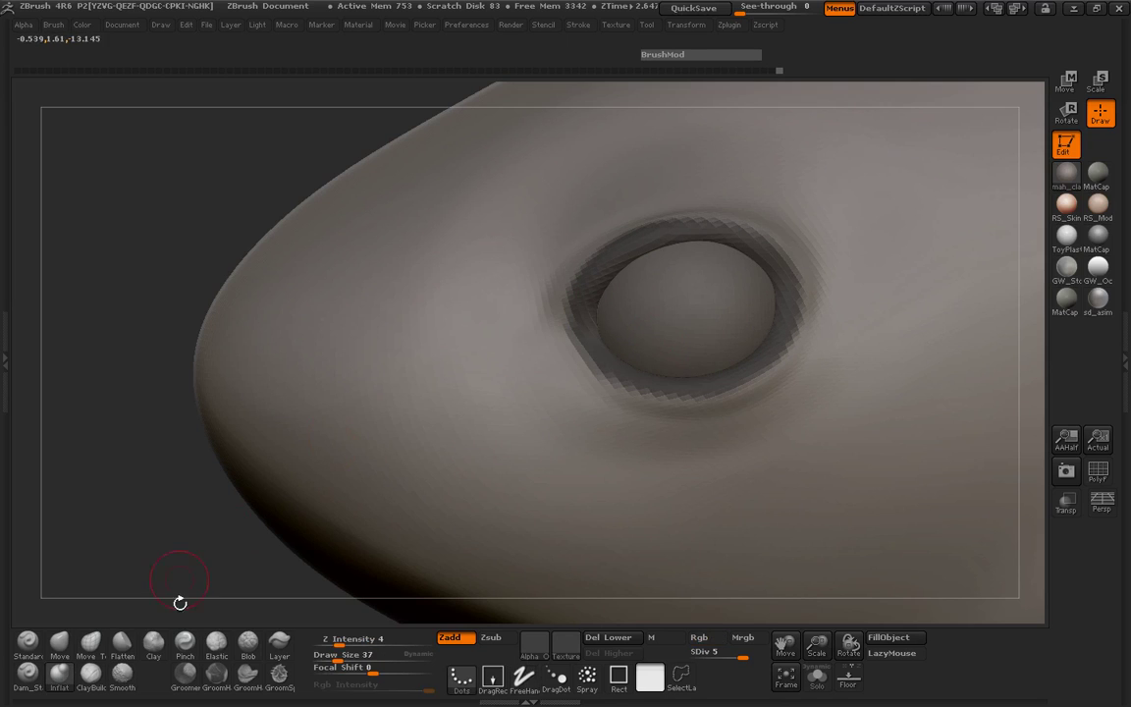
Build up ClayBuildup volume around the eye at size 97 and smooth the upper and lower lid ridges.
{"action": "left_click", "coordinate": [90, 673]}
{"action": "key", "text": "space"}
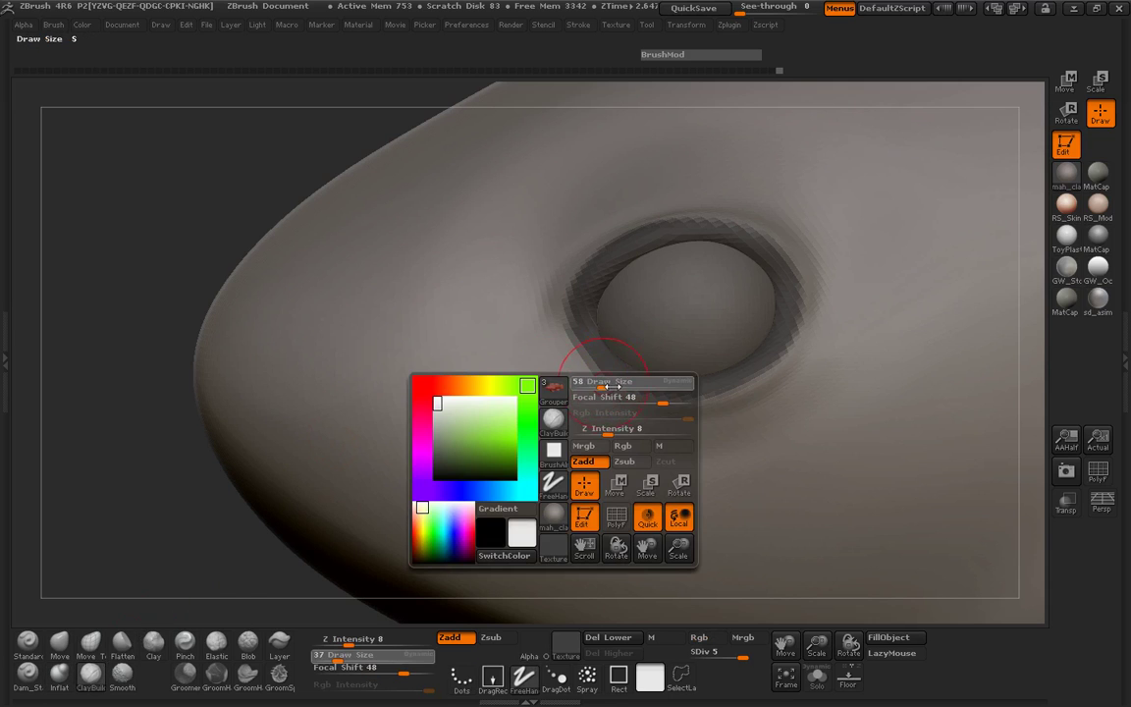
{"action": "left_click_drag", "start_coordinate": [610, 386], "coordinate": [653, 386]}
{"action": "mouse_move", "coordinate": [461, 314]}
{"action": "left_mouse_down"}
{"action": "mouse_move", "coordinate": [496, 393]}
{"action": "mouse_move", "coordinate": [520, 368]}
{"action": "mouse_move", "coordinate": [523, 392]}
{"action": "left_mouse_up"}
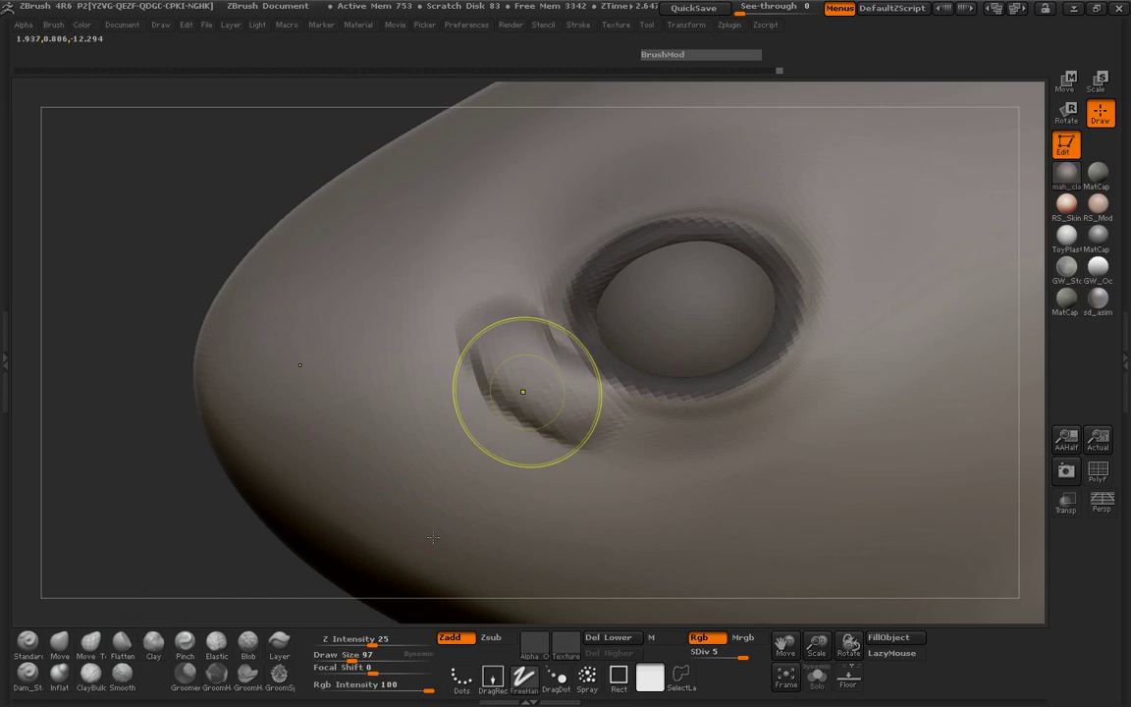
{"action": "key", "text": "ctrl+z"}
{"action": "mouse_move", "coordinate": [471, 304]}
{"action": "left_mouse_down"}
{"action": "mouse_move", "coordinate": [552, 375]}
{"action": "mouse_move", "coordinate": [638, 420]}
{"action": "mouse_move", "coordinate": [780, 241]}
{"action": "mouse_move", "coordinate": [840, 298]}
{"action": "mouse_move", "coordinate": [820, 324]}
{"action": "left_mouse_up"}
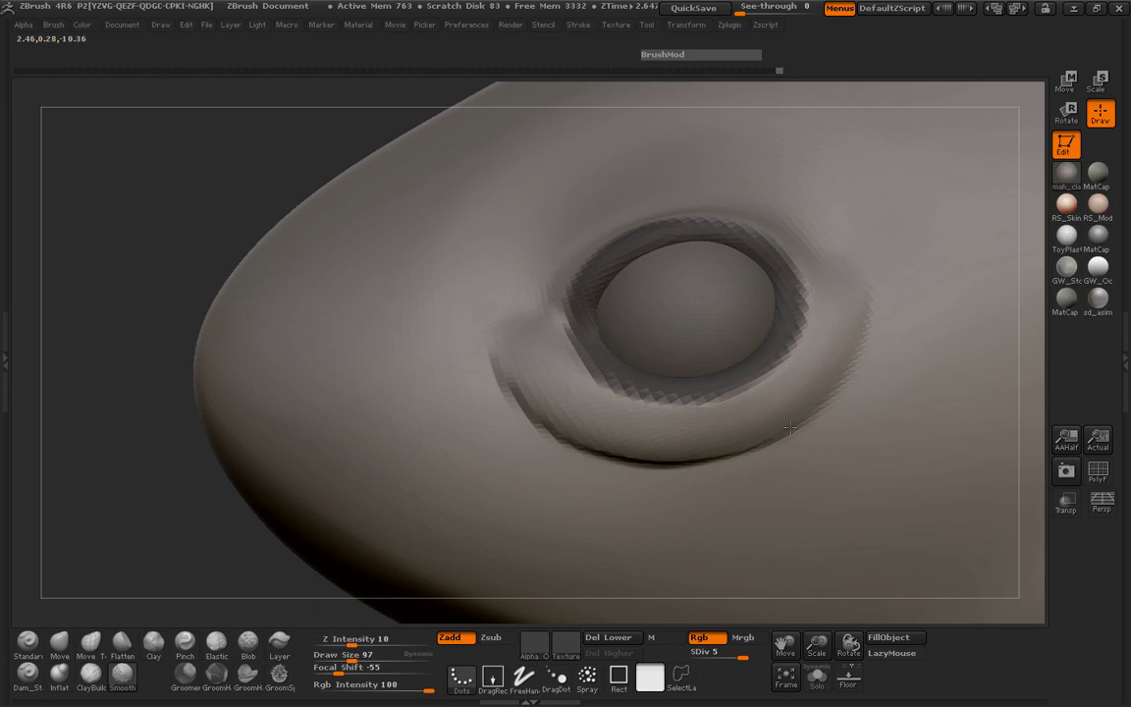
{"action": "left_click_drag", "start_coordinate": [789, 427], "coordinate": [516, 397], "text": "shift"}
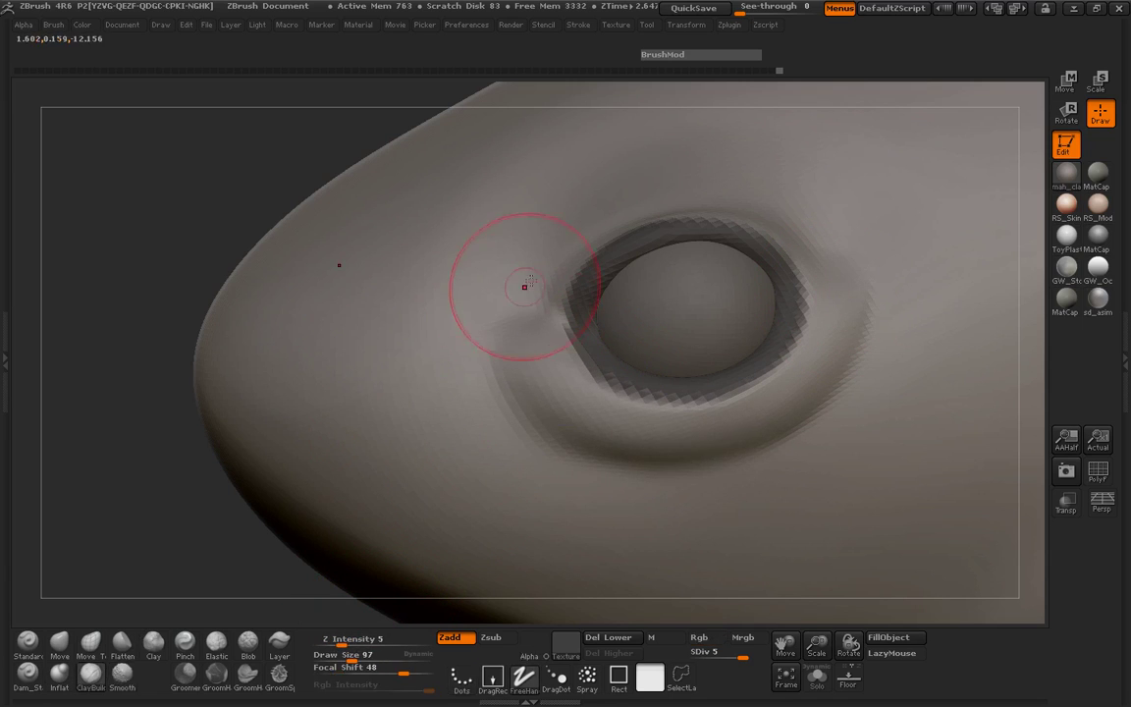
{"action": "mouse_move", "coordinate": [509, 284]}
{"action": "left_mouse_down"}
{"action": "mouse_move", "coordinate": [551, 228]}
{"action": "mouse_move", "coordinate": [638, 162]}
{"action": "mouse_move", "coordinate": [756, 187]}
{"action": "mouse_move", "coordinate": [518, 256]}
{"action": "left_mouse_up"}
{"action": "mouse_move", "coordinate": [505, 165]}
{"action": "left_mouse_down", "text": "shift"}
{"action": "mouse_move", "coordinate": [648, 147]}
{"action": "mouse_move", "coordinate": [776, 187]}
{"action": "mouse_move", "coordinate": [621, 154]}
{"action": "left_mouse_up", "text": "shift"}
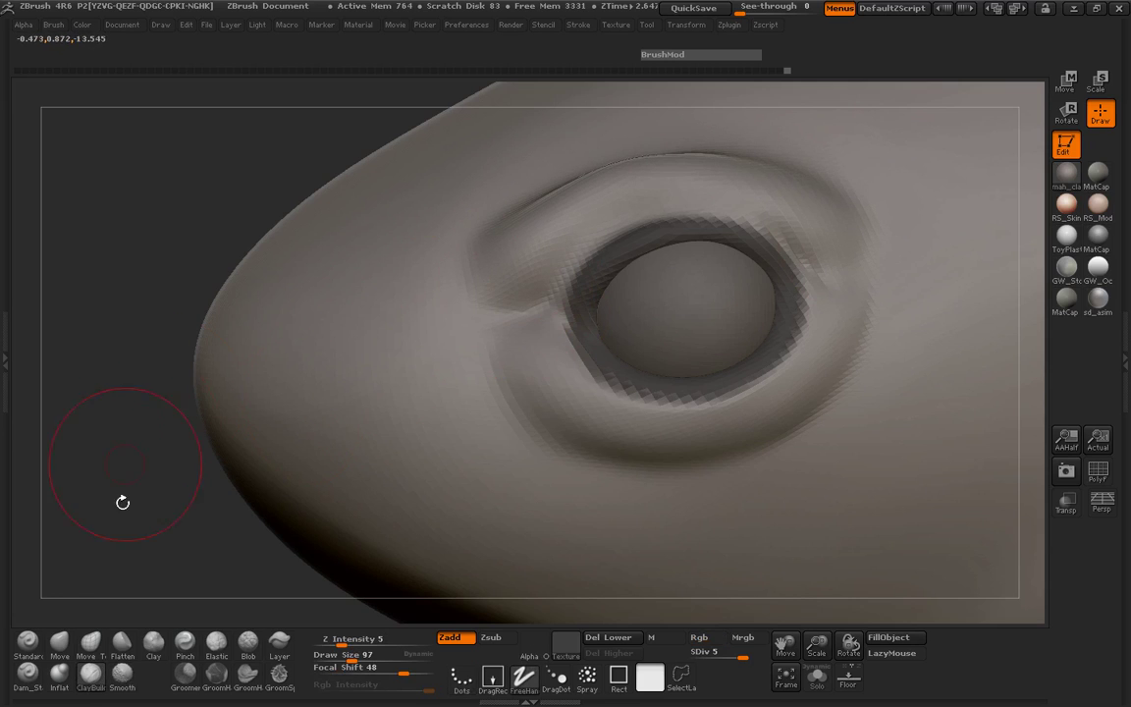
Carve the upper-lid crease with Dam_Standard at intensity 9, then at size 84 around the lower-left corner.
{"action": "left_click", "coordinate": [28, 673]}
{"action": "left_click_drag", "start_coordinate": [378, 650], "coordinate": [355, 649]}
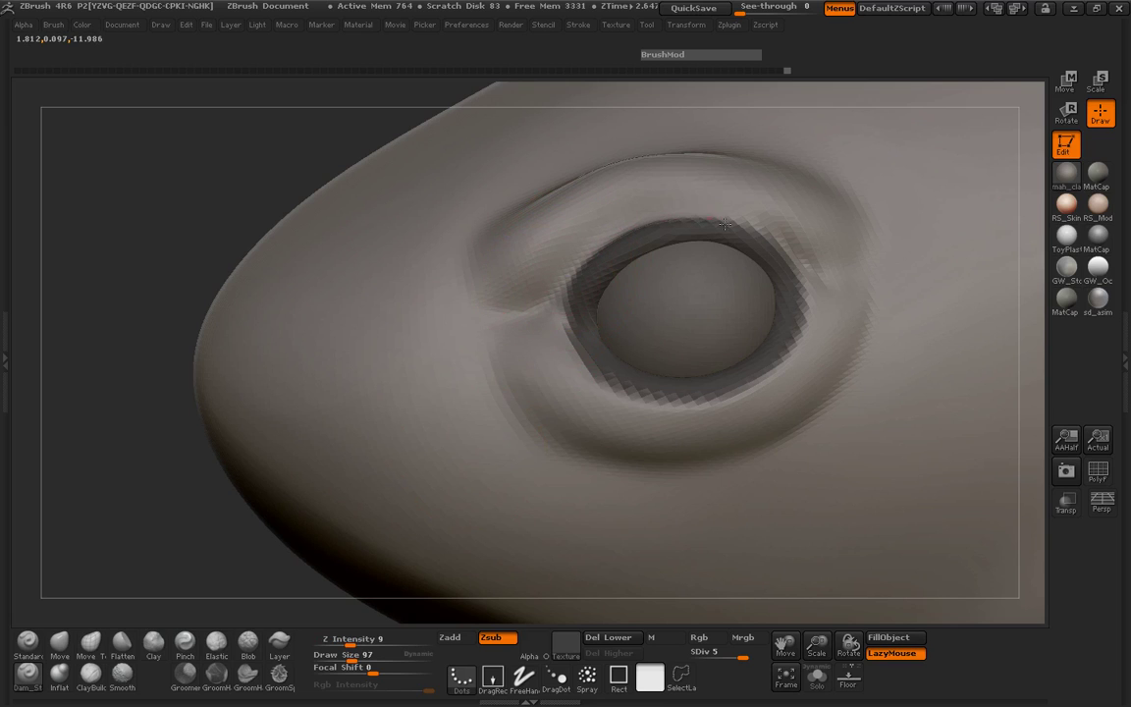
{"action": "left_click_drag", "start_coordinate": [609, 196], "coordinate": [672, 223]}
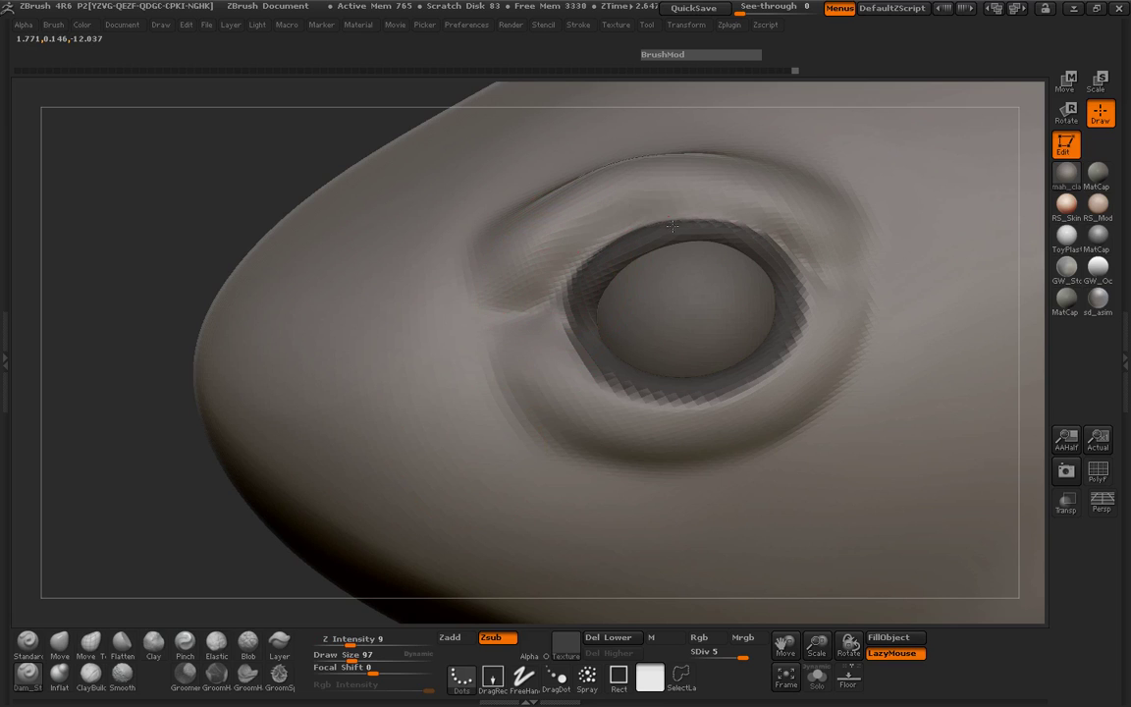
{"action": "left_click_drag", "start_coordinate": [565, 201], "coordinate": [718, 219]}
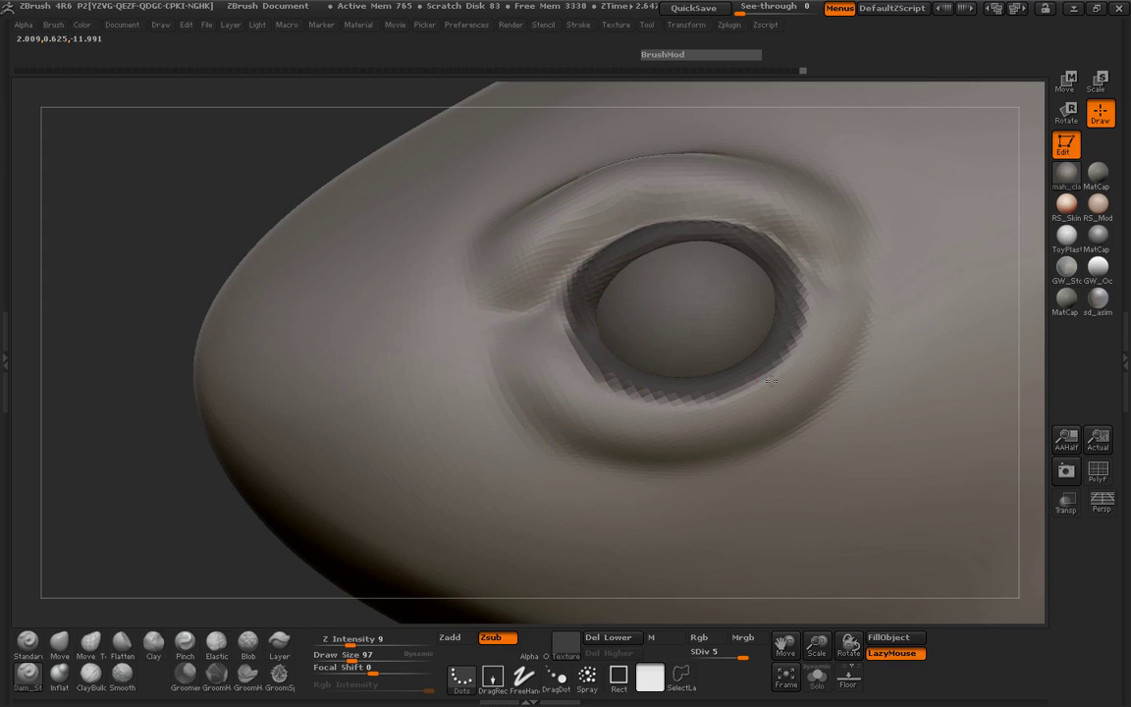
{"action": "key", "text": "space"}
{"action": "left_click_drag", "start_coordinate": [820, 285], "coordinate": [813, 308]}
{"action": "left_click_drag", "start_coordinate": [432, 294], "coordinate": [589, 379]}
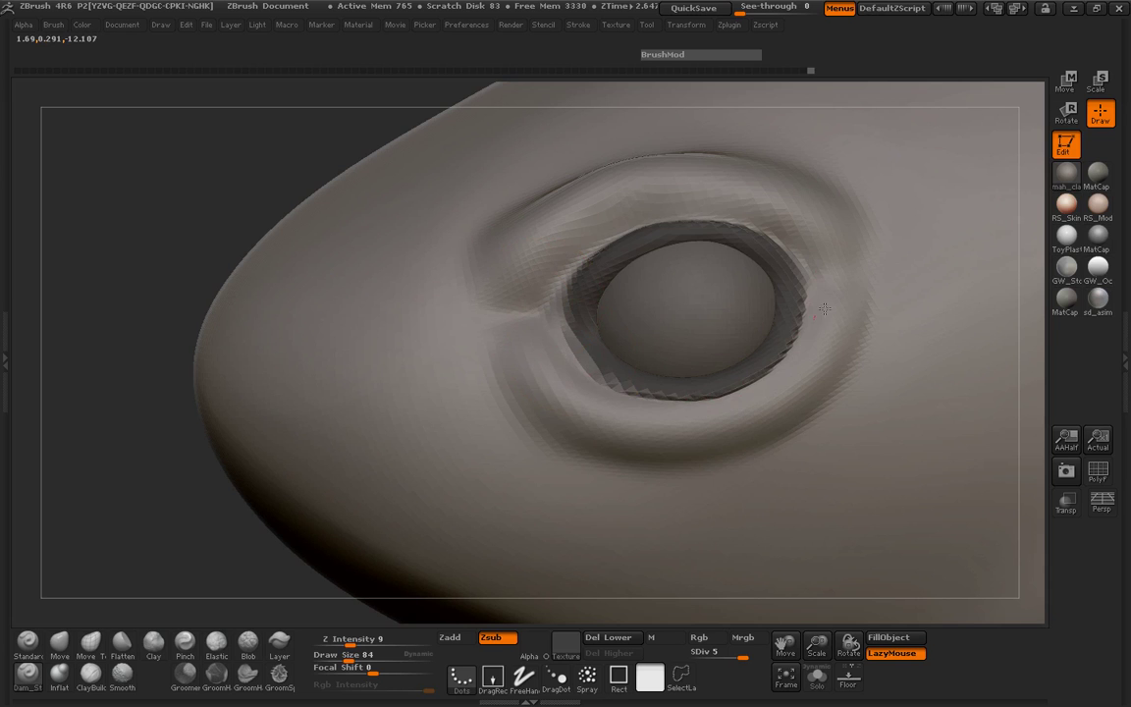
{"action": "left_click_drag", "start_coordinate": [825, 309], "coordinate": [848, 378], "text": "shift"}
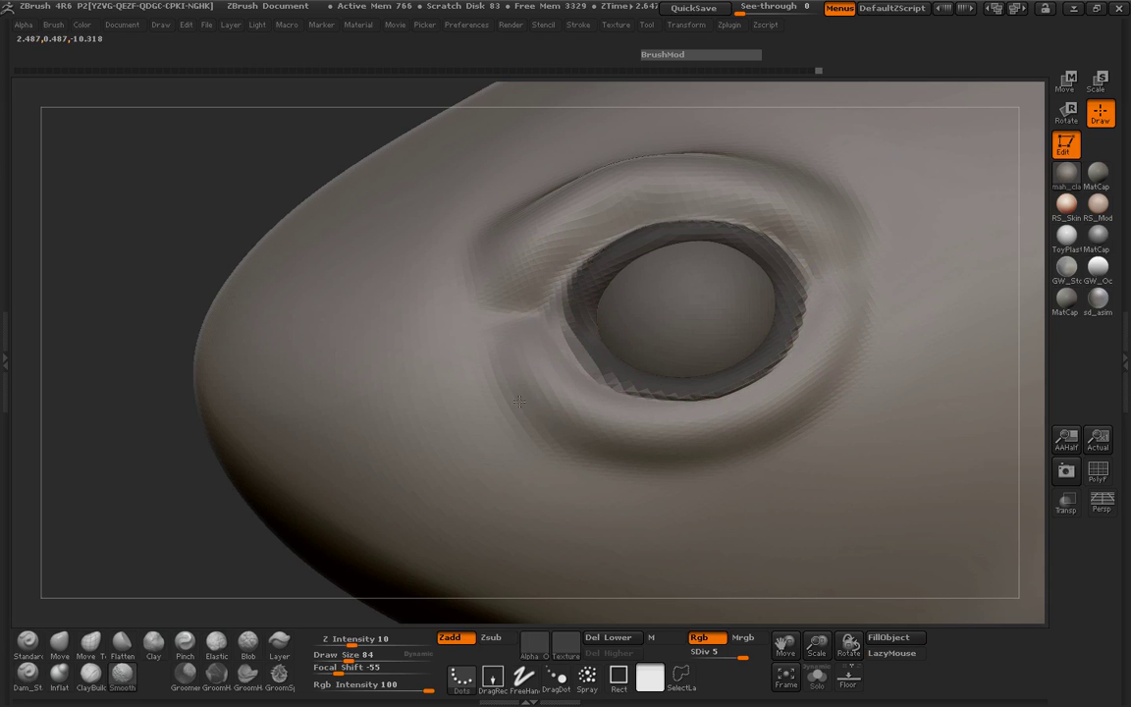
{"action": "mouse_move", "coordinate": [177, 331]}
{"action": "left_mouse_down"}
{"action": "mouse_move", "coordinate": [327, 339]}
{"action": "mouse_move", "coordinate": [732, 253]}
{"action": "left_mouse_up"}
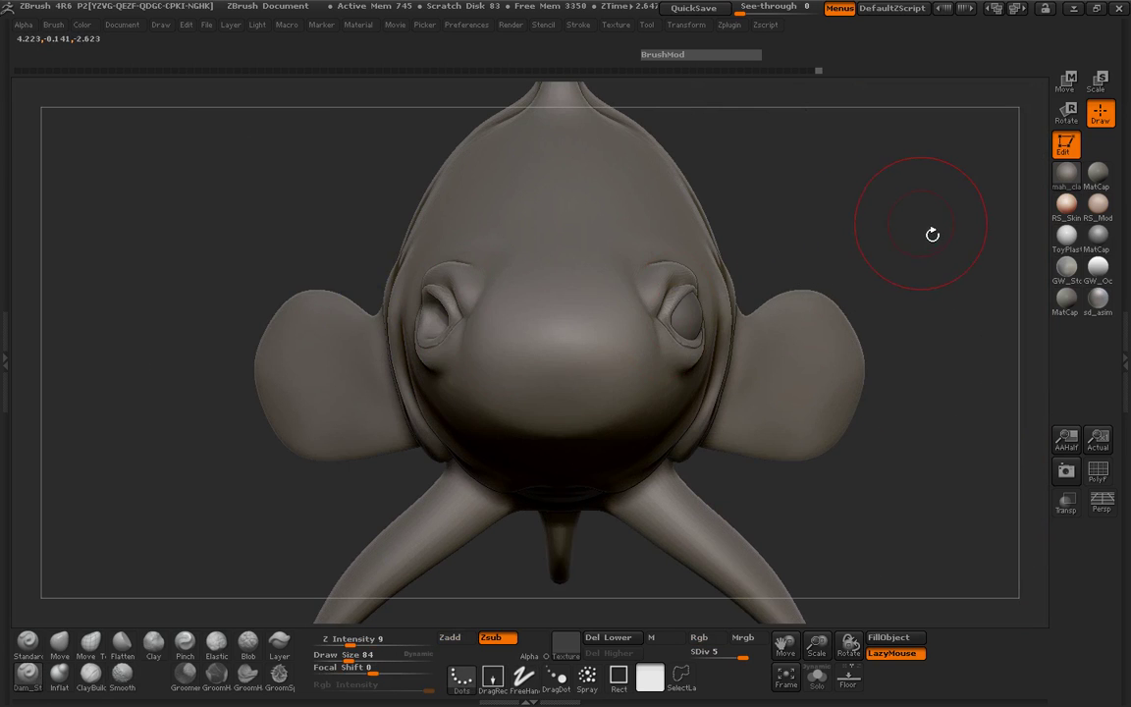
{"action": "mouse_move", "coordinate": [933, 222]}
{"action": "left_mouse_down"}
{"action": "mouse_move", "coordinate": [214, 379]}
{"action": "mouse_move", "coordinate": [223, 384]}
{"action": "left_mouse_up"}
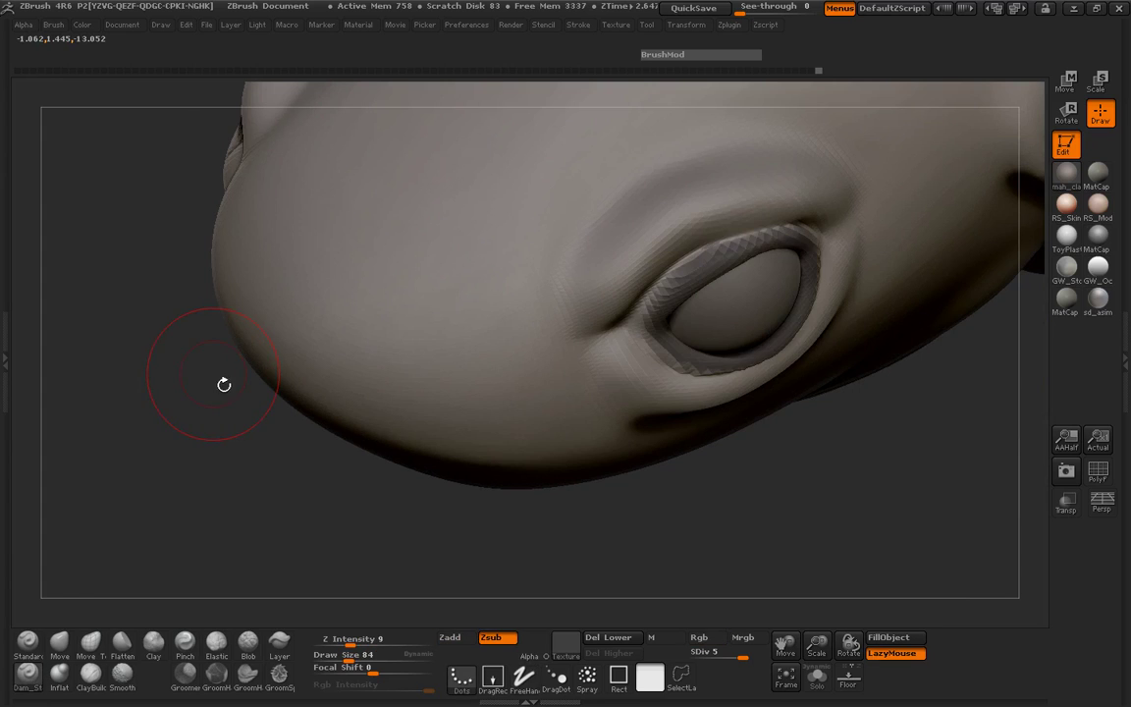
{"action": "left_click", "coordinate": [90, 643]}
Push out the brow ridge and reshape the cheeks below both eyes with Move Topological at size 110.
{"action": "key", "text": "space"}
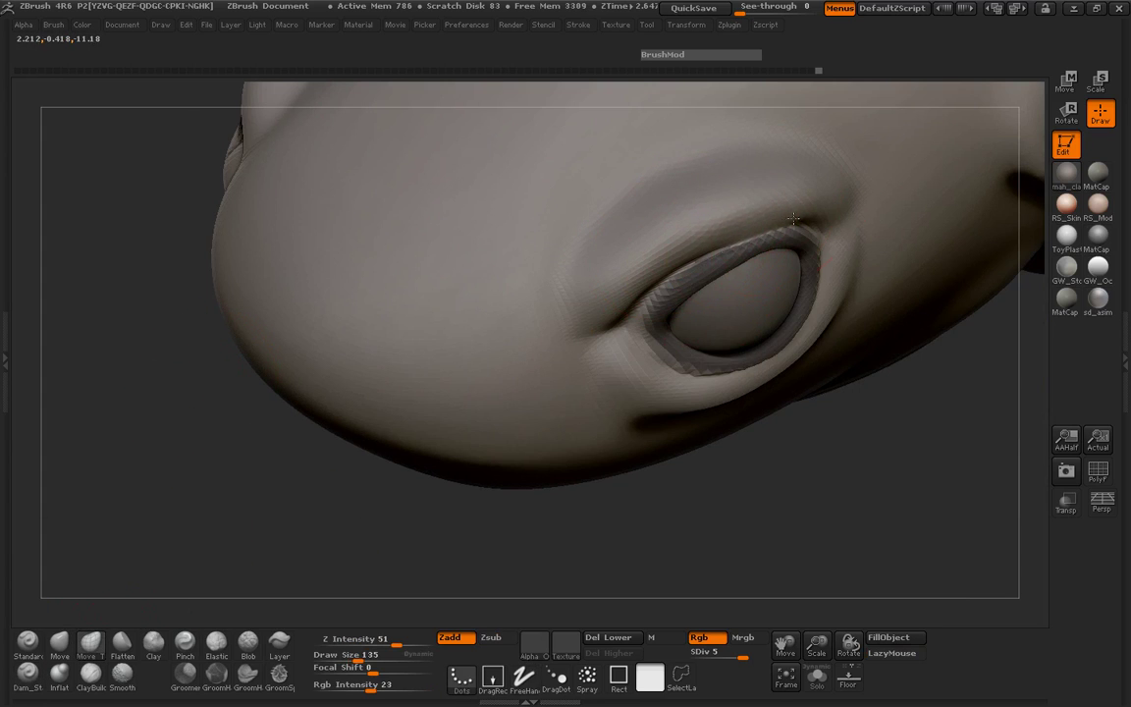
{"action": "left_click_drag", "start_coordinate": [889, 392], "coordinate": [954, 286]}
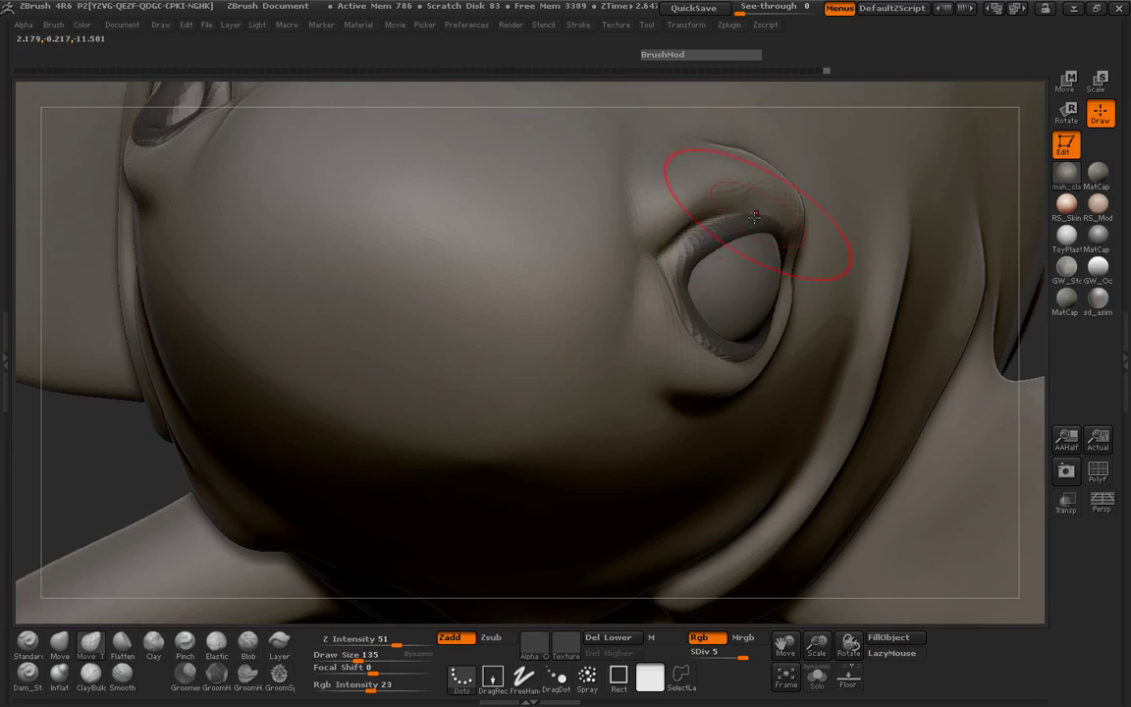
{"action": "key", "text": "s"}
{"action": "mouse_move", "coordinate": [1049, 373]}
{"action": "left_mouse_down"}
{"action": "mouse_move", "coordinate": [729, 265]}
{"action": "mouse_move", "coordinate": [667, 314]}
{"action": "mouse_move", "coordinate": [776, 237]}
{"action": "left_mouse_up"}
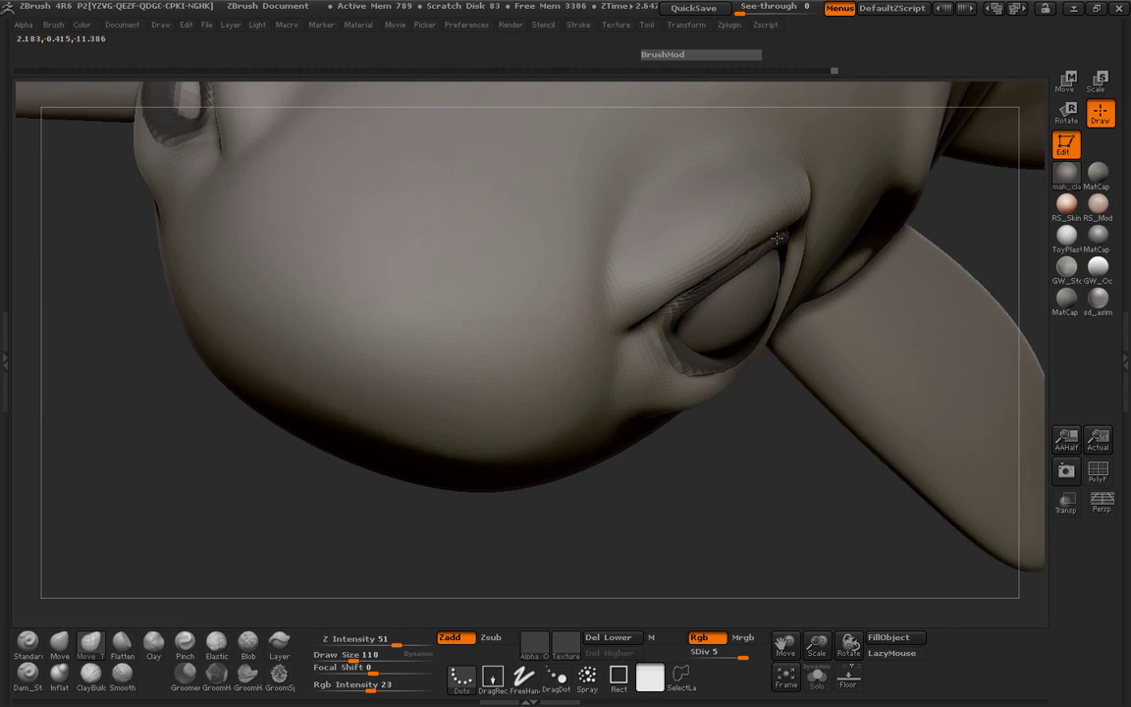
{"action": "mouse_move", "coordinate": [1002, 253]}
{"action": "left_mouse_down"}
{"action": "mouse_move", "coordinate": [432, 258]}
{"action": "mouse_move", "coordinate": [651, 215]}
{"action": "mouse_move", "coordinate": [645, 180]}
{"action": "left_mouse_up"}
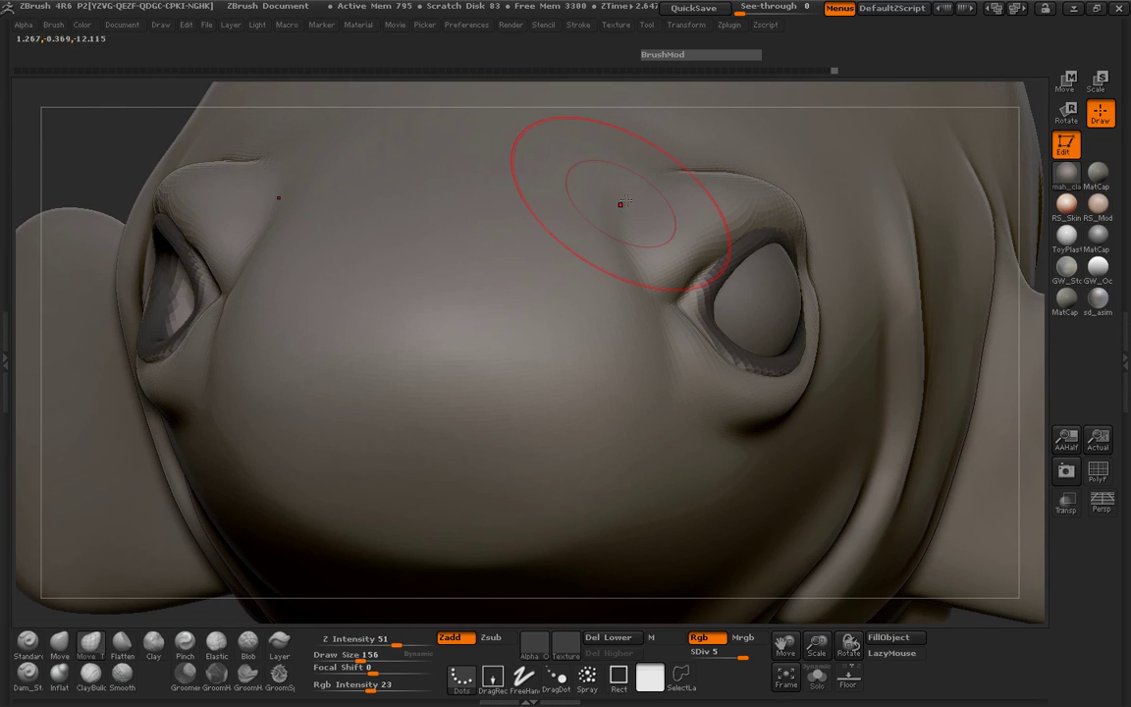
{"action": "left_click_drag", "start_coordinate": [126, 155], "coordinate": [132, 181]}
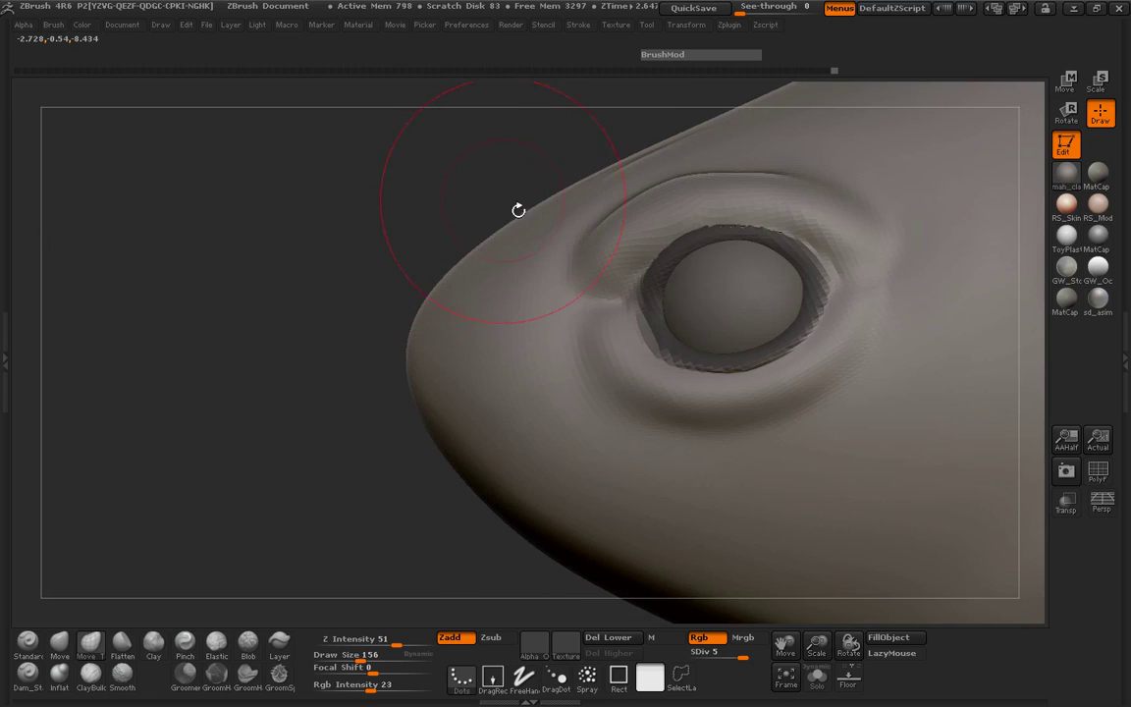
{"action": "mouse_move", "coordinate": [518, 210]}
{"action": "left_mouse_down"}
{"action": "mouse_move", "coordinate": [373, 176]}
{"action": "mouse_move", "coordinate": [589, 182]}
{"action": "left_mouse_up"}
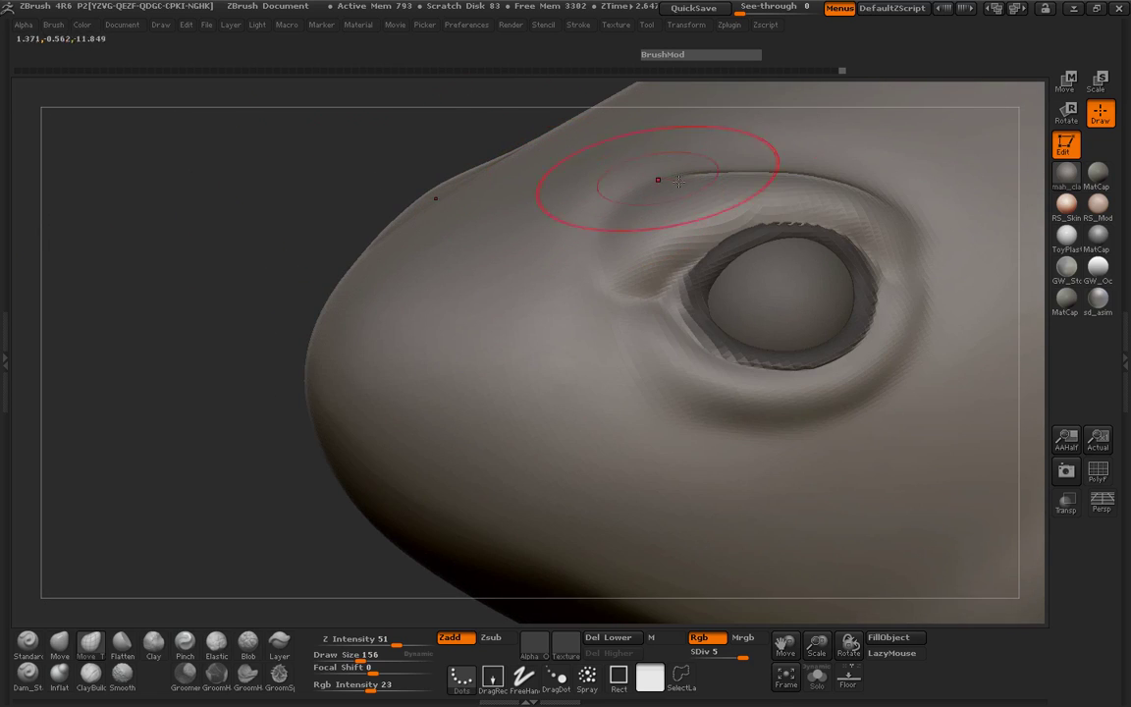
{"action": "left_click_drag", "start_coordinate": [648, 162], "coordinate": [815, 140]}
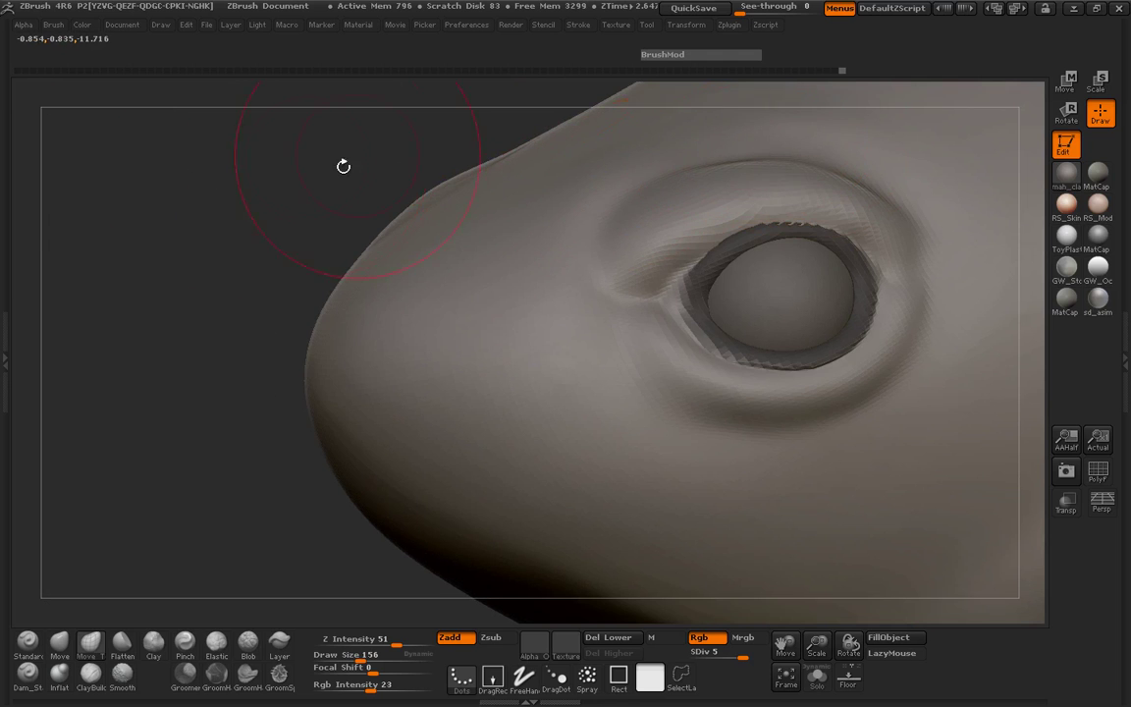
{"action": "mouse_move", "coordinate": [341, 164]}
{"action": "left_mouse_down"}
{"action": "mouse_move", "coordinate": [331, 185]}
{"action": "mouse_move", "coordinate": [172, 201]}
{"action": "left_mouse_up"}
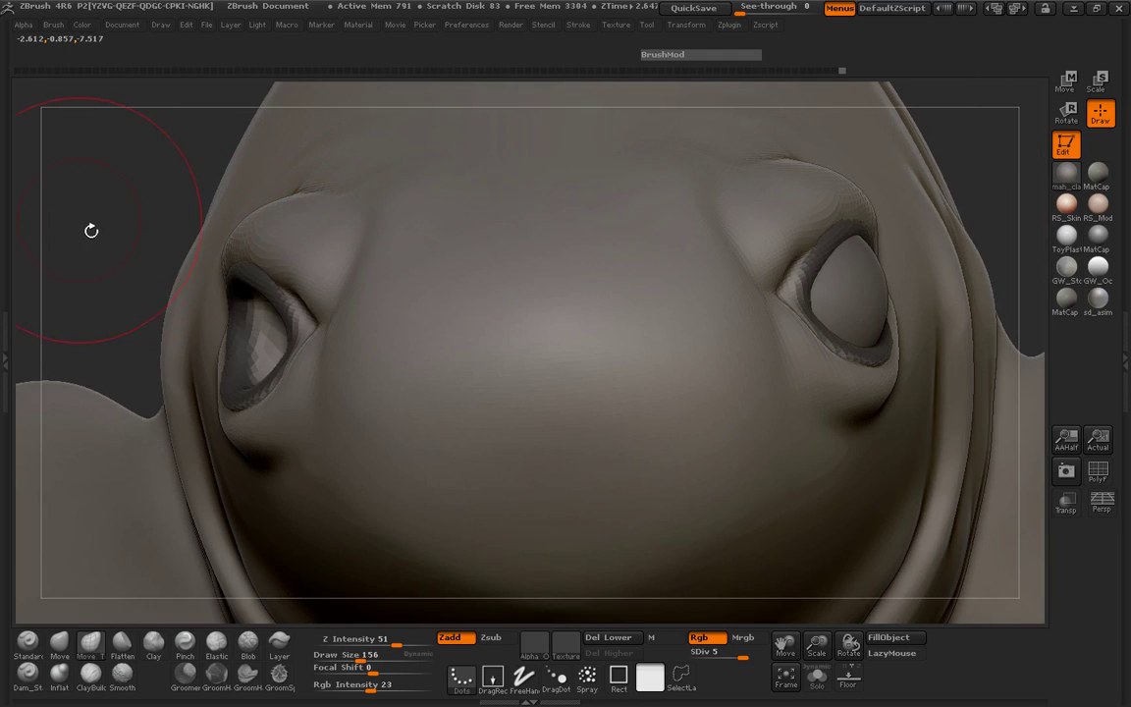
{"action": "mouse_move", "coordinate": [832, 404]}
{"action": "left_mouse_down"}
{"action": "mouse_move", "coordinate": [849, 444]}
{"action": "mouse_move", "coordinate": [875, 202]}
{"action": "mouse_move", "coordinate": [275, 252]}
{"action": "left_mouse_up"}
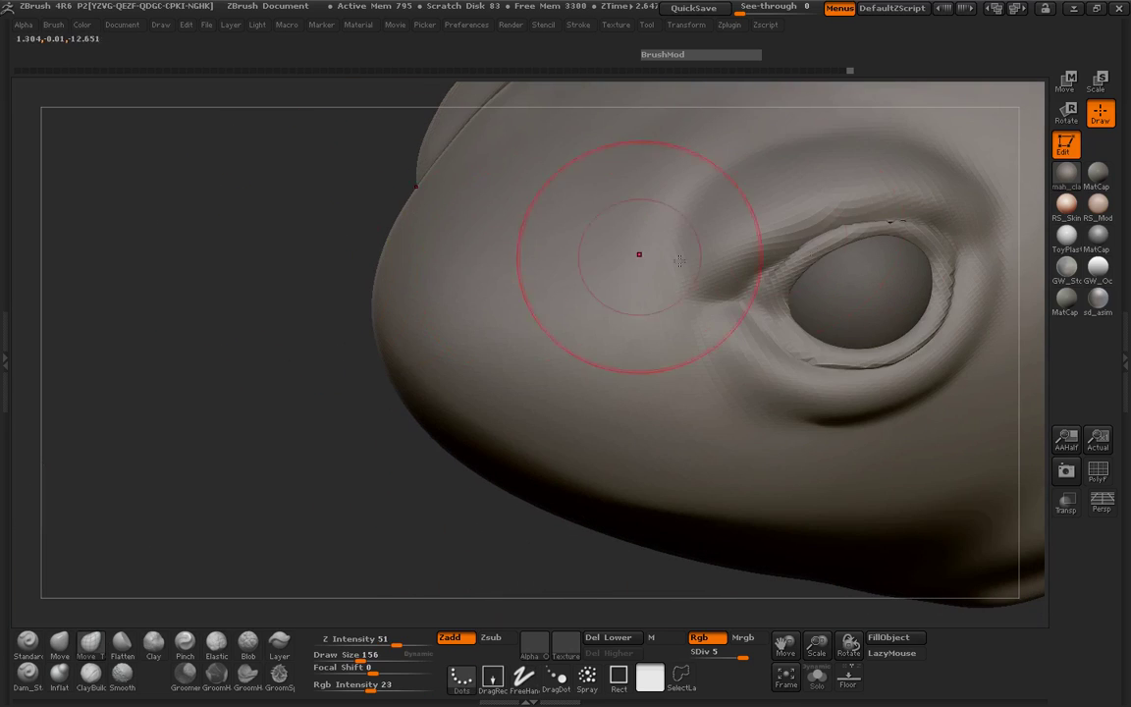
Smooth the lower eyelid with a small Smooth brush.
{"action": "key", "text": "space"}
{"action": "left_click_drag", "start_coordinate": [834, 245], "coordinate": [790, 247]}
{"action": "key", "text": "shift"}
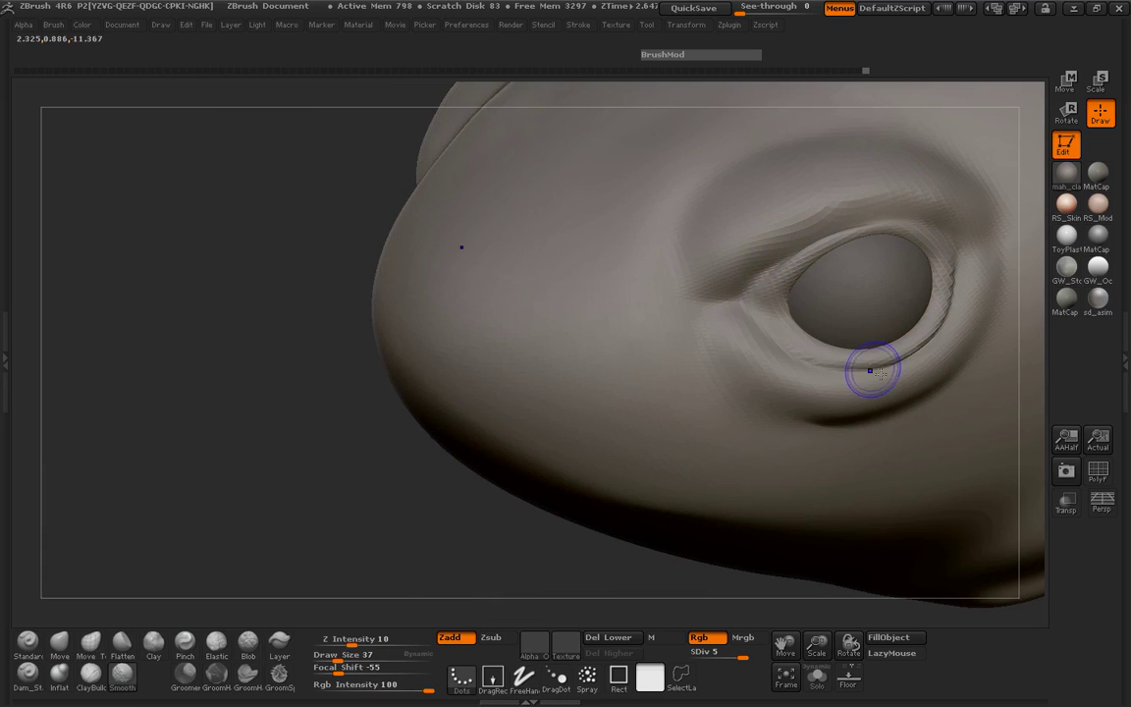
{"action": "left_click_drag", "start_coordinate": [866, 366], "coordinate": [965, 311], "text": "shift"}
{"action": "mouse_move", "coordinate": [354, 349]}
{"action": "left_mouse_down"}
{"action": "mouse_move", "coordinate": [190, 338]}
{"action": "mouse_move", "coordinate": [200, 336]}
{"action": "left_mouse_up"}
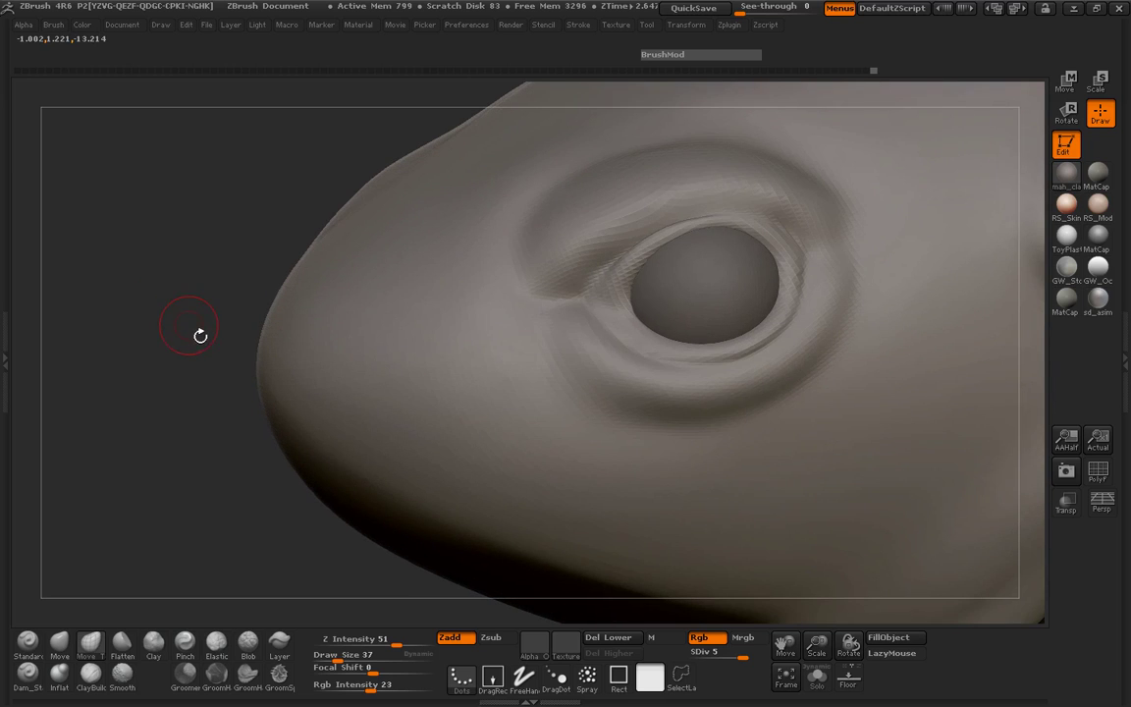
{"action": "left_click_drag", "start_coordinate": [56, 622], "coordinate": [139, 373]}
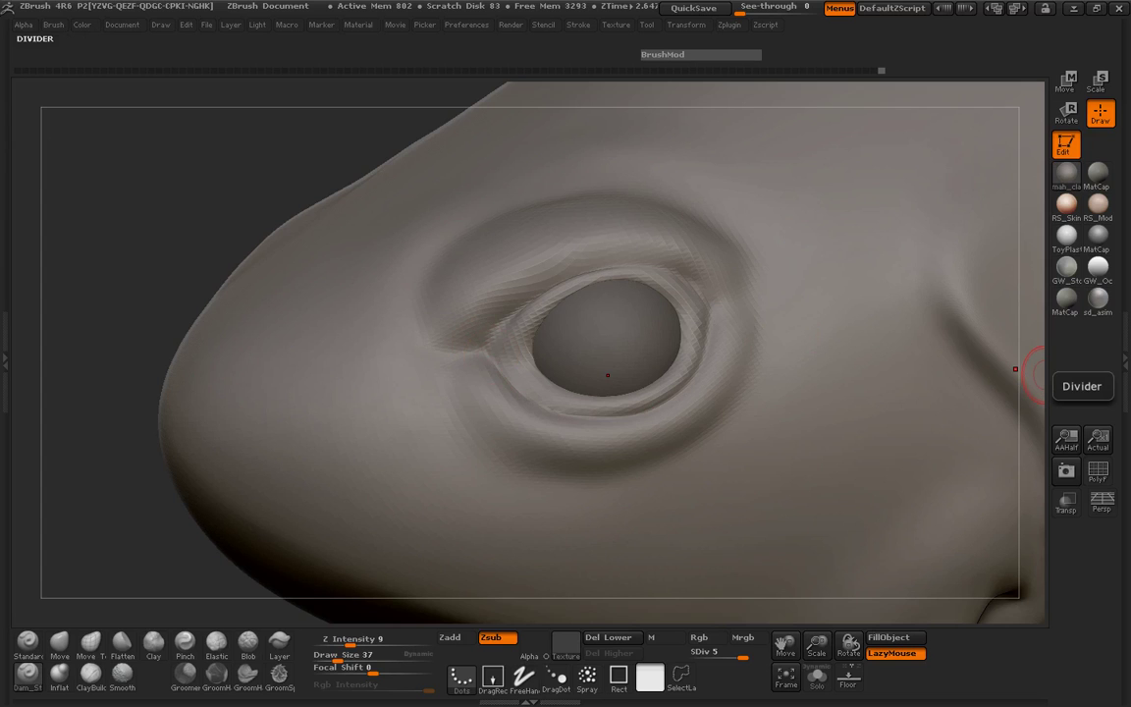
Smooth the upper eyelid surface, orbiting the head to view the eye from new angles.
{"action": "left_click_drag", "start_coordinate": [1021, 371], "coordinate": [781, 306]}
{"action": "mouse_move", "coordinate": [245, 204]}
{"action": "left_mouse_down"}
{"action": "mouse_move", "coordinate": [235, 196]}
{"action": "mouse_move", "coordinate": [450, 304]}
{"action": "left_mouse_up"}
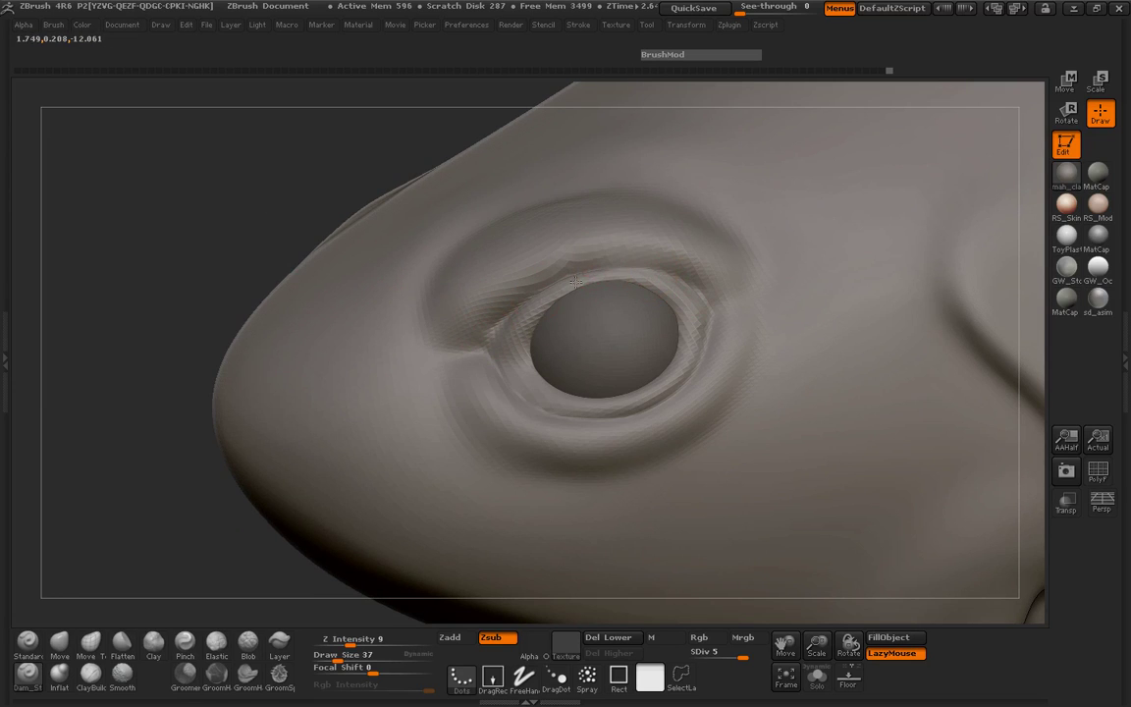
{"action": "left_click_drag", "start_coordinate": [713, 292], "coordinate": [579, 276], "text": "shift"}
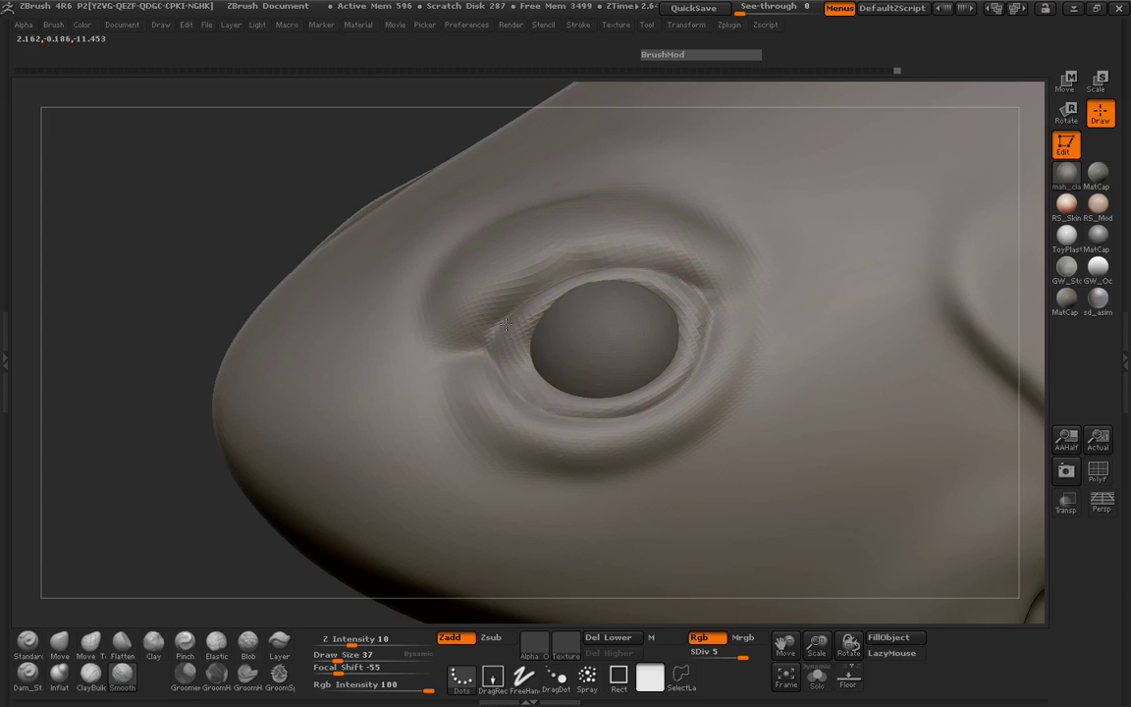
{"action": "left_click_drag", "start_coordinate": [172, 297], "coordinate": [441, 415]}
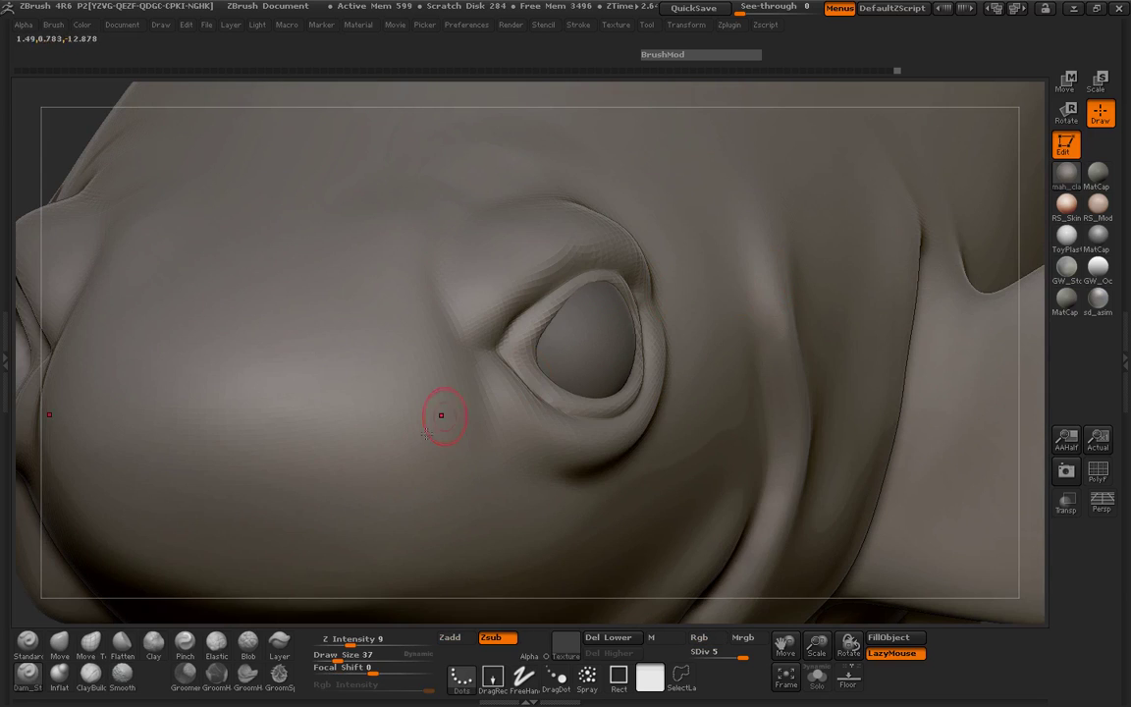
Turn LazyMouse off and sculpt the upper eyelid from the corner at intensity 9, then smooth it.
{"action": "mouse_move", "coordinate": [350, 644]}
{"action": "left_mouse_down"}
{"action": "mouse_move", "coordinate": [363, 649]}
{"action": "mouse_move", "coordinate": [342, 649]}
{"action": "left_mouse_up"}
{"action": "left_click_drag", "start_coordinate": [74, 151], "coordinate": [106, 218]}
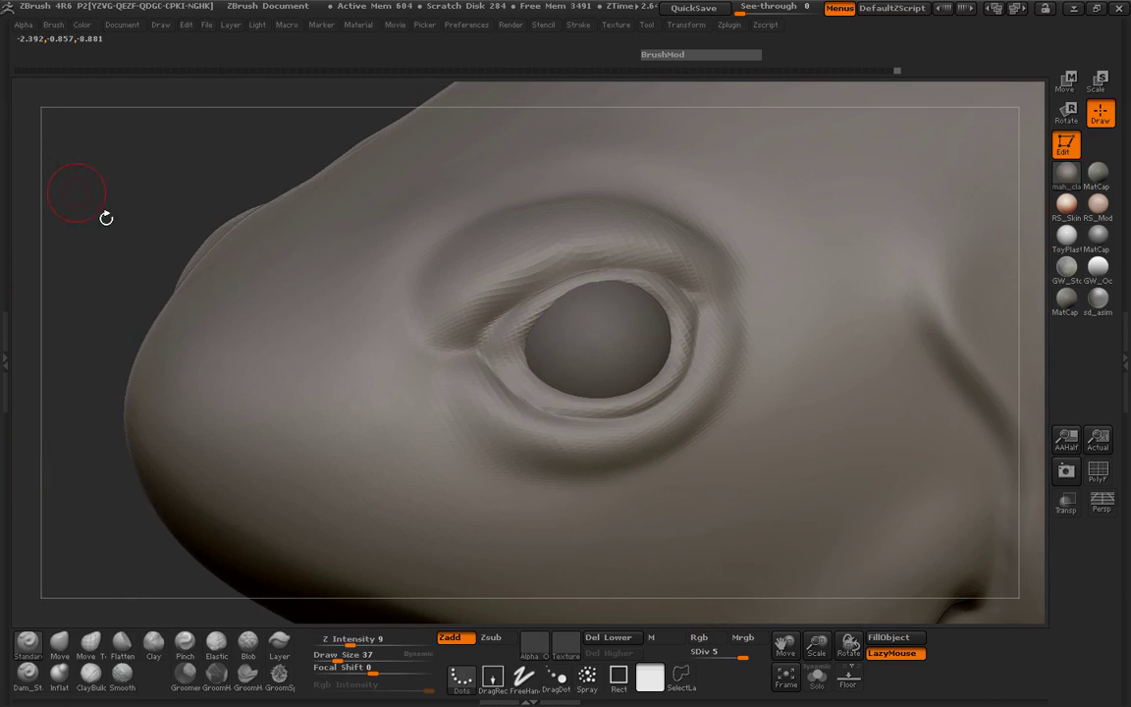
{"action": "key", "text": "l"}
{"action": "mouse_move", "coordinate": [518, 321]}
{"action": "left_mouse_down", "text": "shift"}
{"action": "mouse_move", "coordinate": [535, 297]}
{"action": "mouse_move", "coordinate": [595, 293]}
{"action": "left_mouse_up", "text": "shift"}
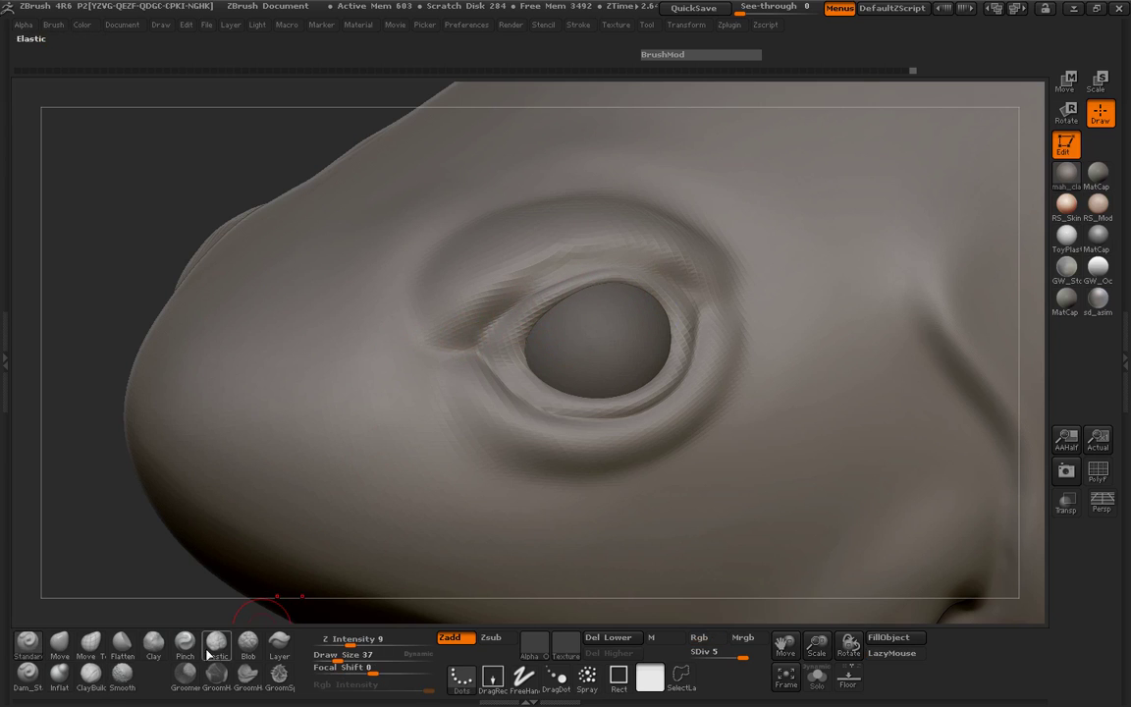
{"action": "left_click_drag", "start_coordinate": [363, 639], "coordinate": [342, 639]}
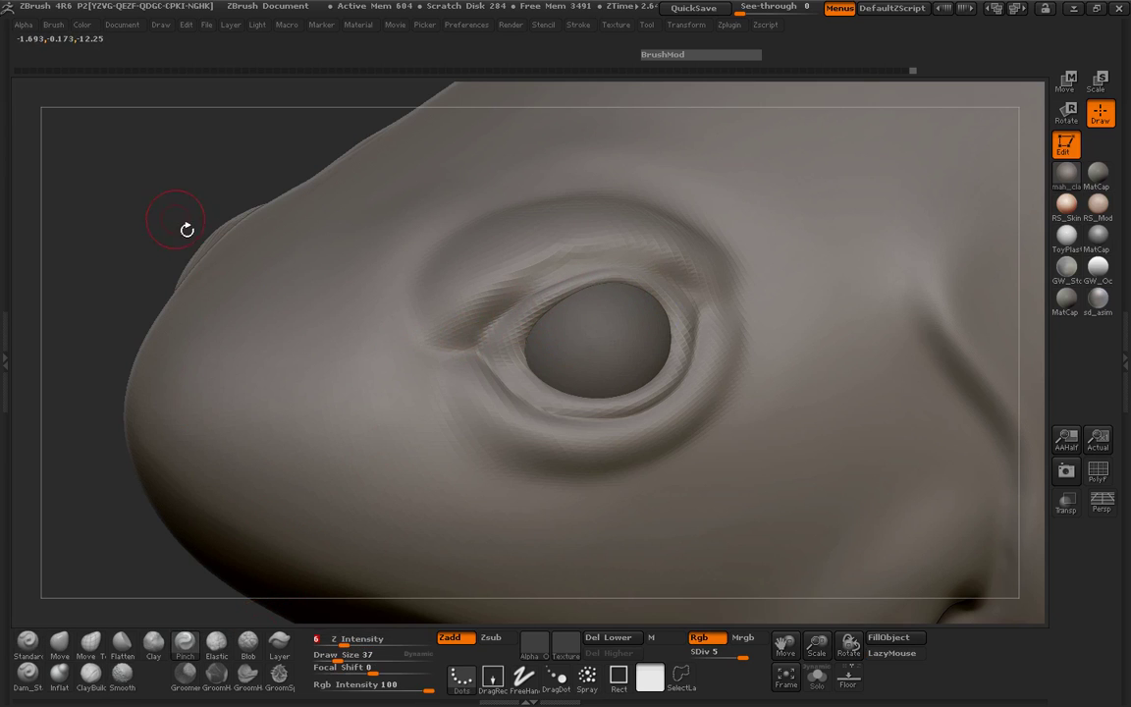
{"action": "left_click_drag", "start_coordinate": [185, 227], "coordinate": [535, 364]}
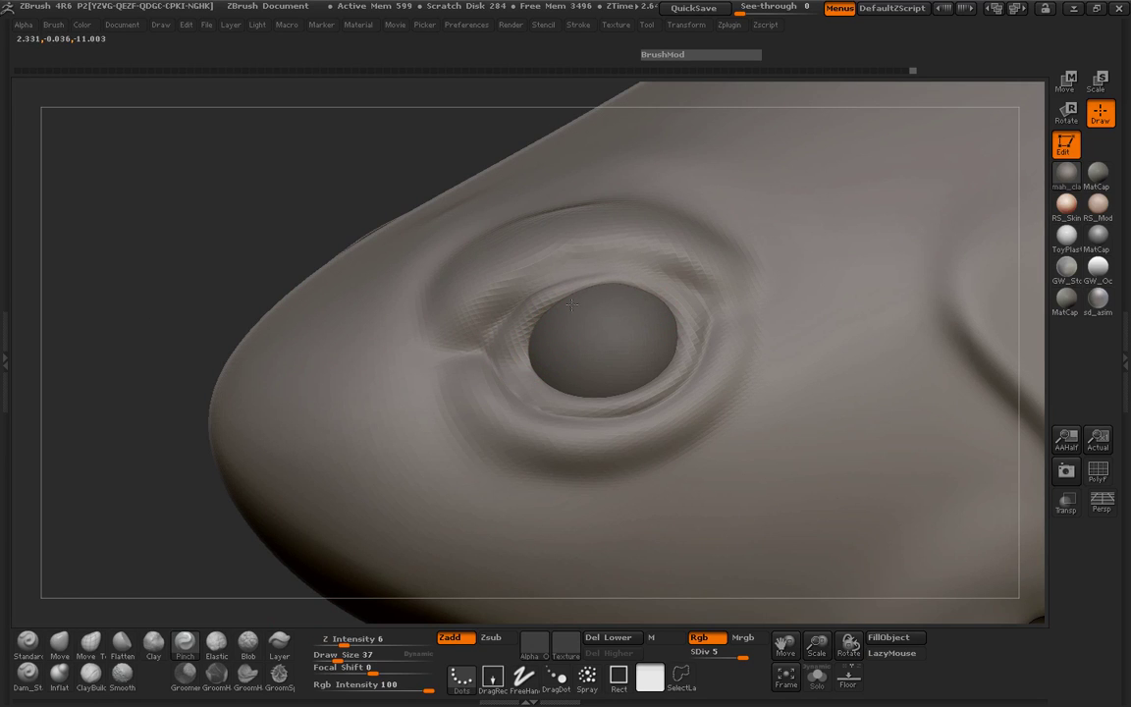
{"action": "key", "text": "shift"}
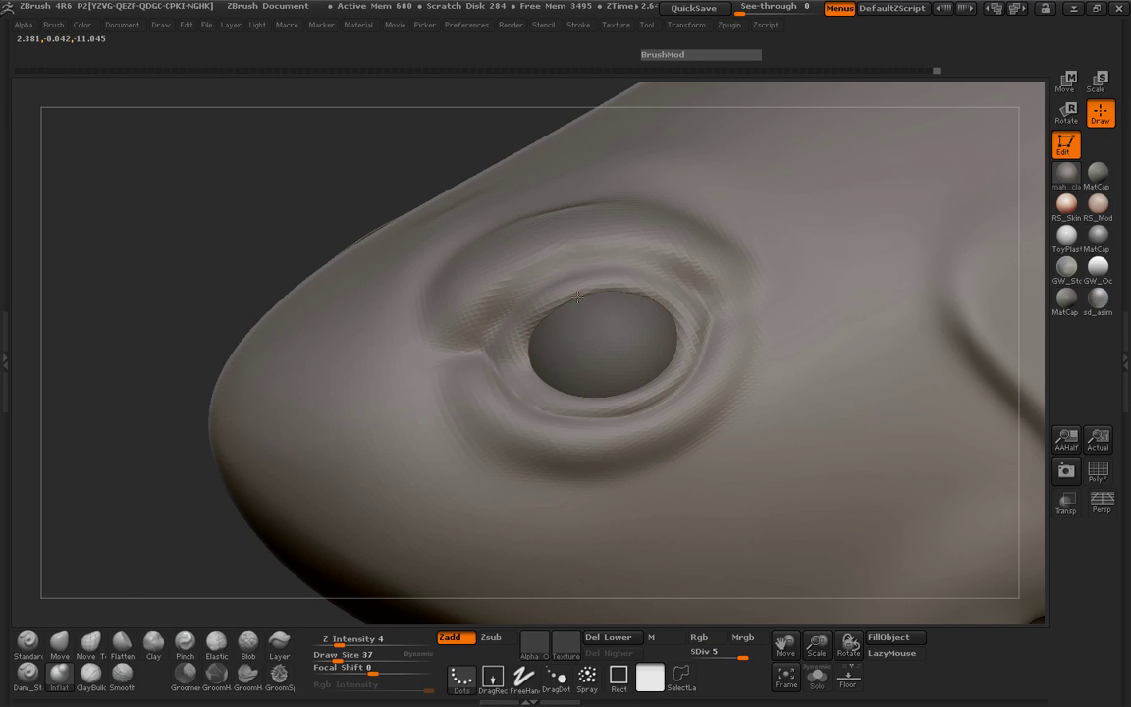
{"action": "left_click_drag", "start_coordinate": [234, 308], "coordinate": [586, 312]}
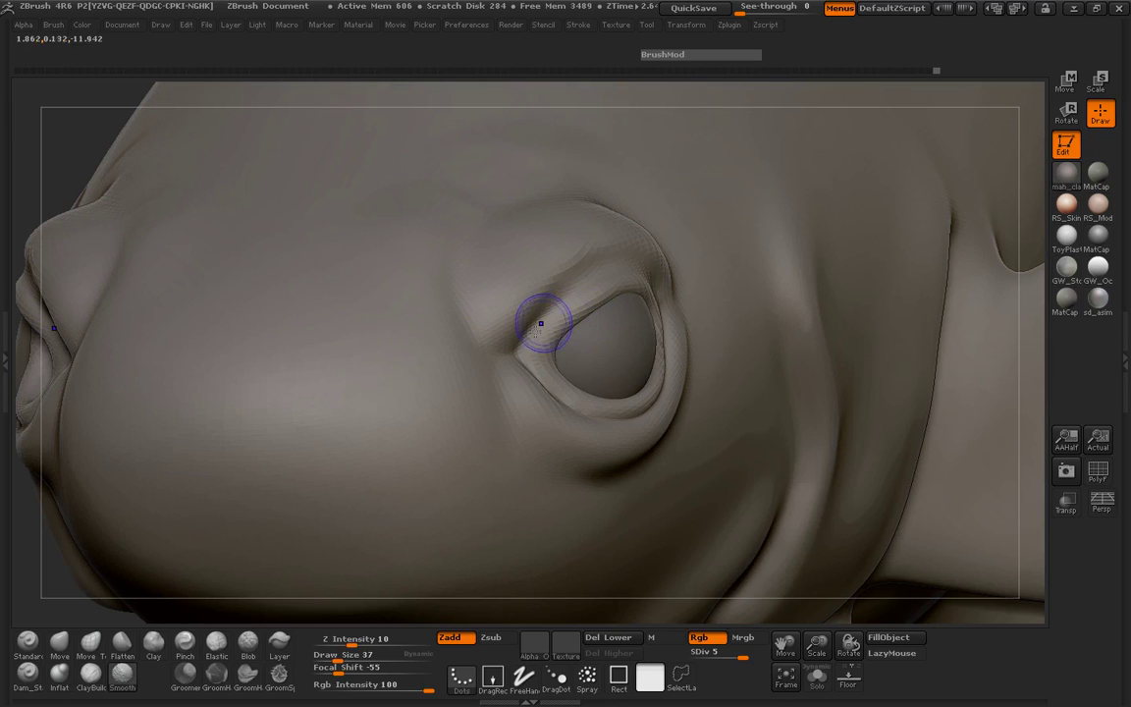
With Move Topological at size 101, pull the upper eyelid up and reshape the lower eyelid.
{"action": "left_click_drag", "start_coordinate": [848, 648], "coordinate": [878, 509]}
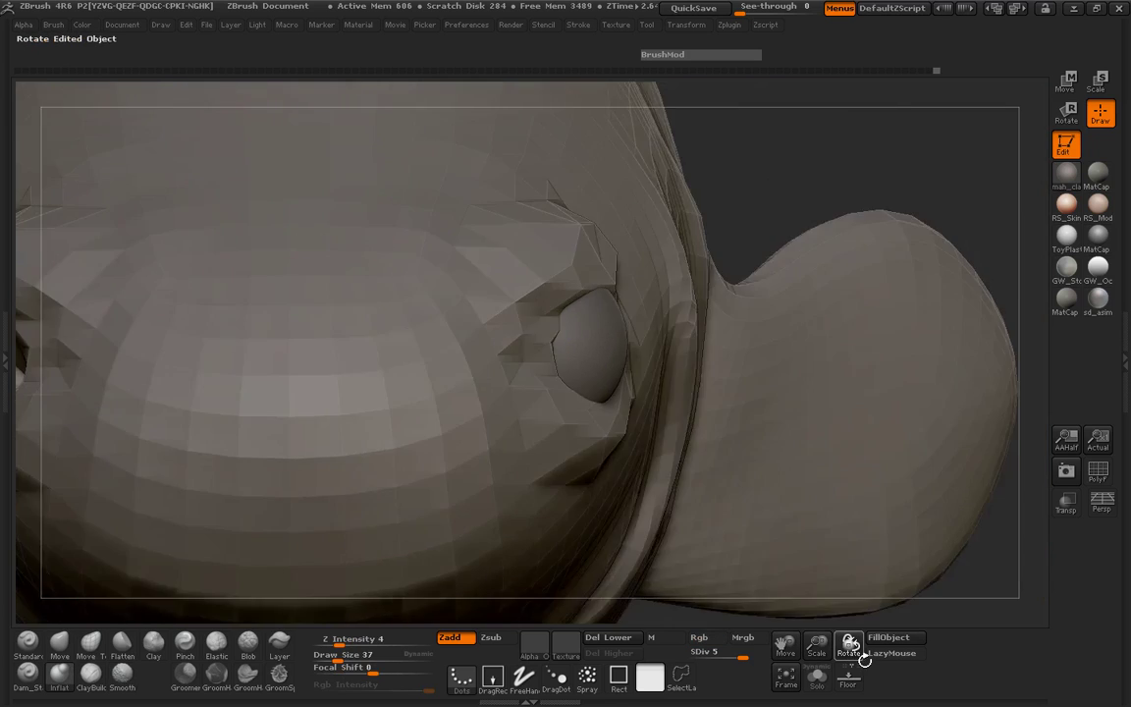
{"action": "left_click_drag", "start_coordinate": [979, 531], "coordinate": [968, 527]}
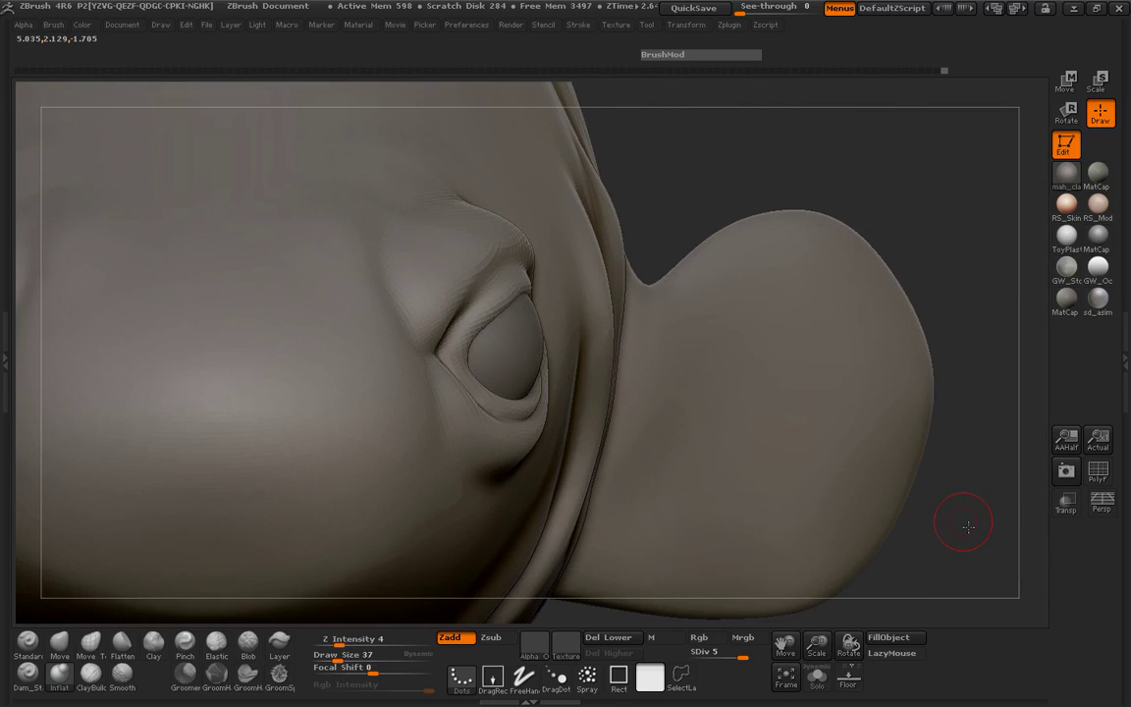
{"action": "left_click", "coordinate": [91, 643]}
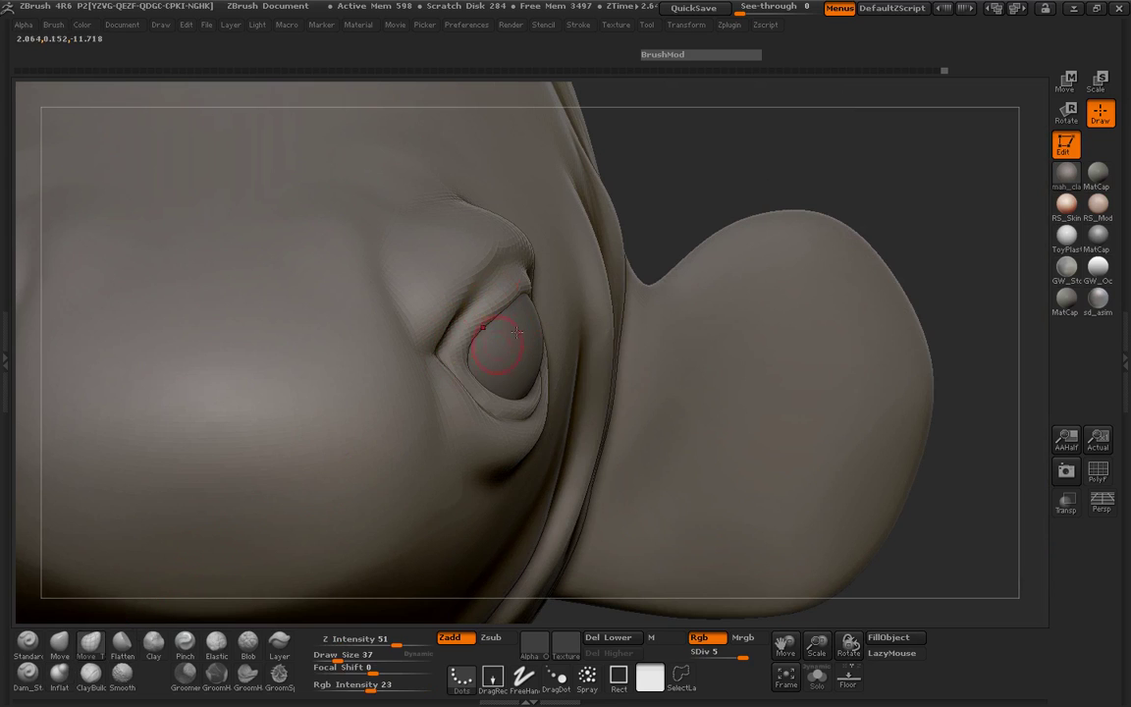
{"action": "key", "text": "space"}
{"action": "left_click_drag", "start_coordinate": [557, 294], "coordinate": [565, 294]}
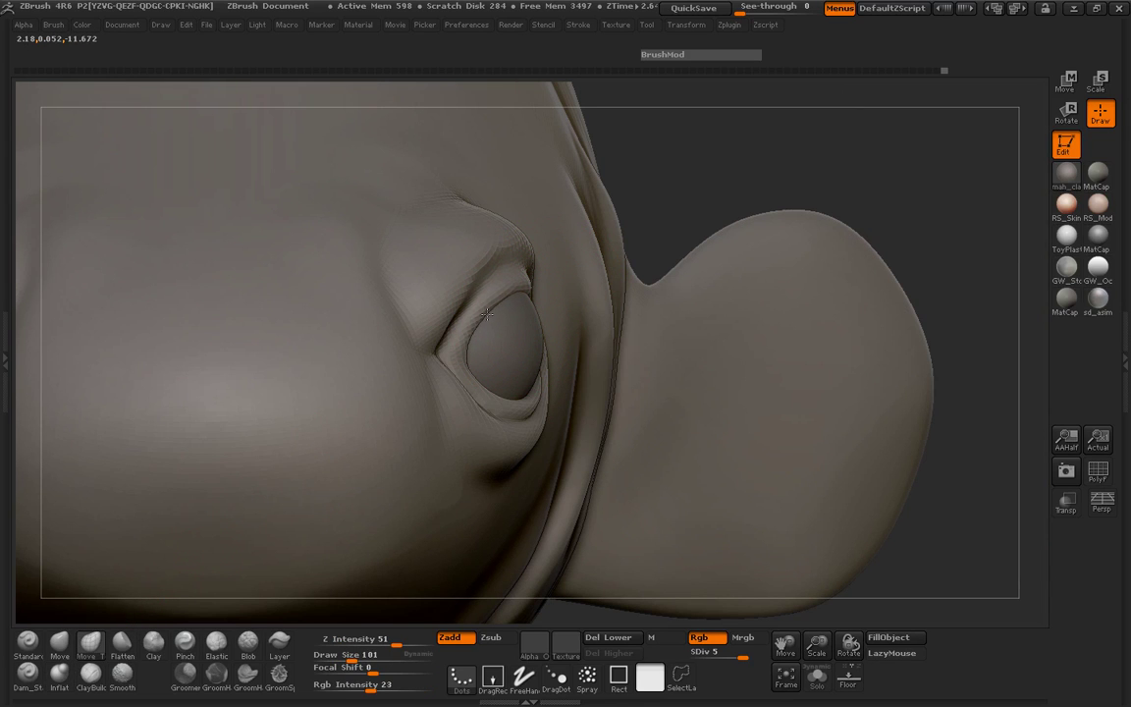
{"action": "left_click_drag", "start_coordinate": [487, 314], "coordinate": [509, 297]}
{"action": "mouse_move", "coordinate": [493, 402]}
{"action": "left_mouse_down"}
{"action": "mouse_move", "coordinate": [491, 416]}
{"action": "mouse_move", "coordinate": [541, 407]}
{"action": "left_mouse_up"}
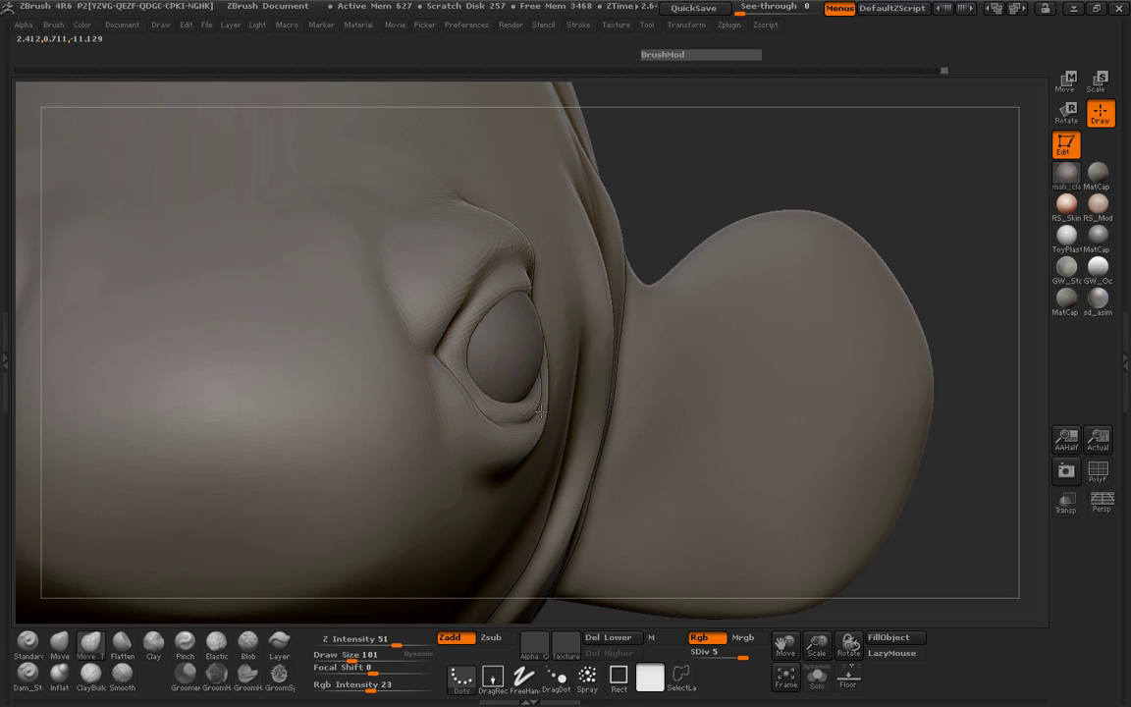
At brush size 125, define the lower eyelid under the eye, smooth it, and zoom out to check.
{"action": "right_click_drag", "start_coordinate": [669, 449], "coordinate": [549, 412]}
{"action": "right_click", "coordinate": [490, 353]}
{"action": "left_click_drag", "start_coordinate": [520, 367], "coordinate": [538, 366]}
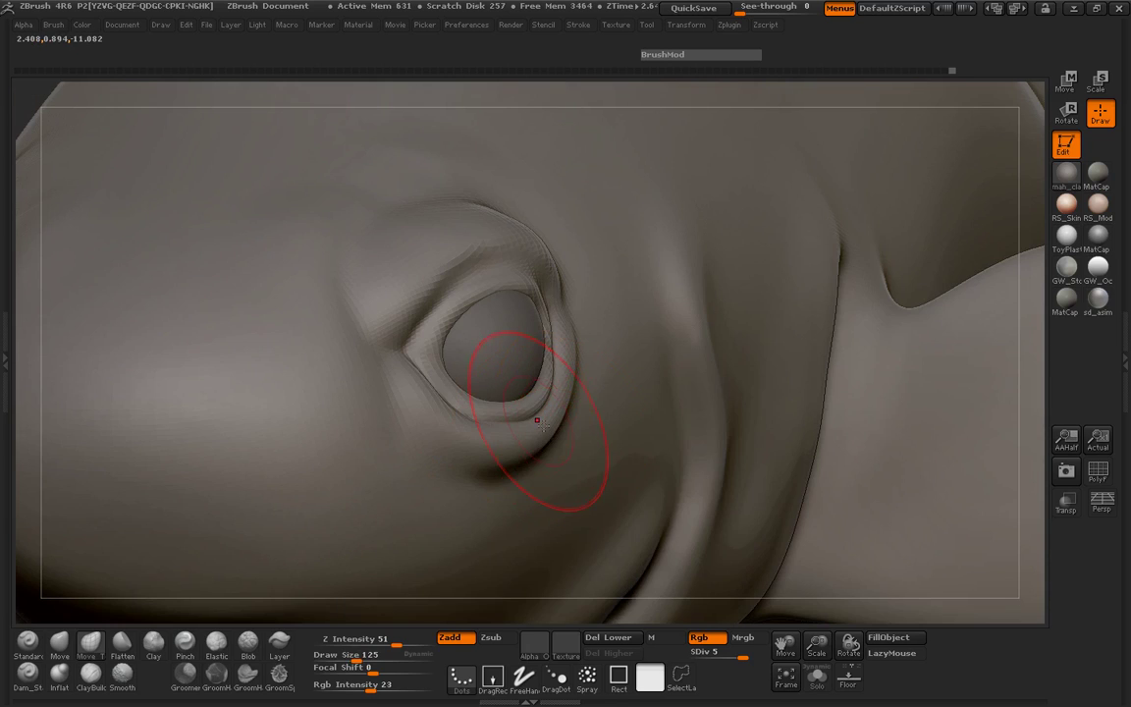
{"action": "mouse_move", "coordinate": [544, 429]}
{"action": "left_mouse_down"}
{"action": "mouse_move", "coordinate": [469, 429]}
{"action": "mouse_move", "coordinate": [728, 379]}
{"action": "mouse_move", "coordinate": [302, 315]}
{"action": "mouse_move", "coordinate": [240, 265]}
{"action": "mouse_move", "coordinate": [890, 305]}
{"action": "mouse_move", "coordinate": [339, 286]}
{"action": "mouse_move", "coordinate": [332, 387]}
{"action": "left_mouse_up"}
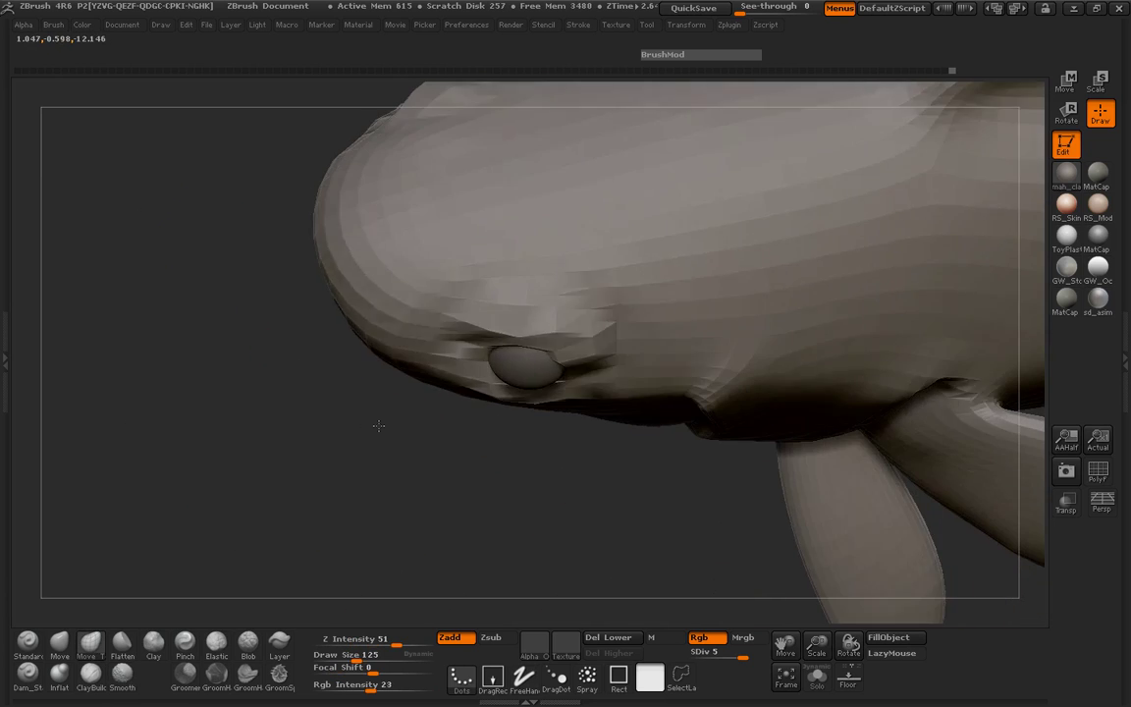
{"action": "key", "text": "space"}
{"action": "key", "text": "shift"}
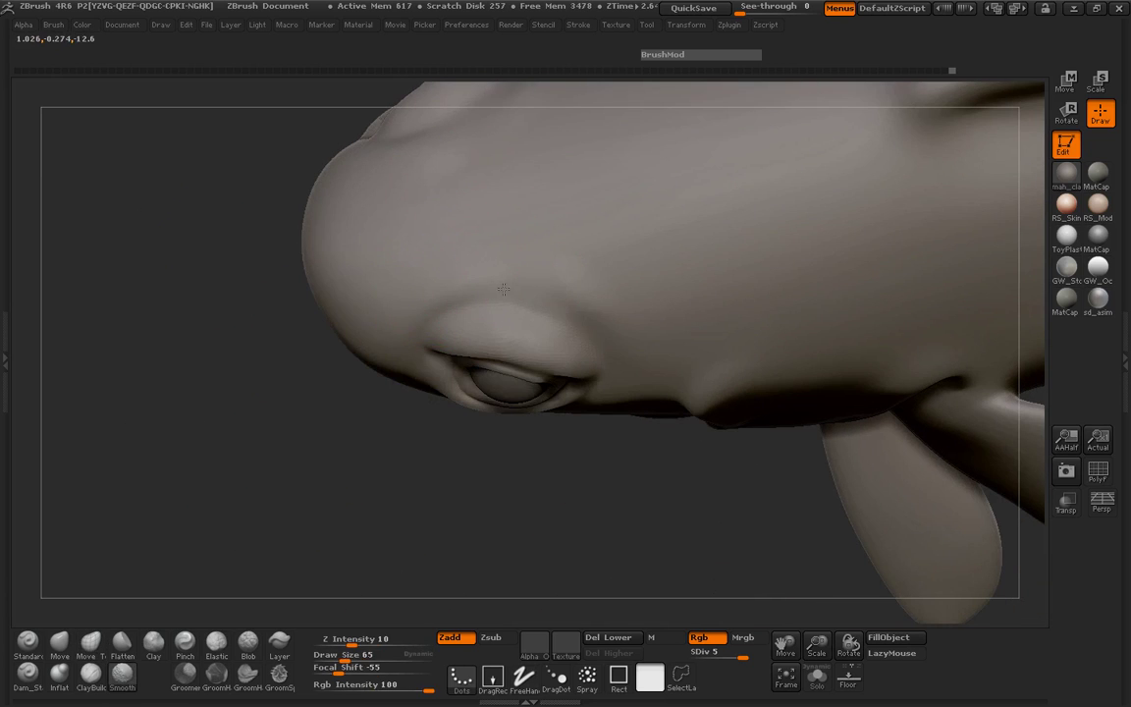
{"action": "left_click_drag", "start_coordinate": [340, 480], "coordinate": [257, 256]}
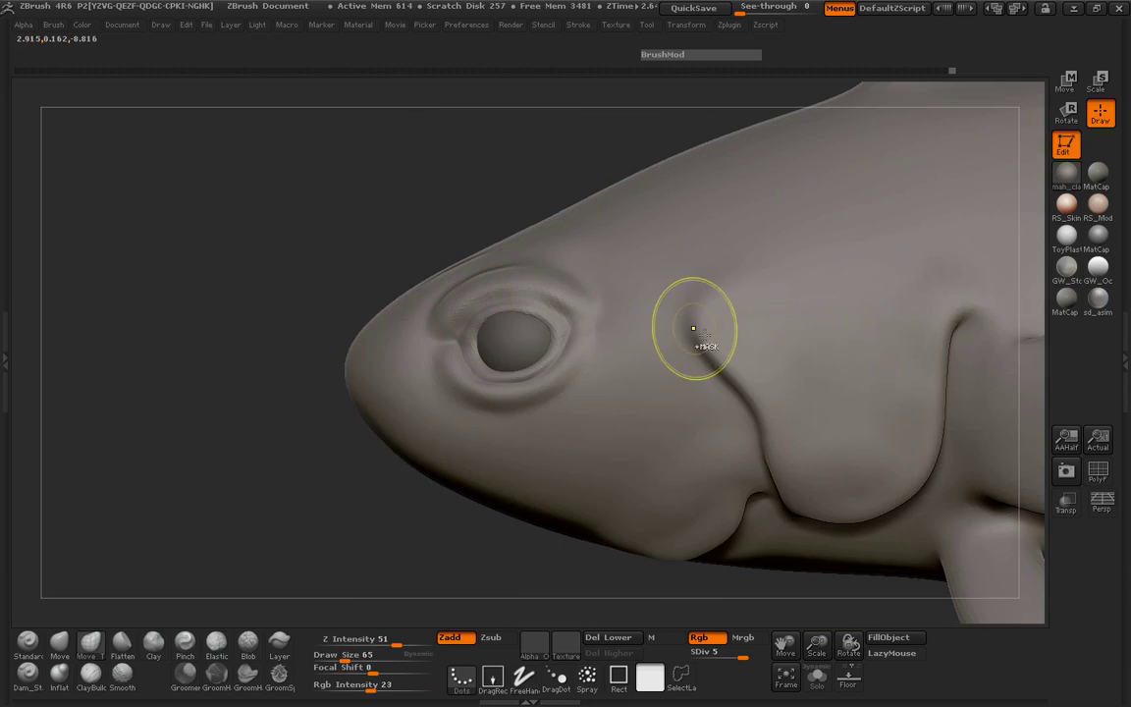
{"action": "mouse_move", "coordinate": [633, 467]}
{"action": "left_mouse_down", "text": "alt"}
{"action": "mouse_move", "coordinate": [366, 355]}
{"action": "mouse_move", "coordinate": [434, 354]}
{"action": "mouse_move", "coordinate": [278, 345]}
{"action": "mouse_move", "coordinate": [452, 427]}
{"action": "mouse_move", "coordinate": [809, 431]}
{"action": "mouse_move", "coordinate": [517, 429]}
{"action": "mouse_move", "coordinate": [392, 447]}
{"action": "mouse_move", "coordinate": [196, 432]}
{"action": "left_mouse_up", "text": "alt"}
Duplicate the grouper body as a new subtool and solo it.
{"action": "left_click", "coordinate": [12, 316]}
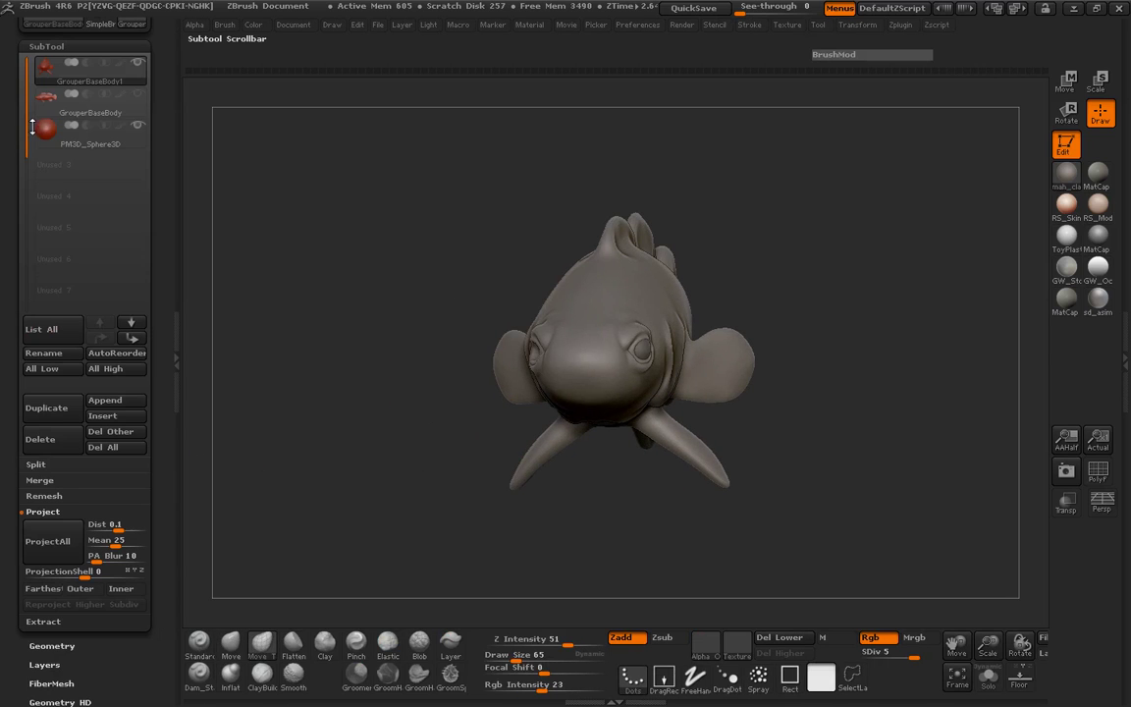
{"action": "left_click", "coordinate": [46, 407]}
{"action": "left_click", "coordinate": [137, 62], "text": "shift"}
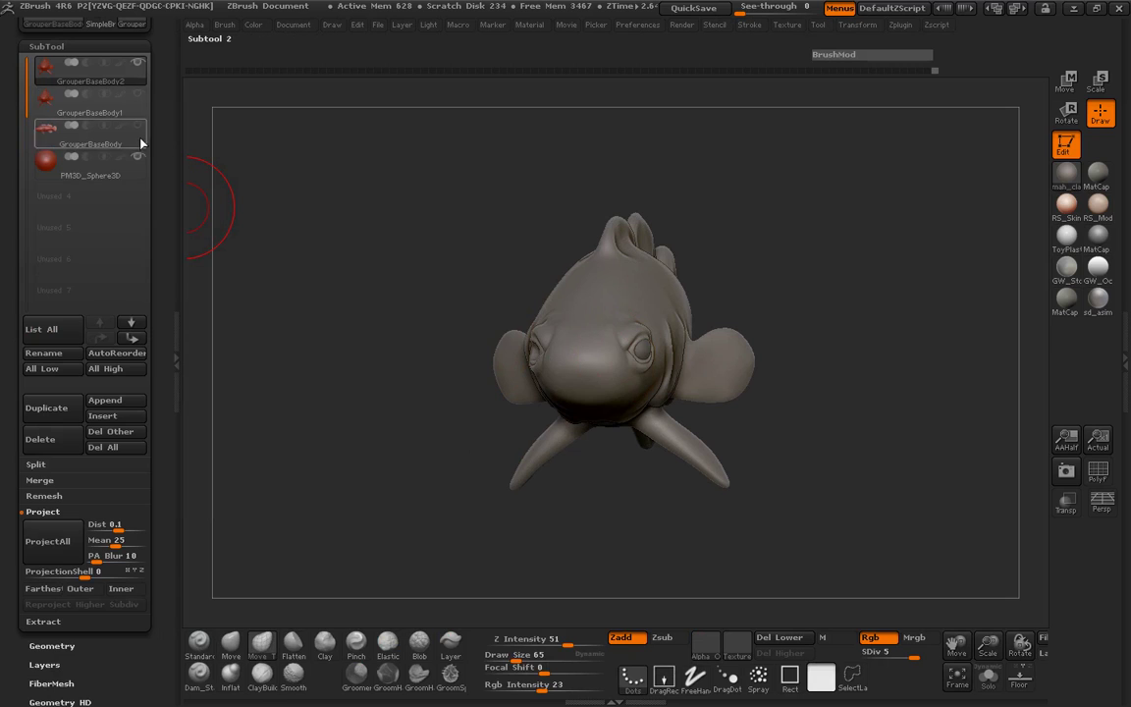
In Geometry > ZRemesher, turn off Half and run ZRemesher on the copy at target 100.
{"action": "scroll", "coordinate": [148, 174], "scroll_direction": "down", "scroll_amount": 5}
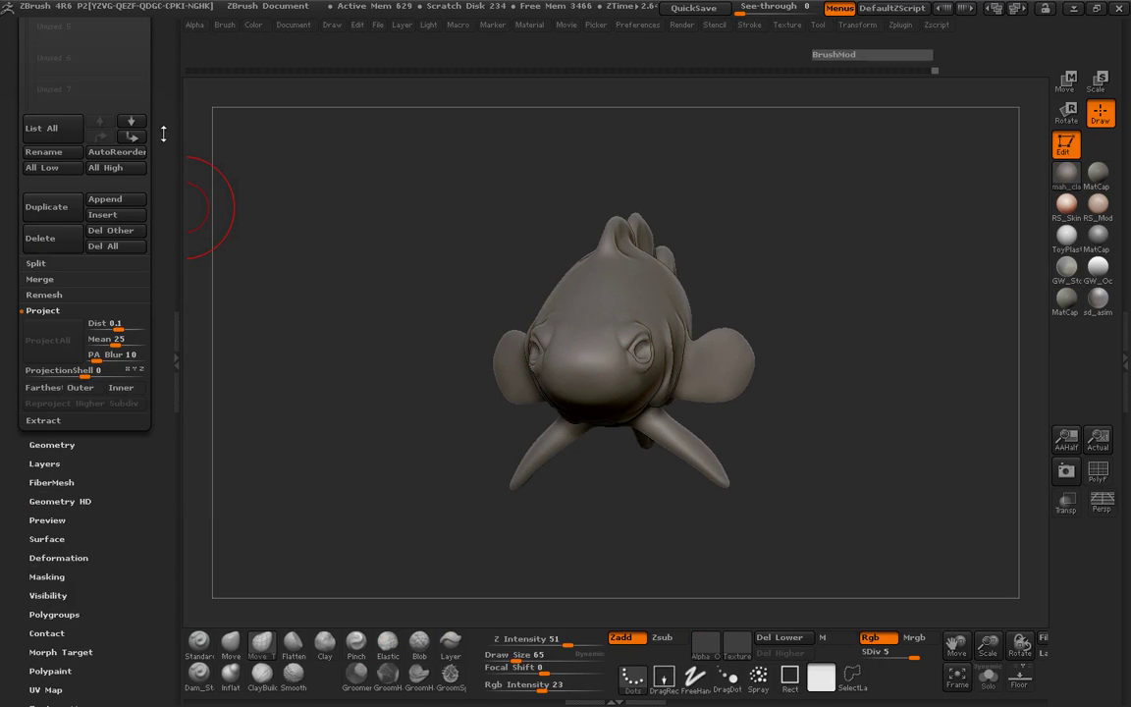
{"action": "left_click", "coordinate": [54, 447]}
{"action": "scroll", "coordinate": [59, 432], "scroll_direction": "up", "scroll_amount": 1}
{"action": "scroll", "coordinate": [59, 383], "scroll_direction": "up", "scroll_amount": 2}
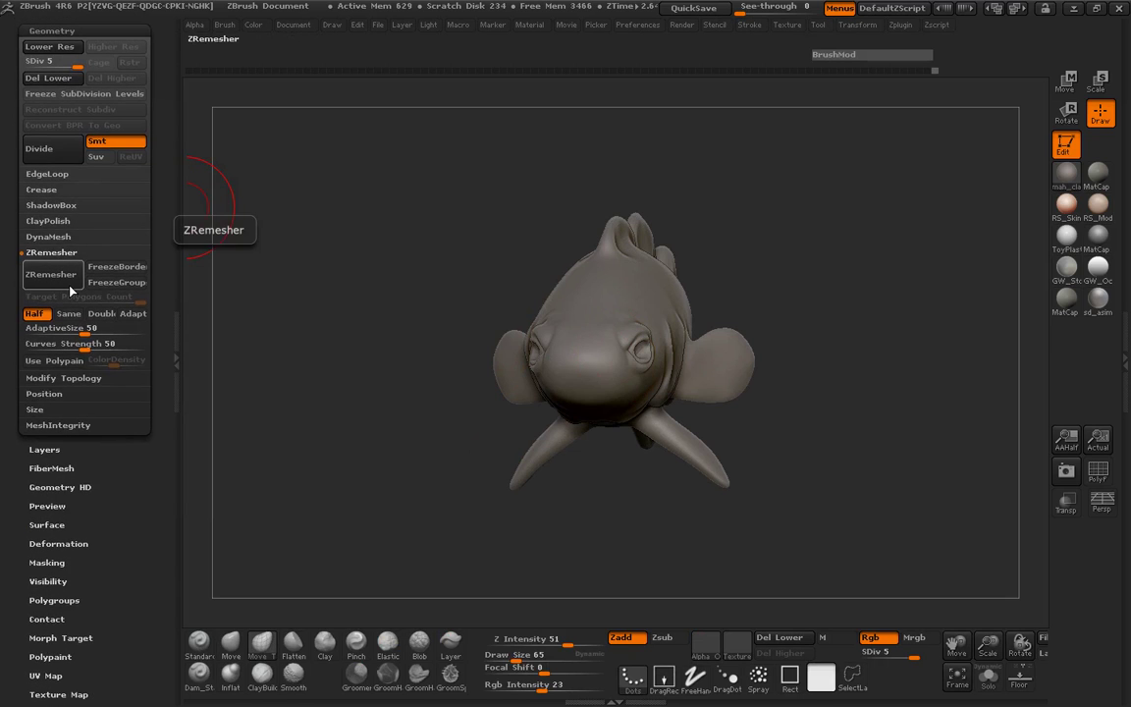
{"action": "left_click", "coordinate": [47, 314]}
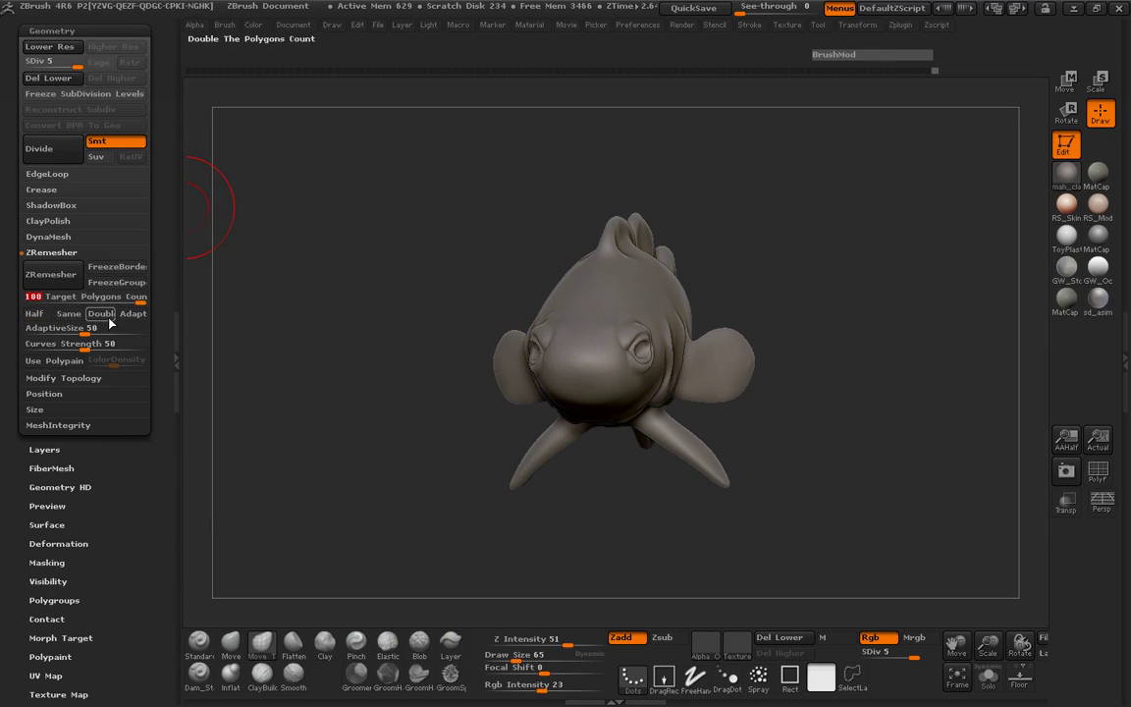
{"action": "left_click", "coordinate": [51, 274]}
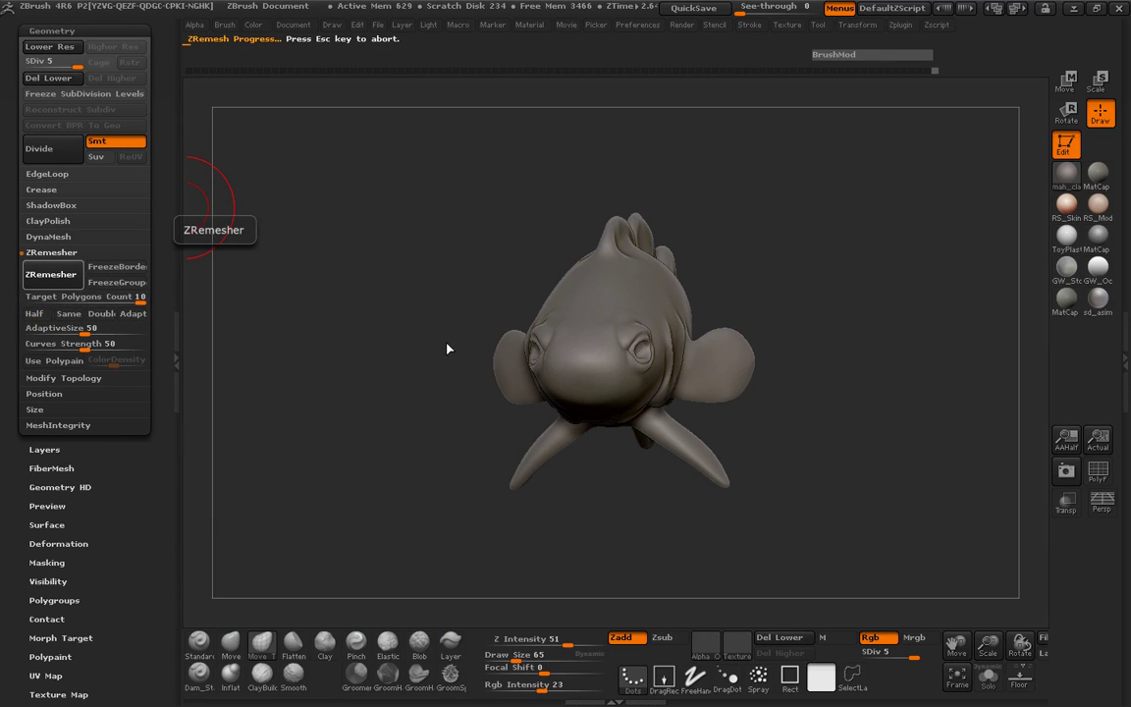
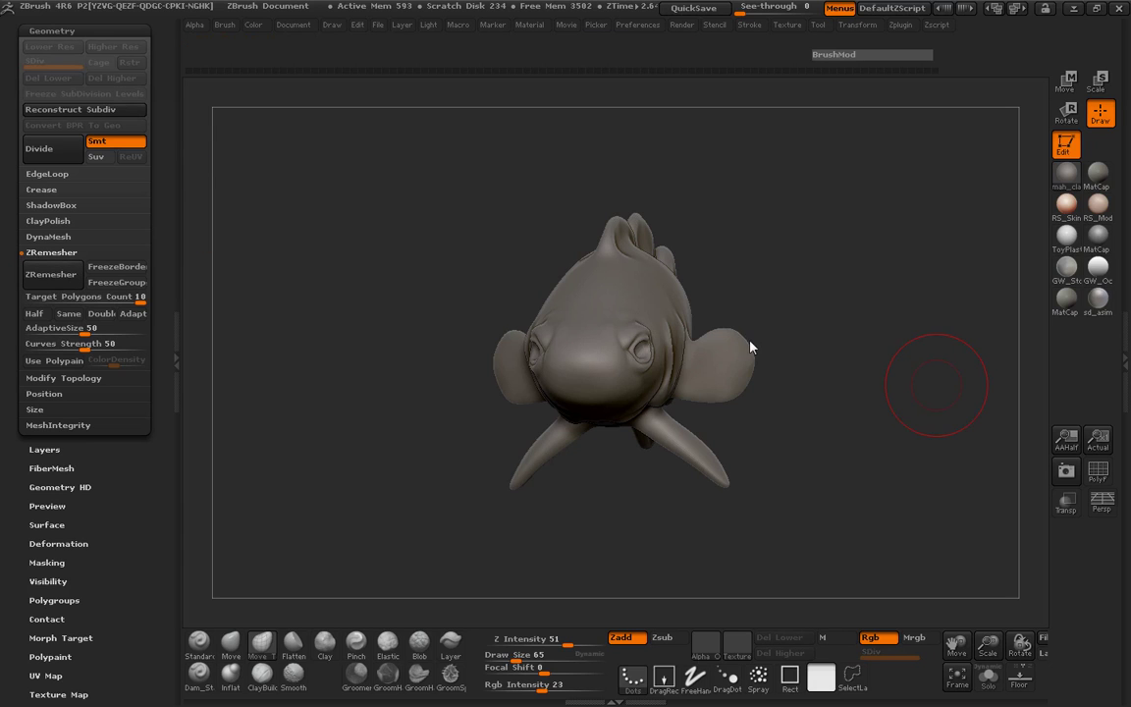
Turn on the PolyF wireframe and view the fish from the side.
{"action": "left_click_drag", "start_coordinate": [836, 440], "coordinate": [986, 525]}
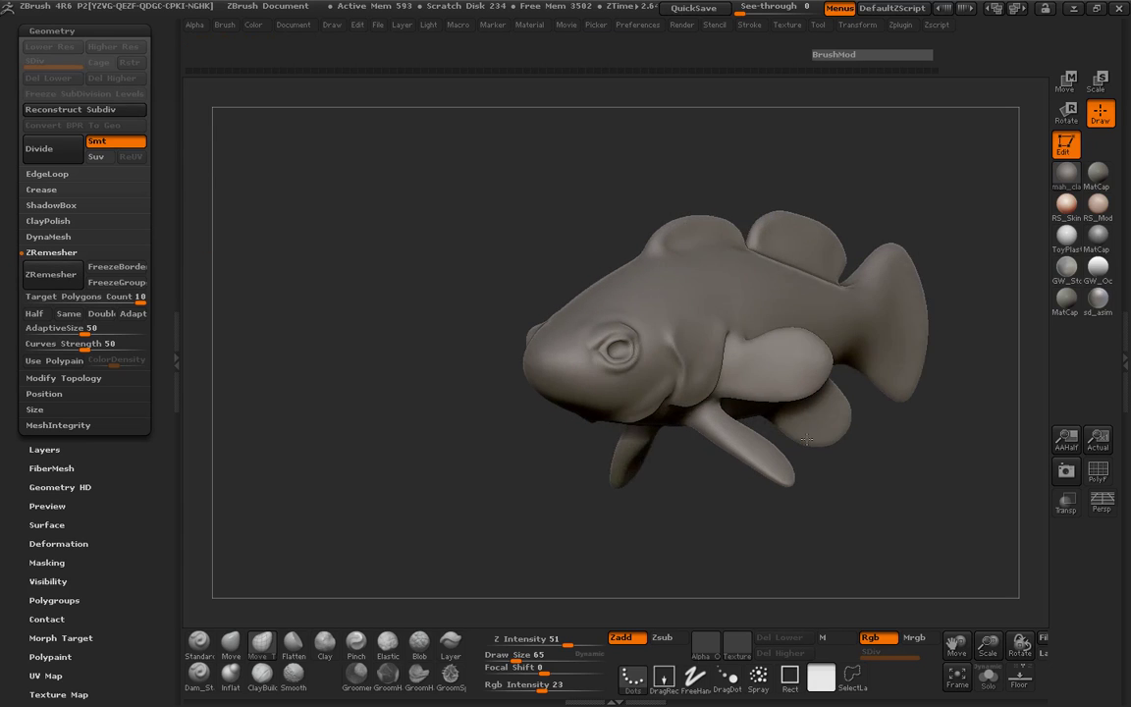
{"action": "left_click", "coordinate": [1097, 472]}
{"action": "mouse_move", "coordinate": [403, 403]}
{"action": "left_mouse_down"}
{"action": "mouse_move", "coordinate": [374, 392]}
{"action": "mouse_move", "coordinate": [719, 383]}
{"action": "left_mouse_up"}
{"action": "left_click_drag", "start_coordinate": [464, 324], "coordinate": [496, 335]}
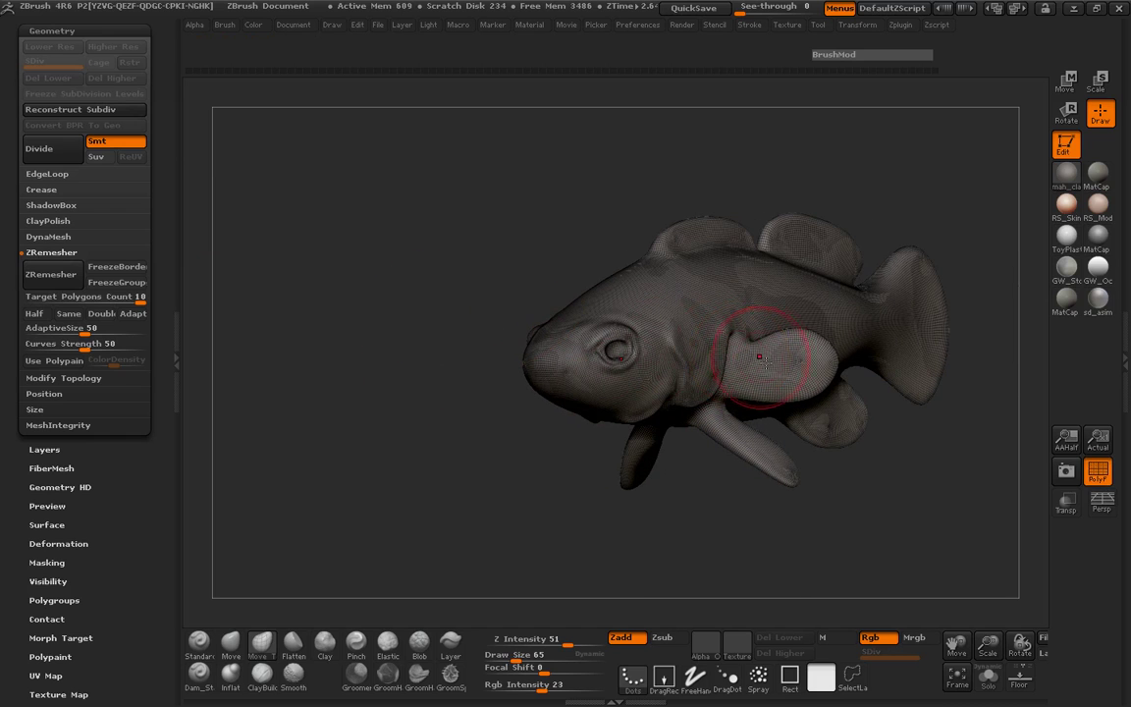
{"action": "scroll", "coordinate": [138, 175], "scroll_direction": "up", "scroll_amount": 3}
{"action": "scroll", "coordinate": [98, 181], "scroll_direction": "up", "scroll_amount": 2}
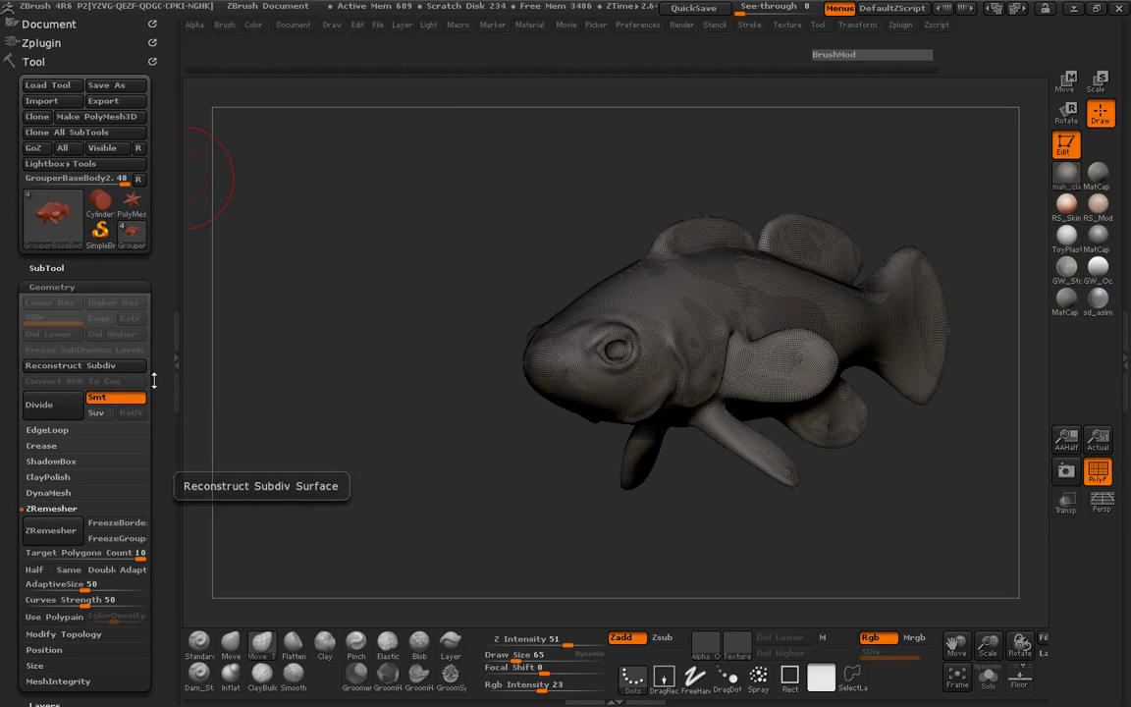
{"action": "scroll", "coordinate": [59, 246], "scroll_direction": "down", "scroll_amount": 2}
{"action": "scroll", "coordinate": [59, 246], "scroll_direction": "down", "scroll_amount": 3}
Run ZRemesher at the Half target twice and inspect the coarser quad topology.
{"action": "left_click", "coordinate": [34, 227]}
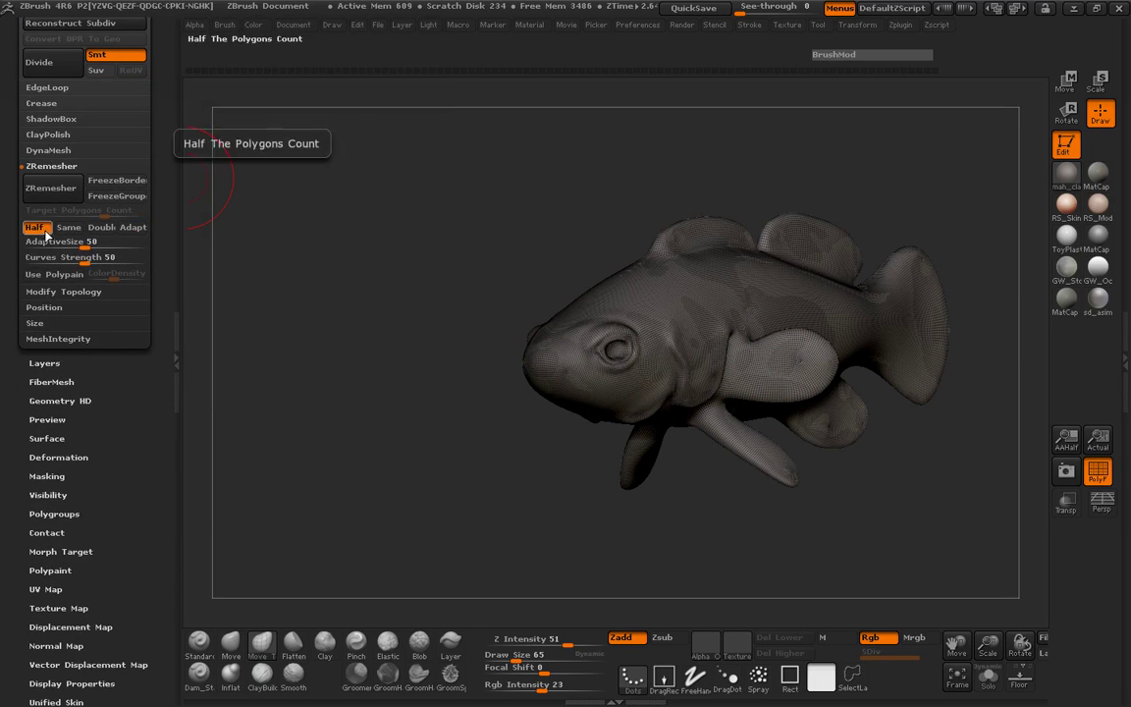
{"action": "left_click", "coordinate": [50, 187]}
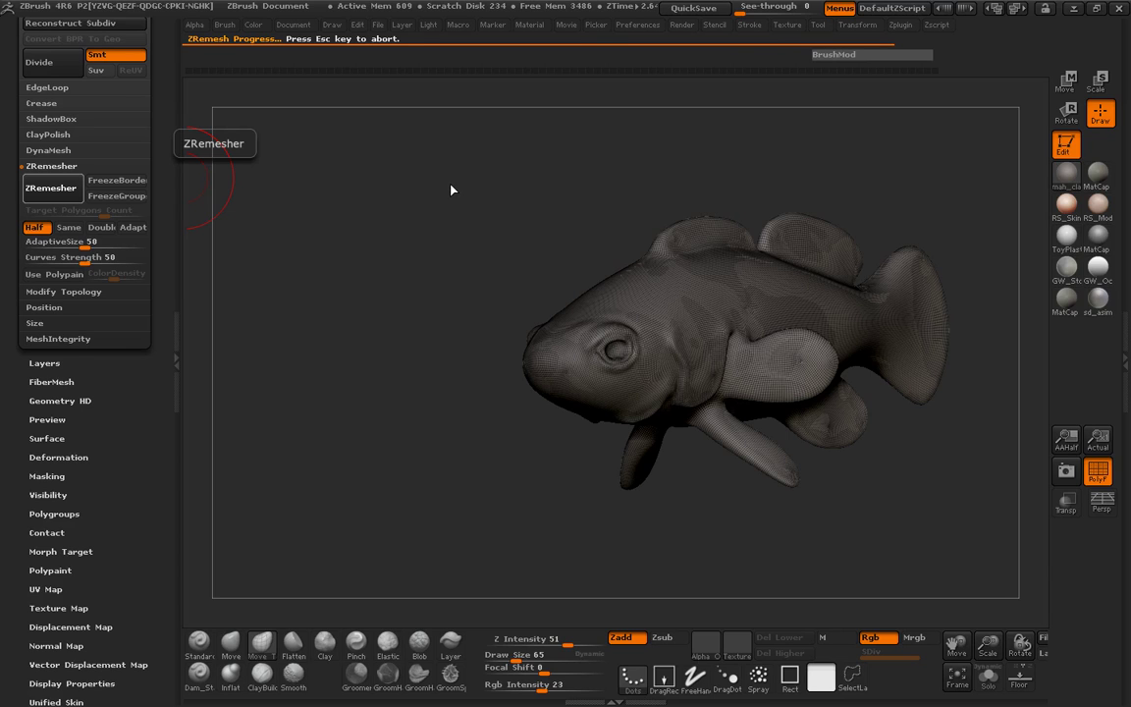
{"action": "mouse_move", "coordinate": [460, 208]}
{"action": "left_mouse_down"}
{"action": "mouse_move", "coordinate": [474, 217]}
{"action": "mouse_move", "coordinate": [368, 225]}
{"action": "mouse_move", "coordinate": [416, 221]}
{"action": "mouse_move", "coordinate": [232, 189]}
{"action": "left_mouse_up"}
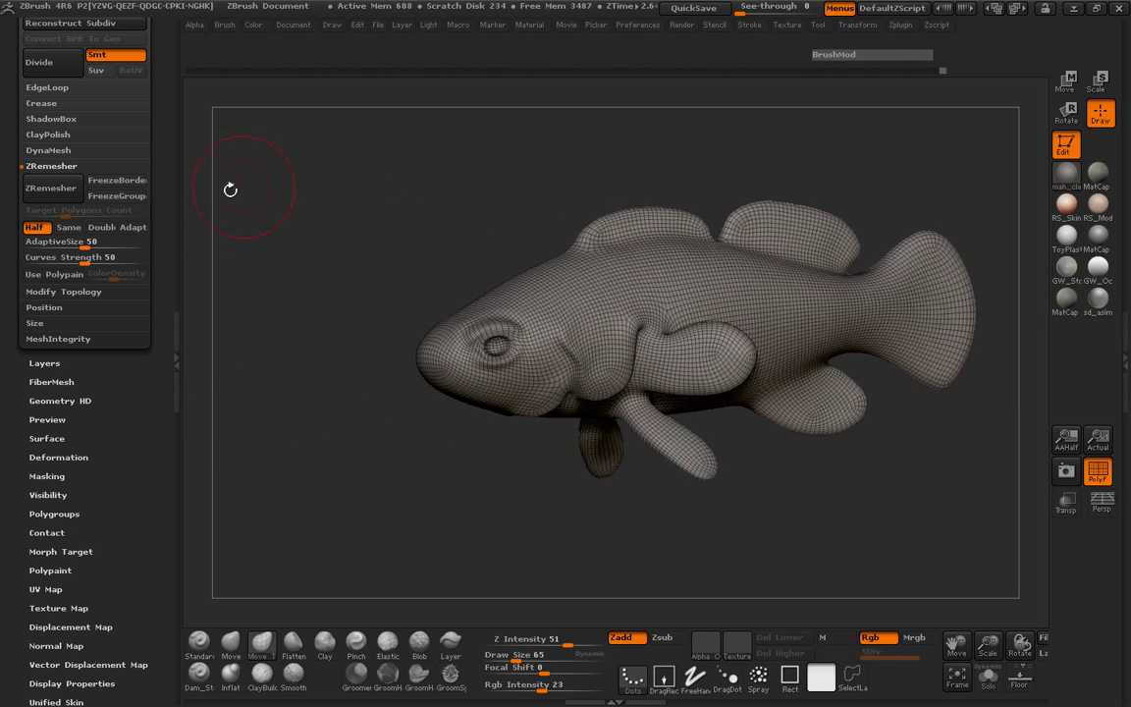
{"action": "left_click", "coordinate": [74, 195]}
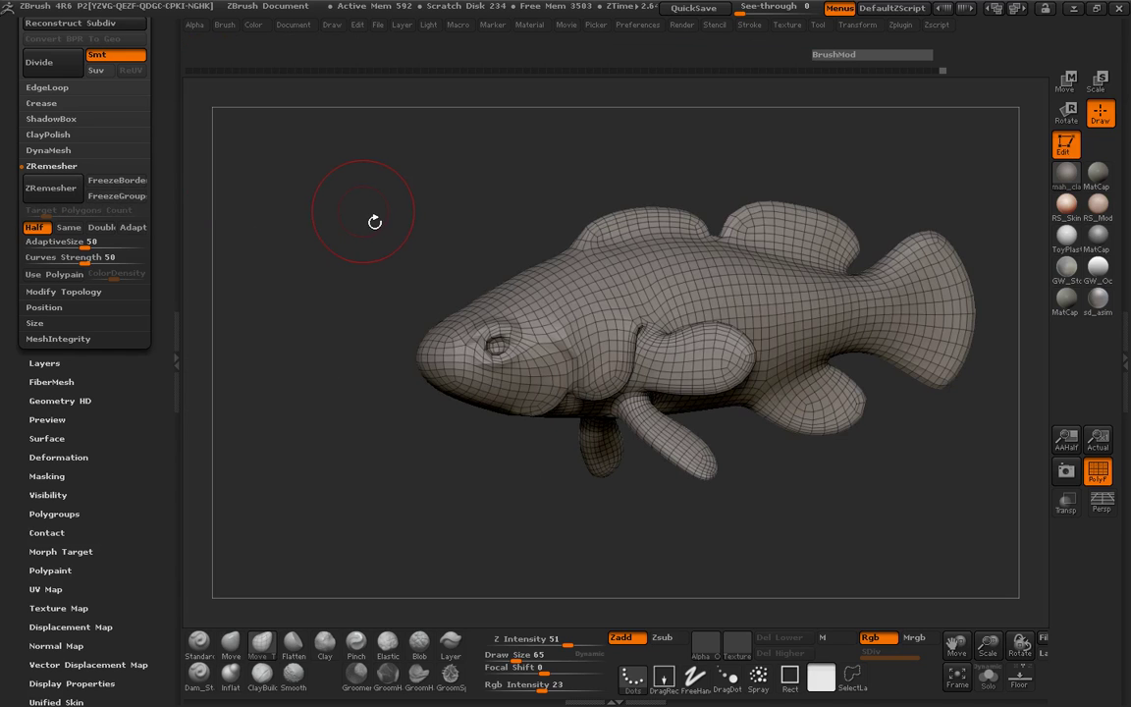
{"action": "mouse_move", "coordinate": [363, 218]}
{"action": "left_mouse_down"}
{"action": "mouse_move", "coordinate": [584, 251]}
{"action": "mouse_move", "coordinate": [469, 222]}
{"action": "mouse_move", "coordinate": [429, 235]}
{"action": "mouse_move", "coordinate": [527, 176]}
{"action": "left_mouse_up"}
Export the remeshed body as GrouperBaseBody2 in OBJ format.
{"action": "left_click", "coordinate": [816, 27]}
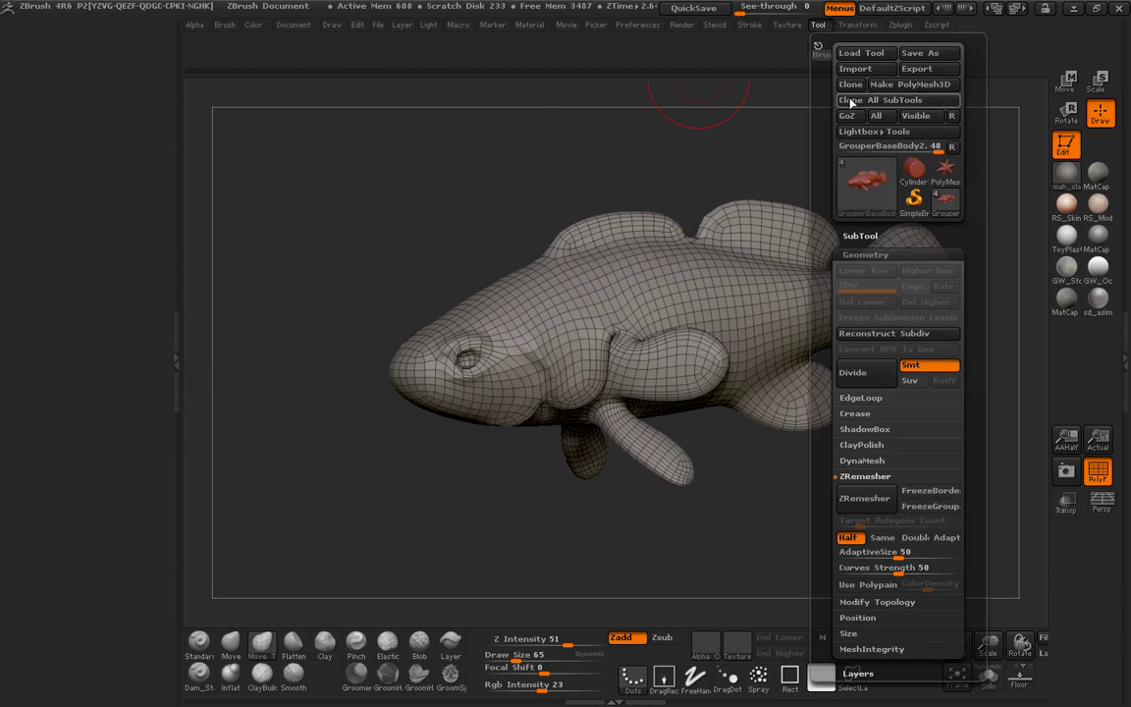
{"action": "left_click", "coordinate": [818, 26]}
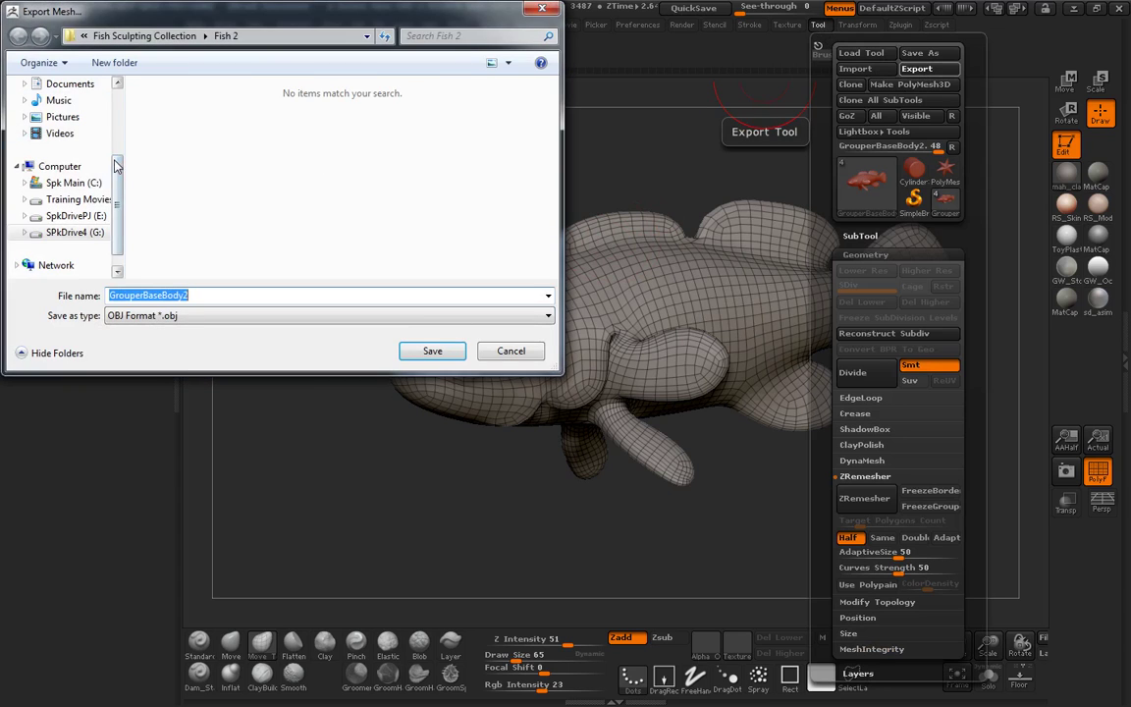
{"action": "scroll", "coordinate": [98, 118], "scroll_direction": "up", "scroll_amount": 3}
{"action": "left_click", "coordinate": [437, 351]}
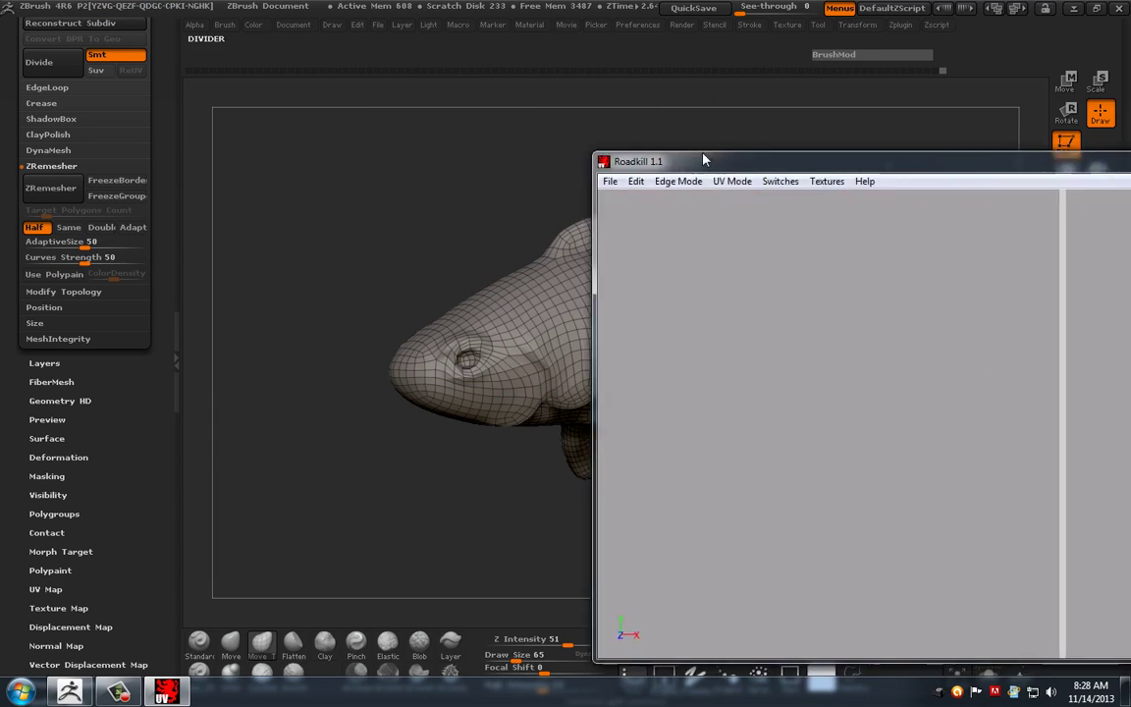
Load the exported GrouperBaseBody2 OBJ into Roadkill.
{"action": "left_click_drag", "start_coordinate": [632, 137], "coordinate": [137, 73]}
{"action": "left_click", "coordinate": [112, 83]}
{"action": "left_click", "coordinate": [128, 103]}
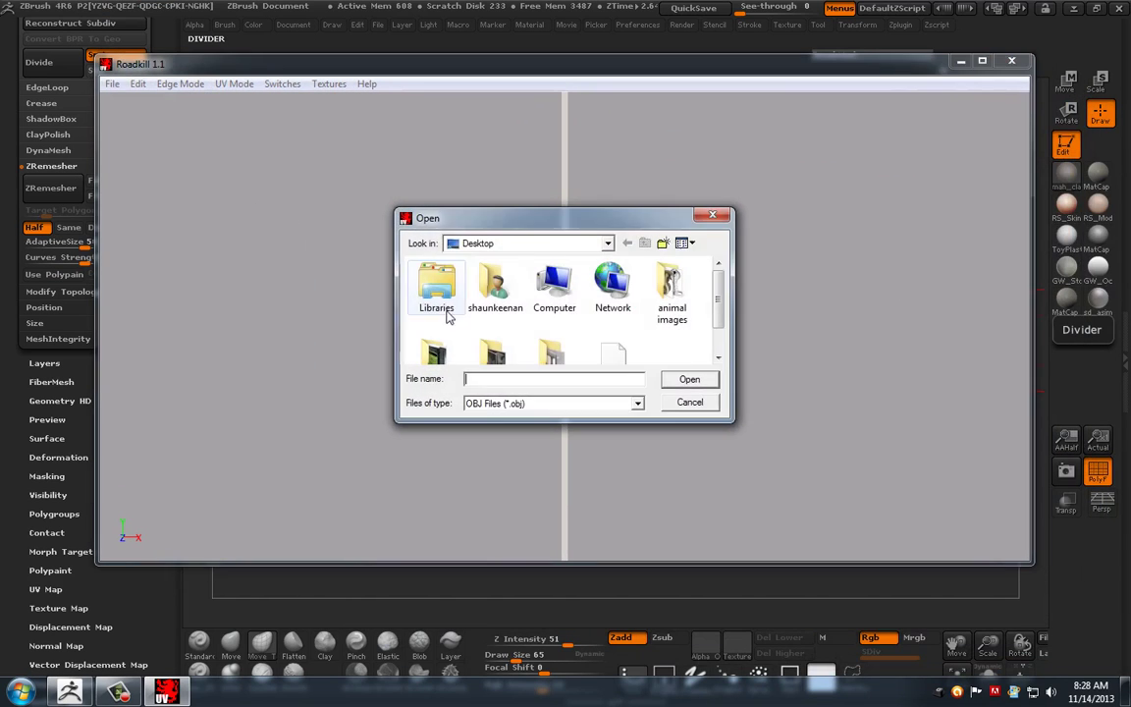
{"action": "double_click", "coordinate": [613, 349]}
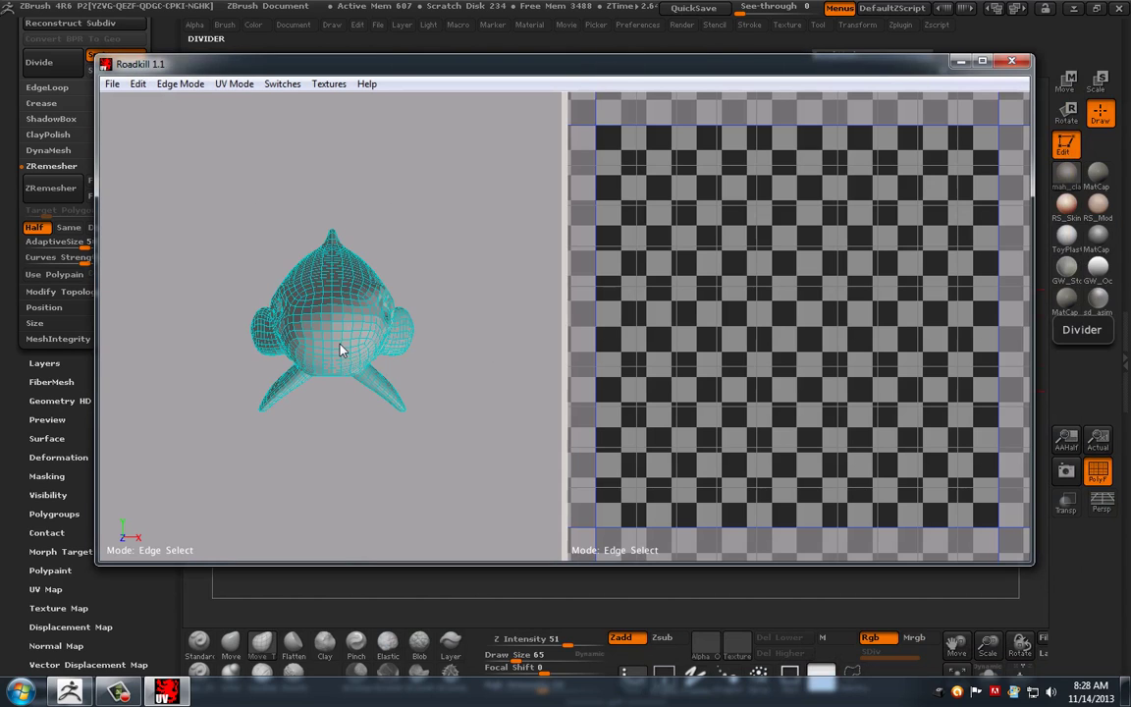
Mark the centre edge loop as a seam, unwrap the fish, and save.
{"action": "scroll", "coordinate": [333, 349], "scroll_direction": "up", "scroll_amount": 5}
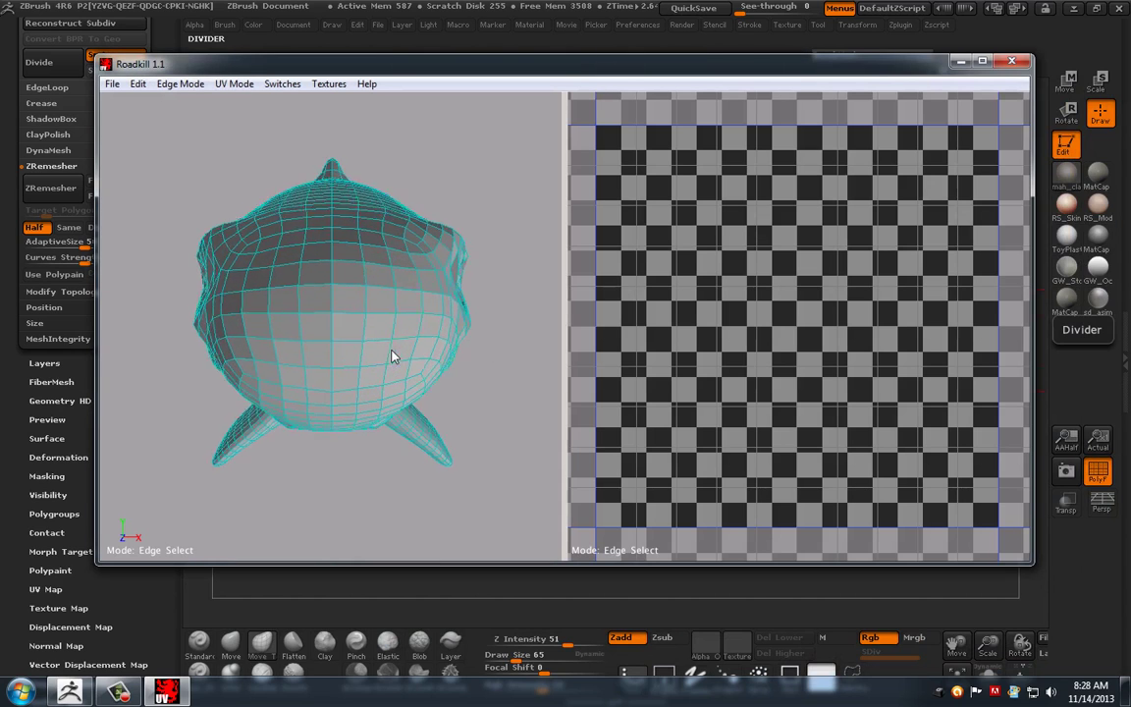
{"action": "left_click", "coordinate": [333, 322]}
{"action": "key", "text": "c"}
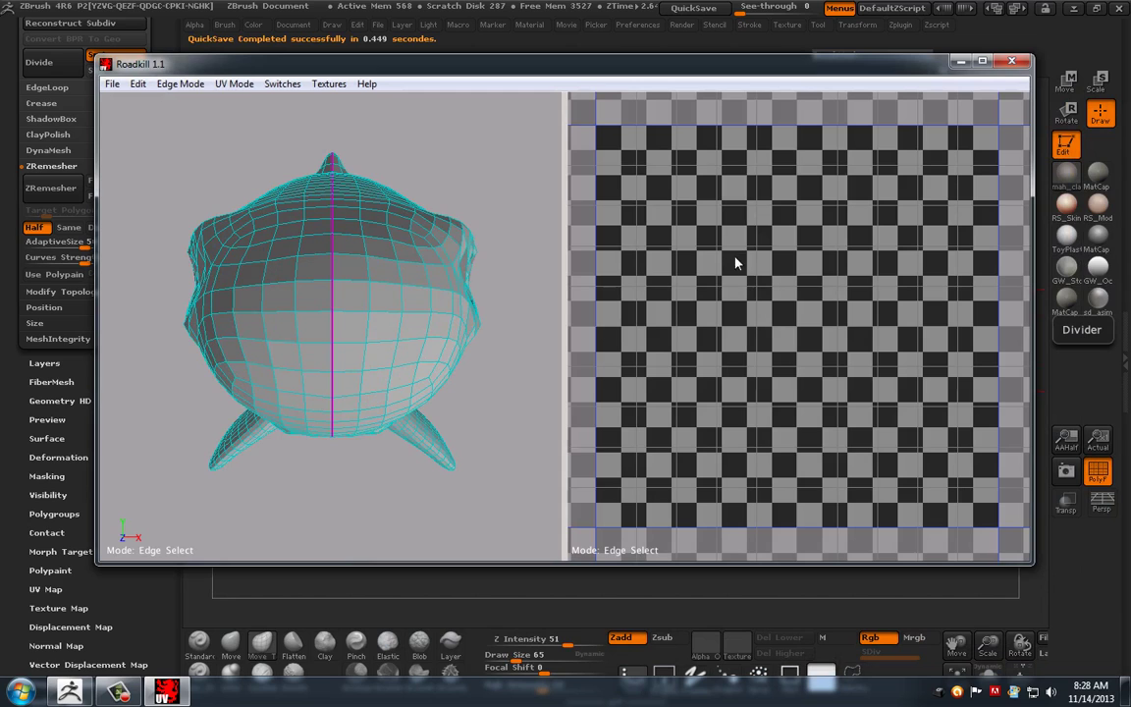
{"action": "key", "text": "u"}
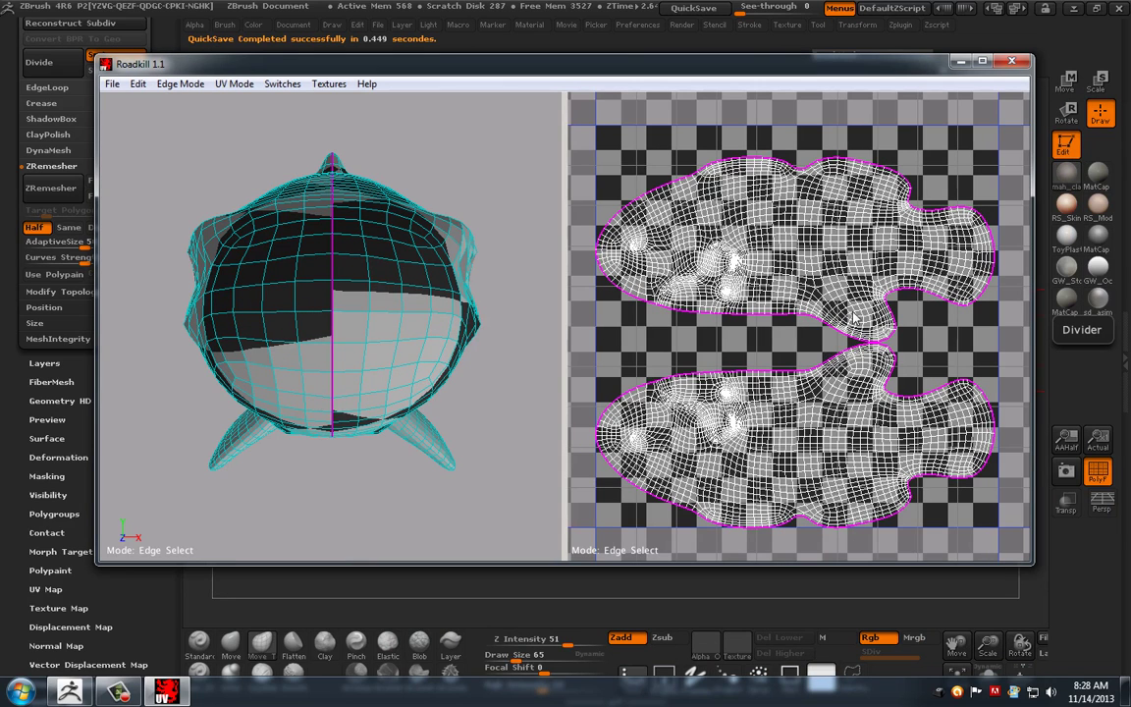
{"action": "left_click", "coordinate": [112, 83]}
{"action": "left_click", "coordinate": [127, 120]}
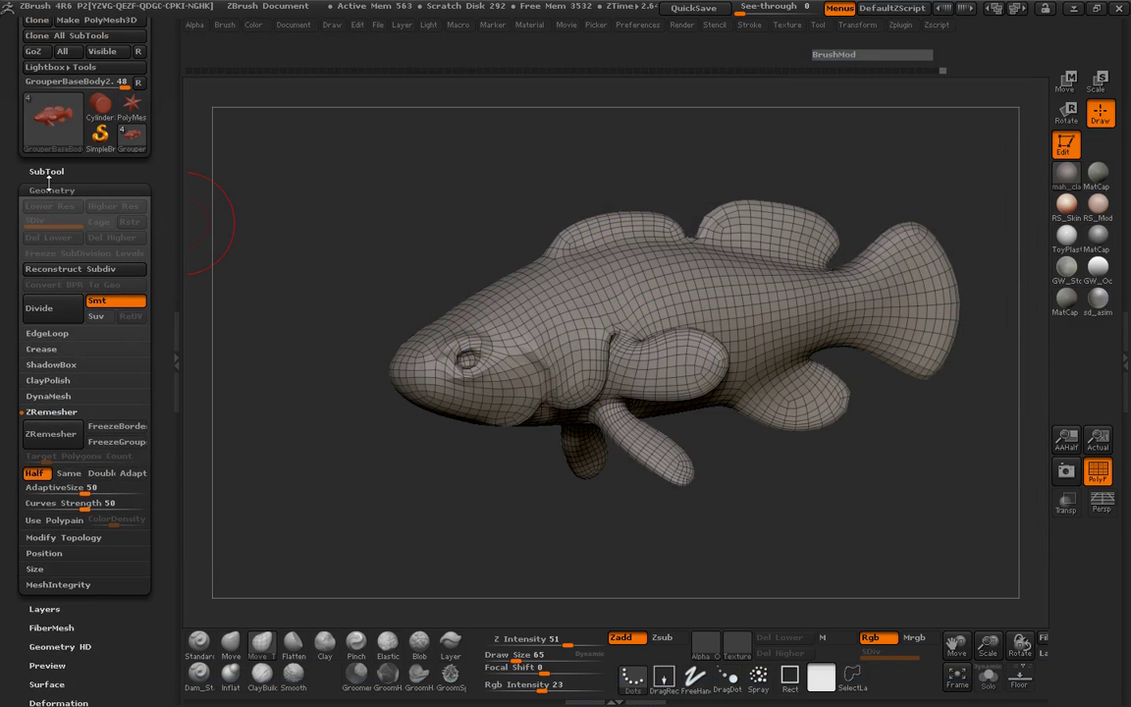
Delete the old remeshed subtool from the SubTool list.
{"action": "left_click", "coordinate": [43, 169]}
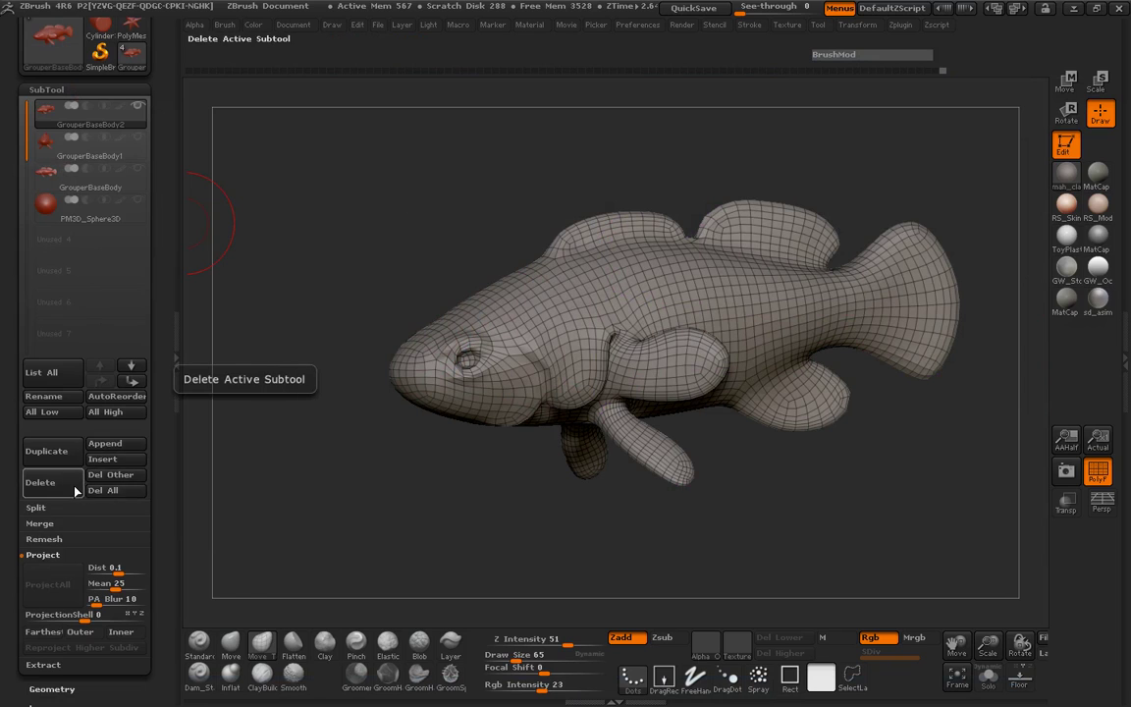
{"action": "left_click", "coordinate": [59, 482]}
{"action": "left_click", "coordinate": [168, 588]}
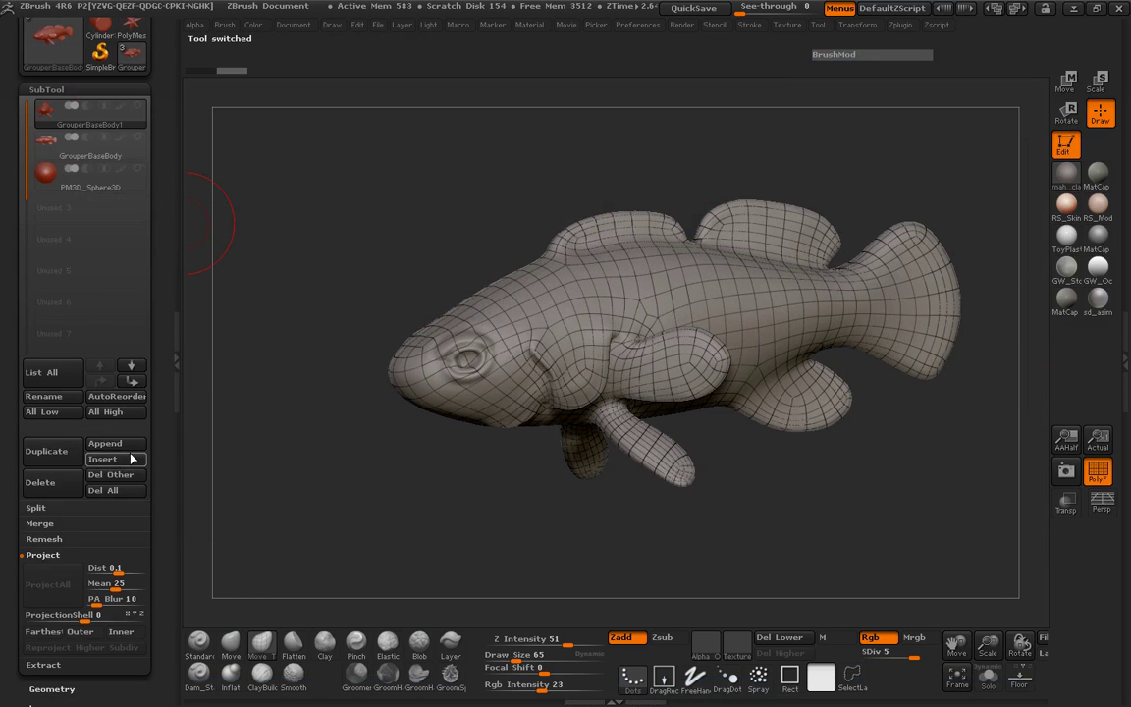
Append a Sphere3D subtool, select it, and bring up Tool > Import.
{"action": "left_click", "coordinate": [126, 413]}
{"action": "left_click", "coordinate": [131, 420]}
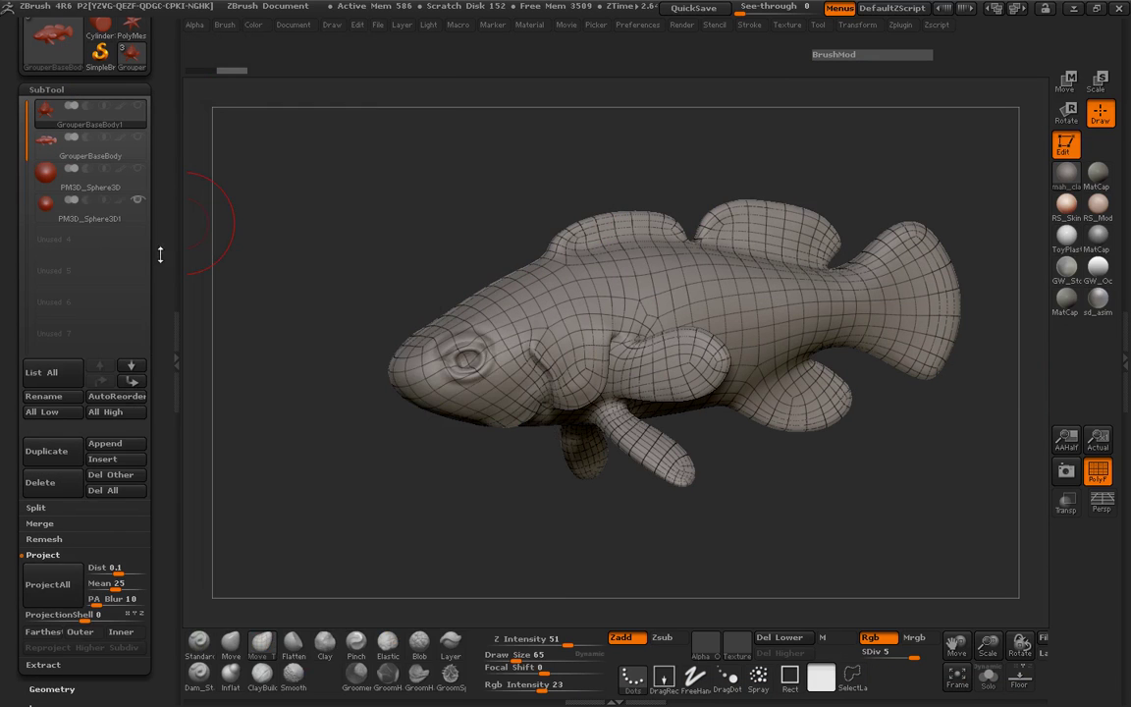
{"action": "left_click_drag", "start_coordinate": [162, 181], "coordinate": [159, 249]}
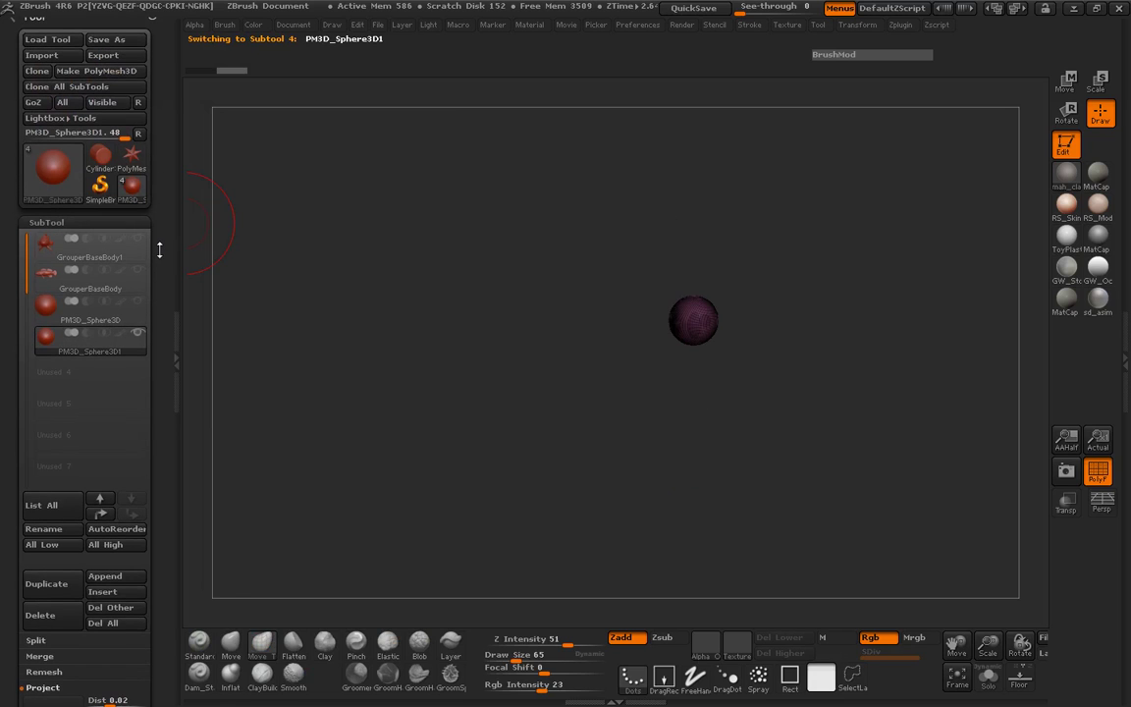
{"action": "left_click", "coordinate": [57, 60]}
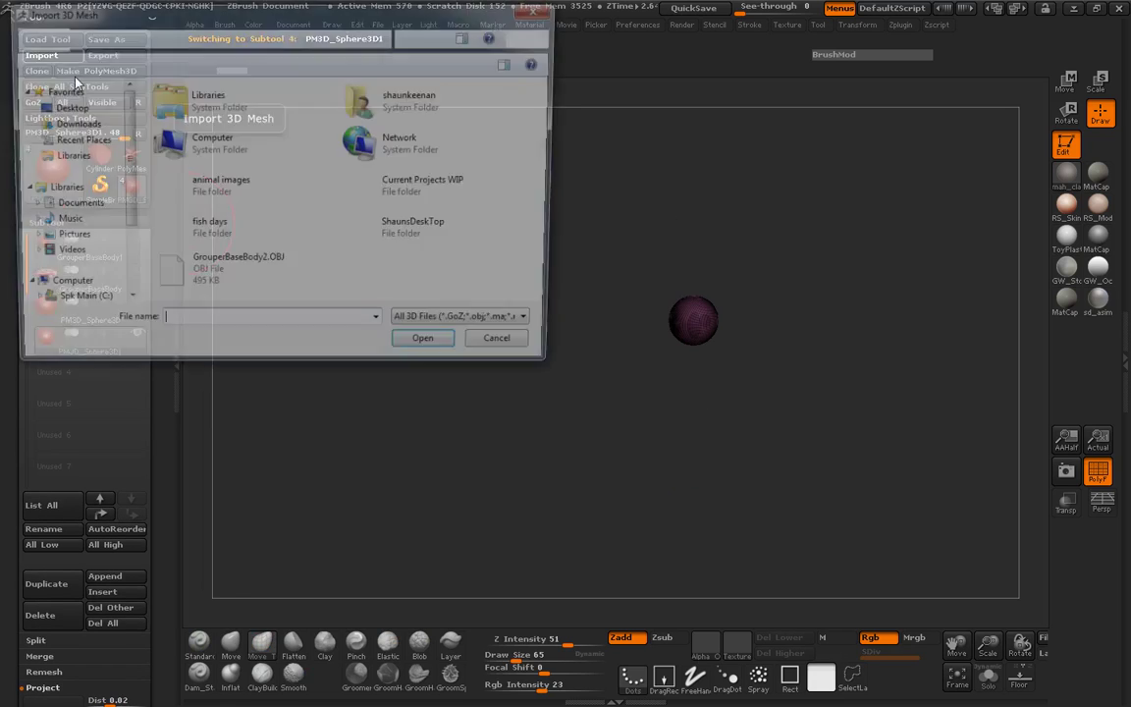
{"action": "left_click", "coordinate": [511, 351]}
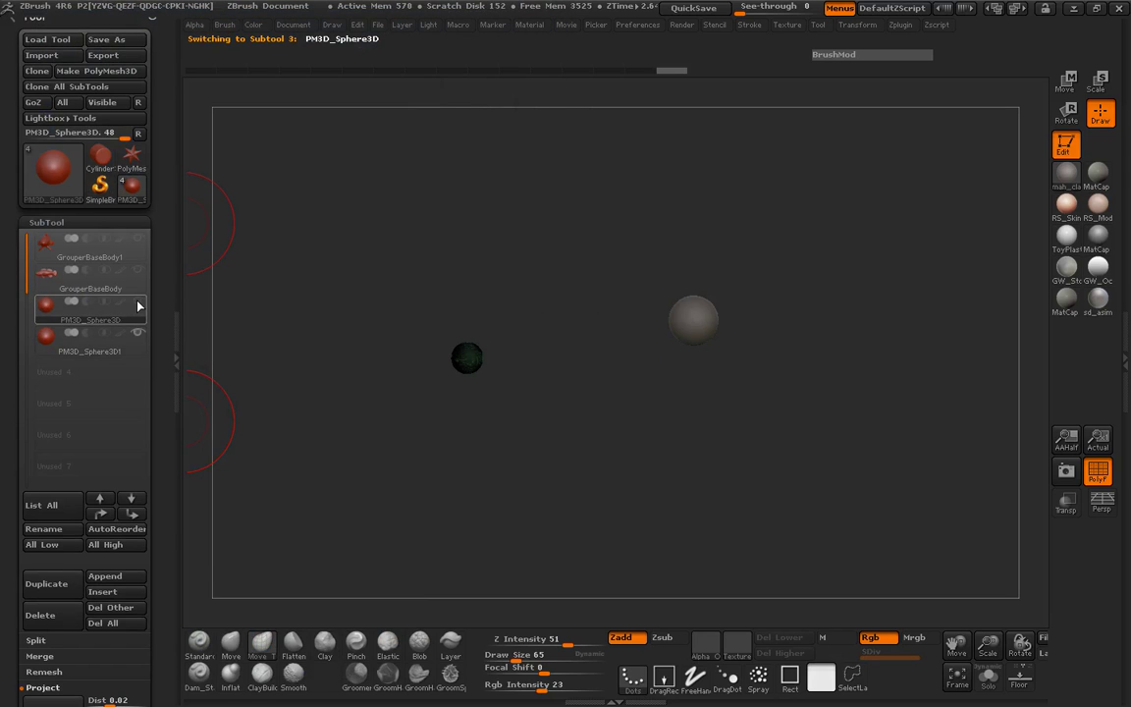
{"action": "left_click", "coordinate": [46, 337]}
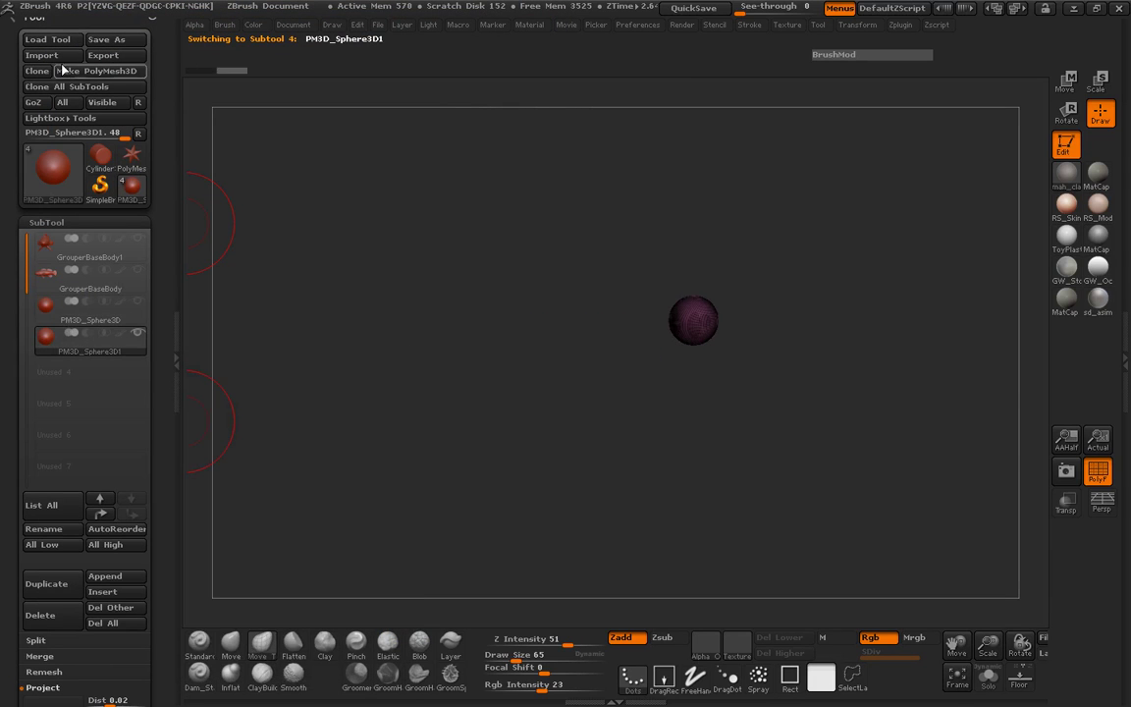
{"action": "left_click", "coordinate": [41, 55]}
Import GrouperBaseBody2.OBJ into the sphere and move it to the top of the list.
{"action": "double_click", "coordinate": [221, 273]}
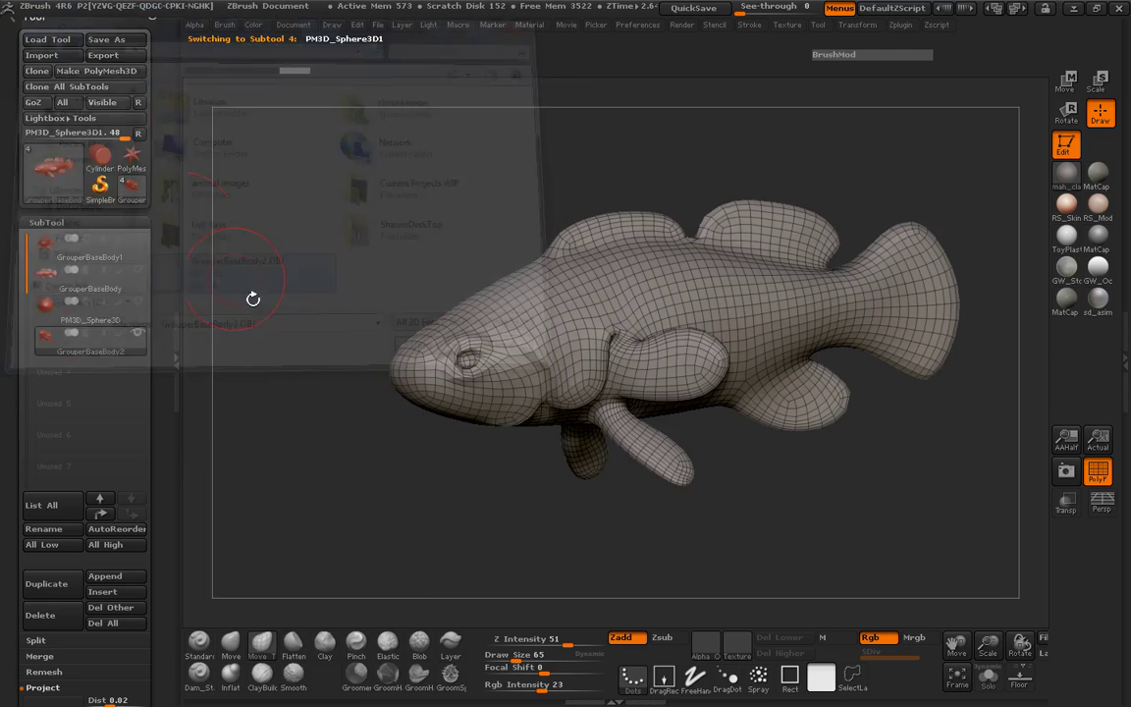
{"action": "left_click", "coordinate": [105, 519]}
{"action": "mouse_move", "coordinate": [90, 281]}
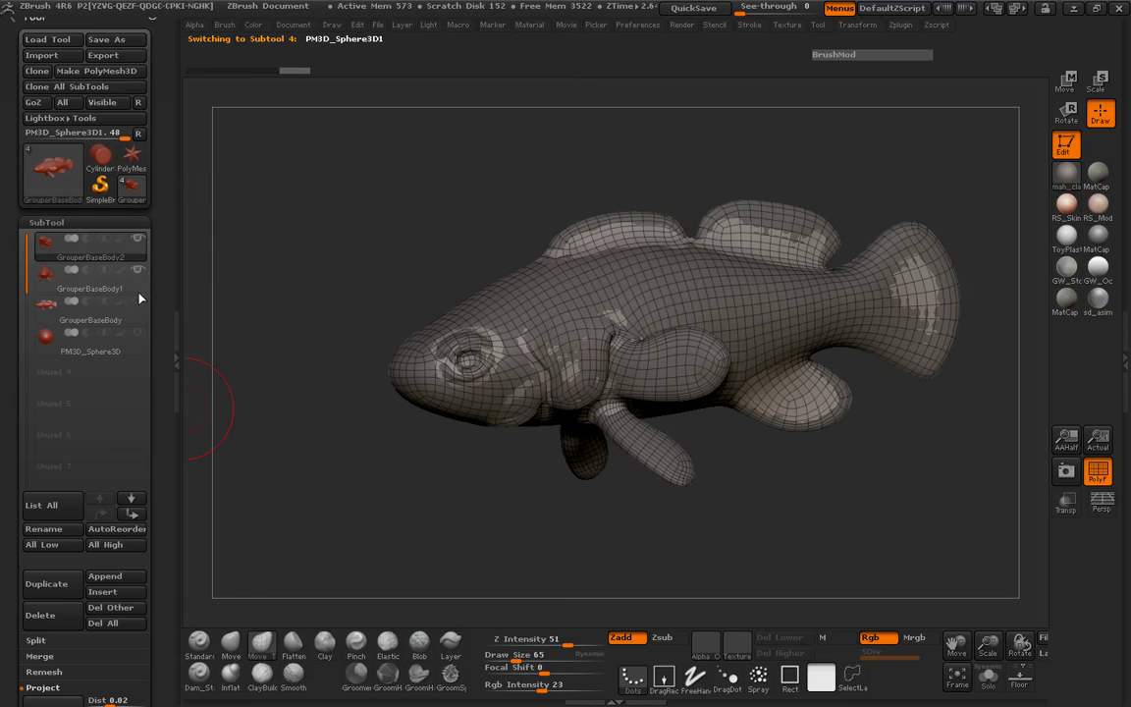
{"action": "left_click", "coordinate": [59, 277]}
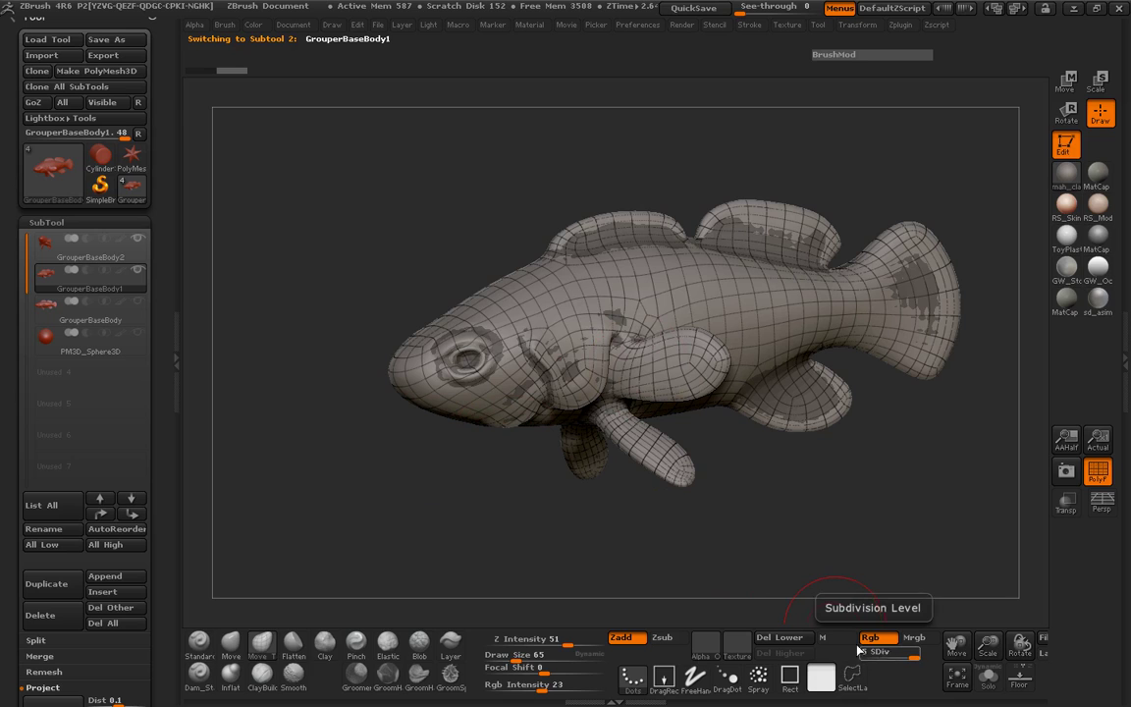
{"action": "left_click", "coordinate": [59, 248]}
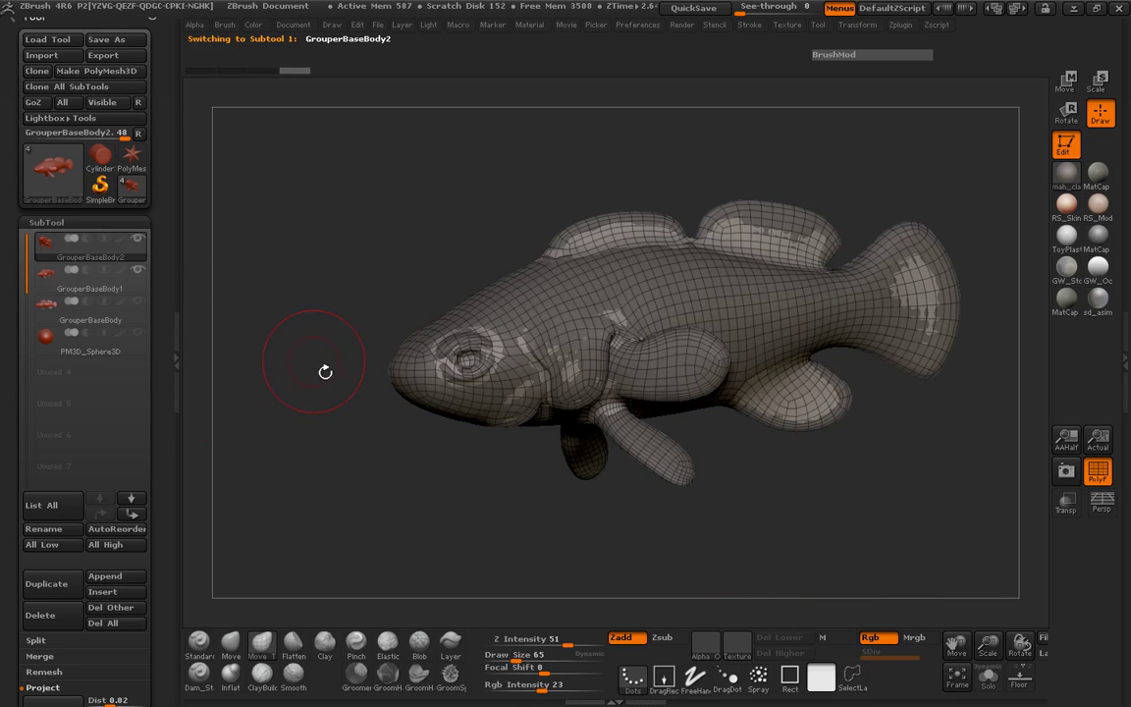
Subdivide GrouperBaseBody2 to SDiv 3 and ProjectAll detail from the other subtools.
{"action": "key", "text": "ctrl+d"}
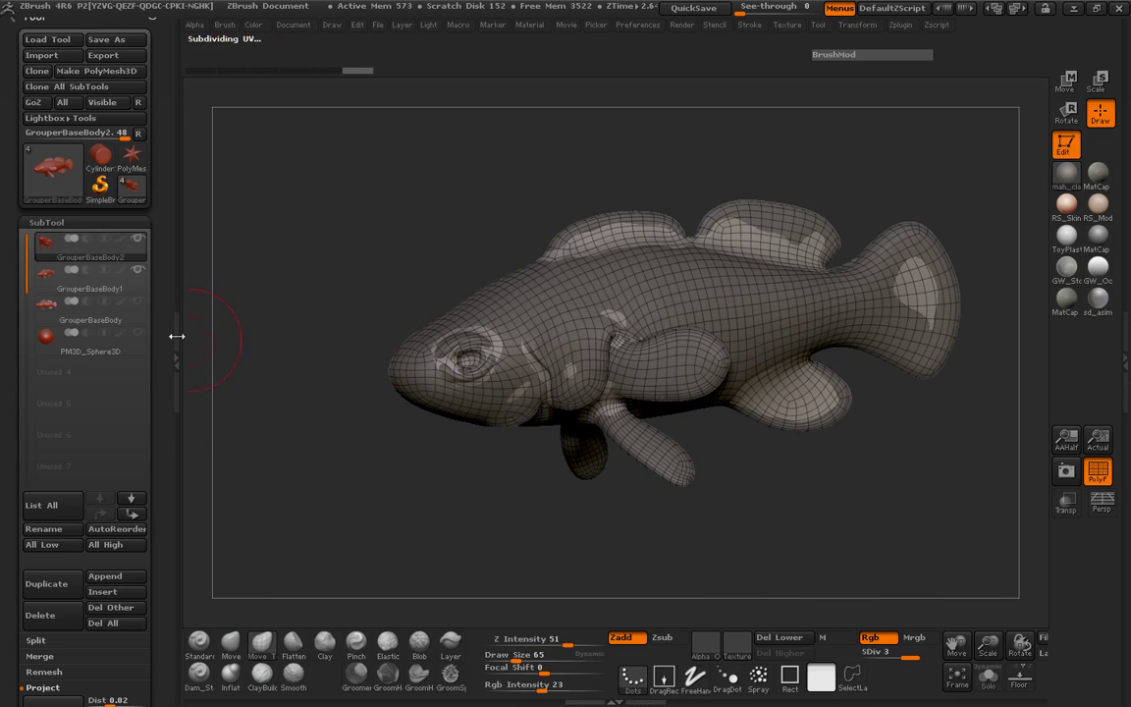
{"action": "scroll", "coordinate": [163, 435], "scroll_direction": "down", "scroll_amount": 5}
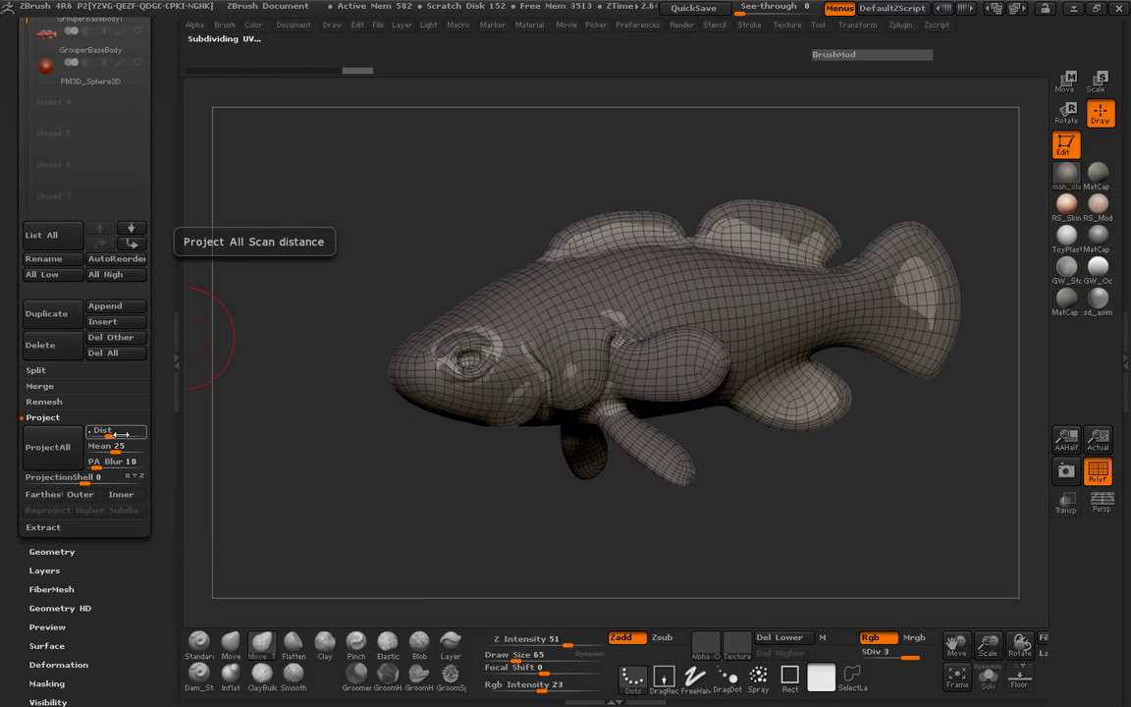
{"action": "left_click", "coordinate": [49, 446]}
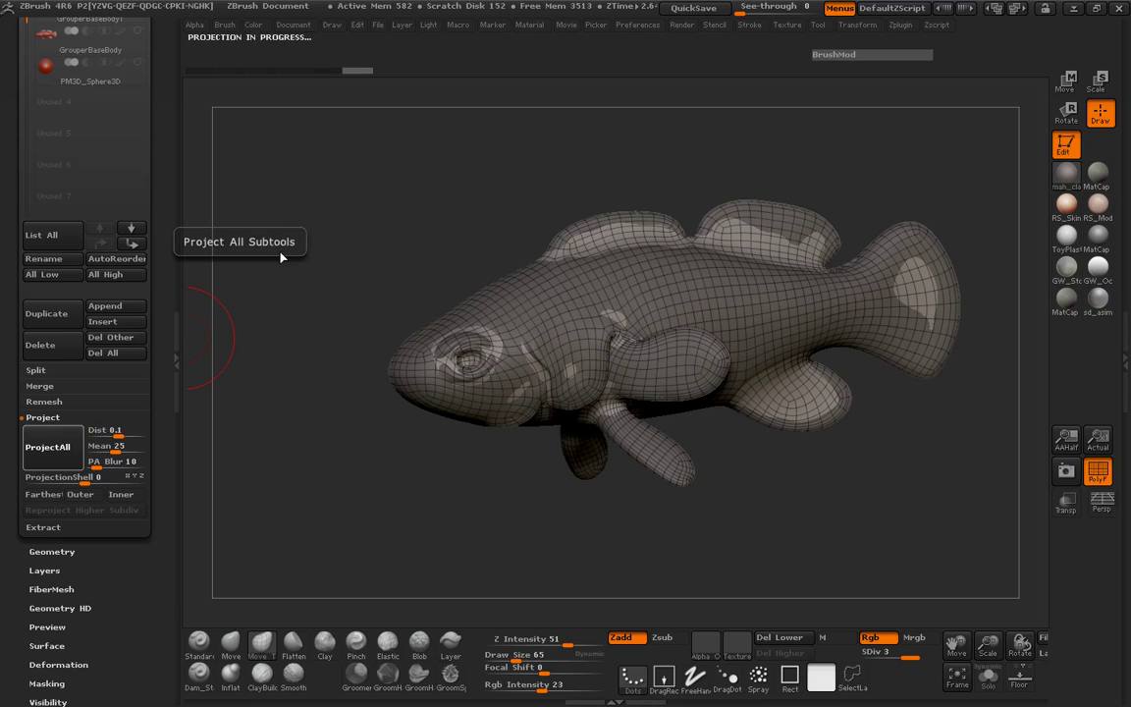
{"action": "scroll", "coordinate": [169, 181], "scroll_direction": "up", "scroll_amount": 3}
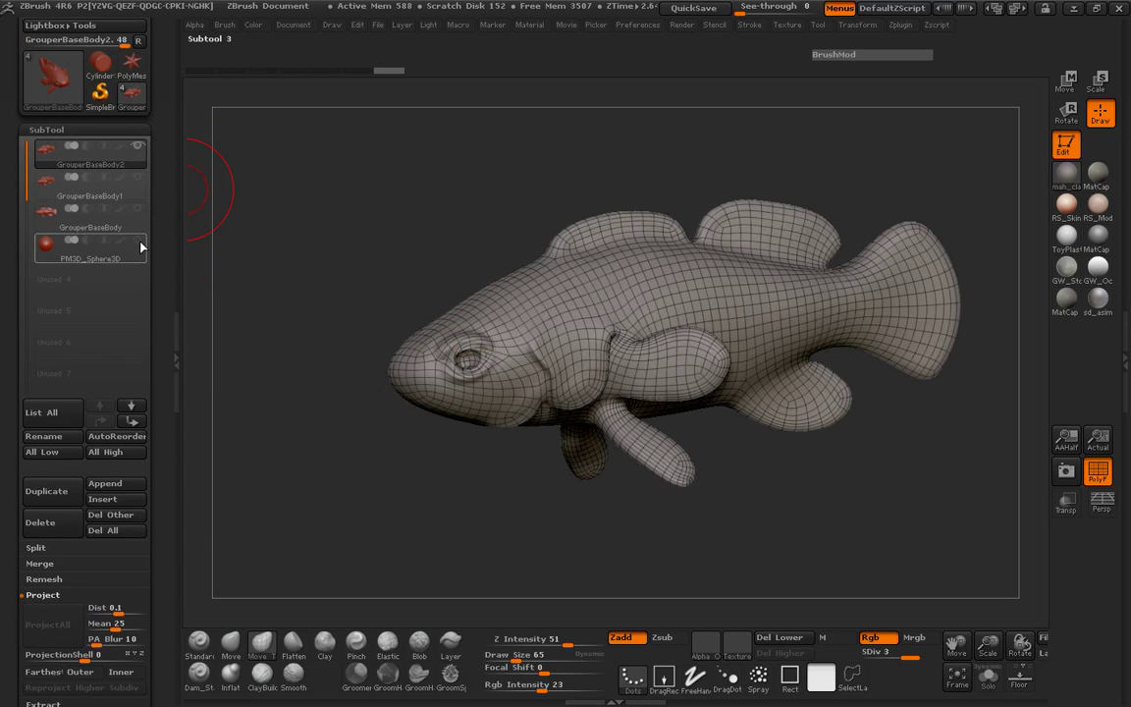
{"action": "left_click_drag", "start_coordinate": [230, 244], "coordinate": [289, 262]}
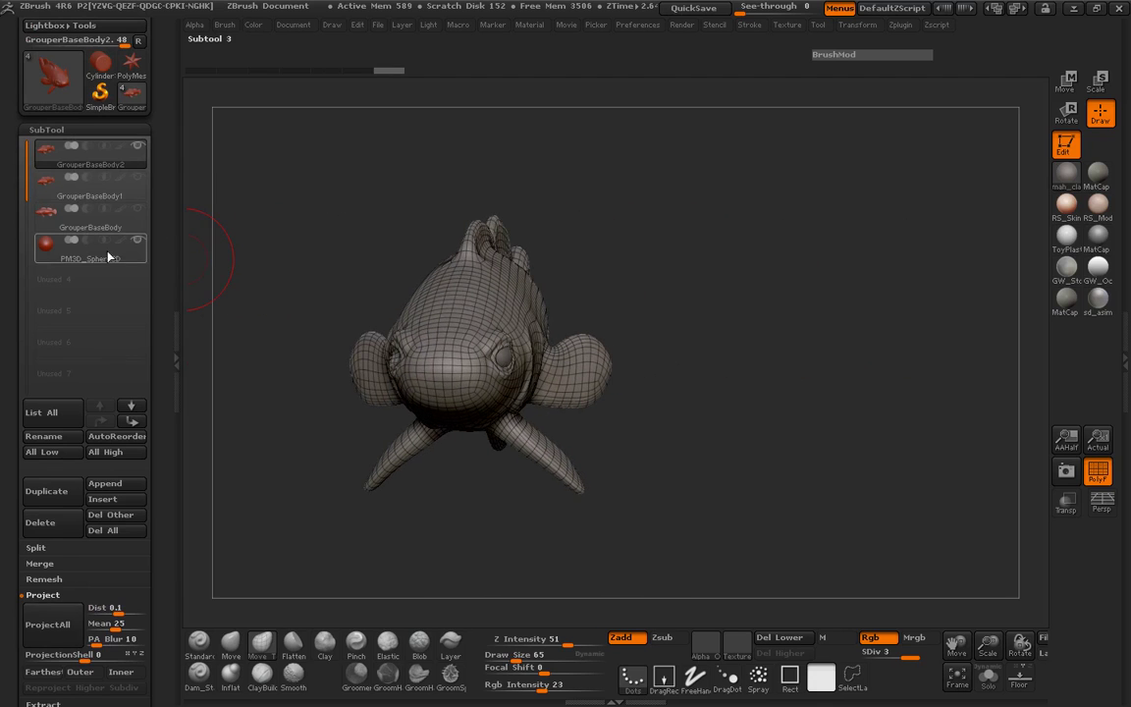
Mirror the PM3D_Sphere3D eyeball across X with SubTool Master, merged into one subtool.
{"action": "left_click", "coordinate": [79, 248]}
{"action": "scroll", "coordinate": [168, 193], "scroll_direction": "up", "scroll_amount": 3}
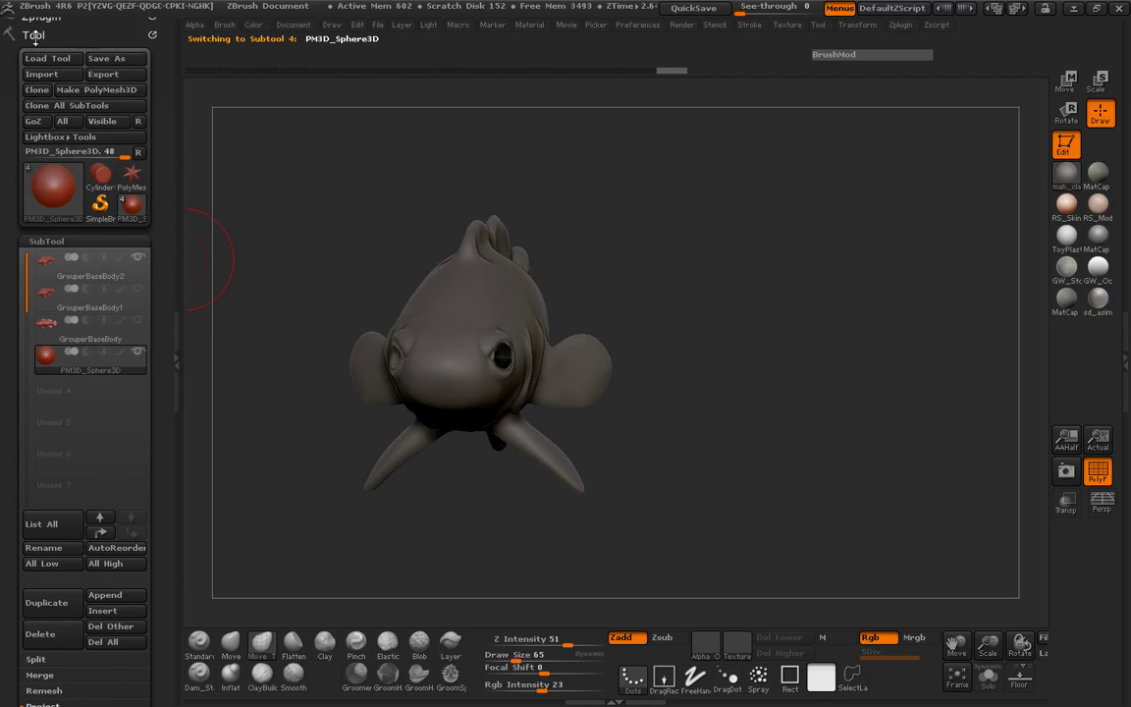
{"action": "scroll", "coordinate": [98, 177], "scroll_direction": "up", "scroll_amount": 3}
{"action": "left_click", "coordinate": [88, 146]}
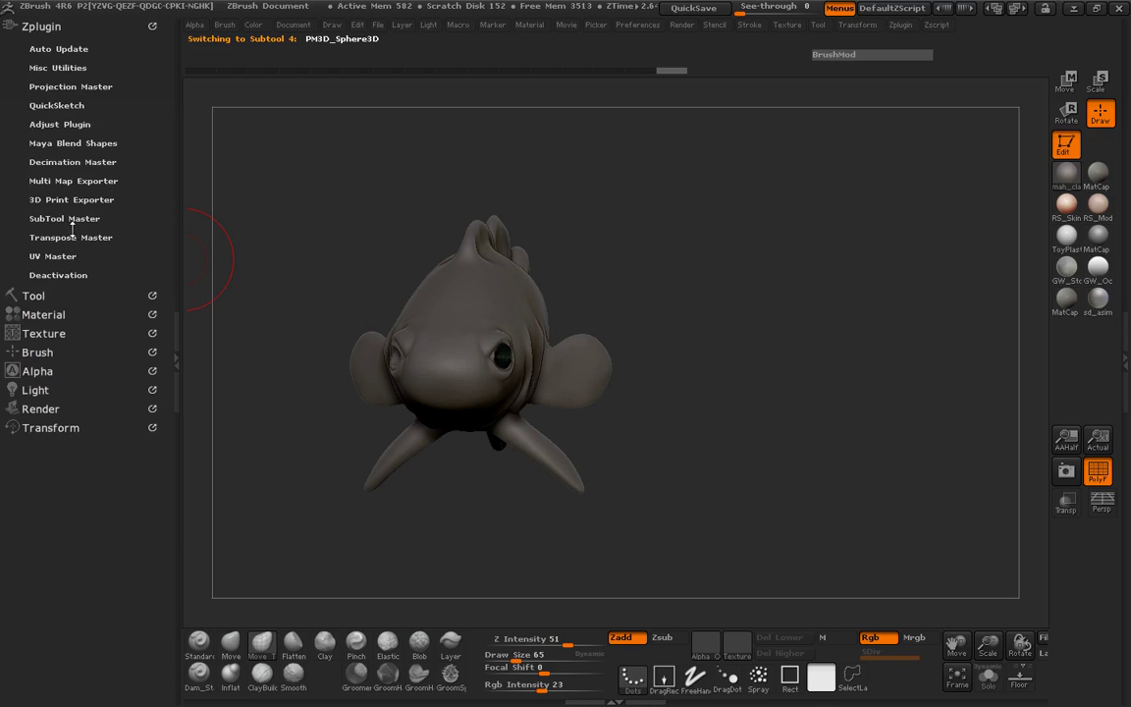
{"action": "left_click", "coordinate": [72, 220]}
{"action": "left_click", "coordinate": [49, 243]}
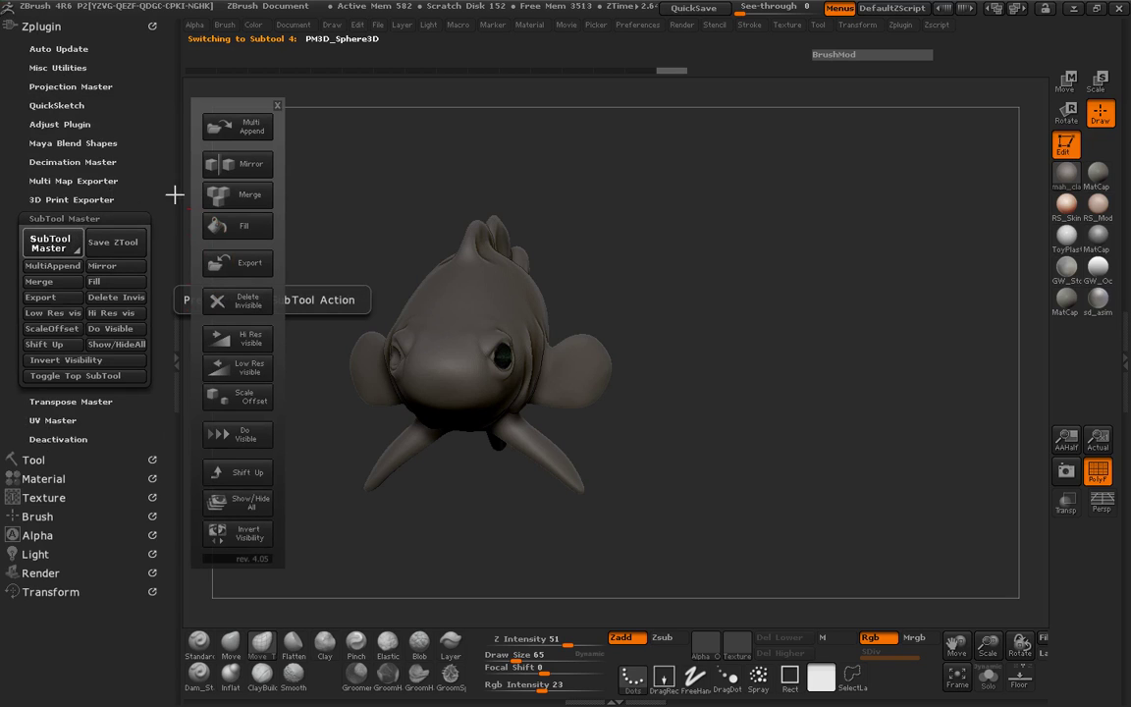
{"action": "left_click", "coordinate": [251, 169]}
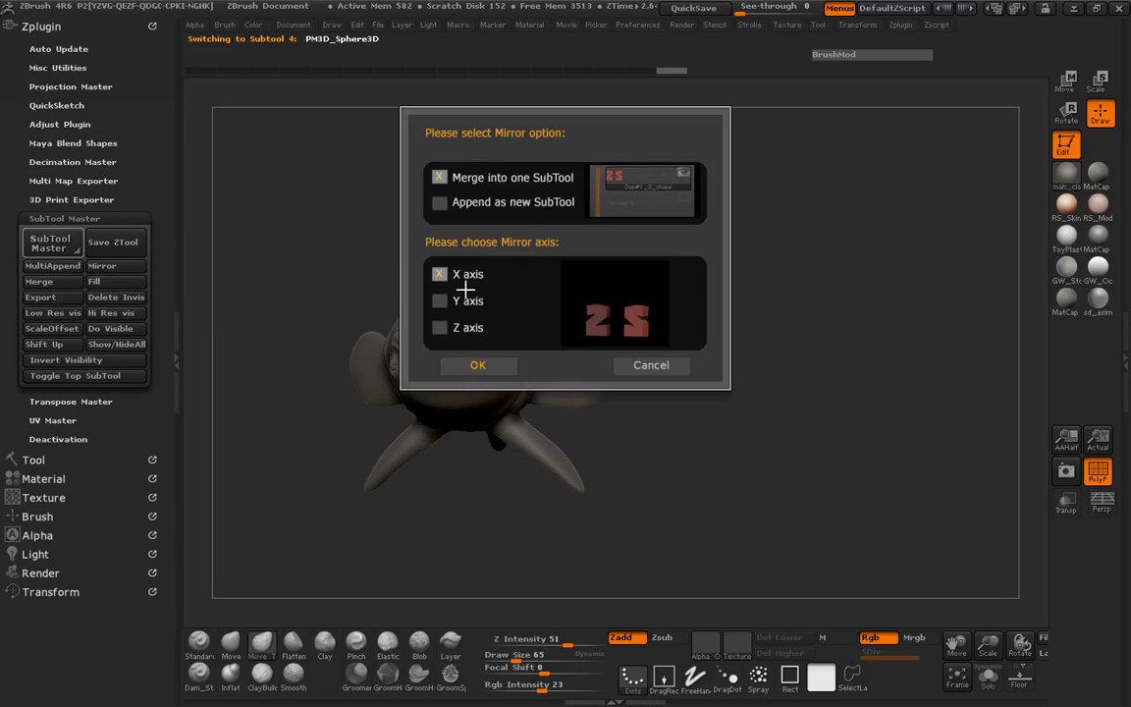
{"action": "left_click", "coordinate": [478, 363]}
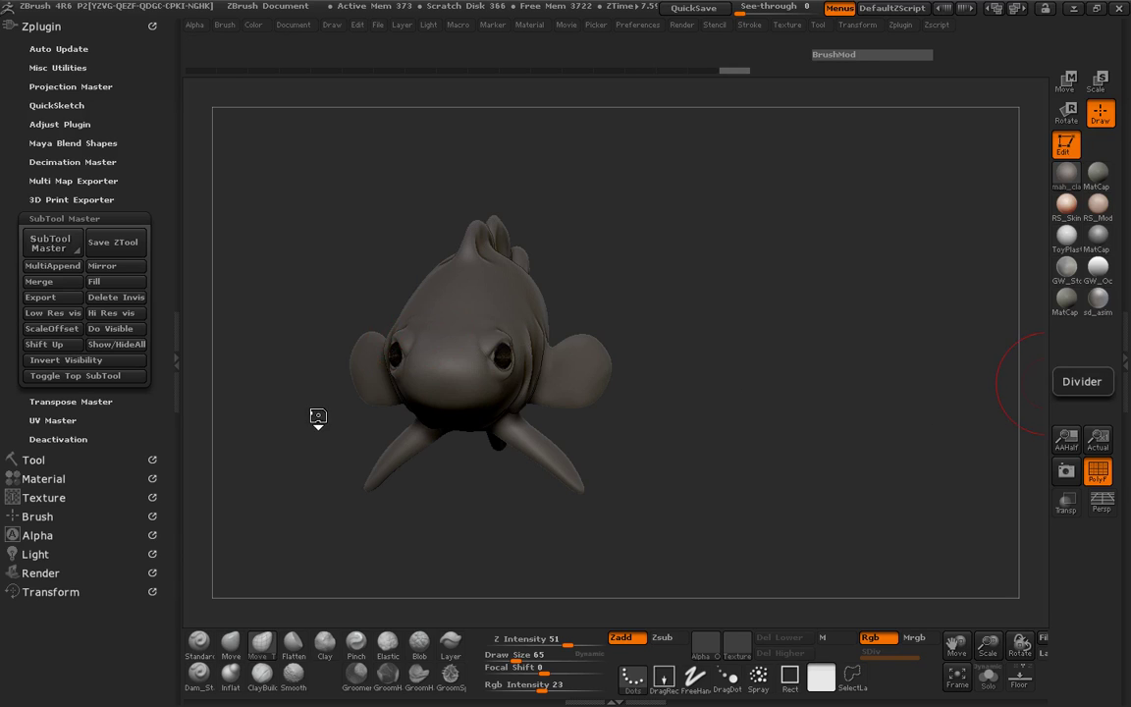
Check both eyes from the front and subdivide them with Ctrl+D.
{"action": "left_click_drag", "start_coordinate": [317, 416], "coordinate": [407, 403]}
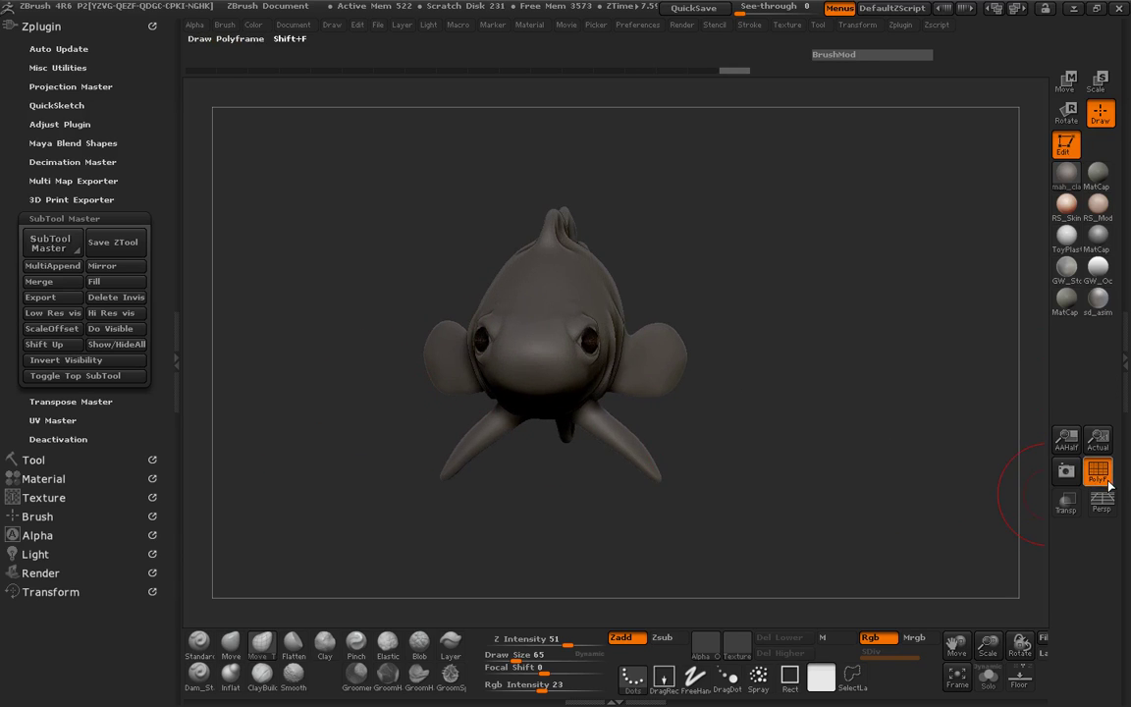
{"action": "left_click_drag", "start_coordinate": [588, 450], "coordinate": [390, 428]}
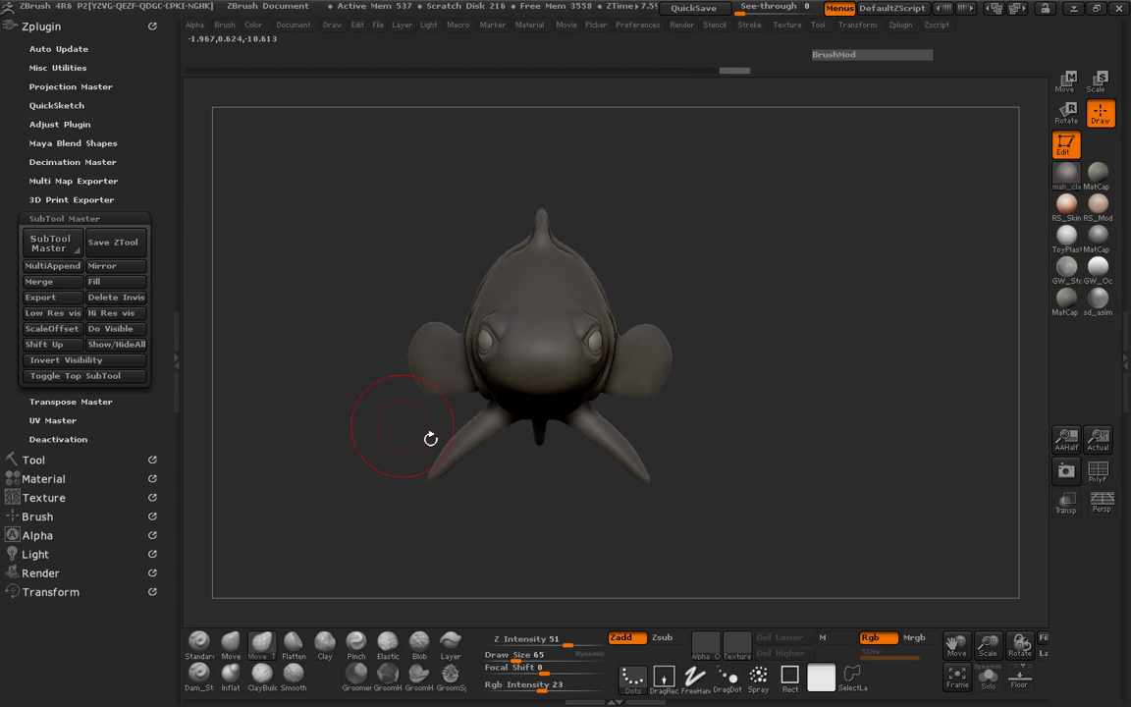
{"action": "key", "text": "ctrl+d"}
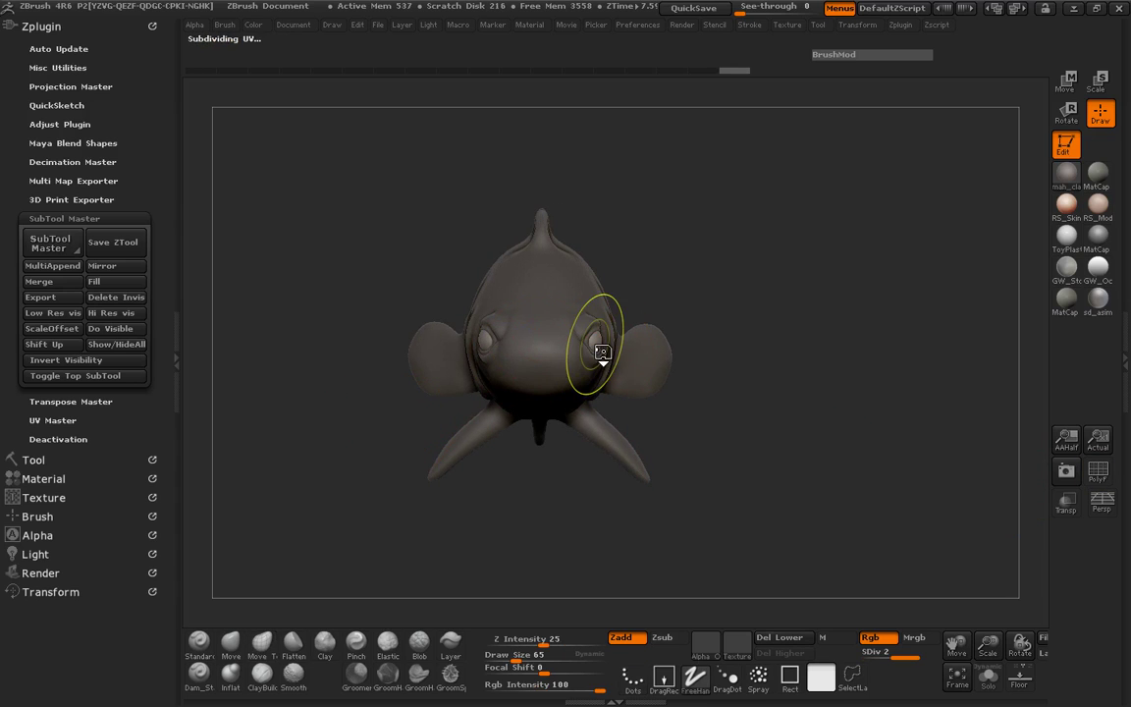
{"action": "left_click_drag", "start_coordinate": [429, 379], "coordinate": [827, 358], "text": "alt"}
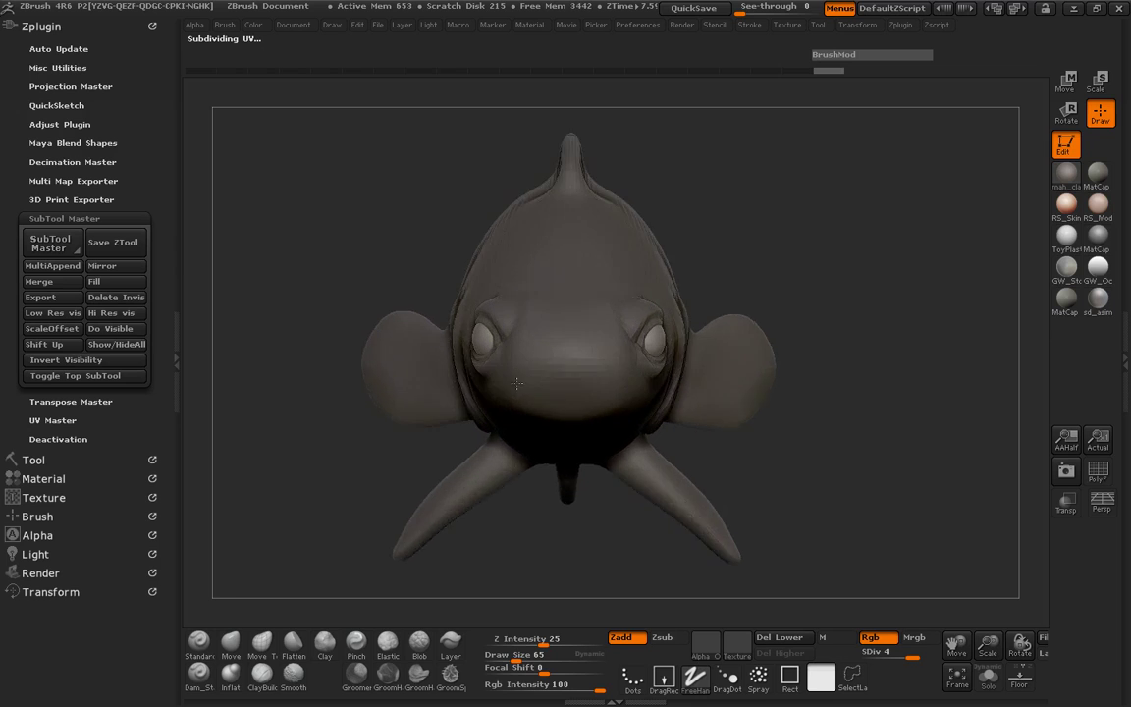
Press pupil dimples into both eyeballs using the Move brush at draw size 12.
{"action": "key", "text": "space"}
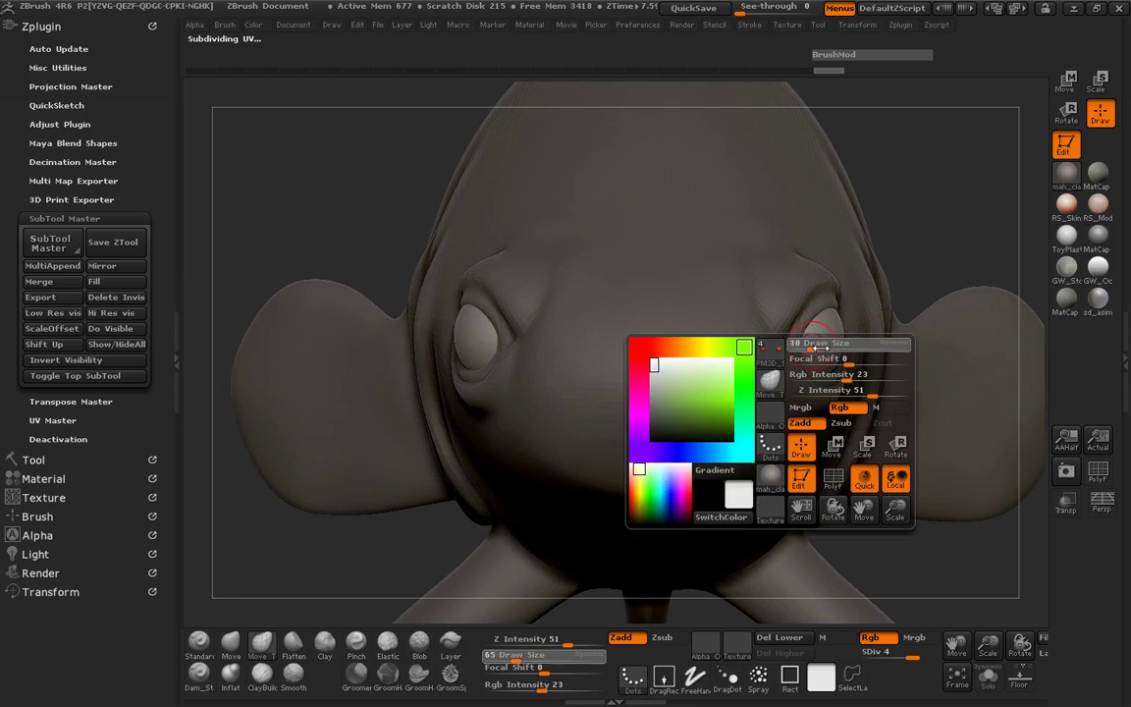
{"action": "left_click_drag", "start_coordinate": [785, 310], "coordinate": [746, 310]}
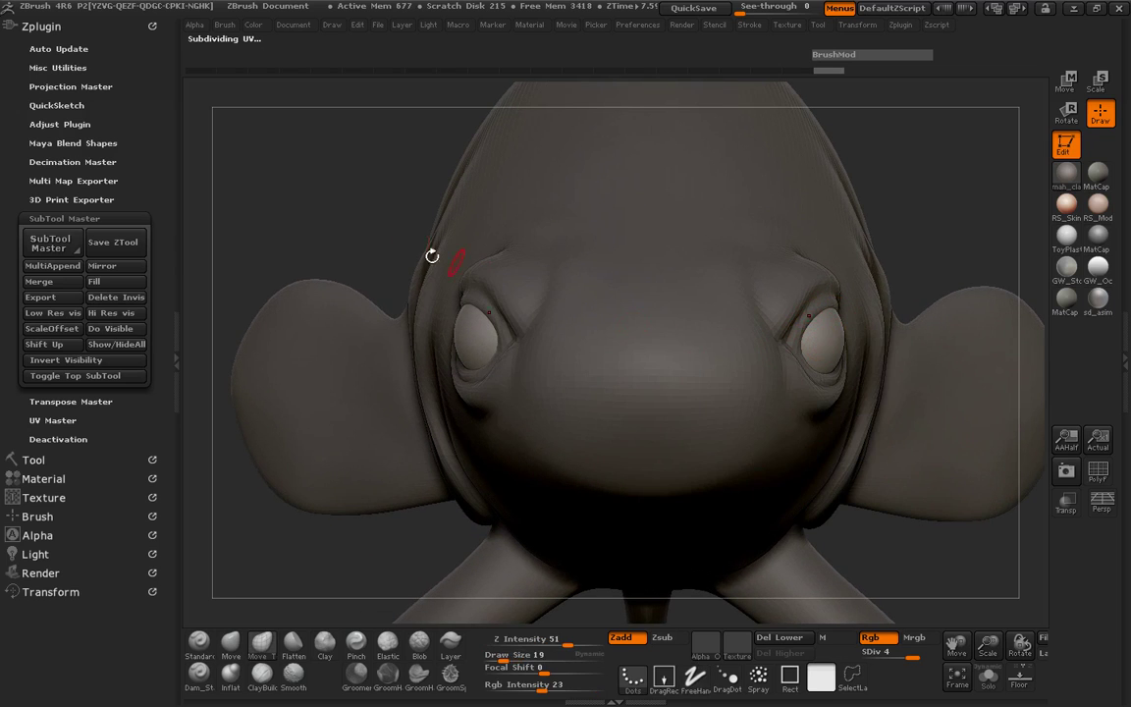
{"action": "left_click_drag", "start_coordinate": [432, 256], "coordinate": [444, 265]}
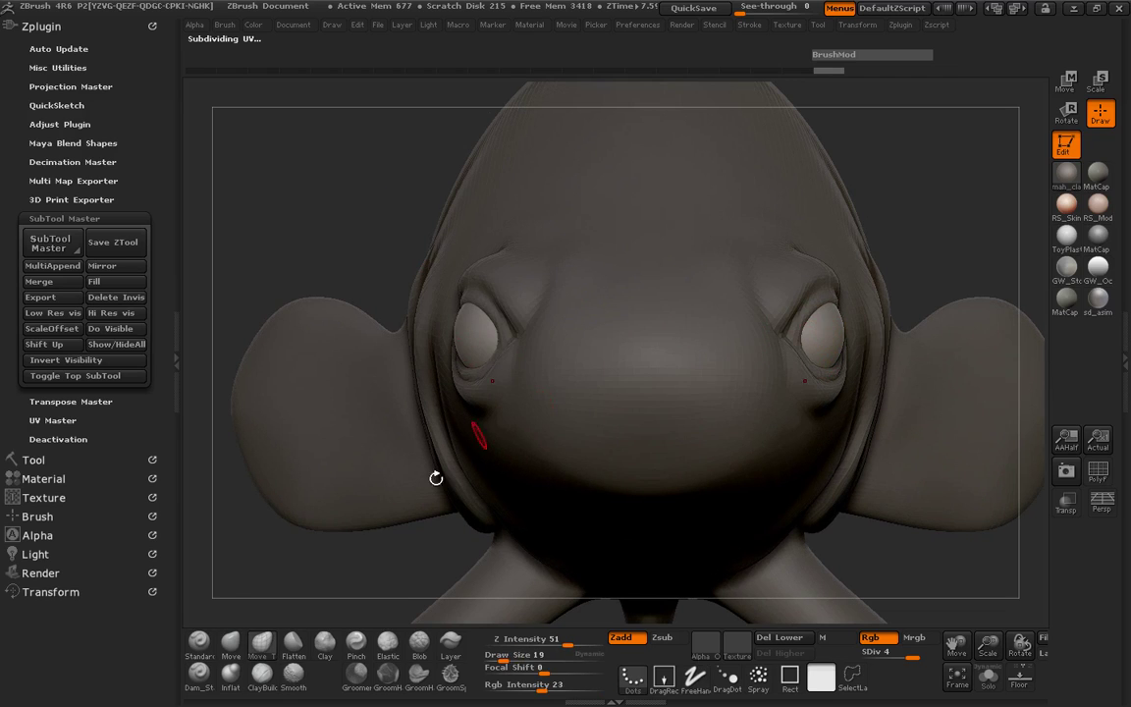
{"action": "left_click", "coordinate": [230, 643]}
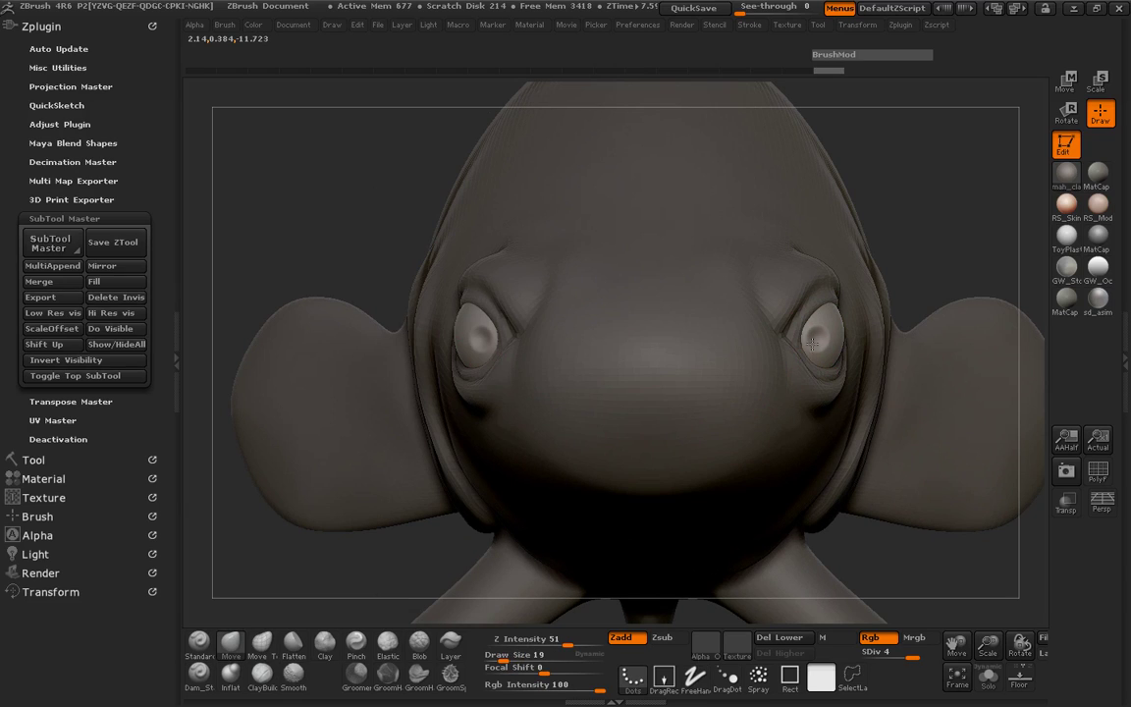
{"action": "key", "text": "space"}
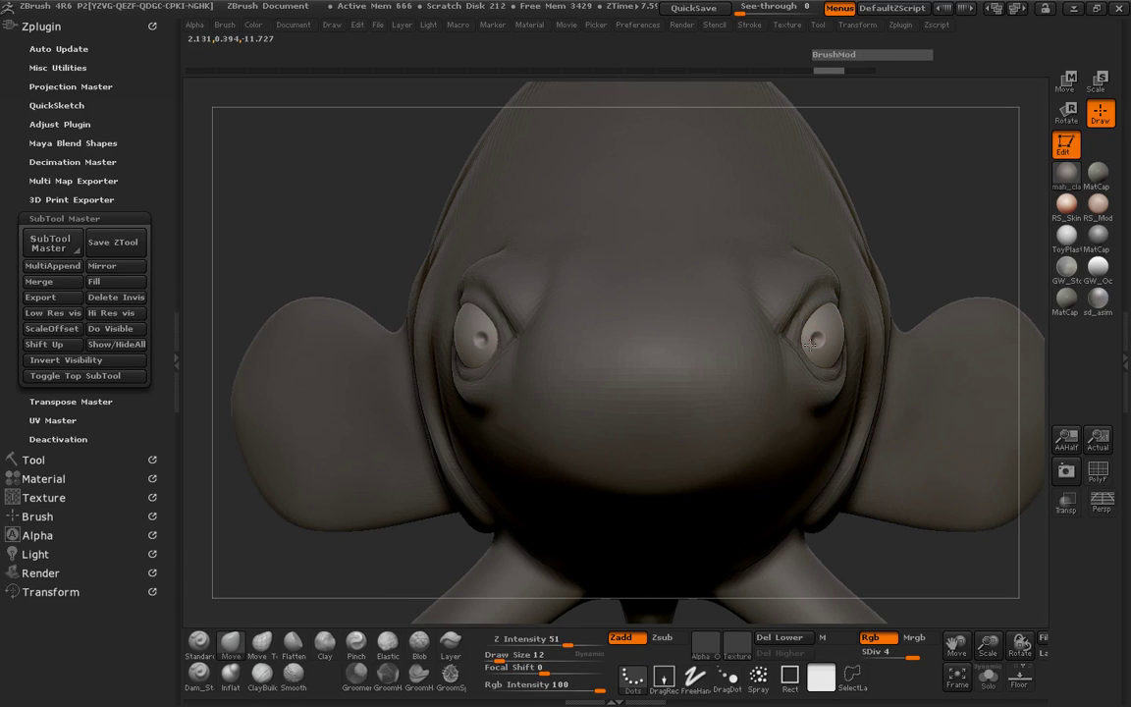
{"action": "left_click_drag", "start_coordinate": [938, 226], "coordinate": [319, 306]}
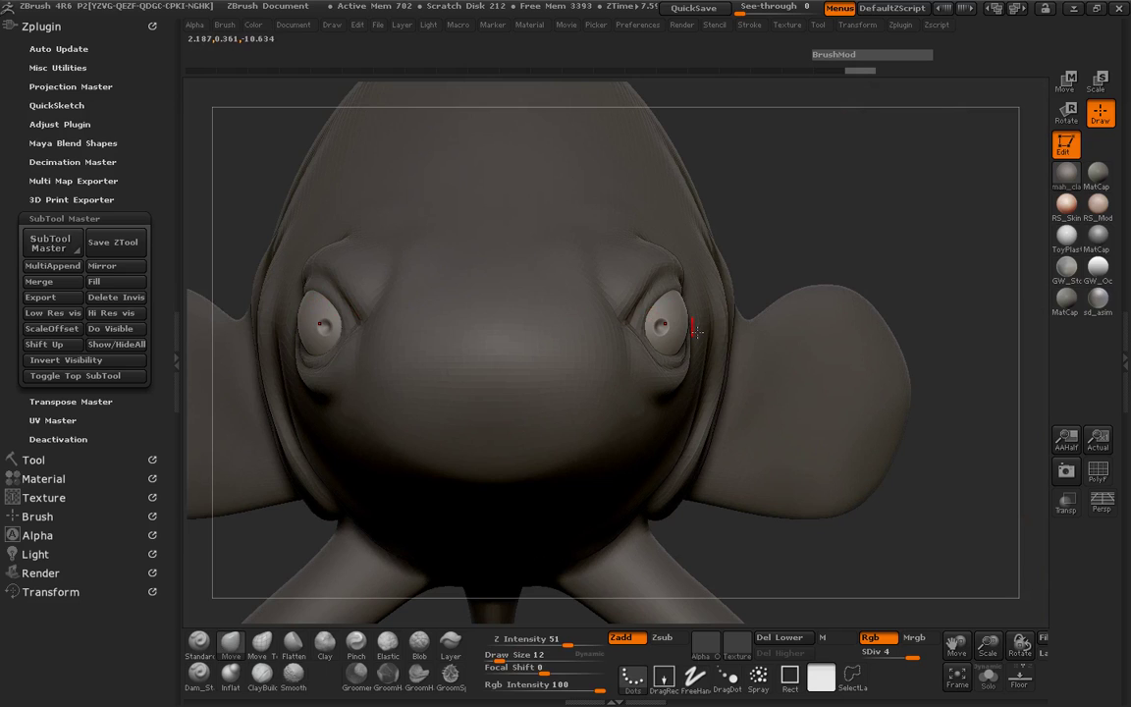
{"action": "left_click", "coordinate": [114, 27]}
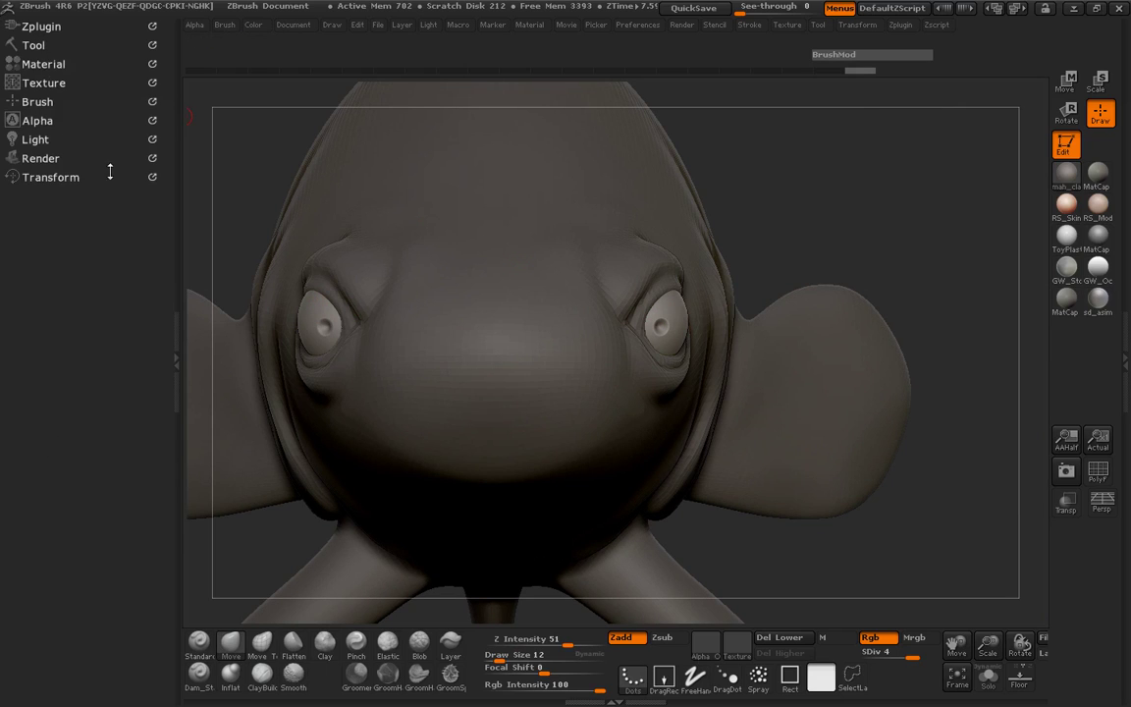
Select GrouperBaseBody2 and drop it to SDiv 1.
{"action": "left_click", "coordinate": [34, 45]}
{"action": "left_click_drag", "start_coordinate": [166, 490], "coordinate": [166, 288]}
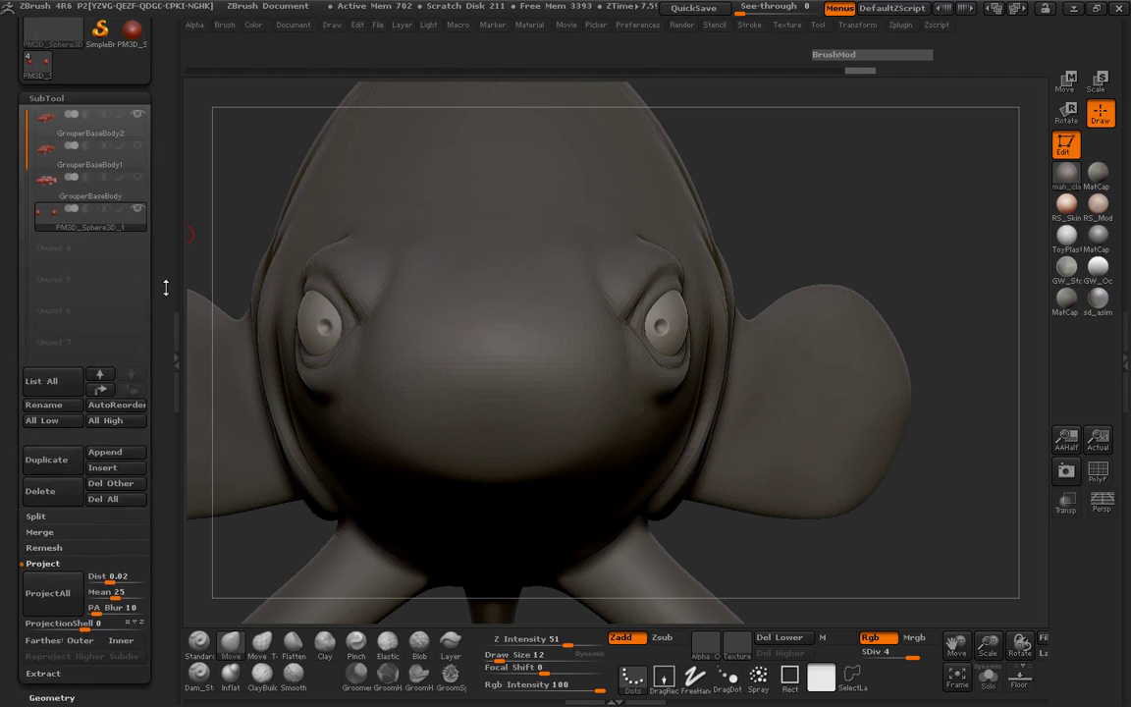
{"action": "key", "text": "Up"}
{"action": "key", "text": "Up"}
{"action": "key", "text": "Up"}
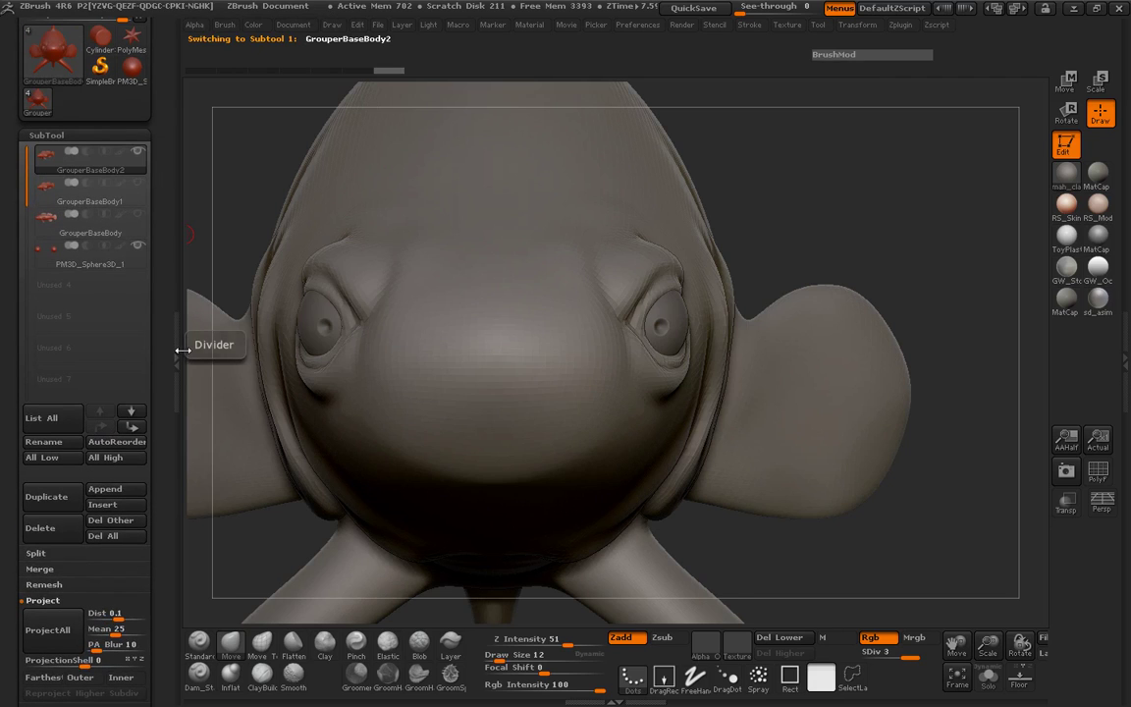
{"action": "left_click", "coordinate": [182, 351]}
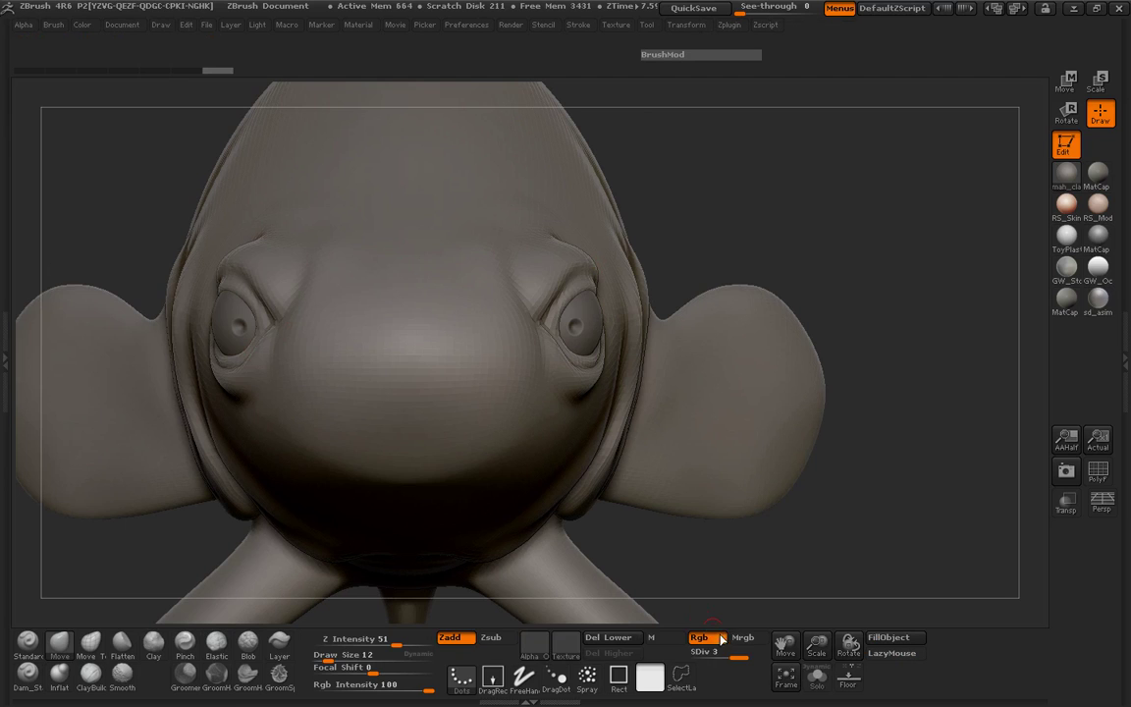
{"action": "key", "text": "shift+d"}
{"action": "key", "text": "shift+d"}
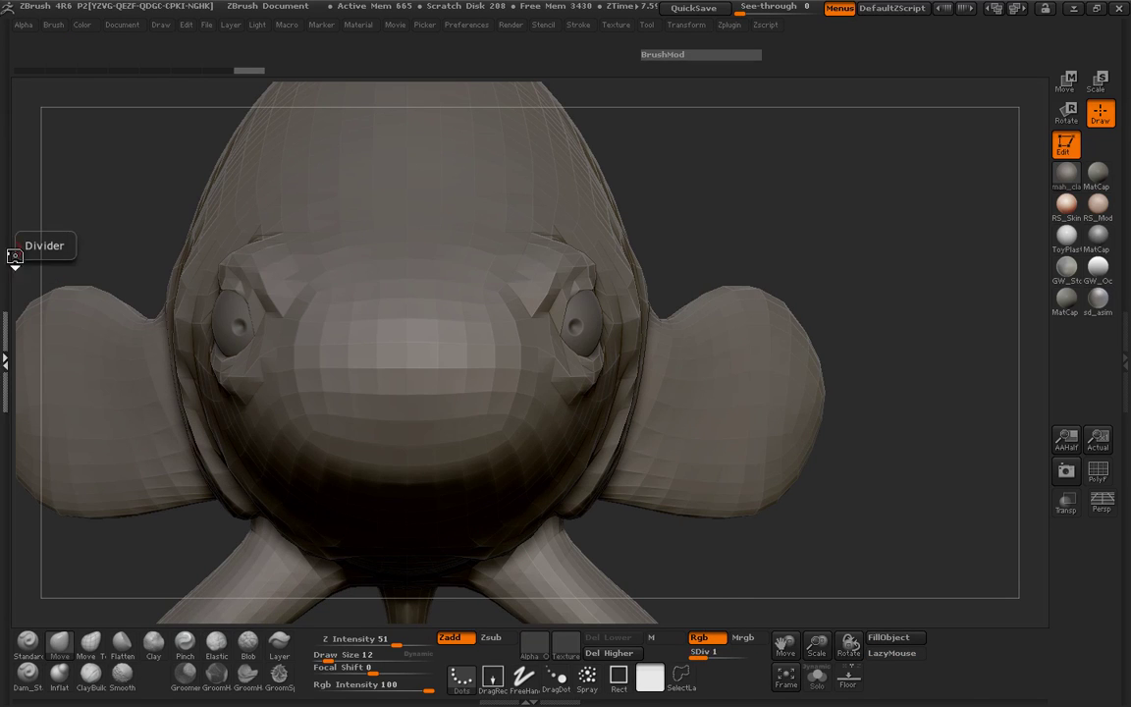
{"action": "left_click", "coordinate": [14, 256]}
Run UV Master Unwrap into 3 islands, then return the body to SDiv 3.
{"action": "scroll", "coordinate": [99, 196], "scroll_direction": "up", "scroll_amount": 5}
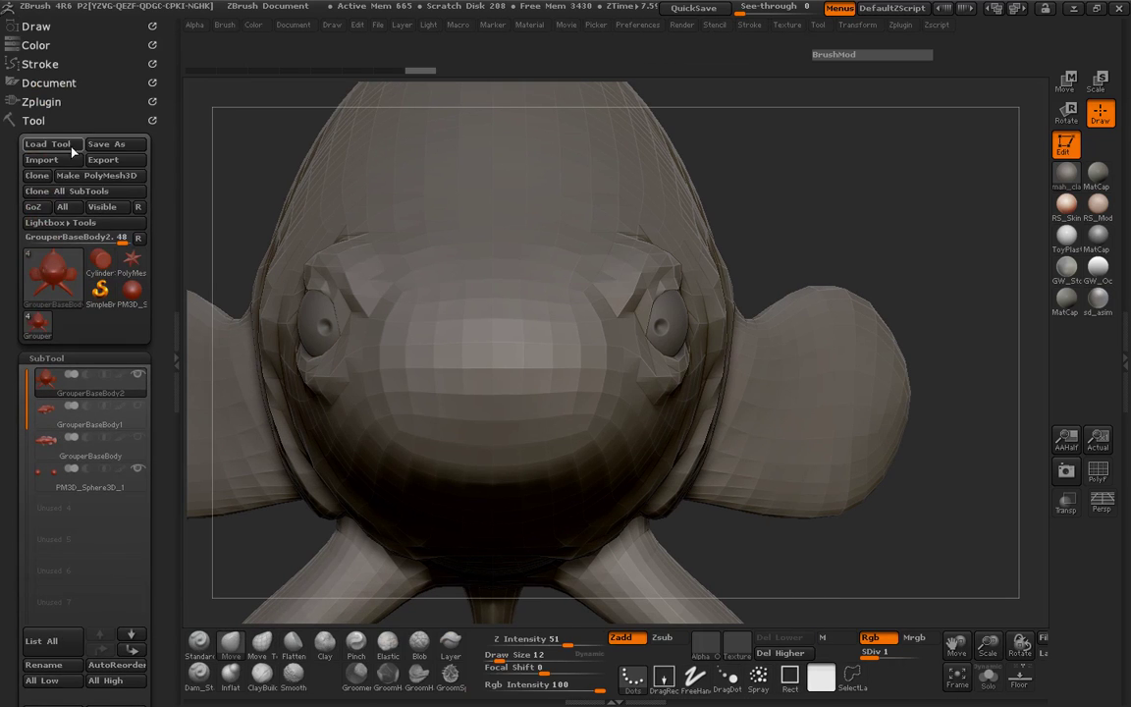
{"action": "left_click", "coordinate": [44, 102]}
{"action": "scroll", "coordinate": [108, 432], "scroll_direction": "down", "scroll_amount": 2}
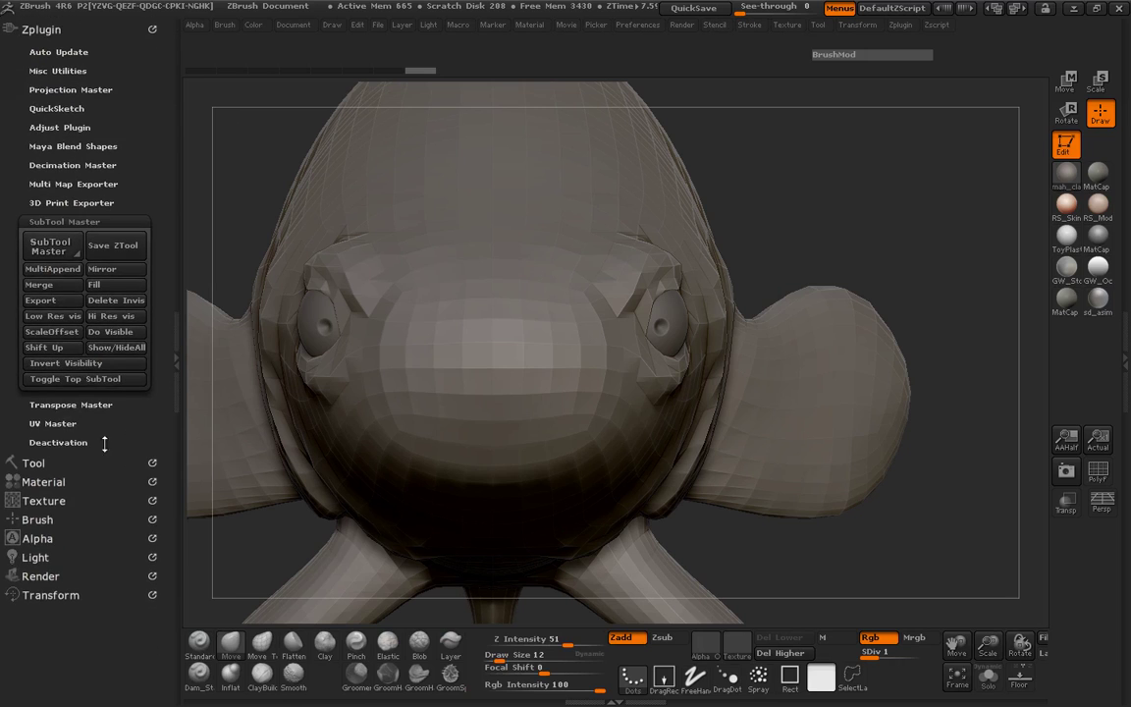
{"action": "left_click", "coordinate": [53, 423]}
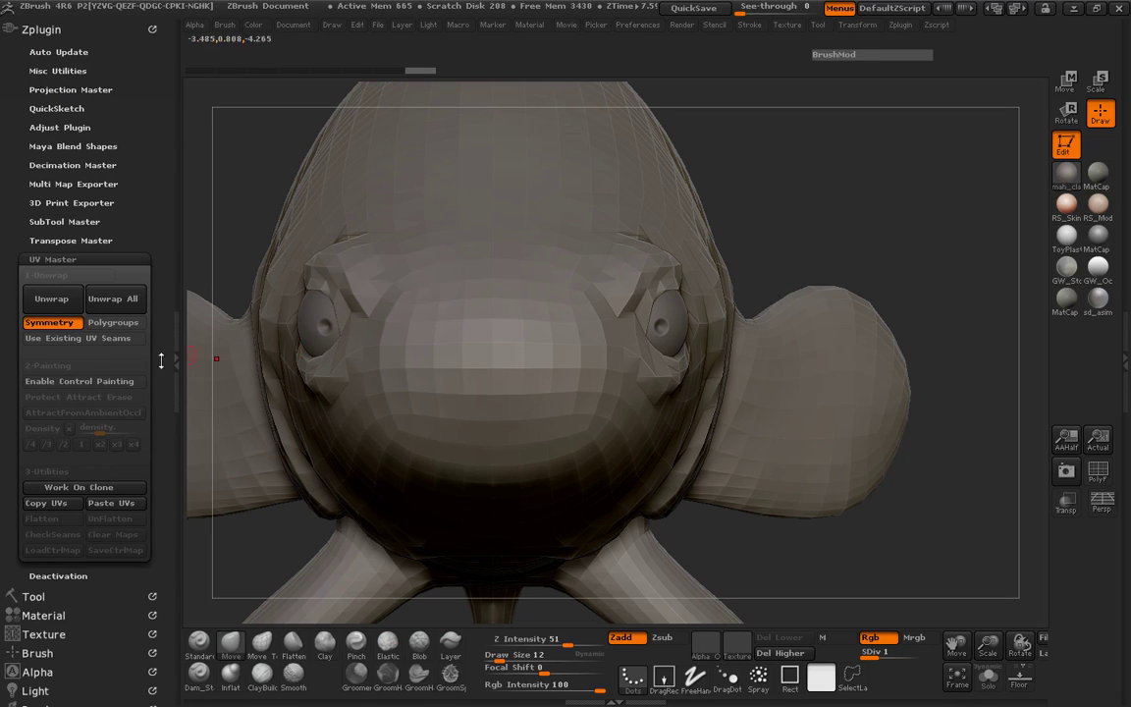
{"action": "left_click", "coordinate": [76, 303]}
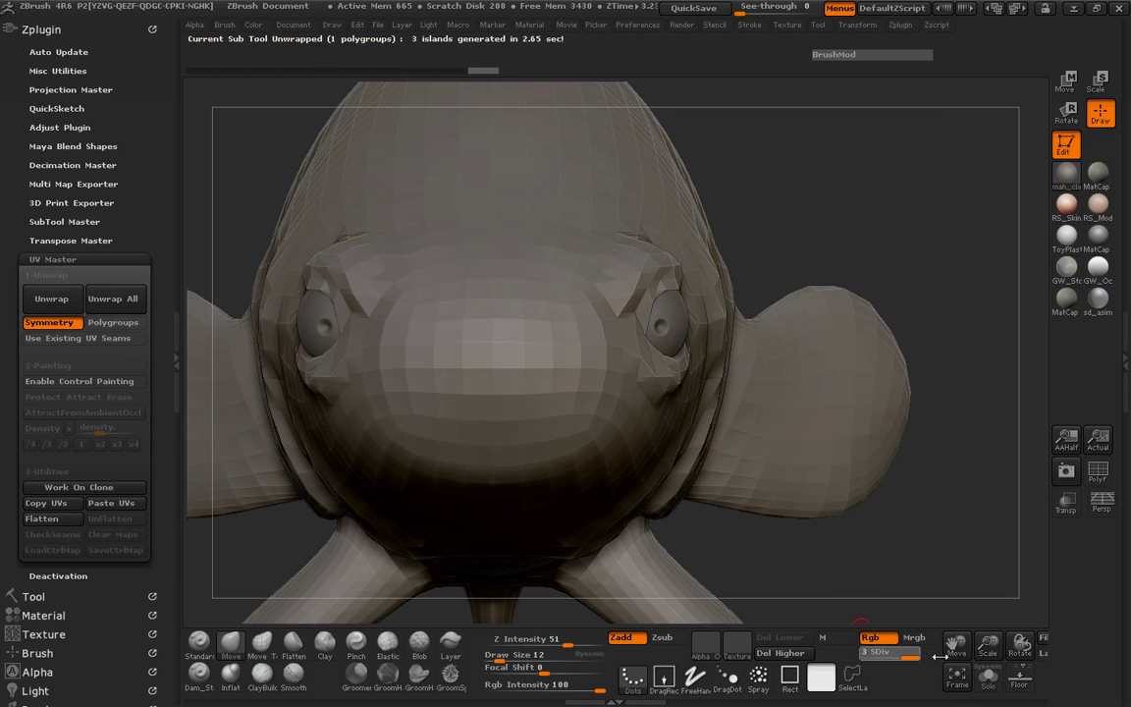
{"action": "key", "text": "d"}
{"action": "key", "text": "d"}
{"action": "left_click", "coordinate": [54, 35]}
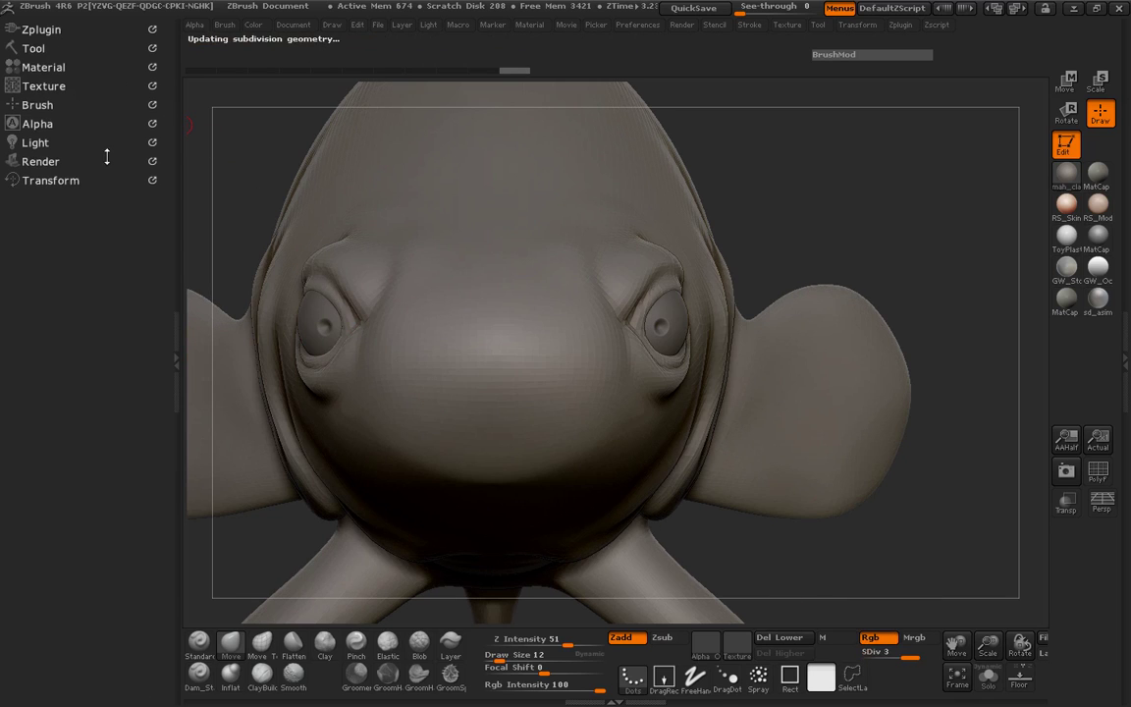
{"action": "left_click", "coordinate": [35, 49]}
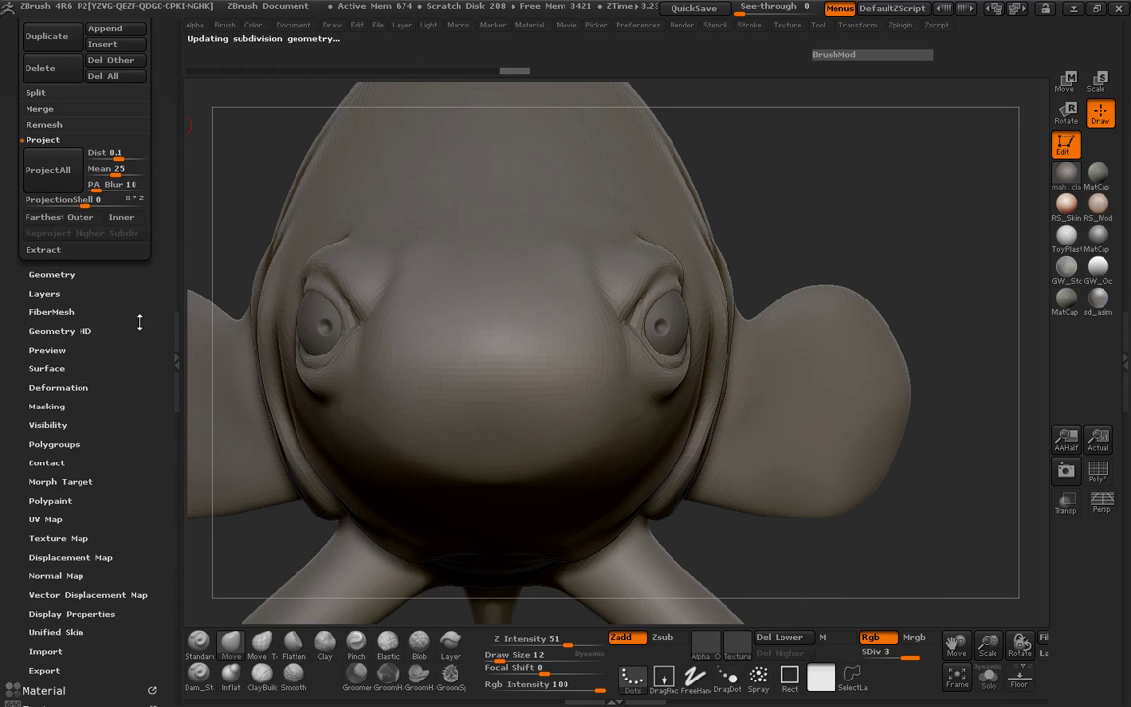
{"action": "left_click", "coordinate": [184, 346]}
Raise the body to SDiv 4 and zoom in on the fish's eye from the side.
{"action": "mouse_move", "coordinate": [184, 347]}
{"action": "left_mouse_down"}
{"action": "mouse_move", "coordinate": [226, 300]}
{"action": "mouse_move", "coordinate": [137, 262]}
{"action": "mouse_move", "coordinate": [172, 292]}
{"action": "mouse_move", "coordinate": [111, 308]}
{"action": "left_mouse_up"}
{"action": "mouse_move", "coordinate": [297, 501]}
{"action": "left_mouse_down"}
{"action": "mouse_move", "coordinate": [331, 511]}
{"action": "mouse_move", "coordinate": [295, 504]}
{"action": "left_mouse_up"}
{"action": "mouse_move", "coordinate": [259, 504]}
{"action": "left_mouse_down"}
{"action": "mouse_move", "coordinate": [291, 492]}
{"action": "mouse_move", "coordinate": [317, 501]}
{"action": "left_mouse_up"}
{"action": "key", "text": "ctrl+d"}
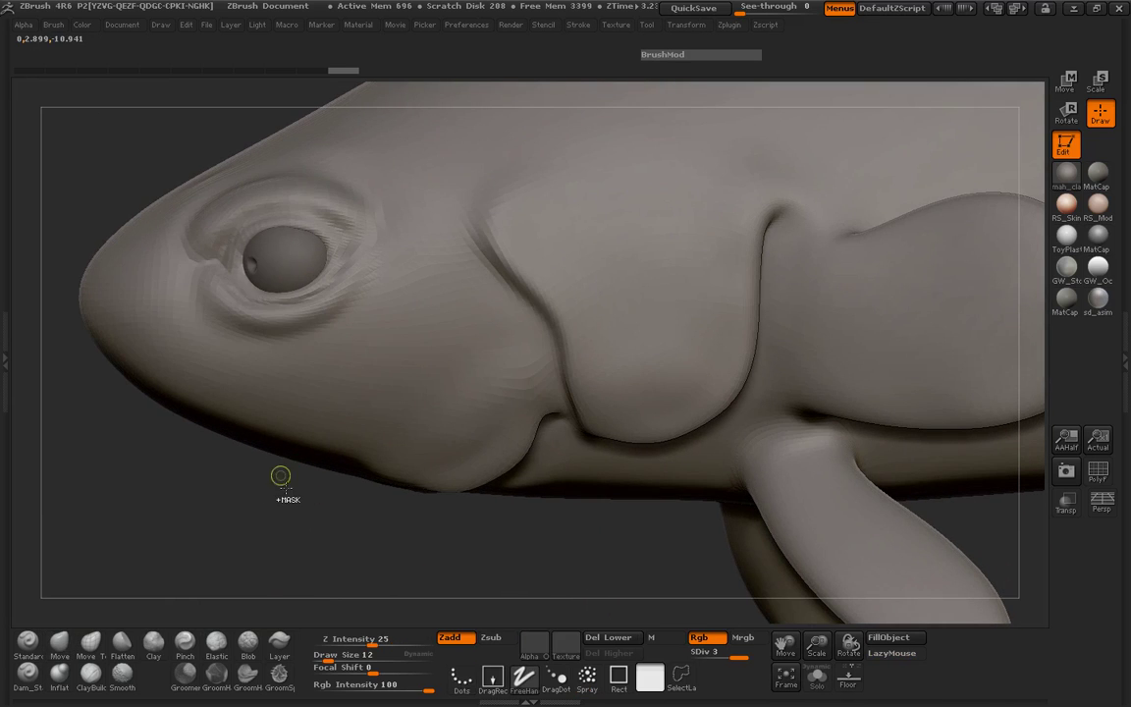
{"action": "mouse_move", "coordinate": [222, 480]}
{"action": "left_mouse_down"}
{"action": "mouse_move", "coordinate": [409, 538]}
{"action": "mouse_move", "coordinate": [285, 517]}
{"action": "mouse_move", "coordinate": [548, 399]}
{"action": "left_mouse_up"}
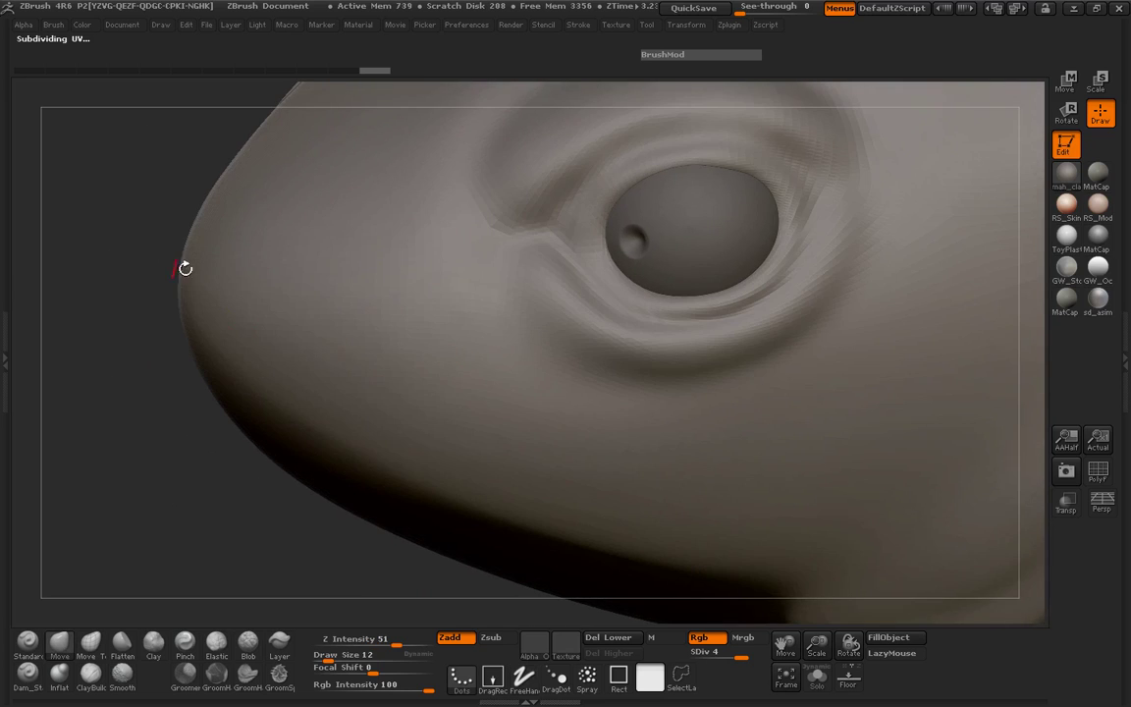
{"action": "mouse_move", "coordinate": [182, 265]}
{"action": "left_mouse_down"}
{"action": "mouse_move", "coordinate": [88, 297]}
{"action": "mouse_move", "coordinate": [373, 303]}
{"action": "left_mouse_up"}
Deepen the inner eye corner with Dam_Standard and undo the stray cheek groove.
{"action": "key", "text": "space"}
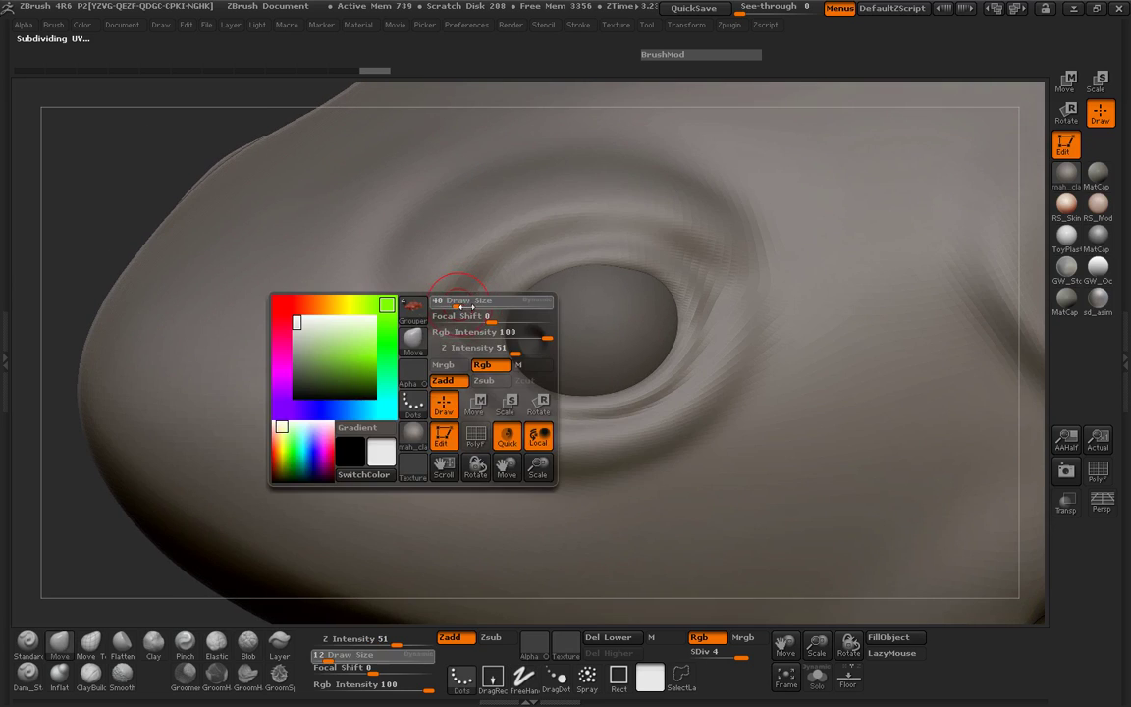
{"action": "left_click", "coordinate": [28, 672]}
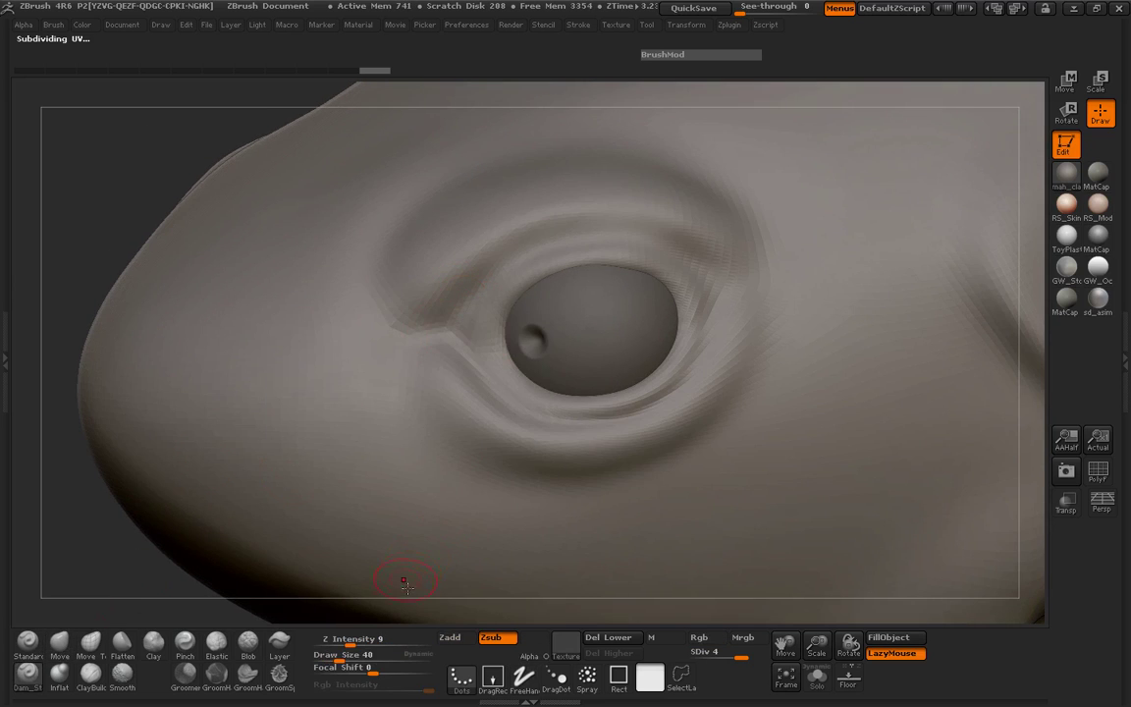
{"action": "left_click", "coordinate": [359, 639]}
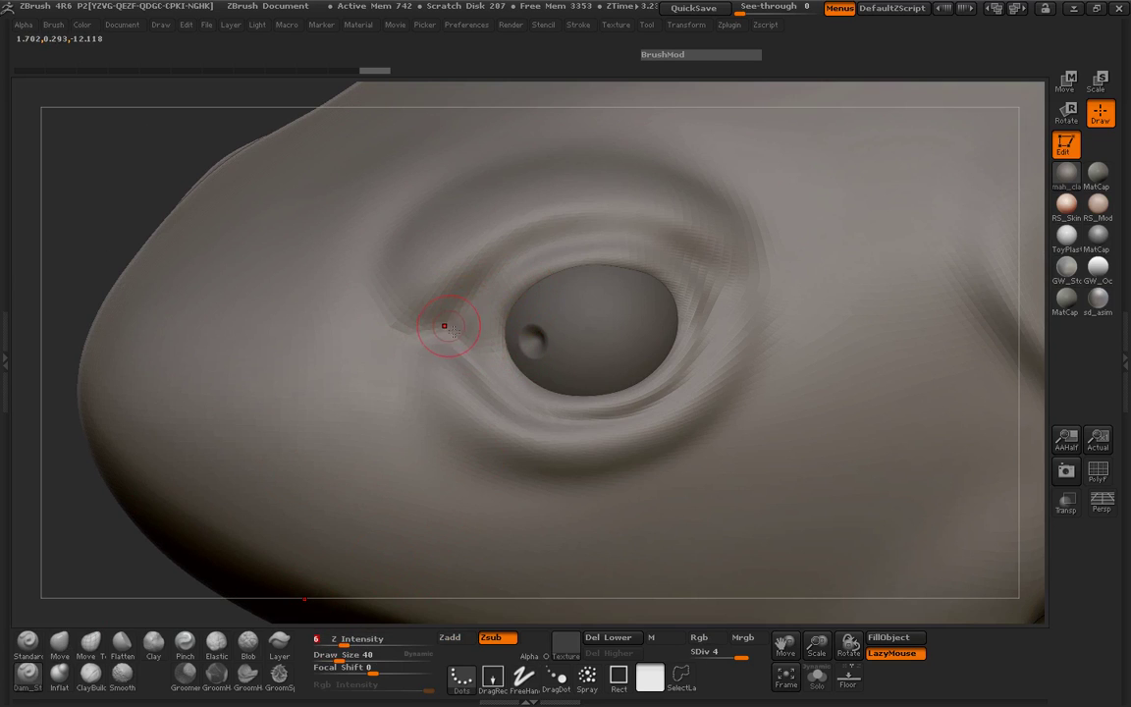
{"action": "left_click_drag", "start_coordinate": [451, 313], "coordinate": [412, 312]}
{"action": "left_click", "coordinate": [357, 639]}
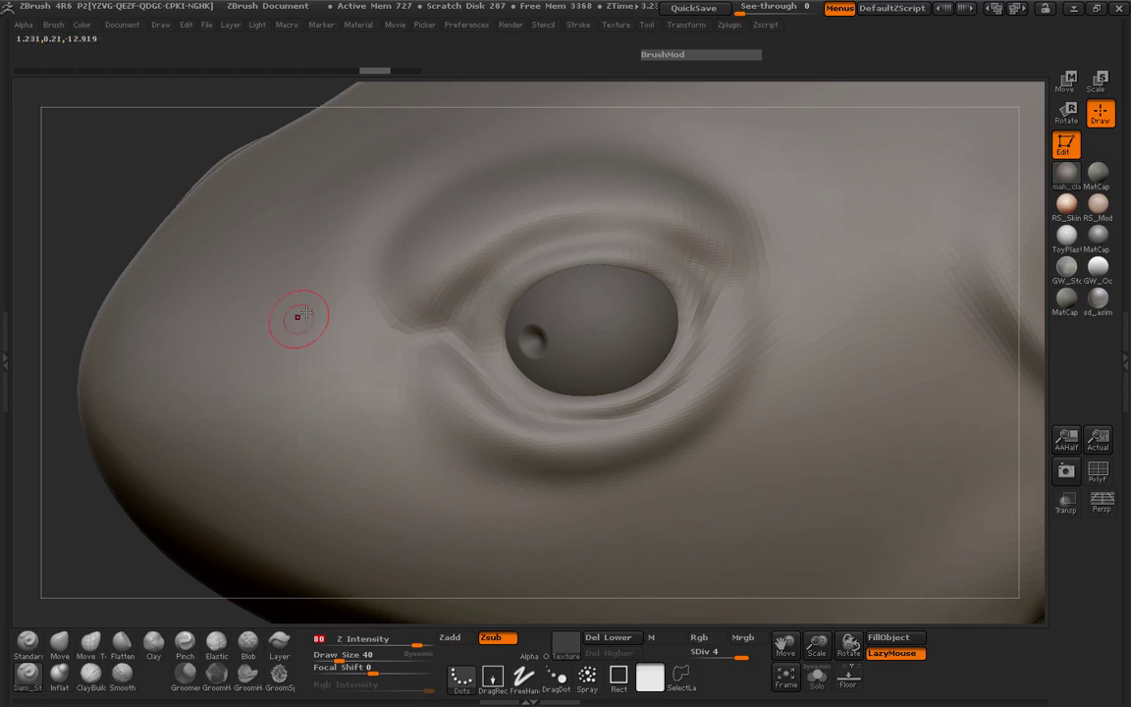
{"action": "mouse_move", "coordinate": [294, 301]}
{"action": "left_mouse_down"}
{"action": "mouse_move", "coordinate": [404, 462]}
{"action": "mouse_move", "coordinate": [460, 520]}
{"action": "left_mouse_up"}
{"action": "key", "text": "ctrl+z"}
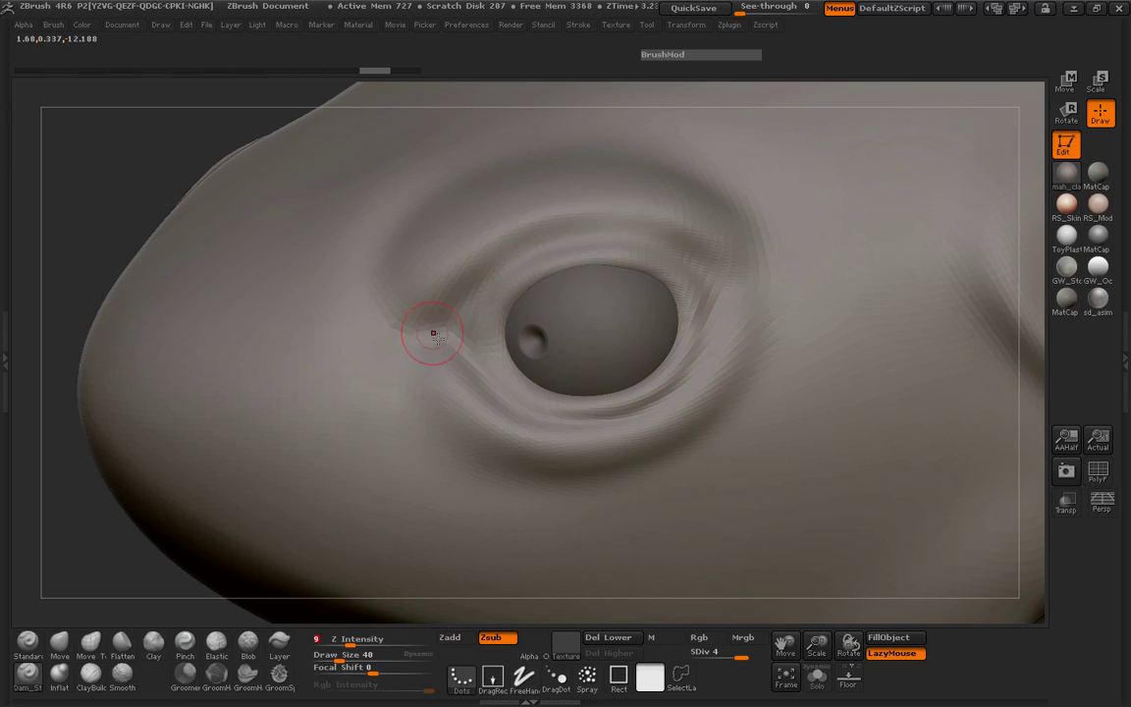
Carve sharper upper eyelid and inner and outer eye-corner creases with a larger brush.
{"action": "key", "text": "space"}
{"action": "left_click_drag", "start_coordinate": [443, 331], "coordinate": [411, 371]}
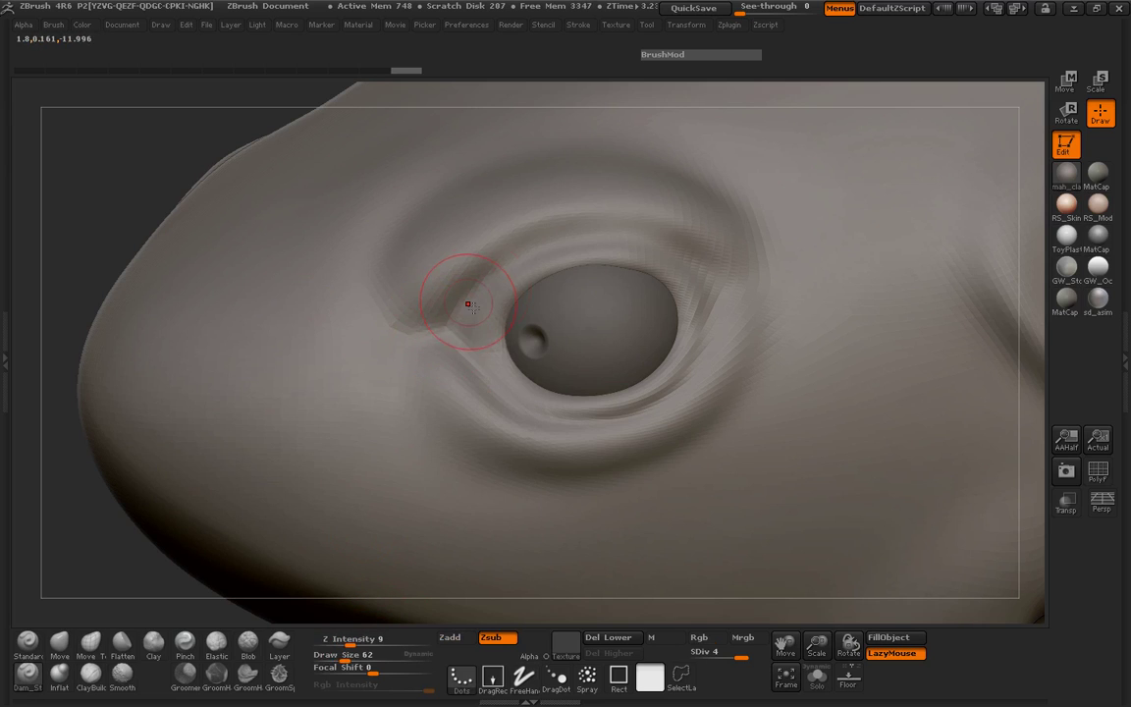
{"action": "left_click_drag", "start_coordinate": [707, 282], "coordinate": [668, 258]}
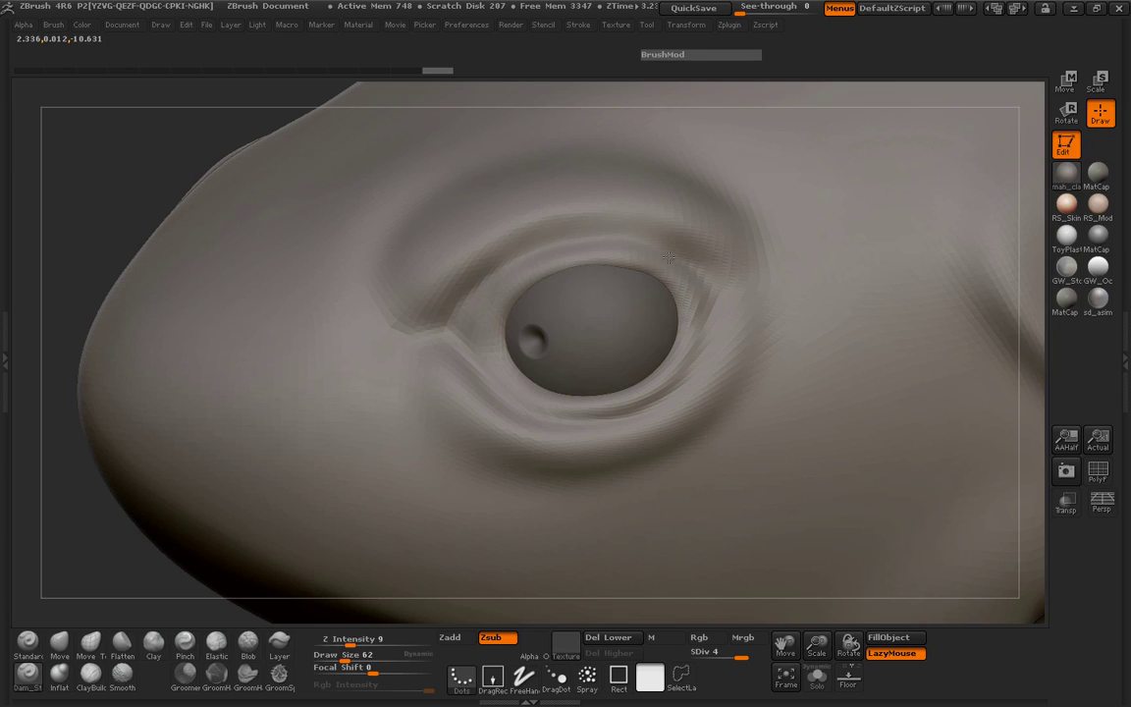
{"action": "left_click_drag", "start_coordinate": [468, 303], "coordinate": [487, 279]}
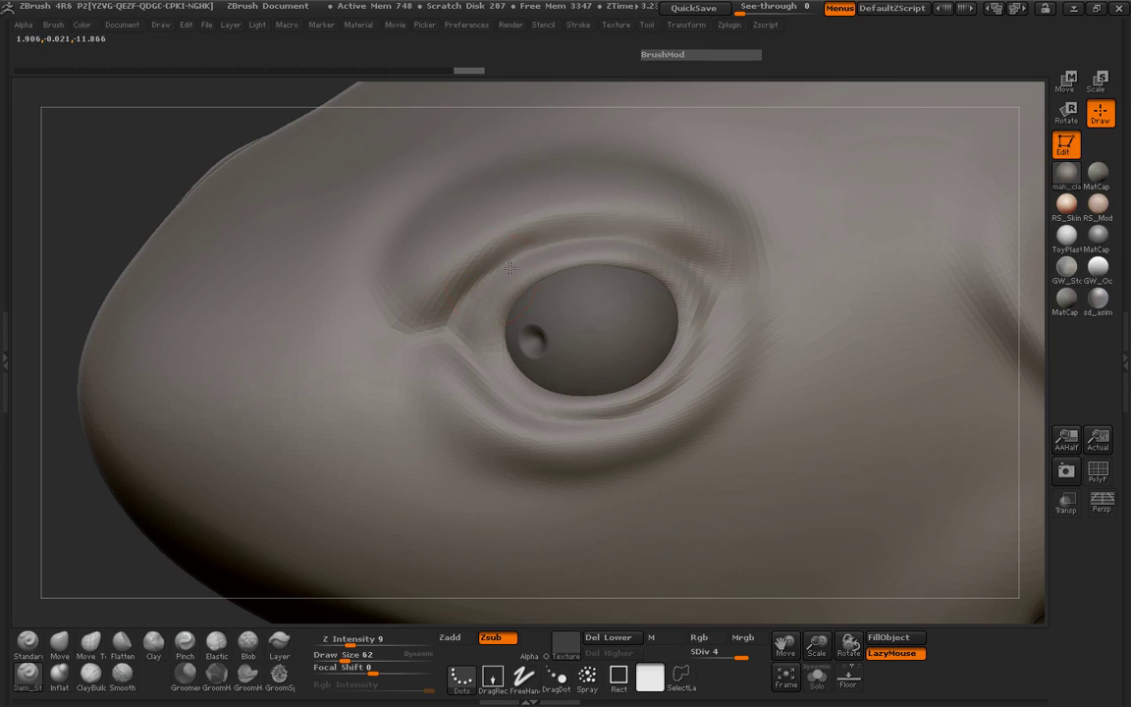
{"action": "left_click_drag", "start_coordinate": [639, 243], "coordinate": [657, 281]}
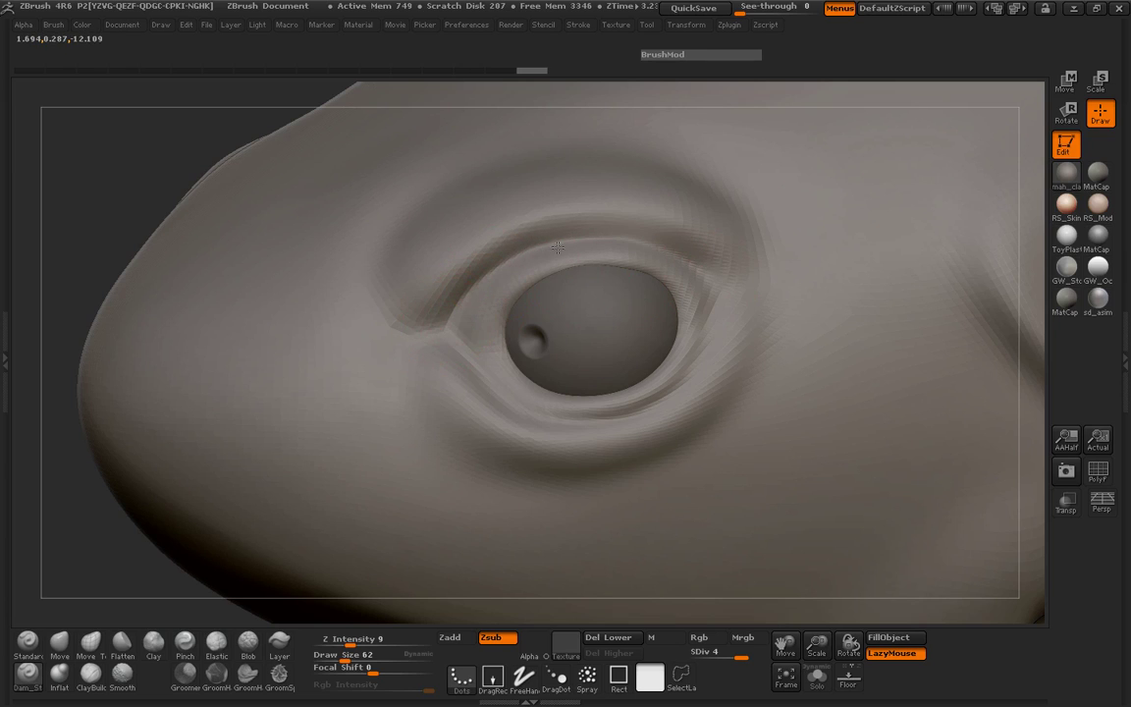
{"action": "left_click_drag", "start_coordinate": [417, 316], "coordinate": [443, 331]}
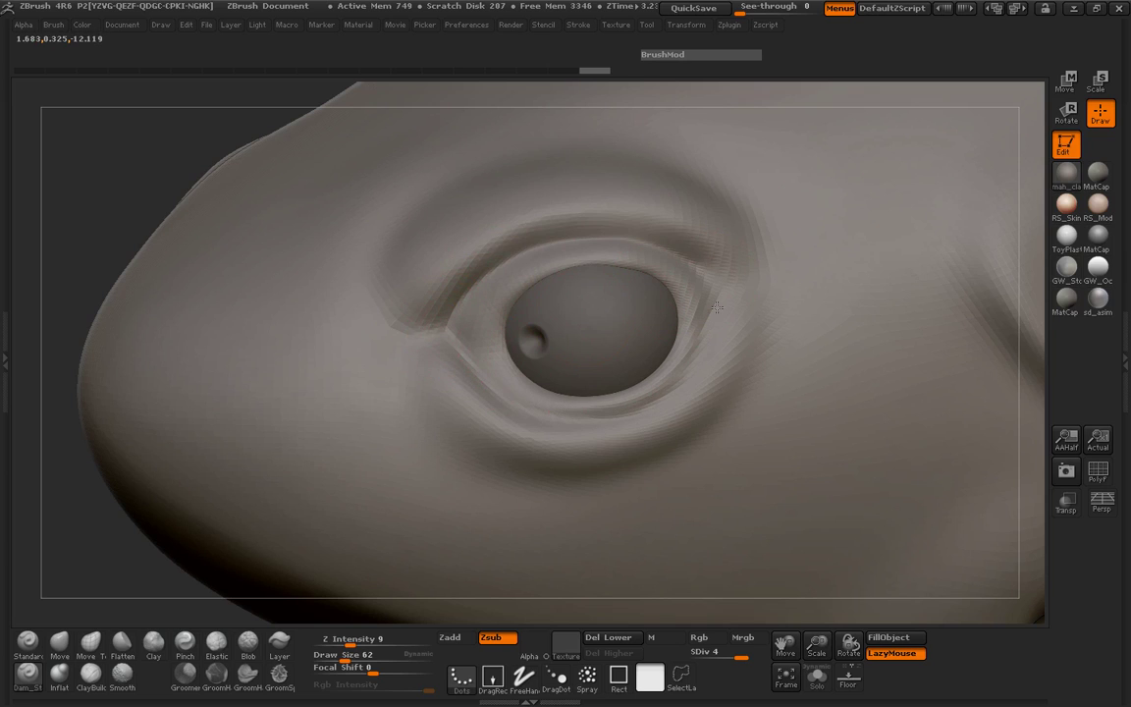
{"action": "left_click_drag", "start_coordinate": [717, 307], "coordinate": [709, 341]}
{"action": "mouse_move", "coordinate": [437, 332]}
{"action": "left_mouse_down"}
{"action": "mouse_move", "coordinate": [455, 342]}
{"action": "mouse_move", "coordinate": [455, 325]}
{"action": "left_mouse_up"}
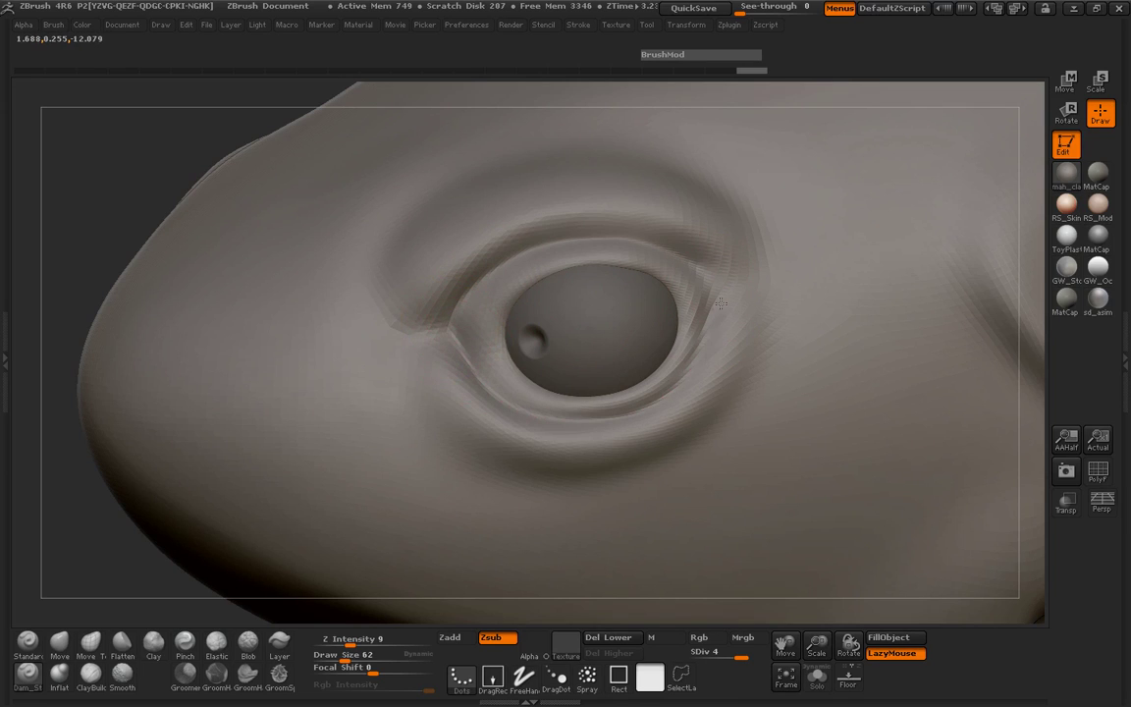
Smooth the lower eyelid from outer to inner corner and zoom out to the whole fish.
{"action": "left_click_drag", "start_coordinate": [696, 298], "coordinate": [475, 399], "text": "shift"}
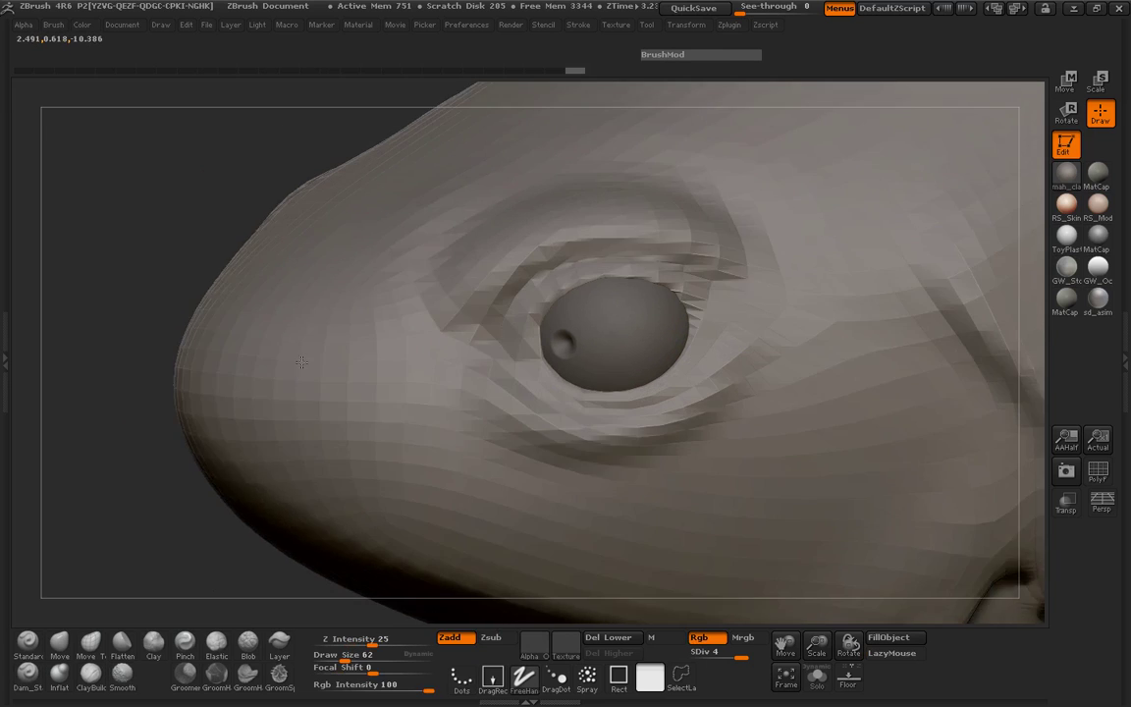
{"action": "left_click_drag", "start_coordinate": [196, 186], "coordinate": [156, 336]}
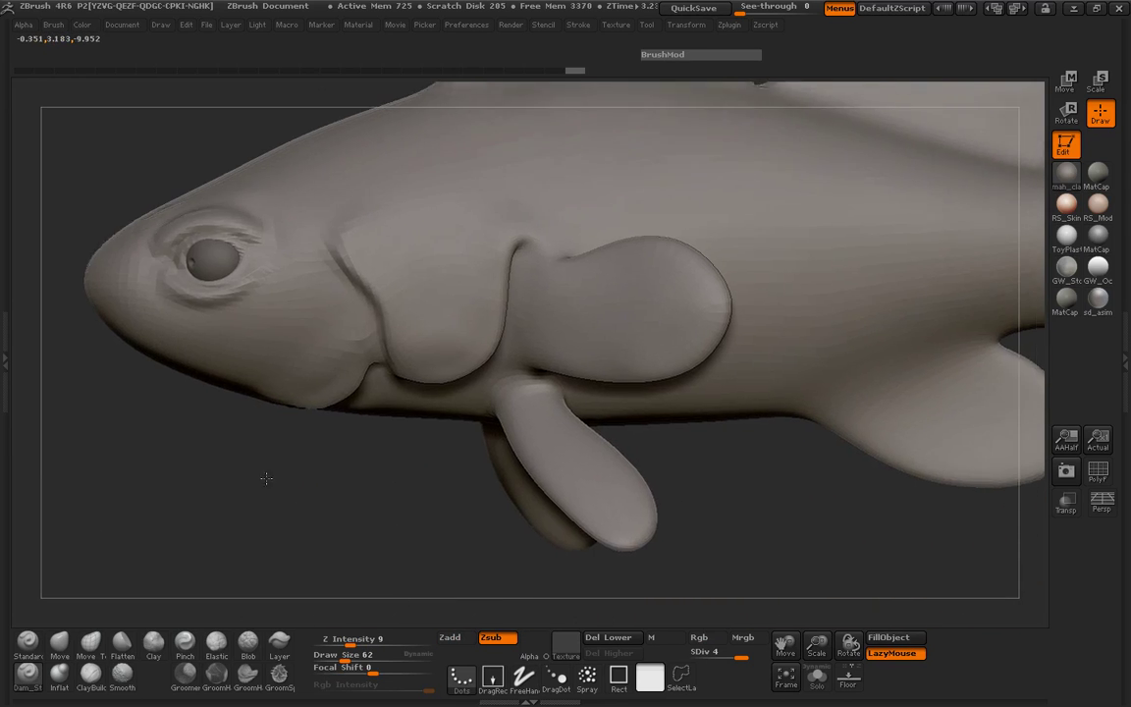
{"action": "left_click_drag", "start_coordinate": [266, 478], "coordinate": [661, 484], "text": "alt"}
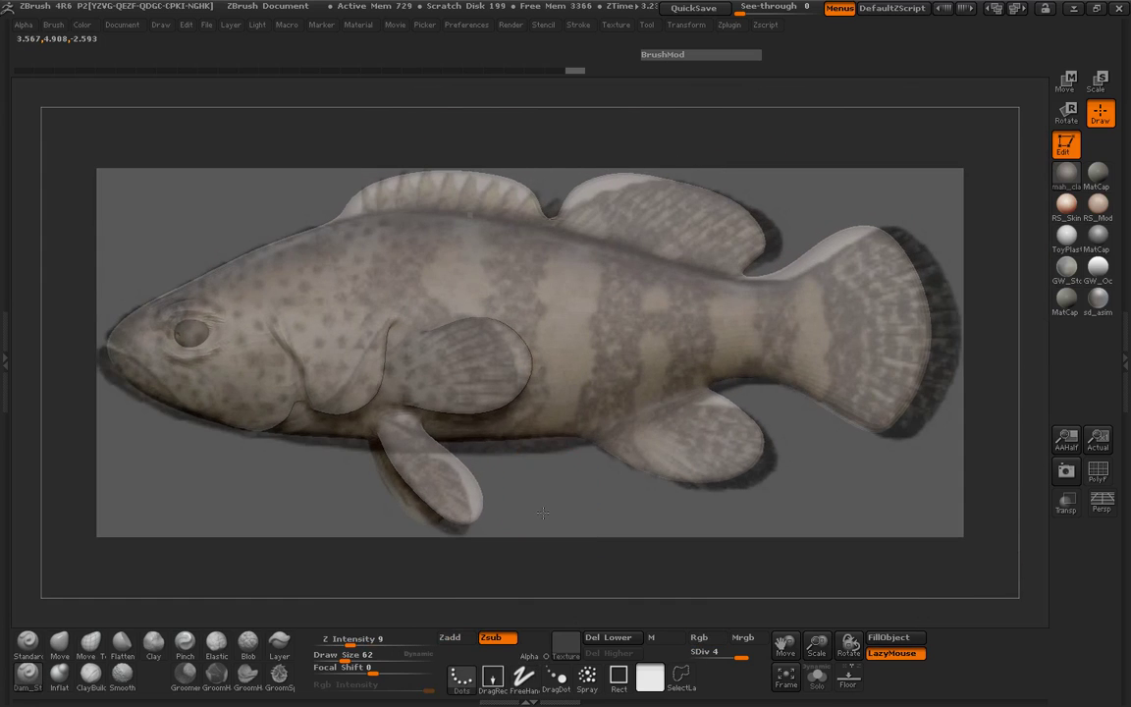
Match the fish to the reference side view and smooth the soft dorsal fin.
{"action": "left_click_drag", "start_coordinate": [541, 511], "coordinate": [576, 513], "text": "alt"}
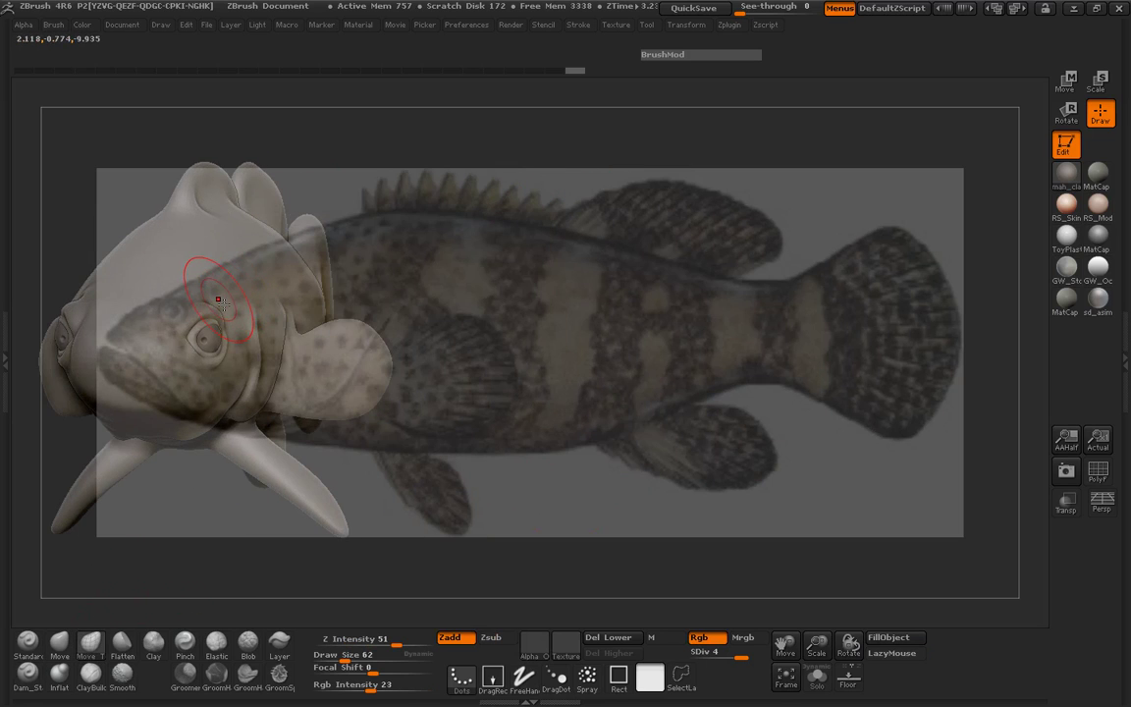
{"action": "left_click_drag", "start_coordinate": [434, 243], "coordinate": [655, 327]}
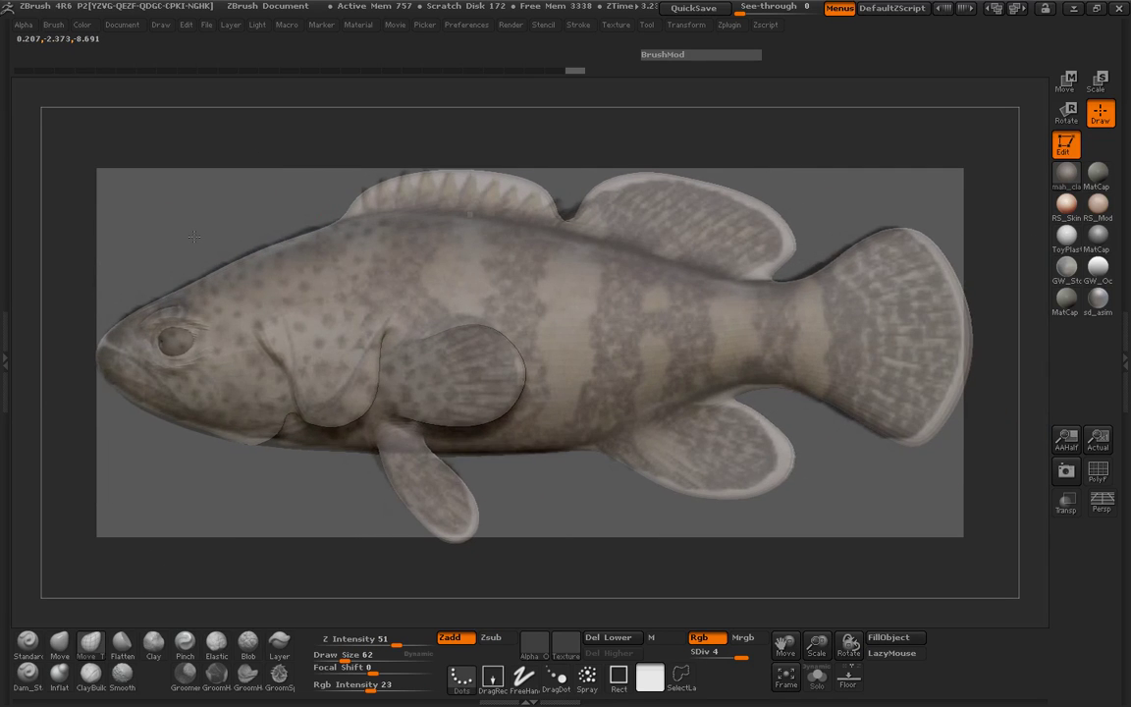
{"action": "key", "text": "space"}
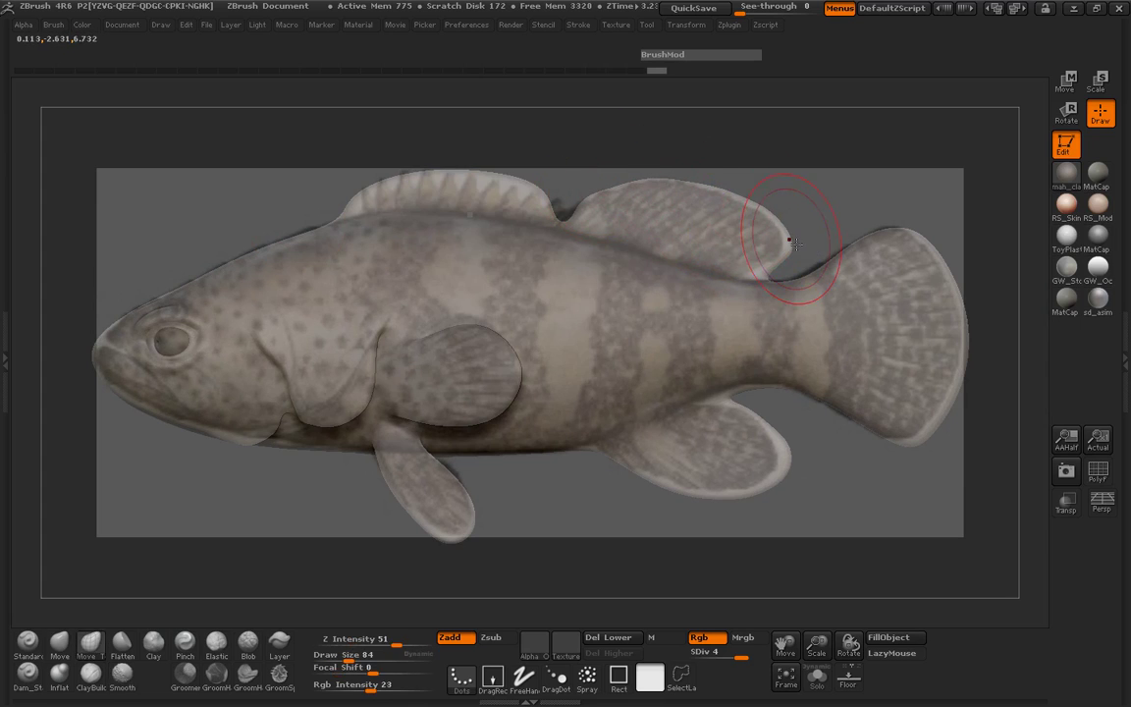
{"action": "key", "text": "space"}
{"action": "left_click_drag", "start_coordinate": [702, 273], "coordinate": [677, 273]}
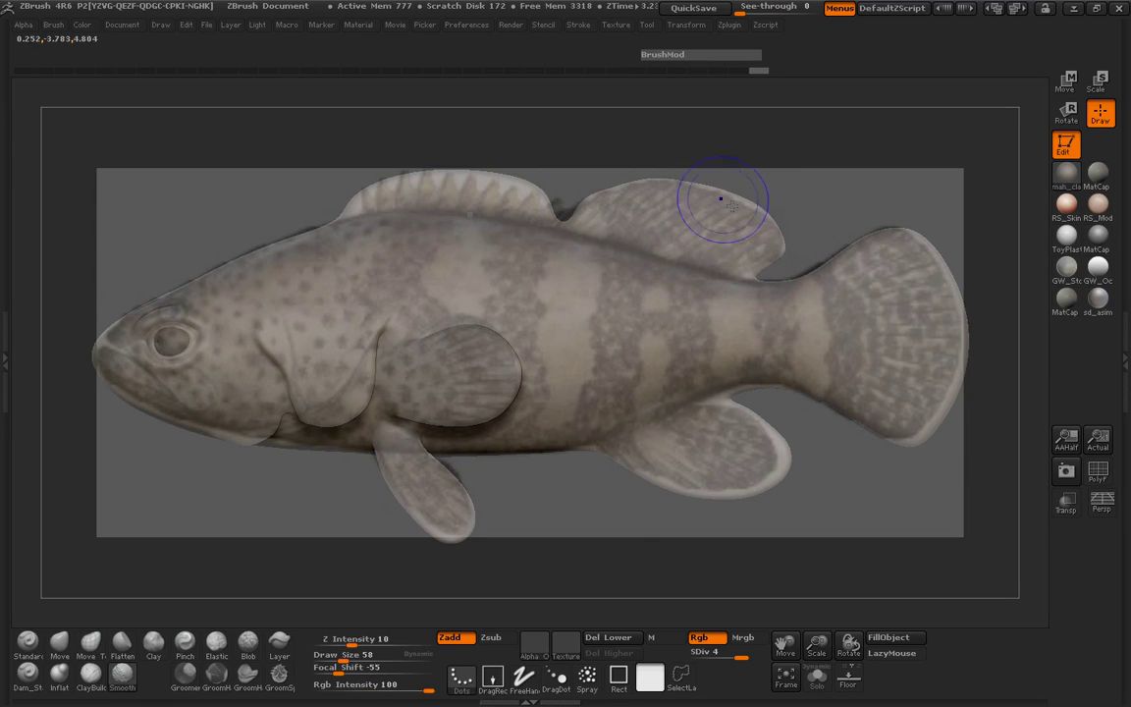
{"action": "left_click_drag", "start_coordinate": [738, 209], "coordinate": [759, 221]}
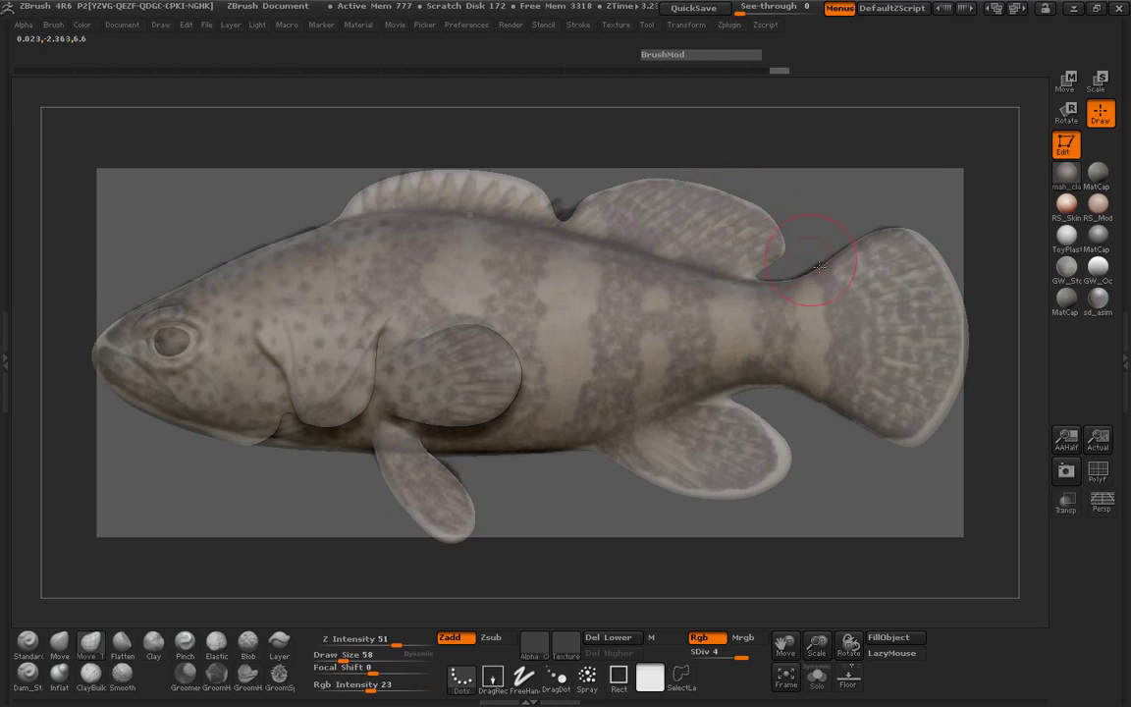
{"action": "key", "text": "space"}
{"action": "left_click_drag", "start_coordinate": [819, 266], "coordinate": [866, 240]}
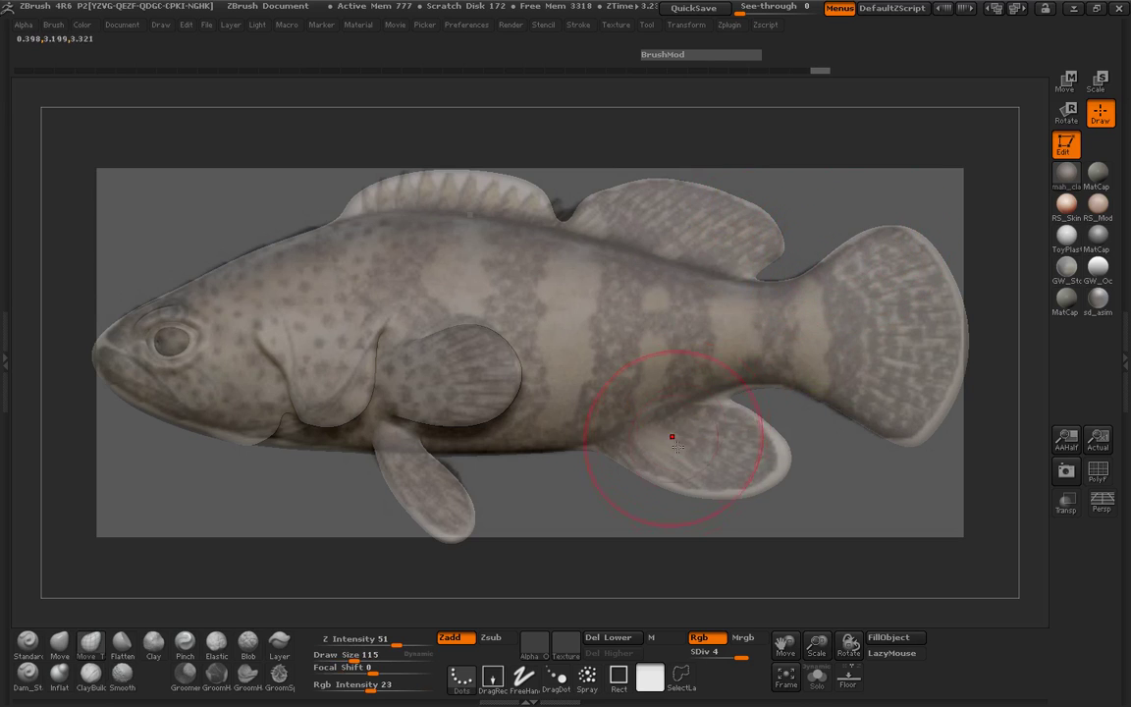
Pull the anal fin and lower head toward the reference outline, then return to side view.
{"action": "left_click_drag", "start_coordinate": [776, 469], "coordinate": [781, 454]}
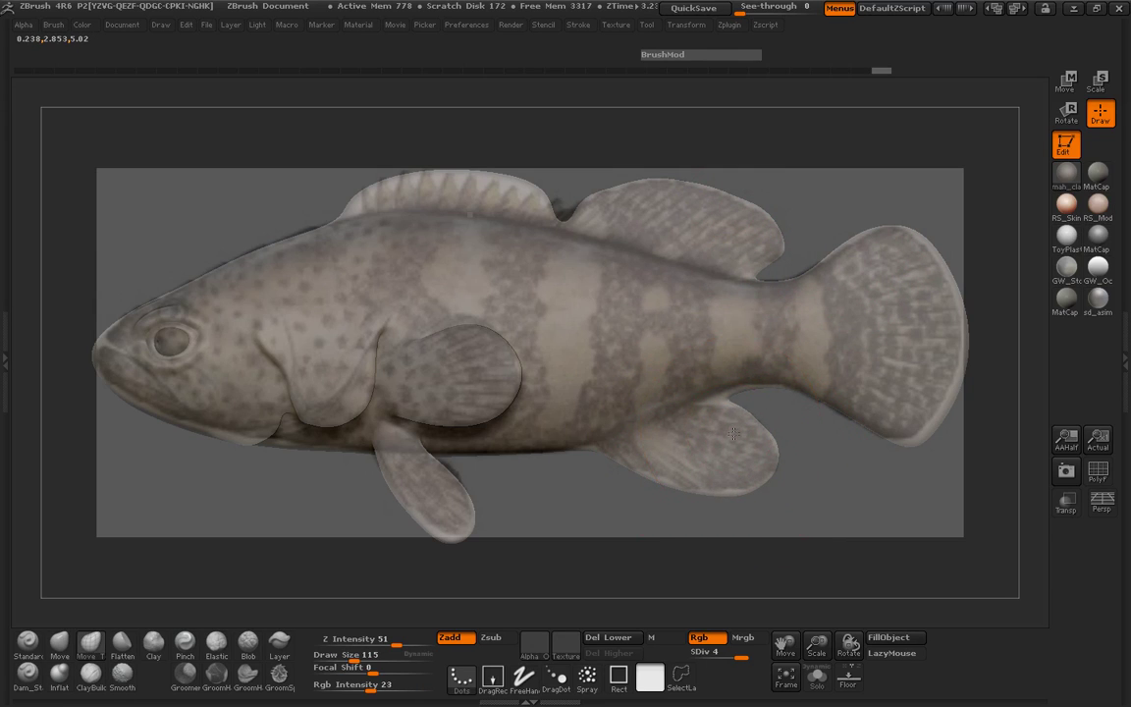
{"action": "left_click_drag", "start_coordinate": [724, 416], "coordinate": [708, 420]}
{"action": "left_click_drag", "start_coordinate": [203, 402], "coordinate": [191, 417]}
{"action": "mouse_move", "coordinate": [162, 238]}
{"action": "left_mouse_down"}
{"action": "mouse_move", "coordinate": [636, 327]}
{"action": "mouse_move", "coordinate": [294, 263]}
{"action": "mouse_move", "coordinate": [586, 203]}
{"action": "mouse_move", "coordinate": [746, 346]}
{"action": "left_mouse_up"}
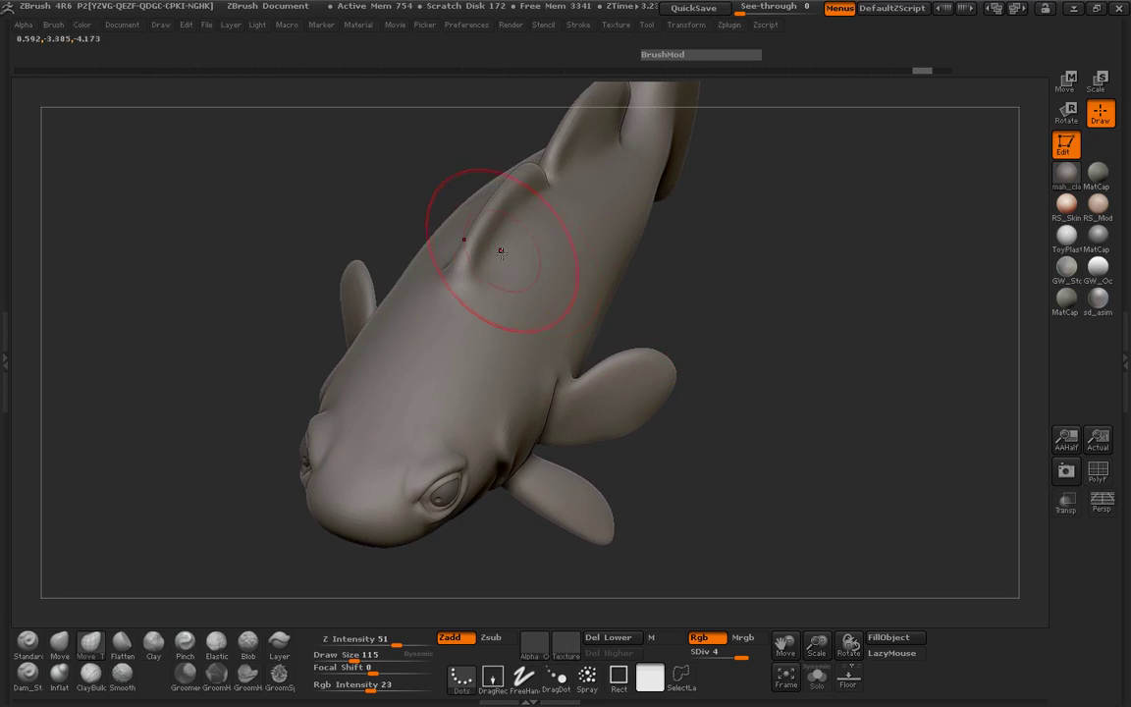
{"action": "key", "text": "space"}
{"action": "left_click_drag", "start_coordinate": [501, 251], "coordinate": [494, 253]}
{"action": "left_click_drag", "start_coordinate": [755, 282], "coordinate": [497, 182]}
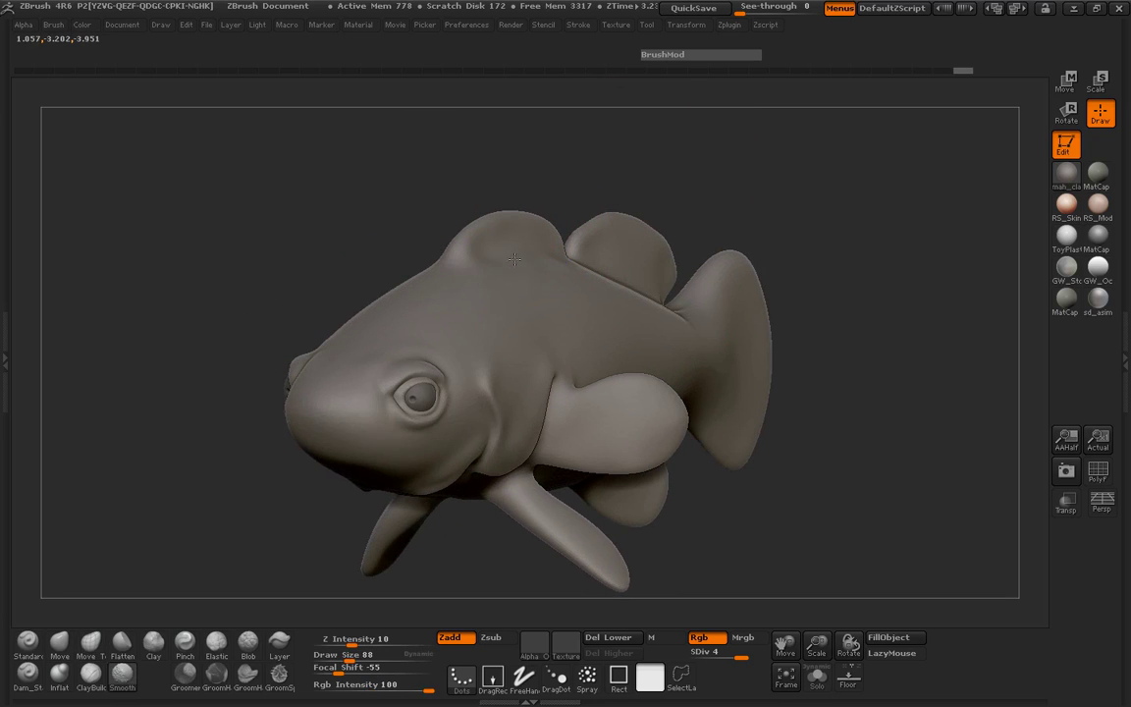
{"action": "left_click_drag", "start_coordinate": [328, 265], "coordinate": [297, 222], "text": "shift"}
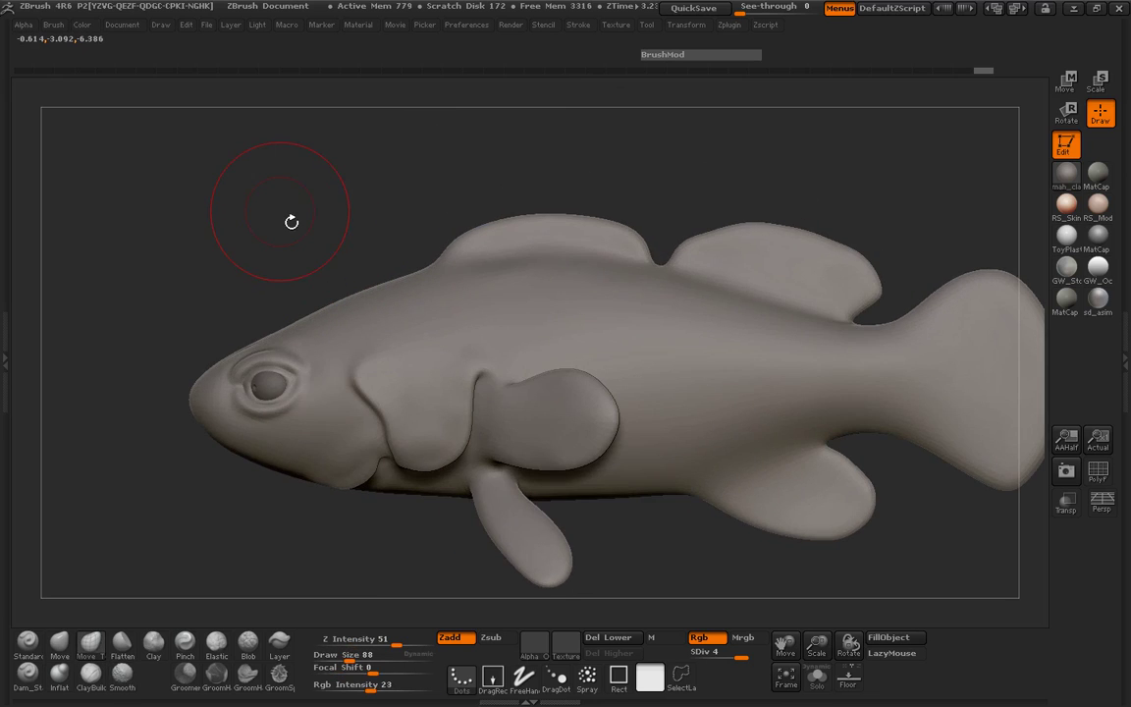
Trace a dark mouth line on the snout at draw size 17 from the grouper reference photo.
{"action": "mouse_move", "coordinate": [289, 280]}
{"action": "left_mouse_down"}
{"action": "mouse_move", "coordinate": [204, 260]}
{"action": "mouse_move", "coordinate": [190, 231]}
{"action": "left_mouse_up"}
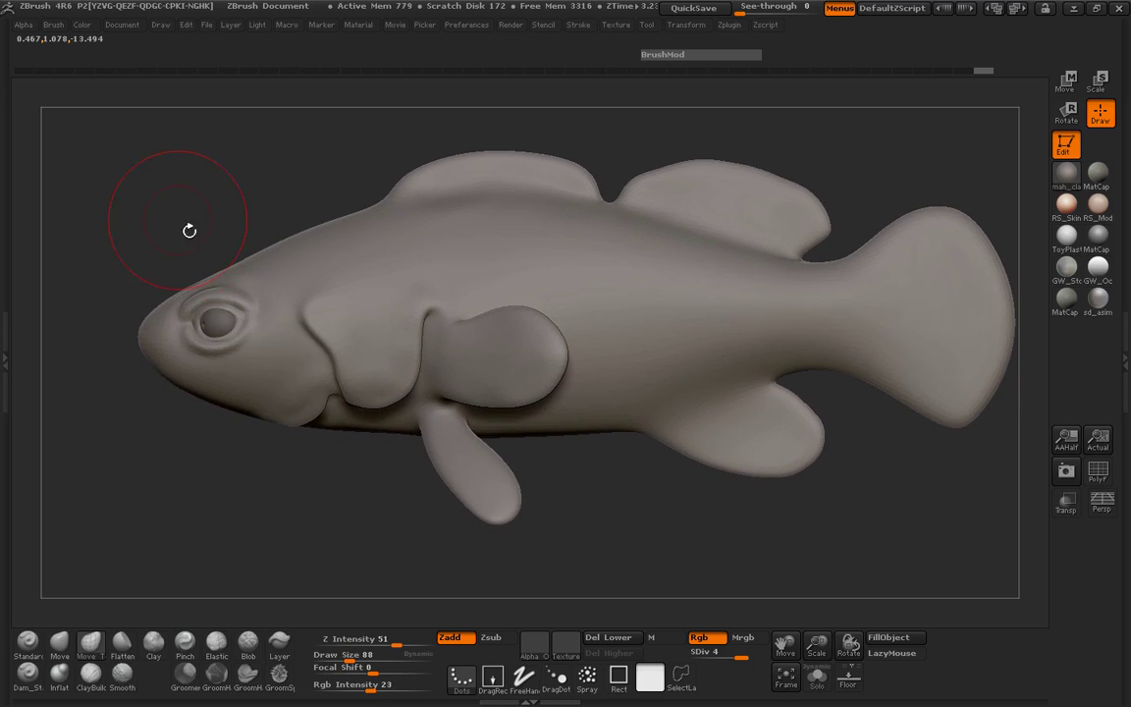
{"action": "key", "text": "shift+z"}
{"action": "key", "text": "z"}
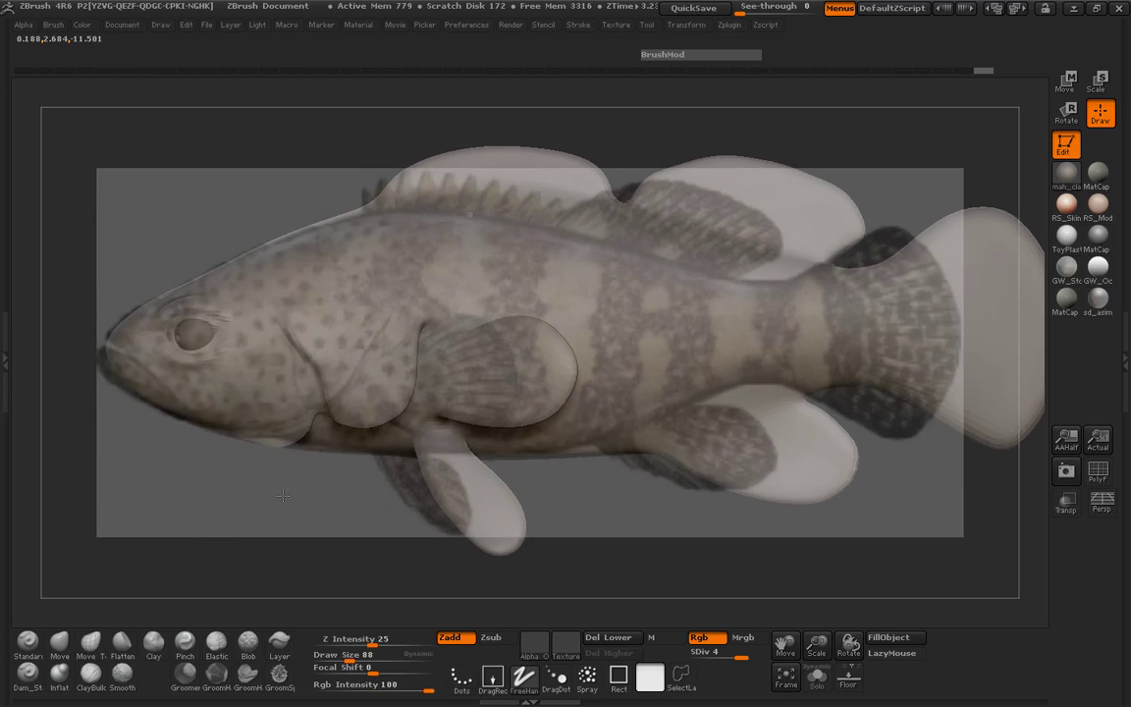
{"action": "key", "text": "space"}
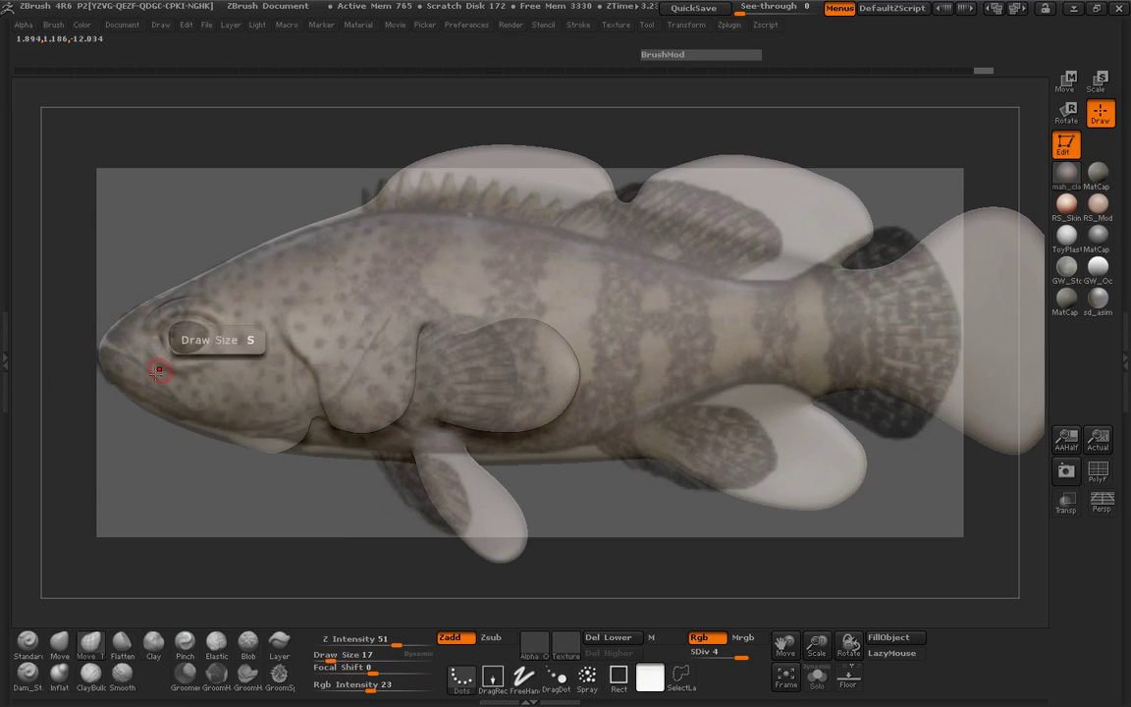
{"action": "key", "text": "ctrl"}
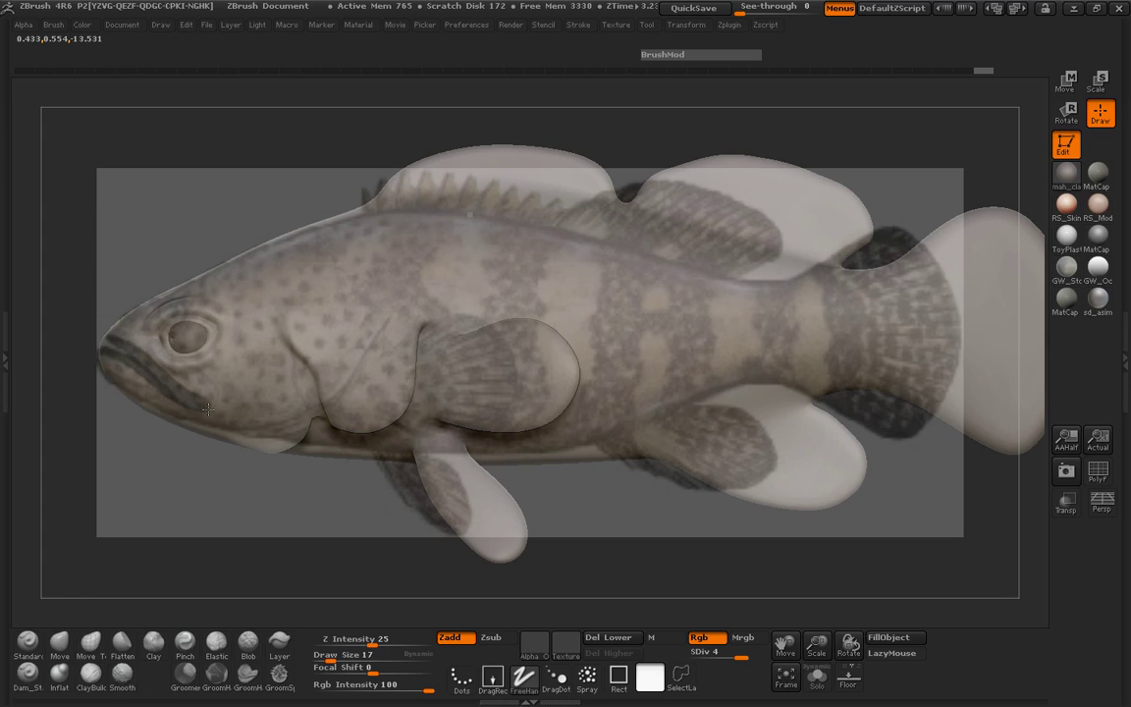
{"action": "key", "text": "shift+z"}
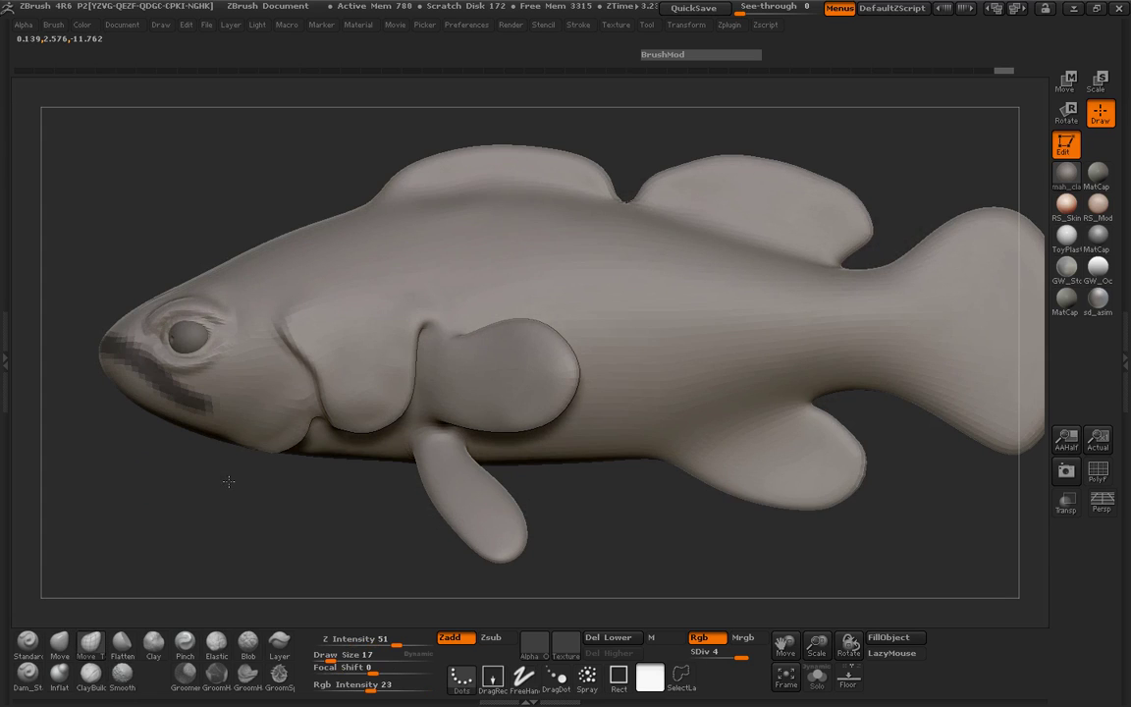
Zoom in on the head and carve the mouth crease at the snout tip with Dam_Standard.
{"action": "left_click_drag", "start_coordinate": [163, 459], "coordinate": [367, 354]}
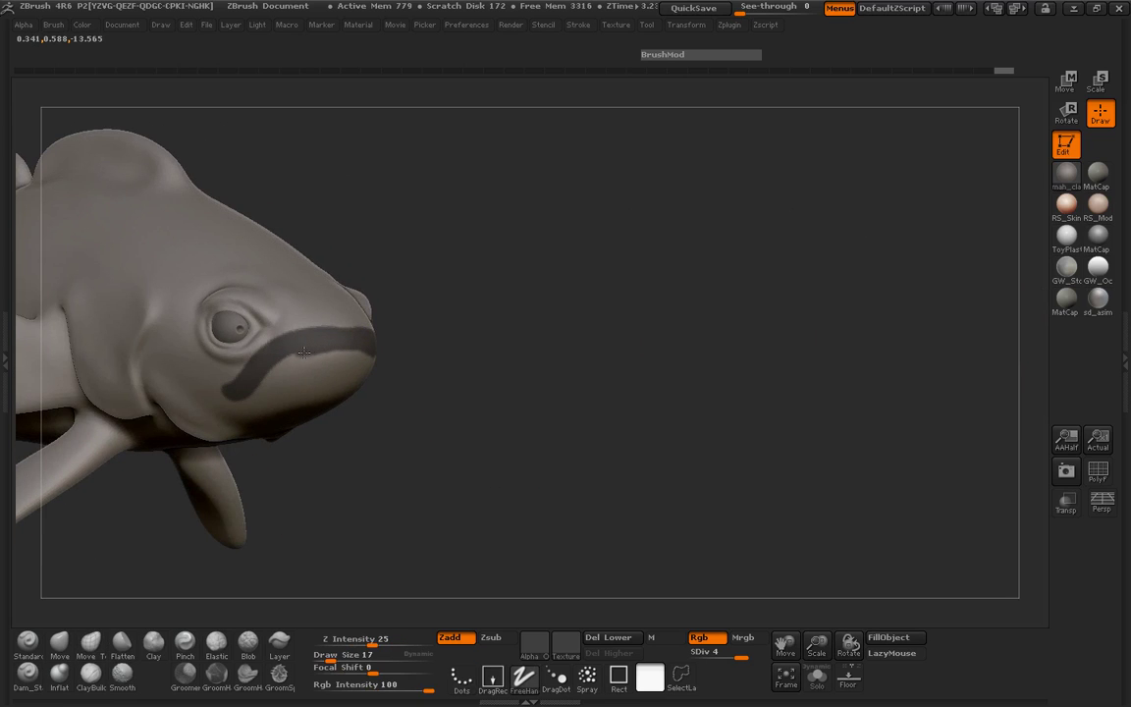
{"action": "mouse_move", "coordinate": [234, 397]}
{"action": "left_mouse_down"}
{"action": "mouse_move", "coordinate": [399, 411]}
{"action": "mouse_move", "coordinate": [197, 485]}
{"action": "left_mouse_up"}
{"action": "left_click_drag", "start_coordinate": [253, 424], "coordinate": [280, 294]}
{"action": "left_click", "coordinate": [28, 672]}
{"action": "key", "text": "space"}
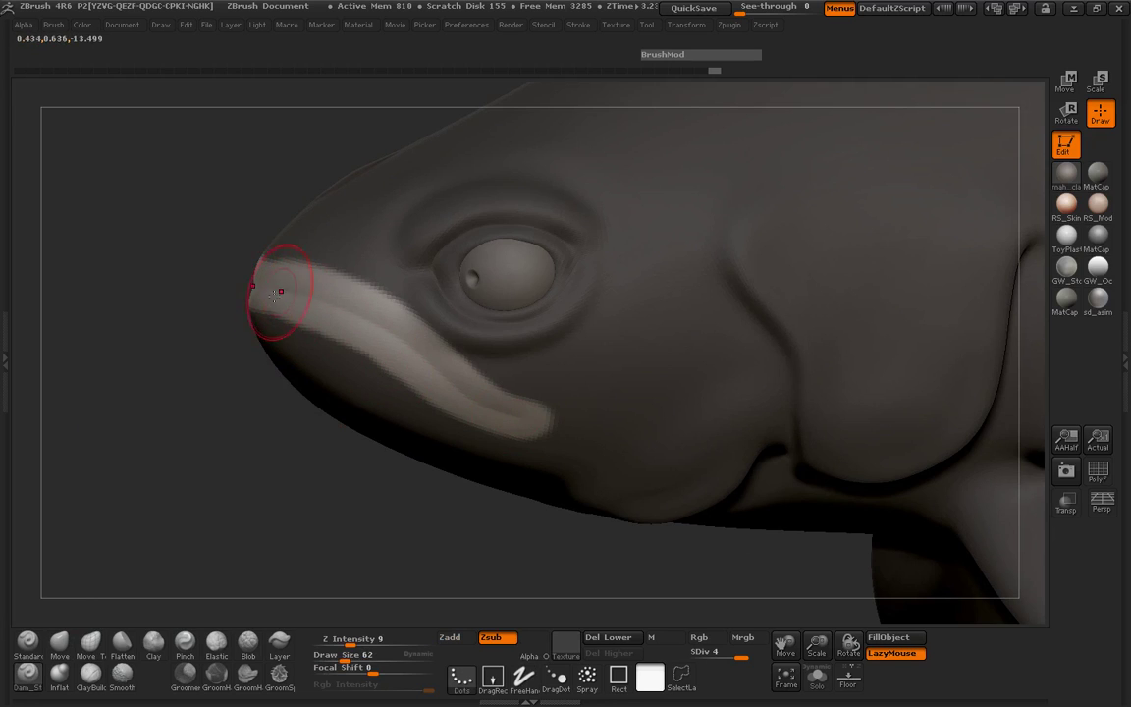
{"action": "left_click_drag", "start_coordinate": [276, 294], "coordinate": [252, 296]}
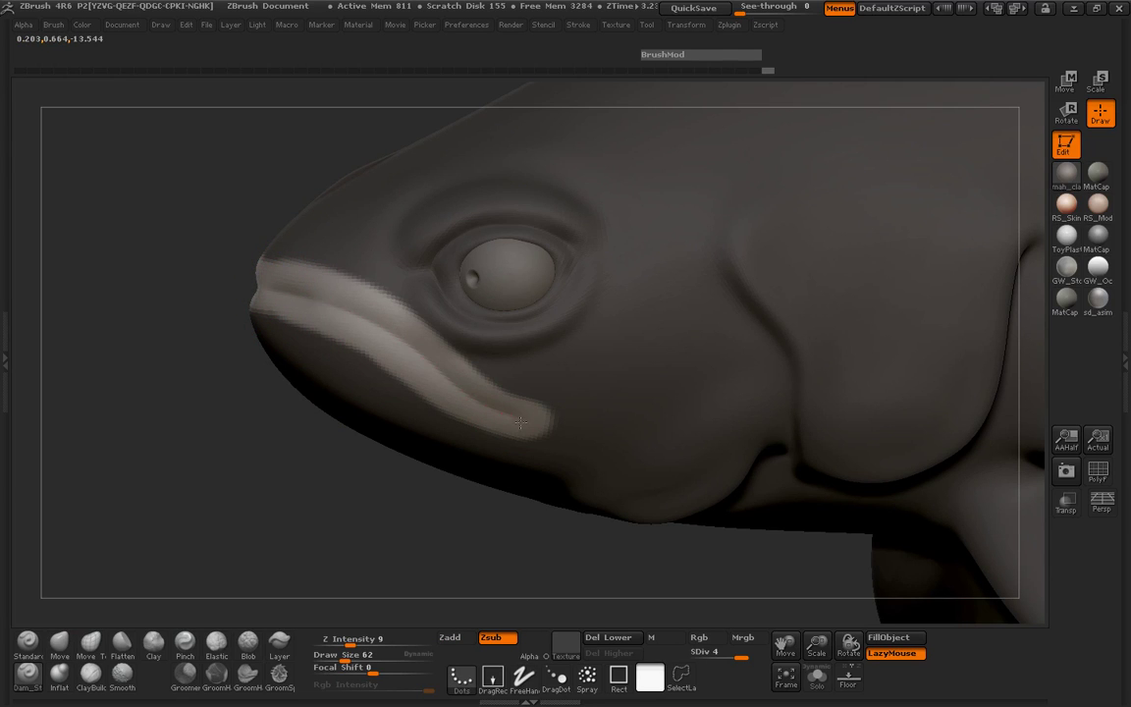
Lower Z Intensity to 10 and shrink the brush with the head facing forward.
{"action": "left_click", "coordinate": [353, 640]}
{"action": "type", "text": "10"}
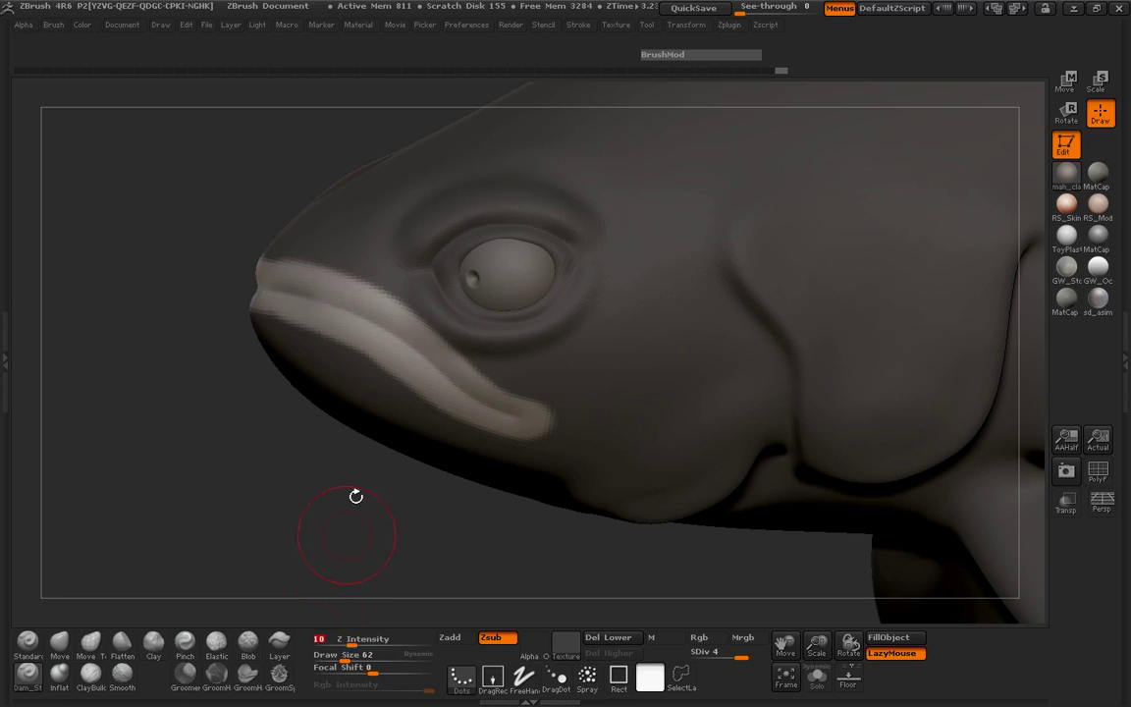
{"action": "key", "text": "Return"}
{"action": "key", "text": "space"}
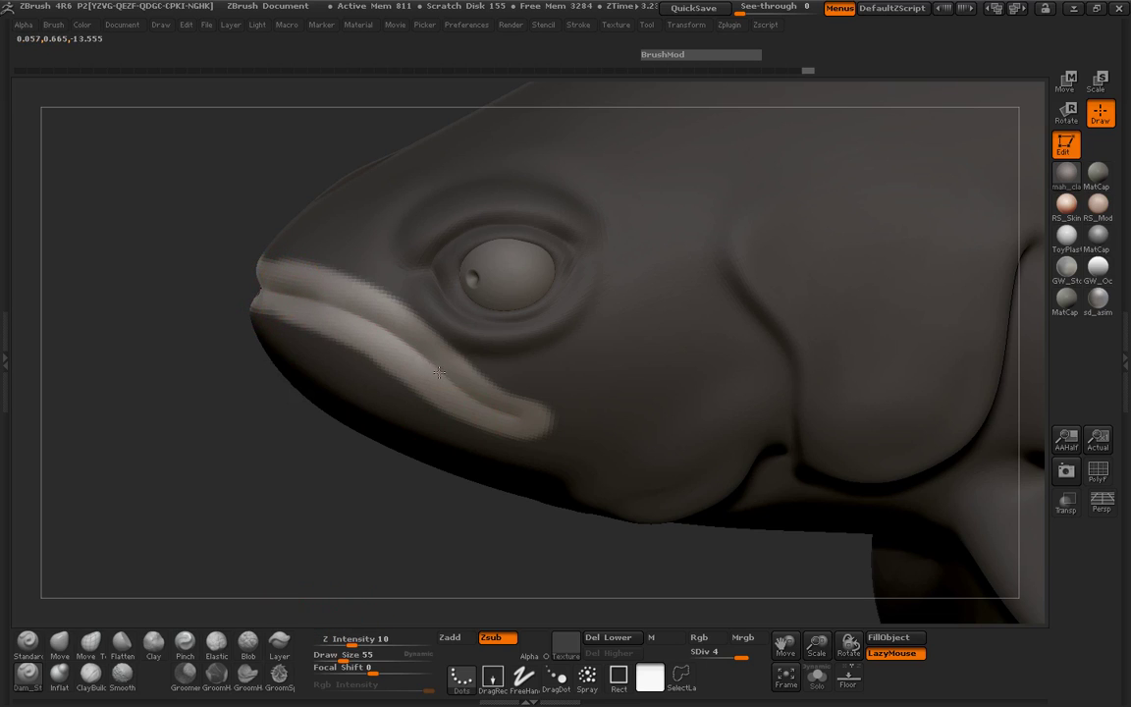
{"action": "left_click_drag", "start_coordinate": [521, 422], "coordinate": [411, 324]}
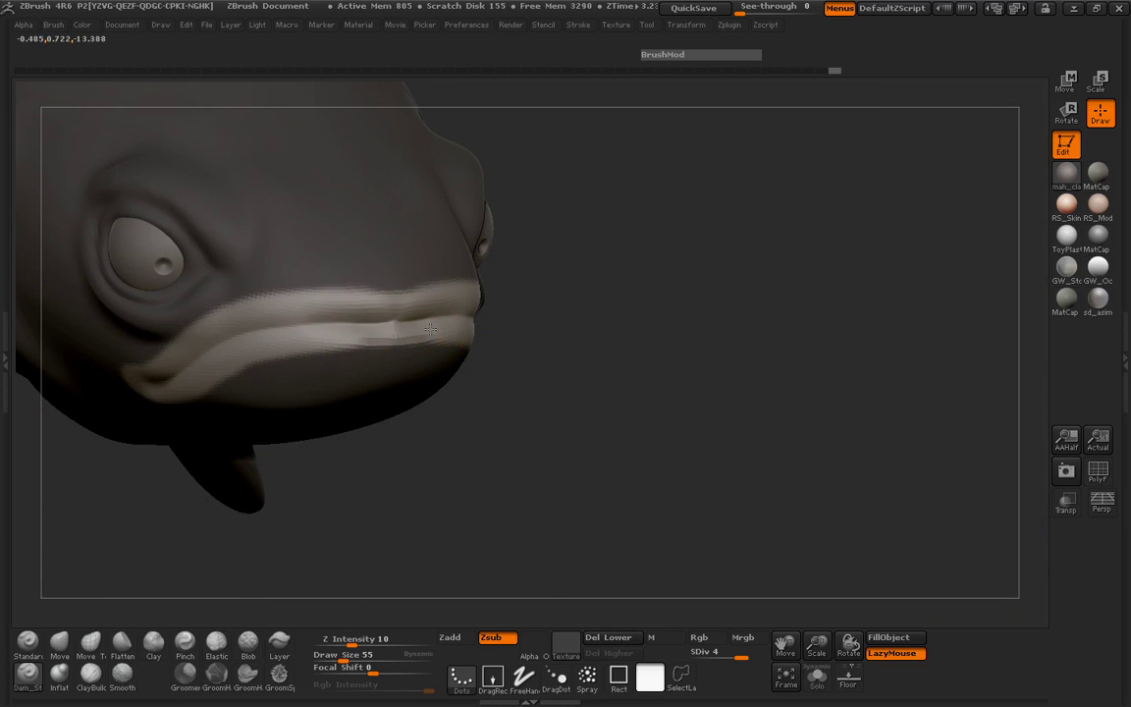
{"action": "key", "text": "space"}
{"action": "left_click_drag", "start_coordinate": [422, 330], "coordinate": [390, 331]}
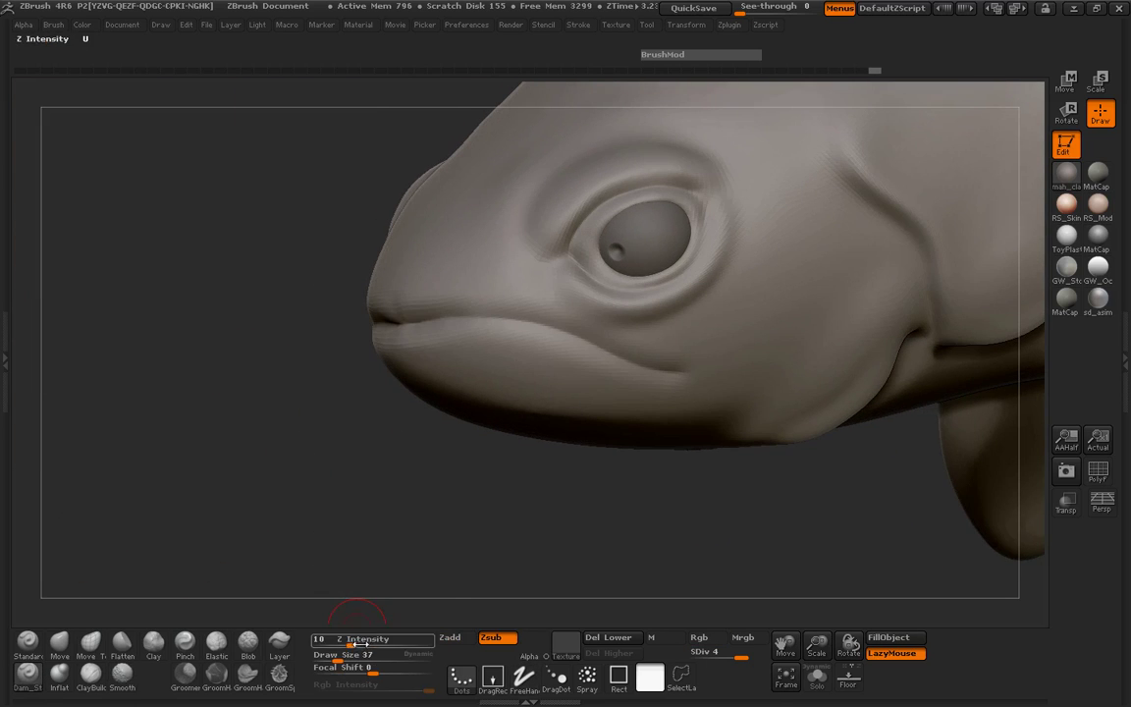
Set the sculpt strength to 17 and turn the fish to face right.
{"action": "key", "text": "Return"}
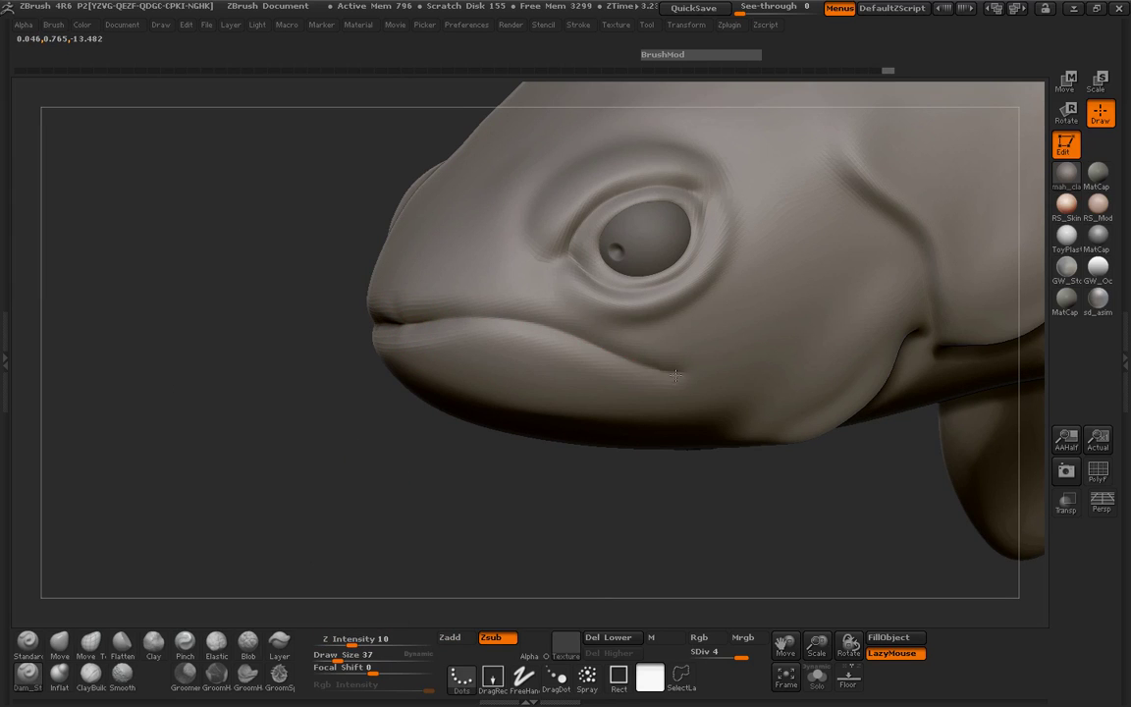
{"action": "type", "text": "17"}
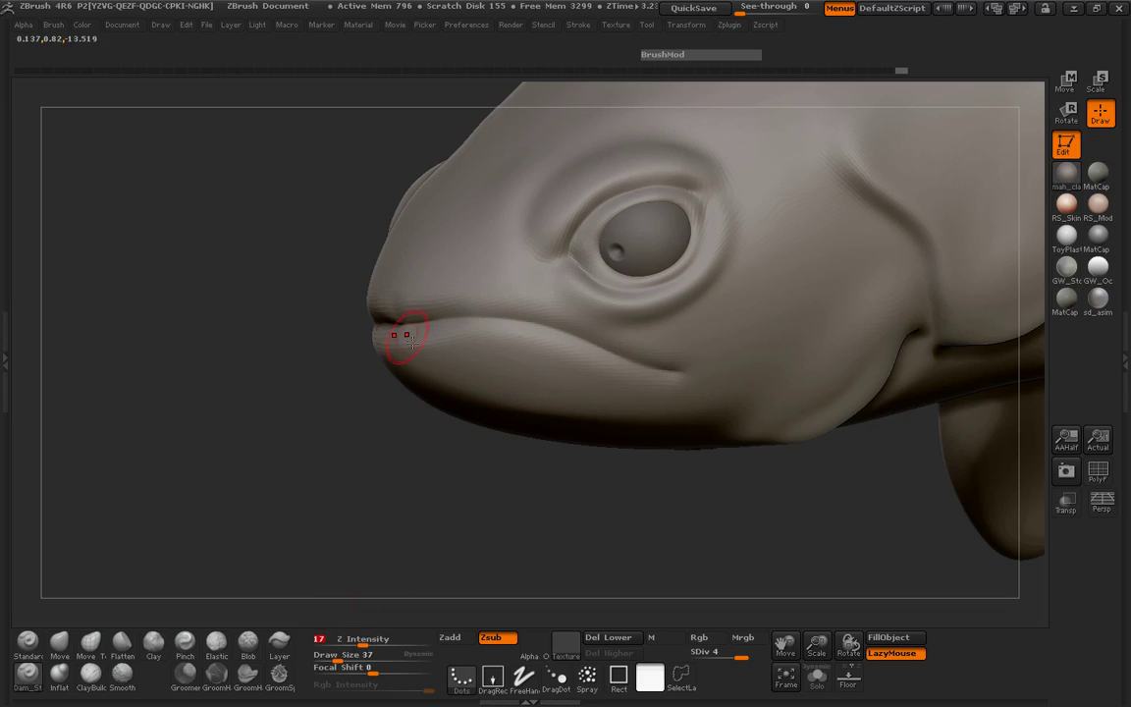
{"action": "key", "text": "Return"}
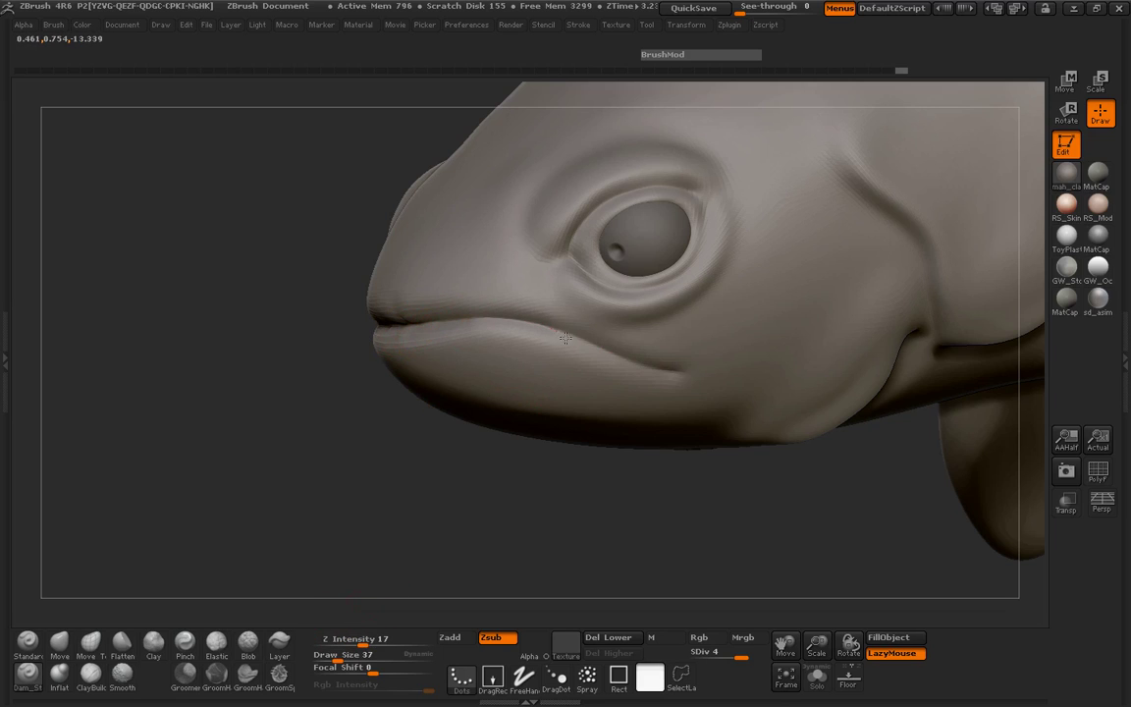
{"action": "key", "text": "shift"}
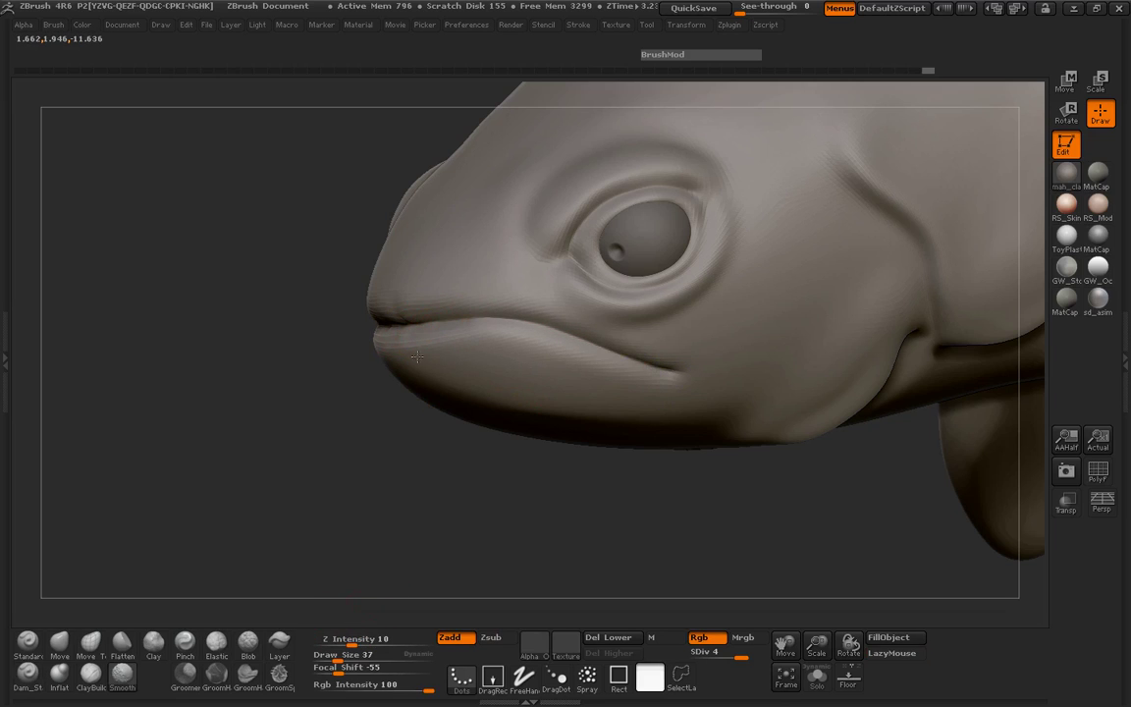
{"action": "left_click_drag", "start_coordinate": [240, 380], "coordinate": [511, 361], "text": "shift"}
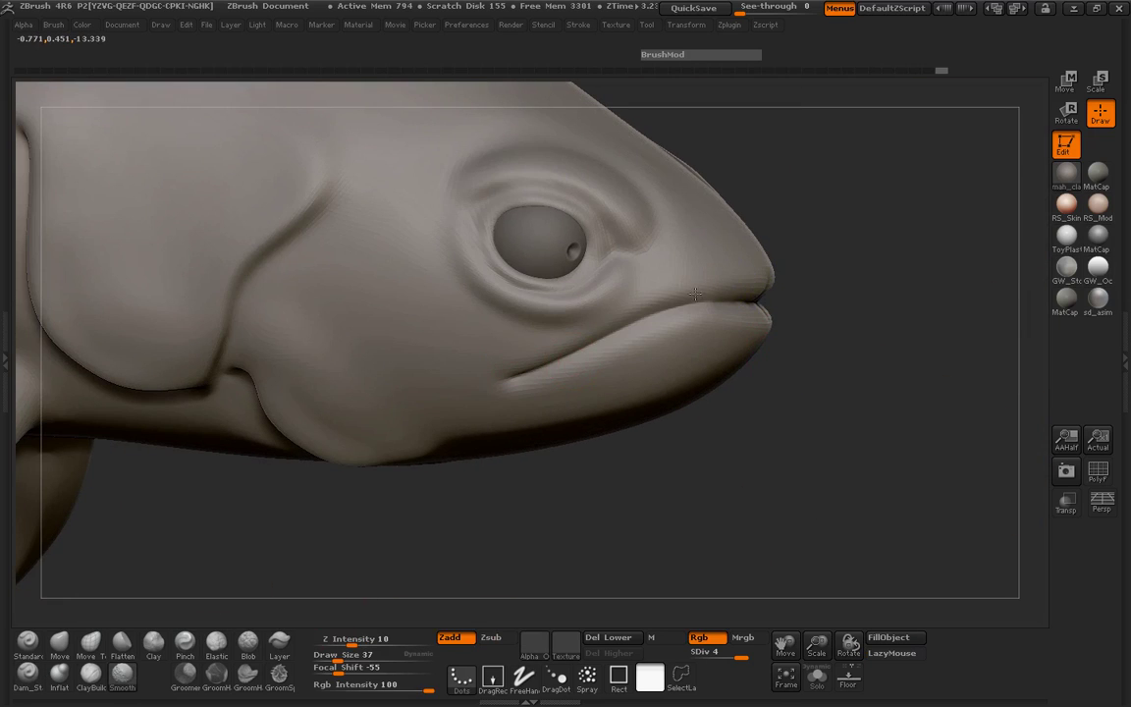
Build a small nostril bump and the lip line with ClayBuildup, smoothing the upper lip.
{"action": "left_click", "coordinate": [90, 672]}
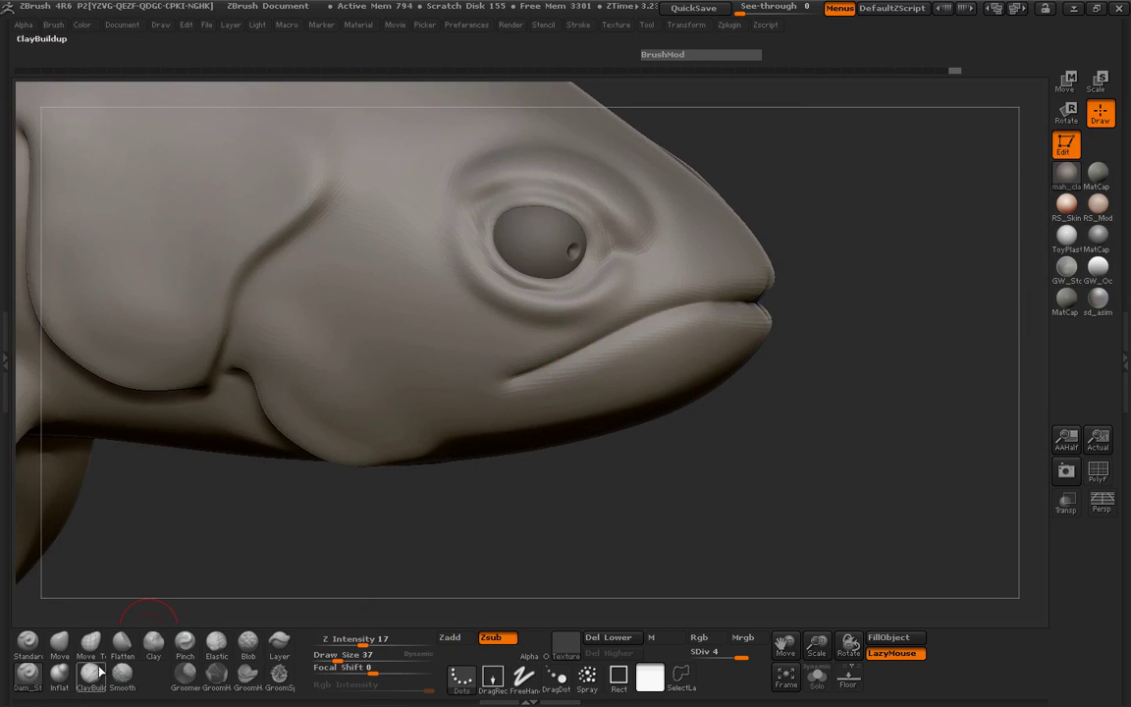
{"action": "mouse_move", "coordinate": [657, 271]}
{"action": "left_mouse_down"}
{"action": "mouse_move", "coordinate": [676, 276]}
{"action": "mouse_move", "coordinate": [530, 401]}
{"action": "left_mouse_up"}
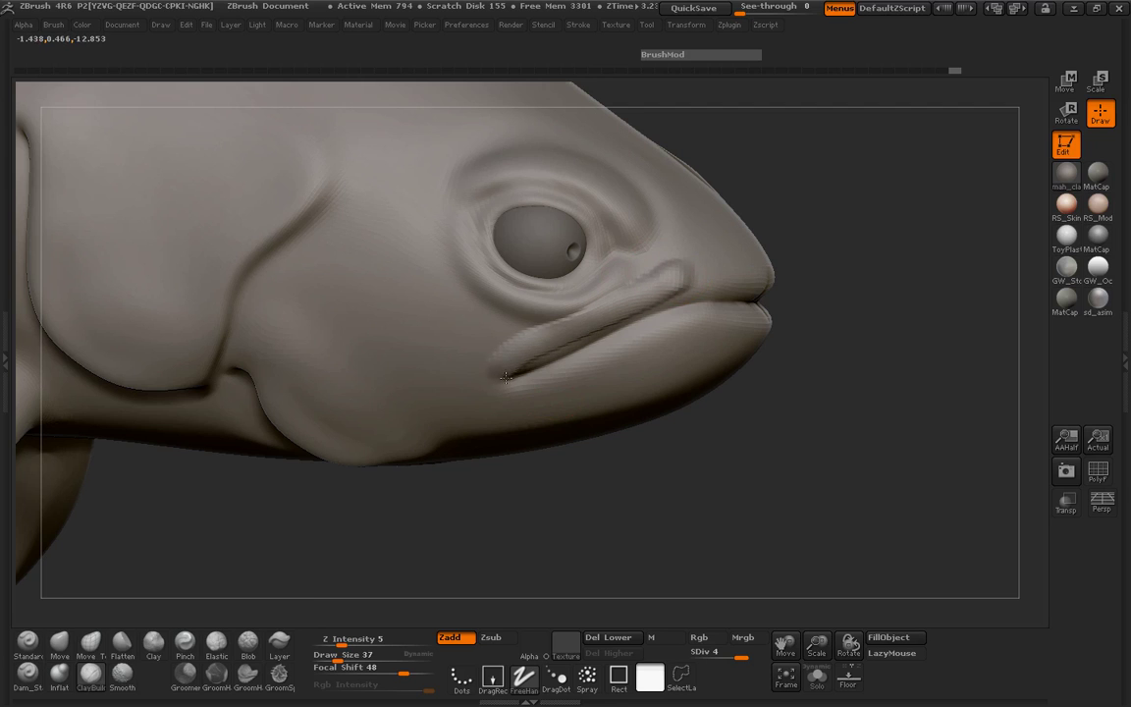
{"action": "left_click_drag", "start_coordinate": [488, 365], "coordinate": [623, 291]}
{"action": "left_click_drag", "start_coordinate": [805, 324], "coordinate": [700, 272]}
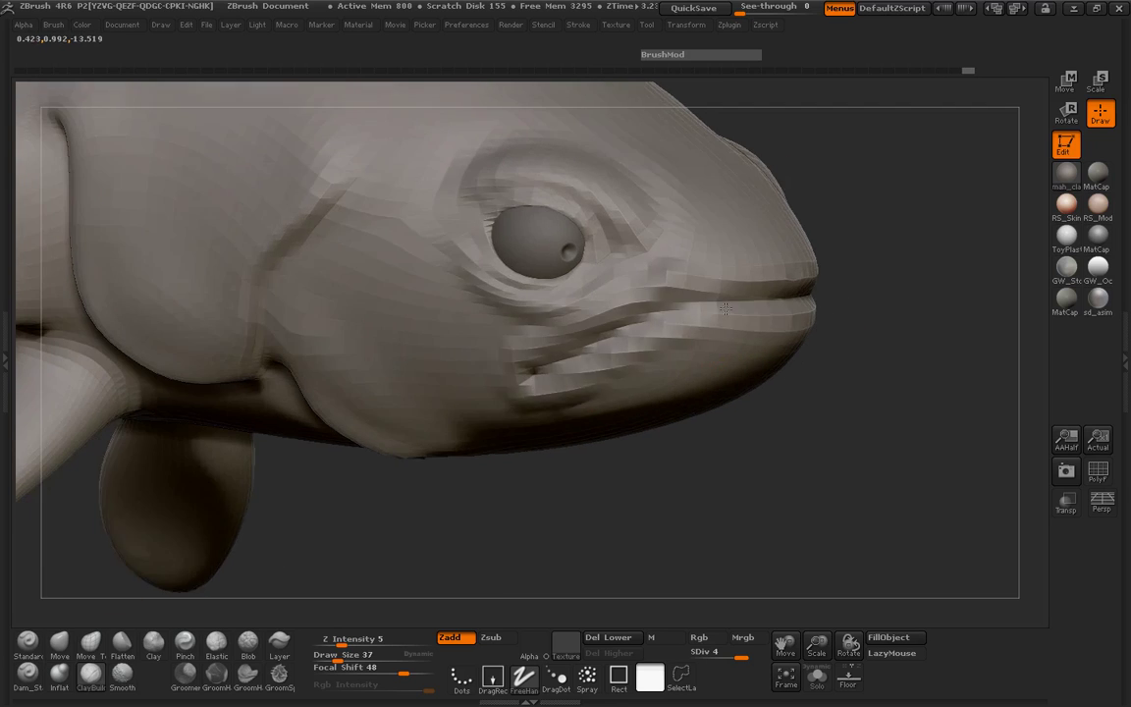
{"action": "key", "text": "space"}
{"action": "left_click_drag", "start_coordinate": [629, 246], "coordinate": [795, 273], "text": "shift"}
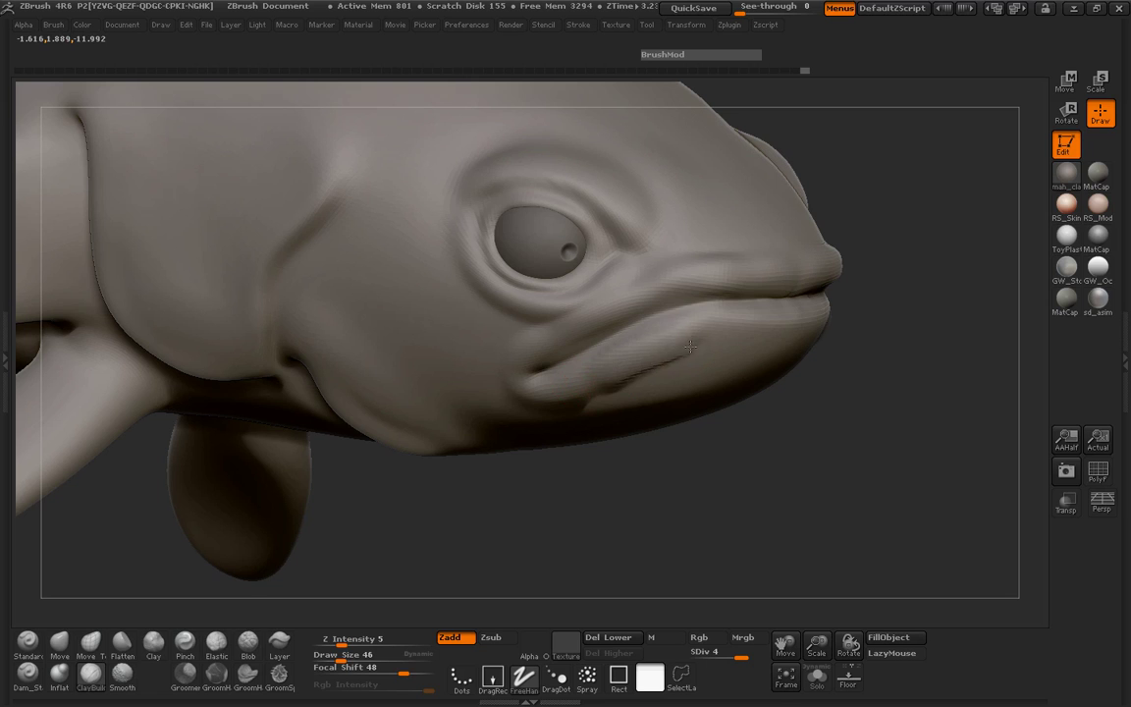
Sharpen the upper-lip crease with Pinch and smooth it, checking from several angles.
{"action": "key", "text": "shift"}
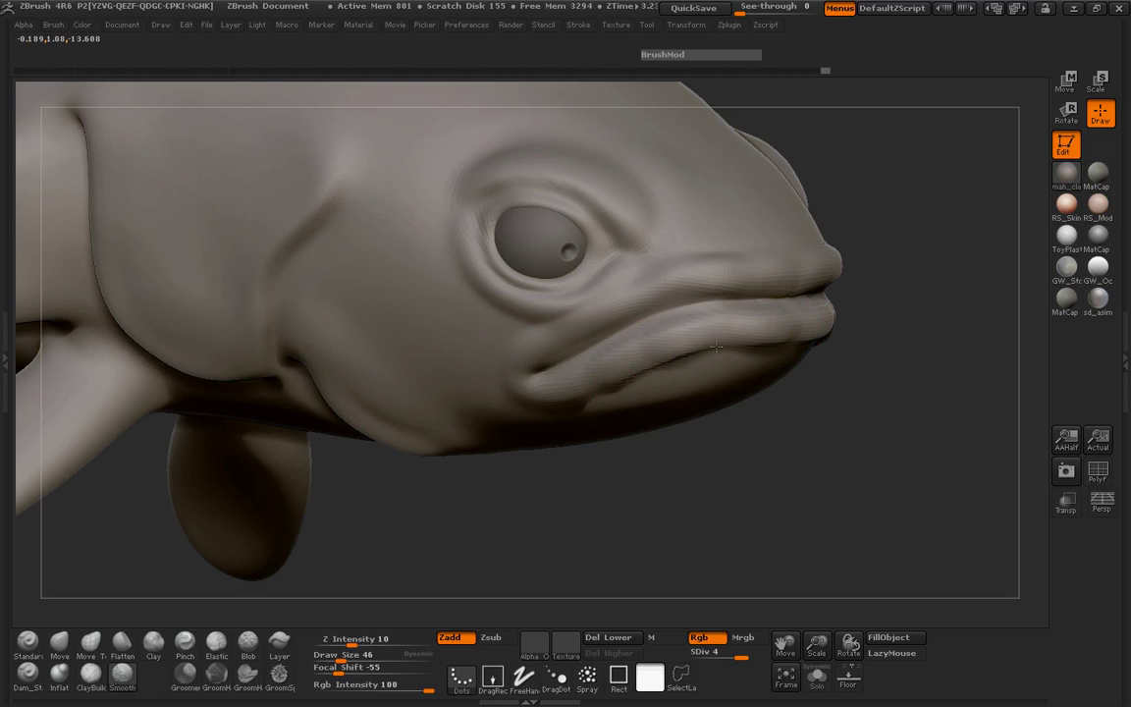
{"action": "left_click_drag", "start_coordinate": [866, 421], "coordinate": [484, 424]}
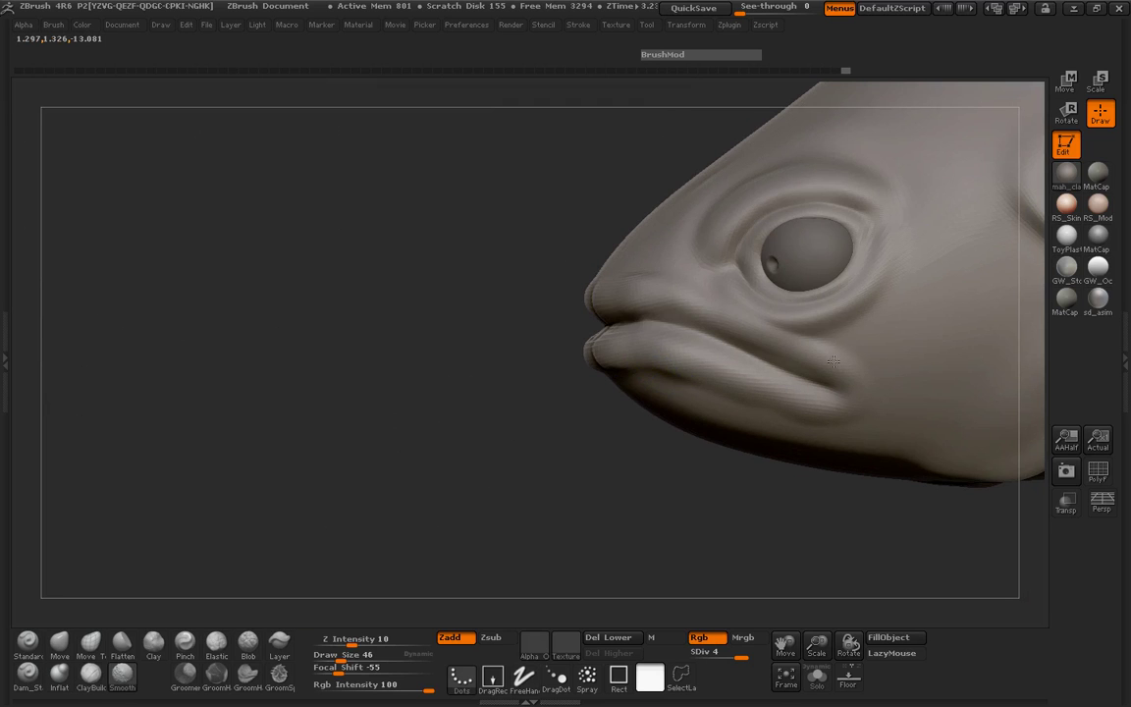
{"action": "left_click_drag", "start_coordinate": [568, 301], "coordinate": [533, 377]}
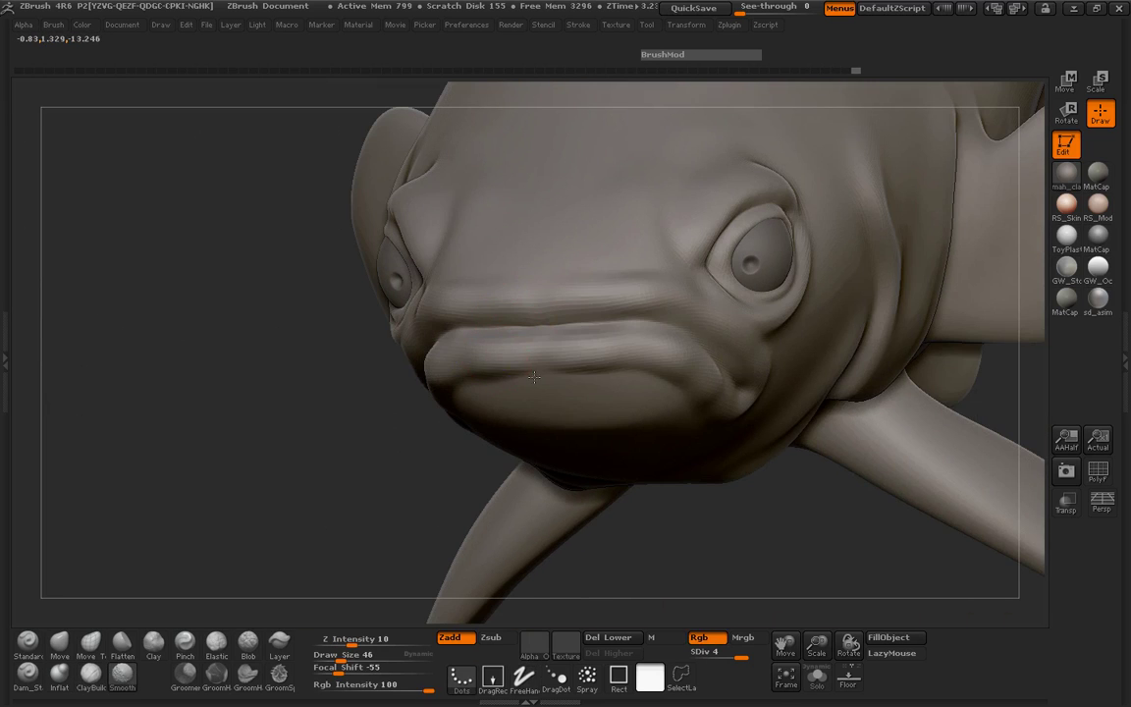
{"action": "left_click_drag", "start_coordinate": [277, 412], "coordinate": [660, 402]}
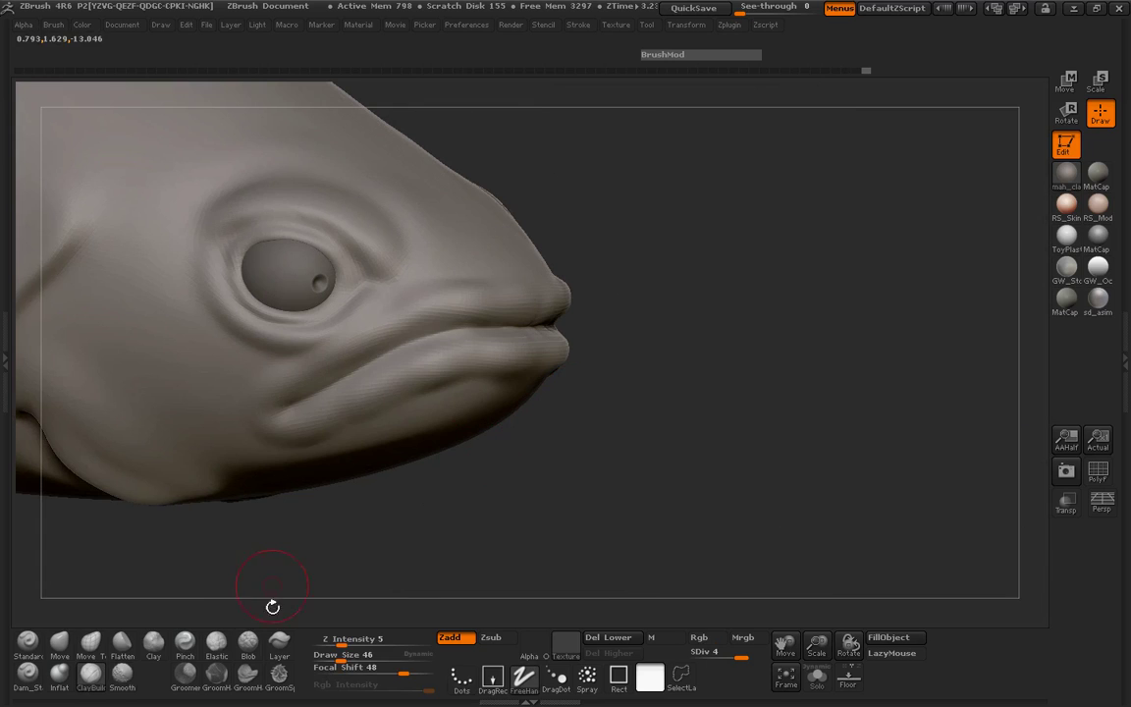
{"action": "left_click", "coordinate": [185, 640]}
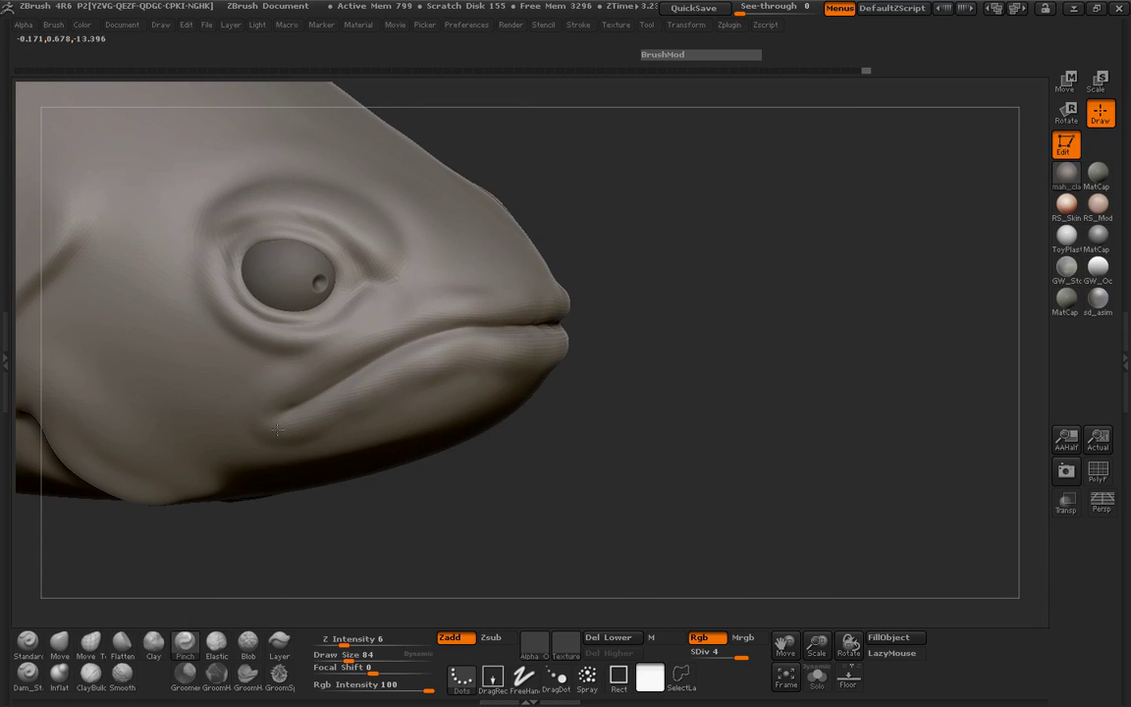
{"action": "left_click_drag", "start_coordinate": [356, 329], "coordinate": [467, 335]}
{"action": "left_click_drag", "start_coordinate": [609, 354], "coordinate": [404, 361]}
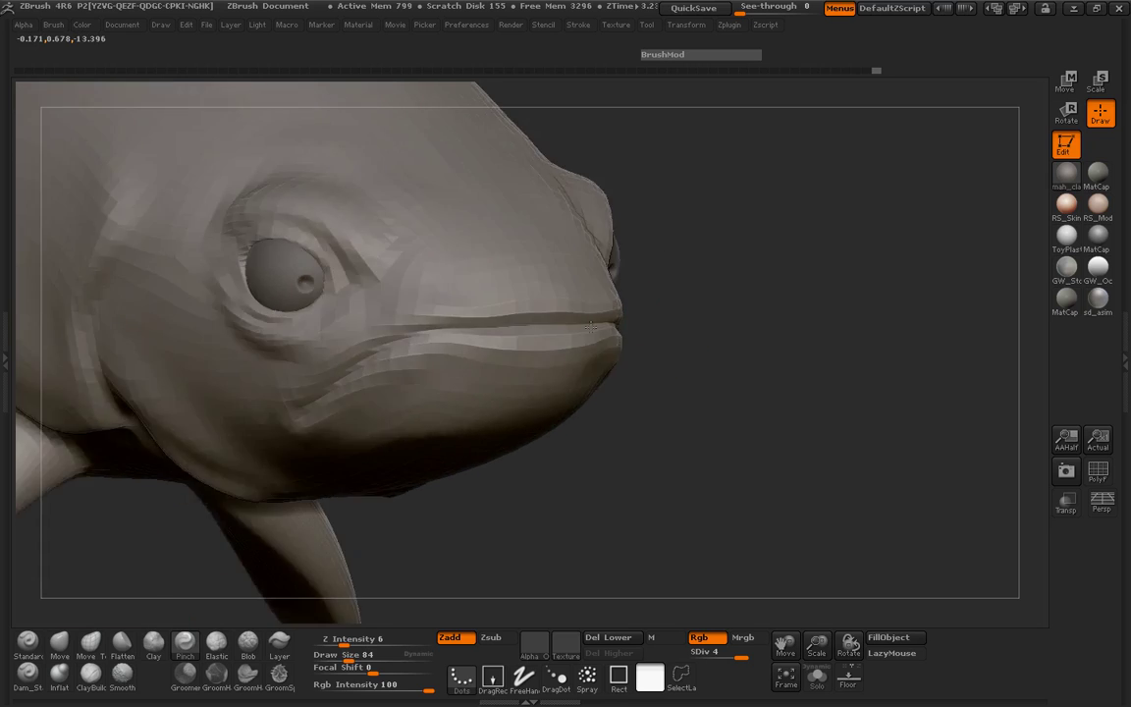
{"action": "left_click_drag", "start_coordinate": [608, 335], "coordinate": [748, 385], "text": "shift"}
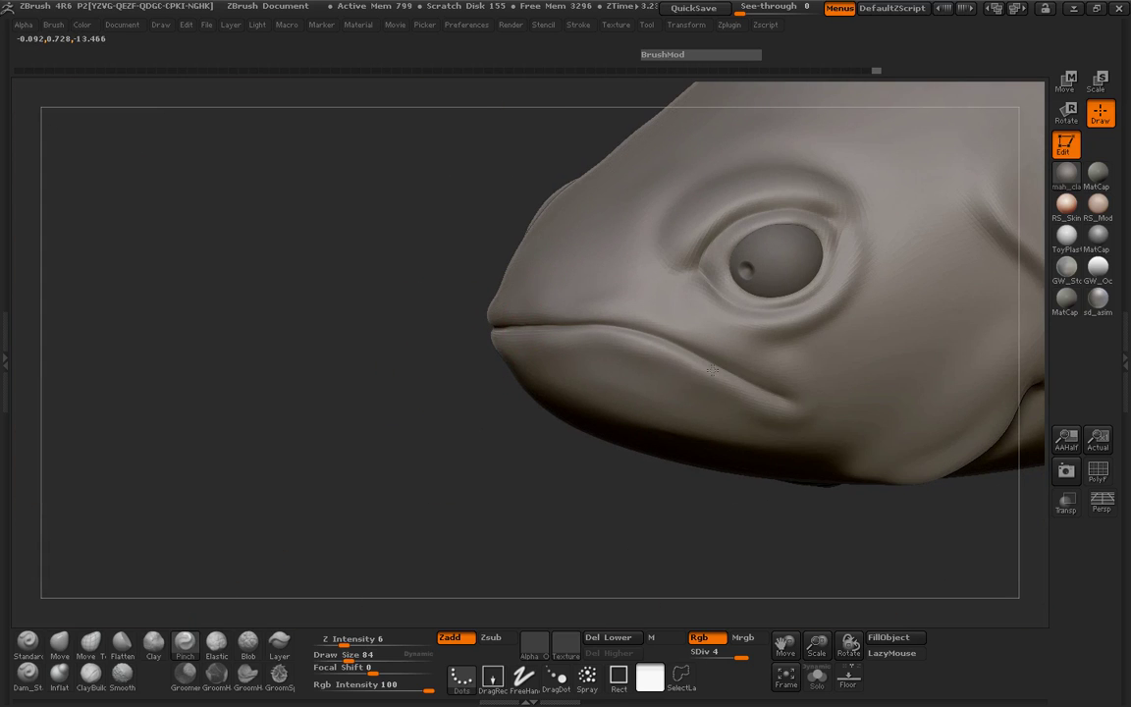
{"action": "mouse_move", "coordinate": [410, 353]}
{"action": "left_mouse_down"}
{"action": "mouse_move", "coordinate": [882, 312]}
{"action": "mouse_move", "coordinate": [889, 227]}
{"action": "left_mouse_up"}
Switch to Move Topological at draw size 168 and rotate to view the head's underside.
{"action": "key", "text": "space"}
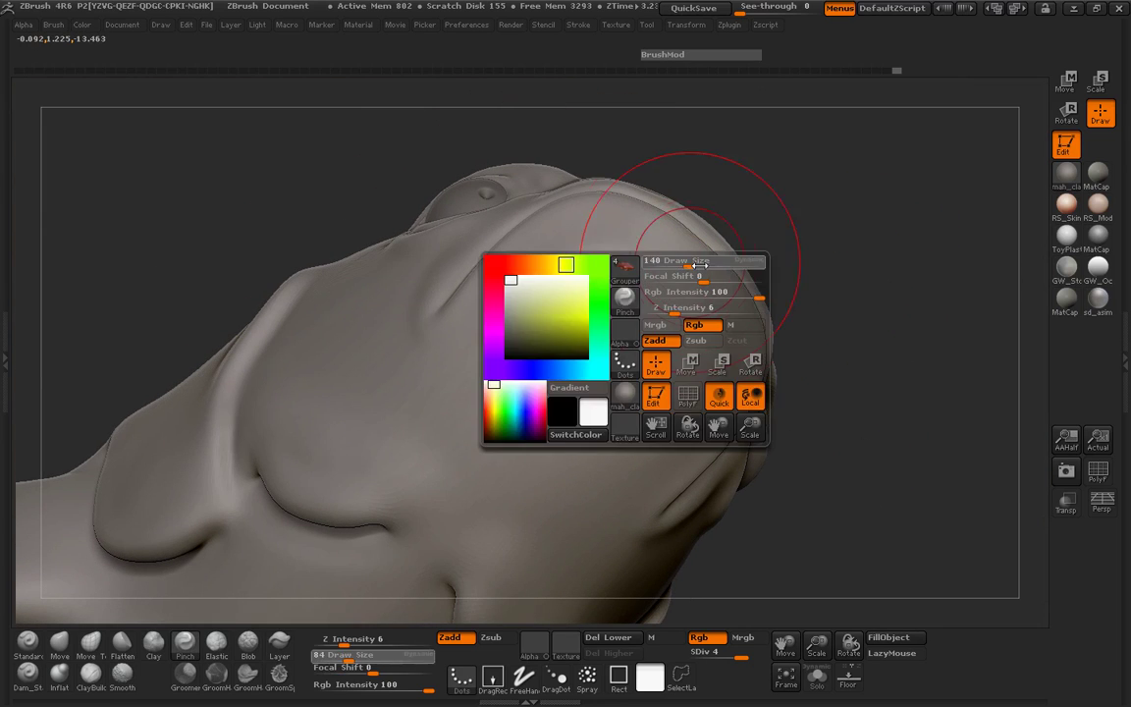
{"action": "left_click_drag", "start_coordinate": [648, 257], "coordinate": [687, 257]}
{"action": "left_click", "coordinate": [90, 641]}
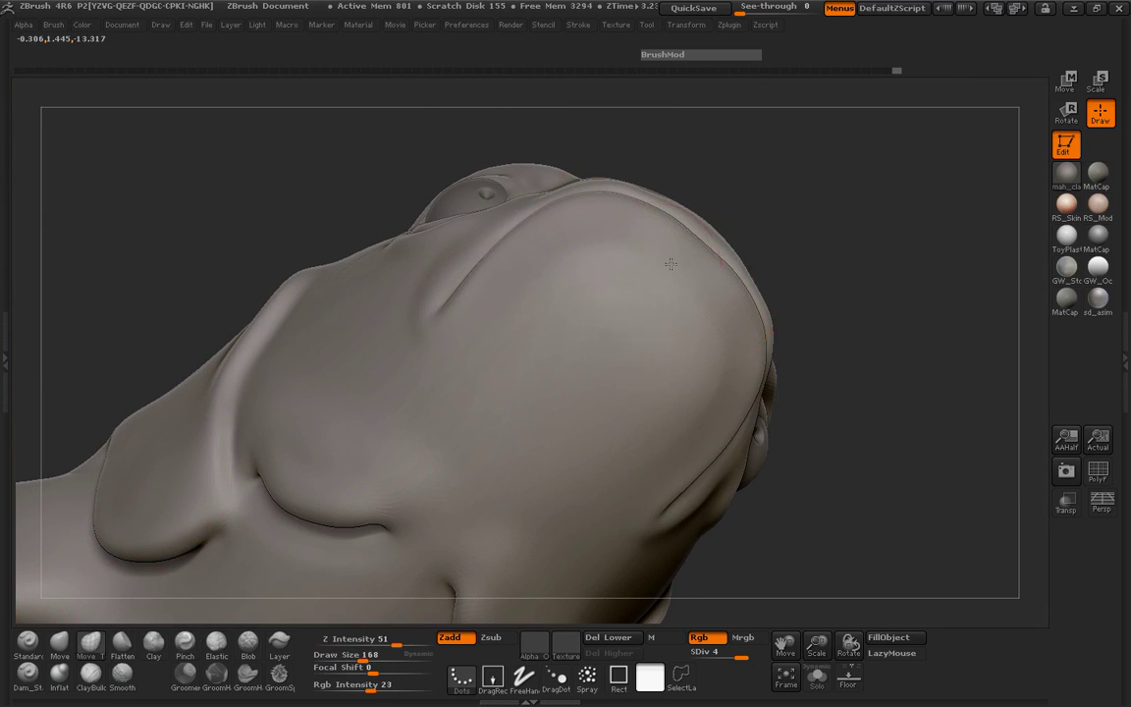
{"action": "mouse_move", "coordinate": [687, 138]}
{"action": "left_mouse_down"}
{"action": "mouse_move", "coordinate": [638, 315]}
{"action": "mouse_move", "coordinate": [587, 307]}
{"action": "mouse_move", "coordinate": [492, 323]}
{"action": "mouse_move", "coordinate": [787, 275]}
{"action": "mouse_move", "coordinate": [762, 354]}
{"action": "left_mouse_up"}
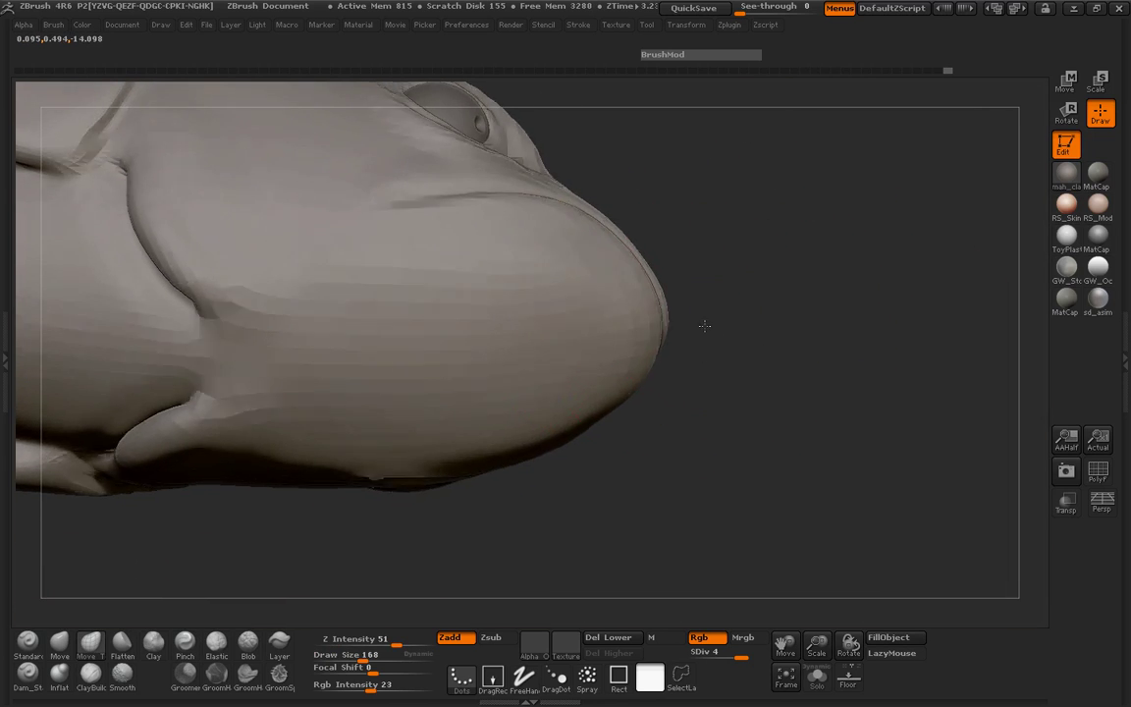
{"action": "left_click_drag", "start_coordinate": [707, 328], "coordinate": [638, 403]}
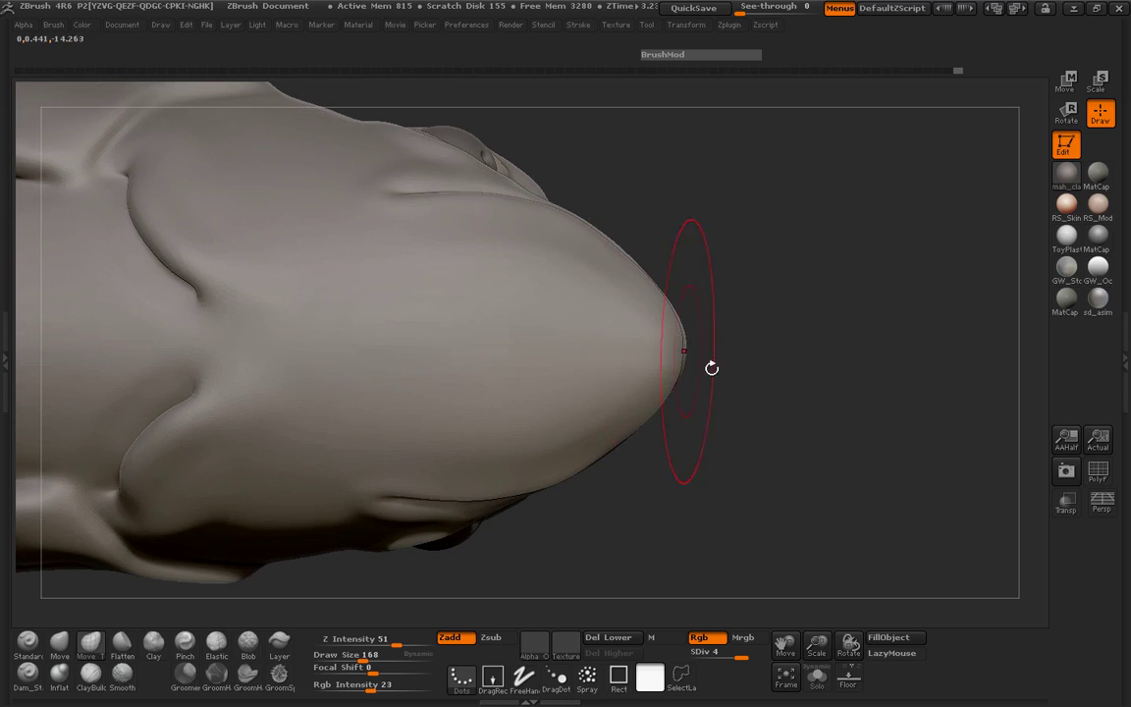
{"action": "mouse_move", "coordinate": [711, 366]}
{"action": "left_mouse_down"}
{"action": "mouse_move", "coordinate": [648, 422]}
{"action": "mouse_move", "coordinate": [353, 445]}
{"action": "mouse_move", "coordinate": [305, 405]}
{"action": "mouse_move", "coordinate": [414, 399]}
{"action": "left_mouse_up"}
With the head facing right, reshape the lip tip using a size-162 move brush, then smooth.
{"action": "key", "text": "space"}
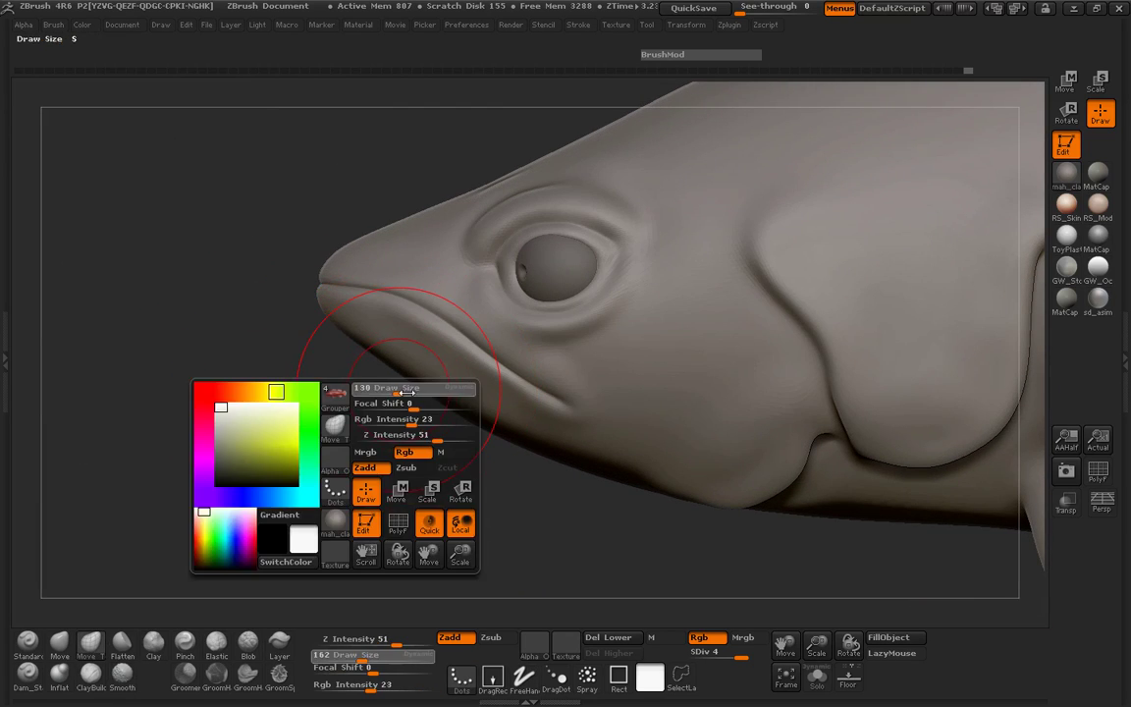
{"action": "mouse_move", "coordinate": [265, 429]}
{"action": "left_mouse_down"}
{"action": "mouse_move", "coordinate": [507, 422]}
{"action": "mouse_move", "coordinate": [432, 402]}
{"action": "left_mouse_up"}
{"action": "key", "text": "space"}
{"action": "left_click_drag", "start_coordinate": [369, 374], "coordinate": [413, 374]}
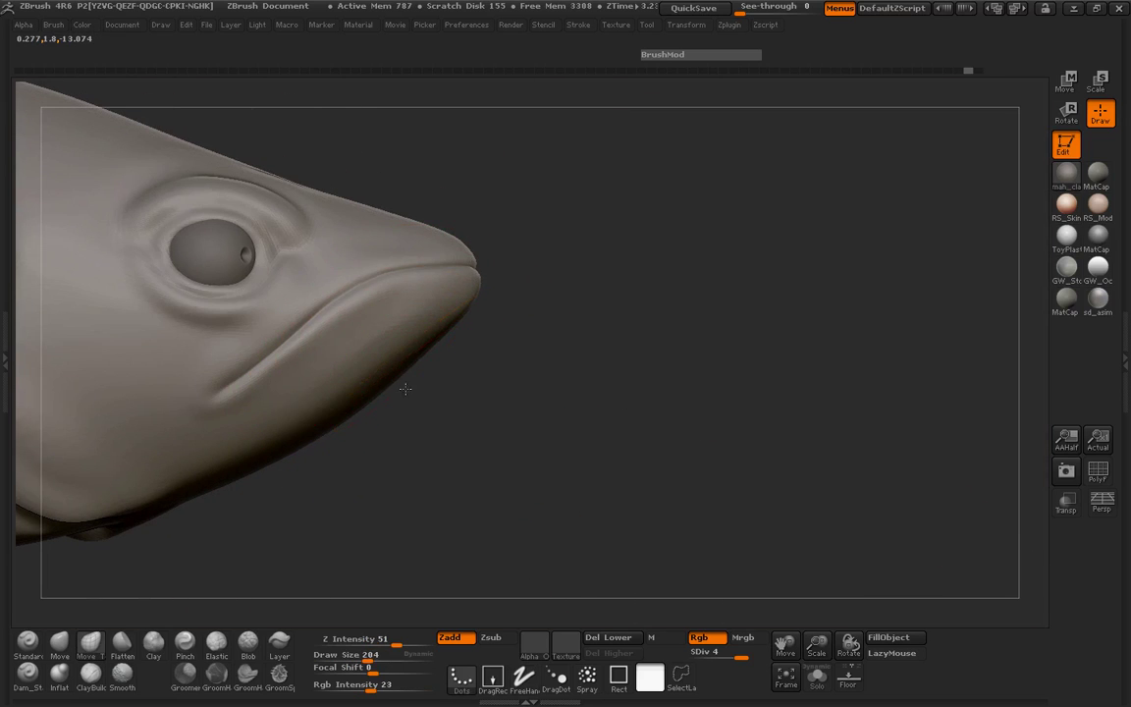
{"action": "key", "text": "space"}
{"action": "left_click_drag", "start_coordinate": [442, 141], "coordinate": [413, 141]}
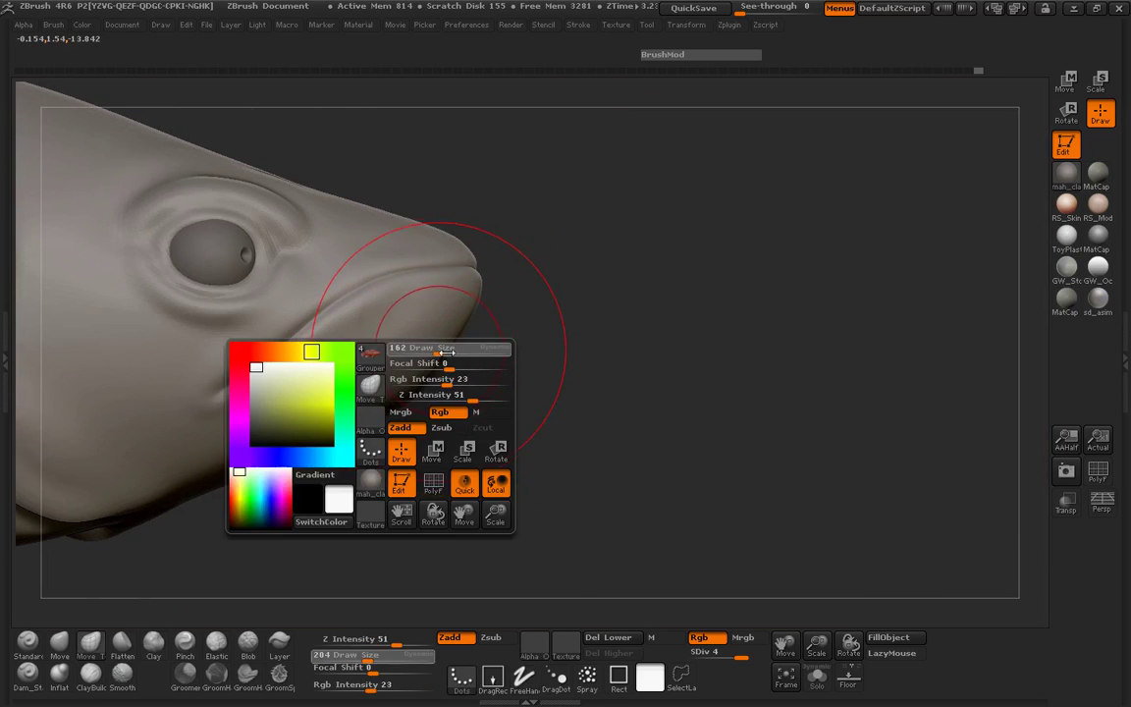
{"action": "mouse_move", "coordinate": [431, 294]}
{"action": "left_mouse_down"}
{"action": "mouse_move", "coordinate": [471, 338]}
{"action": "mouse_move", "coordinate": [307, 461]}
{"action": "mouse_move", "coordinate": [478, 411]}
{"action": "mouse_move", "coordinate": [429, 491]}
{"action": "left_mouse_up"}
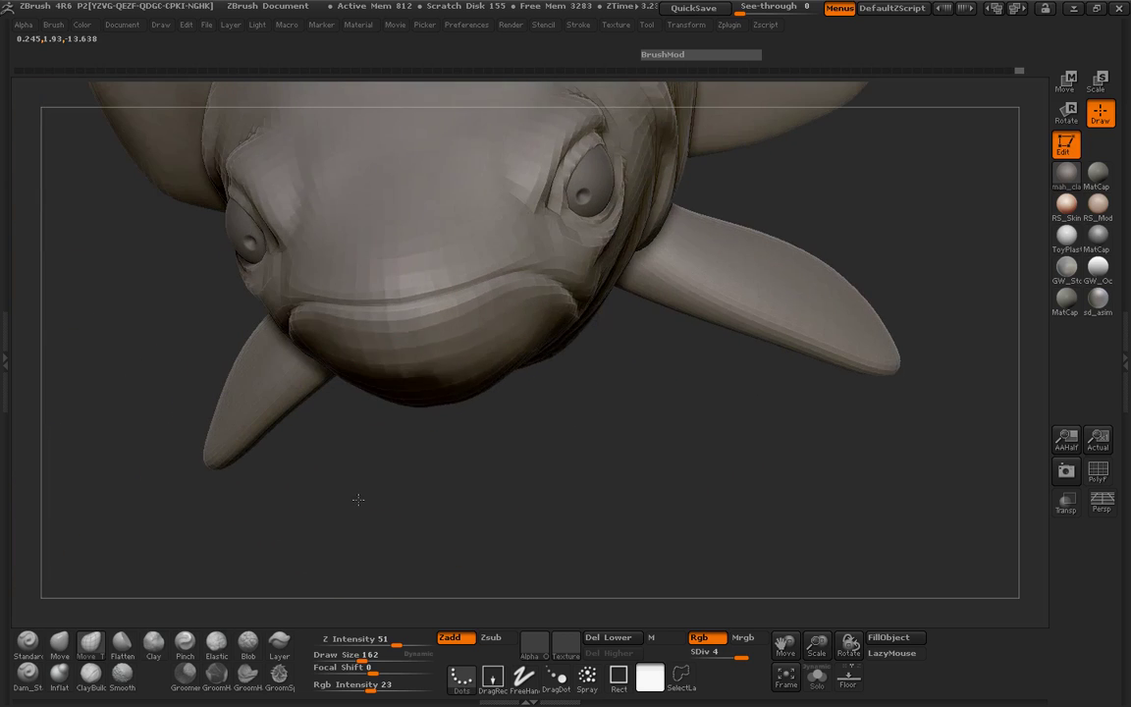
{"action": "left_click_drag", "start_coordinate": [549, 231], "coordinate": [539, 356]}
{"action": "mouse_move", "coordinate": [564, 435]}
{"action": "left_mouse_down"}
{"action": "mouse_move", "coordinate": [454, 359]}
{"action": "mouse_move", "coordinate": [404, 411]}
{"action": "left_mouse_up"}
{"action": "key", "text": "space"}
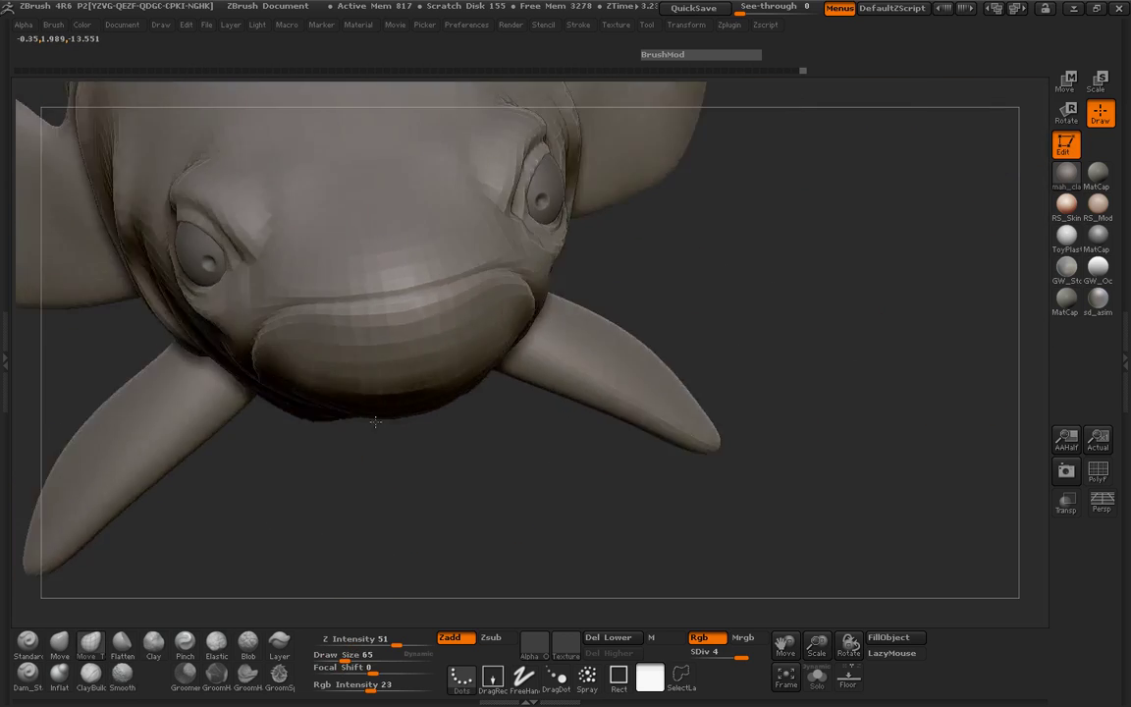
{"action": "mouse_move", "coordinate": [664, 432]}
{"action": "left_mouse_down", "text": "alt"}
{"action": "mouse_move", "coordinate": [374, 433]}
{"action": "mouse_move", "coordinate": [578, 446]}
{"action": "mouse_move", "coordinate": [328, 468]}
{"action": "mouse_move", "coordinate": [373, 474]}
{"action": "mouse_move", "coordinate": [236, 477]}
{"action": "left_mouse_up", "text": "alt"}
Carve the mouth crease at brush size 40, then pinch it sharper at draw size 69.
{"action": "left_click", "coordinate": [28, 673]}
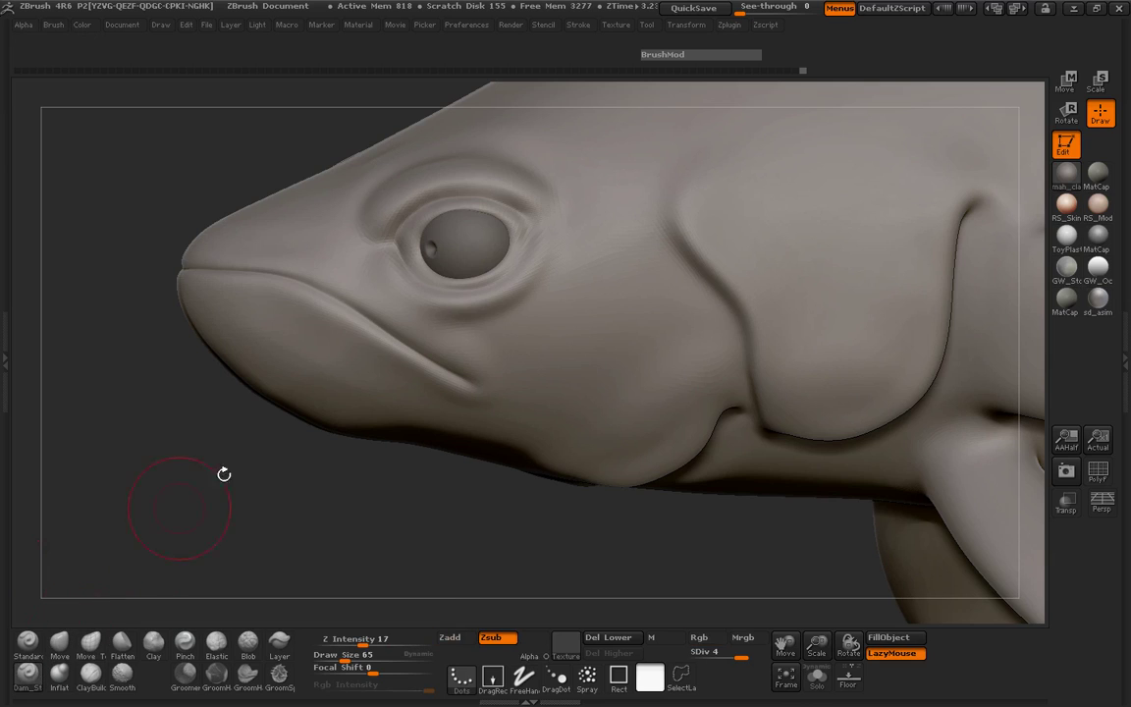
{"action": "key", "text": "space"}
{"action": "left_click_drag", "start_coordinate": [275, 278], "coordinate": [269, 283]}
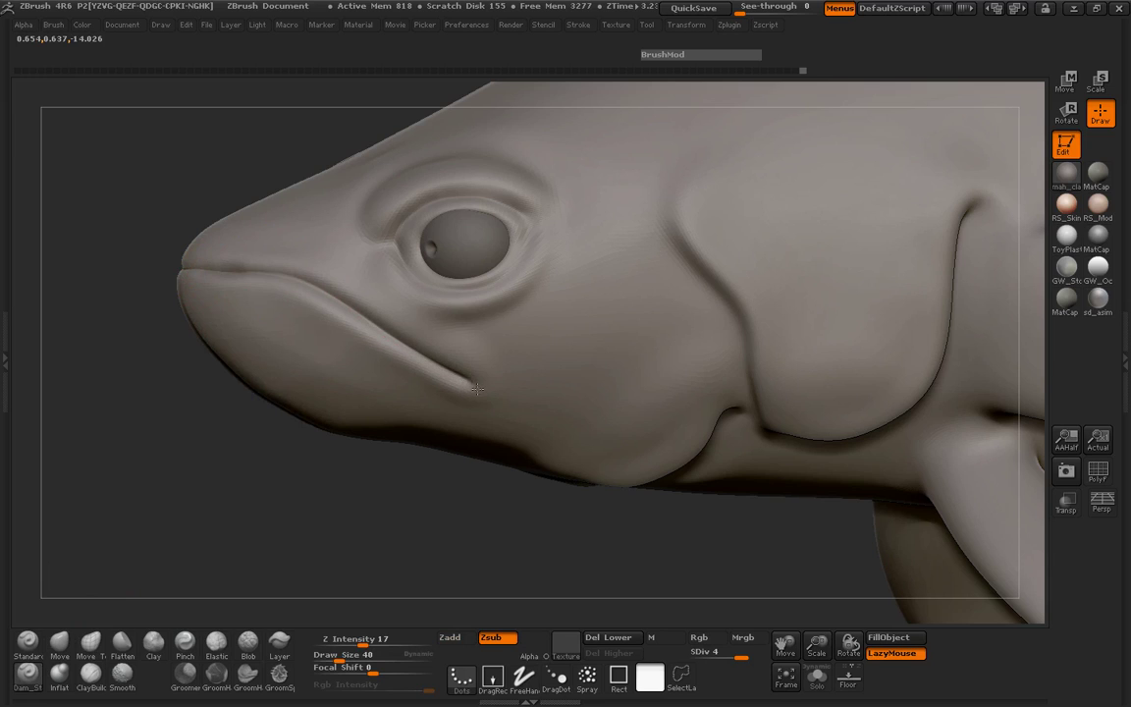
{"action": "left_click_drag", "start_coordinate": [476, 389], "coordinate": [390, 372]}
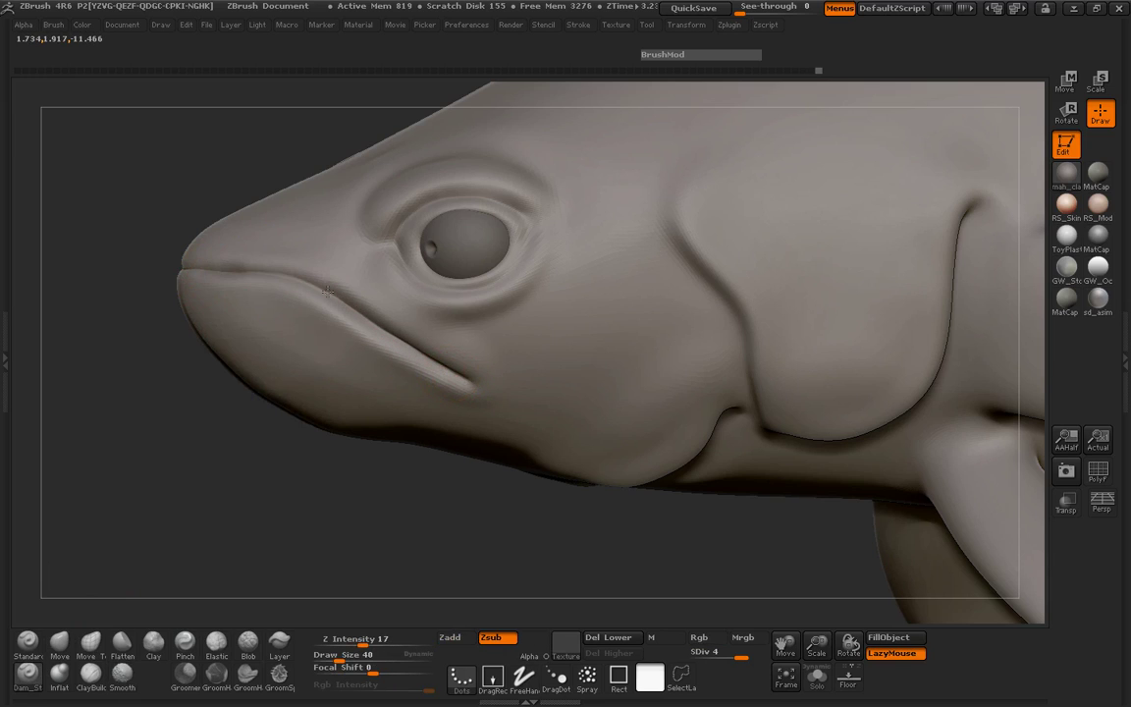
{"action": "key", "text": "shift"}
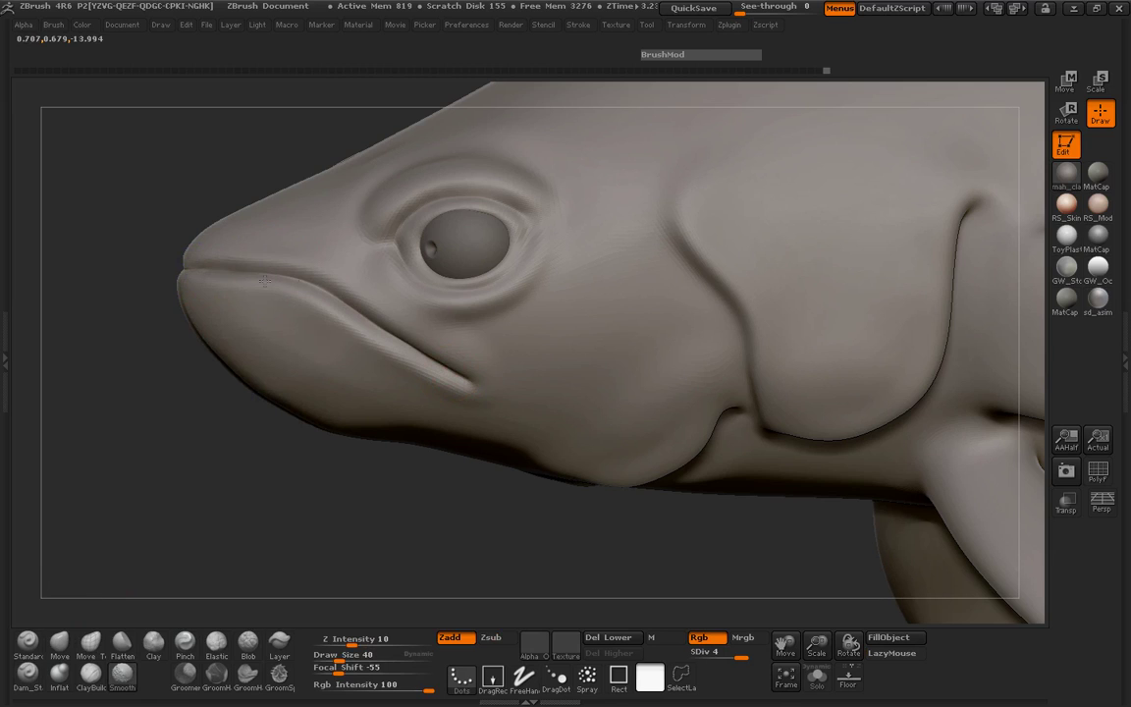
{"action": "left_click", "coordinate": [185, 643]}
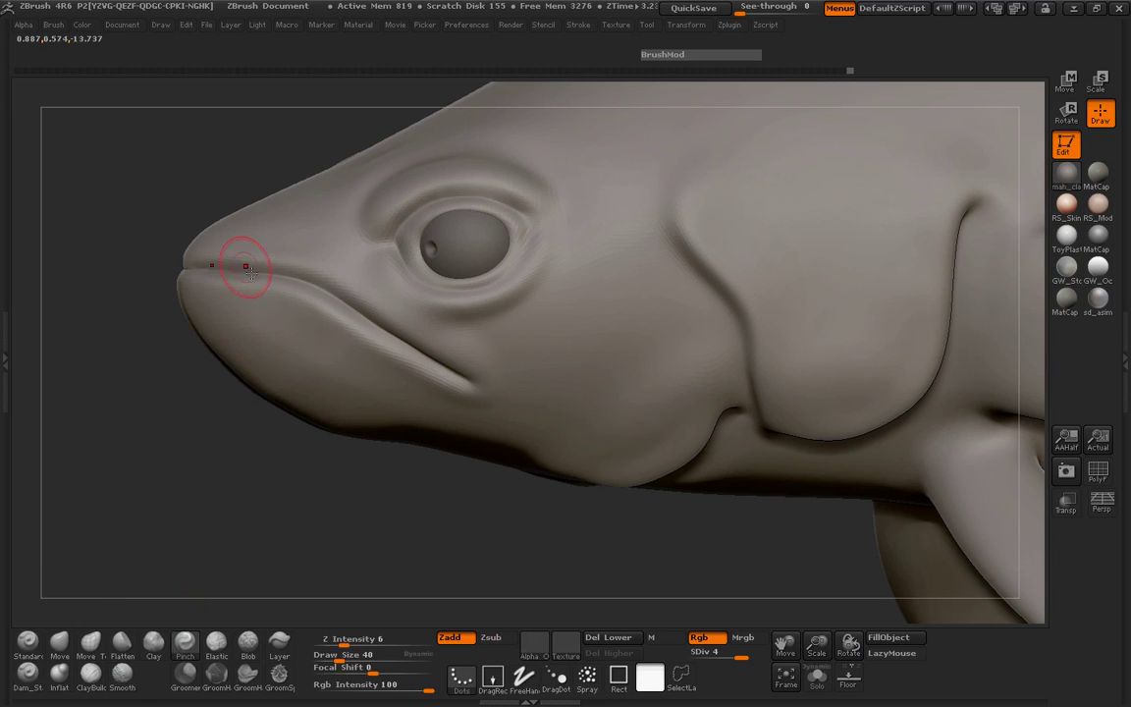
{"action": "key", "text": "space"}
{"action": "left_click_drag", "start_coordinate": [245, 267], "coordinate": [267, 267]}
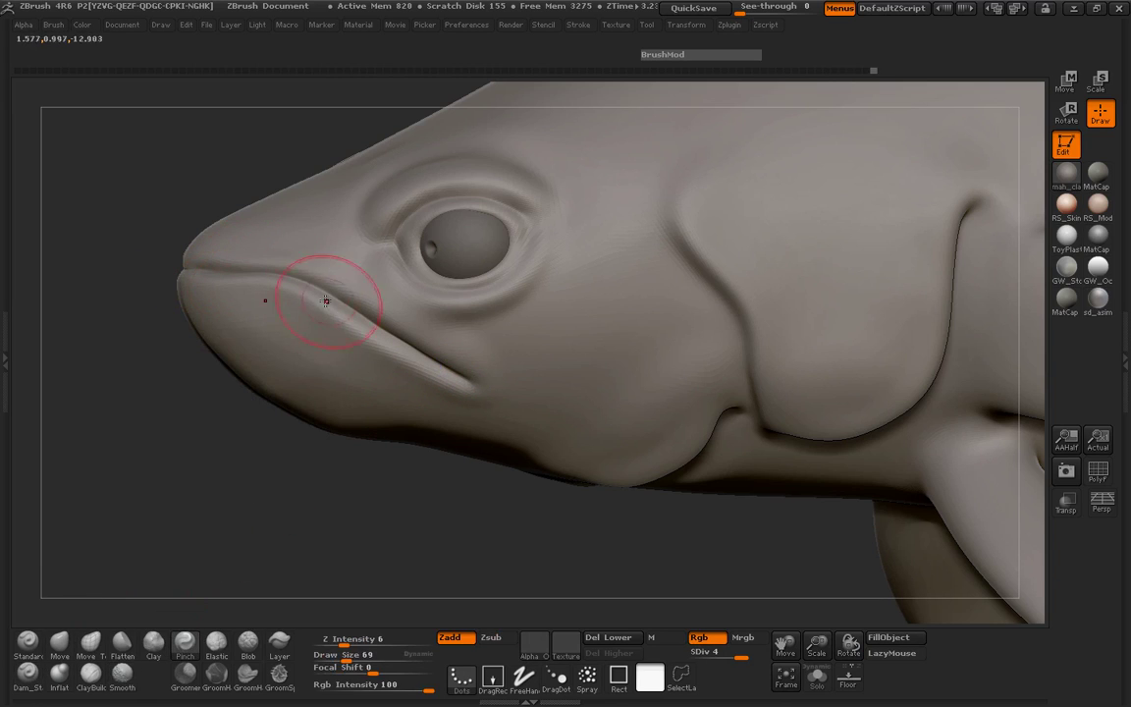
{"action": "mouse_move", "coordinate": [327, 300]}
{"action": "left_mouse_down"}
{"action": "mouse_move", "coordinate": [395, 345]}
{"action": "mouse_move", "coordinate": [240, 271]}
{"action": "left_mouse_up"}
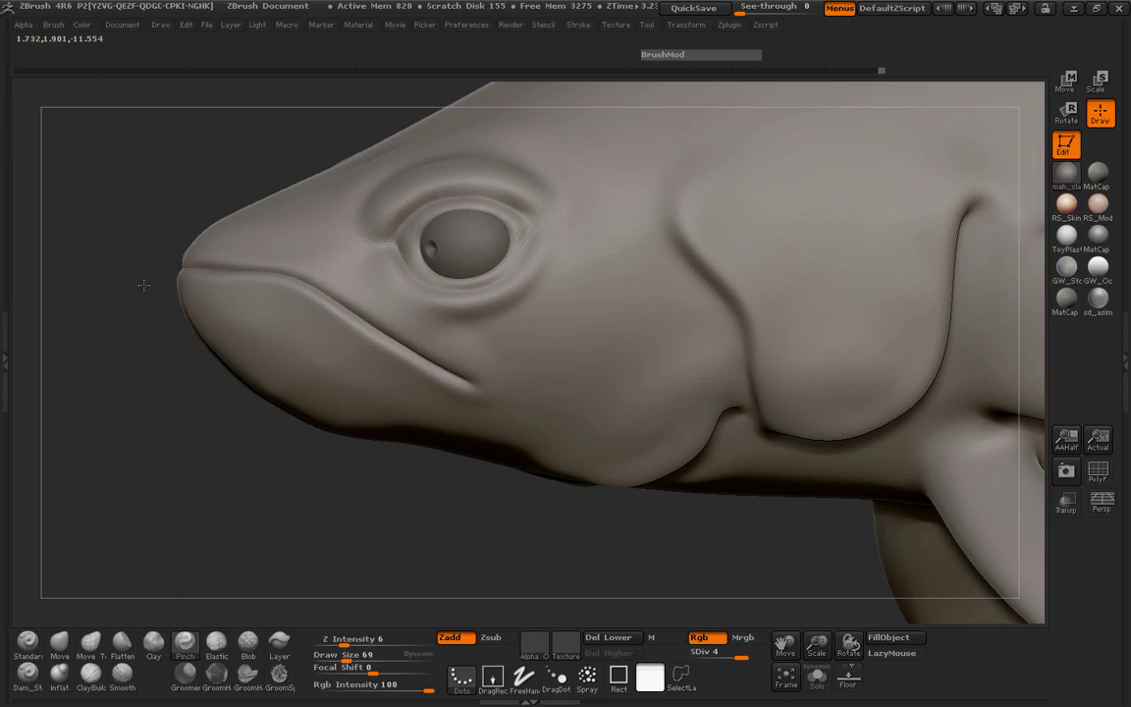
{"action": "mouse_move", "coordinate": [144, 284]}
{"action": "left_mouse_down"}
{"action": "mouse_move", "coordinate": [302, 291]}
{"action": "mouse_move", "coordinate": [631, 345]}
{"action": "left_mouse_up"}
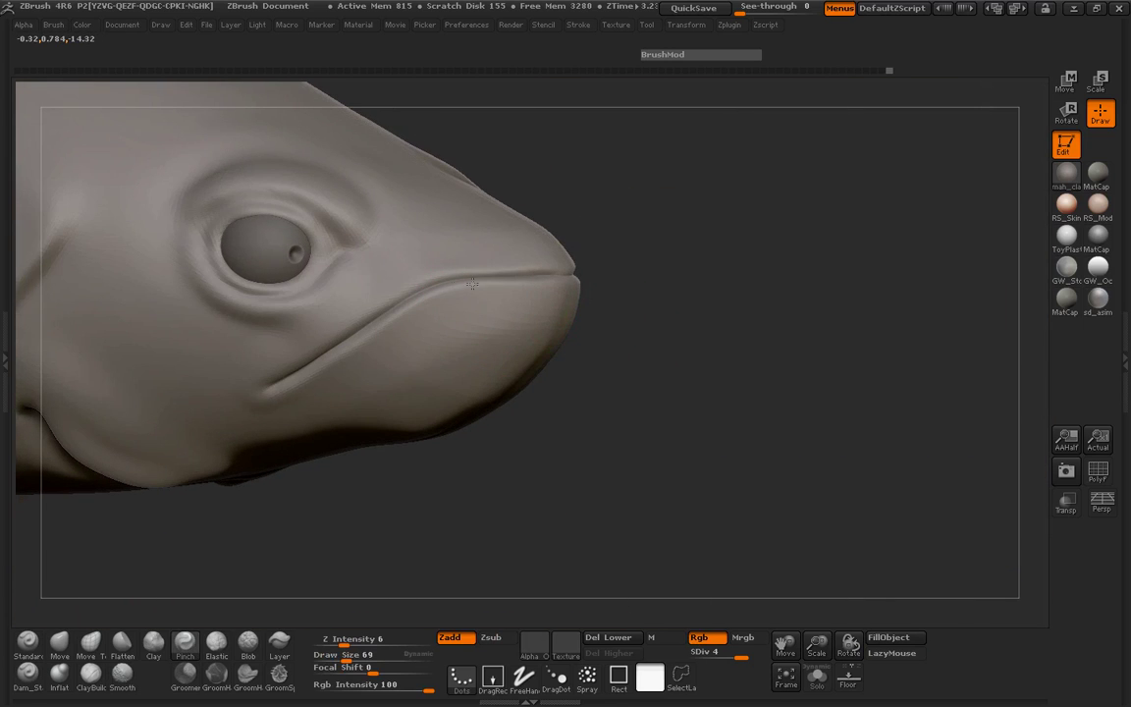
Smooth the surface around the mouth with a smaller Inflat brush.
{"action": "left_click", "coordinate": [59, 673]}
{"action": "key", "text": "bracketleft"}
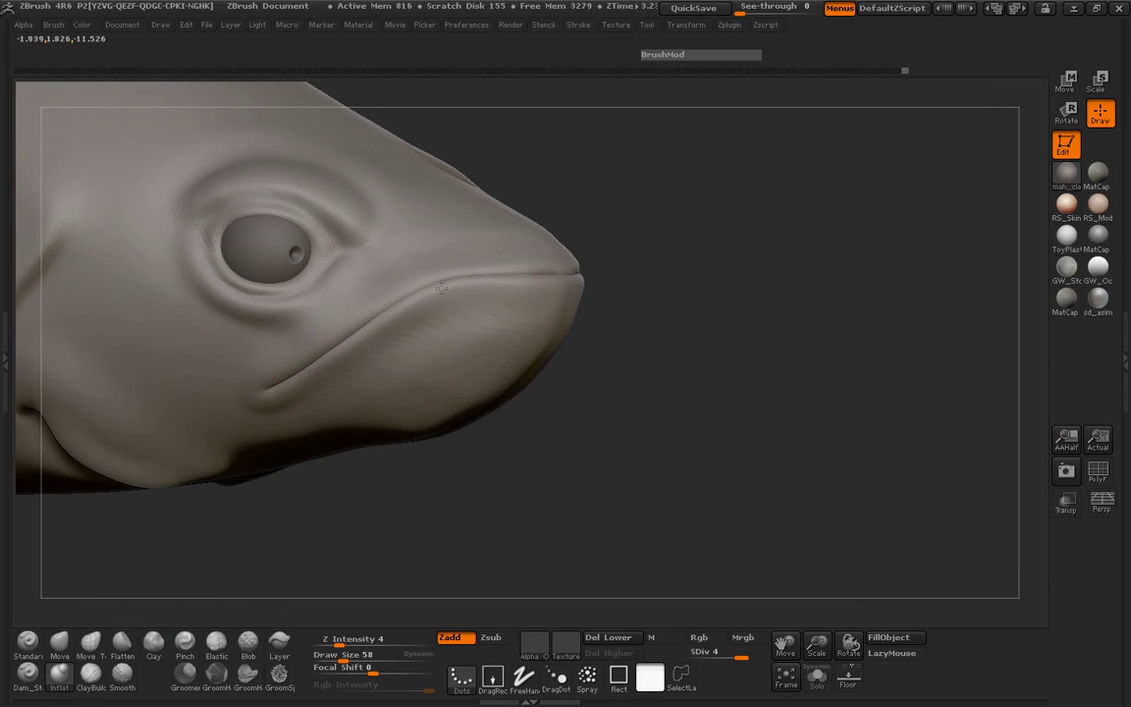
{"action": "mouse_move", "coordinate": [664, 280]}
{"action": "left_mouse_down"}
{"action": "mouse_move", "coordinate": [517, 298]}
{"action": "mouse_move", "coordinate": [461, 327]}
{"action": "left_mouse_up"}
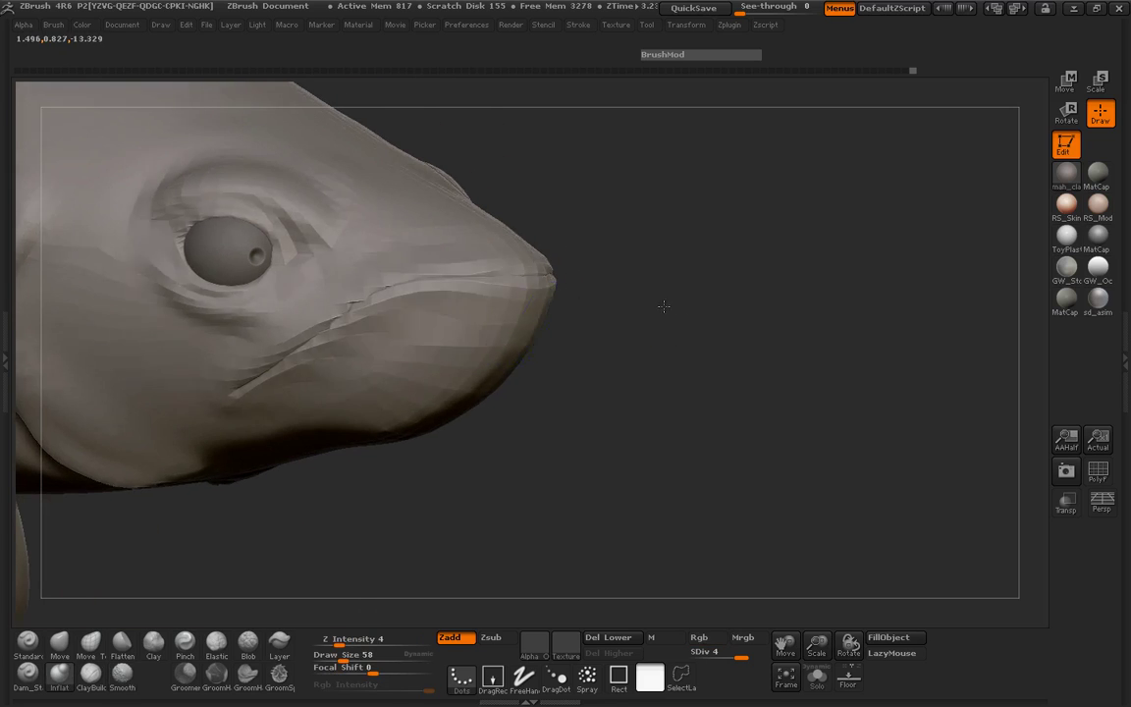
Zoom out to frame the whole fish in a side view.
{"action": "left_click_drag", "start_coordinate": [615, 340], "coordinate": [472, 234]}
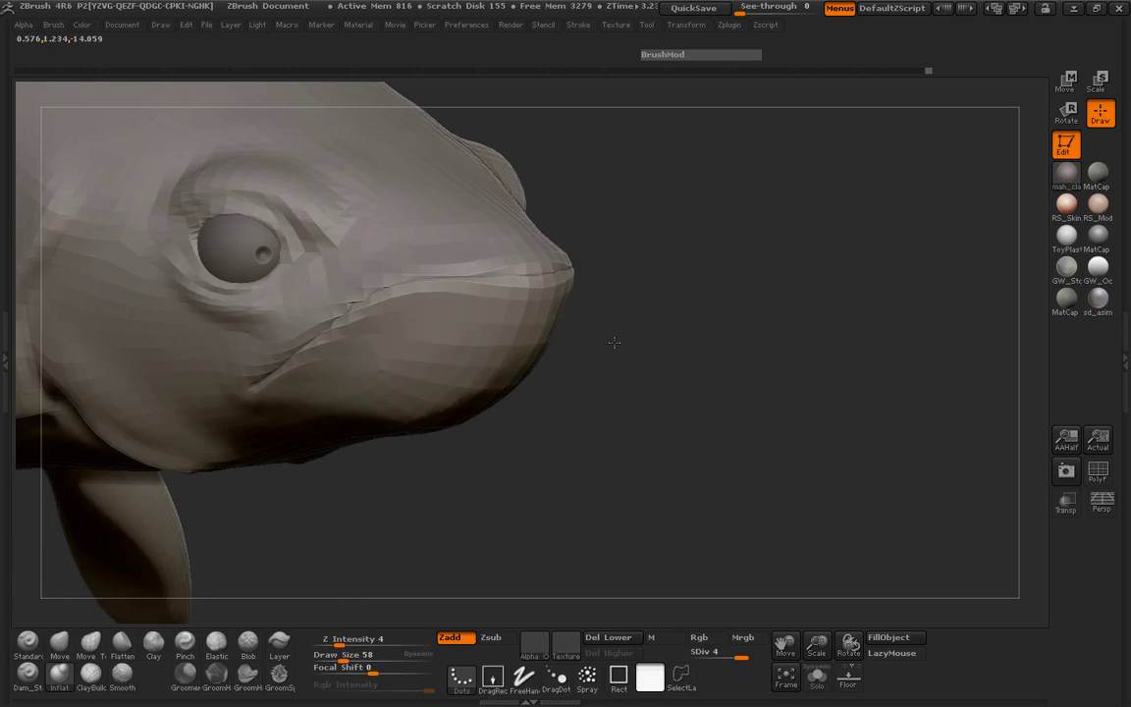
{"action": "left_click_drag", "start_coordinate": [525, 456], "coordinate": [553, 434]}
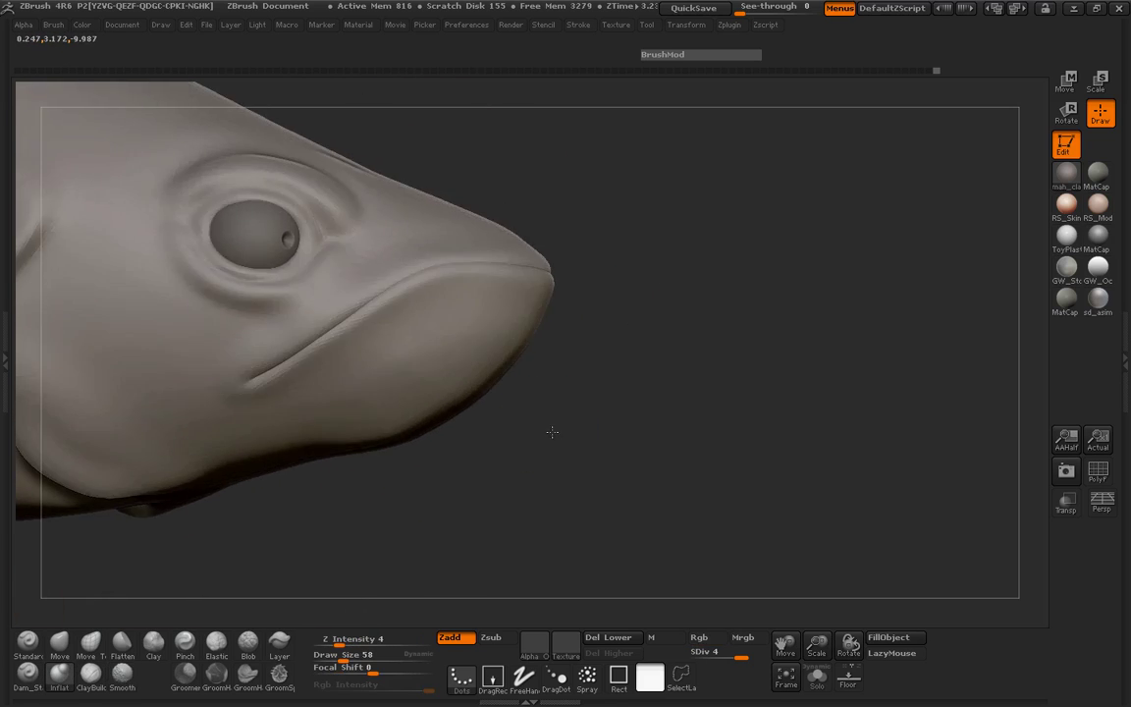
{"action": "mouse_move", "coordinate": [396, 349]}
{"action": "left_mouse_down"}
{"action": "mouse_move", "coordinate": [289, 496]}
{"action": "mouse_move", "coordinate": [323, 503]}
{"action": "mouse_move", "coordinate": [262, 474]}
{"action": "left_mouse_up"}
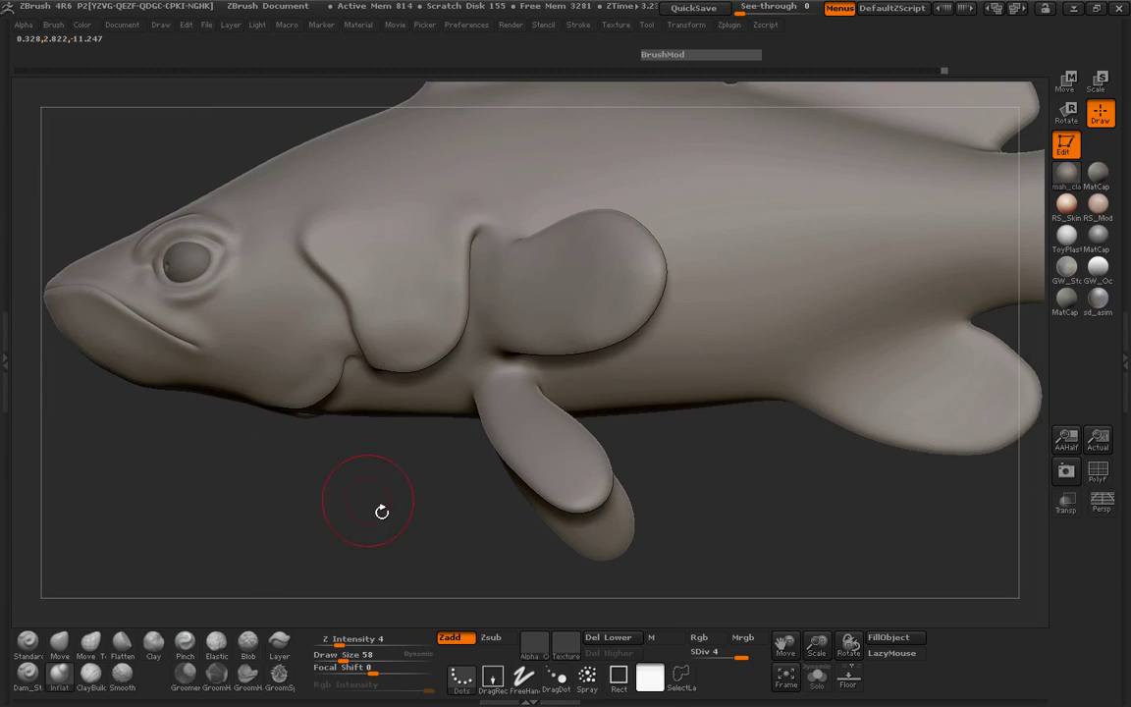
{"action": "mouse_move", "coordinate": [382, 512]}
{"action": "left_mouse_down"}
{"action": "mouse_move", "coordinate": [328, 474]}
{"action": "mouse_move", "coordinate": [328, 515]}
{"action": "mouse_move", "coordinate": [312, 532]}
{"action": "left_mouse_up"}
Subdivide to SDiv 6, turn off colour painting, and mask the dorsal fins and tail.
{"action": "key", "text": "ctrl+d"}
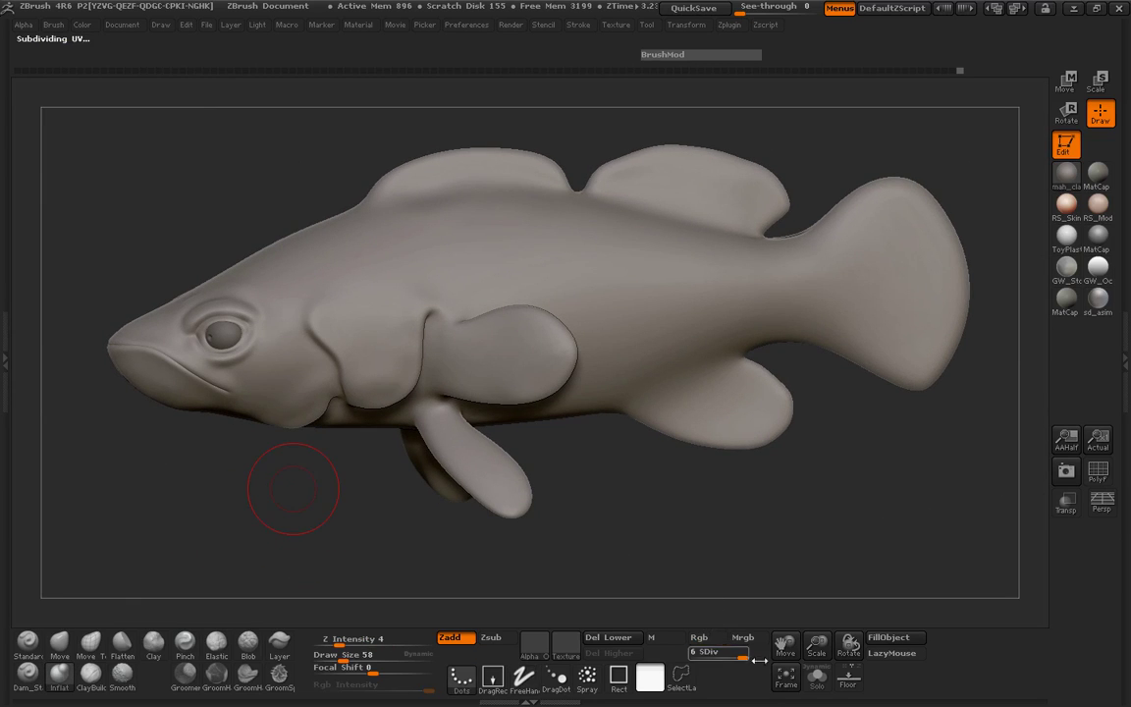
{"action": "left_click", "coordinate": [699, 637]}
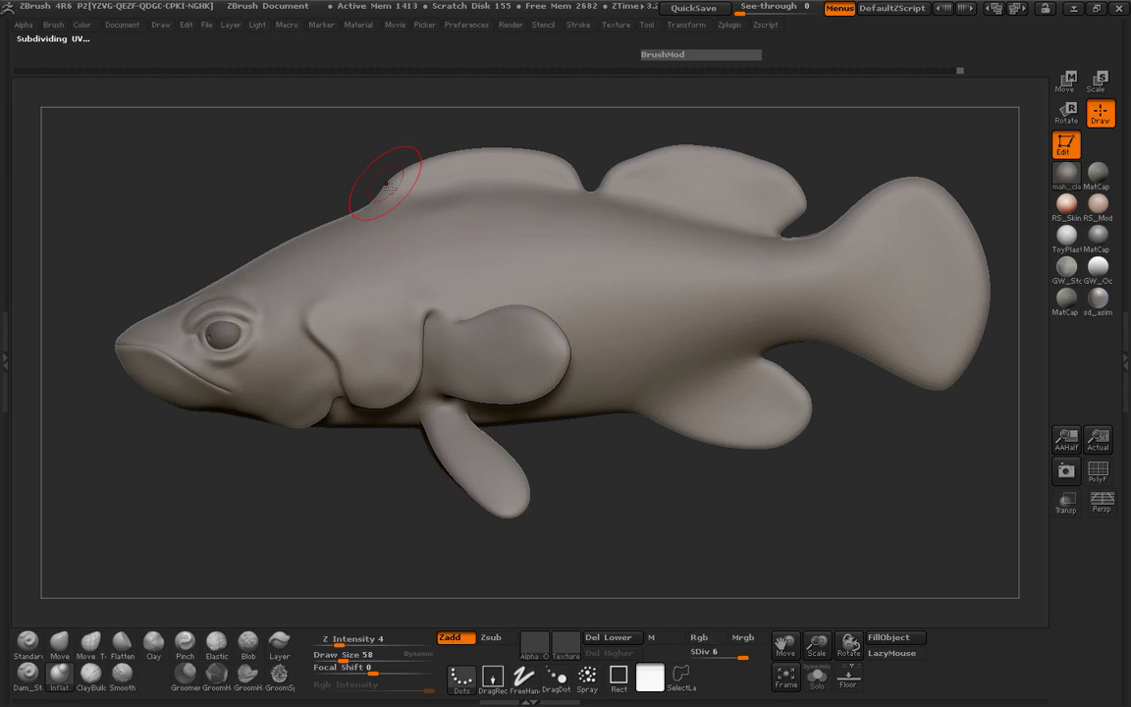
{"action": "mouse_move", "coordinate": [381, 186]}
{"action": "left_mouse_down", "text": "ctrl"}
{"action": "mouse_move", "coordinate": [690, 174]}
{"action": "mouse_move", "coordinate": [781, 203]}
{"action": "left_mouse_up", "text": "ctrl"}
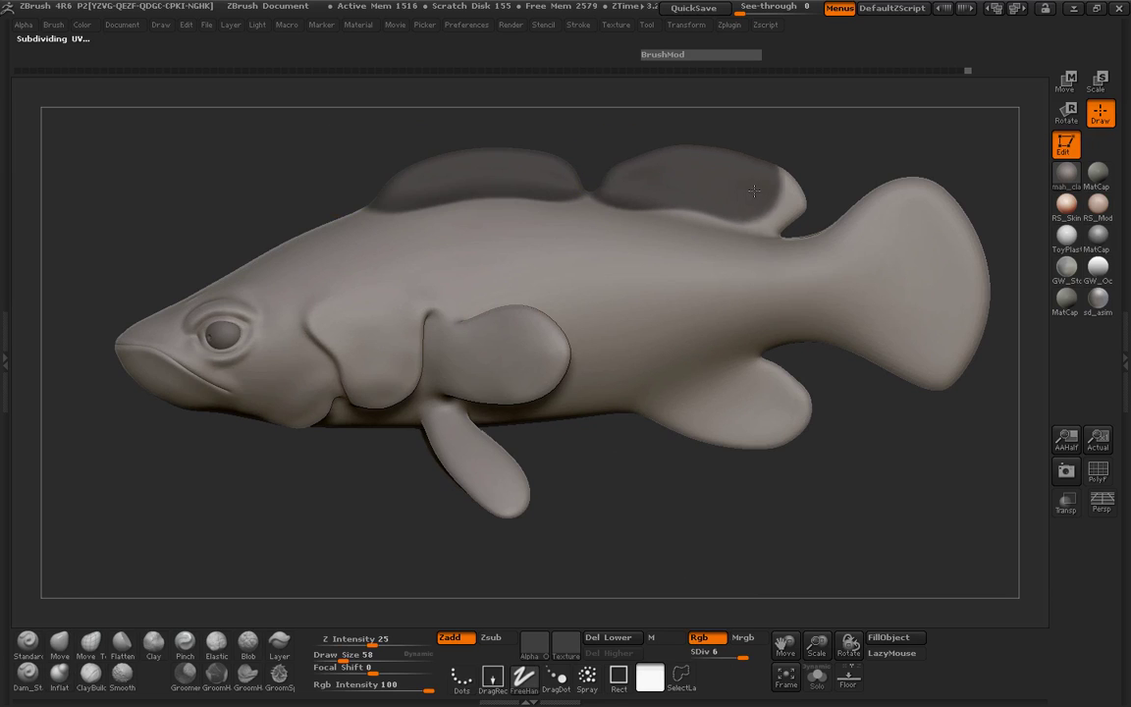
{"action": "left_click_drag", "start_coordinate": [844, 171], "coordinate": [790, 164], "text": "alt"}
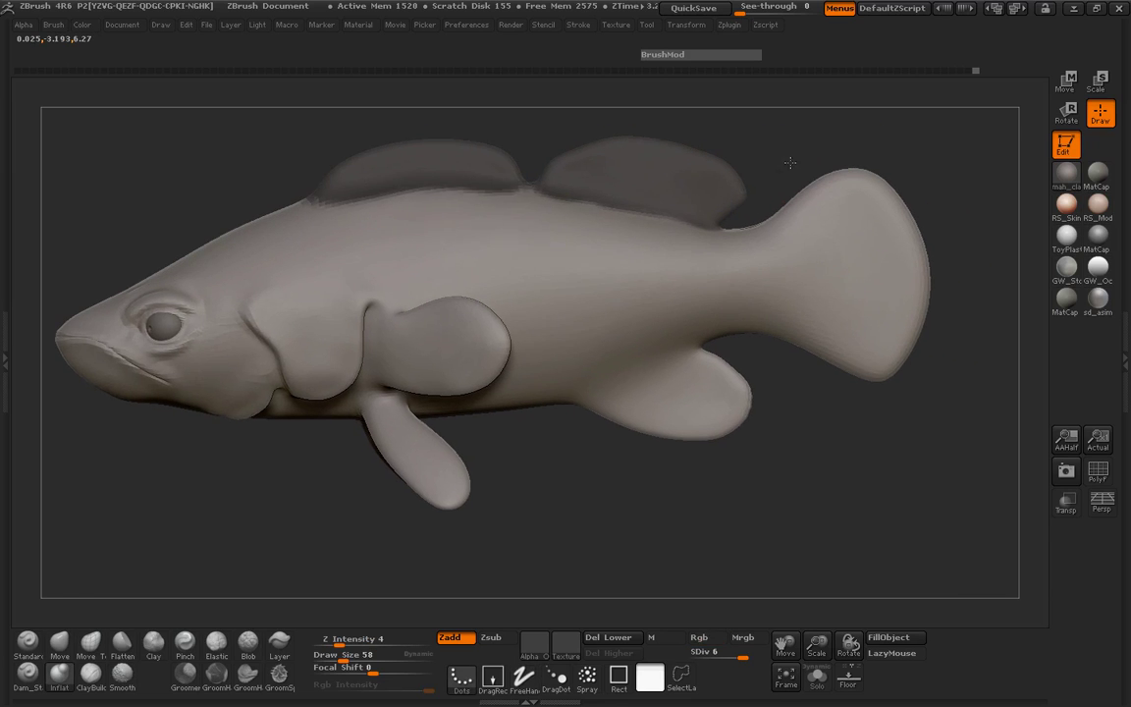
{"action": "mouse_move", "coordinate": [783, 220]}
{"action": "left_mouse_down", "text": "ctrl"}
{"action": "mouse_move", "coordinate": [804, 314]}
{"action": "mouse_move", "coordinate": [919, 329]}
{"action": "left_mouse_up", "text": "ctrl"}
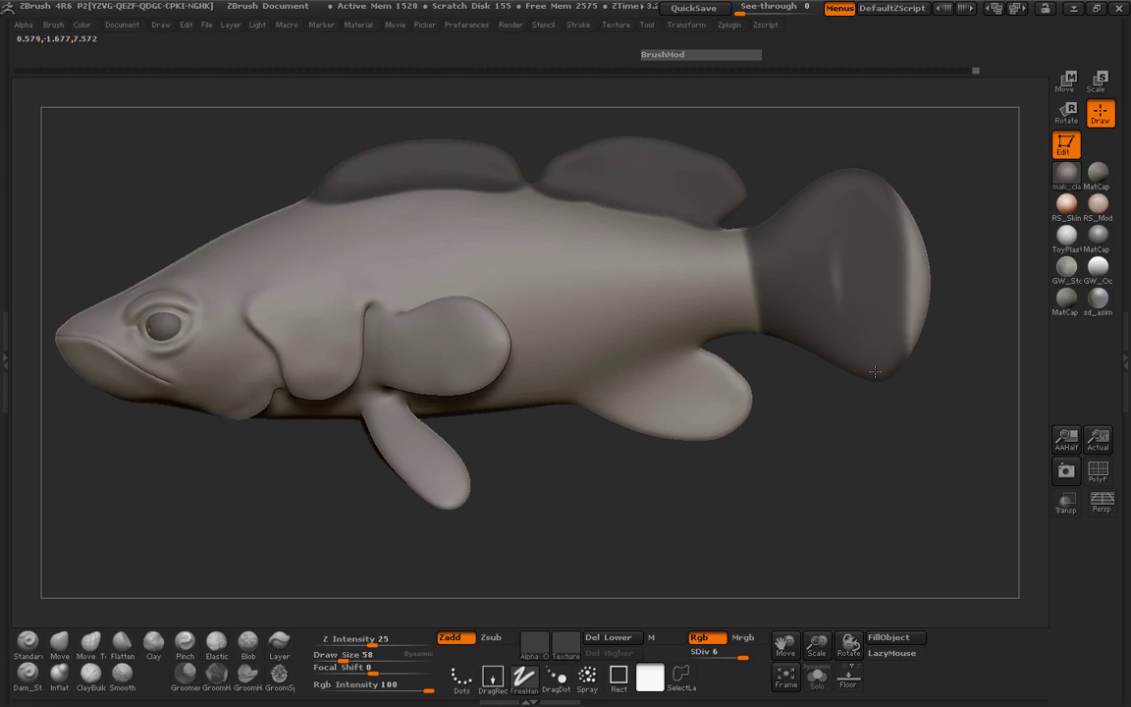
{"action": "key", "text": "ctrl"}
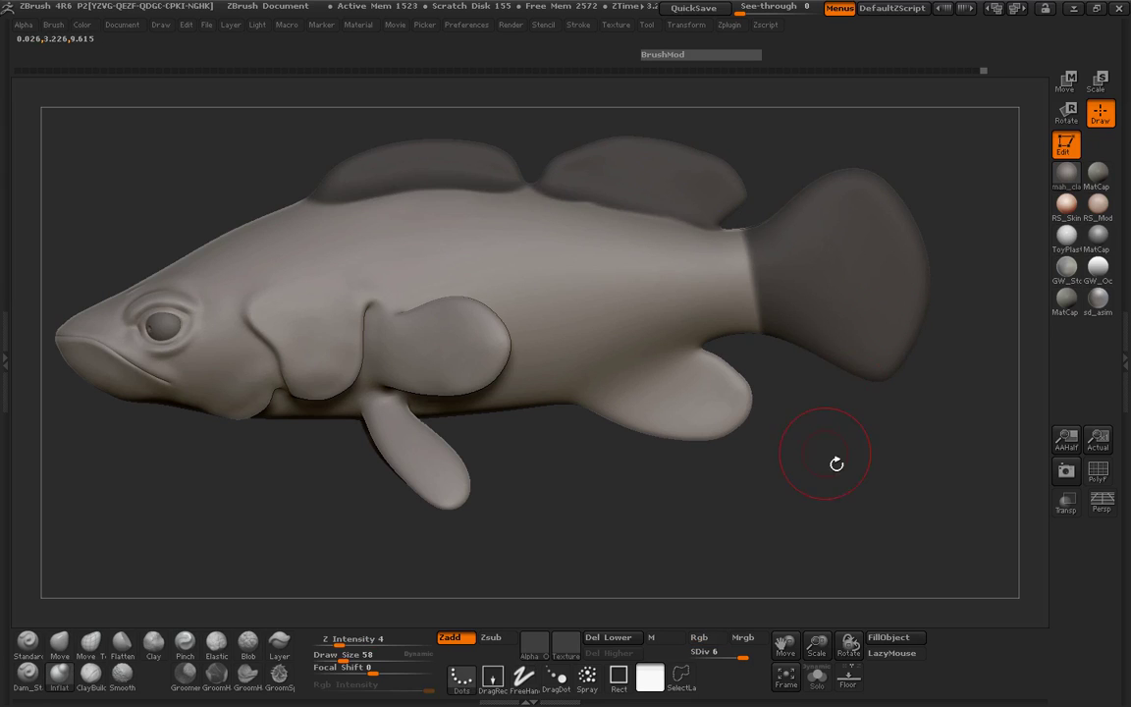
Mask the anal fin, reinforce the dorsal fin mask, and mask the pectoral fin.
{"action": "mouse_move", "coordinate": [706, 387]}
{"action": "left_mouse_down", "text": "ctrl"}
{"action": "mouse_move", "coordinate": [549, 364]}
{"action": "mouse_move", "coordinate": [677, 402]}
{"action": "mouse_move", "coordinate": [763, 499]}
{"action": "mouse_move", "coordinate": [747, 472]}
{"action": "mouse_move", "coordinate": [812, 456]}
{"action": "mouse_move", "coordinate": [795, 399]}
{"action": "mouse_move", "coordinate": [736, 434]}
{"action": "left_mouse_up", "text": "ctrl"}
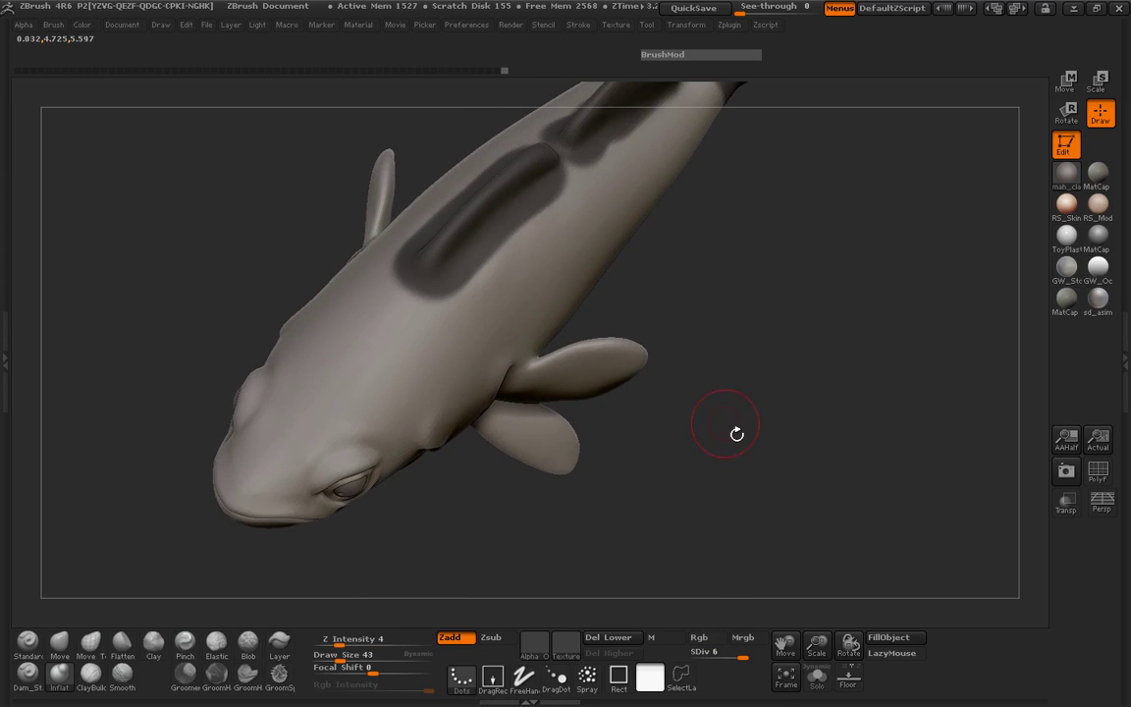
{"action": "mouse_move", "coordinate": [550, 378]}
{"action": "left_mouse_down", "text": "ctrl"}
{"action": "mouse_move", "coordinate": [589, 365]}
{"action": "mouse_move", "coordinate": [626, 382]}
{"action": "left_mouse_up", "text": "ctrl"}
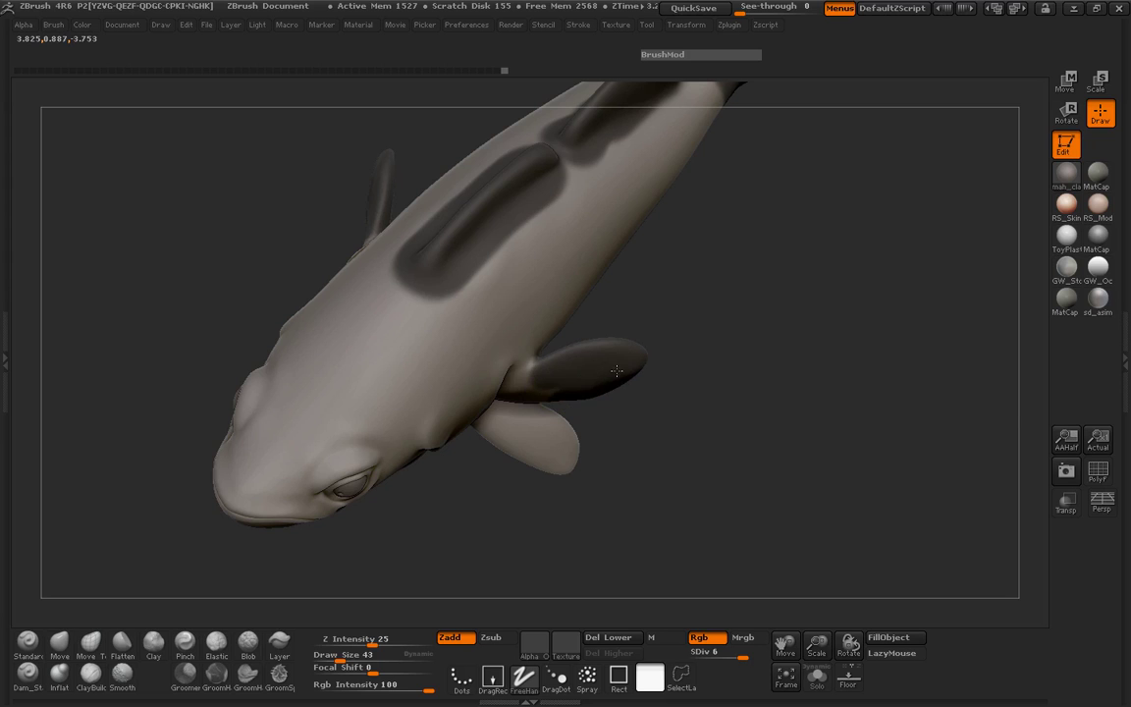
{"action": "mouse_move", "coordinate": [674, 424]}
{"action": "left_mouse_down"}
{"action": "mouse_move", "coordinate": [687, 201]}
{"action": "mouse_move", "coordinate": [697, 208]}
{"action": "mouse_move", "coordinate": [692, 324]}
{"action": "left_mouse_up"}
{"action": "left_click_drag", "start_coordinate": [589, 334], "coordinate": [539, 368], "text": "ctrl"}
{"action": "mouse_move", "coordinate": [638, 393]}
{"action": "left_mouse_down"}
{"action": "mouse_move", "coordinate": [678, 405]}
{"action": "mouse_move", "coordinate": [403, 429]}
{"action": "mouse_move", "coordinate": [492, 398]}
{"action": "mouse_move", "coordinate": [489, 359]}
{"action": "left_mouse_up"}
{"action": "left_click_drag", "start_coordinate": [324, 441], "coordinate": [580, 378]}
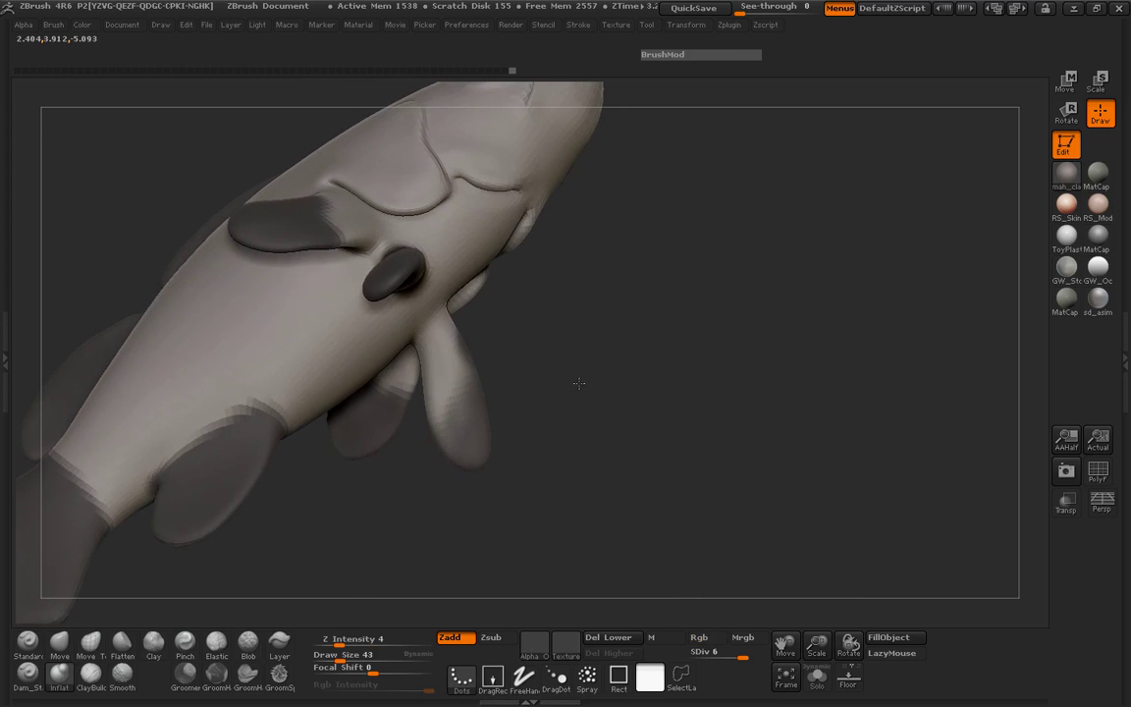
Extend the mask over the pectoral fin, then the chest and pelvic fin area at brush size 27.
{"action": "mouse_move", "coordinate": [412, 402]}
{"action": "left_mouse_down", "text": "ctrl"}
{"action": "mouse_move", "coordinate": [432, 353]}
{"action": "mouse_move", "coordinate": [447, 364]}
{"action": "left_mouse_up", "text": "ctrl"}
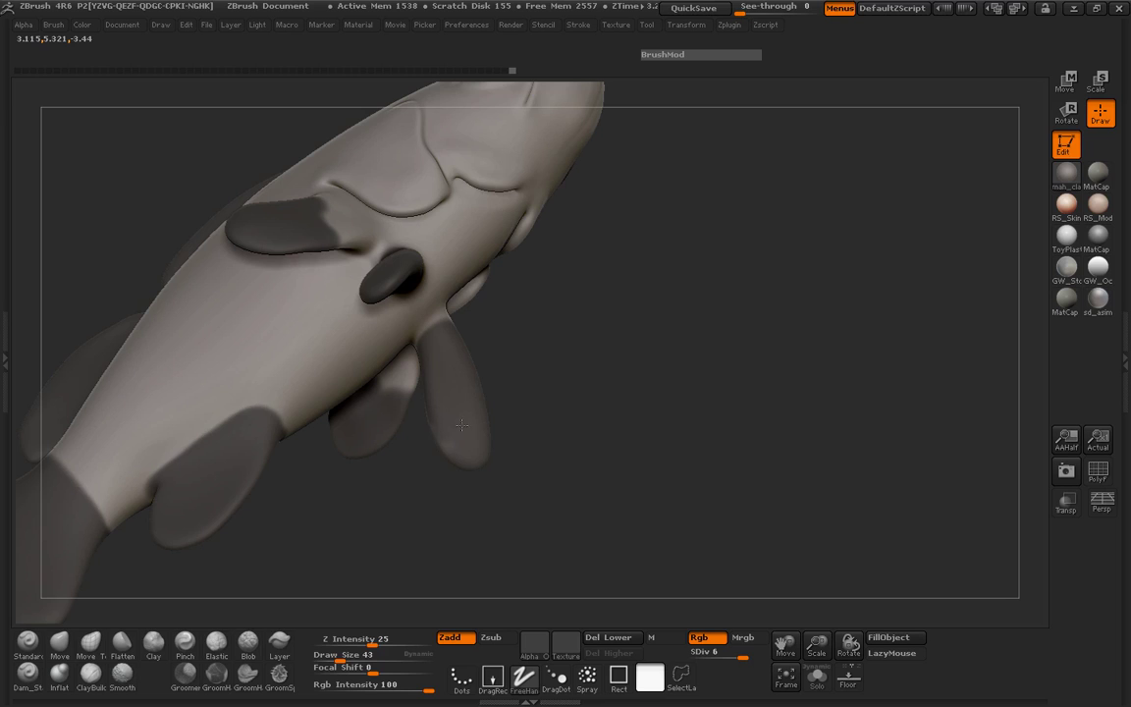
{"action": "key", "text": "b"}
{"action": "key", "text": "i"}
{"action": "key", "text": "n"}
{"action": "mouse_move", "coordinate": [562, 424]}
{"action": "left_mouse_down"}
{"action": "mouse_move", "coordinate": [715, 285]}
{"action": "mouse_move", "coordinate": [310, 349]}
{"action": "mouse_move", "coordinate": [549, 421]}
{"action": "left_mouse_up"}
{"action": "key", "text": "space"}
{"action": "left_click_drag", "start_coordinate": [515, 294], "coordinate": [491, 294]}
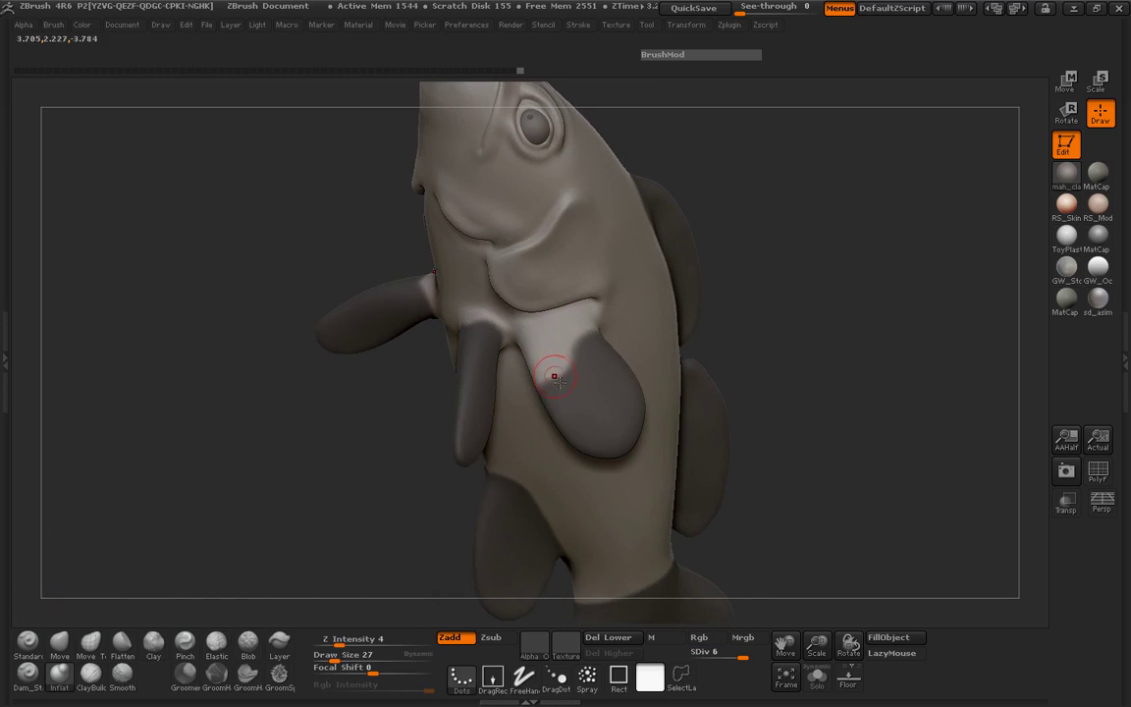
{"action": "key", "text": "b"}
{"action": "key", "text": "s"}
{"action": "key", "text": "t"}
{"action": "left_click_drag", "start_coordinate": [555, 375], "coordinate": [543, 356]}
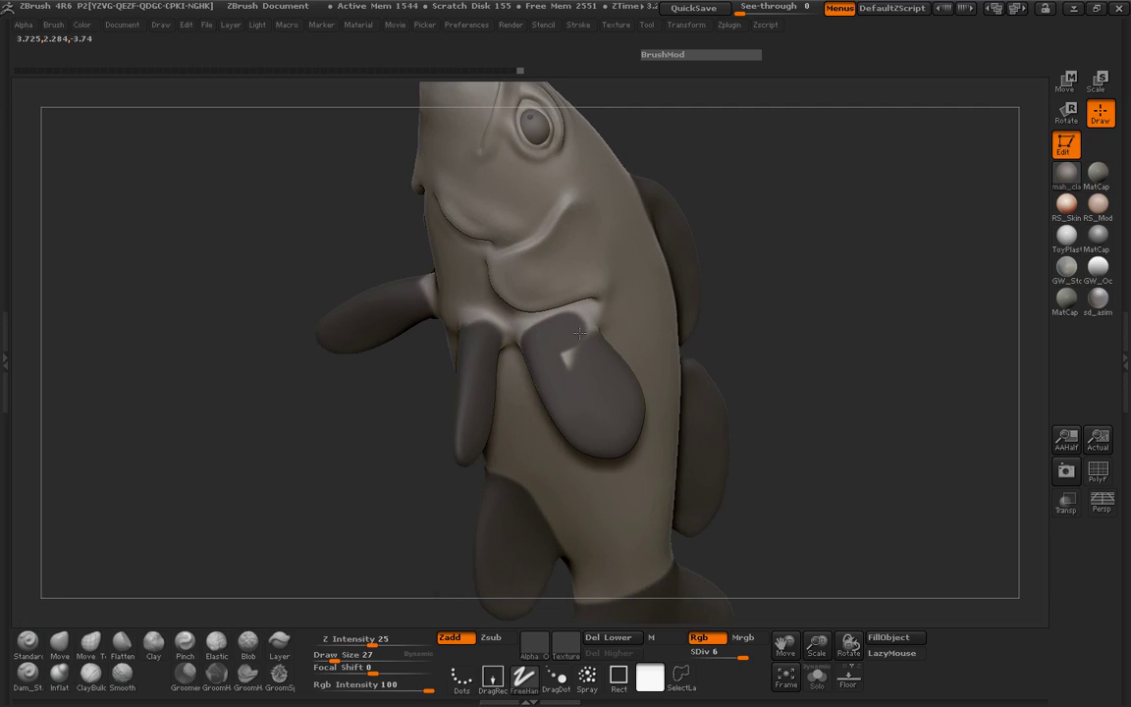
Erase stray mask from the left fin and rotate to examine it.
{"action": "key", "text": "b"}
{"action": "key", "text": "i"}
{"action": "key", "text": "n"}
{"action": "mouse_move", "coordinate": [290, 396]}
{"action": "left_mouse_down"}
{"action": "mouse_move", "coordinate": [283, 260]}
{"action": "mouse_move", "coordinate": [295, 246]}
{"action": "left_mouse_up"}
{"action": "key", "text": "b"}
{"action": "key", "text": "s"}
{"action": "key", "text": "t"}
{"action": "left_click_drag", "start_coordinate": [530, 354], "coordinate": [566, 353]}
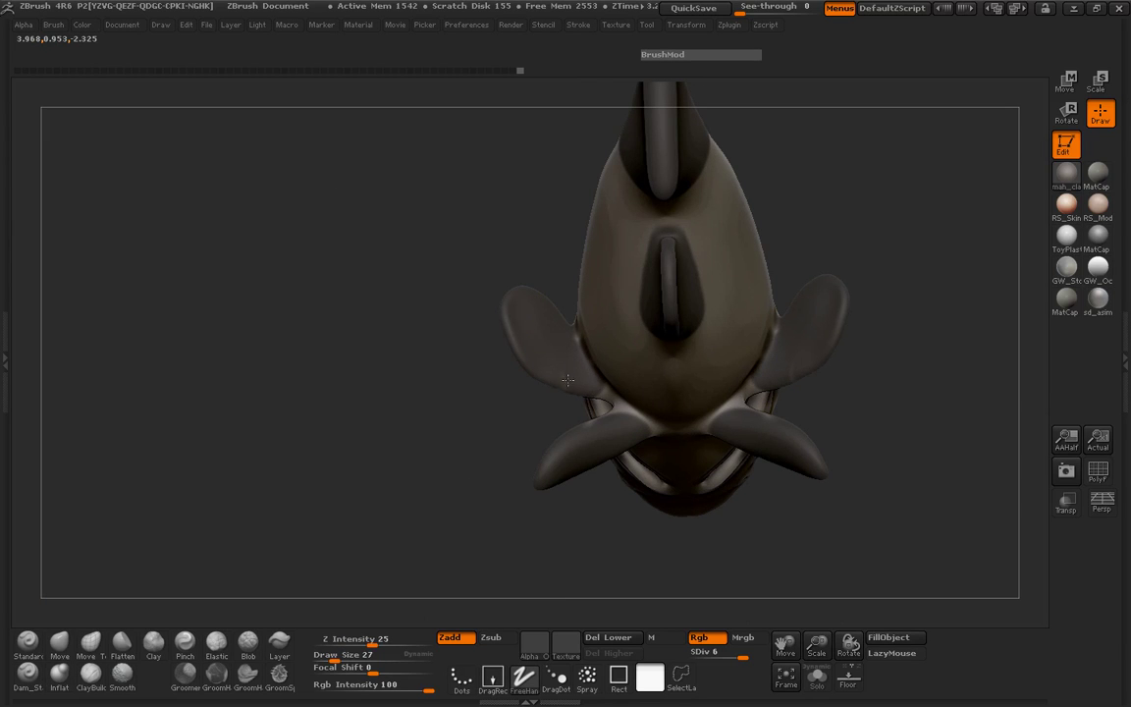
{"action": "mouse_move", "coordinate": [316, 323]}
{"action": "left_mouse_down"}
{"action": "mouse_move", "coordinate": [345, 363]}
{"action": "mouse_move", "coordinate": [605, 385]}
{"action": "left_mouse_up"}
{"action": "mouse_move", "coordinate": [136, 177]}
{"action": "left_mouse_down"}
{"action": "mouse_move", "coordinate": [578, 308]}
{"action": "mouse_move", "coordinate": [629, 382]}
{"action": "left_mouse_up"}
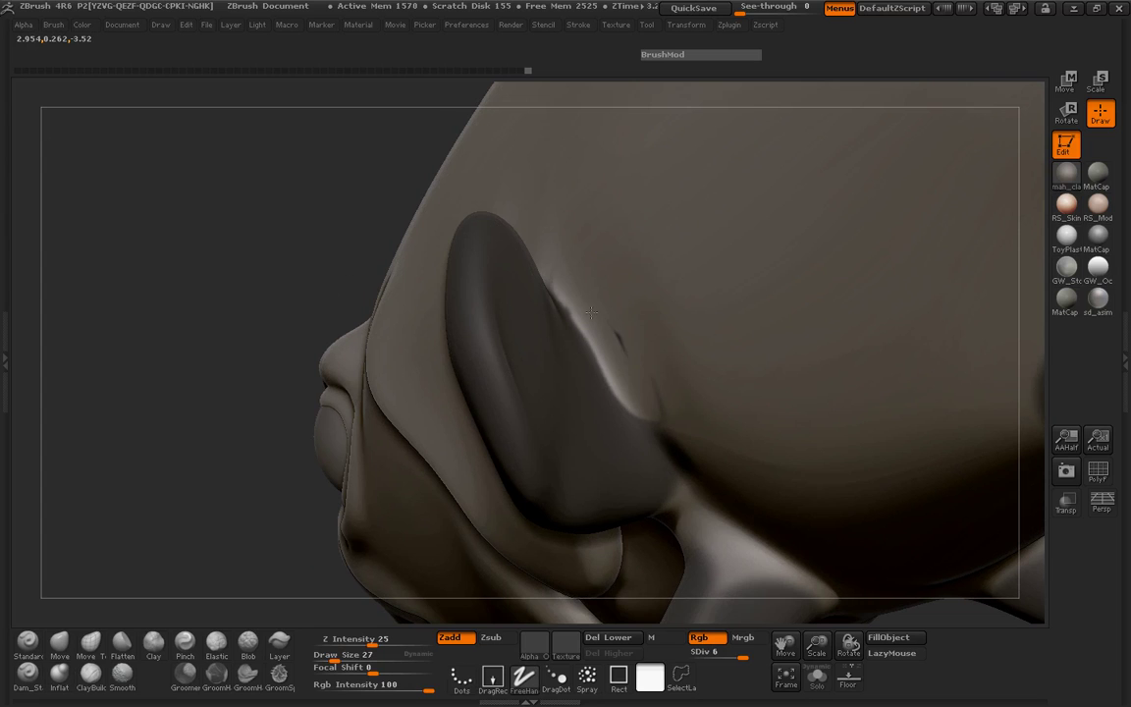
Drop to SDiv 4 to check the head from the side, then raise back to SDiv 5.
{"action": "left_click_drag", "start_coordinate": [229, 291], "coordinate": [687, 550]}
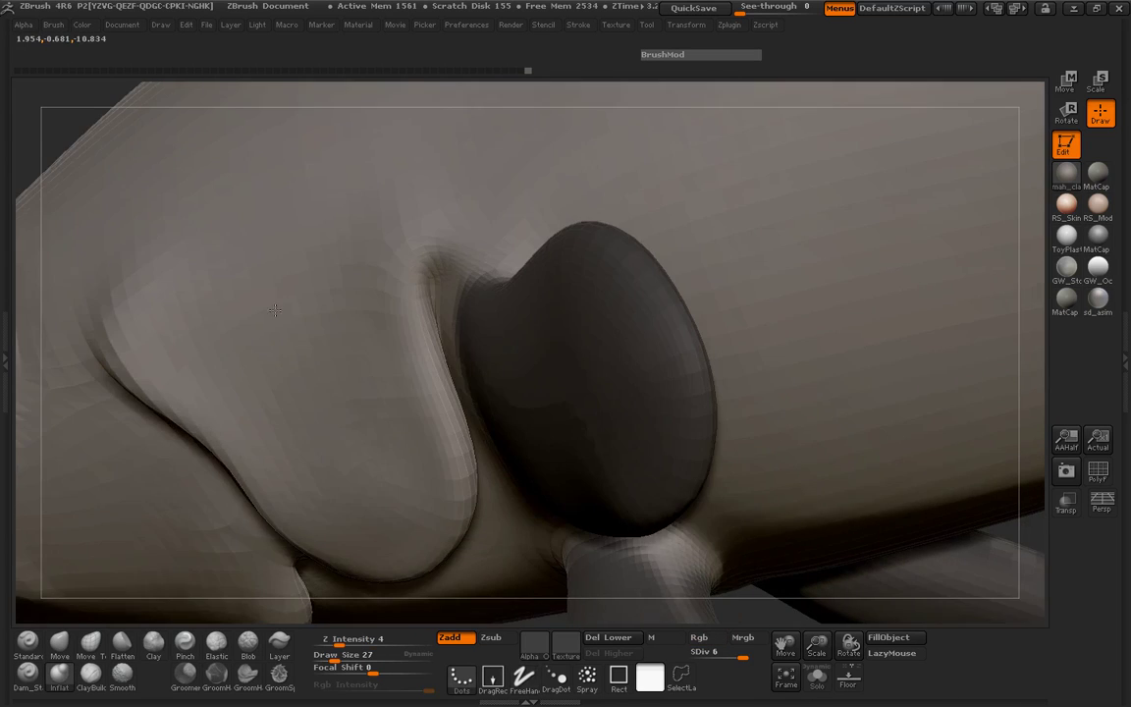
{"action": "left_click_drag", "start_coordinate": [743, 660], "coordinate": [731, 659]}
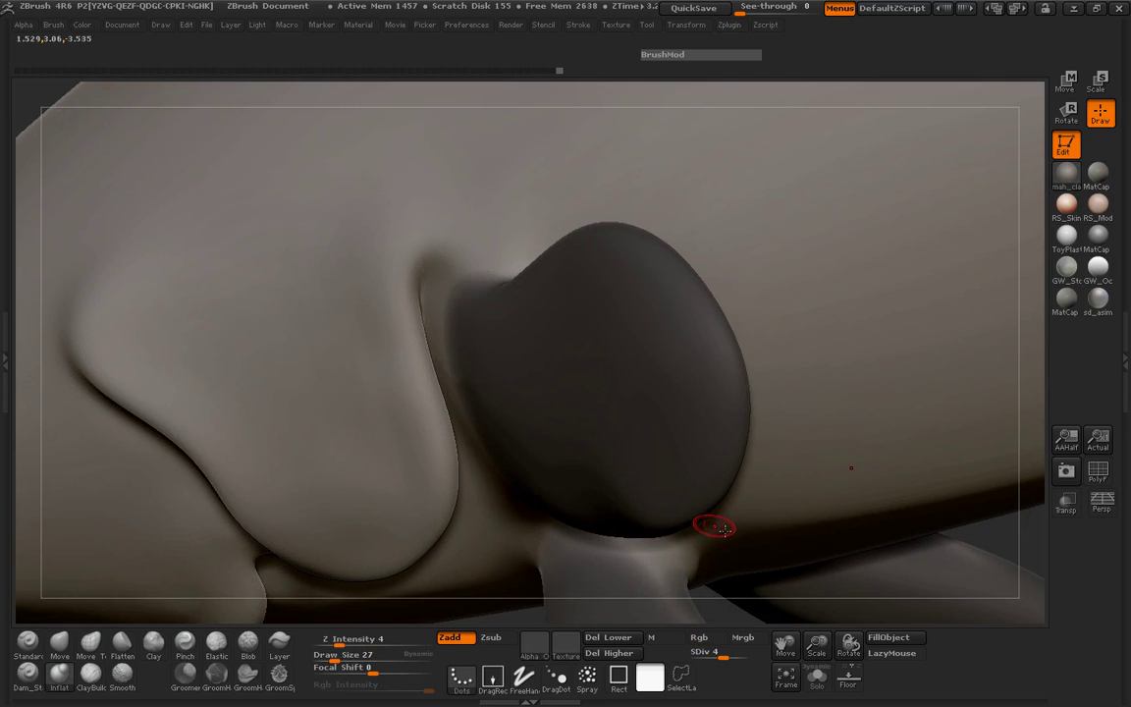
{"action": "mouse_move", "coordinate": [715, 525]}
{"action": "left_mouse_down"}
{"action": "mouse_move", "coordinate": [358, 403]}
{"action": "mouse_move", "coordinate": [208, 336]}
{"action": "mouse_move", "coordinate": [295, 442]}
{"action": "left_mouse_up"}
{"action": "left_click_drag", "start_coordinate": [731, 660], "coordinate": [754, 661]}
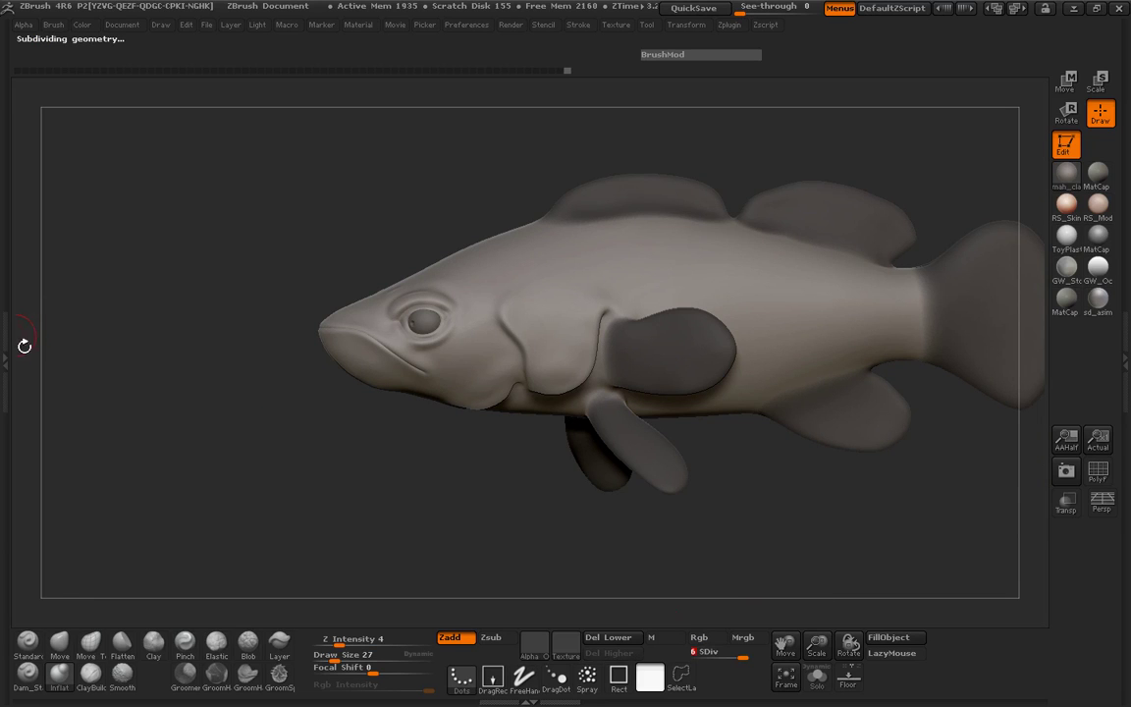
Return to SDiv 6 and load Reptile skin 4 from animal images > alphas as the Surface Noise alpha.
{"action": "left_click", "coordinate": [7, 343]}
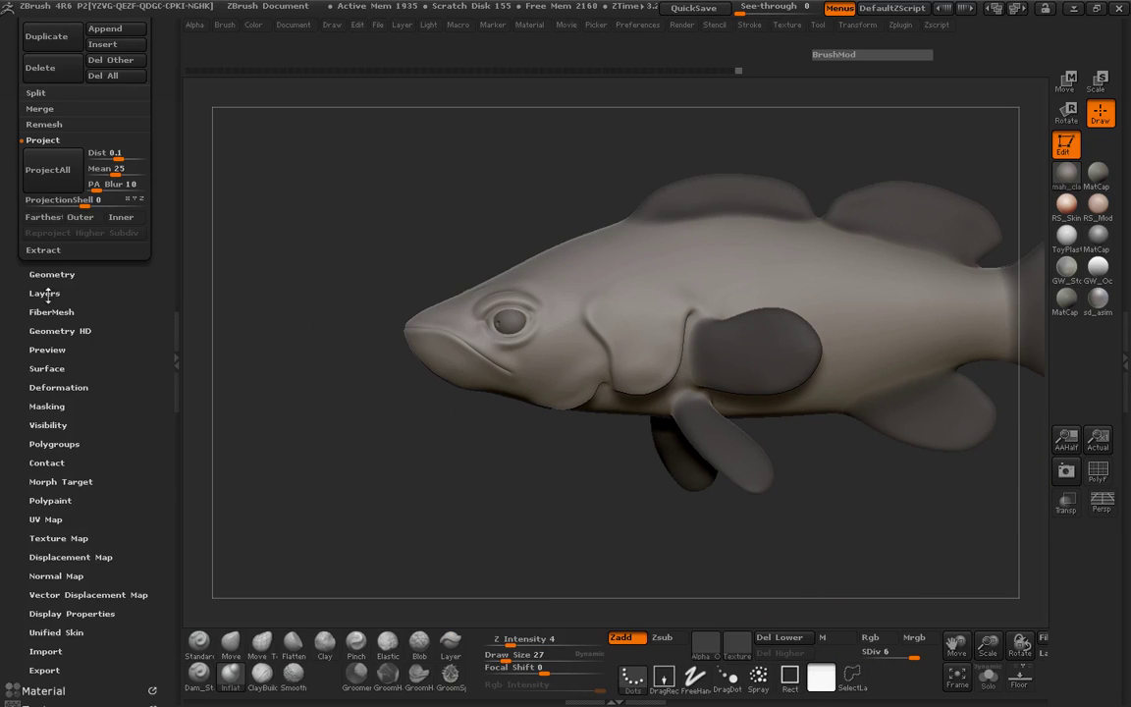
{"action": "left_click", "coordinate": [46, 368]}
{"action": "scroll", "coordinate": [99, 245], "scroll_direction": "up", "scroll_amount": 2}
{"action": "left_click", "coordinate": [40, 87]}
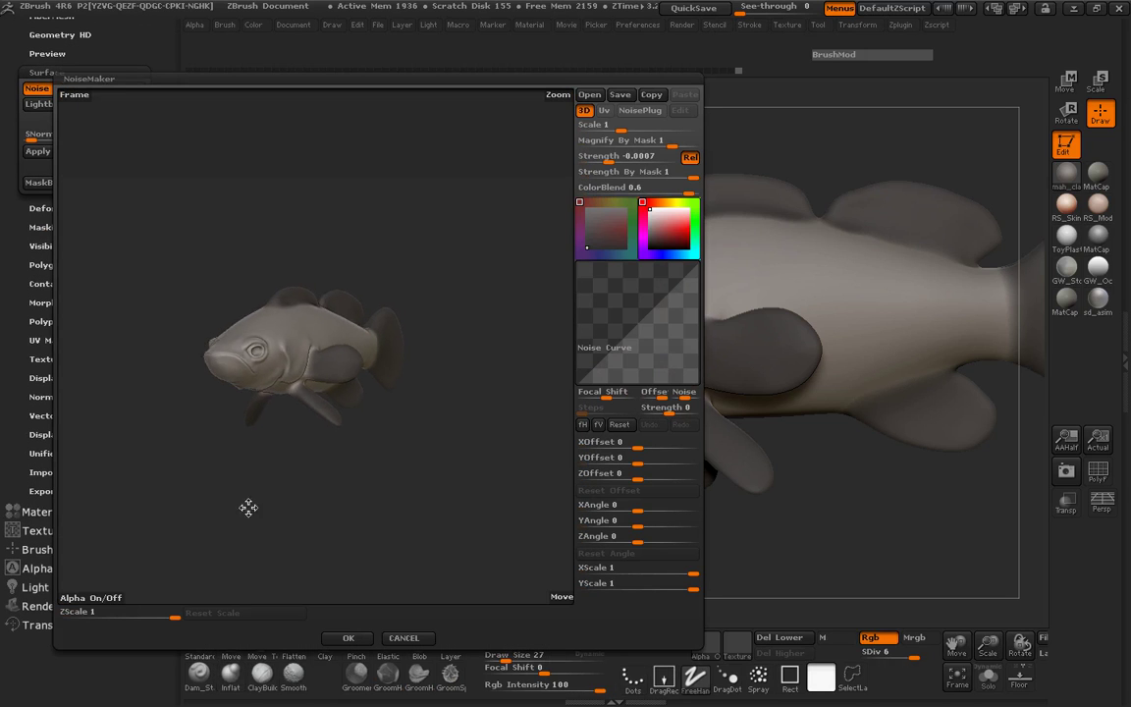
{"action": "left_click", "coordinate": [92, 601]}
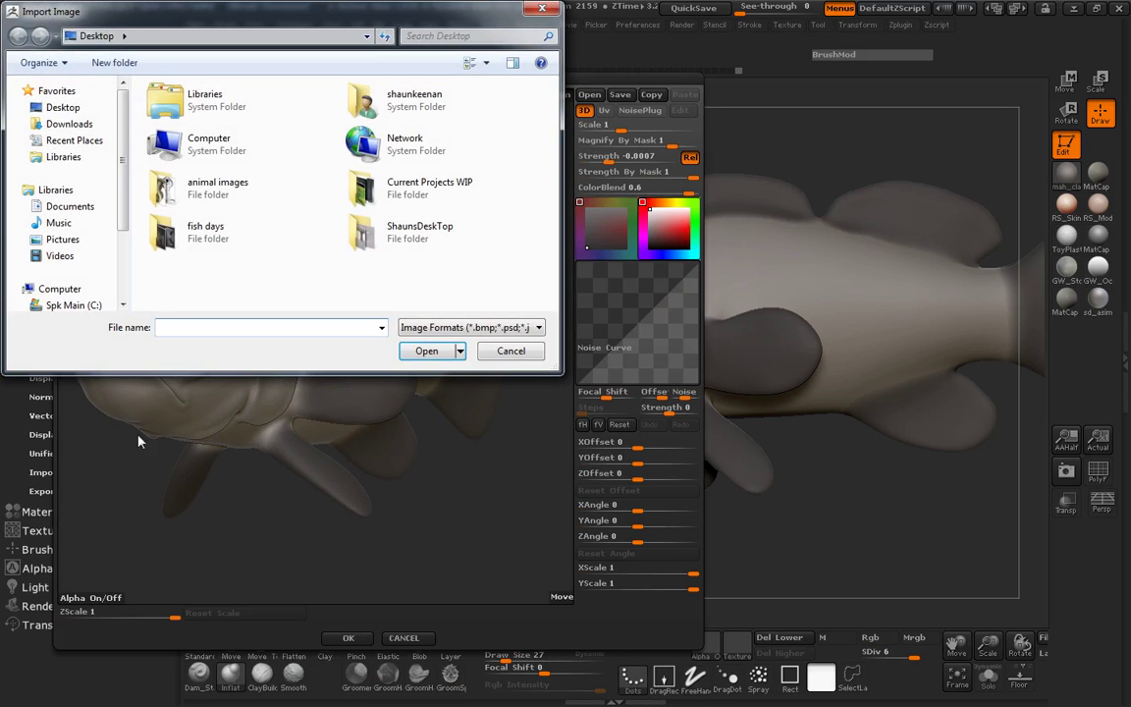
{"action": "double_click", "coordinate": [167, 178]}
{"action": "double_click", "coordinate": [174, 118]}
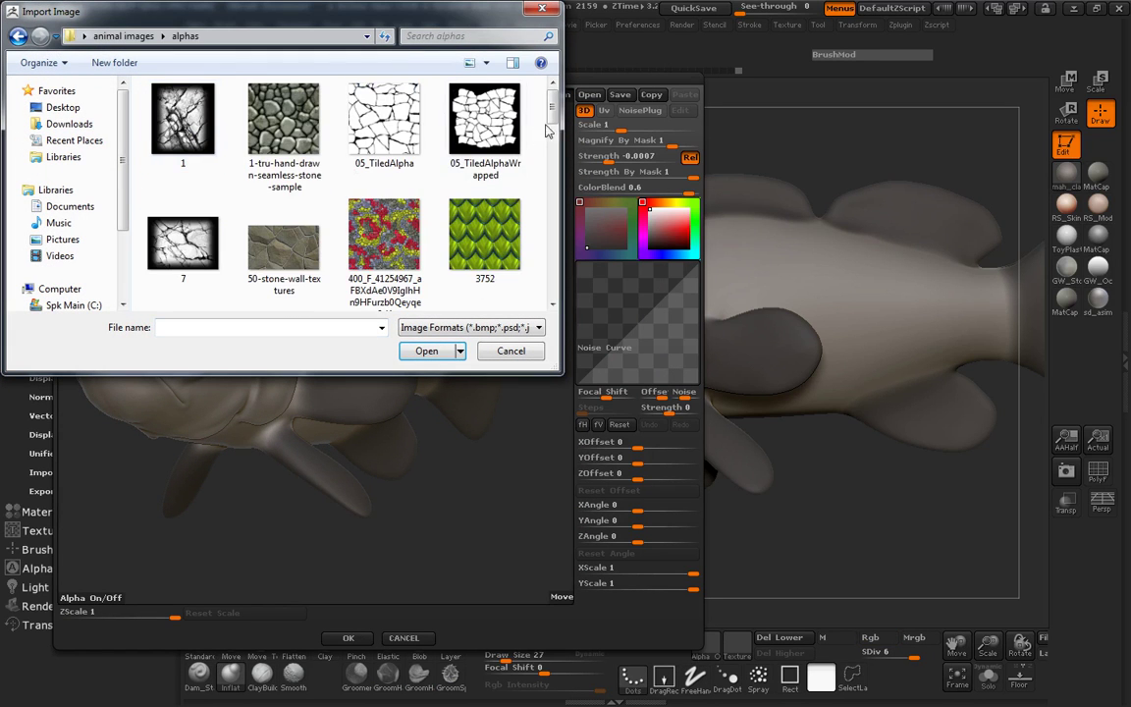
{"action": "left_click_drag", "start_coordinate": [553, 112], "coordinate": [550, 220]}
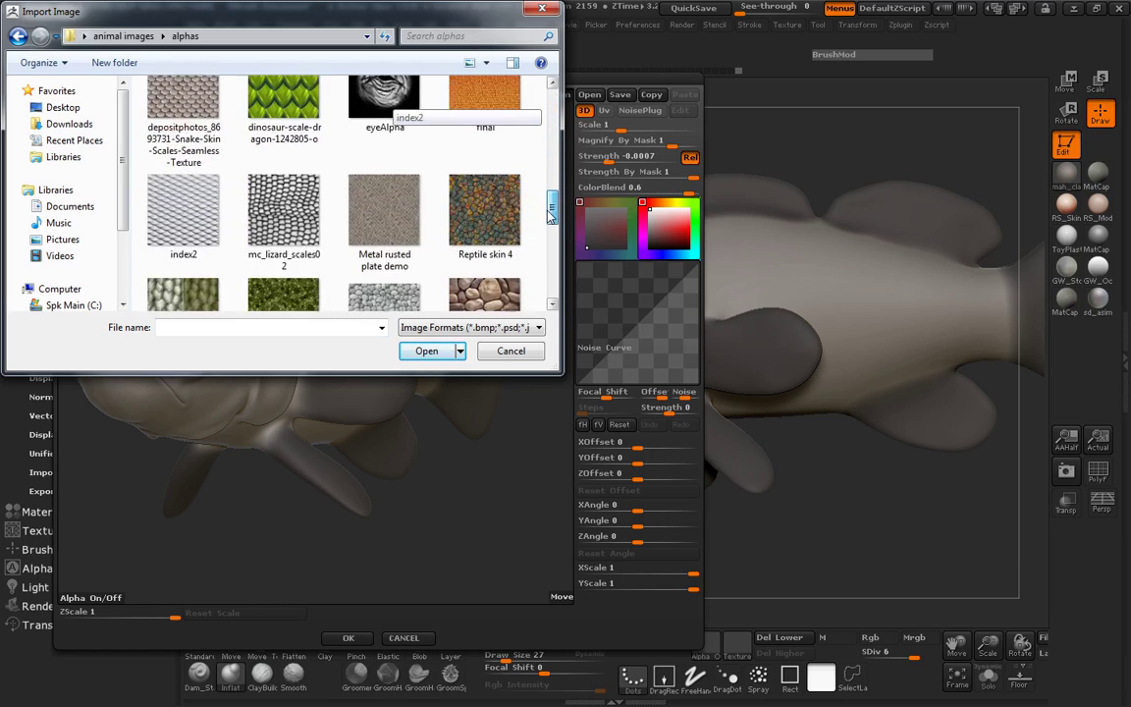
{"action": "double_click", "coordinate": [487, 186]}
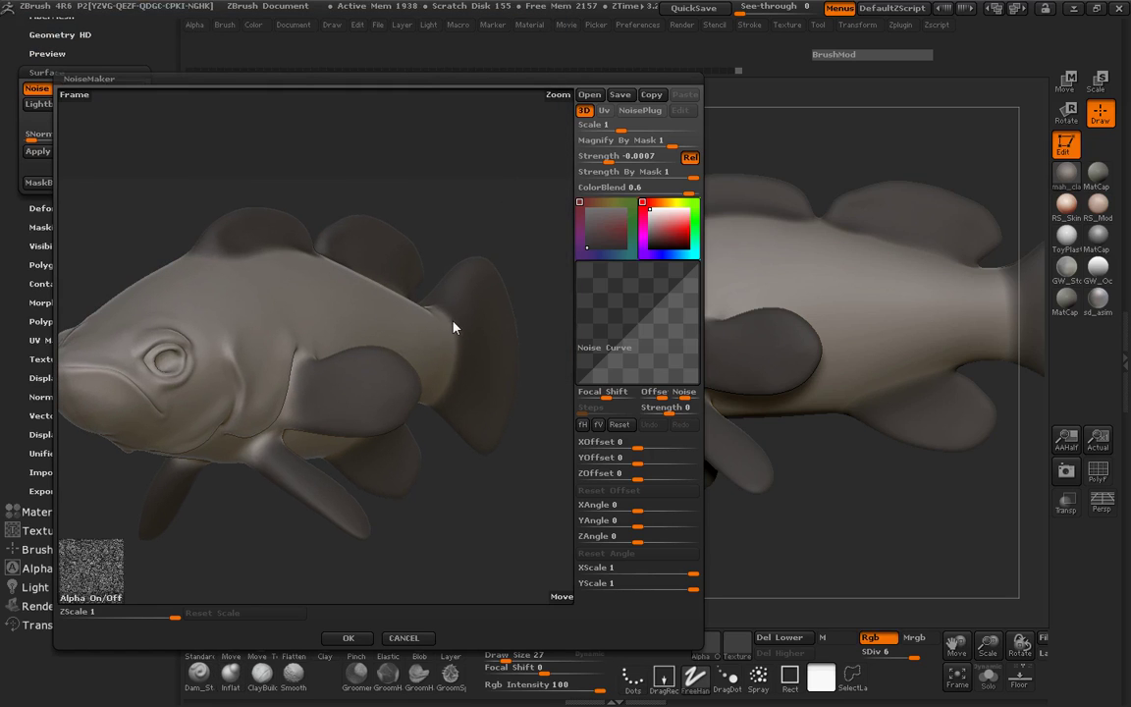
Set Magnify By Mask to 0 and tune the noise to Scale 0.3947, Strength -0.0561.
{"action": "mouse_move", "coordinate": [192, 199]}
{"action": "left_mouse_down"}
{"action": "mouse_move", "coordinate": [280, 202]}
{"action": "mouse_move", "coordinate": [235, 212]}
{"action": "left_mouse_up"}
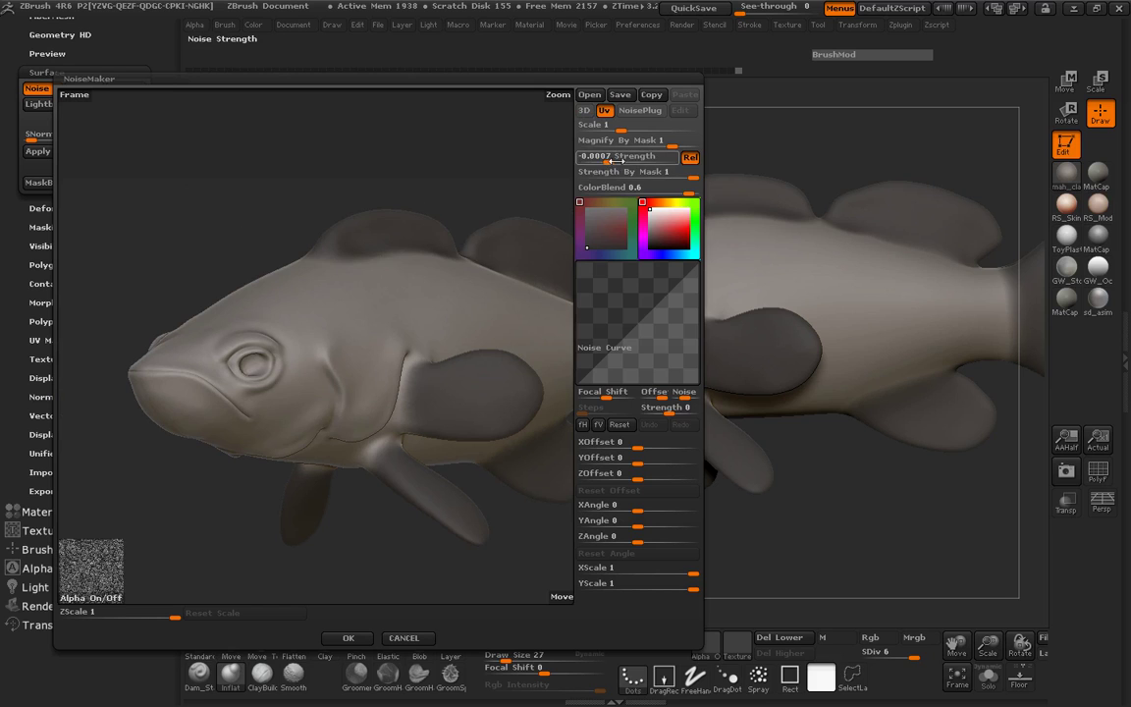
{"action": "left_click_drag", "start_coordinate": [597, 161], "coordinate": [609, 162]}
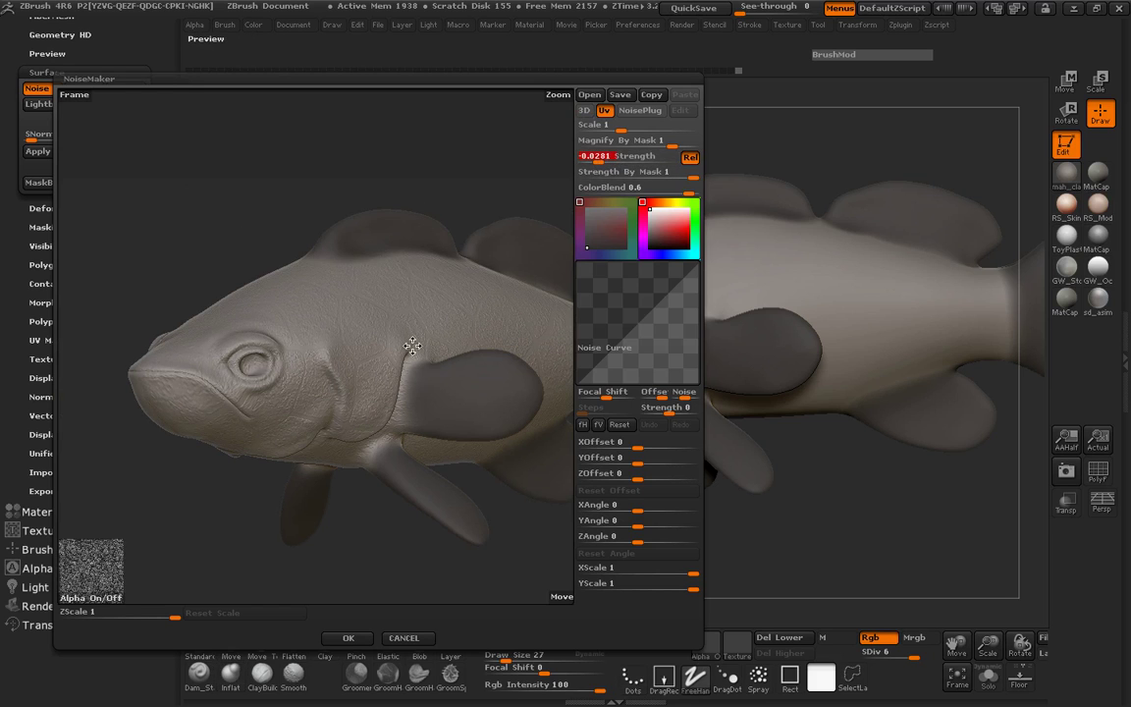
{"action": "left_click_drag", "start_coordinate": [411, 403], "coordinate": [421, 388]}
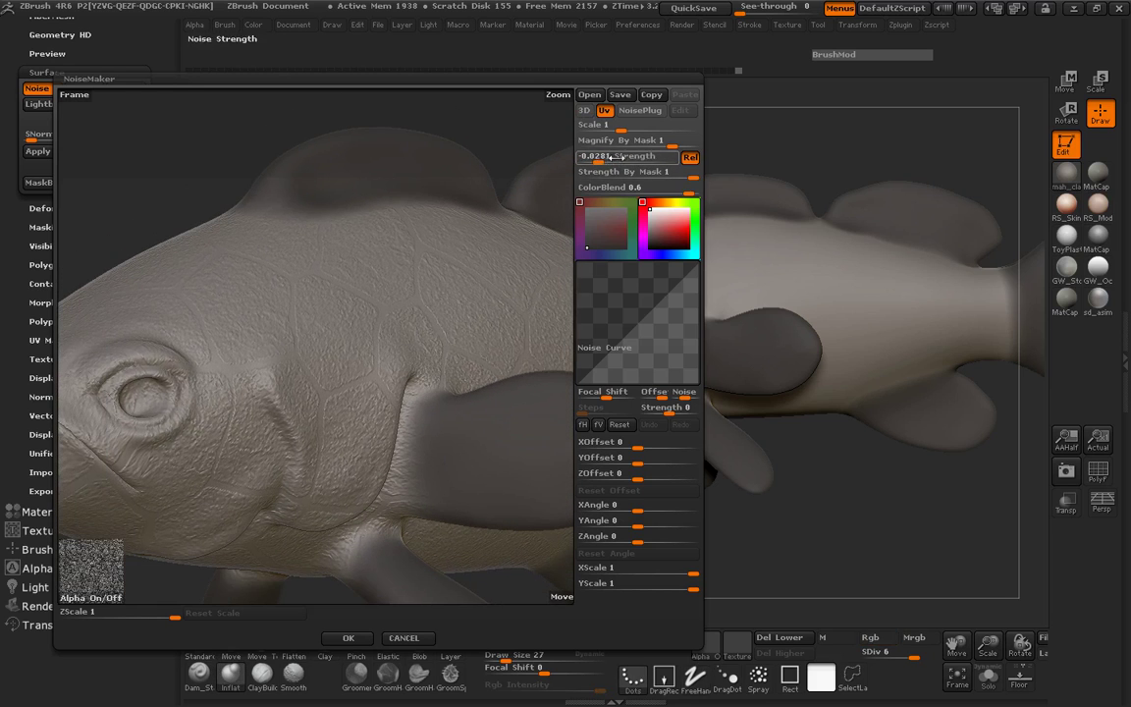
{"action": "left_click", "coordinate": [621, 137]}
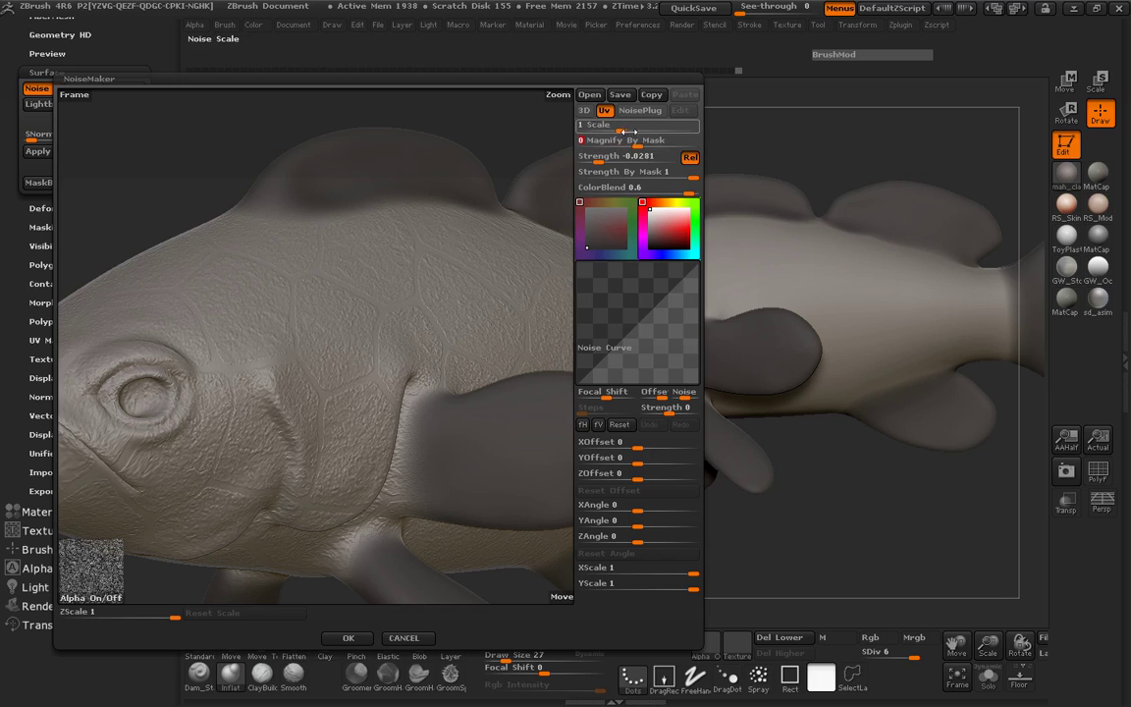
{"action": "left_click_drag", "start_coordinate": [628, 130], "coordinate": [625, 129]}
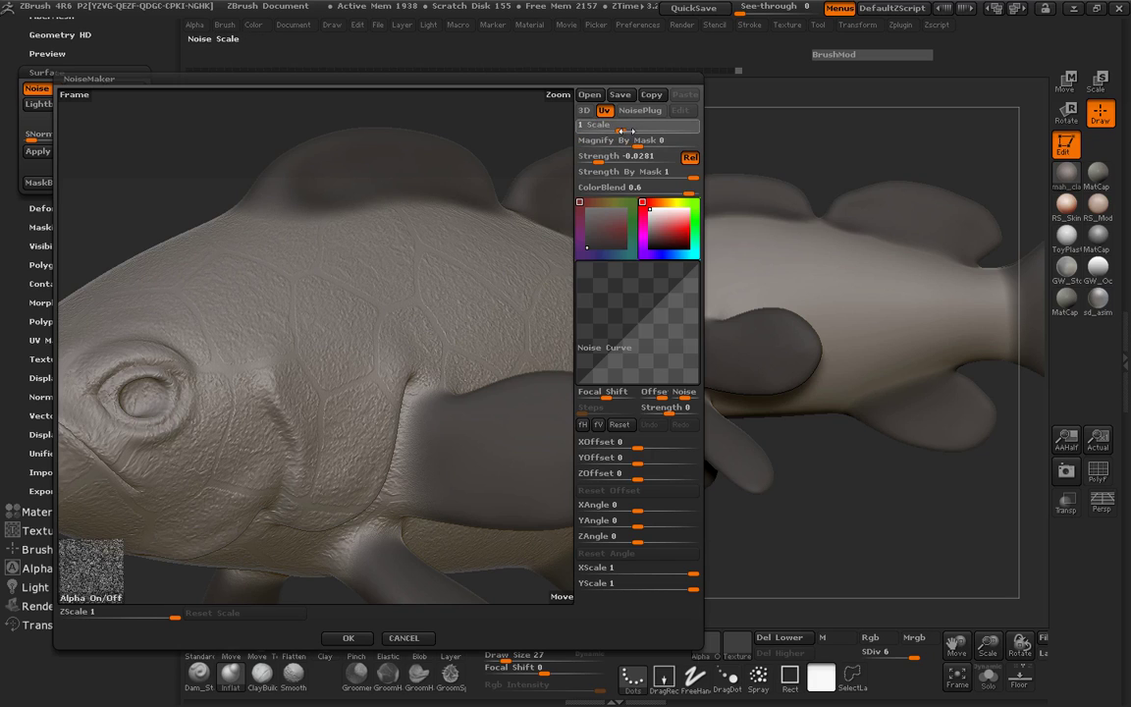
{"action": "mouse_move", "coordinate": [624, 131]}
{"action": "left_mouse_down"}
{"action": "mouse_move", "coordinate": [595, 163]}
{"action": "mouse_move", "coordinate": [619, 139]}
{"action": "left_mouse_up"}
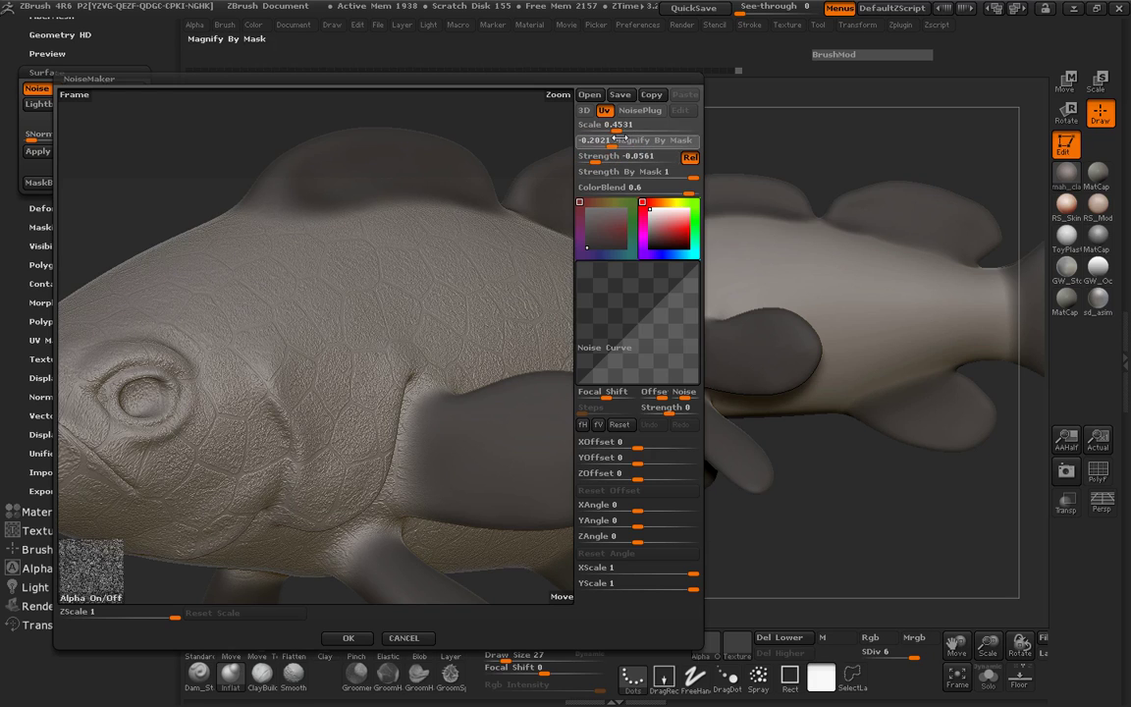
{"action": "mouse_move", "coordinate": [636, 140]}
{"action": "left_mouse_down"}
{"action": "mouse_move", "coordinate": [618, 130]}
{"action": "mouse_move", "coordinate": [628, 130]}
{"action": "left_mouse_up"}
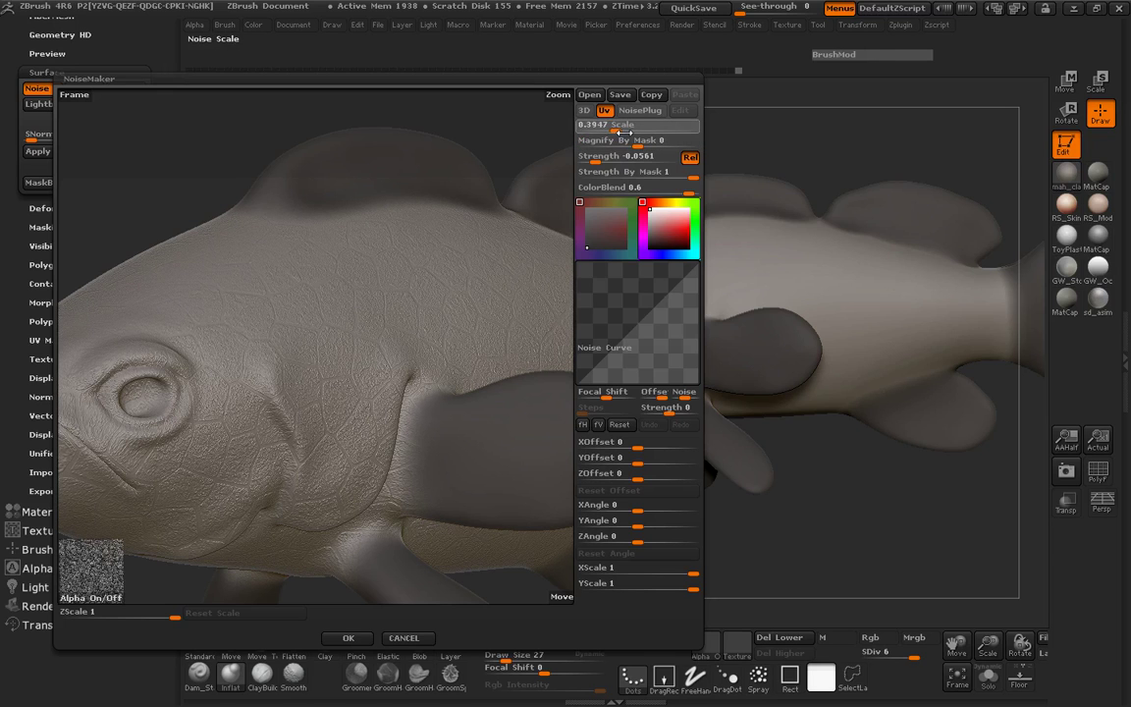
{"action": "mouse_move", "coordinate": [214, 202]}
{"action": "left_mouse_down"}
{"action": "mouse_move", "coordinate": [232, 199]}
{"action": "mouse_move", "coordinate": [207, 157]}
{"action": "mouse_move", "coordinate": [191, 184]}
{"action": "mouse_move", "coordinate": [200, 236]}
{"action": "left_mouse_up"}
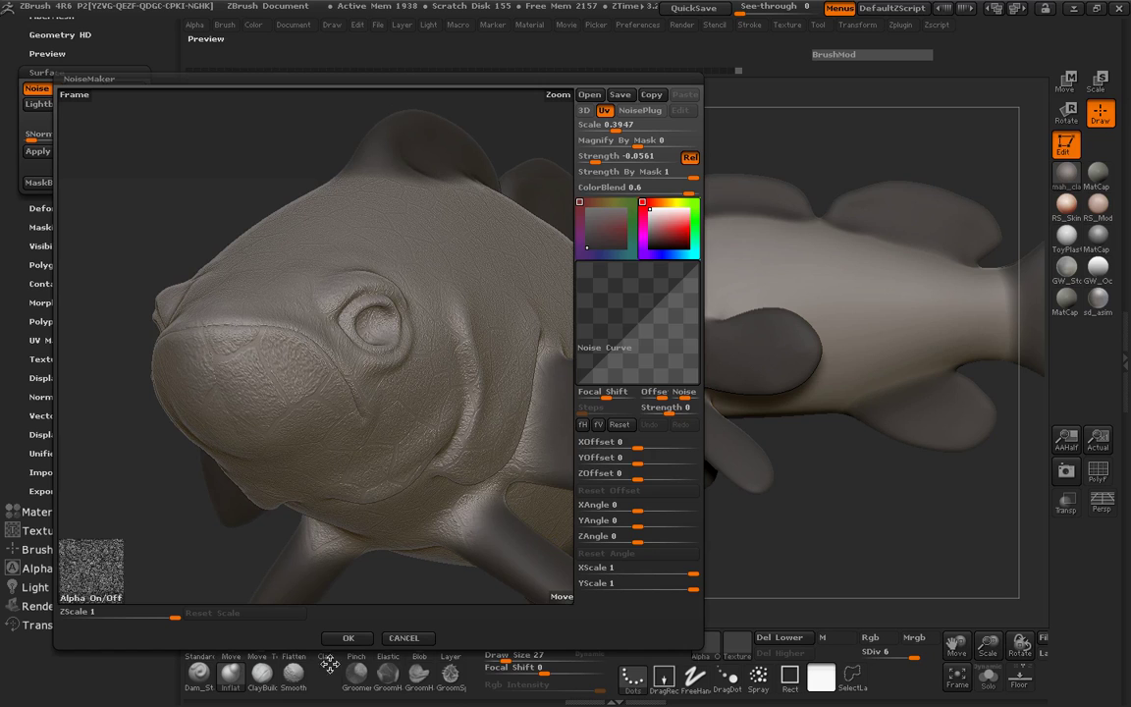
Accept the noise, bake it into the grouper body, and turn Surface Noise back on.
{"action": "left_click", "coordinate": [348, 637]}
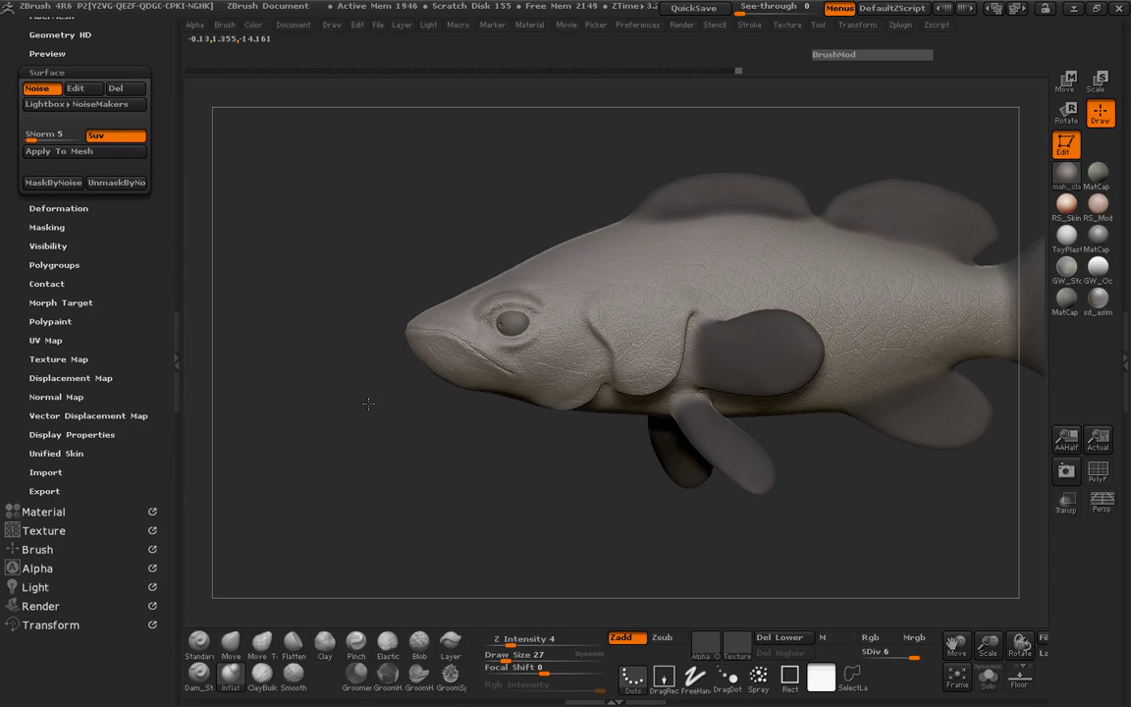
{"action": "mouse_move", "coordinate": [368, 402]}
{"action": "left_mouse_down"}
{"action": "mouse_move", "coordinate": [433, 398]}
{"action": "mouse_move", "coordinate": [350, 381]}
{"action": "left_mouse_up"}
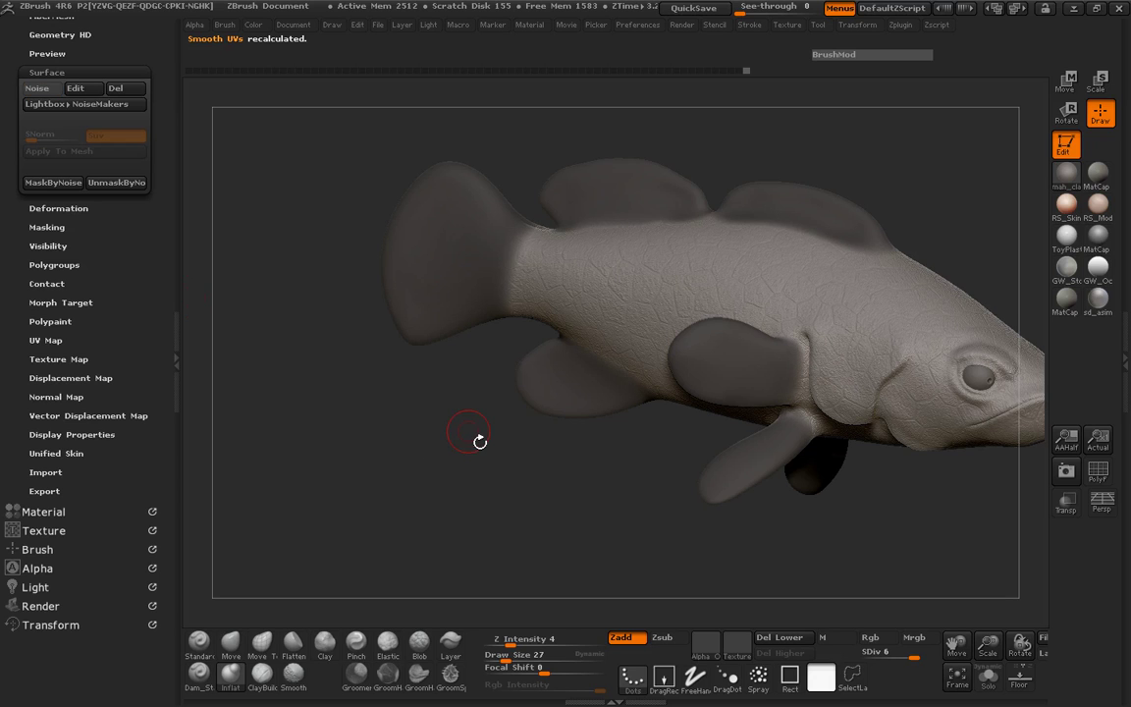
{"action": "mouse_move", "coordinate": [478, 441]}
{"action": "left_mouse_down"}
{"action": "mouse_move", "coordinate": [366, 371]}
{"action": "mouse_move", "coordinate": [355, 438]}
{"action": "mouse_move", "coordinate": [504, 467]}
{"action": "mouse_move", "coordinate": [429, 467]}
{"action": "mouse_move", "coordinate": [419, 490]}
{"action": "left_mouse_up"}
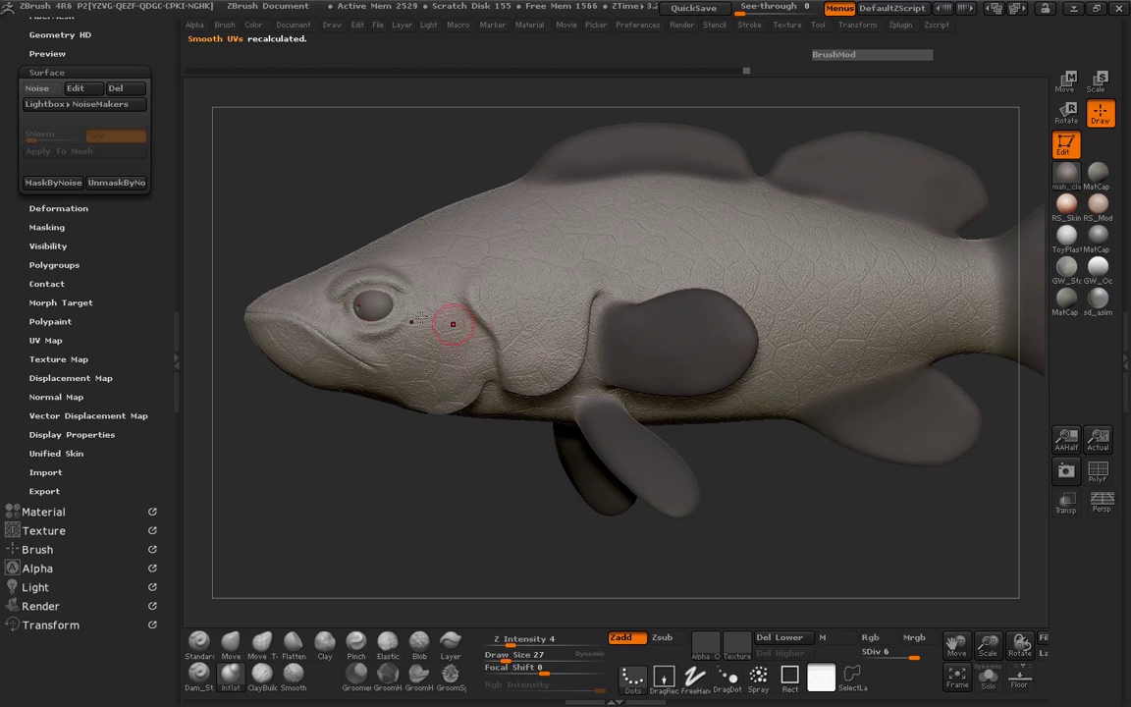
{"action": "left_click", "coordinate": [39, 87]}
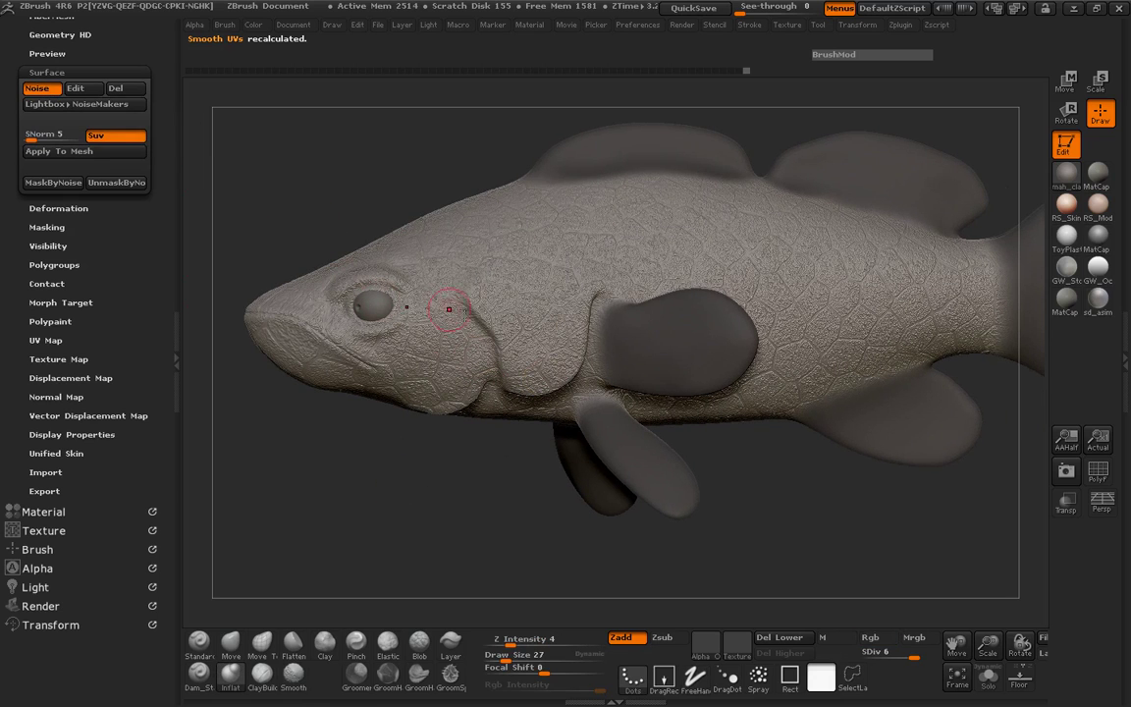
Replace the noise alpha in NoiseMaker with the imported snake-skin image.
{"action": "left_click", "coordinate": [77, 88]}
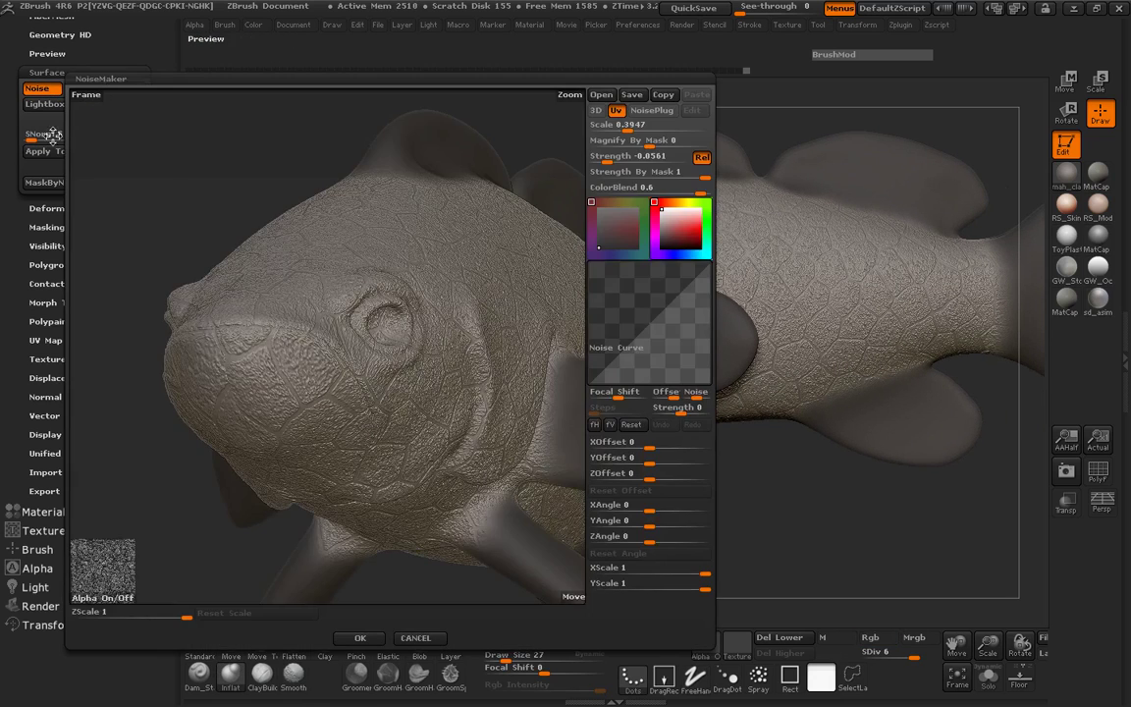
{"action": "left_click", "coordinate": [127, 607]}
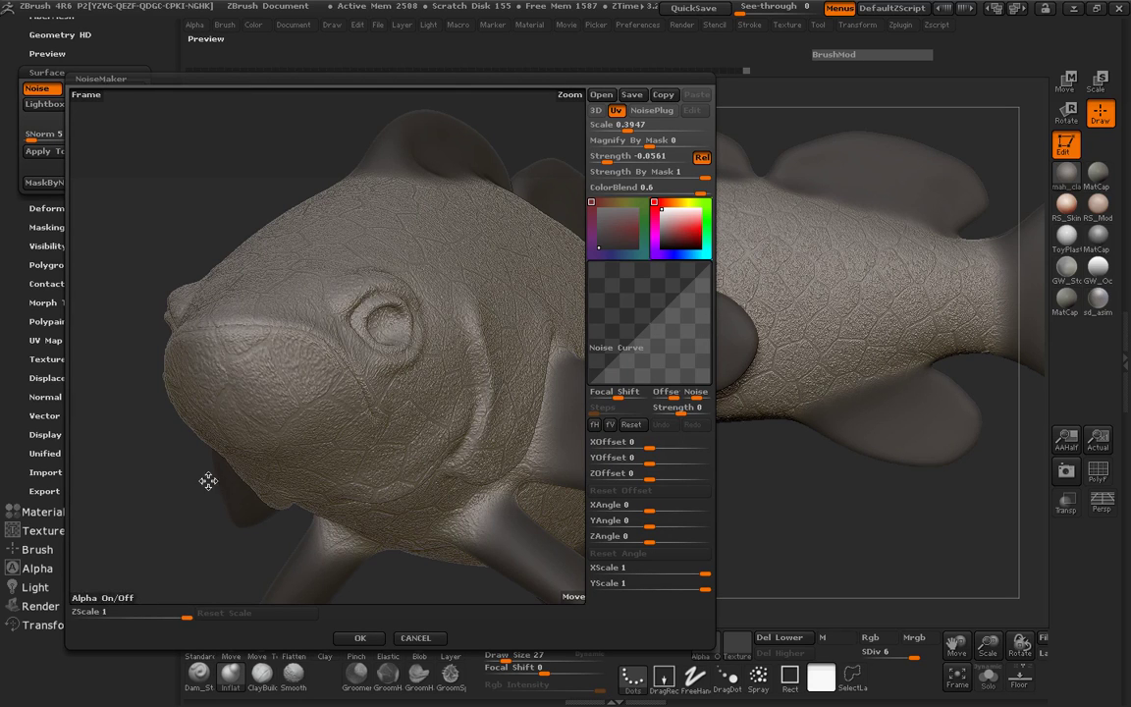
{"action": "left_click", "coordinate": [100, 551]}
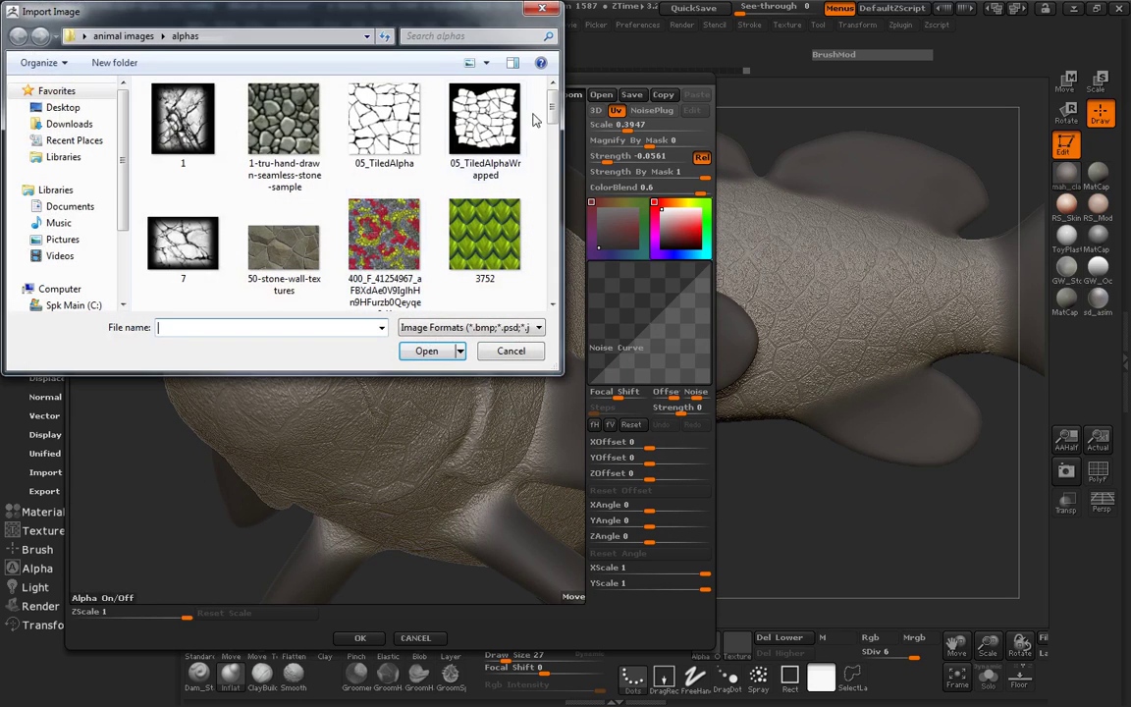
{"action": "left_click_drag", "start_coordinate": [552, 108], "coordinate": [537, 271]}
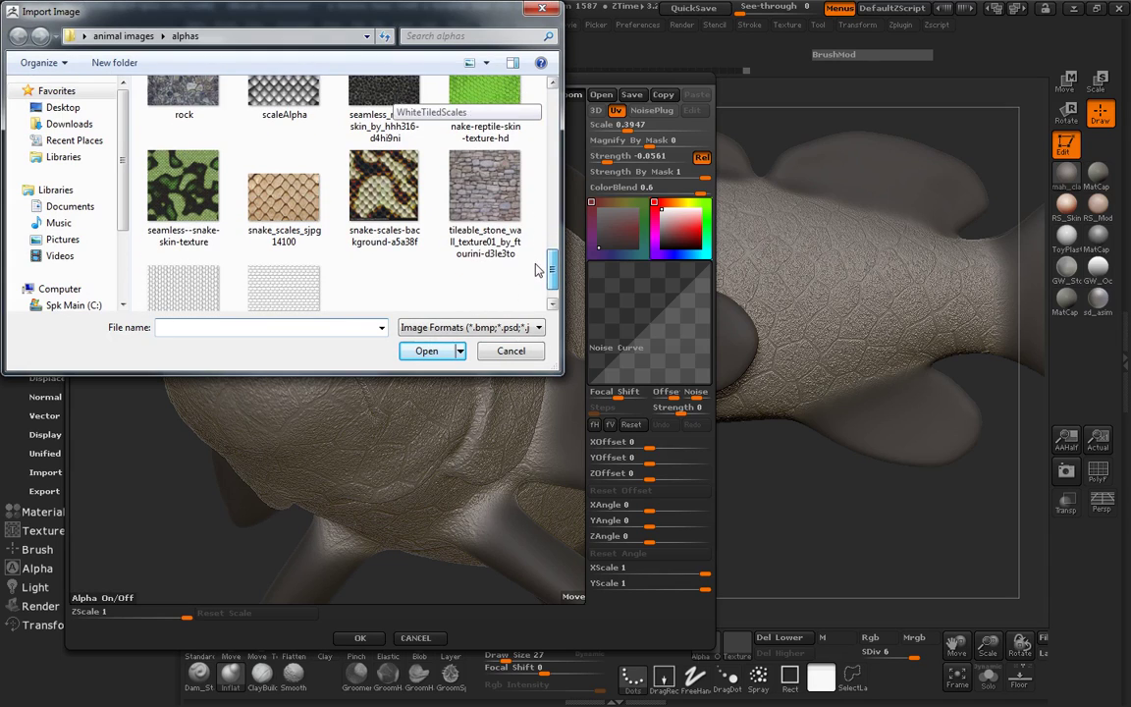
{"action": "double_click", "coordinate": [181, 203]}
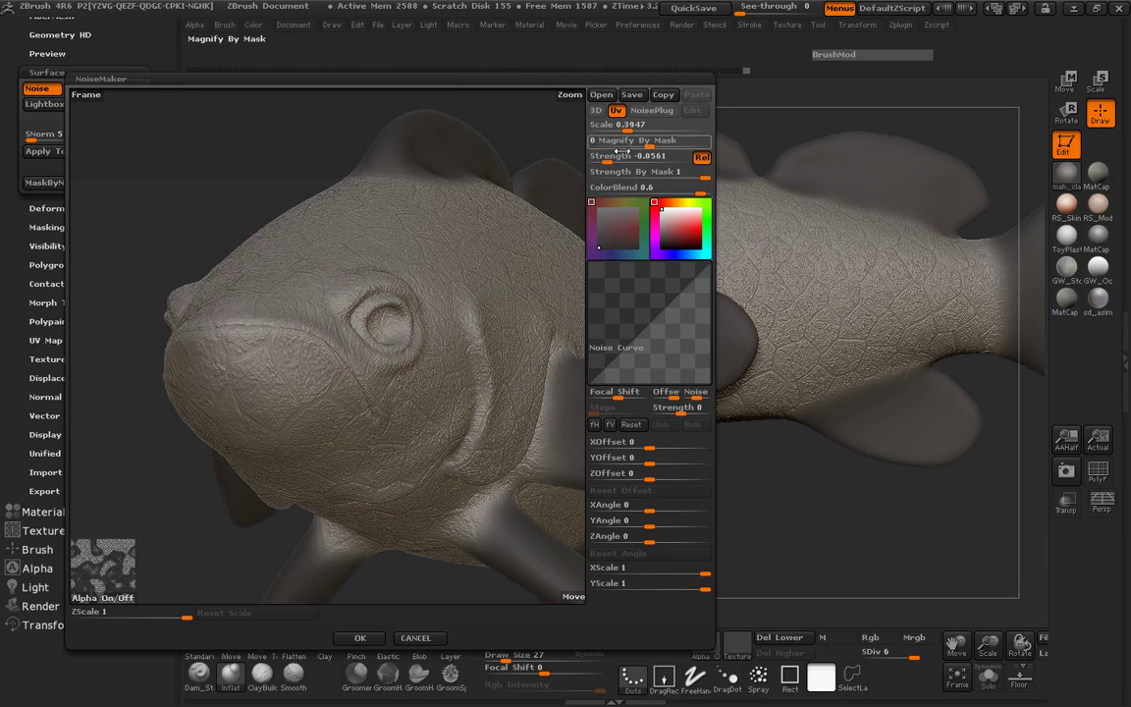
Set noise Scale to 0.1602 and Strength to 0.3236, checking the preview.
{"action": "mouse_move", "coordinate": [606, 162]}
{"action": "left_mouse_down"}
{"action": "mouse_move", "coordinate": [633, 130]}
{"action": "mouse_move", "coordinate": [622, 128]}
{"action": "left_mouse_up"}
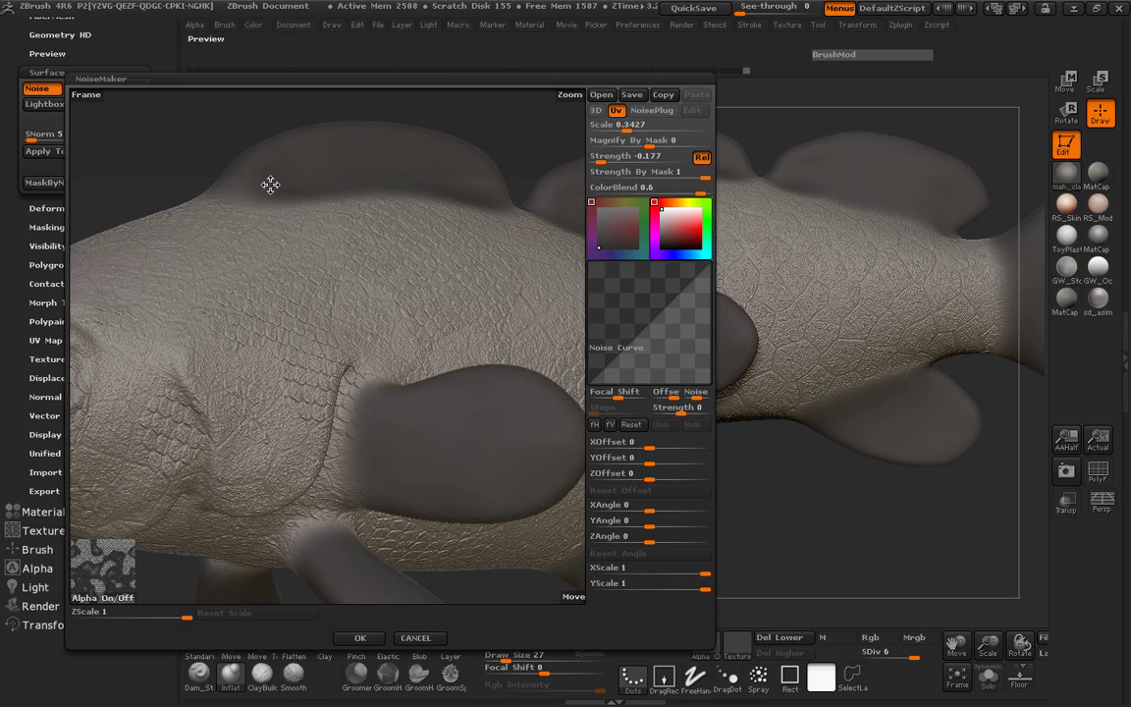
{"action": "left_click_drag", "start_coordinate": [134, 194], "coordinate": [209, 195]}
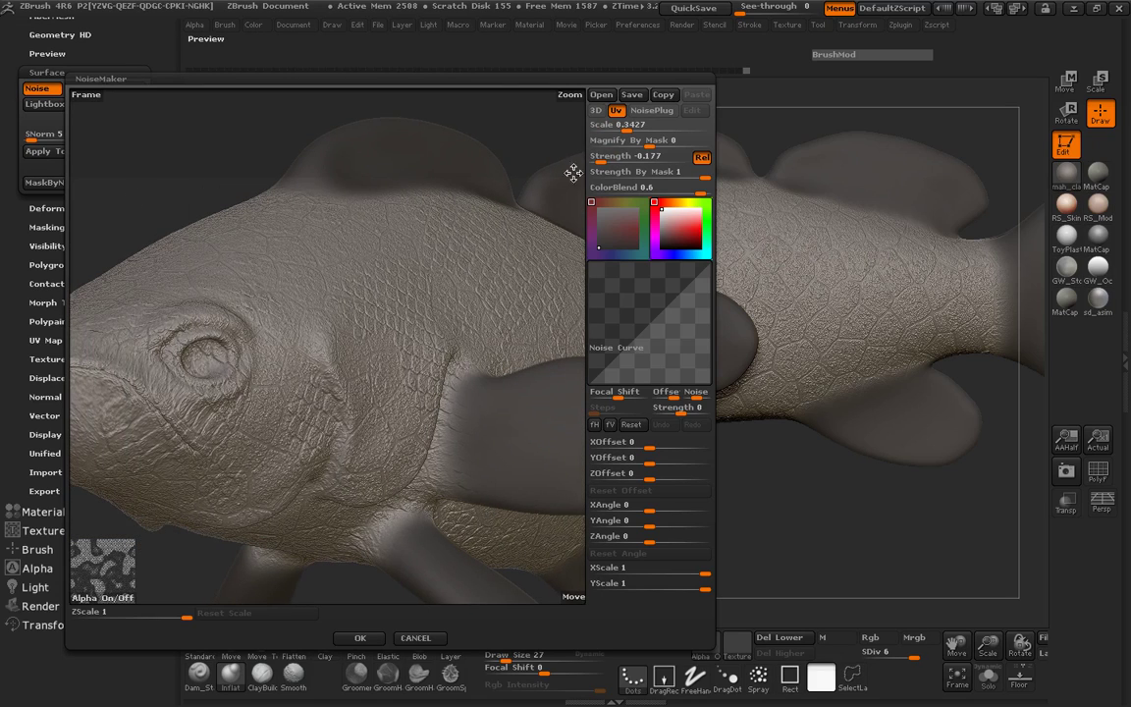
{"action": "left_click_drag", "start_coordinate": [636, 131], "coordinate": [639, 165]}
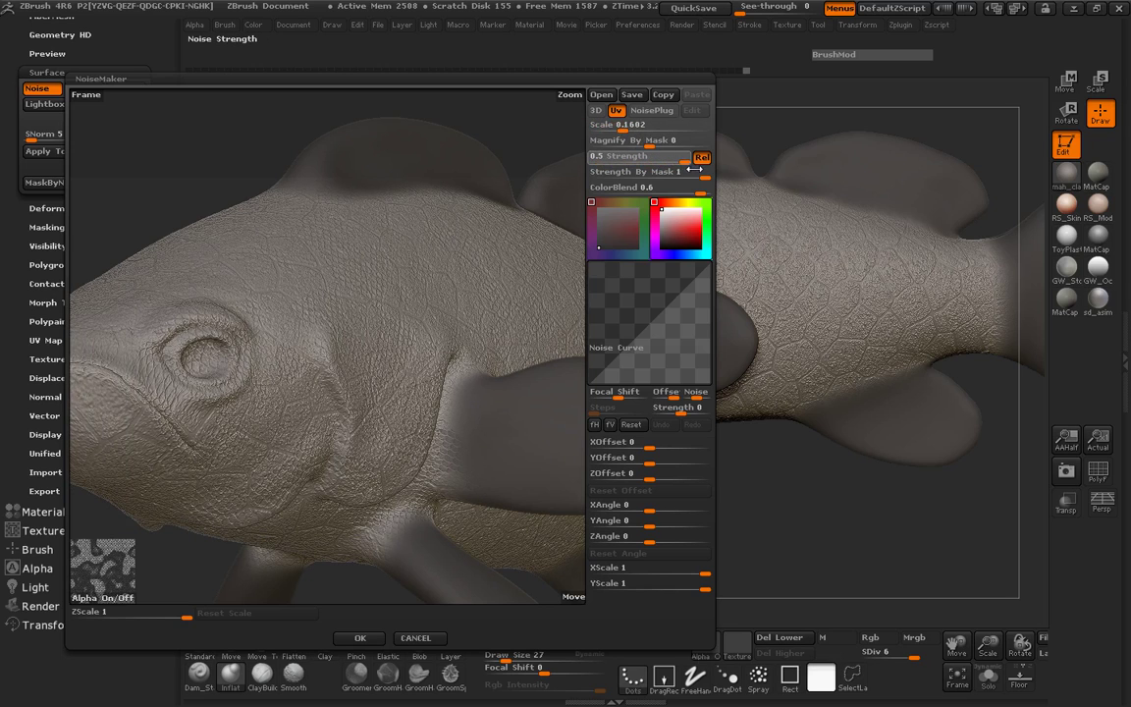
{"action": "left_click_drag", "start_coordinate": [691, 169], "coordinate": [691, 169]}
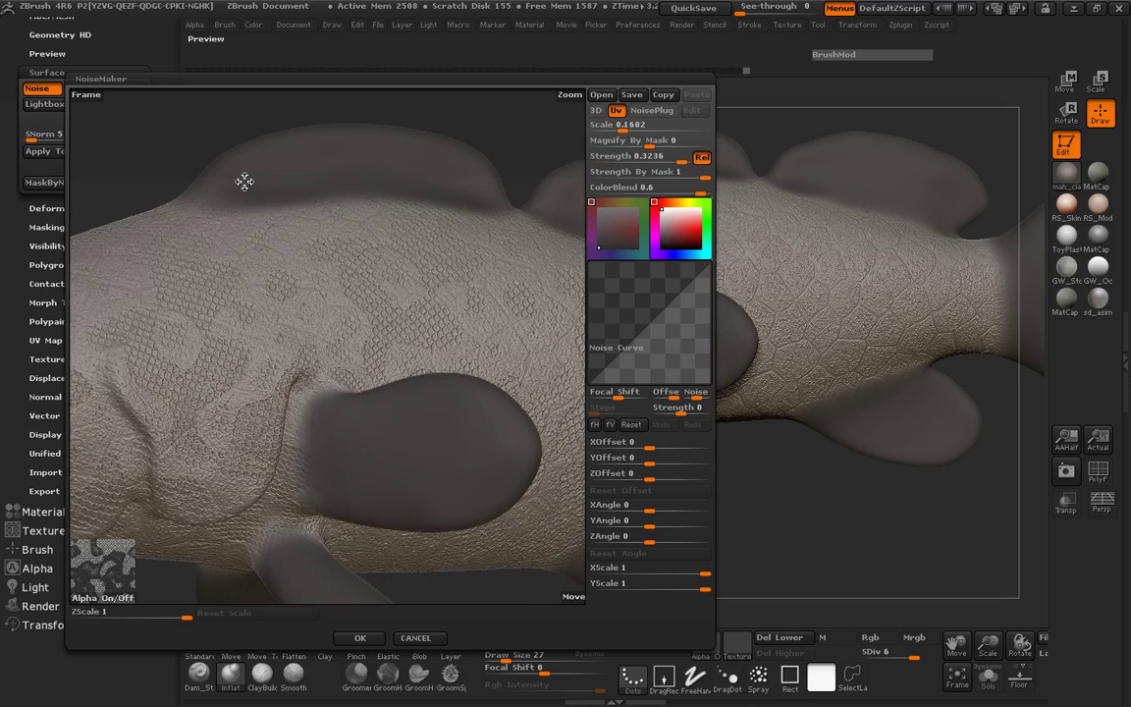
{"action": "left_click_drag", "start_coordinate": [246, 181], "coordinate": [248, 238]}
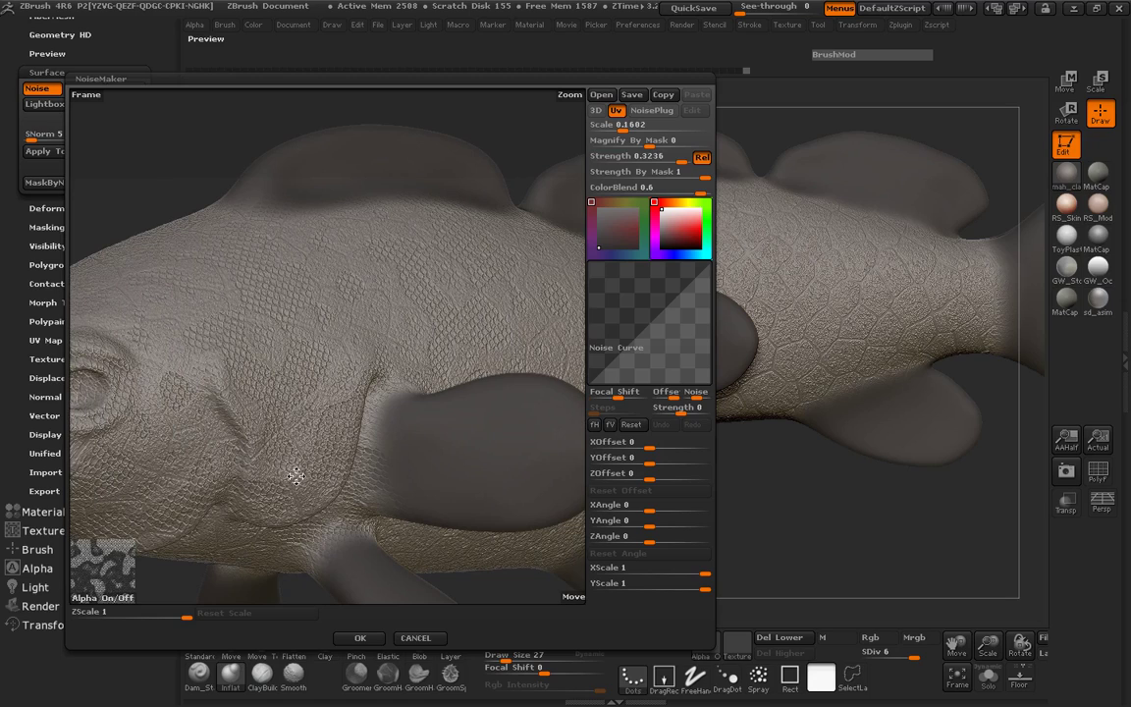
Accept the snake-skin noise and reopen the NoiseMaker editor.
{"action": "left_click", "coordinate": [360, 637]}
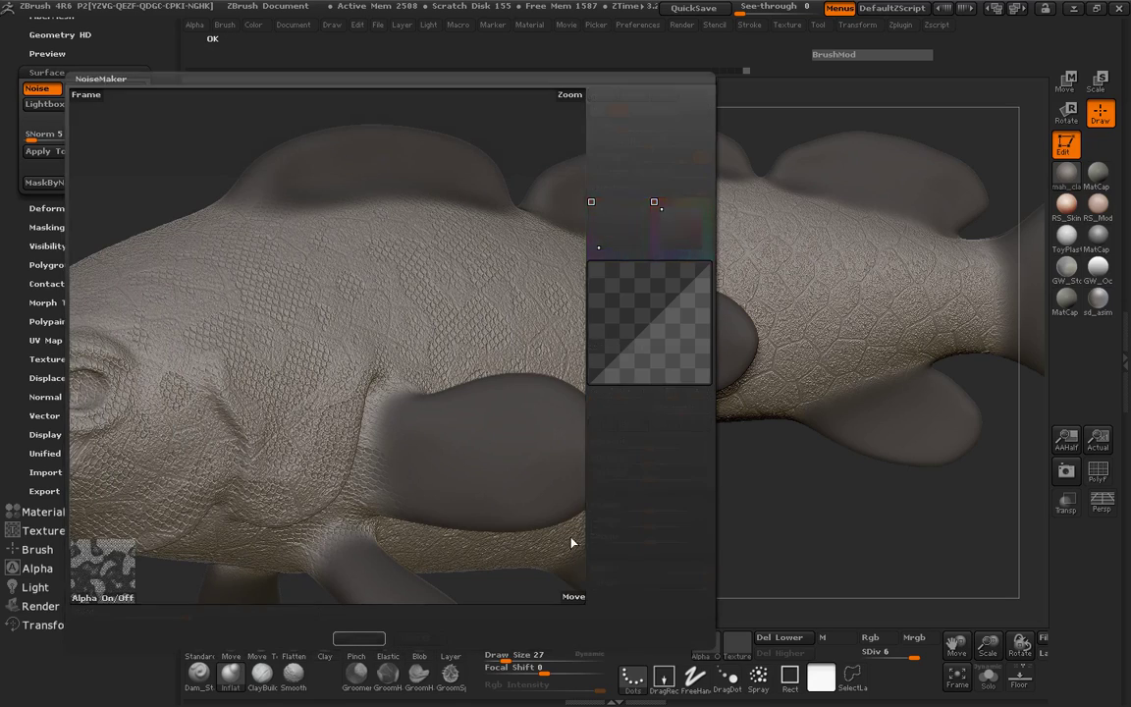
{"action": "mouse_move", "coordinate": [770, 511]}
{"action": "left_mouse_down"}
{"action": "mouse_move", "coordinate": [965, 478]}
{"action": "mouse_move", "coordinate": [774, 483]}
{"action": "mouse_move", "coordinate": [764, 497]}
{"action": "left_mouse_up"}
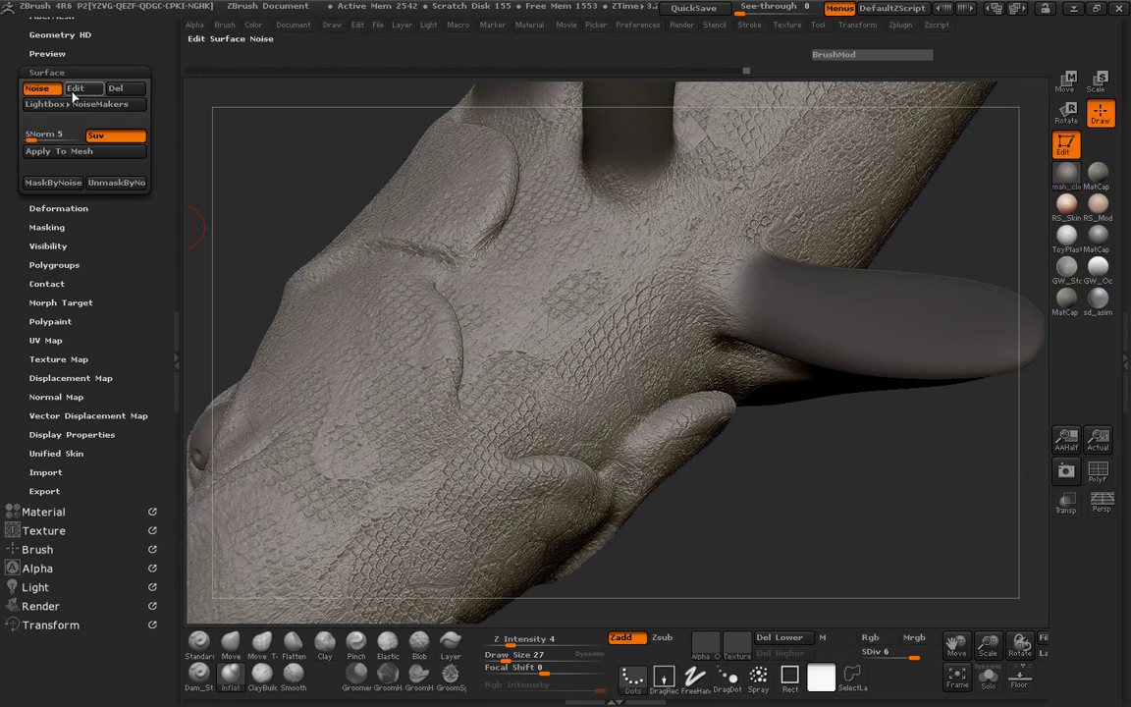
{"action": "left_click", "coordinate": [74, 92]}
Lower noise Scale to 0.1359, accept it, and inspect the head, eye and fins.
{"action": "left_click_drag", "start_coordinate": [157, 145], "coordinate": [443, 183]}
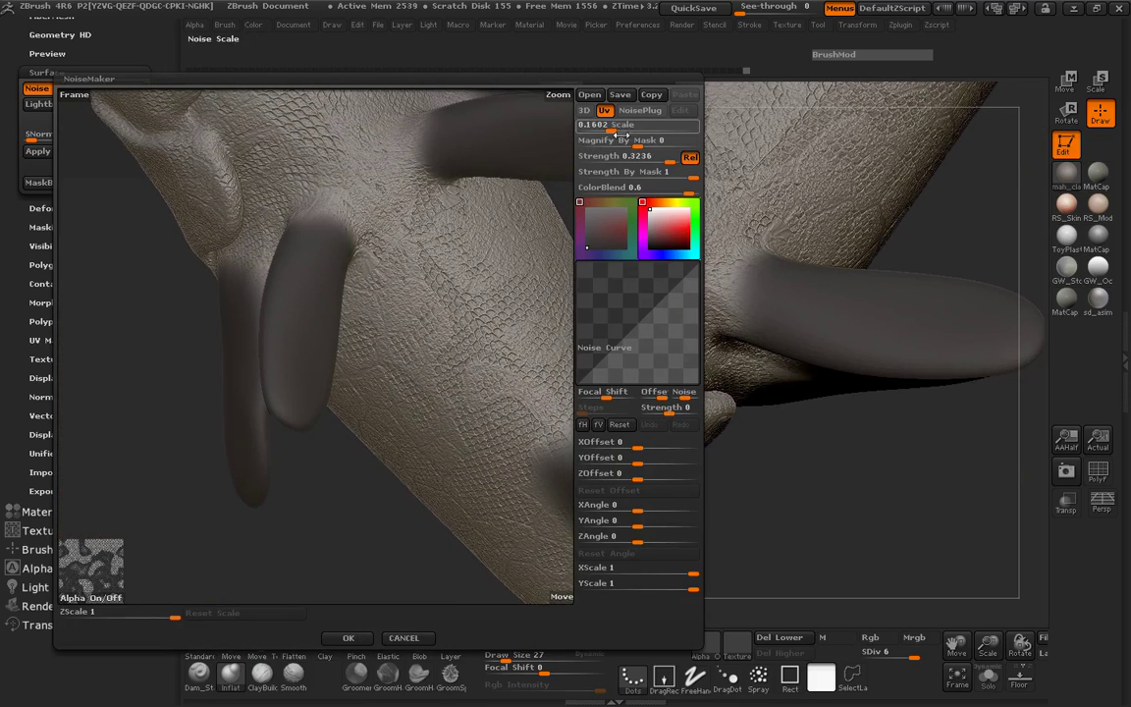
{"action": "left_click_drag", "start_coordinate": [611, 126], "coordinate": [622, 127]}
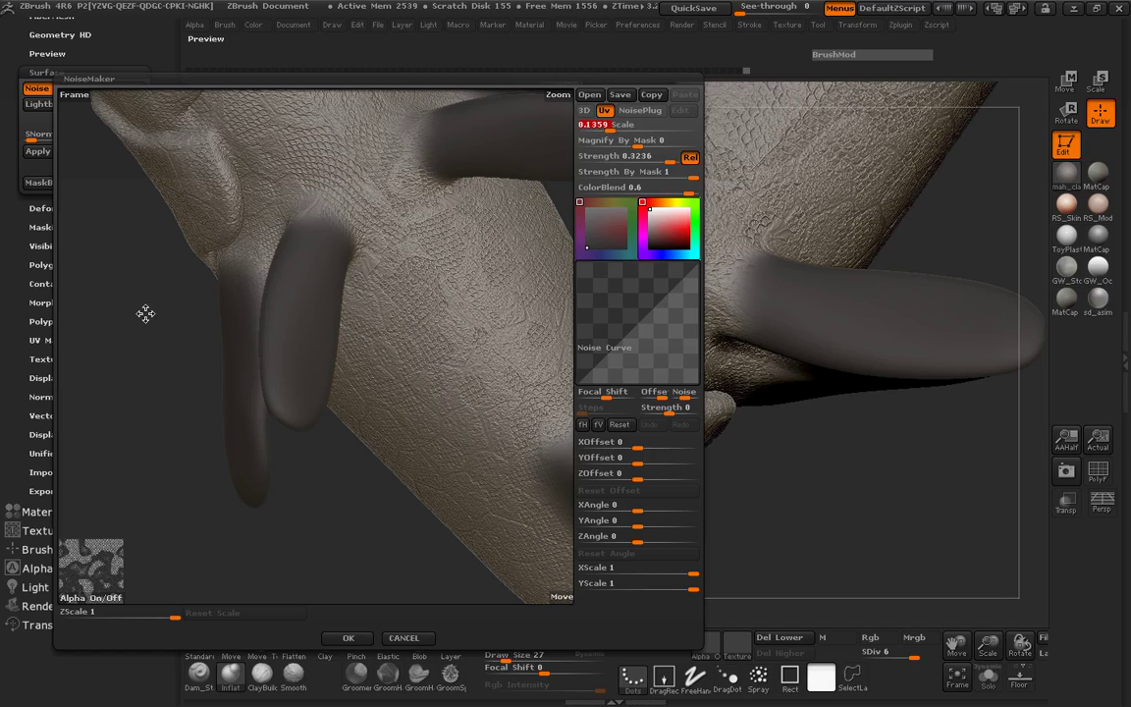
{"action": "mouse_move", "coordinate": [138, 313]}
{"action": "left_mouse_down"}
{"action": "mouse_move", "coordinate": [131, 390]}
{"action": "mouse_move", "coordinate": [128, 352]}
{"action": "left_mouse_up"}
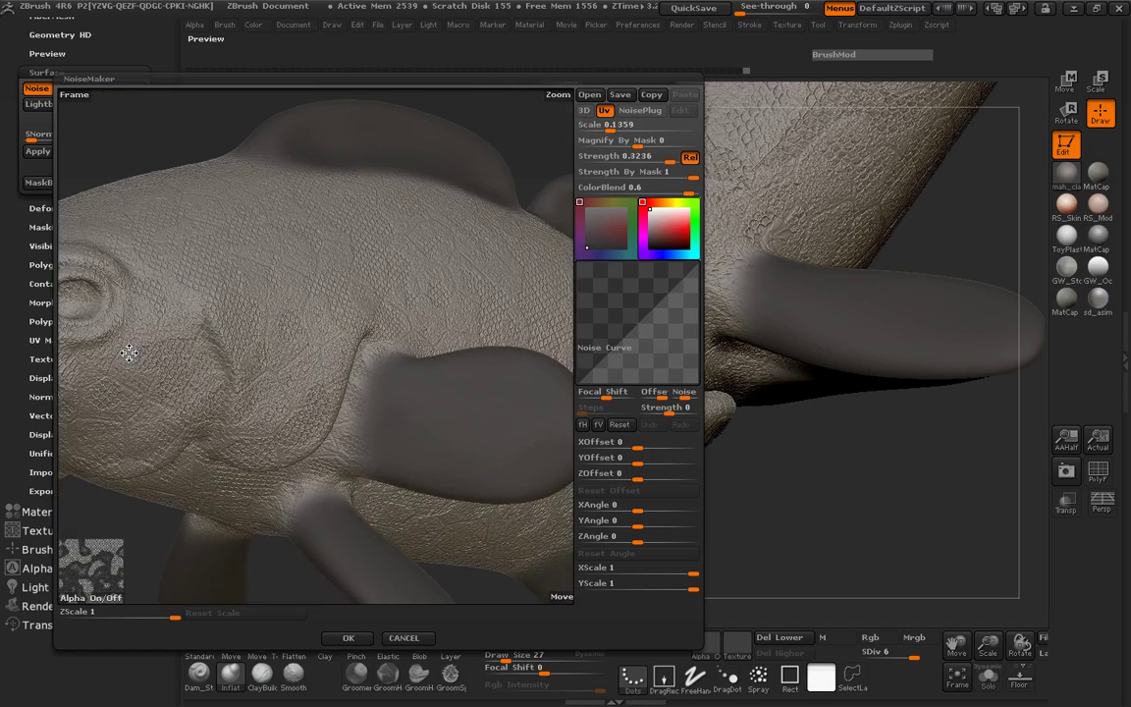
{"action": "left_click", "coordinate": [347, 638]}
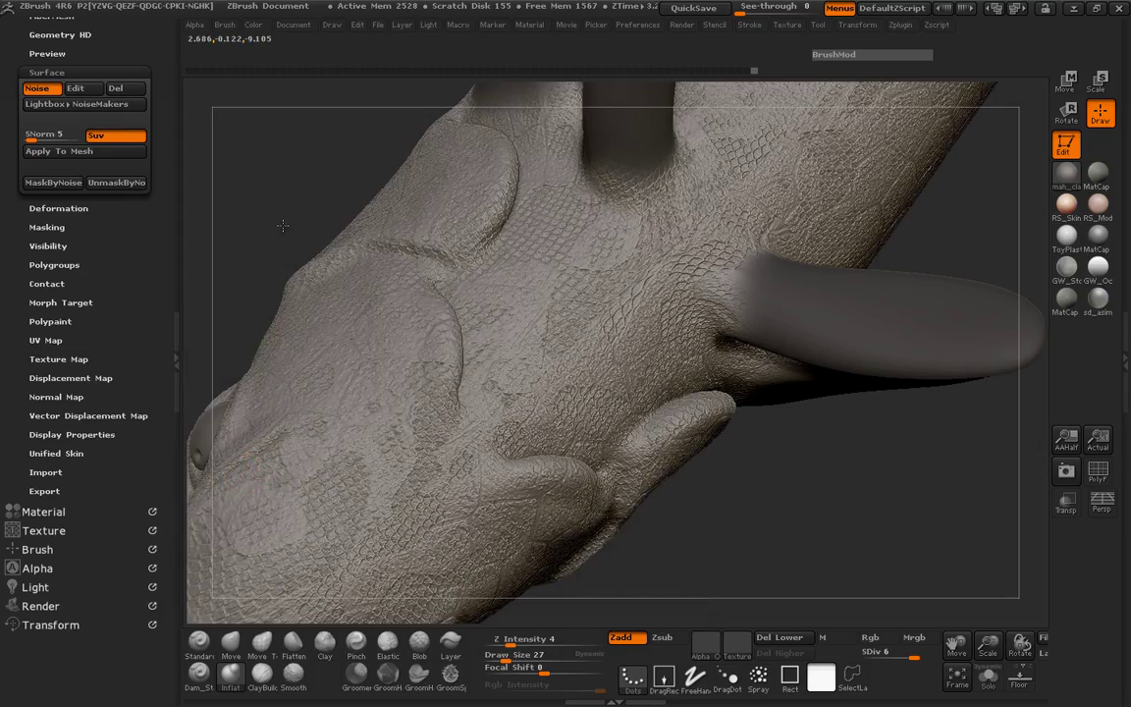
{"action": "left_click_drag", "start_coordinate": [283, 226], "coordinate": [285, 339]}
{"action": "mouse_move", "coordinate": [252, 419]}
{"action": "left_mouse_down"}
{"action": "mouse_move", "coordinate": [295, 384]}
{"action": "mouse_move", "coordinate": [192, 324]}
{"action": "left_mouse_up"}
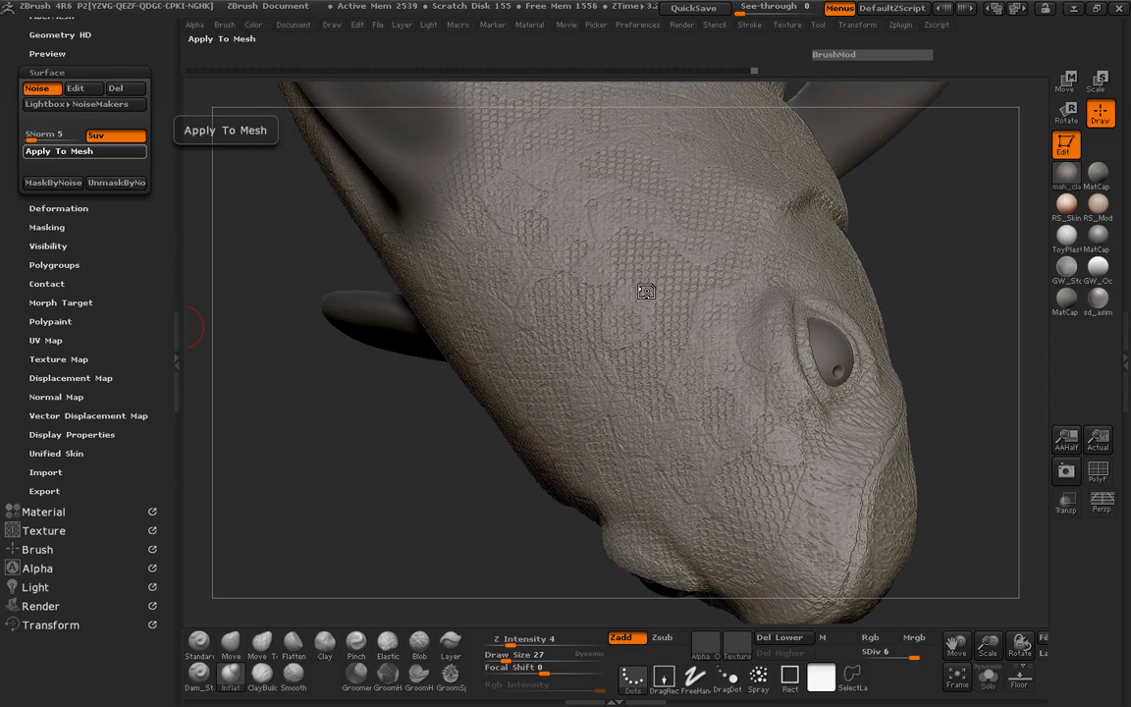
Bake the snake-scale noise into the mesh, return to a side view, and collapse the left tray.
{"action": "key", "text": "ctrl+d"}
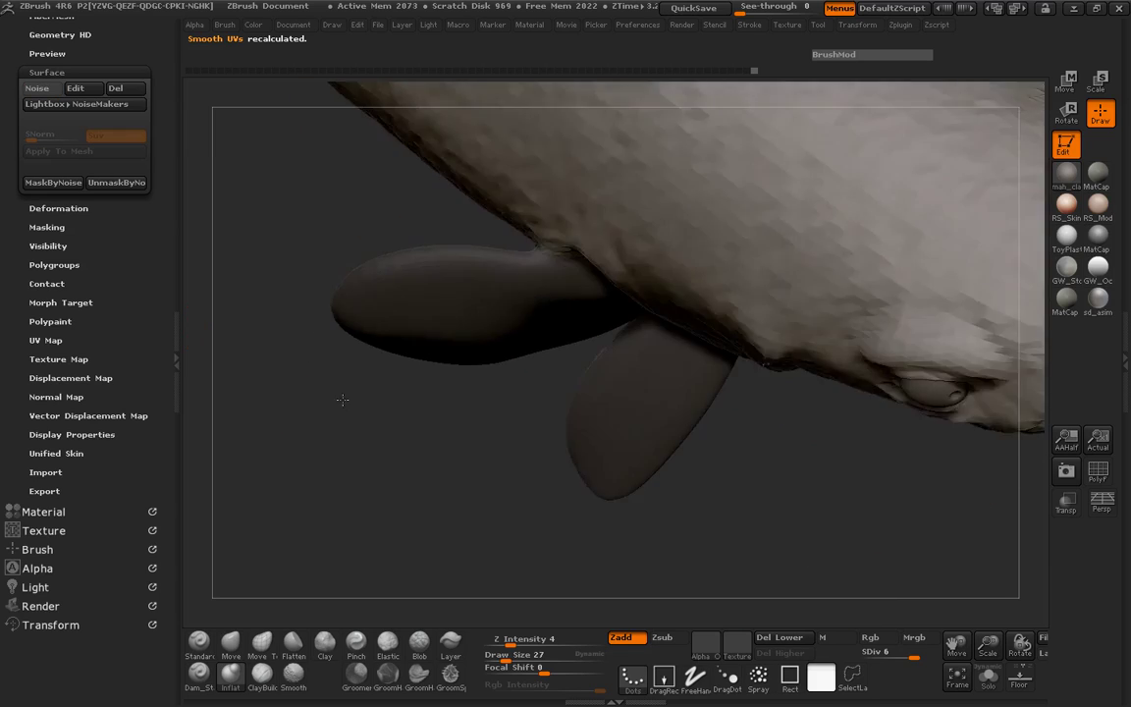
{"action": "mouse_move", "coordinate": [341, 398]}
{"action": "left_mouse_down"}
{"action": "mouse_move", "coordinate": [361, 335]}
{"action": "mouse_move", "coordinate": [392, 494]}
{"action": "mouse_move", "coordinate": [391, 472]}
{"action": "mouse_move", "coordinate": [525, 406]}
{"action": "mouse_move", "coordinate": [432, 404]}
{"action": "mouse_move", "coordinate": [528, 528]}
{"action": "mouse_move", "coordinate": [909, 538]}
{"action": "mouse_move", "coordinate": [373, 551]}
{"action": "mouse_move", "coordinate": [373, 573]}
{"action": "mouse_move", "coordinate": [606, 502]}
{"action": "mouse_move", "coordinate": [594, 515]}
{"action": "mouse_move", "coordinate": [450, 535]}
{"action": "mouse_move", "coordinate": [353, 543]}
{"action": "mouse_move", "coordinate": [375, 514]}
{"action": "mouse_move", "coordinate": [334, 535]}
{"action": "mouse_move", "coordinate": [282, 538]}
{"action": "mouse_move", "coordinate": [265, 441]}
{"action": "mouse_move", "coordinate": [280, 361]}
{"action": "mouse_move", "coordinate": [310, 470]}
{"action": "mouse_move", "coordinate": [413, 447]}
{"action": "mouse_move", "coordinate": [502, 446]}
{"action": "mouse_move", "coordinate": [386, 443]}
{"action": "mouse_move", "coordinate": [470, 490]}
{"action": "mouse_move", "coordinate": [557, 225]}
{"action": "left_mouse_up"}
{"action": "left_click_drag", "start_coordinate": [433, 185], "coordinate": [231, 293]}
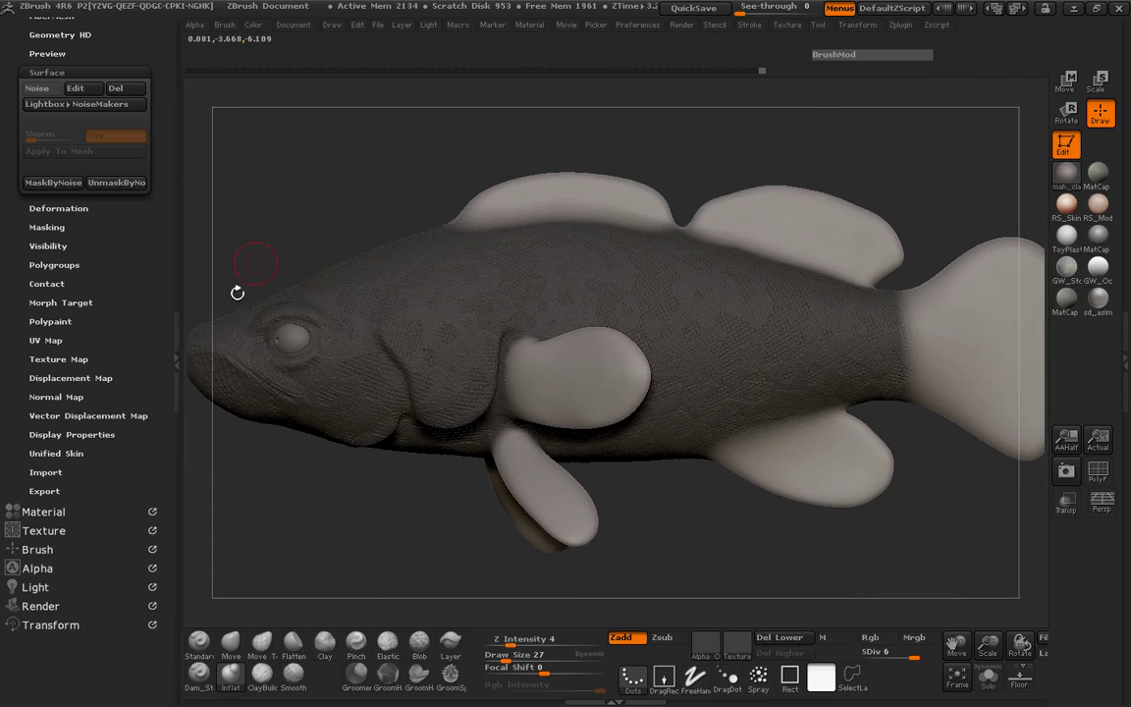
{"action": "left_click", "coordinate": [175, 328]}
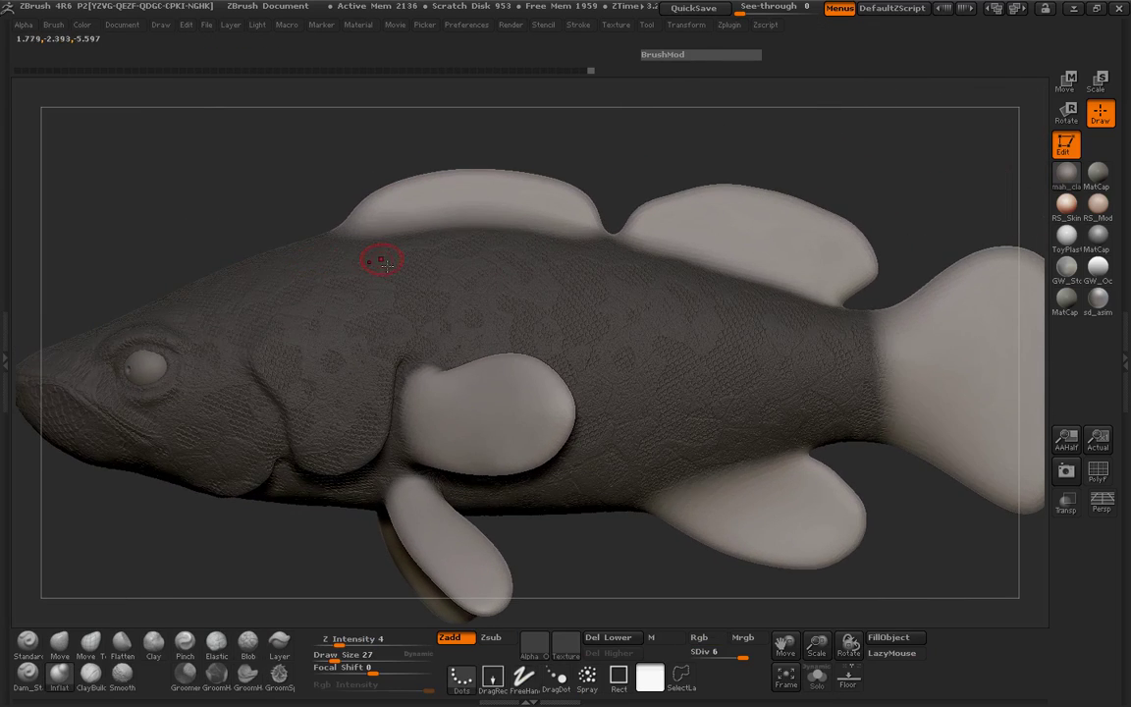
Select the Rake brush with Draw Size 97 and Focal Shift 26.
{"action": "left_click", "coordinate": [29, 673]}
{"action": "left_click", "coordinate": [33, 676]}
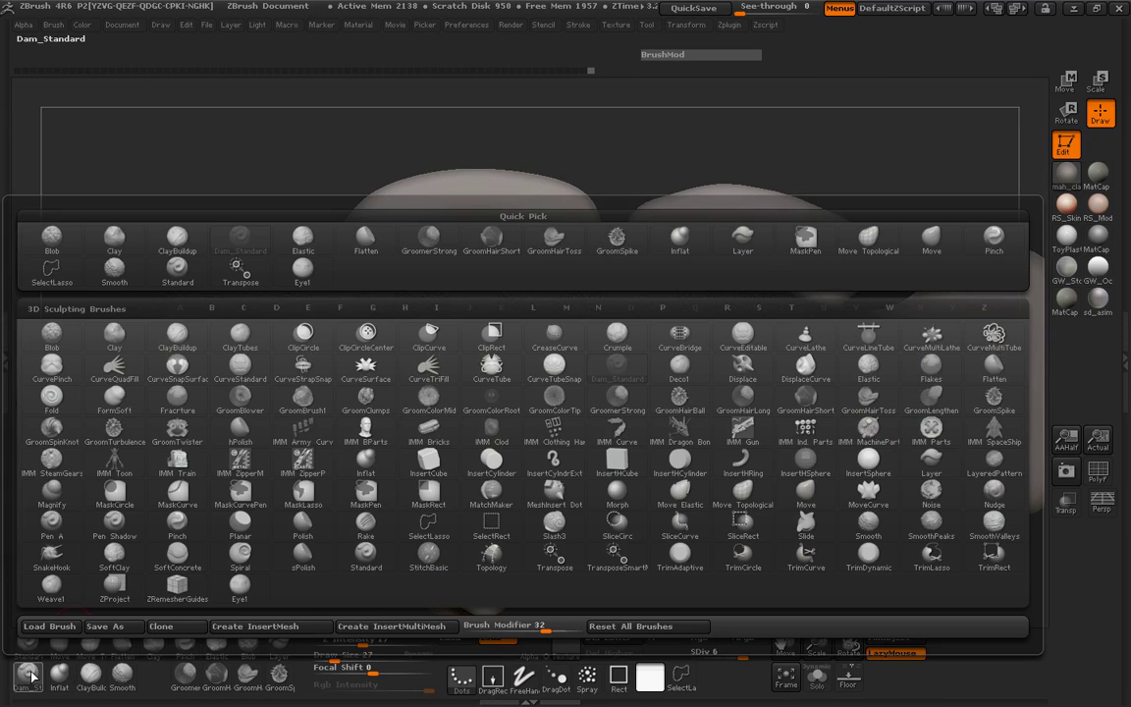
{"action": "left_click", "coordinate": [365, 531]}
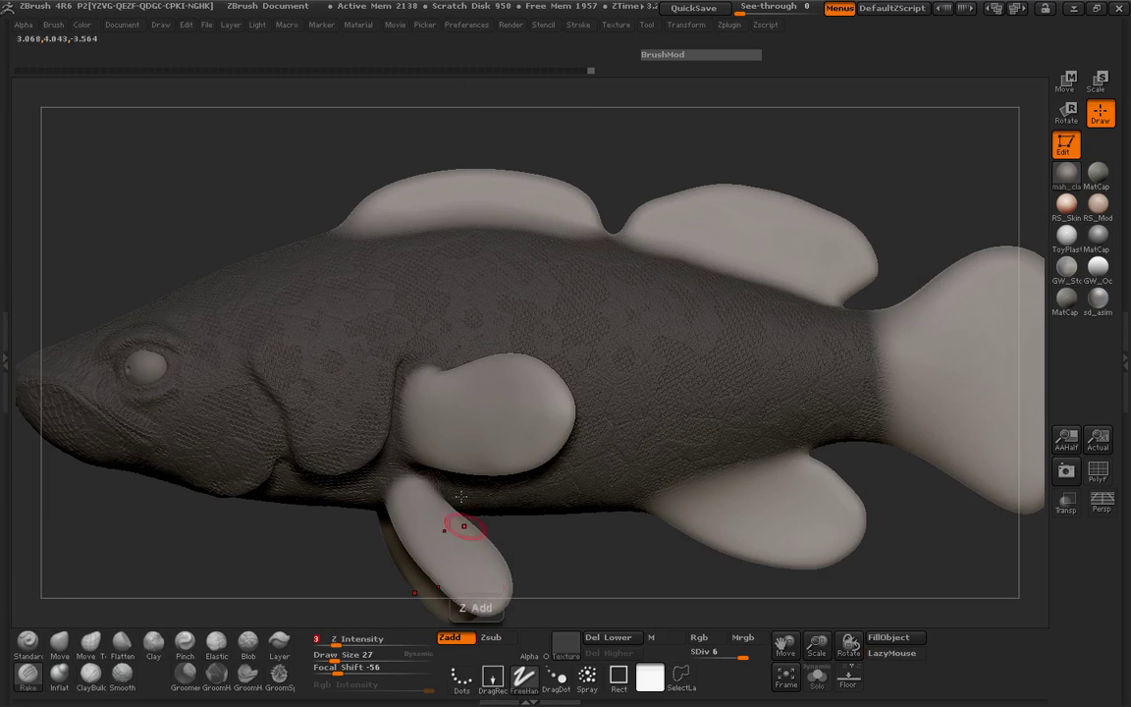
{"action": "key", "text": "space"}
{"action": "left_click_drag", "start_coordinate": [461, 238], "coordinate": [470, 238]}
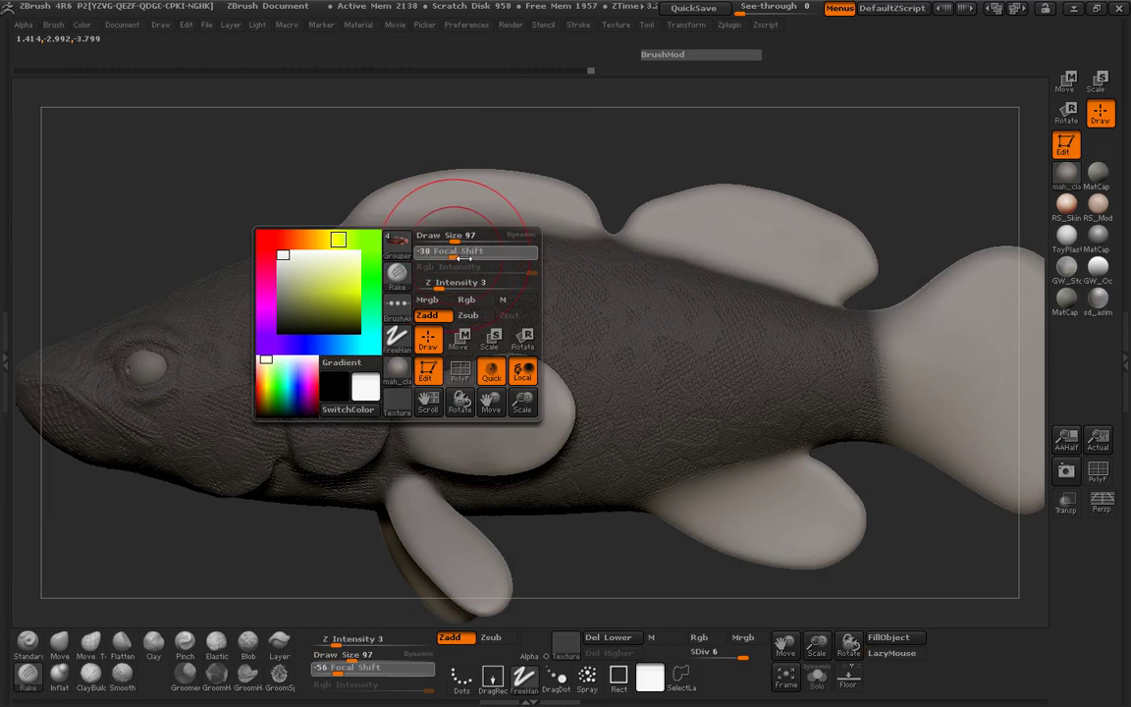
Rotate the fish and zoom in close on the front dorsal fin.
{"action": "mouse_move", "coordinate": [375, 217]}
{"action": "left_mouse_down"}
{"action": "mouse_move", "coordinate": [340, 224]}
{"action": "mouse_move", "coordinate": [721, 223]}
{"action": "mouse_move", "coordinate": [303, 233]}
{"action": "mouse_move", "coordinate": [383, 196]}
{"action": "mouse_move", "coordinate": [373, 265]}
{"action": "mouse_move", "coordinate": [466, 164]}
{"action": "mouse_move", "coordinate": [496, 263]}
{"action": "mouse_move", "coordinate": [538, 211]}
{"action": "left_mouse_up"}
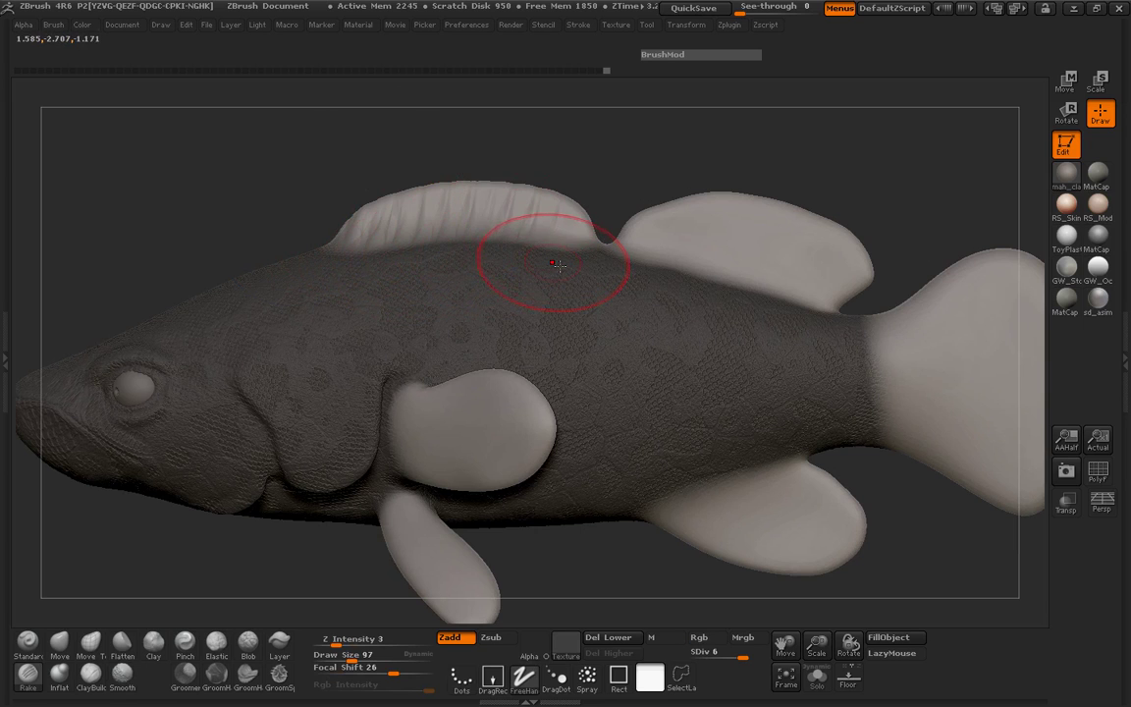
{"action": "left_click_drag", "start_coordinate": [604, 167], "coordinate": [421, 193]}
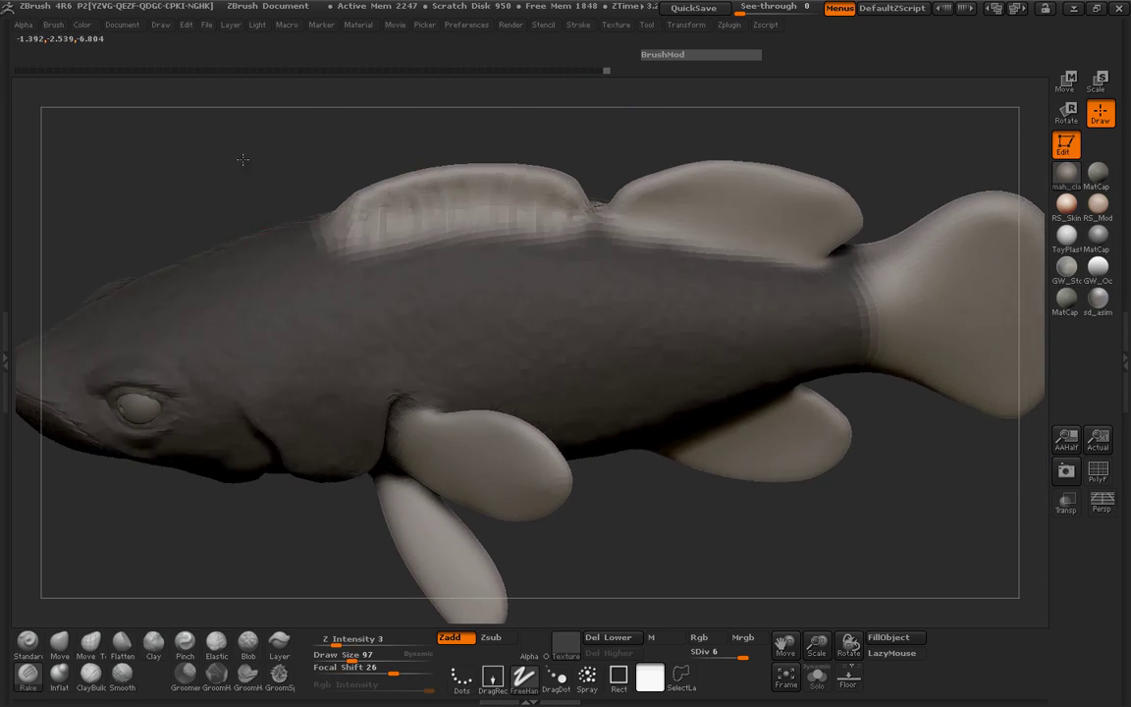
{"action": "mouse_move", "coordinate": [331, 172]}
{"action": "left_mouse_down"}
{"action": "mouse_move", "coordinate": [341, 283]}
{"action": "mouse_move", "coordinate": [325, 215]}
{"action": "left_mouse_up"}
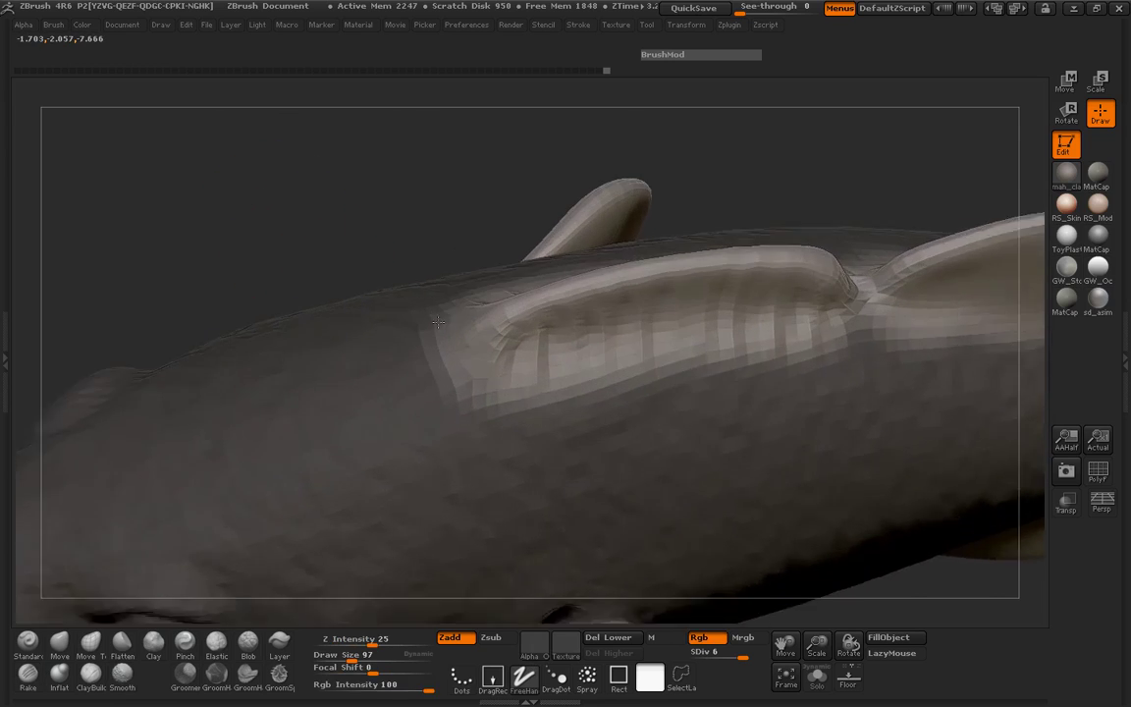
Switch to the Inflat brush at Draw Size 37.
{"action": "left_click", "coordinate": [59, 674]}
{"action": "right_click", "coordinate": [505, 294]}
{"action": "left_click_drag", "start_coordinate": [491, 295], "coordinate": [465, 296]}
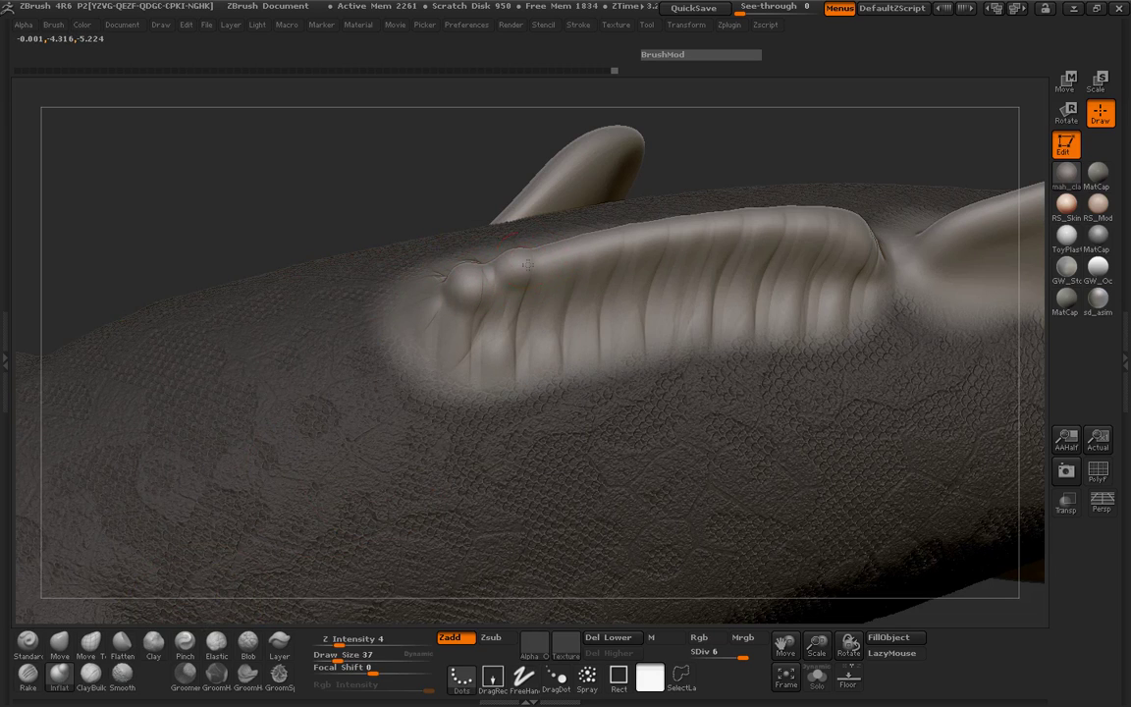
Inflate rounded bumps along the dorsal fin ridge, checking the silhouette from several angles.
{"action": "left_click_drag", "start_coordinate": [556, 245], "coordinate": [610, 235]}
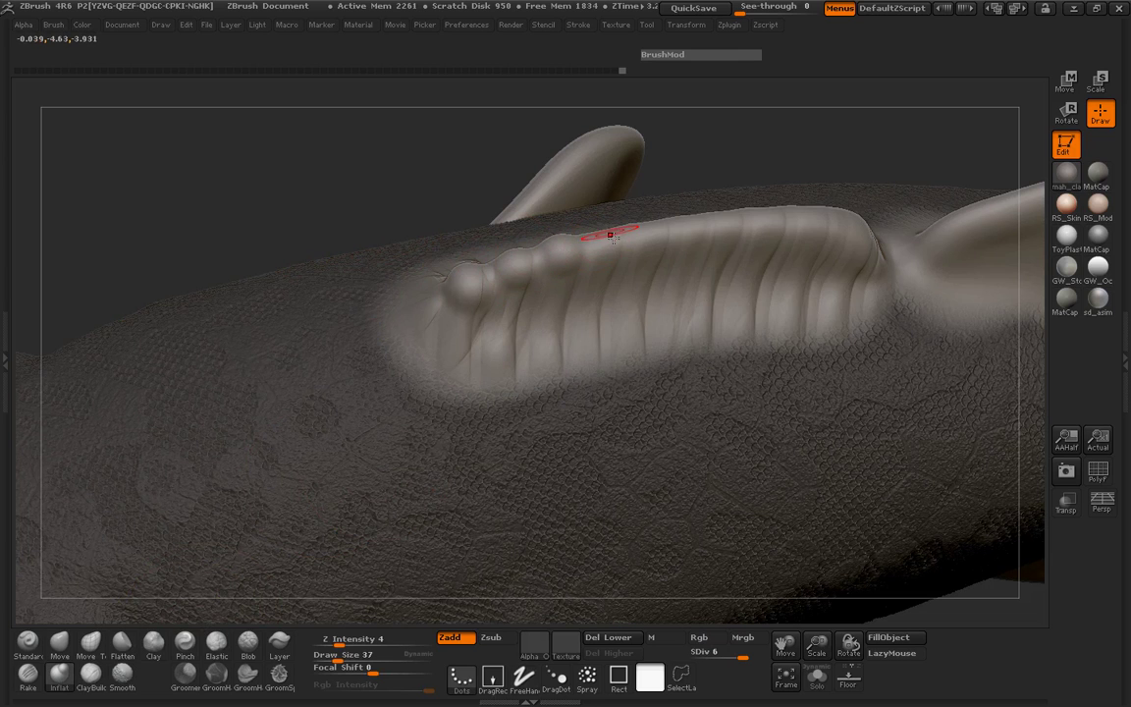
{"action": "left_click_drag", "start_coordinate": [638, 177], "coordinate": [541, 253]}
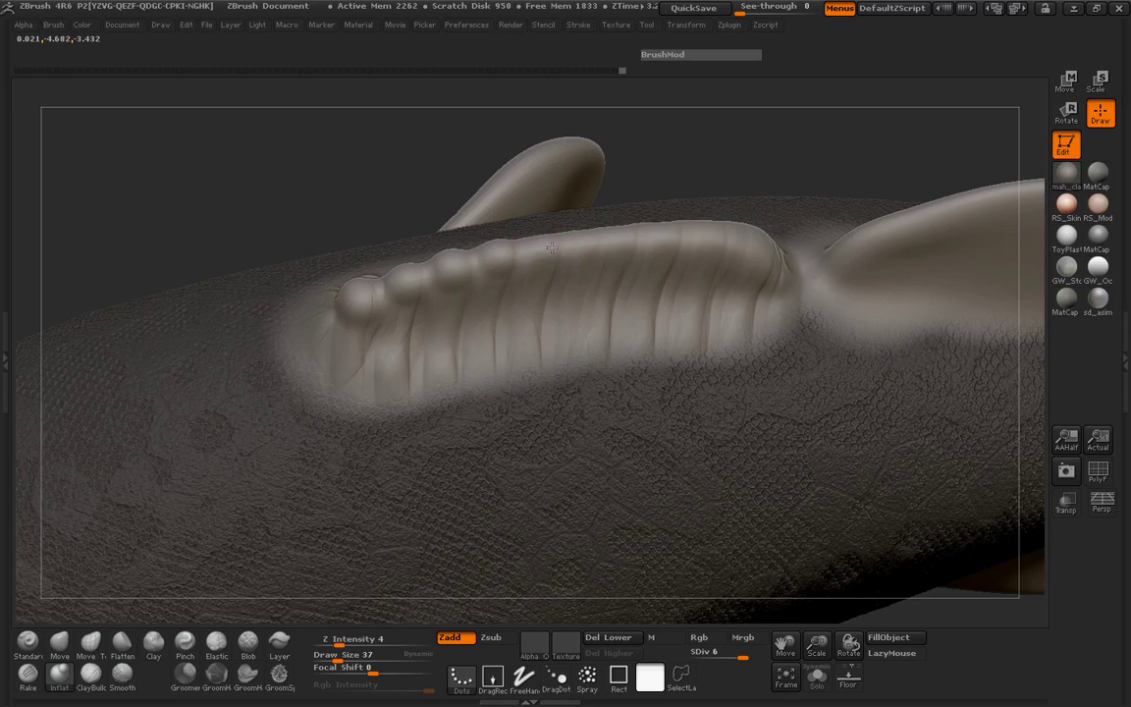
{"action": "left_click_drag", "start_coordinate": [569, 250], "coordinate": [671, 239]}
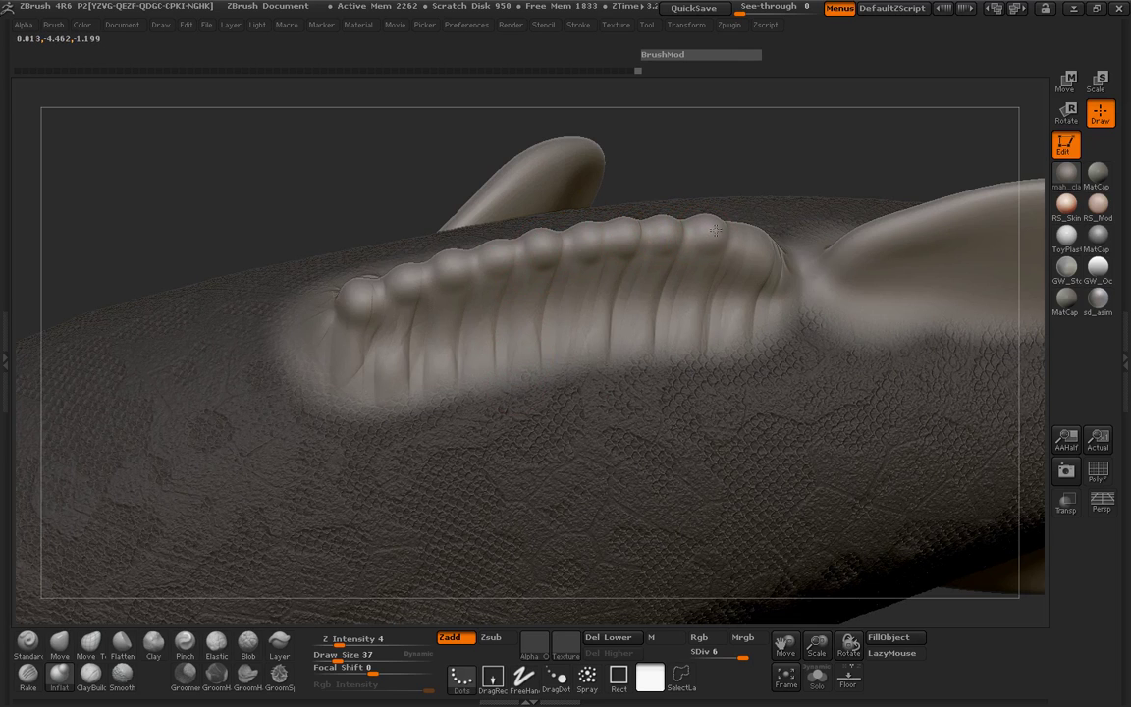
{"action": "mouse_move", "coordinate": [790, 169]}
{"action": "left_mouse_down"}
{"action": "mouse_move", "coordinate": [760, 174]}
{"action": "mouse_move", "coordinate": [705, 241]}
{"action": "left_mouse_up"}
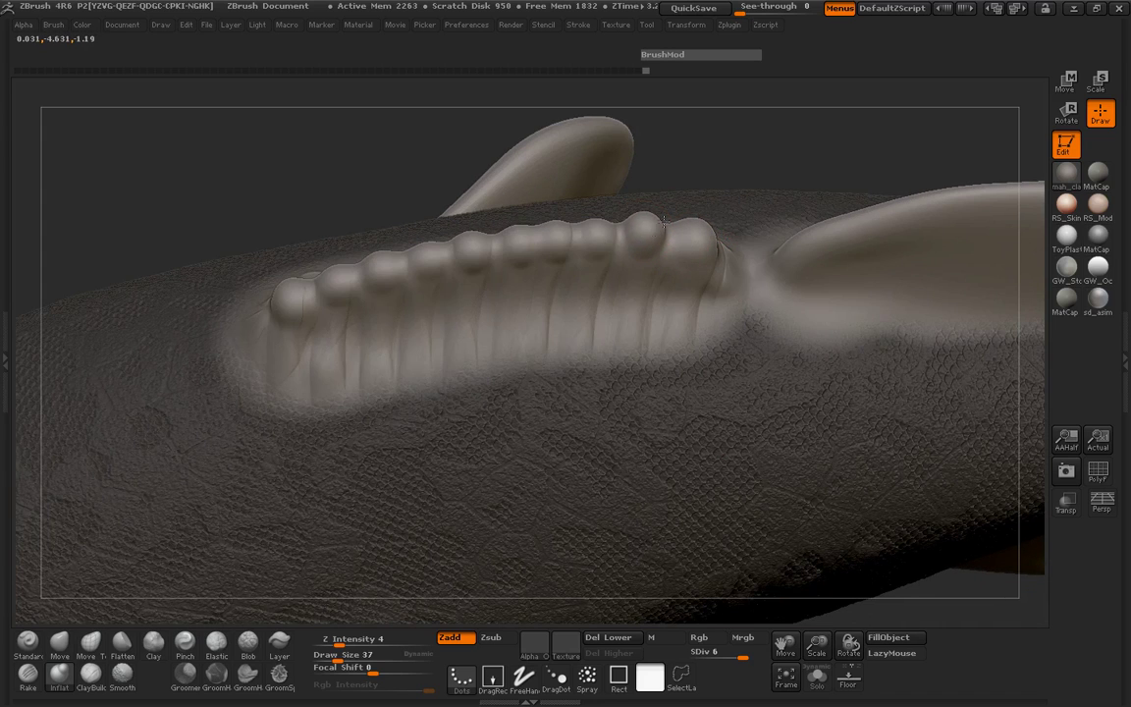
{"action": "left_click_drag", "start_coordinate": [663, 222], "coordinate": [608, 237]}
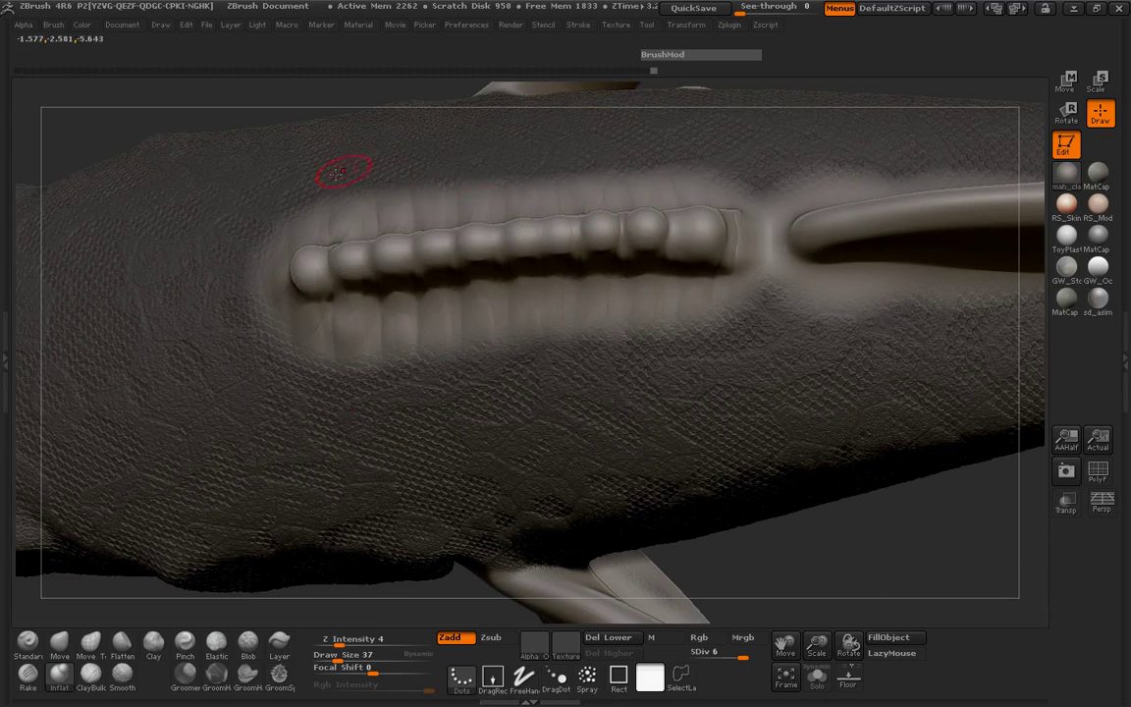
{"action": "mouse_move", "coordinate": [202, 134]}
{"action": "left_mouse_down"}
{"action": "mouse_move", "coordinate": [322, 239]}
{"action": "mouse_move", "coordinate": [316, 231]}
{"action": "left_mouse_up"}
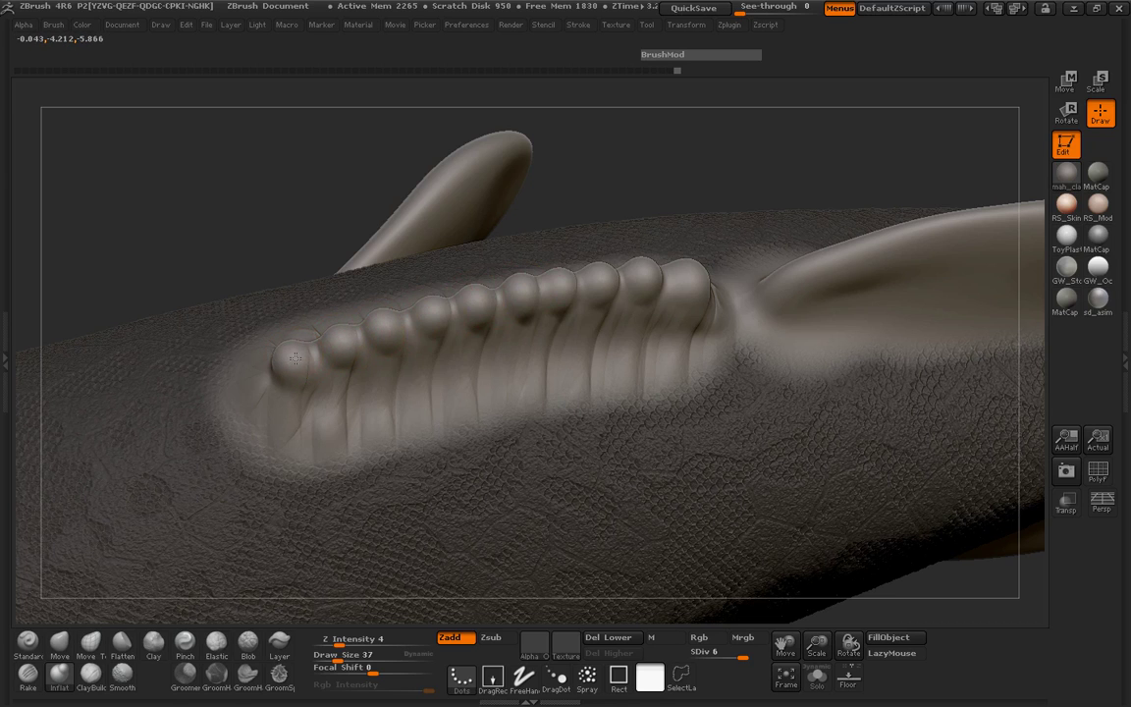
{"action": "mouse_move", "coordinate": [241, 212]}
{"action": "left_mouse_down"}
{"action": "mouse_move", "coordinate": [245, 234]}
{"action": "mouse_move", "coordinate": [252, 227]}
{"action": "mouse_move", "coordinate": [285, 245]}
{"action": "mouse_move", "coordinate": [362, 200]}
{"action": "left_mouse_up"}
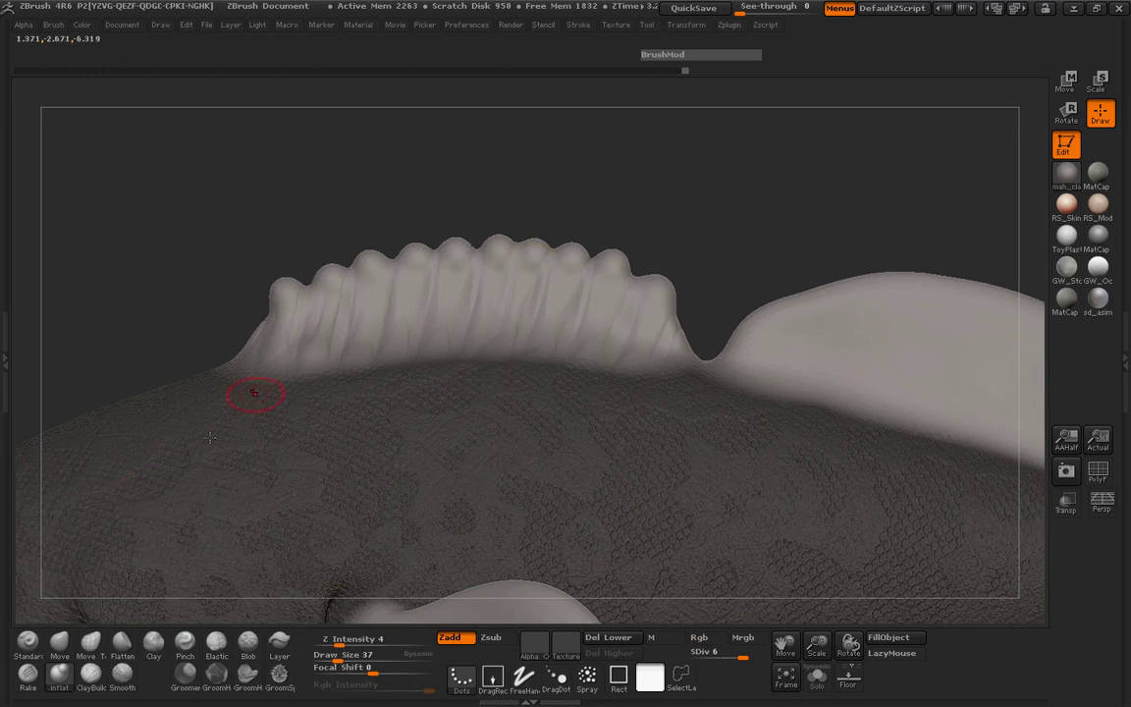
Switch to the Rake brush at Draw Size 156 with the rear dorsal fin in view.
{"action": "left_click", "coordinate": [28, 672]}
{"action": "key", "text": "space"}
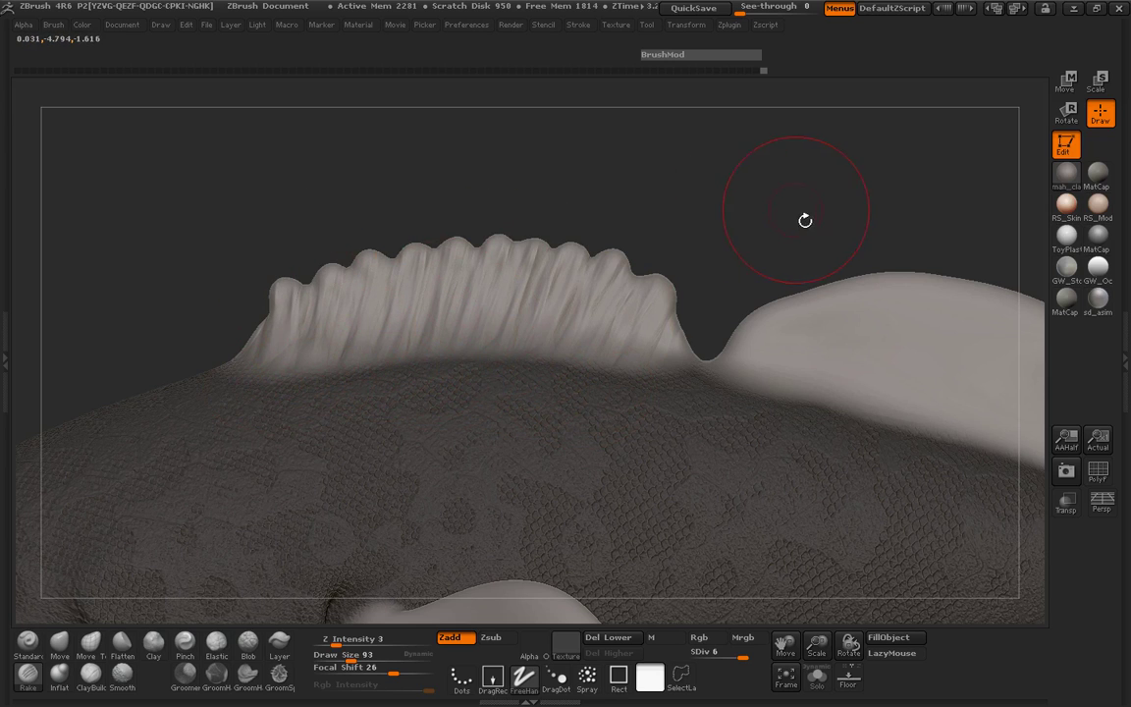
{"action": "mouse_move", "coordinate": [805, 220]}
{"action": "left_mouse_down", "text": "alt"}
{"action": "mouse_move", "coordinate": [497, 172]}
{"action": "mouse_move", "coordinate": [520, 147]}
{"action": "left_mouse_up", "text": "alt"}
{"action": "key", "text": "space"}
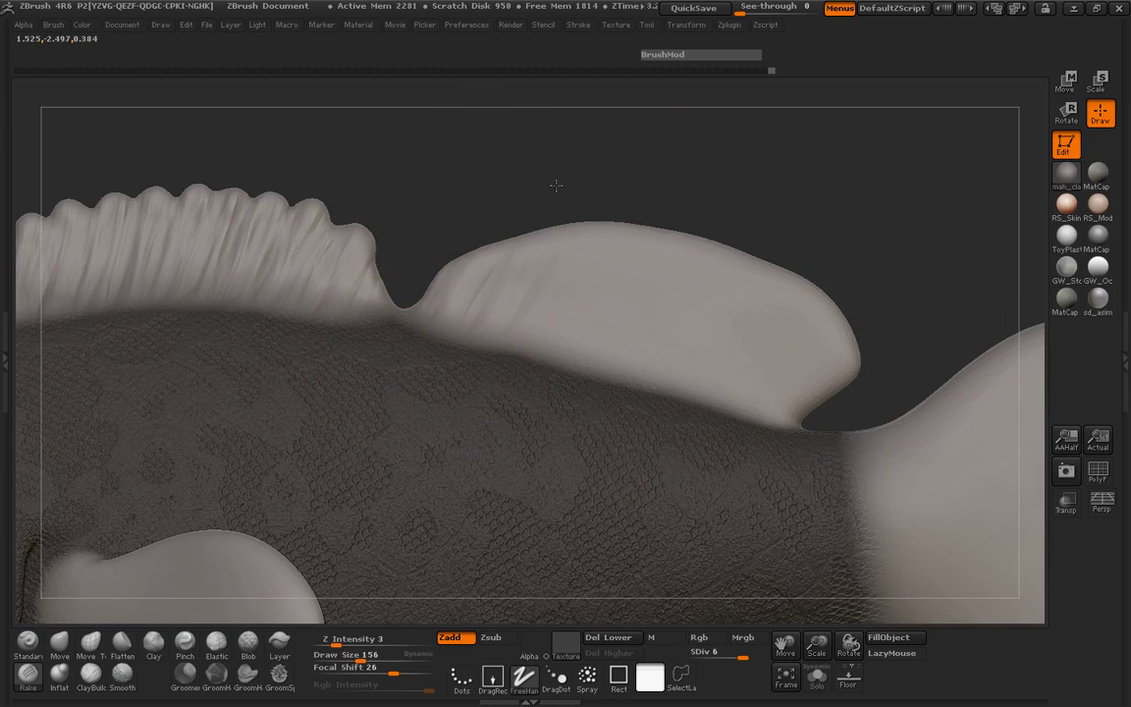
Rake diagonal ray grooves across the entire rear soft dorsal fin, end to end.
{"action": "left_click_drag", "start_coordinate": [515, 317], "coordinate": [605, 209]}
{"action": "mouse_move", "coordinate": [471, 314]}
{"action": "left_mouse_down"}
{"action": "mouse_move", "coordinate": [623, 202]}
{"action": "mouse_move", "coordinate": [694, 181]}
{"action": "left_mouse_up"}
{"action": "left_click_drag", "start_coordinate": [549, 333], "coordinate": [750, 226]}
{"action": "left_click_drag", "start_coordinate": [746, 378], "coordinate": [800, 275]}
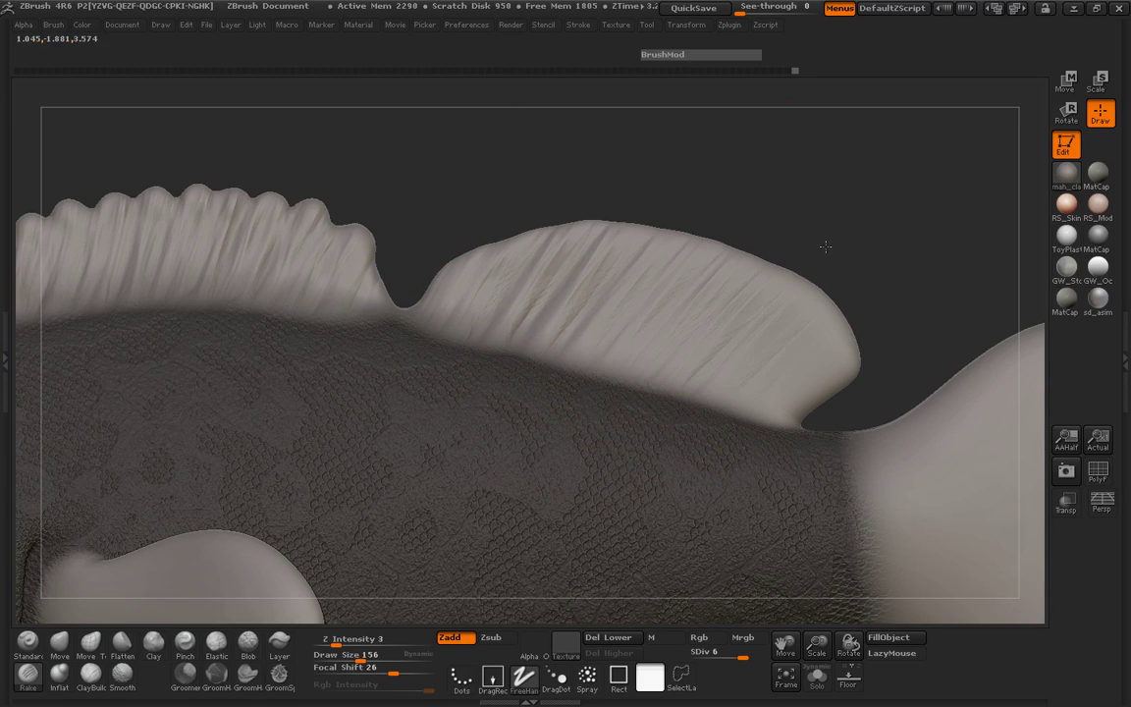
{"action": "left_click_drag", "start_coordinate": [776, 392], "coordinate": [835, 343]}
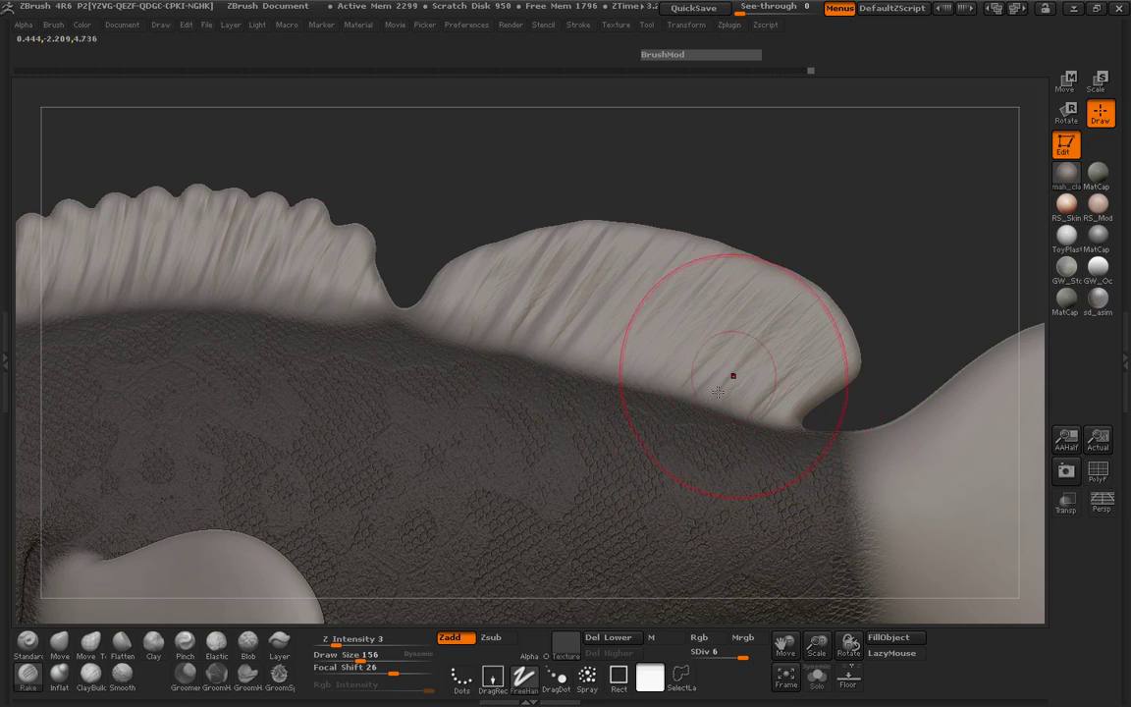
{"action": "left_click_drag", "start_coordinate": [583, 368], "coordinate": [535, 231]}
{"action": "left_click_drag", "start_coordinate": [613, 334], "coordinate": [575, 208]}
{"action": "left_click_drag", "start_coordinate": [535, 329], "coordinate": [461, 216]}
{"action": "left_click_drag", "start_coordinate": [491, 295], "coordinate": [383, 235]}
{"action": "left_click_drag", "start_coordinate": [525, 290], "coordinate": [587, 214]}
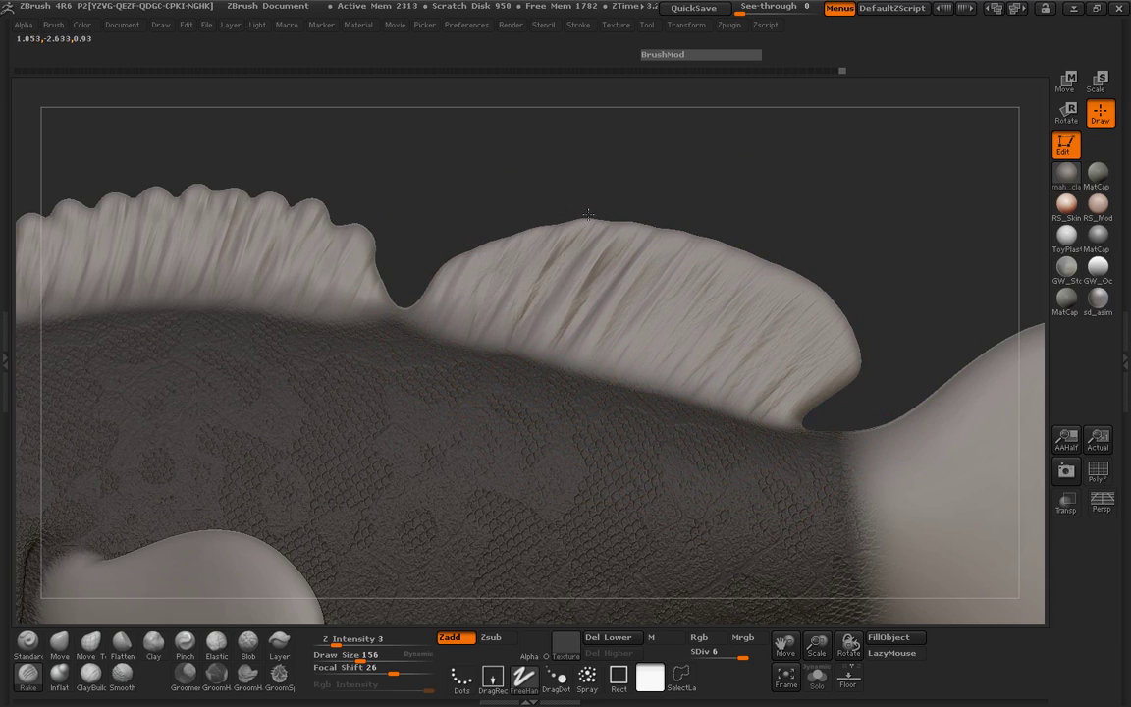
{"action": "left_click_drag", "start_coordinate": [574, 284], "coordinate": [535, 211]}
{"action": "left_click_drag", "start_coordinate": [618, 280], "coordinate": [594, 221]}
{"action": "left_click_drag", "start_coordinate": [751, 339], "coordinate": [726, 265]}
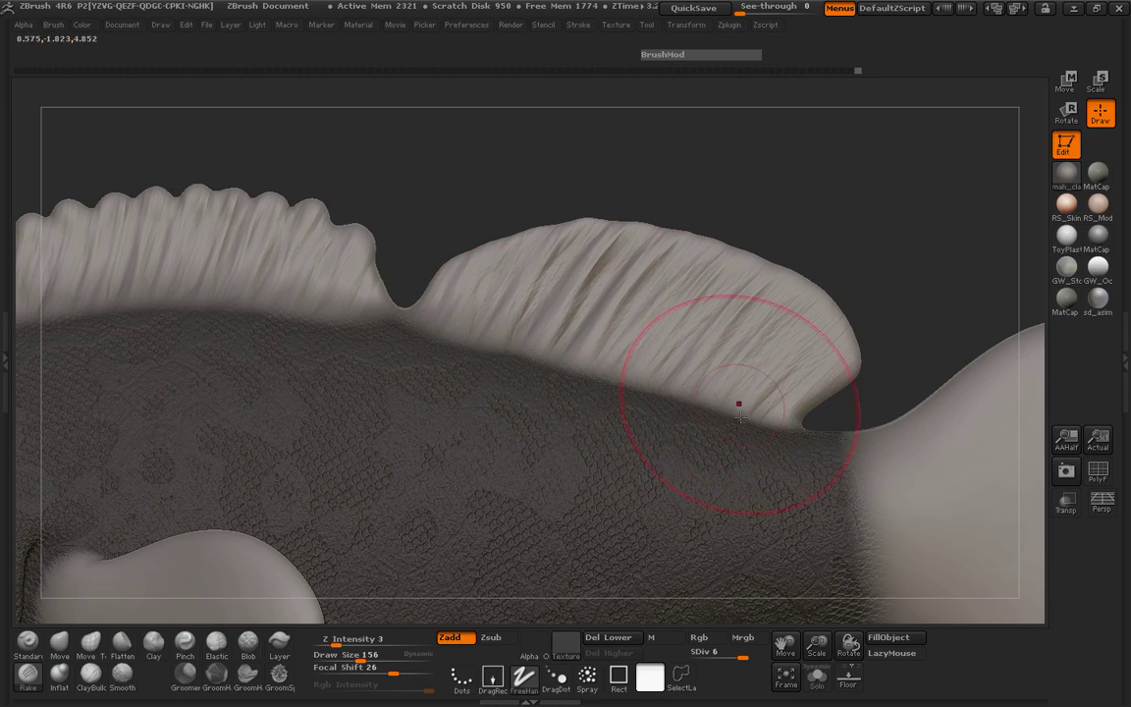
{"action": "left_click_drag", "start_coordinate": [619, 330], "coordinate": [601, 211]}
Finish the rear dorsal grooves, then rake first ray grooves across the tail fin.
{"action": "left_click_drag", "start_coordinate": [732, 359], "coordinate": [718, 252]}
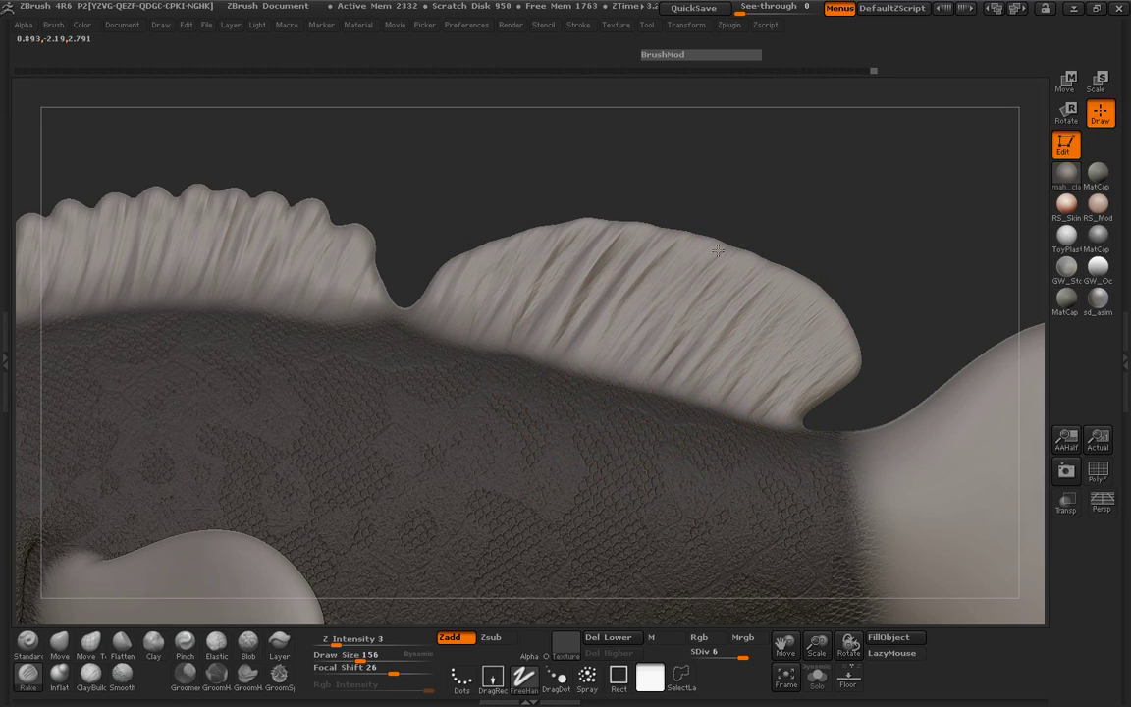
{"action": "mouse_move", "coordinate": [540, 324]}
{"action": "left_mouse_down"}
{"action": "mouse_move", "coordinate": [569, 227]}
{"action": "mouse_move", "coordinate": [324, 196]}
{"action": "left_mouse_up"}
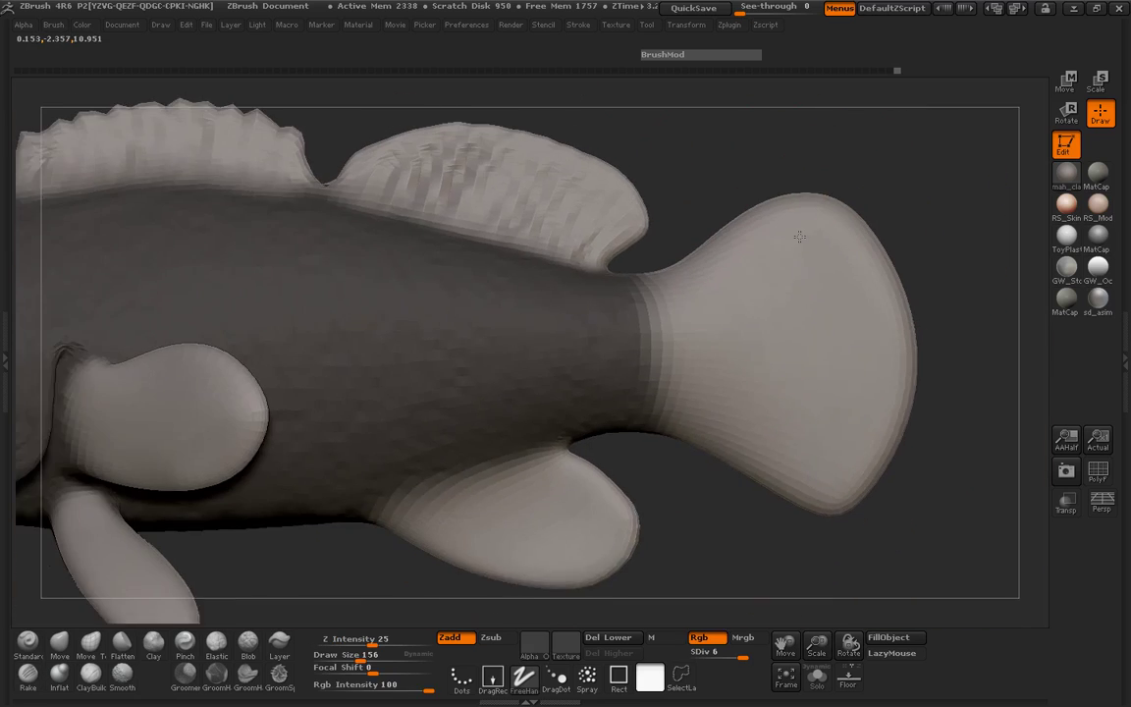
{"action": "mouse_move", "coordinate": [901, 234]}
{"action": "left_mouse_down"}
{"action": "mouse_move", "coordinate": [960, 232]}
{"action": "mouse_move", "coordinate": [828, 277]}
{"action": "left_mouse_up"}
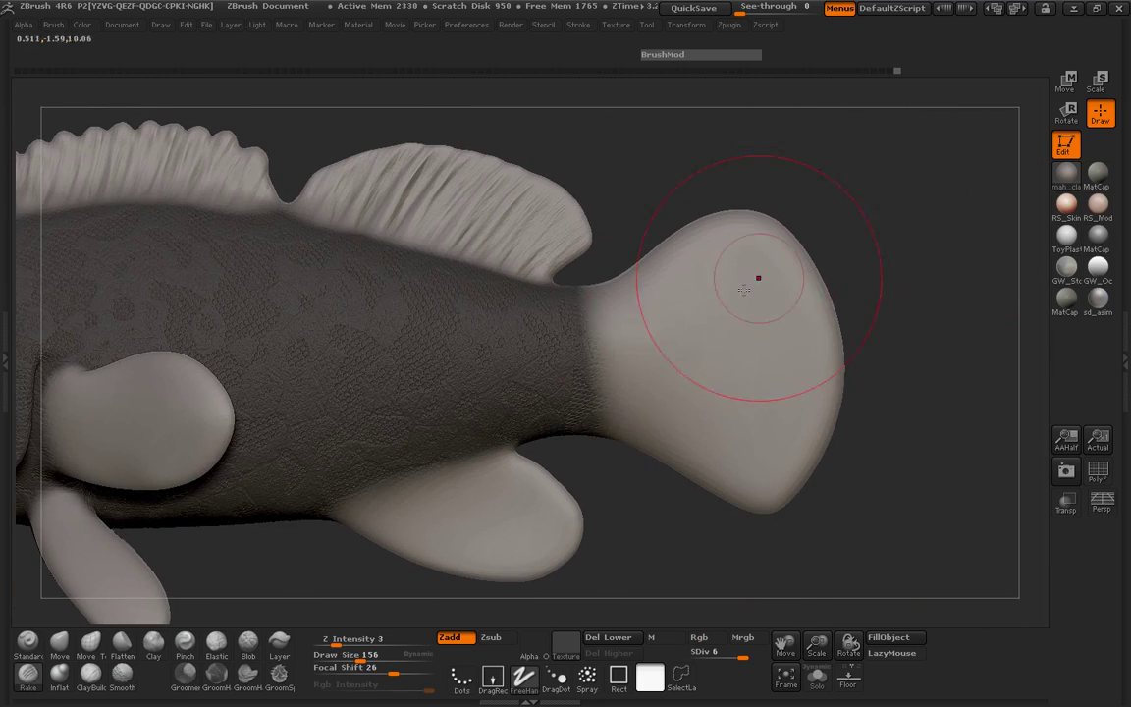
{"action": "left_click_drag", "start_coordinate": [720, 268], "coordinate": [628, 299]}
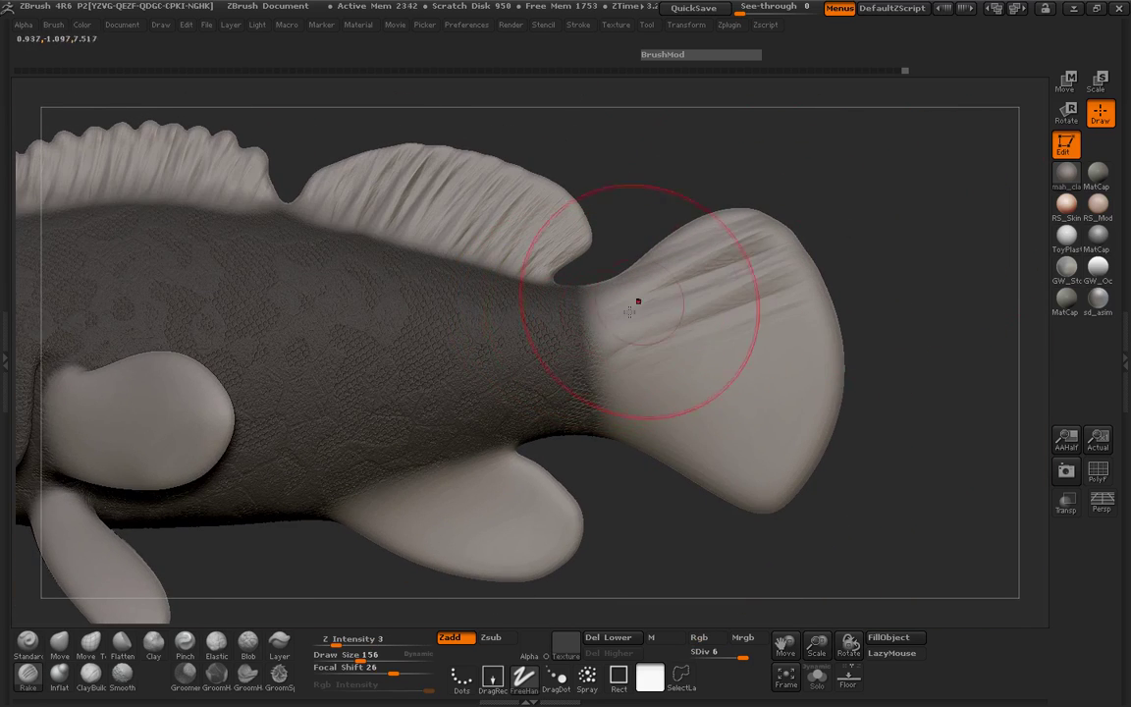
{"action": "left_click_drag", "start_coordinate": [746, 294], "coordinate": [549, 304]}
{"action": "left_click_drag", "start_coordinate": [766, 324], "coordinate": [609, 339]}
{"action": "left_click_drag", "start_coordinate": [785, 359], "coordinate": [579, 363]}
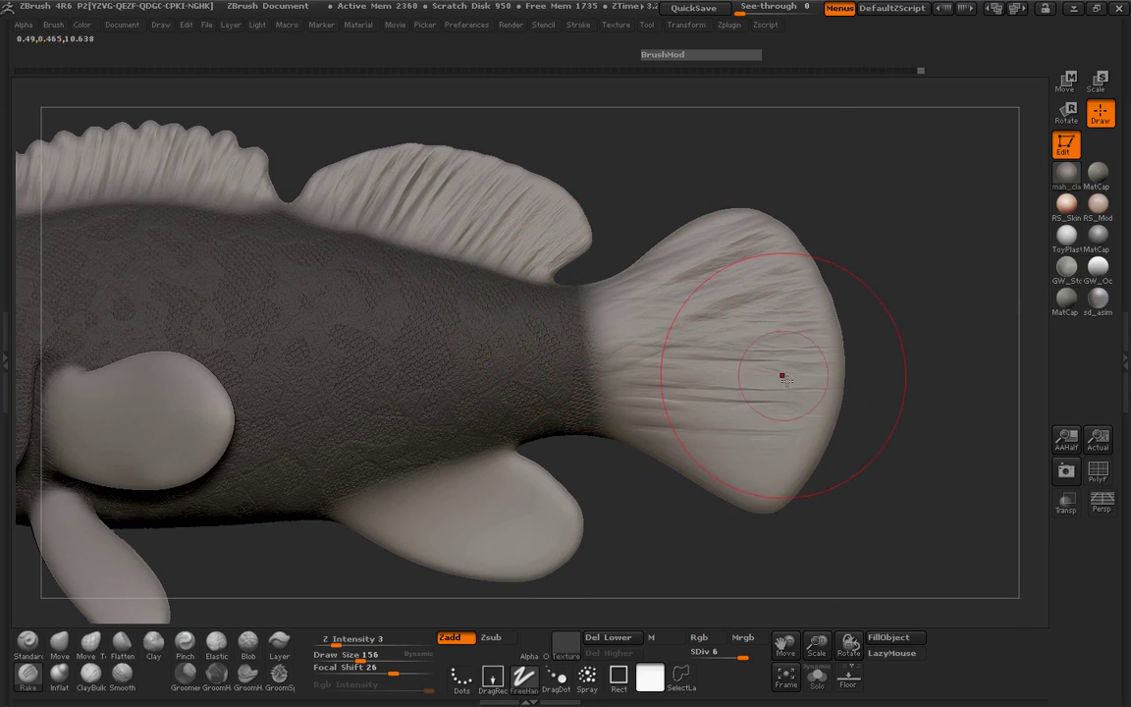
At Draw Size 88, add finer grooves across the upper, lower and base of the tail.
{"action": "key", "text": "space"}
{"action": "left_click_drag", "start_coordinate": [755, 367], "coordinate": [707, 367]}
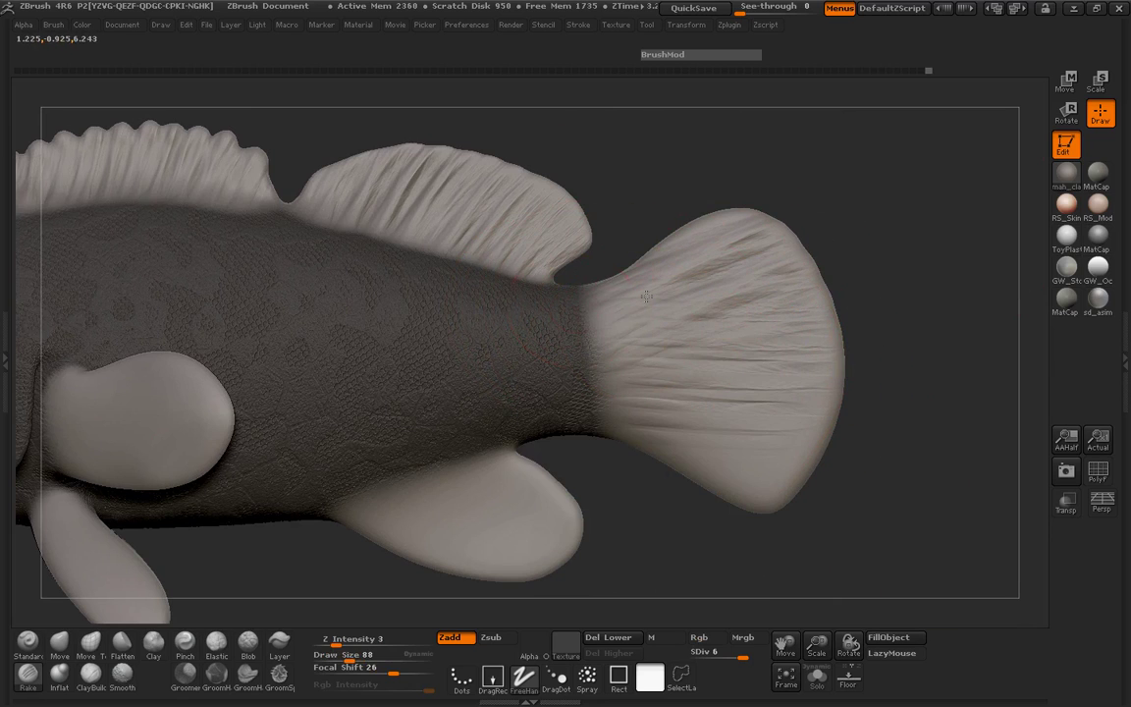
{"action": "left_click_drag", "start_coordinate": [725, 310], "coordinate": [569, 295]}
{"action": "left_click_drag", "start_coordinate": [807, 371], "coordinate": [618, 469]}
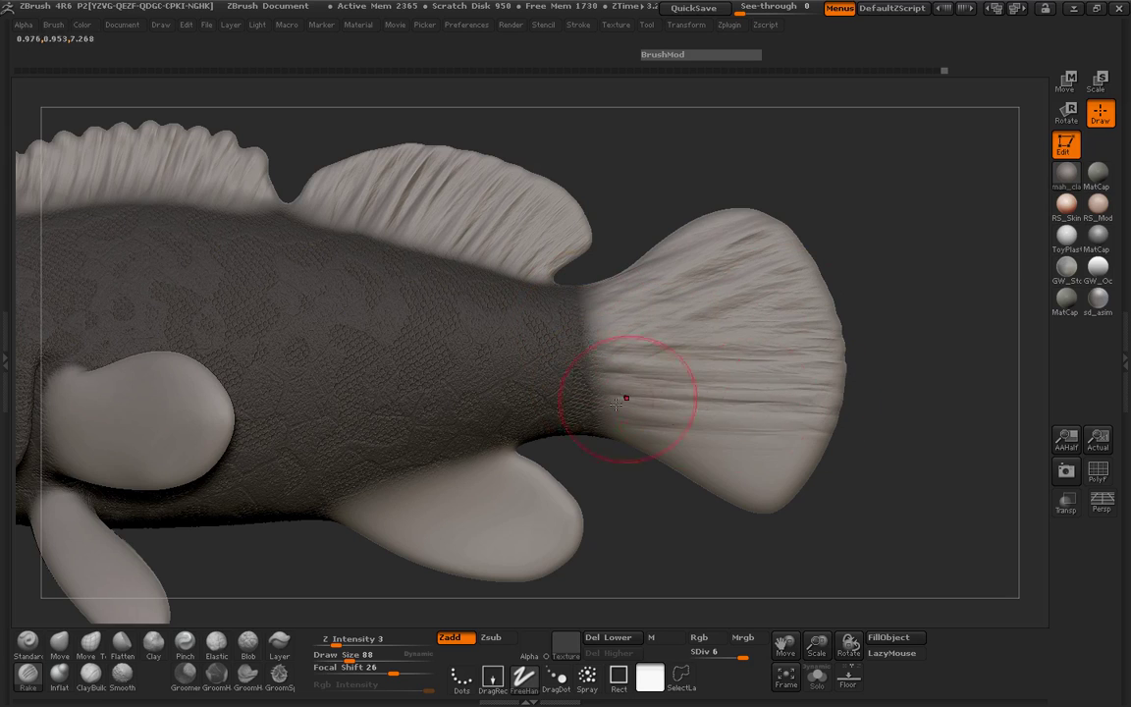
{"action": "mouse_move", "coordinate": [746, 388]}
{"action": "left_mouse_down"}
{"action": "mouse_move", "coordinate": [672, 447]}
{"action": "mouse_move", "coordinate": [613, 412]}
{"action": "left_mouse_up"}
{"action": "left_click_drag", "start_coordinate": [726, 413], "coordinate": [589, 359]}
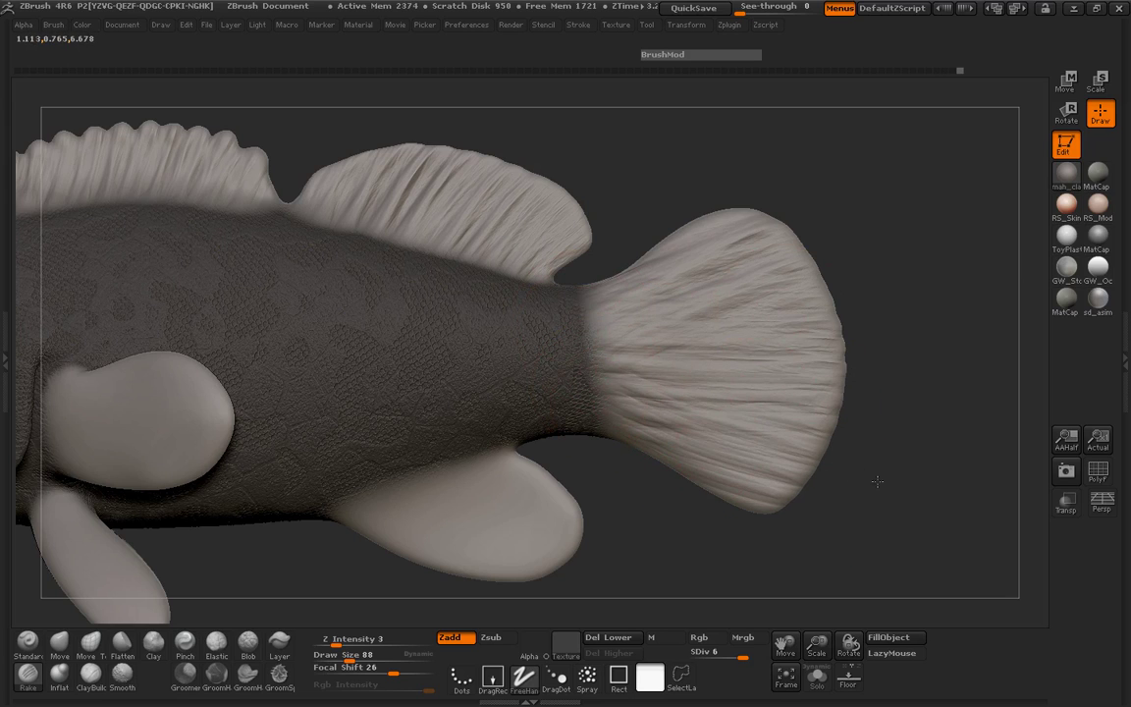
{"action": "left_click_drag", "start_coordinate": [702, 300], "coordinate": [581, 355]}
{"action": "left_click_drag", "start_coordinate": [690, 371], "coordinate": [599, 342]}
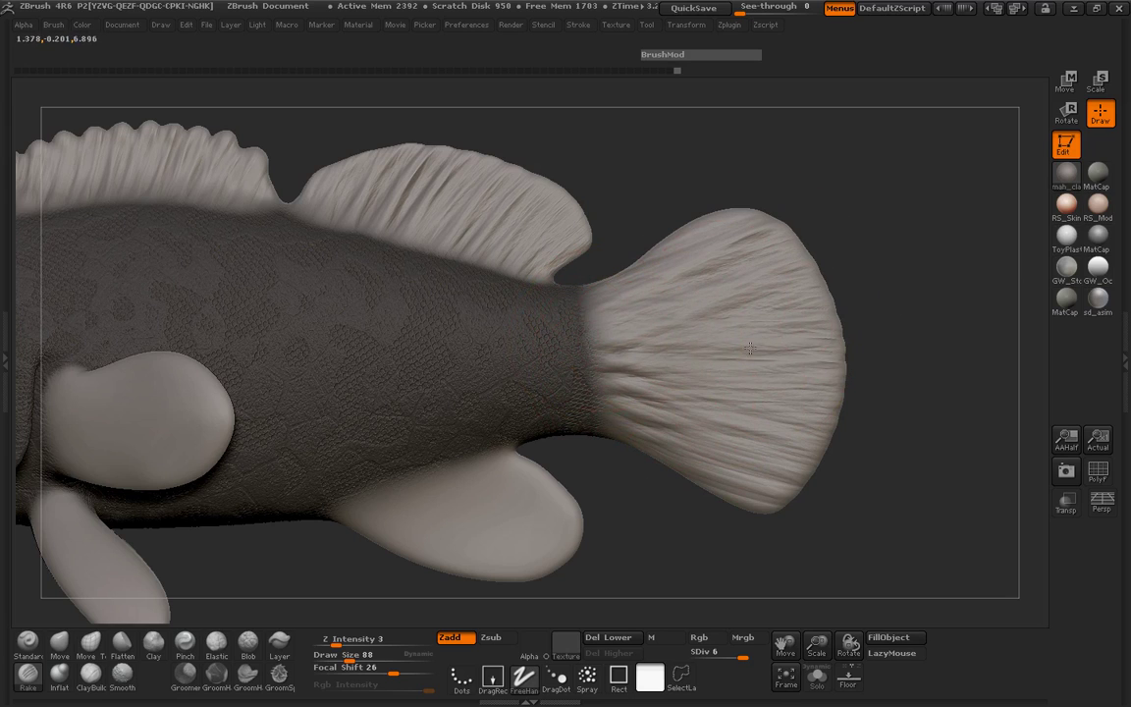
{"action": "left_click_drag", "start_coordinate": [748, 347], "coordinate": [589, 304]}
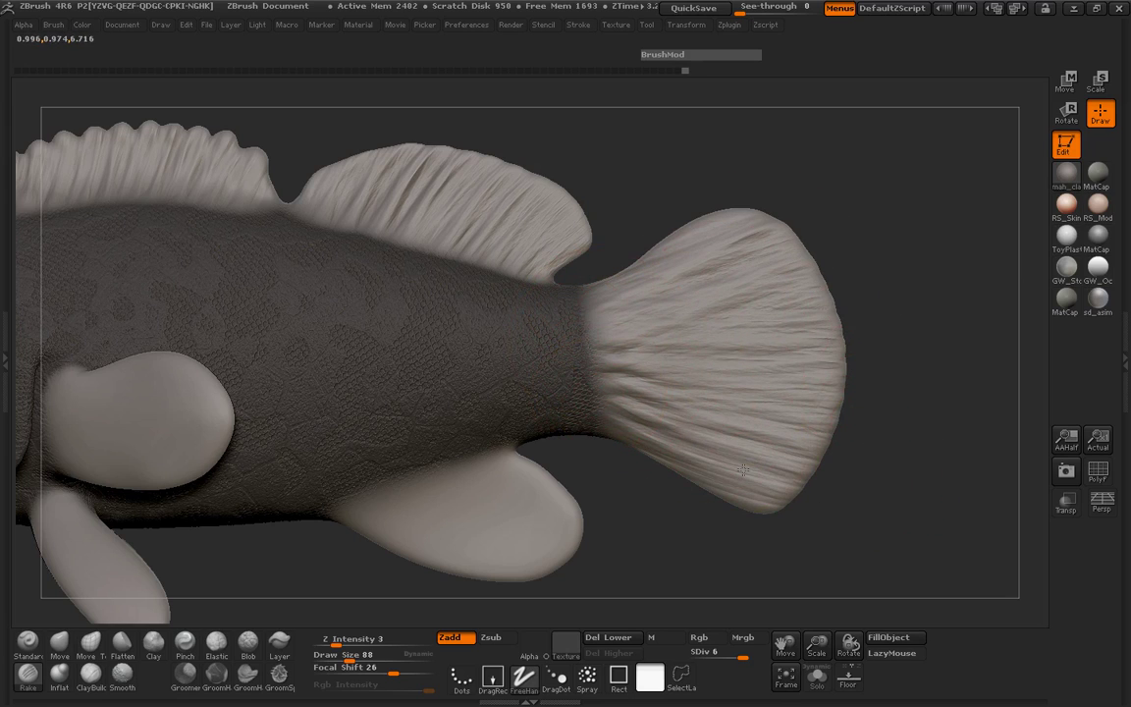
{"action": "left_click_drag", "start_coordinate": [673, 379], "coordinate": [558, 326]}
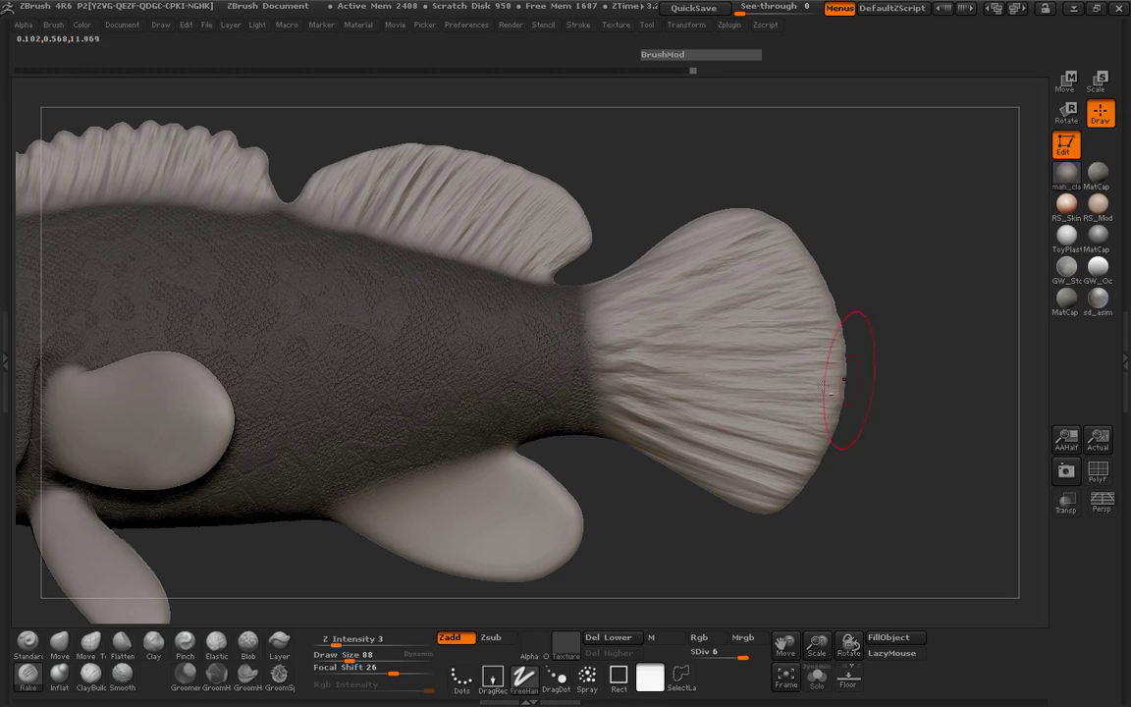
{"action": "left_click_drag", "start_coordinate": [743, 339], "coordinate": [618, 273]}
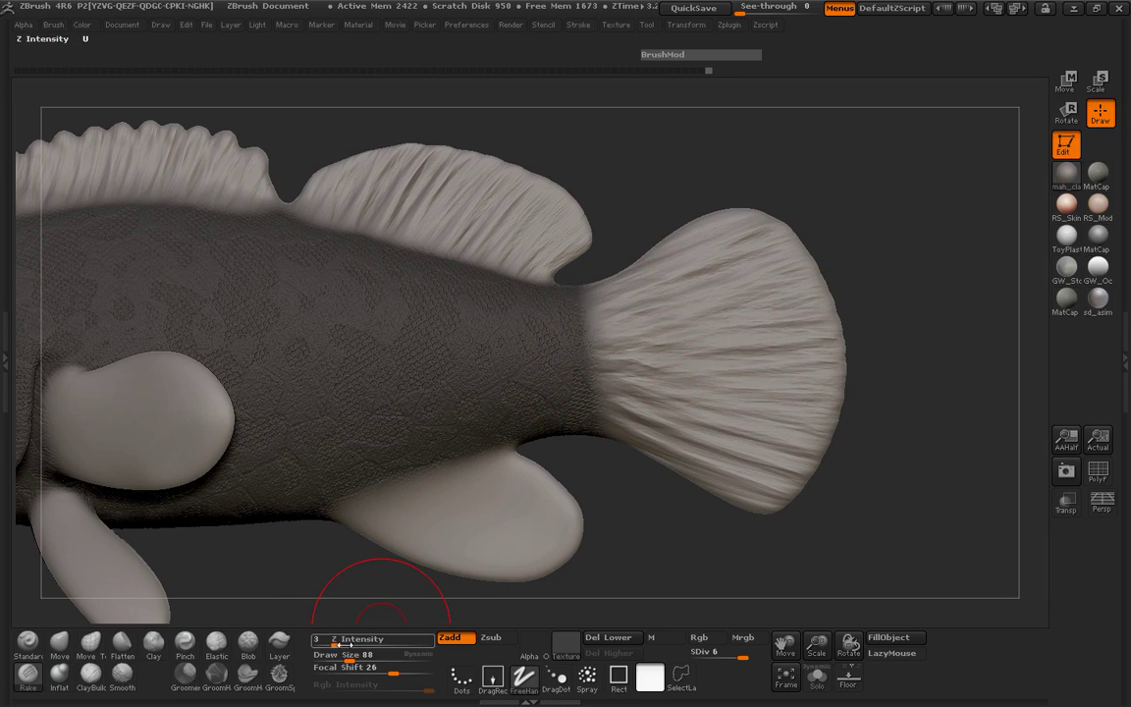
Raise Z Intensity and rework the grooves at the tail fin base.
{"action": "left_click_drag", "start_coordinate": [357, 649], "coordinate": [345, 645]}
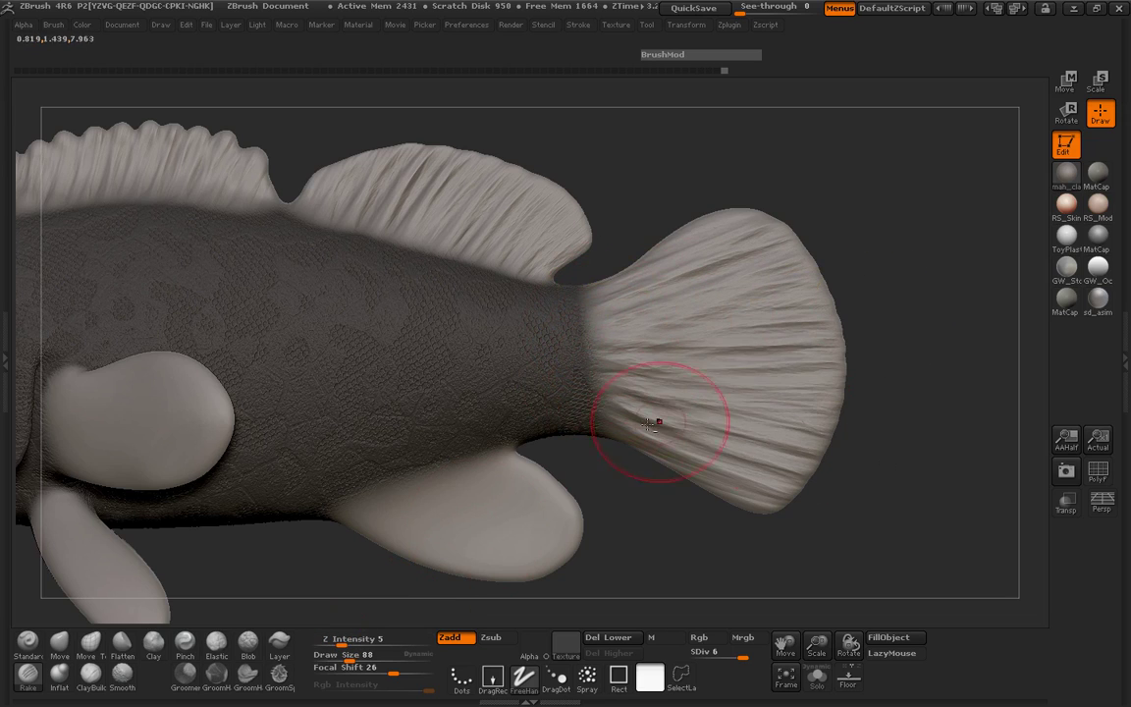
{"action": "left_click_drag", "start_coordinate": [649, 423], "coordinate": [586, 356]}
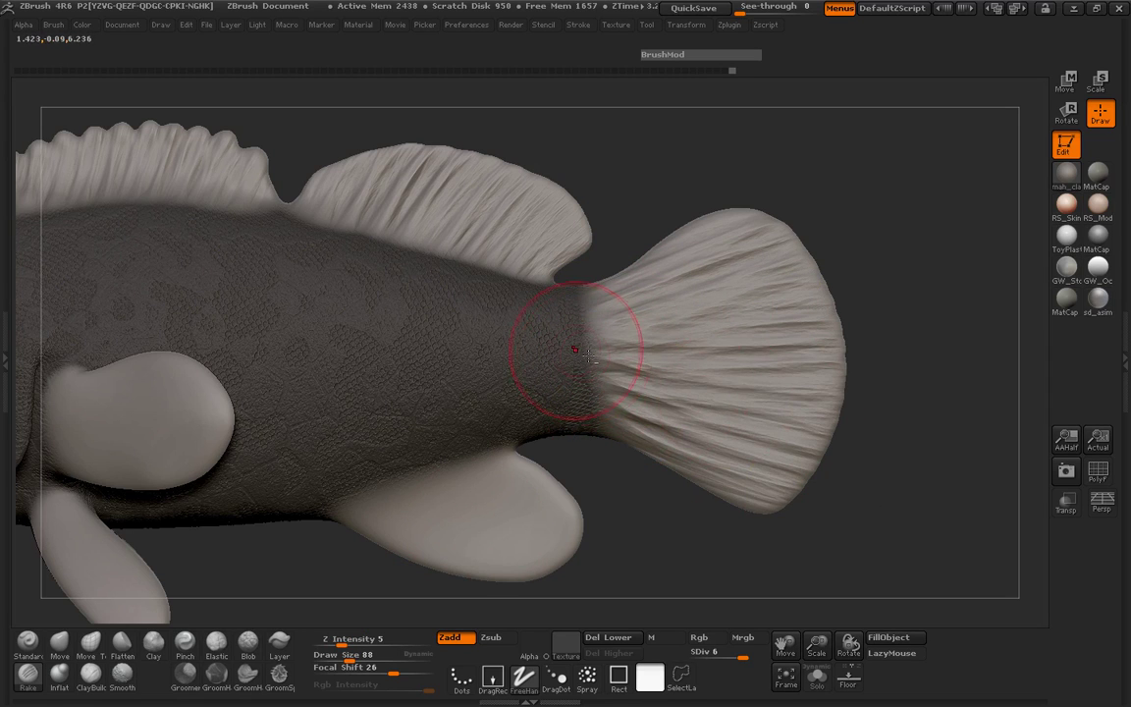
{"action": "mouse_move", "coordinate": [895, 493]}
{"action": "left_mouse_down"}
{"action": "mouse_move", "coordinate": [401, 411]}
{"action": "mouse_move", "coordinate": [447, 429]}
{"action": "mouse_move", "coordinate": [439, 477]}
{"action": "left_mouse_up"}
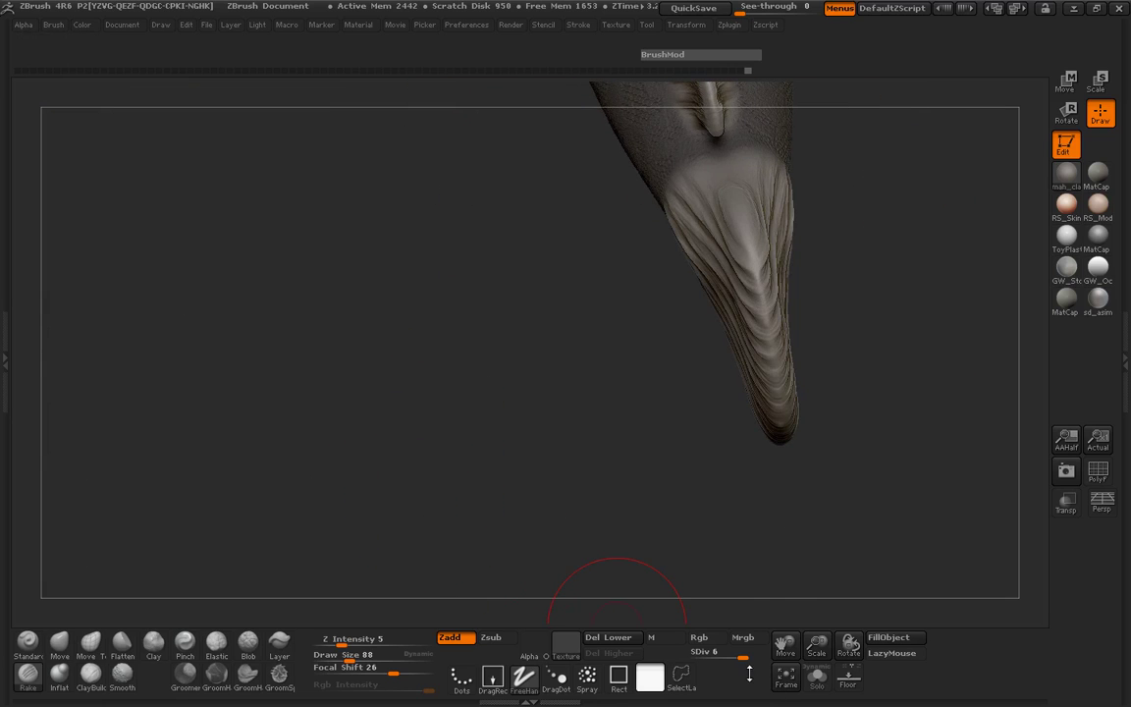
At SDiv 4, push out the tail fin's upper edge with Move Topological at size 173.
{"action": "left_click", "coordinate": [723, 657]}
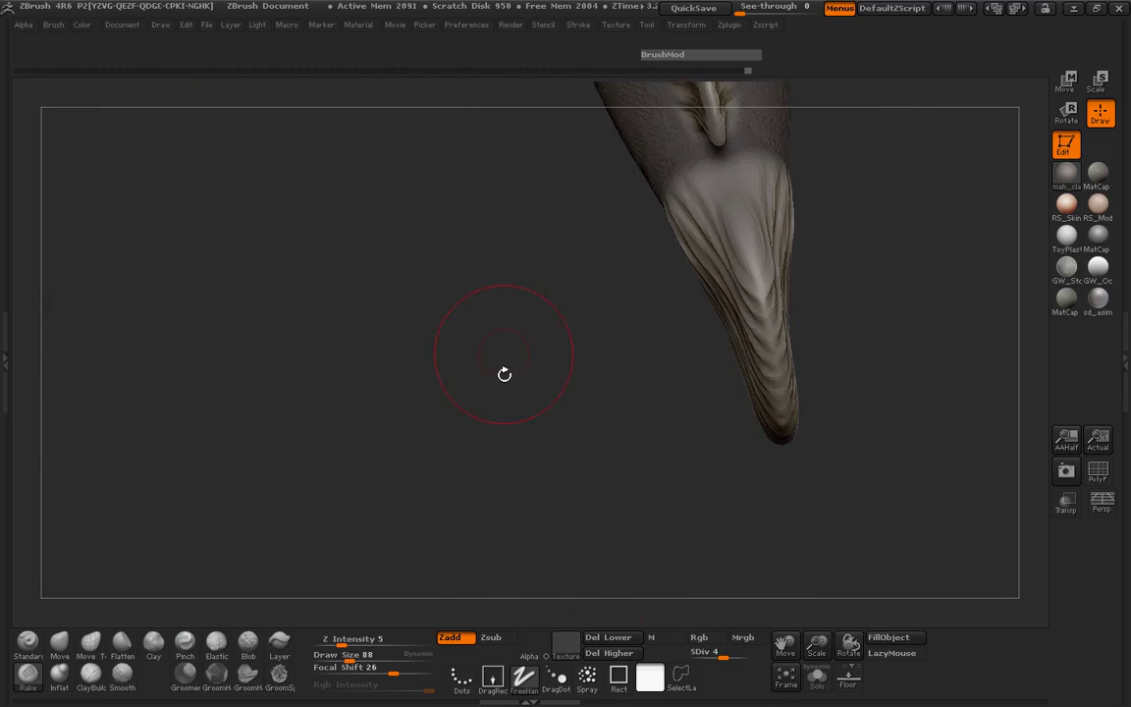
{"action": "left_click", "coordinate": [91, 640]}
{"action": "key", "text": "space"}
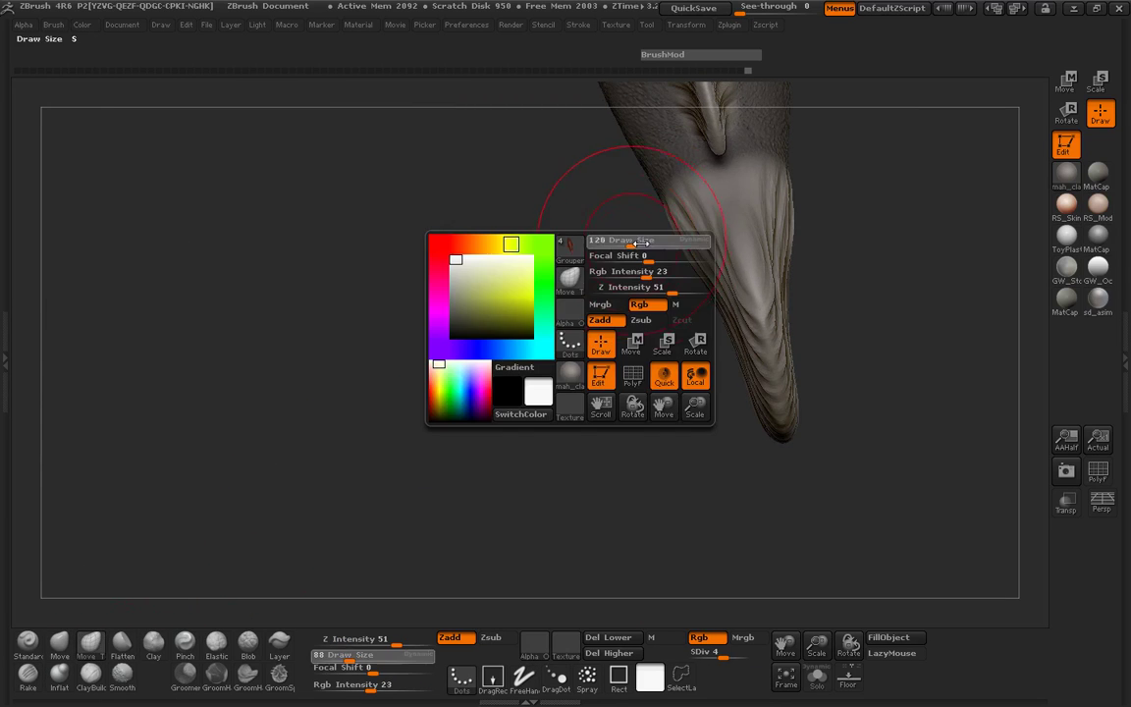
{"action": "left_click_drag", "start_coordinate": [550, 278], "coordinate": [602, 278]}
{"action": "left_click_drag", "start_coordinate": [668, 265], "coordinate": [715, 238]}
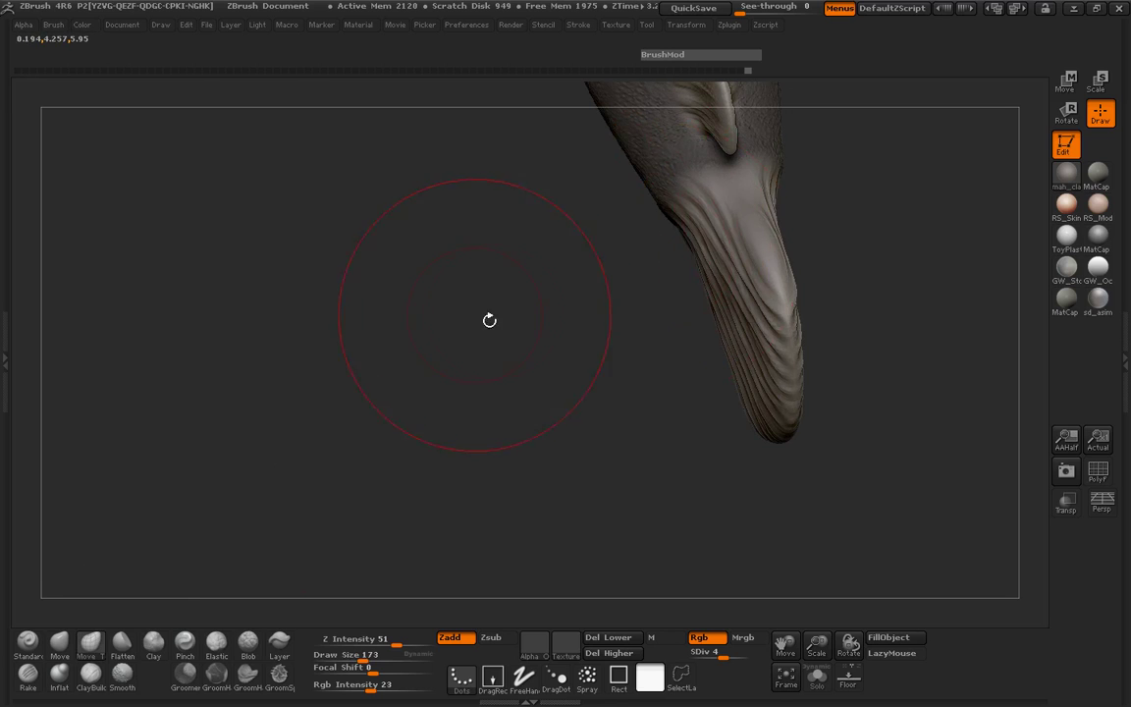
{"action": "mouse_move", "coordinate": [487, 318]}
{"action": "left_mouse_down"}
{"action": "mouse_move", "coordinate": [362, 448]}
{"action": "mouse_move", "coordinate": [352, 530]}
{"action": "left_mouse_up"}
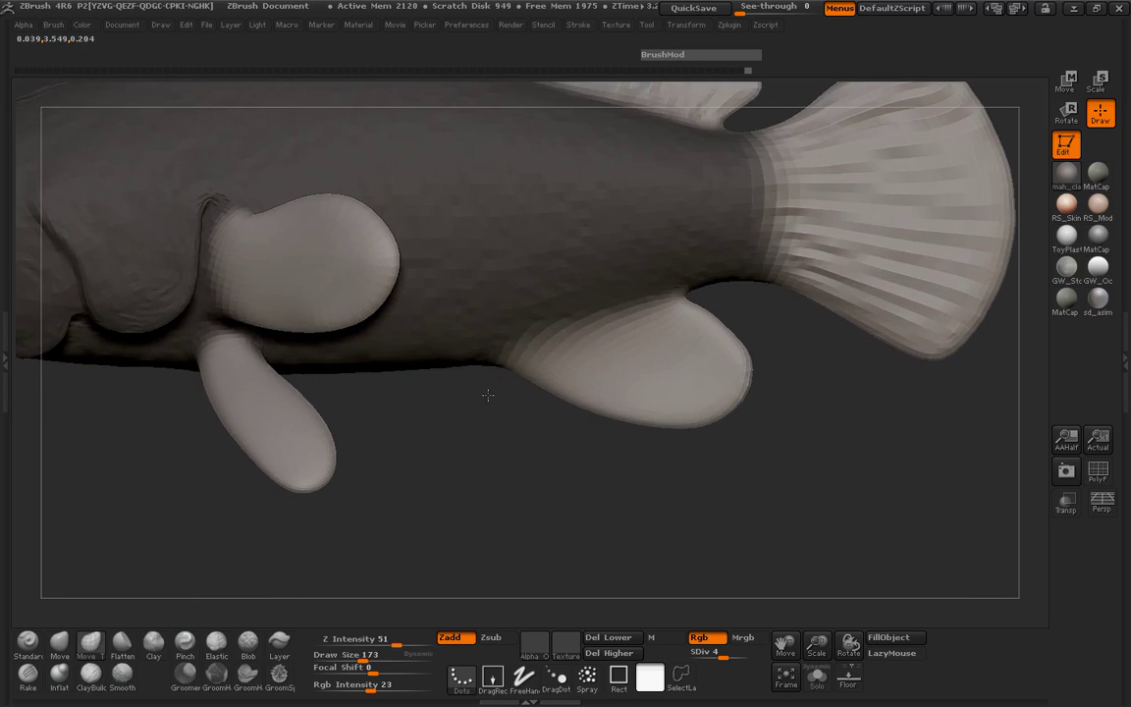
Set the Rake brush to Draw Size 80 and Z Intensity 2, undoing the trial strokes.
{"action": "left_click", "coordinate": [28, 675]}
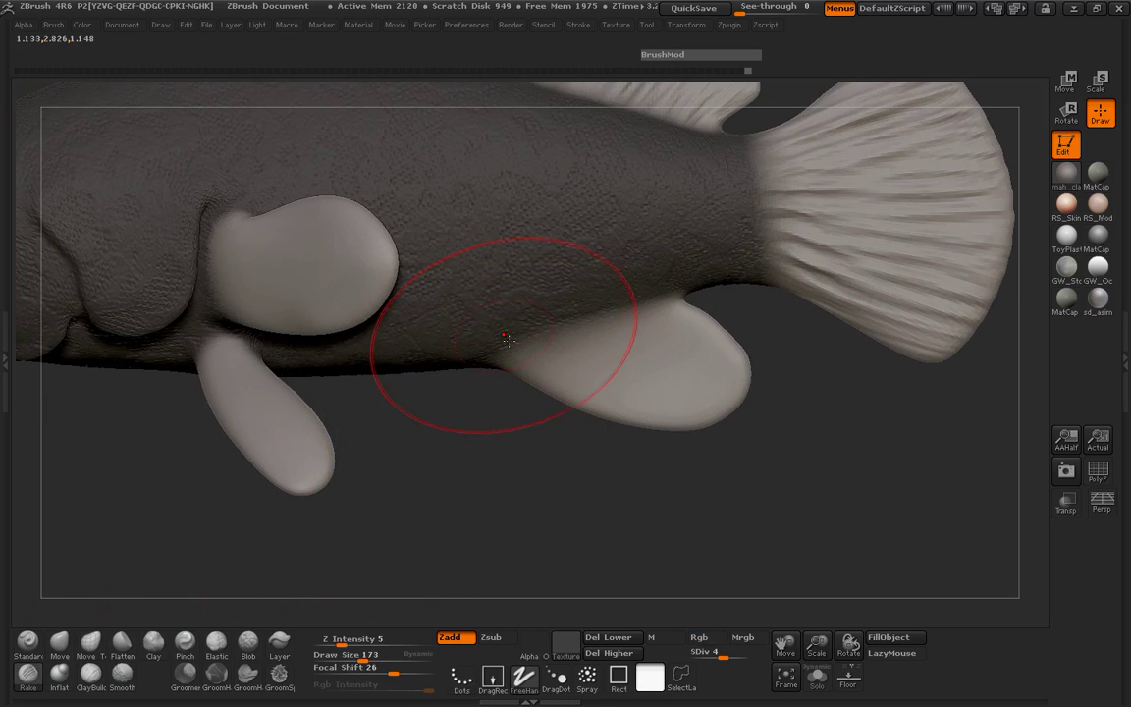
{"action": "left_click_drag", "start_coordinate": [507, 338], "coordinate": [638, 412]}
{"action": "key", "text": "ctrl+z"}
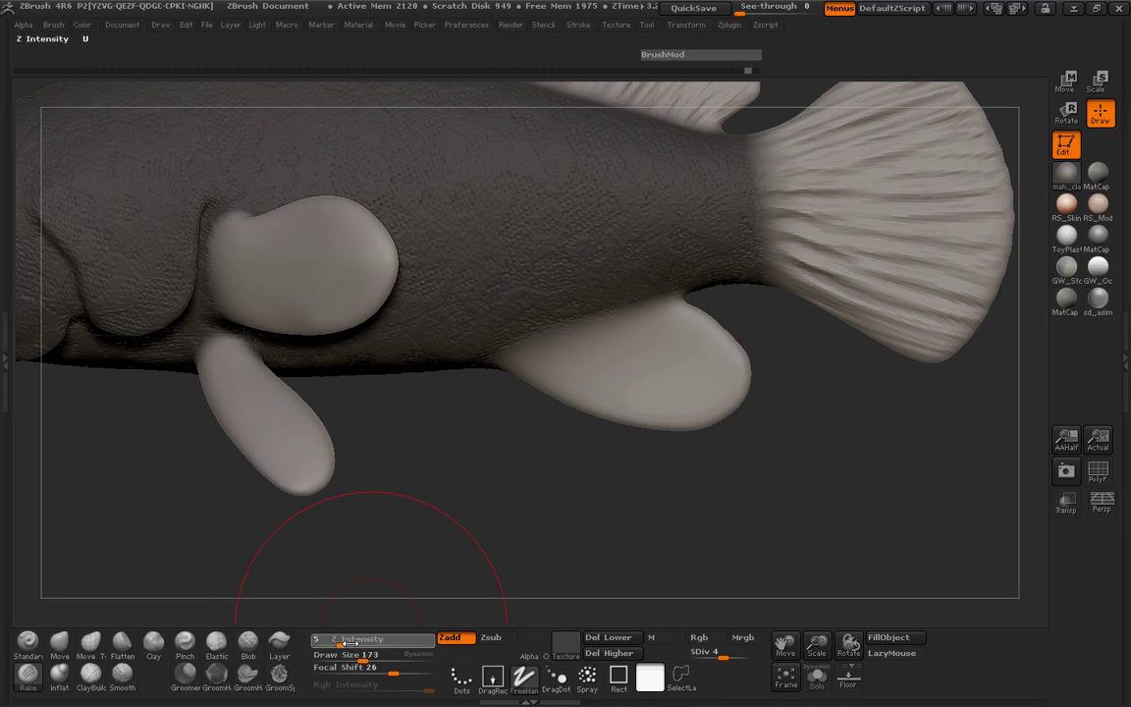
{"action": "left_click_drag", "start_coordinate": [349, 642], "coordinate": [344, 642]}
{"action": "key", "text": "space"}
{"action": "mouse_move", "coordinate": [530, 325]}
{"action": "left_mouse_down"}
{"action": "mouse_move", "coordinate": [491, 324]}
{"action": "mouse_move", "coordinate": [555, 381]}
{"action": "left_mouse_up"}
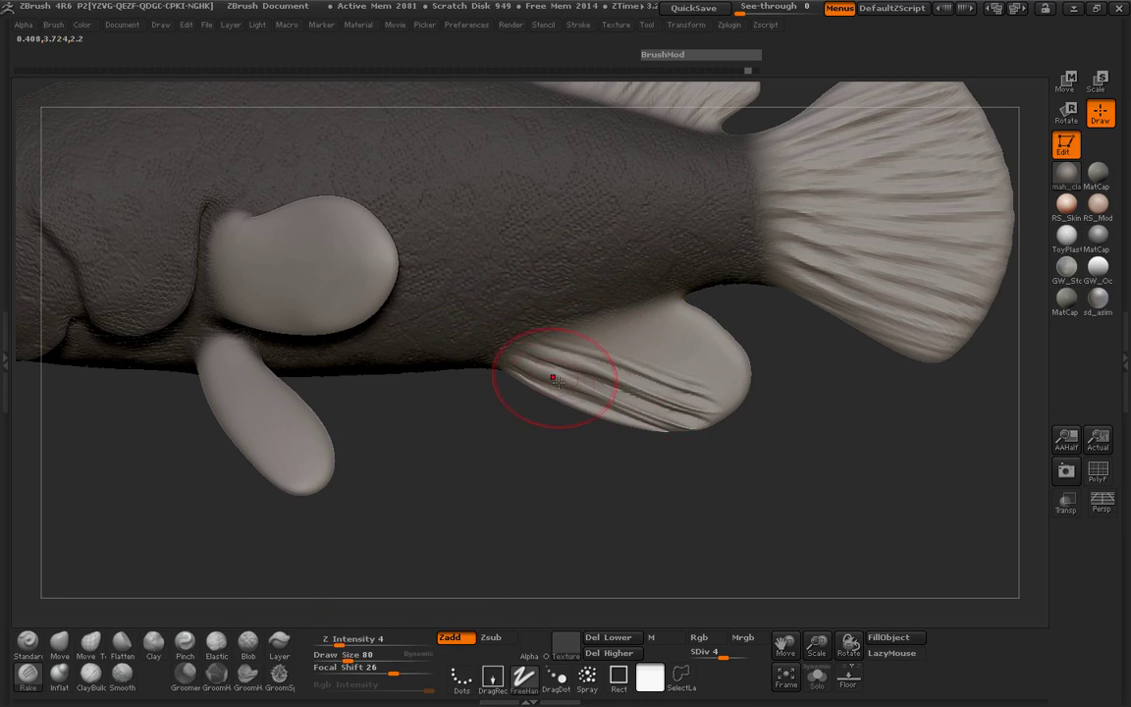
{"action": "key", "text": "ctrl+z"}
{"action": "left_click", "coordinate": [344, 639]}
{"action": "type", "text": "2"}
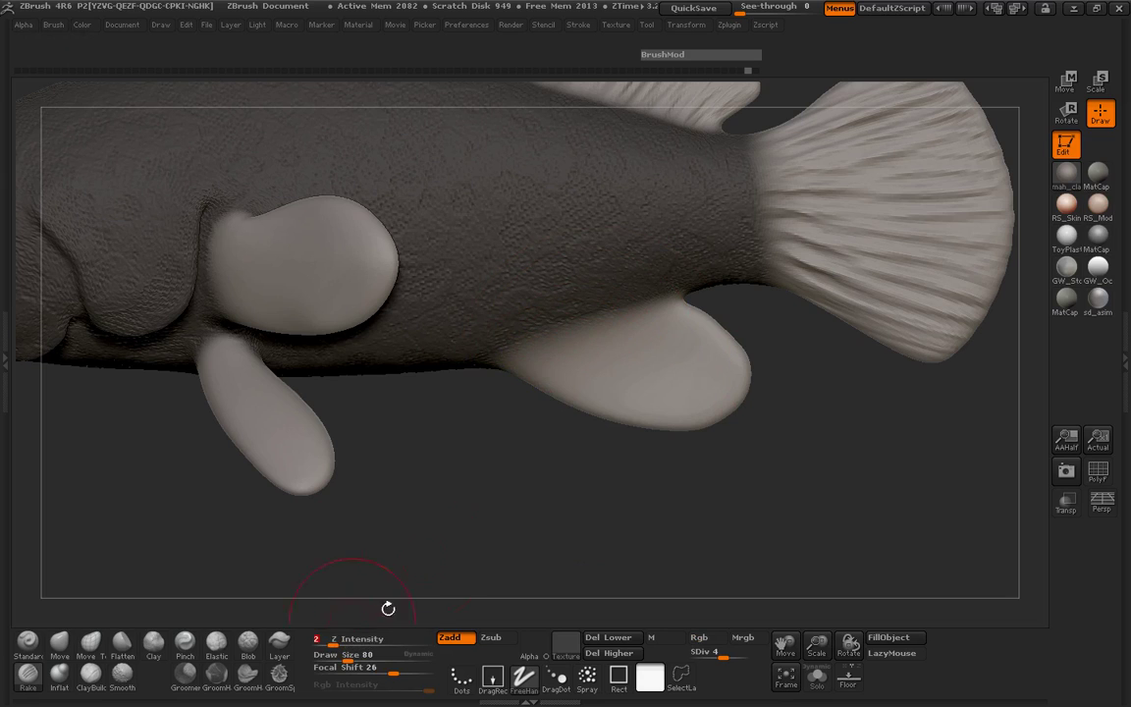
Rake diagonal ray grooves across the anal fin, reworking and smoothing them from both sides.
{"action": "left_click_drag", "start_coordinate": [509, 345], "coordinate": [651, 409]}
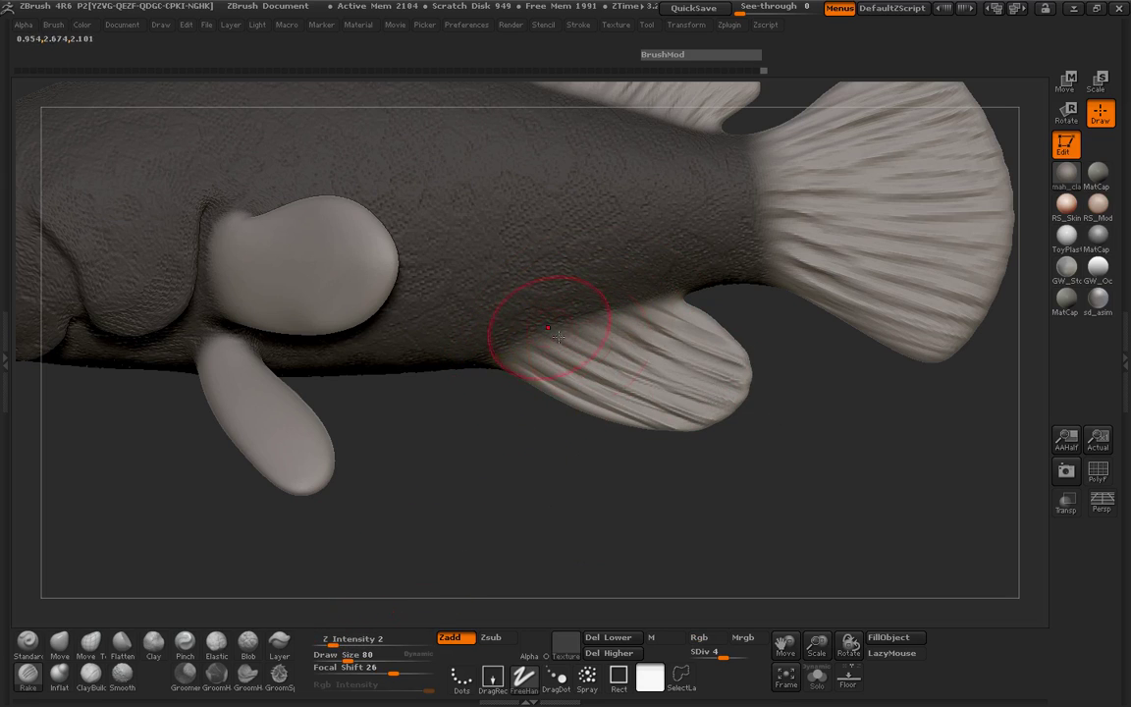
{"action": "left_click_drag", "start_coordinate": [498, 336], "coordinate": [680, 382], "text": "shift"}
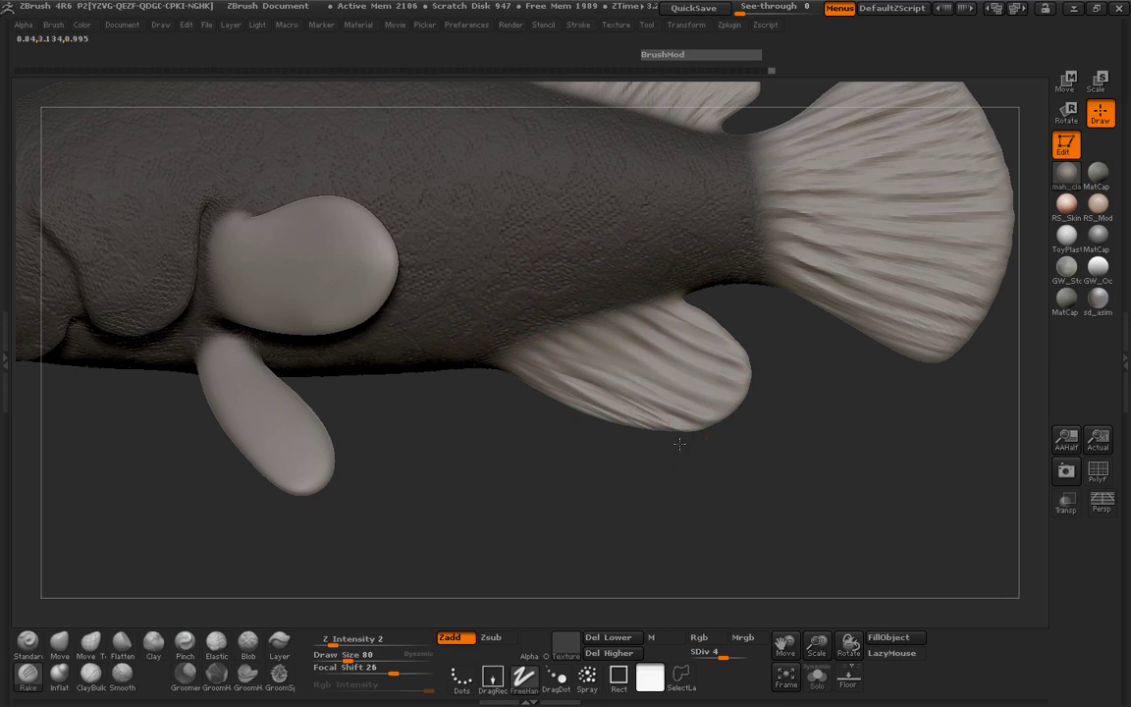
{"action": "left_click_drag", "start_coordinate": [496, 328], "coordinate": [636, 334]}
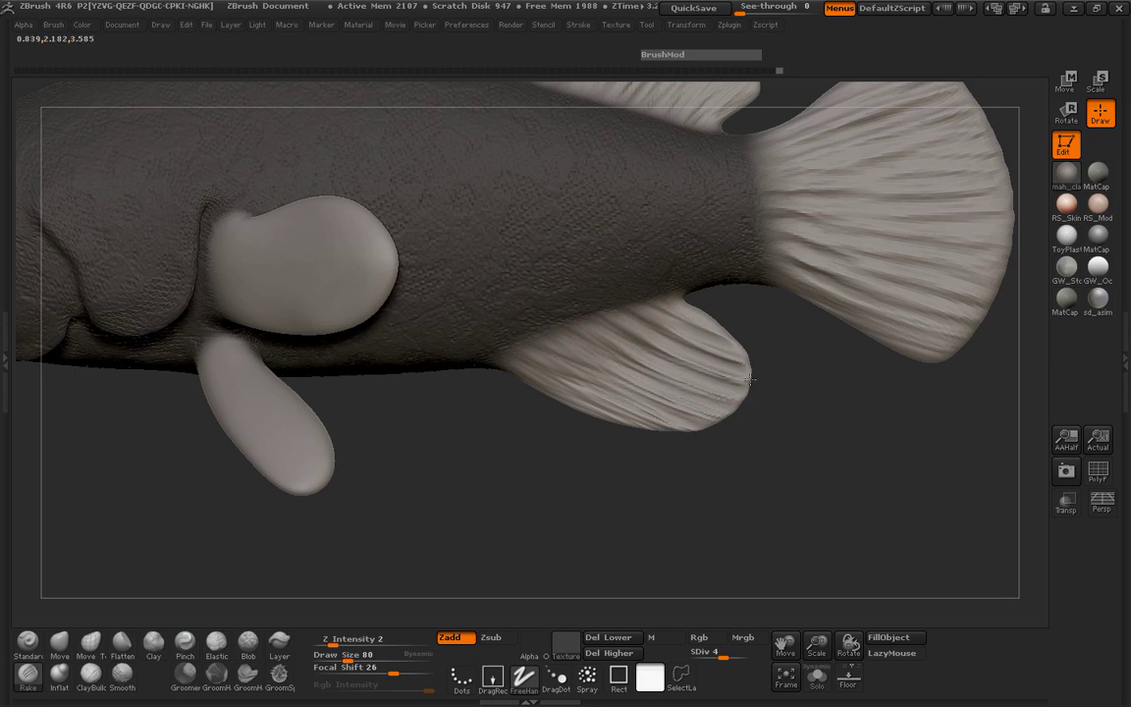
{"action": "left_click_drag", "start_coordinate": [479, 328], "coordinate": [686, 371]}
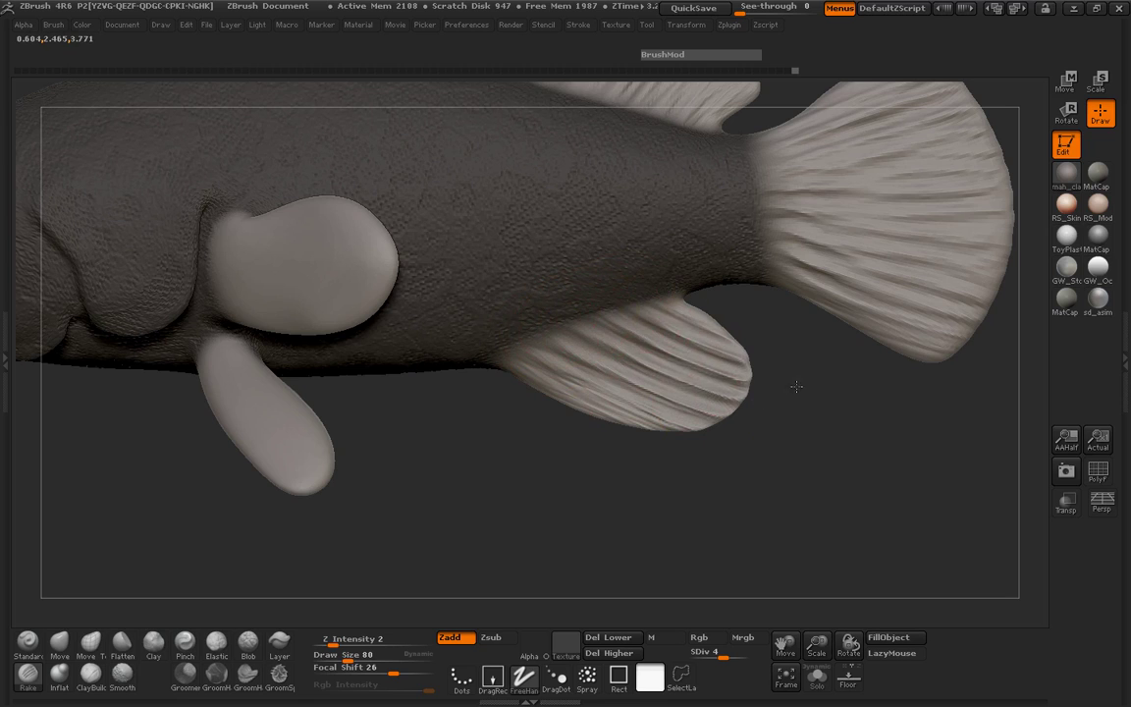
{"action": "left_click_drag", "start_coordinate": [796, 386], "coordinate": [437, 402]}
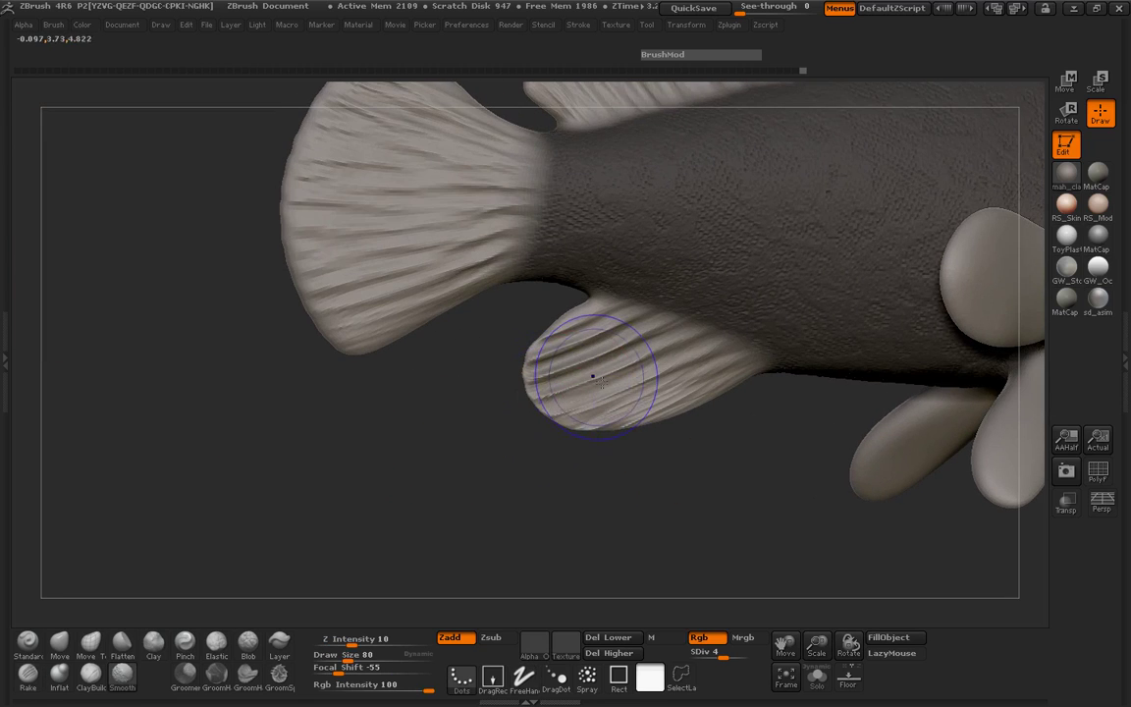
{"action": "left_click_drag", "start_coordinate": [593, 376], "coordinate": [521, 343], "text": "shift"}
{"action": "mouse_move", "coordinate": [618, 354]}
{"action": "left_mouse_down"}
{"action": "mouse_move", "coordinate": [535, 397]}
{"action": "mouse_move", "coordinate": [392, 422]}
{"action": "mouse_move", "coordinate": [495, 427]}
{"action": "left_mouse_up"}
{"action": "key", "text": "shift"}
{"action": "key", "text": "ctrl"}
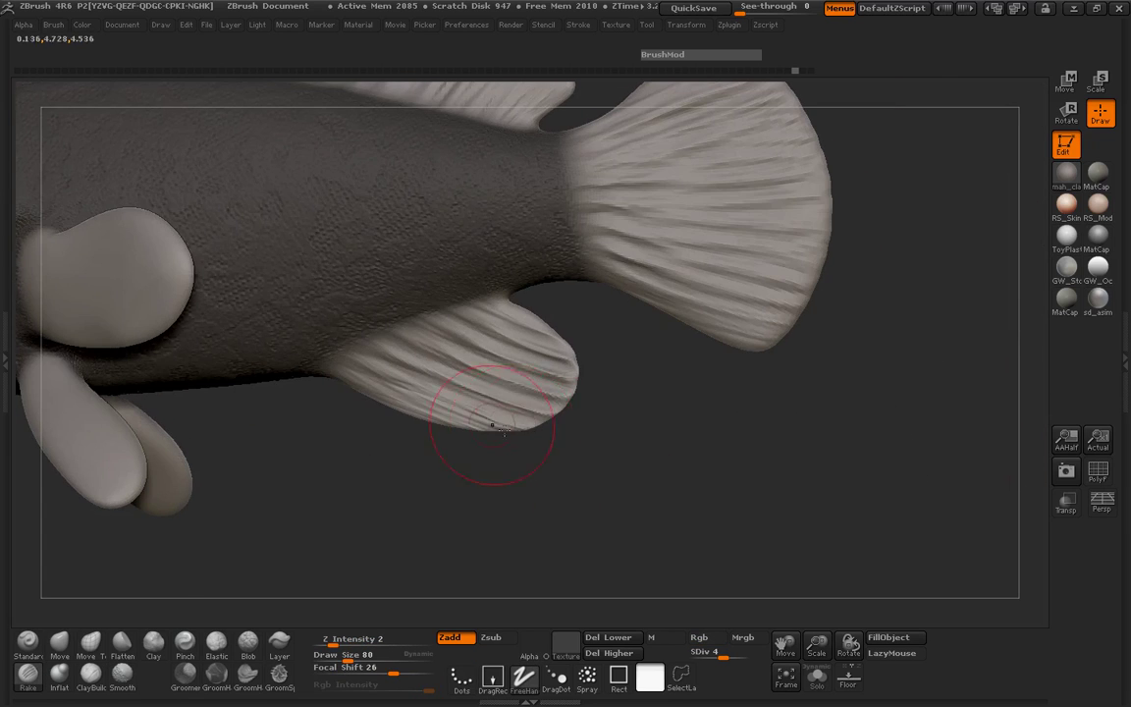
{"action": "key", "text": "shift"}
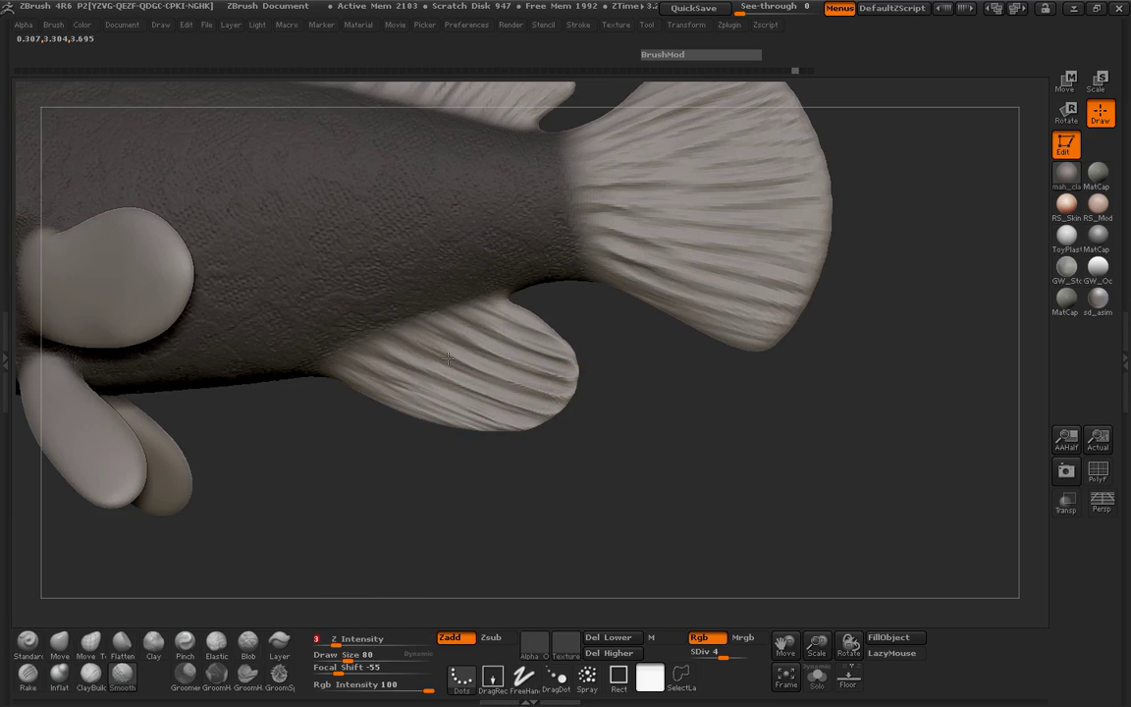
{"action": "left_click_drag", "start_coordinate": [541, 389], "coordinate": [362, 455]}
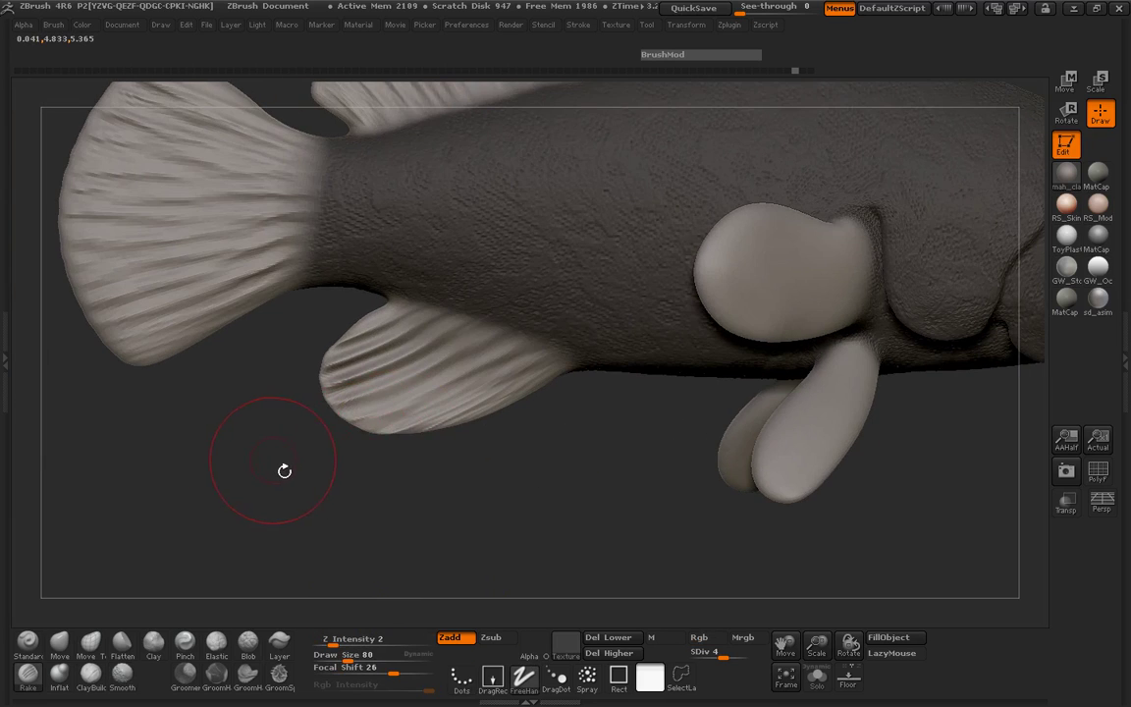
Rake lengthwise grooves along the pelvic fin and smooth it, checking from below and the side.
{"action": "mouse_move", "coordinate": [283, 471]}
{"action": "left_mouse_down"}
{"action": "mouse_move", "coordinate": [328, 534]}
{"action": "mouse_move", "coordinate": [429, 379]}
{"action": "mouse_move", "coordinate": [707, 479]}
{"action": "mouse_move", "coordinate": [663, 511]}
{"action": "mouse_move", "coordinate": [735, 550]}
{"action": "mouse_move", "coordinate": [747, 455]}
{"action": "mouse_move", "coordinate": [537, 416]}
{"action": "left_mouse_up"}
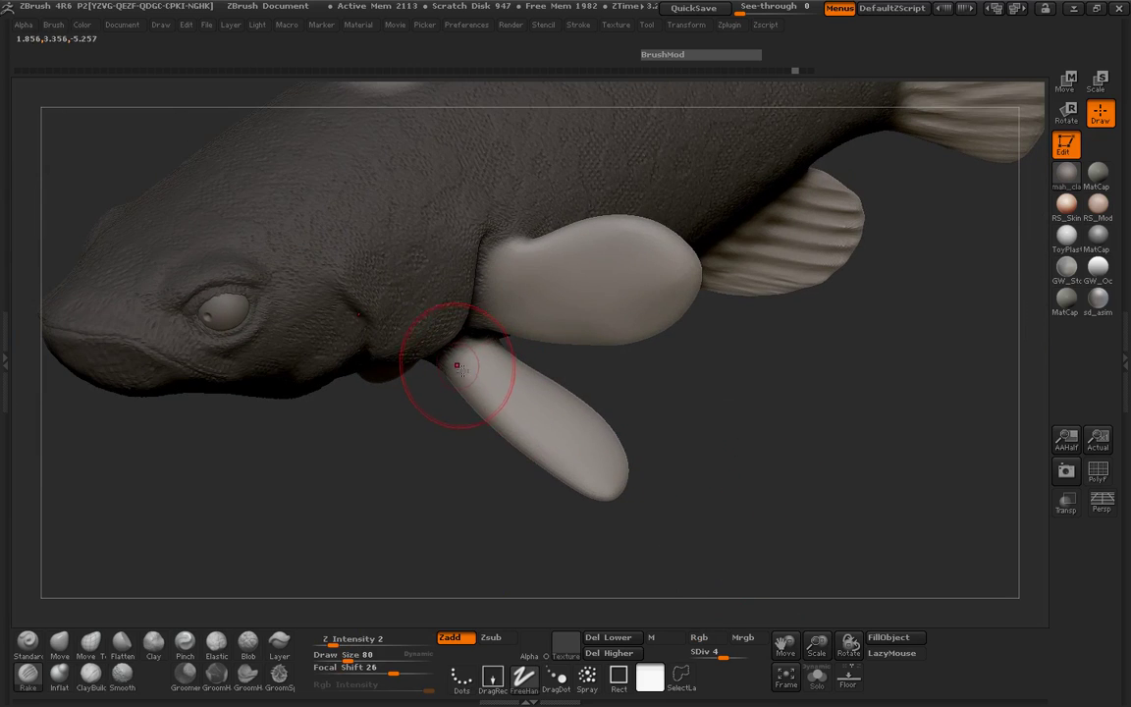
{"action": "mouse_move", "coordinate": [457, 366]}
{"action": "left_mouse_down"}
{"action": "mouse_move", "coordinate": [511, 394]}
{"action": "mouse_move", "coordinate": [633, 496]}
{"action": "left_mouse_up"}
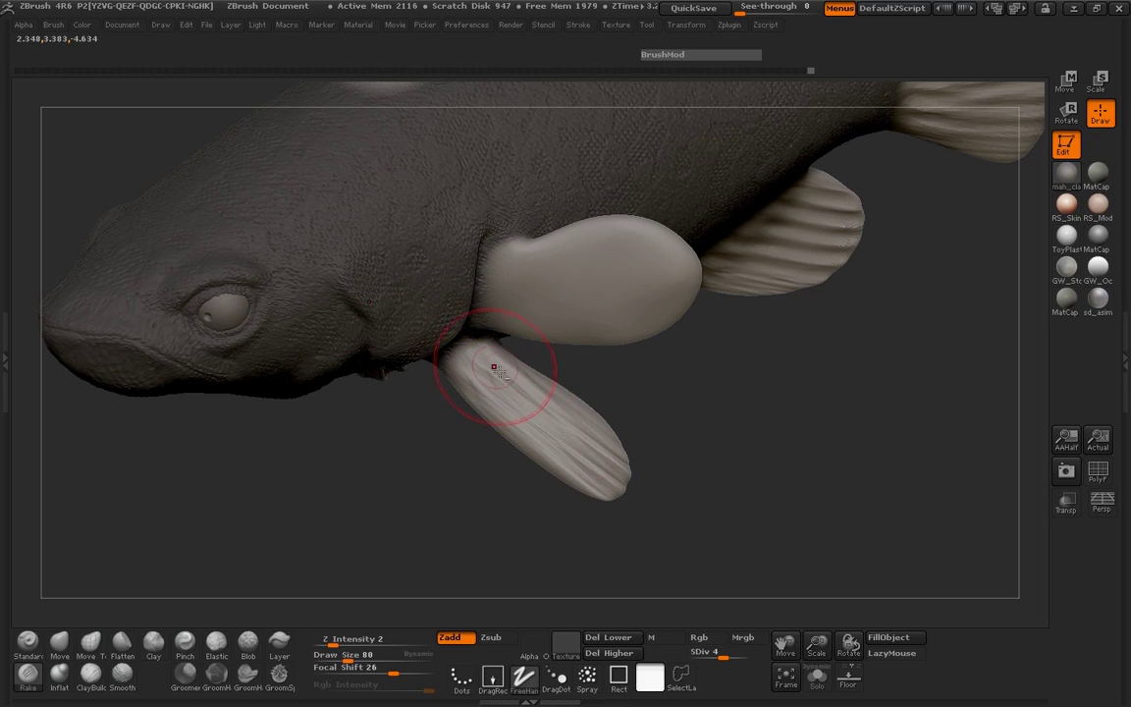
{"action": "mouse_move", "coordinate": [677, 505]}
{"action": "left_mouse_down"}
{"action": "mouse_move", "coordinate": [499, 404]}
{"action": "mouse_move", "coordinate": [480, 416]}
{"action": "mouse_move", "coordinate": [505, 467]}
{"action": "mouse_move", "coordinate": [565, 487]}
{"action": "left_mouse_up"}
{"action": "key", "text": "shift"}
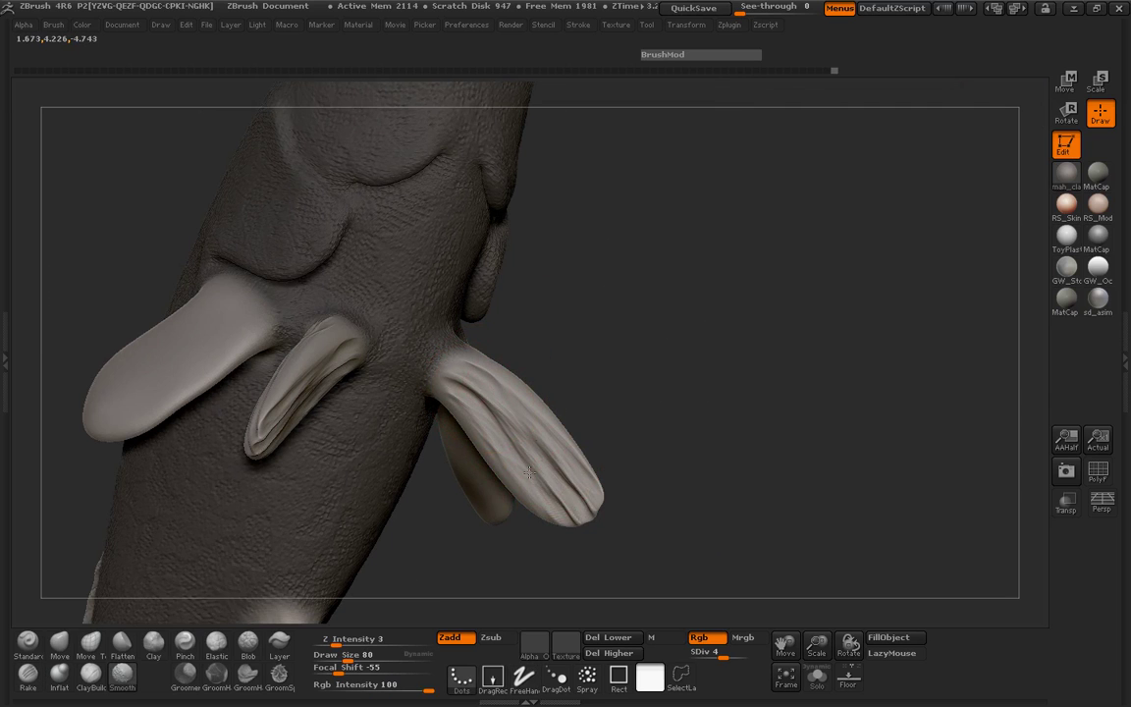
{"action": "mouse_move", "coordinate": [609, 432]}
{"action": "left_mouse_down"}
{"action": "mouse_move", "coordinate": [310, 451]}
{"action": "mouse_move", "coordinate": [348, 467]}
{"action": "left_mouse_up"}
{"action": "mouse_move", "coordinate": [373, 392]}
{"action": "left_mouse_down"}
{"action": "mouse_move", "coordinate": [245, 353]}
{"action": "mouse_move", "coordinate": [196, 376]}
{"action": "mouse_move", "coordinate": [147, 263]}
{"action": "mouse_move", "coordinate": [196, 354]}
{"action": "mouse_move", "coordinate": [192, 373]}
{"action": "mouse_move", "coordinate": [297, 474]}
{"action": "mouse_move", "coordinate": [287, 483]}
{"action": "mouse_move", "coordinate": [686, 443]}
{"action": "mouse_move", "coordinate": [699, 495]}
{"action": "mouse_move", "coordinate": [517, 291]}
{"action": "mouse_move", "coordinate": [584, 316]}
{"action": "left_mouse_up"}
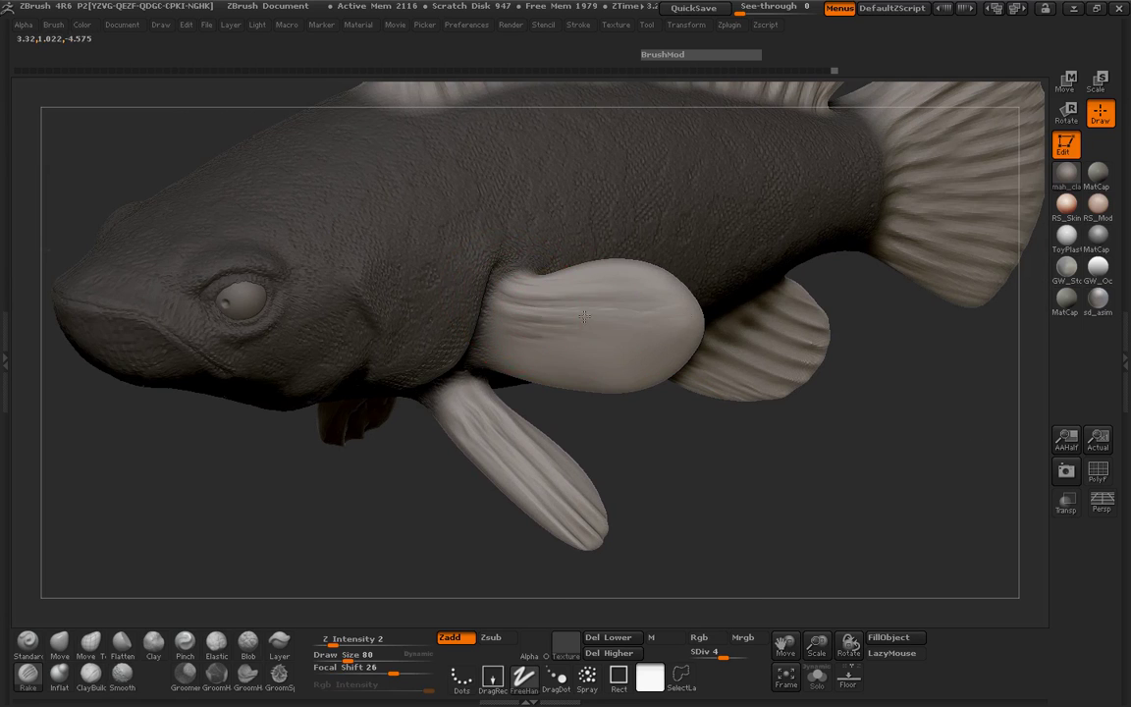
At Draw Size 125, smooth the dark creases across the grooved pectoral fin.
{"action": "mouse_move", "coordinate": [636, 469]}
{"action": "left_mouse_down", "text": "alt"}
{"action": "mouse_move", "coordinate": [767, 462]}
{"action": "mouse_move", "coordinate": [675, 394]}
{"action": "left_mouse_up", "text": "alt"}
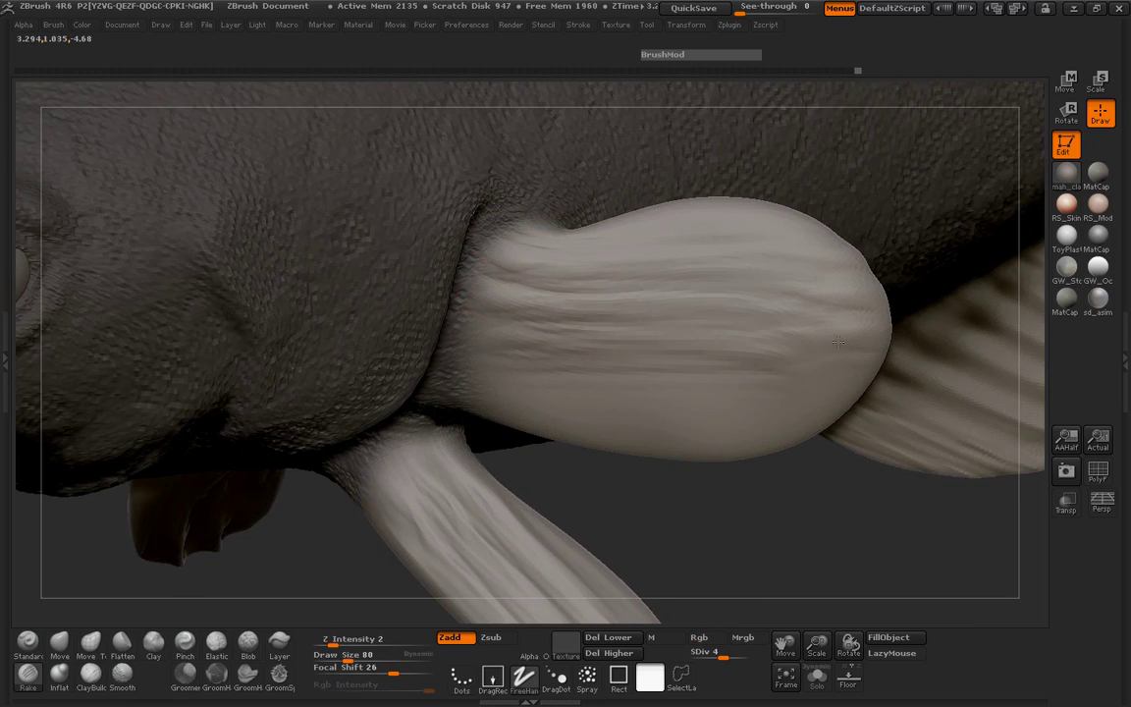
{"action": "type", "text": "s125"}
{"action": "key", "text": "Return"}
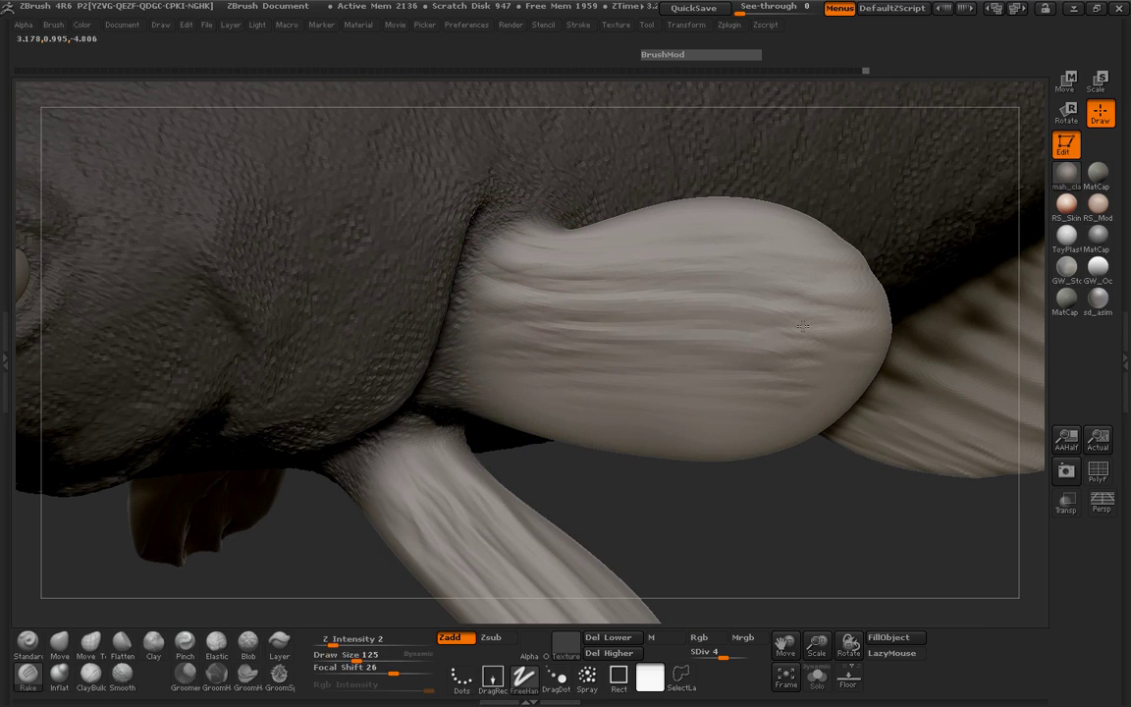
{"action": "left_click_drag", "start_coordinate": [699, 378], "coordinate": [535, 393], "text": "shift"}
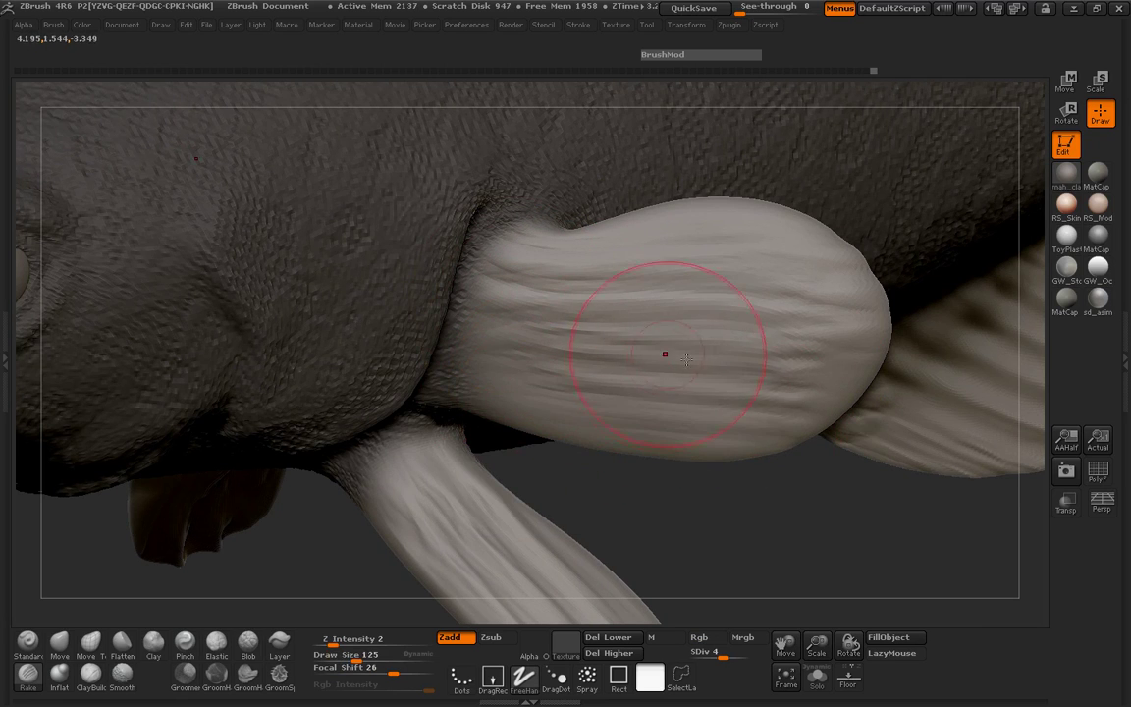
Smooth the pectoral fin's base near the body, then raise the model to SDiv 6.
{"action": "left_click_drag", "start_coordinate": [828, 456], "coordinate": [833, 517]}
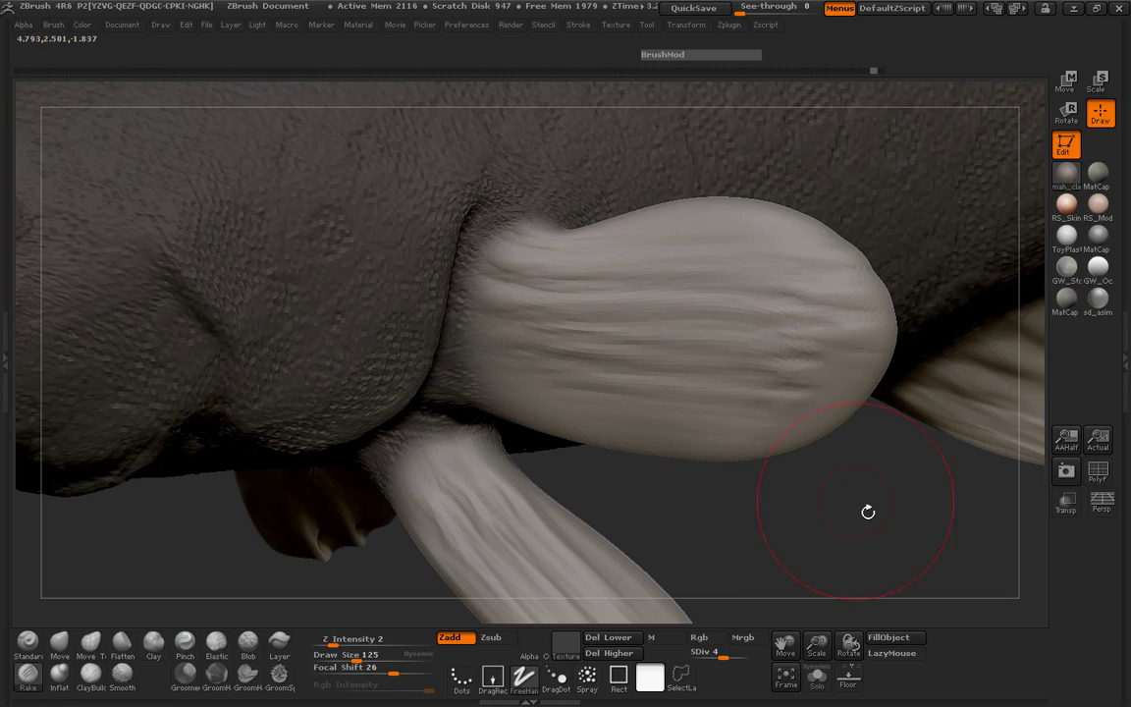
{"action": "left_click_drag", "start_coordinate": [936, 442], "coordinate": [858, 366]}
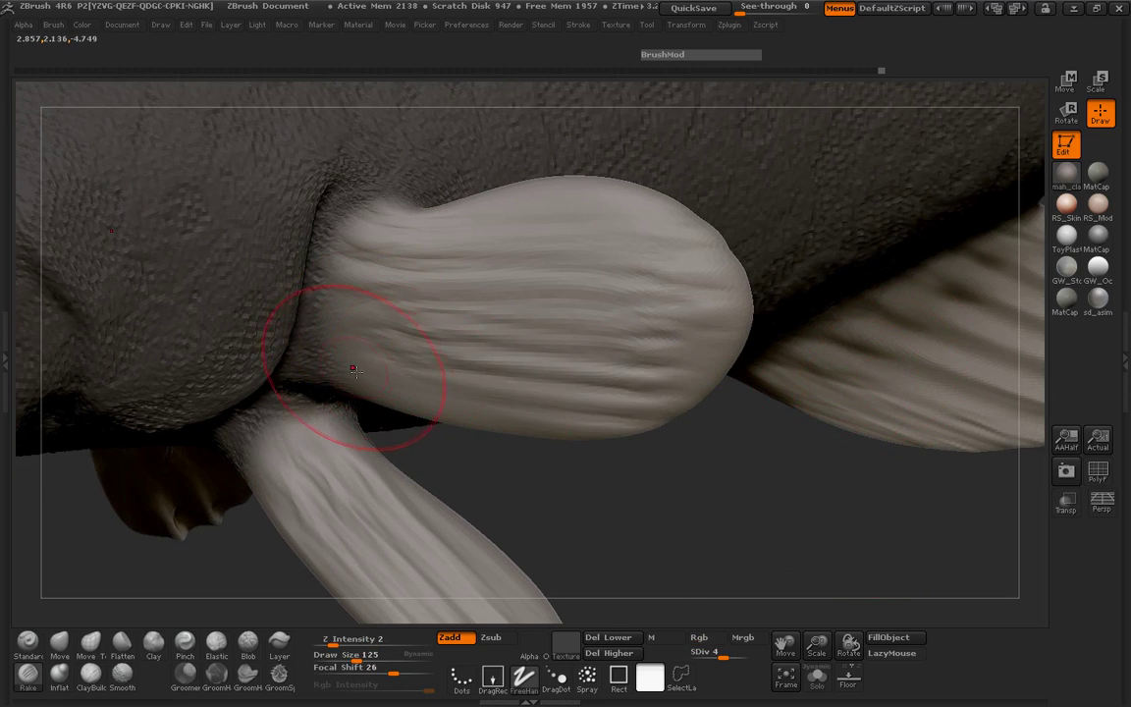
{"action": "left_click_drag", "start_coordinate": [354, 370], "coordinate": [559, 344], "text": "shift"}
{"action": "mouse_move", "coordinate": [636, 359]}
{"action": "left_mouse_down", "text": "shift"}
{"action": "mouse_move", "coordinate": [362, 270]}
{"action": "mouse_move", "coordinate": [723, 299]}
{"action": "left_mouse_up", "text": "shift"}
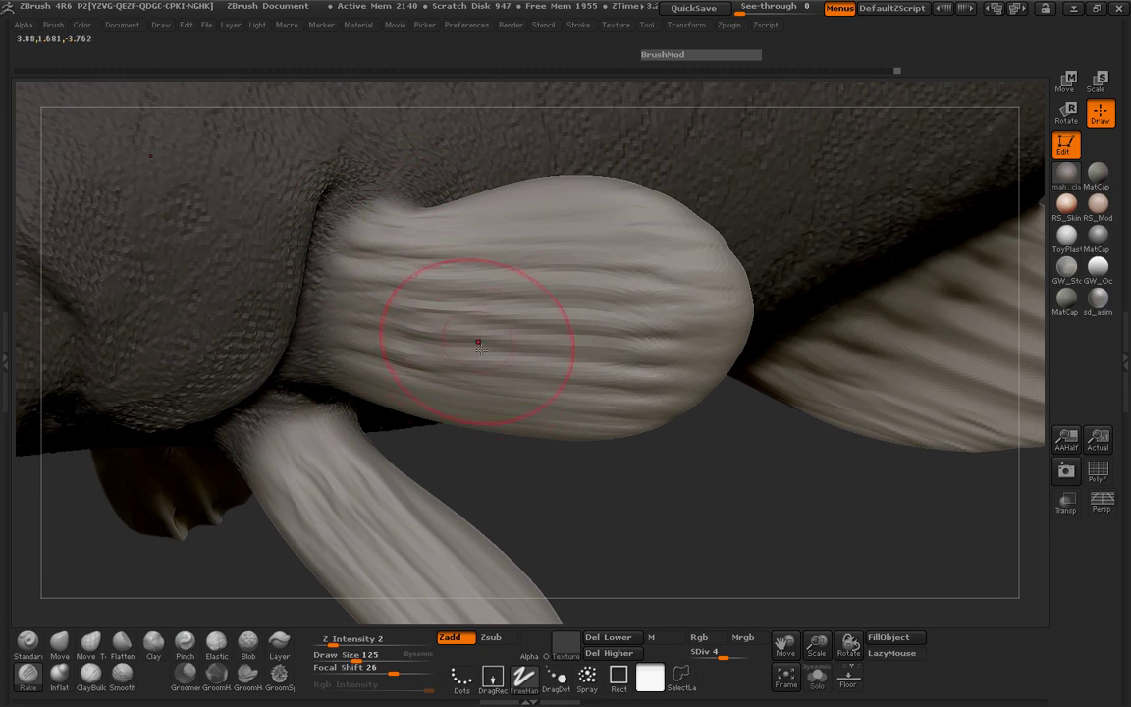
{"action": "left_click_drag", "start_coordinate": [703, 651], "coordinate": [764, 655]}
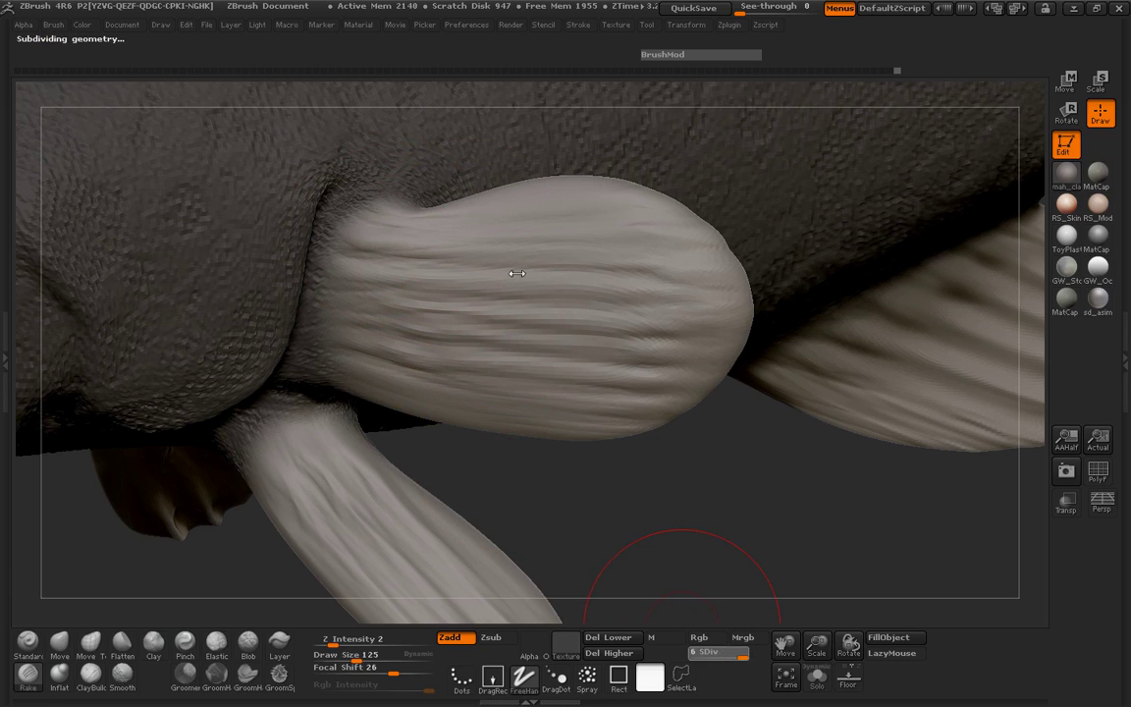
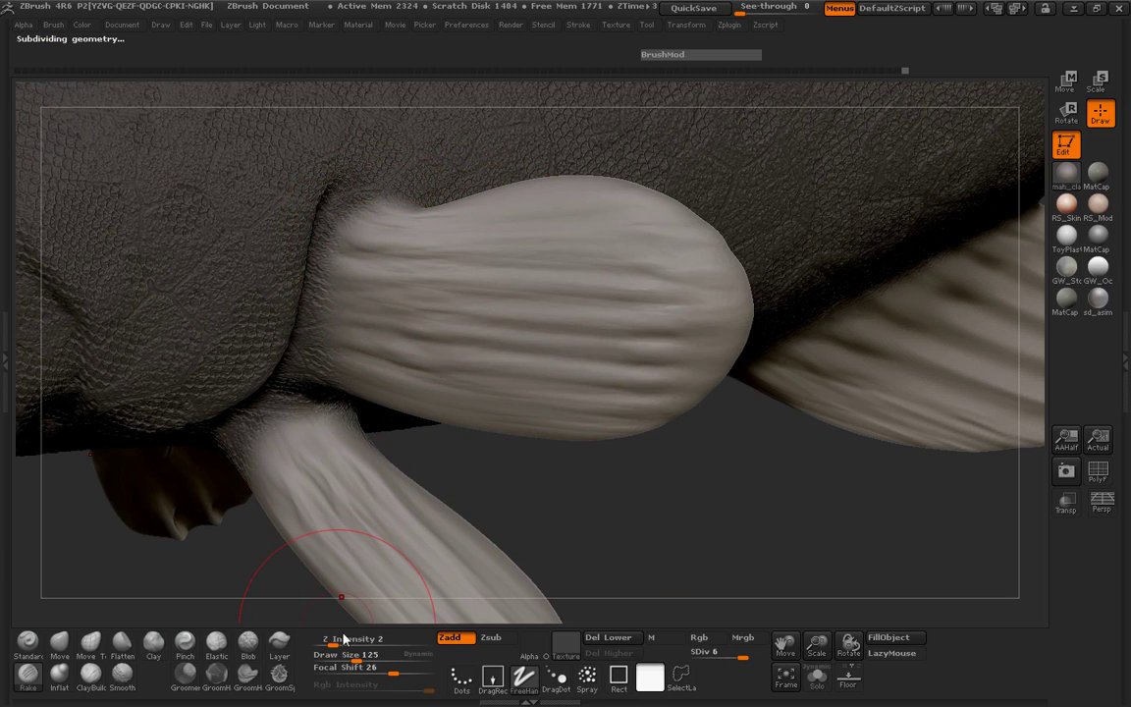
Rake lengthwise grooves into the pectoral fin fold, along its top edge, left end and base.
{"action": "left_click_drag", "start_coordinate": [348, 334], "coordinate": [373, 416]}
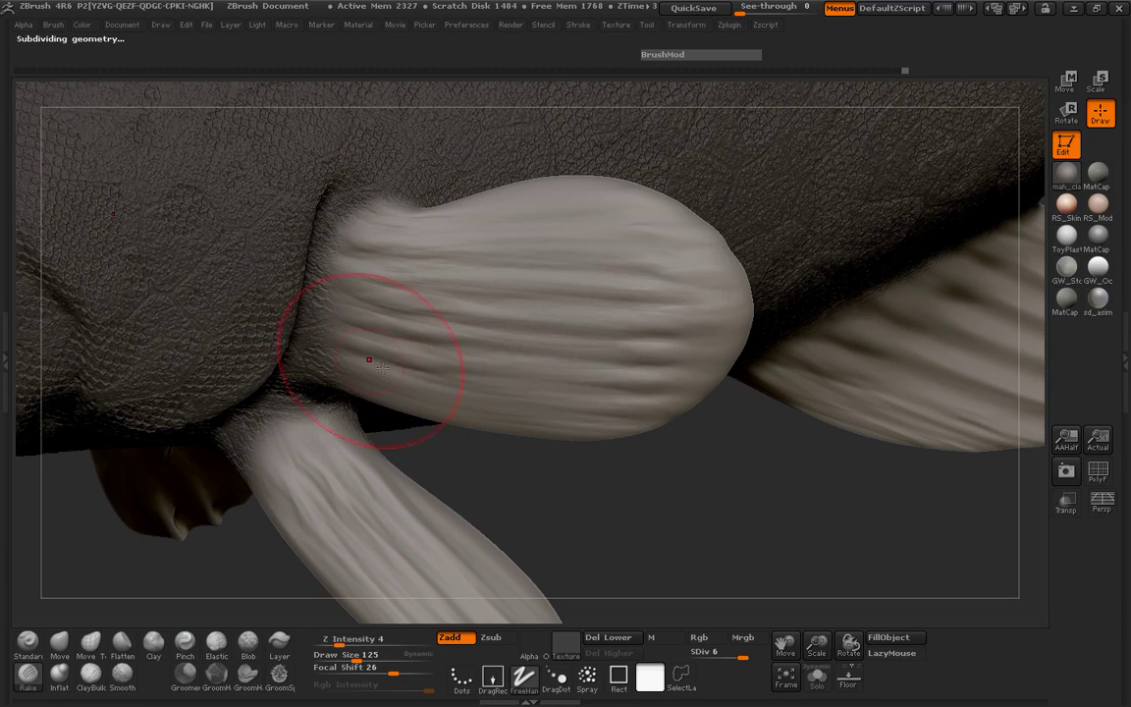
{"action": "mouse_move", "coordinate": [376, 298]}
{"action": "left_mouse_down"}
{"action": "mouse_move", "coordinate": [383, 265]}
{"action": "mouse_move", "coordinate": [636, 224]}
{"action": "left_mouse_up"}
{"action": "left_click_drag", "start_coordinate": [549, 222], "coordinate": [422, 192]}
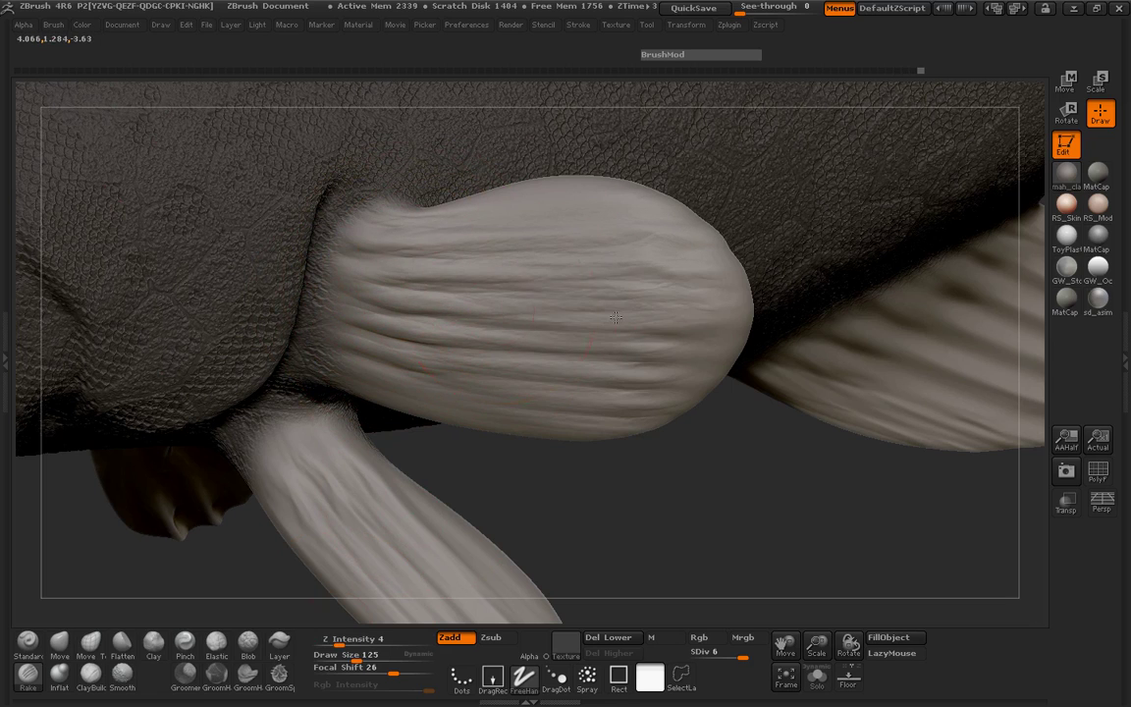
{"action": "left_click_drag", "start_coordinate": [625, 211], "coordinate": [512, 206]}
{"action": "left_click_drag", "start_coordinate": [589, 294], "coordinate": [380, 263]}
At Draw Size 110, carve grooves along the fin's middle and lower part, then smooth its top.
{"action": "key", "text": "space"}
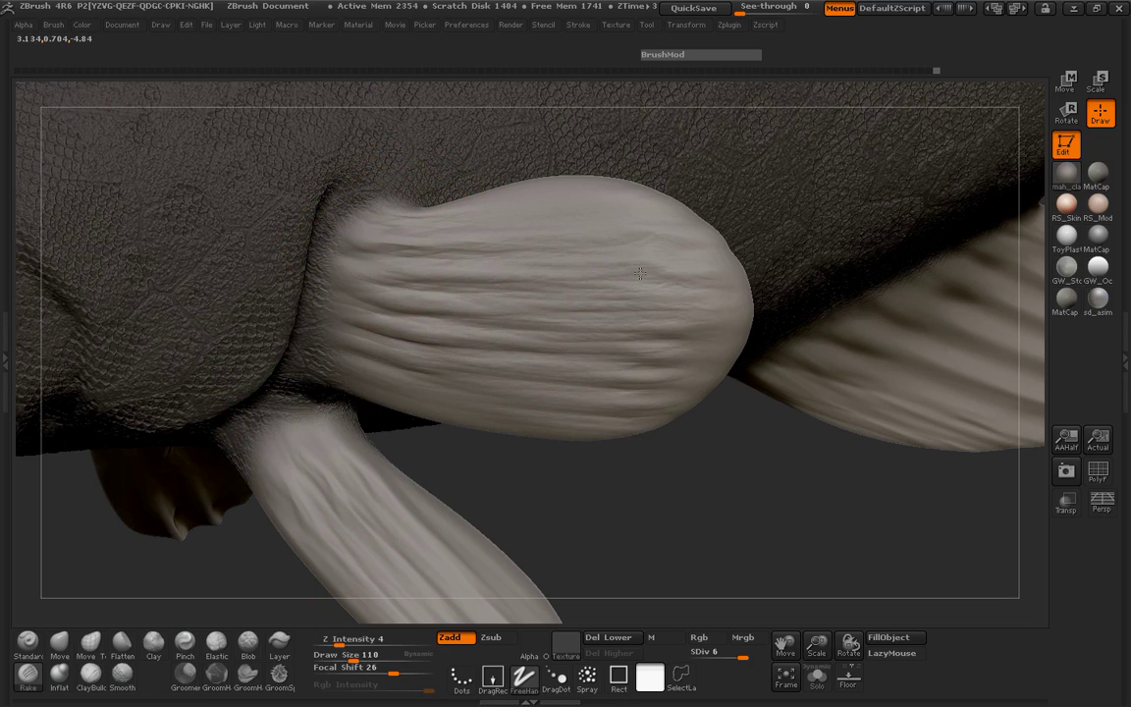
{"action": "mouse_move", "coordinate": [374, 313]}
{"action": "left_mouse_down"}
{"action": "mouse_move", "coordinate": [495, 295]}
{"action": "mouse_move", "coordinate": [628, 299]}
{"action": "left_mouse_up"}
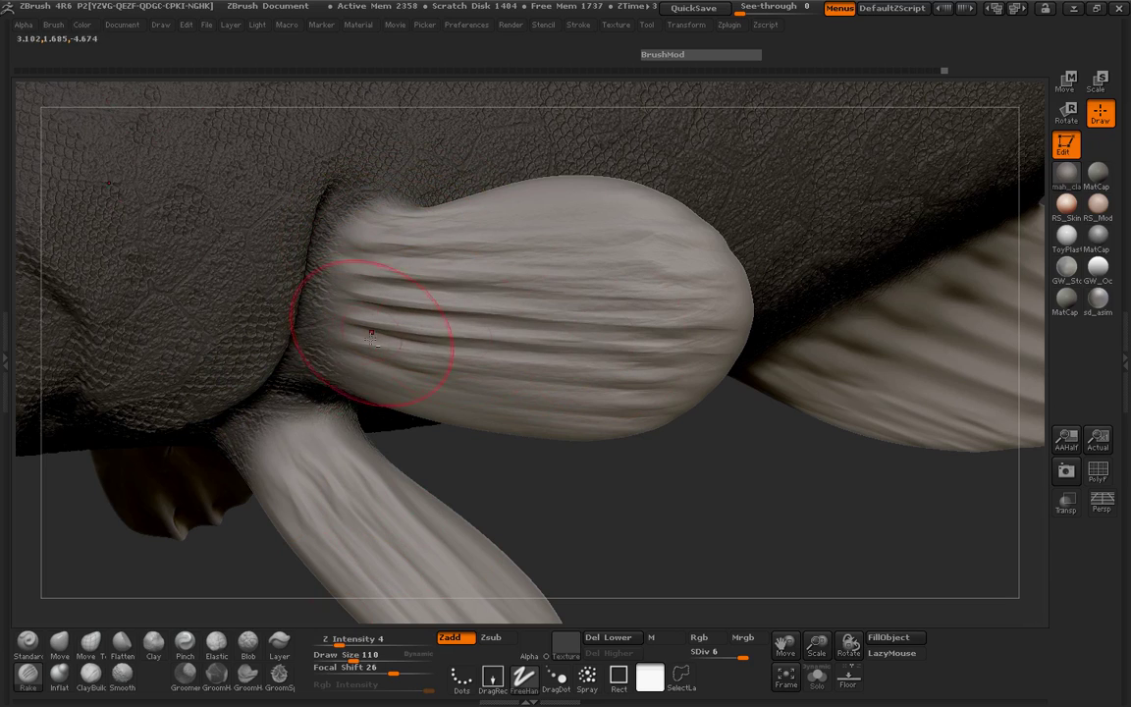
{"action": "mouse_move", "coordinate": [329, 338]}
{"action": "left_mouse_down"}
{"action": "mouse_move", "coordinate": [548, 387]}
{"action": "mouse_move", "coordinate": [353, 353]}
{"action": "left_mouse_up"}
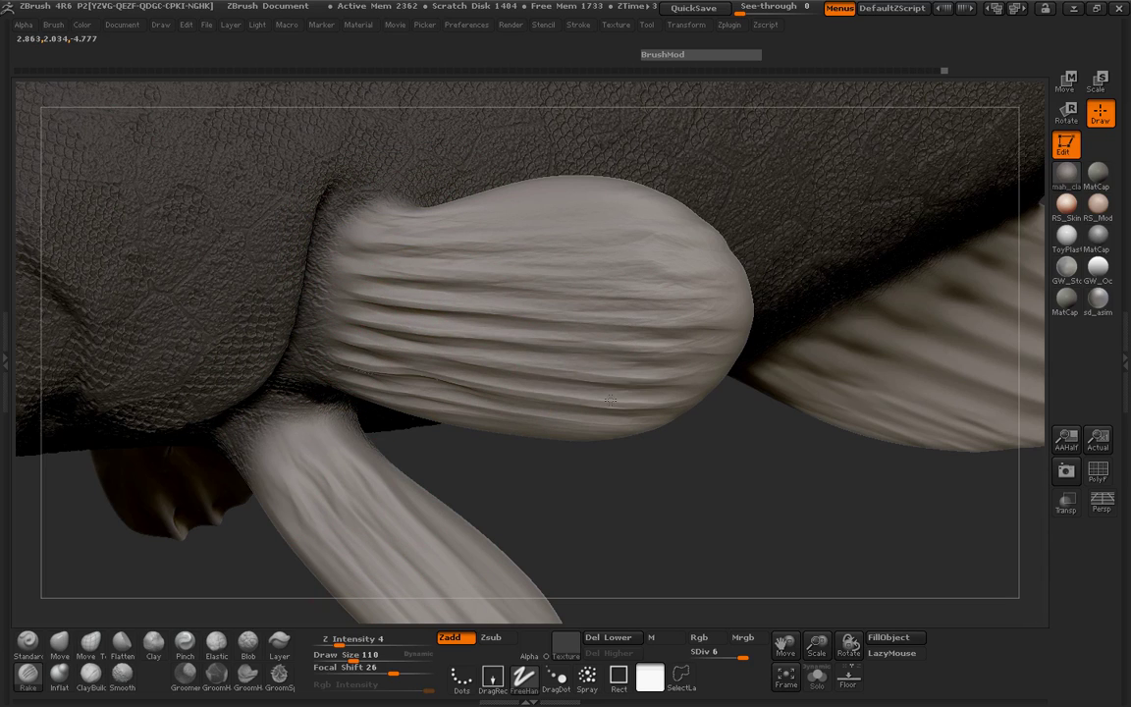
{"action": "key", "text": "shift"}
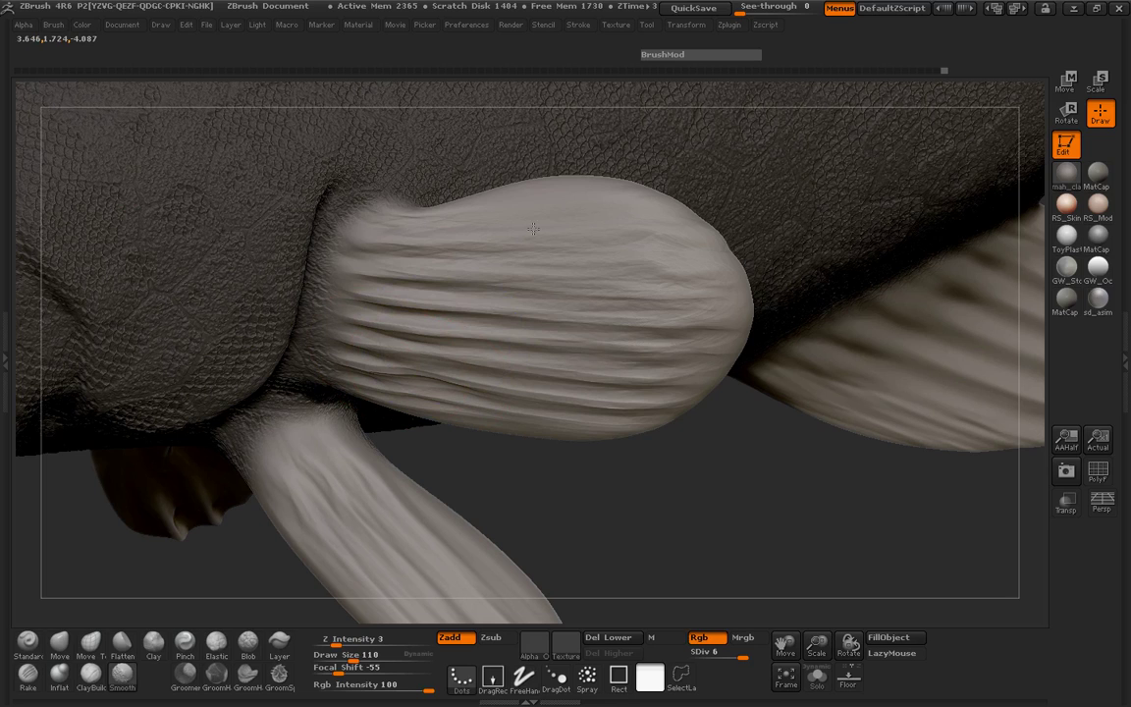
{"action": "left_click_drag", "start_coordinate": [481, 245], "coordinate": [561, 248], "text": "shift"}
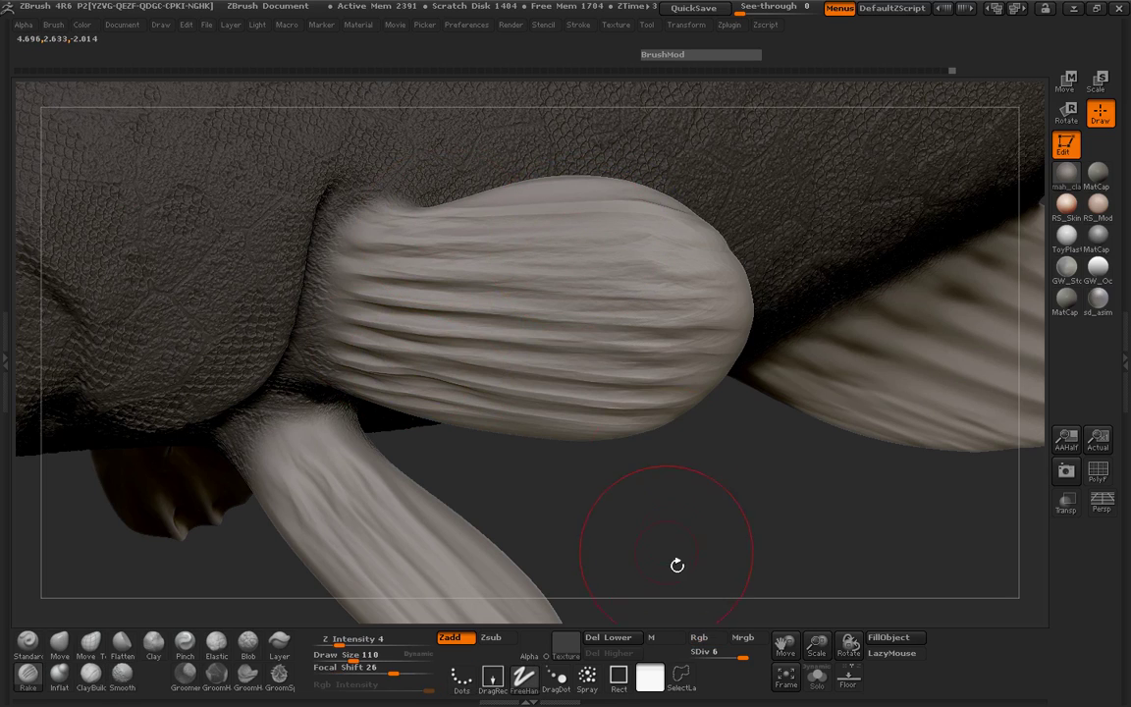
{"action": "mouse_move", "coordinate": [677, 566]}
{"action": "left_mouse_down"}
{"action": "mouse_move", "coordinate": [687, 403]}
{"action": "mouse_move", "coordinate": [434, 366]}
{"action": "mouse_move", "coordinate": [599, 465]}
{"action": "left_mouse_up"}
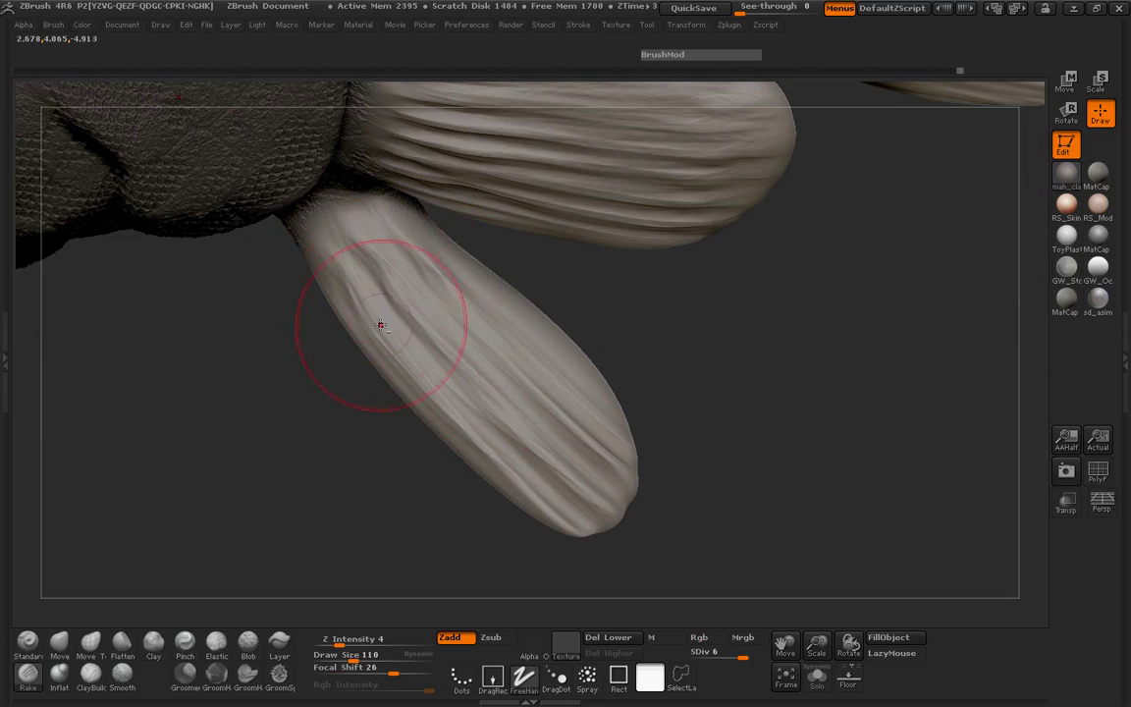
Orbit the fish to view the fins from the front and both sides, then stroke along the tail fin base.
{"action": "mouse_move", "coordinate": [719, 522]}
{"action": "left_mouse_down"}
{"action": "mouse_move", "coordinate": [683, 365]}
{"action": "mouse_move", "coordinate": [554, 520]}
{"action": "left_mouse_up"}
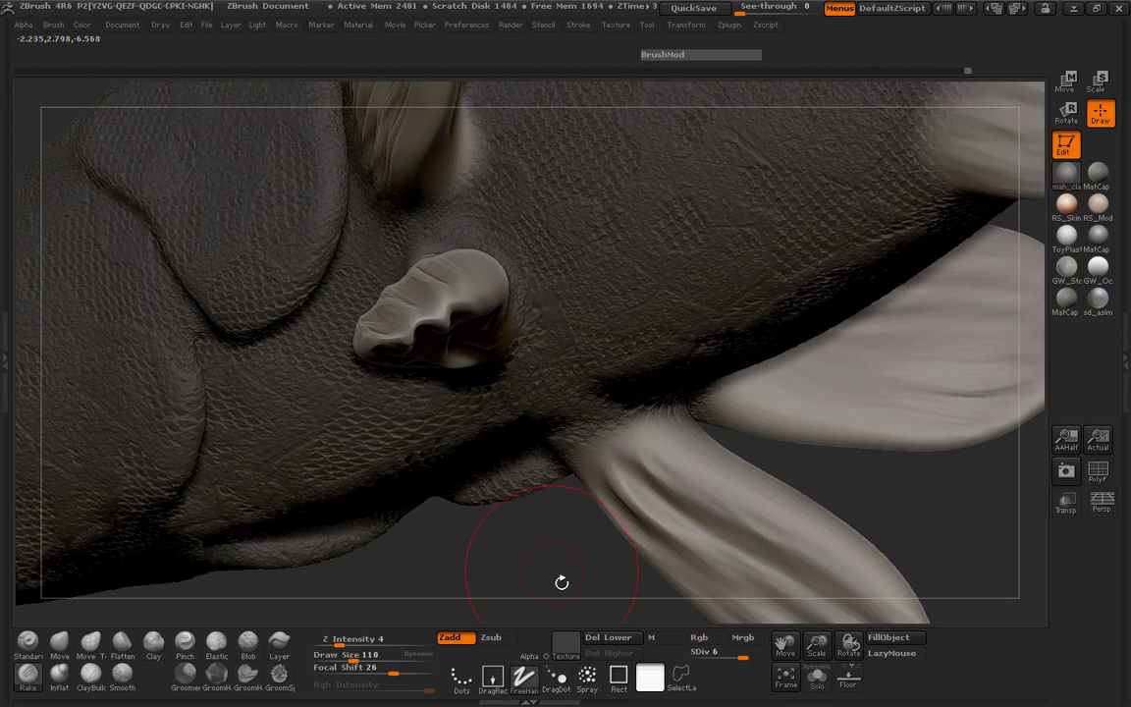
{"action": "mouse_move", "coordinate": [562, 582]}
{"action": "left_mouse_down"}
{"action": "mouse_move", "coordinate": [270, 537]}
{"action": "mouse_move", "coordinate": [243, 399]}
{"action": "mouse_move", "coordinate": [419, 311]}
{"action": "mouse_move", "coordinate": [295, 197]}
{"action": "mouse_move", "coordinate": [417, 283]}
{"action": "mouse_move", "coordinate": [202, 189]}
{"action": "mouse_move", "coordinate": [204, 165]}
{"action": "left_mouse_up"}
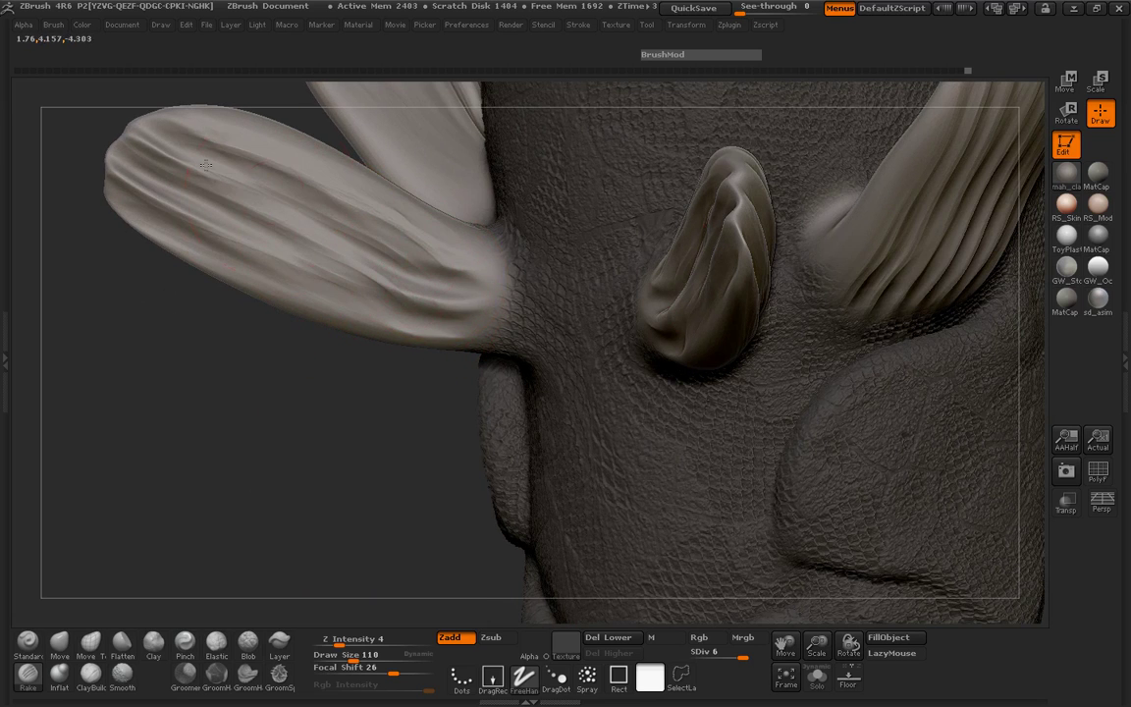
{"action": "mouse_move", "coordinate": [58, 344]}
{"action": "left_mouse_down"}
{"action": "mouse_move", "coordinate": [91, 355]}
{"action": "mouse_move", "coordinate": [443, 356]}
{"action": "mouse_move", "coordinate": [752, 297]}
{"action": "mouse_move", "coordinate": [684, 242]}
{"action": "left_mouse_up"}
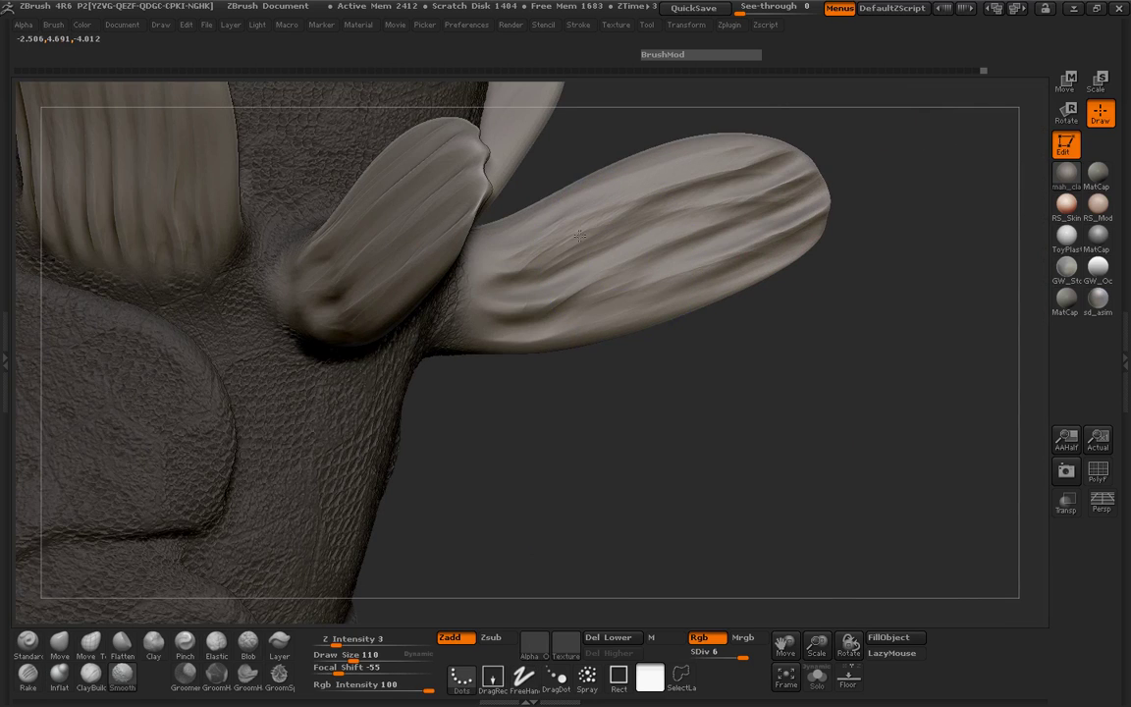
{"action": "mouse_move", "coordinate": [777, 408]}
{"action": "left_mouse_down"}
{"action": "mouse_move", "coordinate": [222, 328]}
{"action": "mouse_move", "coordinate": [296, 276]}
{"action": "mouse_move", "coordinate": [234, 391]}
{"action": "mouse_move", "coordinate": [232, 239]}
{"action": "mouse_move", "coordinate": [681, 392]}
{"action": "mouse_move", "coordinate": [742, 464]}
{"action": "mouse_move", "coordinate": [353, 431]}
{"action": "mouse_move", "coordinate": [247, 447]}
{"action": "left_mouse_up"}
{"action": "mouse_move", "coordinate": [800, 302]}
{"action": "left_mouse_down"}
{"action": "mouse_move", "coordinate": [857, 278]}
{"action": "mouse_move", "coordinate": [785, 245]}
{"action": "mouse_move", "coordinate": [858, 315]}
{"action": "mouse_move", "coordinate": [957, 351]}
{"action": "left_mouse_up"}
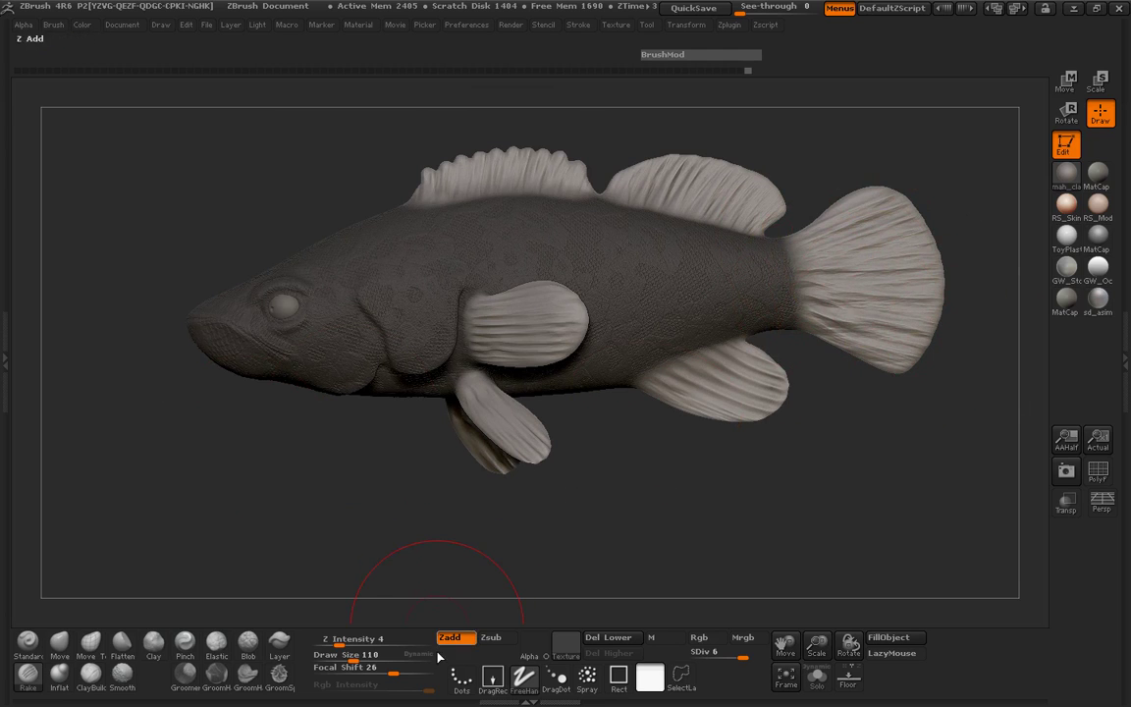
Switch the brush to striped Alpha 58 at Draw Size 65, undoing a test stroke on the tail.
{"action": "left_click", "coordinate": [526, 652]}
{"action": "left_click", "coordinate": [533, 648]}
{"action": "mouse_move", "coordinate": [407, 557]}
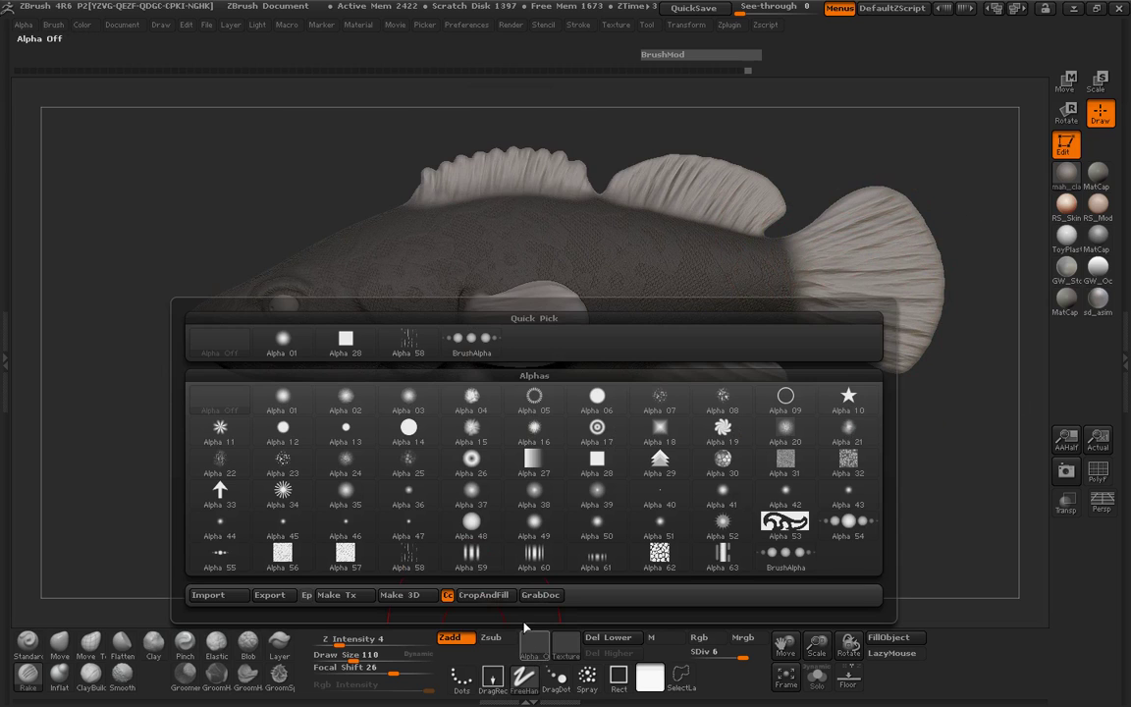
{"action": "left_click", "coordinate": [424, 568]}
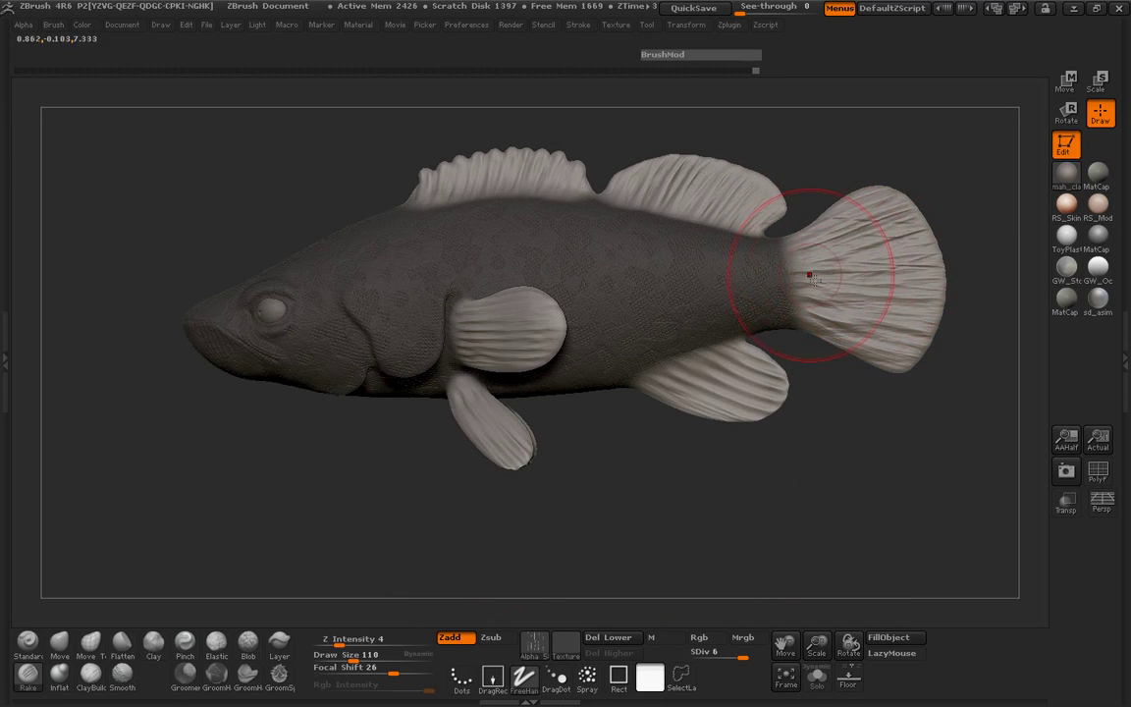
{"action": "left_click_drag", "start_coordinate": [813, 248], "coordinate": [875, 314]}
{"action": "key", "text": "ctrl+z"}
{"action": "left_click_drag", "start_coordinate": [831, 171], "coordinate": [828, 197], "text": "alt"}
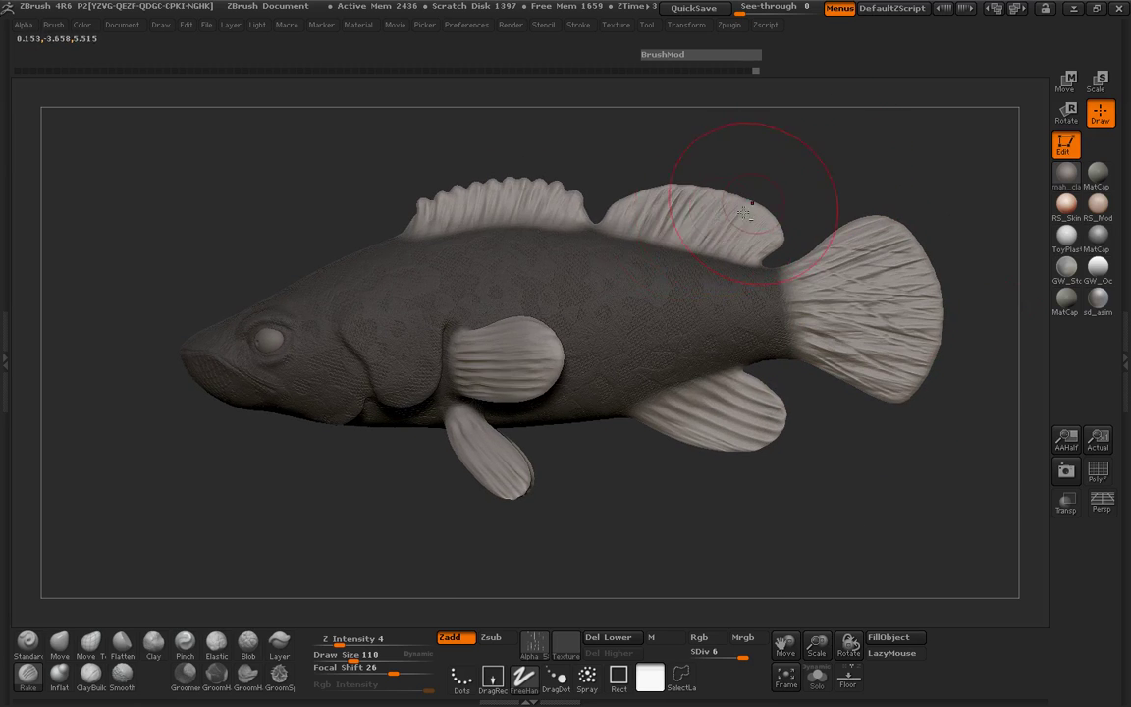
{"action": "key", "text": "space"}
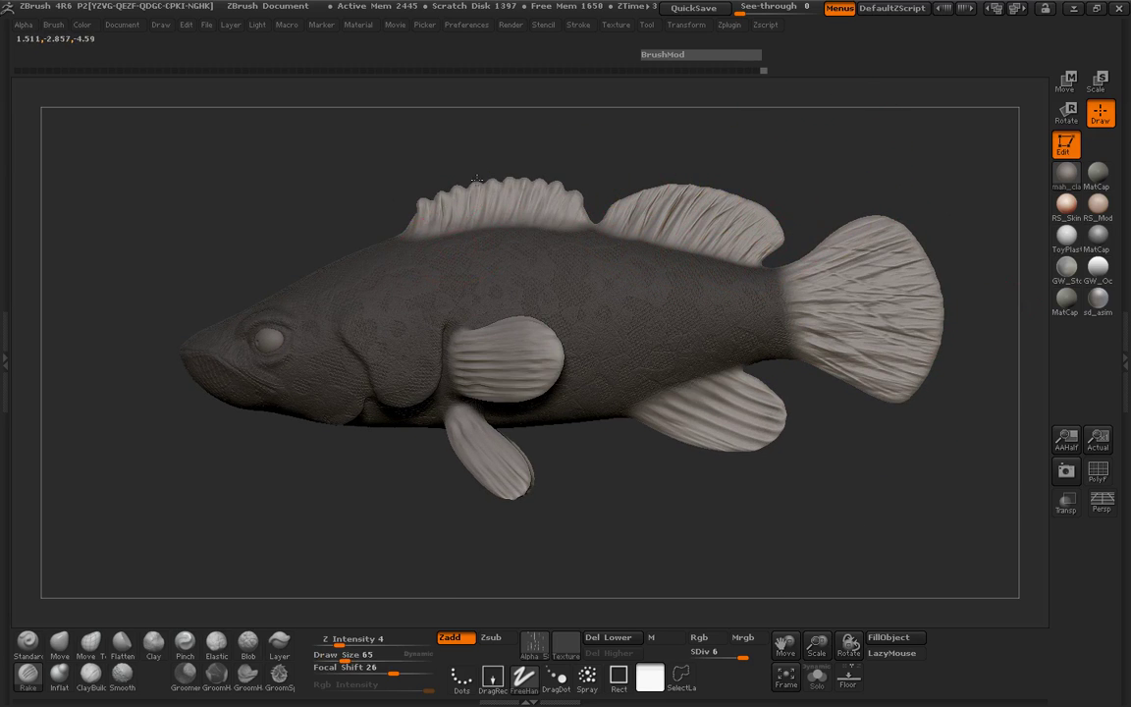
Orbit the fish through front, side and three-quarter views, then frame the whole body.
{"action": "mouse_move", "coordinate": [530, 187]}
{"action": "left_mouse_down"}
{"action": "mouse_move", "coordinate": [663, 389]}
{"action": "mouse_move", "coordinate": [699, 403]}
{"action": "left_mouse_up"}
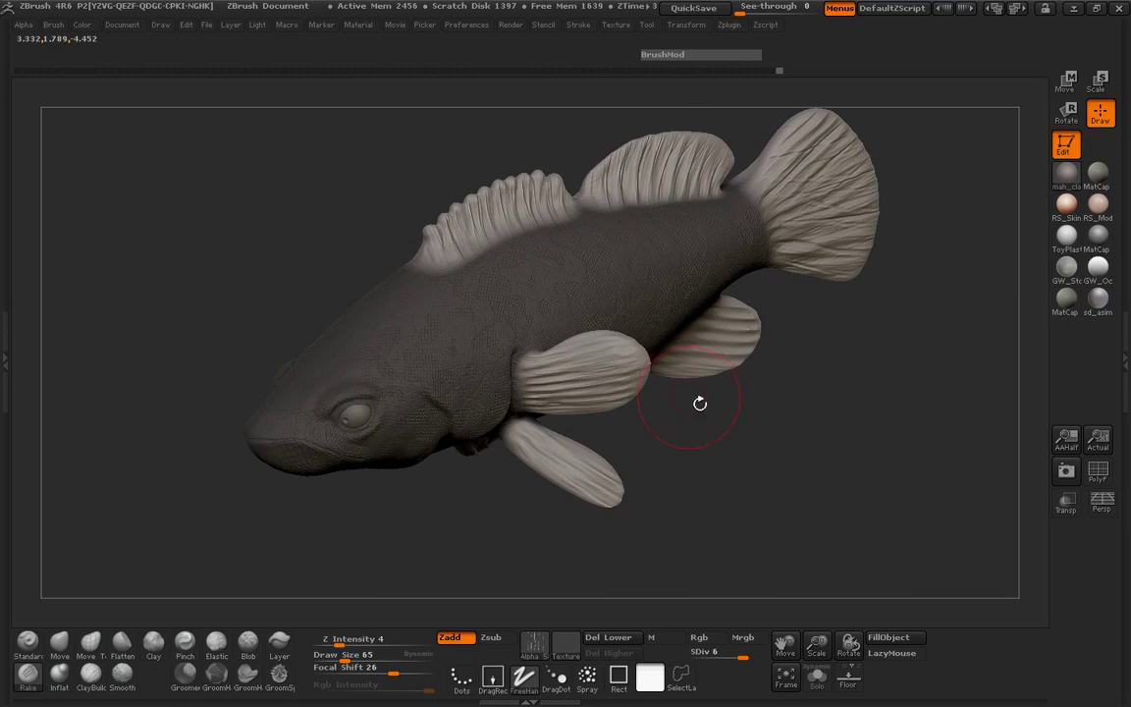
{"action": "mouse_move", "coordinate": [812, 373]}
{"action": "left_mouse_down"}
{"action": "mouse_move", "coordinate": [840, 358]}
{"action": "mouse_move", "coordinate": [817, 383]}
{"action": "left_mouse_up"}
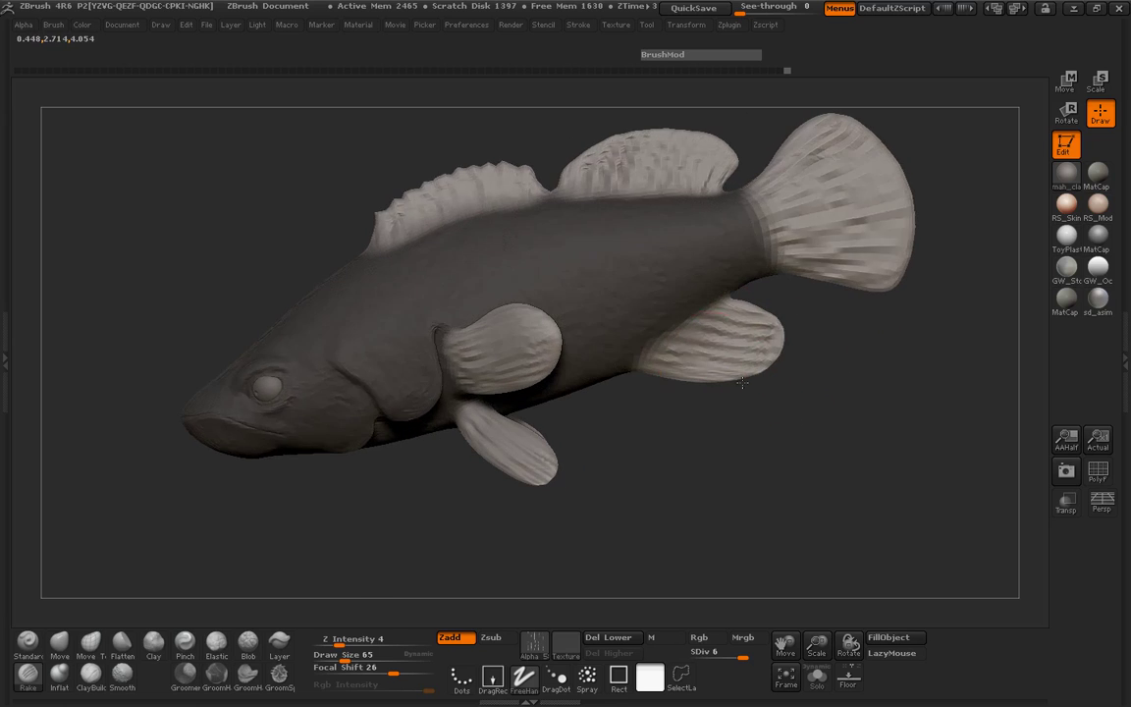
{"action": "mouse_move", "coordinate": [846, 335]}
{"action": "left_mouse_down"}
{"action": "mouse_move", "coordinate": [651, 479]}
{"action": "mouse_move", "coordinate": [696, 355]}
{"action": "left_mouse_up"}
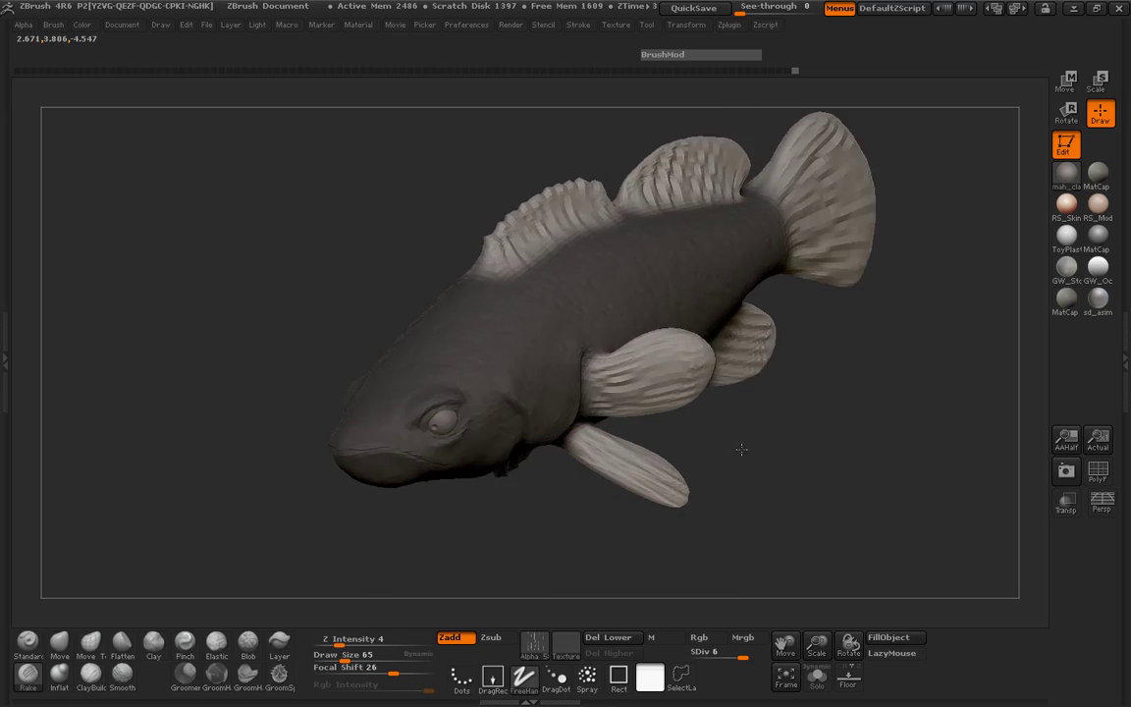
{"action": "left_click_drag", "start_coordinate": [856, 469], "coordinate": [745, 413]}
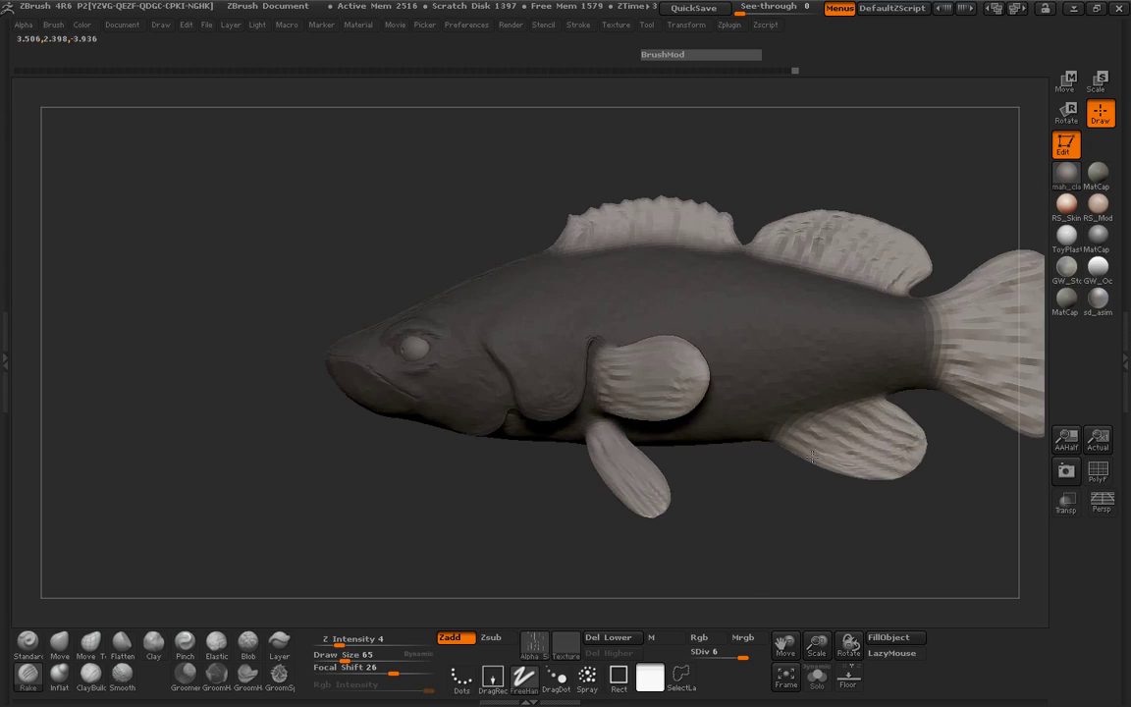
{"action": "left_click_drag", "start_coordinate": [403, 232], "coordinate": [269, 282], "text": "alt"}
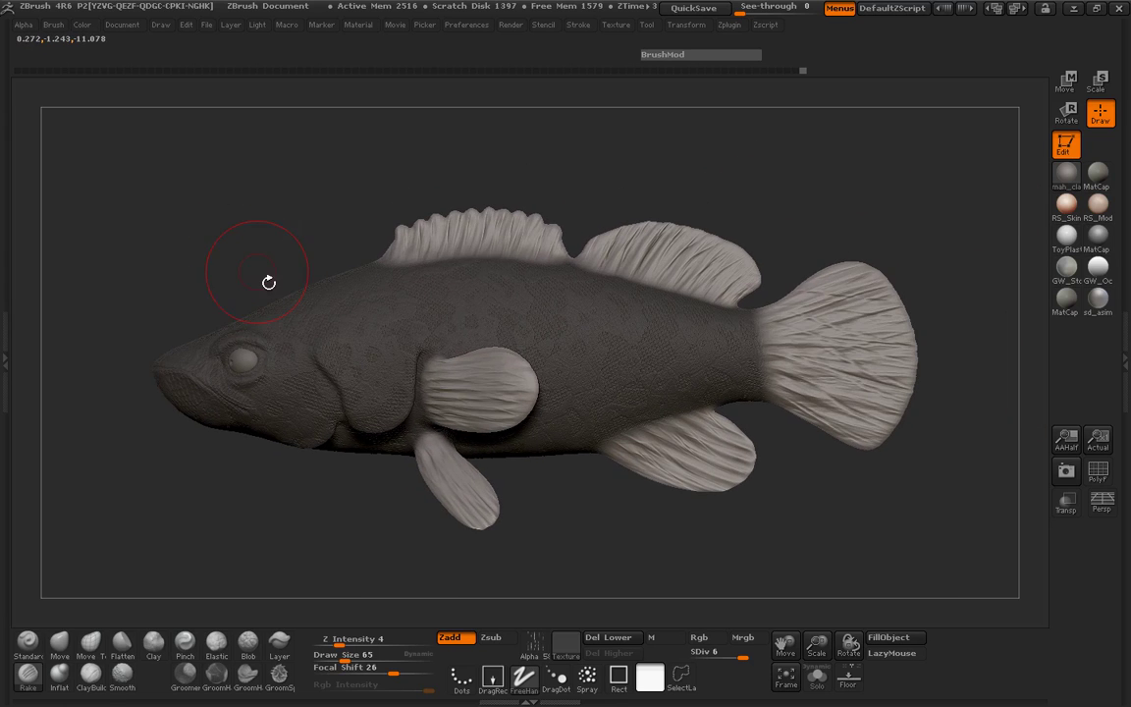
Load a fresh brush preset set to carve inward (Zsub) with intensity 12.
{"action": "left_click", "coordinate": [28, 641]}
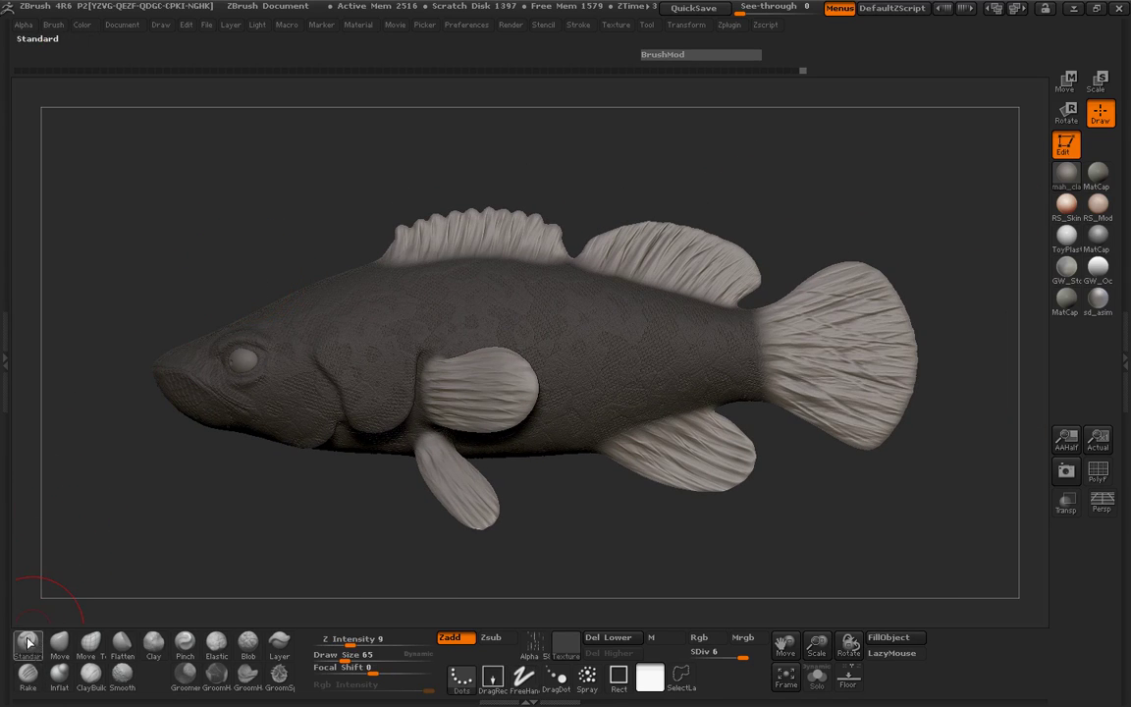
{"action": "left_click", "coordinate": [535, 644]}
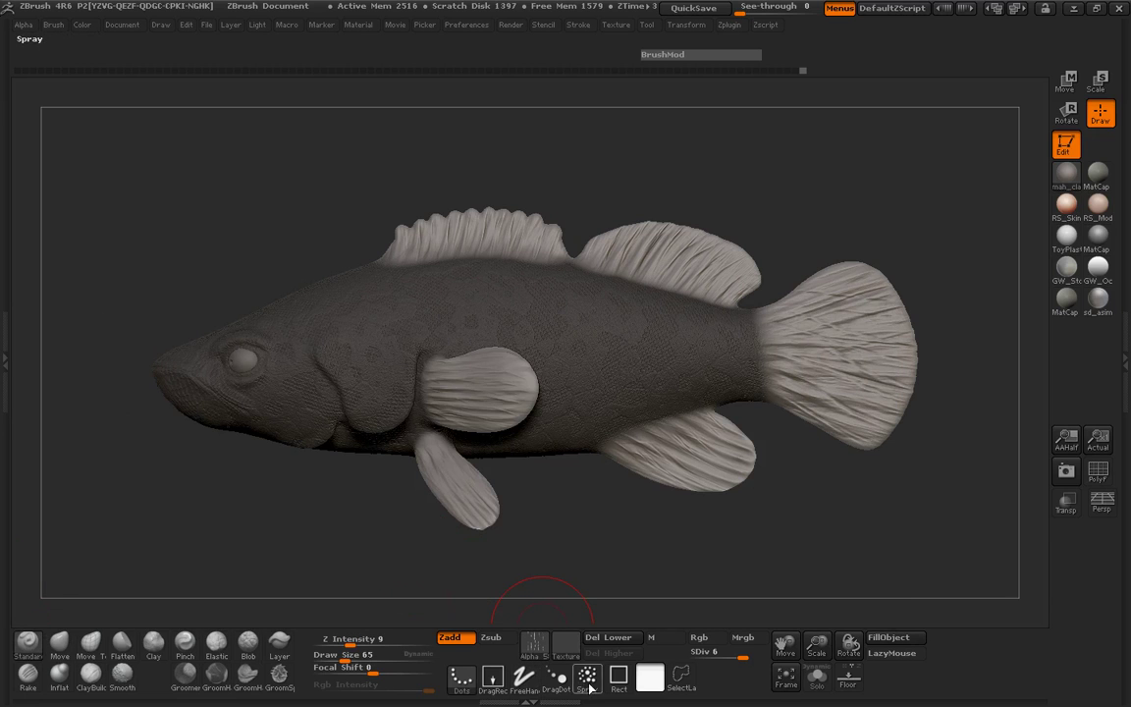
{"action": "left_click", "coordinate": [491, 637]}
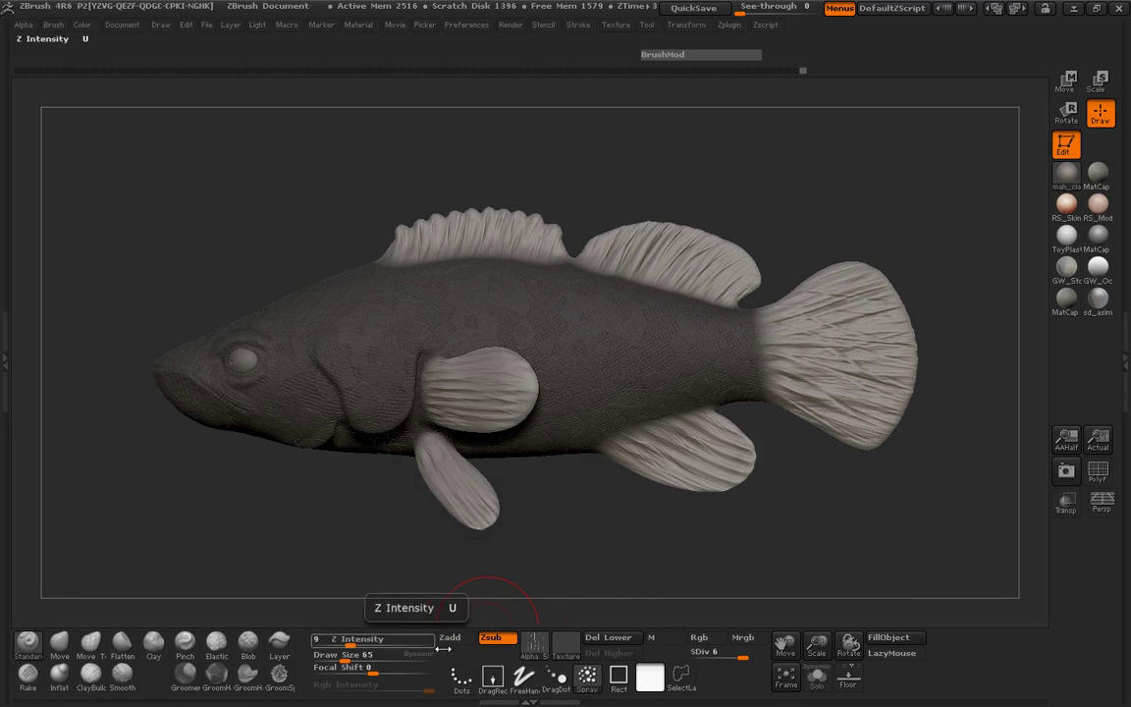
{"action": "left_click_drag", "start_coordinate": [348, 645], "coordinate": [351, 645]}
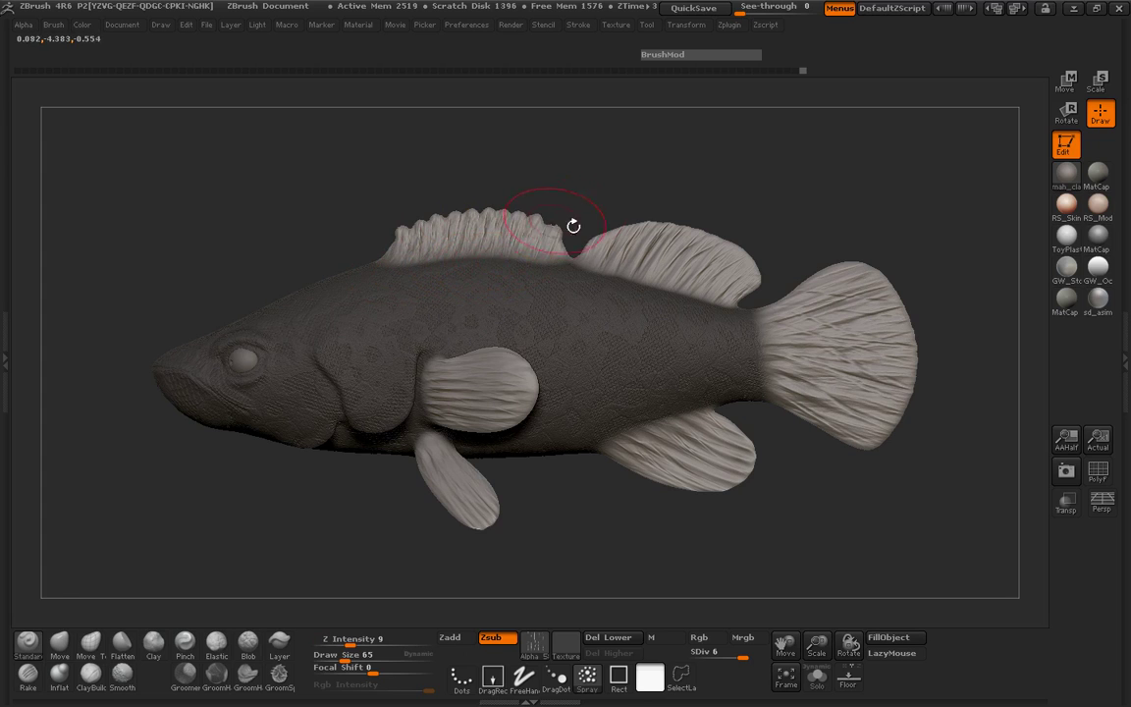
Shrink the brush, view the fins from tail, side and below, and carve fine pectoral fin grooves.
{"action": "left_click_drag", "start_coordinate": [606, 226], "coordinate": [686, 196], "text": "alt"}
{"action": "key", "text": "space"}
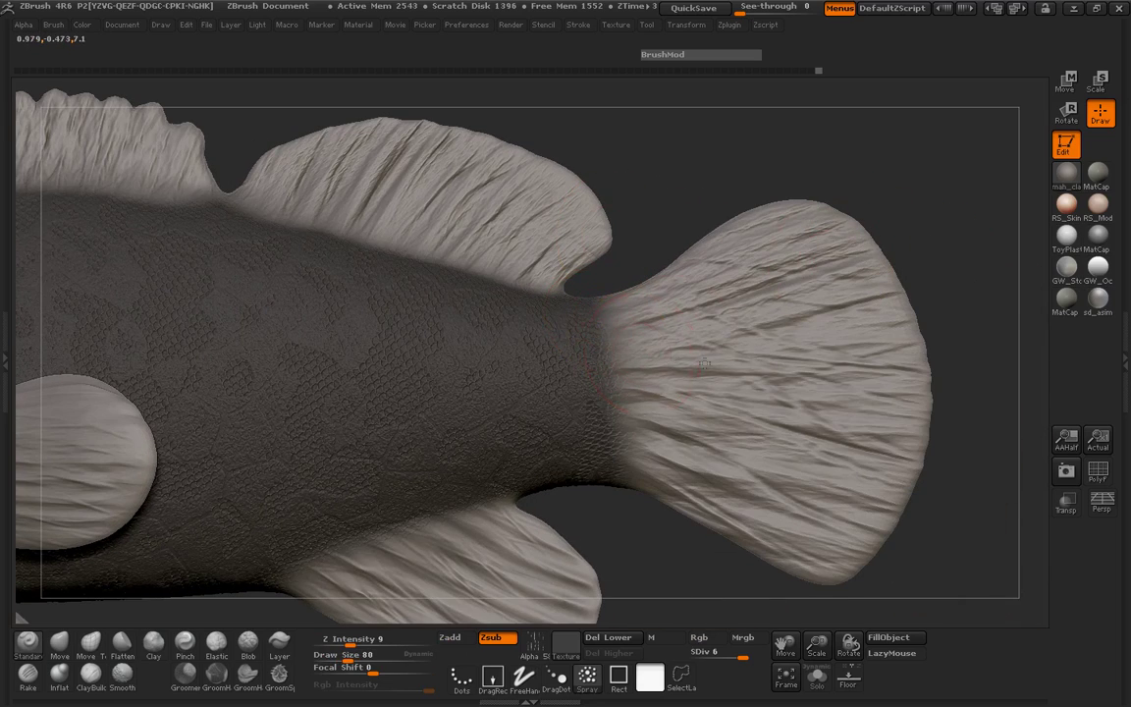
{"action": "left_click_drag", "start_coordinate": [980, 416], "coordinate": [922, 255], "text": "alt"}
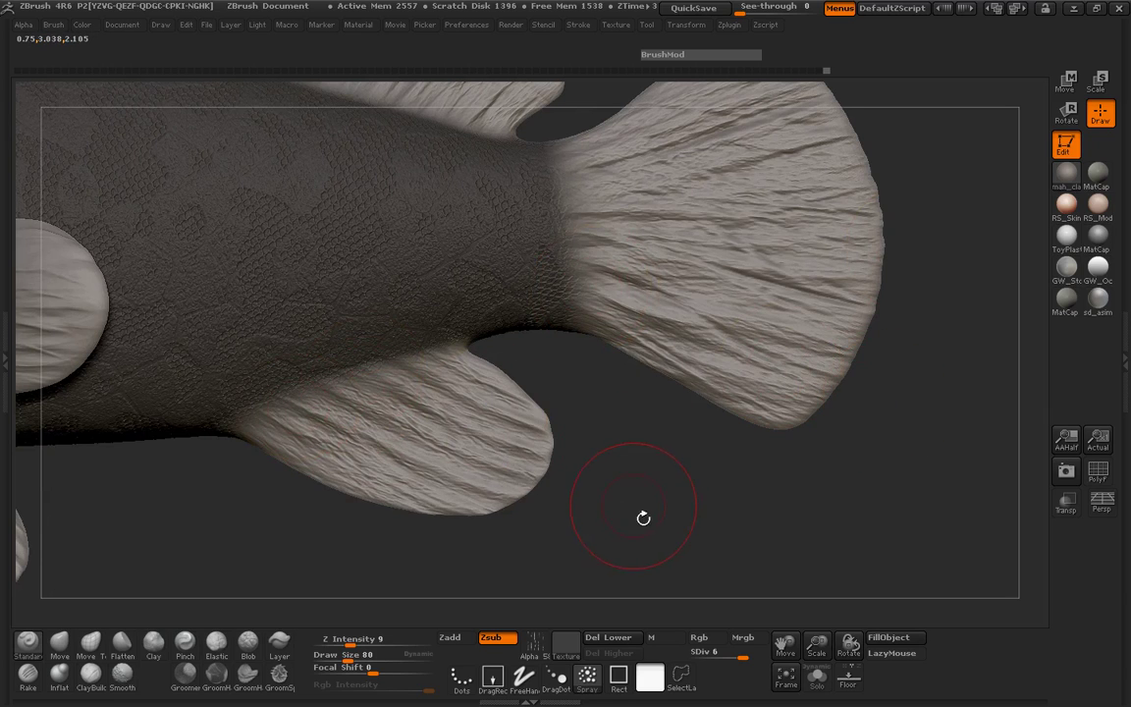
{"action": "left_click_drag", "start_coordinate": [643, 517], "coordinate": [297, 389]}
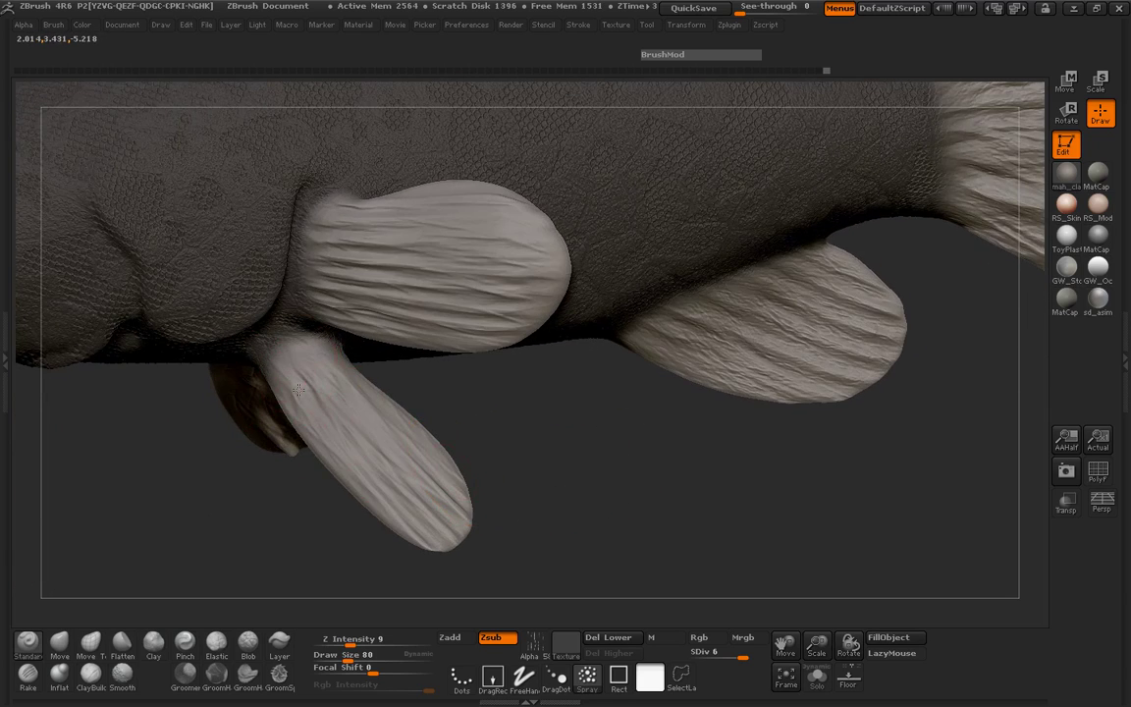
{"action": "left_click_drag", "start_coordinate": [537, 489], "coordinate": [676, 507]}
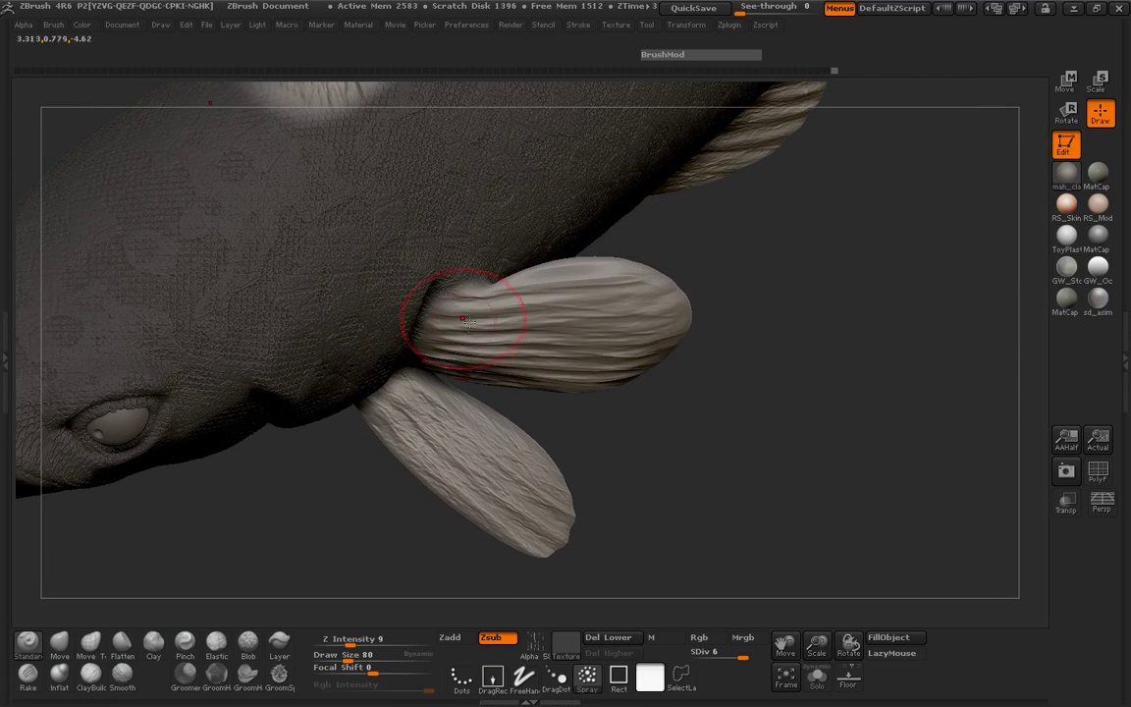
{"action": "left_click_drag", "start_coordinate": [467, 320], "coordinate": [665, 325]}
{"action": "mouse_move", "coordinate": [617, 382]}
{"action": "left_mouse_down"}
{"action": "mouse_move", "coordinate": [729, 403]}
{"action": "mouse_move", "coordinate": [550, 363]}
{"action": "left_mouse_up"}
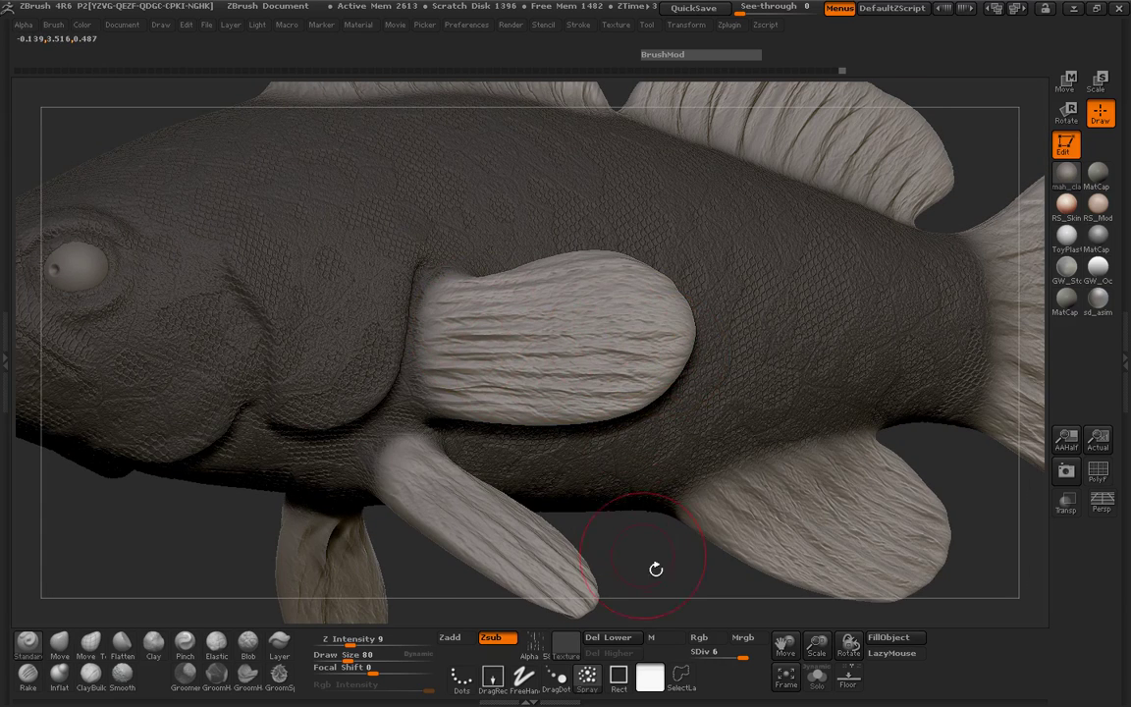
{"action": "mouse_move", "coordinate": [656, 497]}
{"action": "left_mouse_down", "text": "alt"}
{"action": "mouse_move", "coordinate": [297, 446]}
{"action": "mouse_move", "coordinate": [336, 453]}
{"action": "mouse_move", "coordinate": [227, 467]}
{"action": "mouse_move", "coordinate": [273, 504]}
{"action": "mouse_move", "coordinate": [187, 489]}
{"action": "mouse_move", "coordinate": [577, 520]}
{"action": "mouse_move", "coordinate": [389, 357]}
{"action": "left_mouse_up", "text": "alt"}
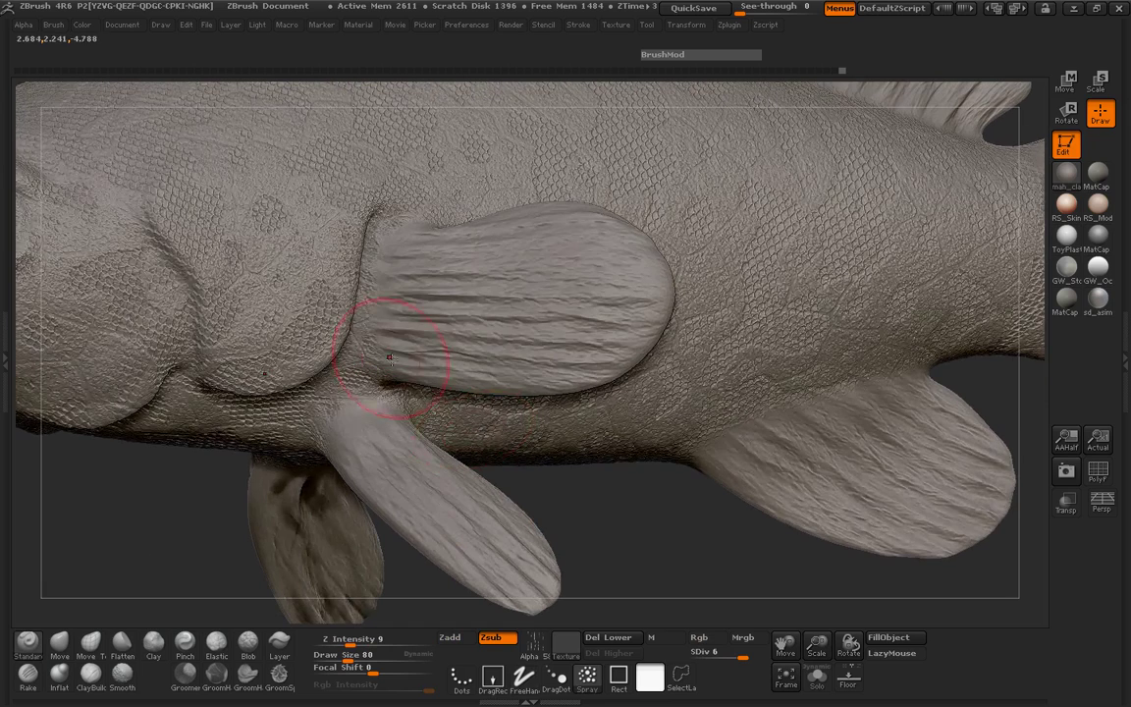
Build up a ClayBuildup ridge at the pectoral fin base and smooth it in.
{"action": "left_click", "coordinate": [91, 673]}
{"action": "key", "text": "space"}
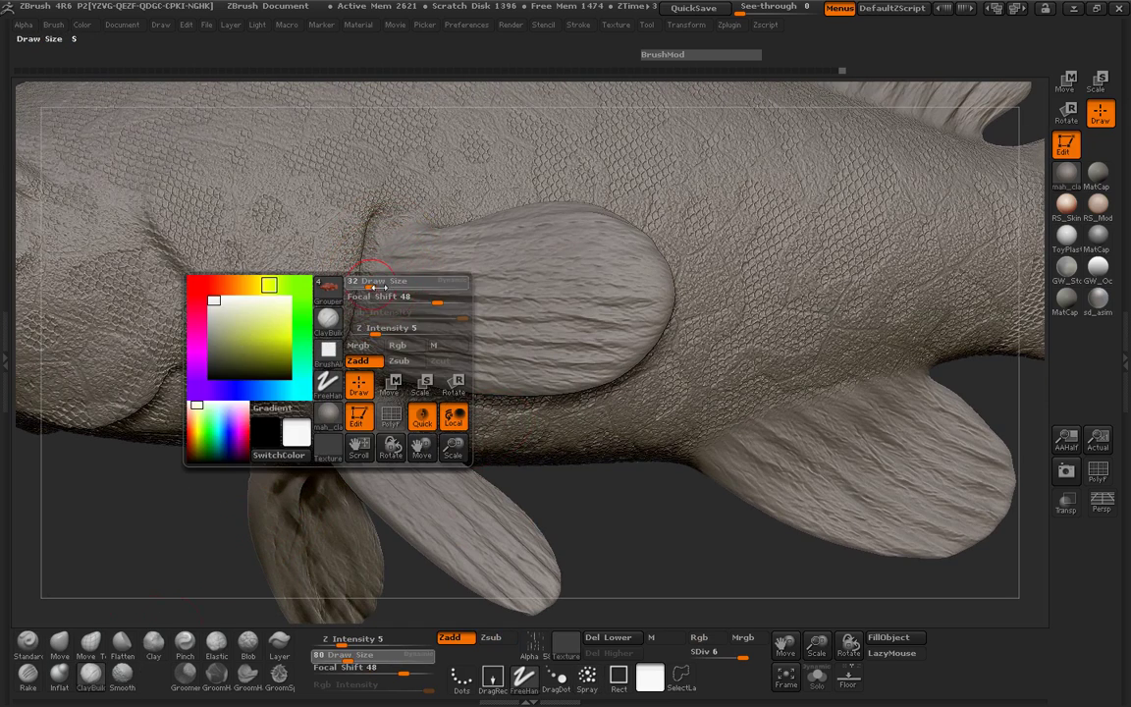
{"action": "left_click_drag", "start_coordinate": [382, 265], "coordinate": [371, 312]}
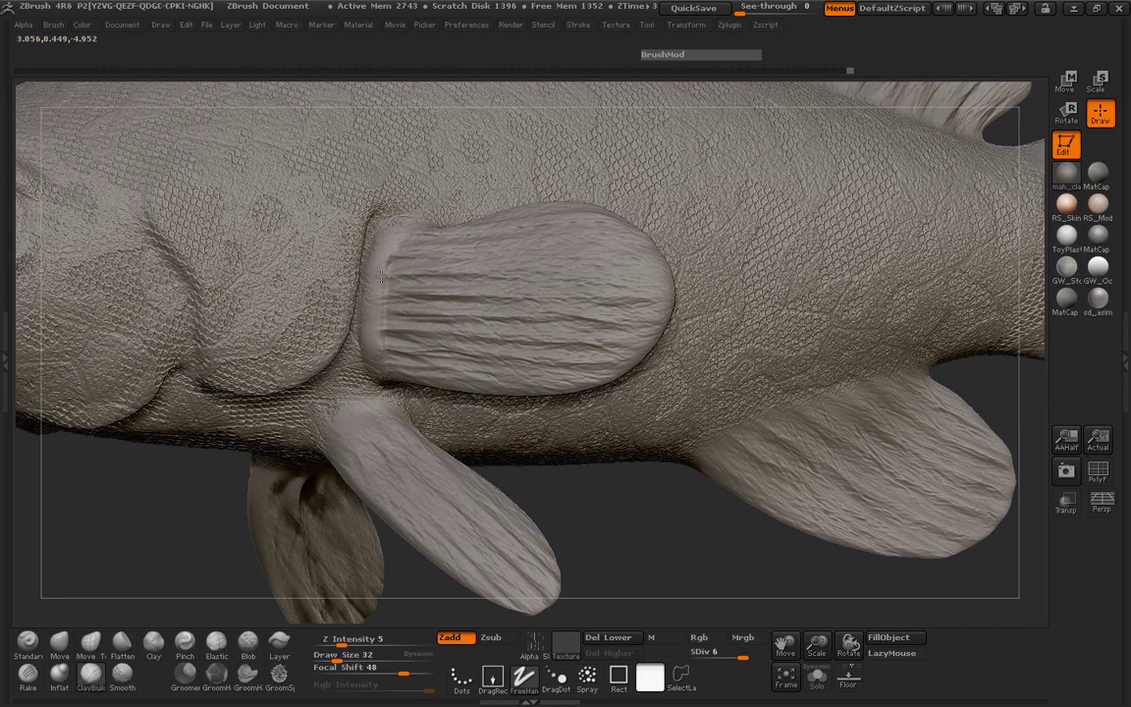
{"action": "left_click_drag", "start_coordinate": [382, 277], "coordinate": [379, 355], "text": "shift"}
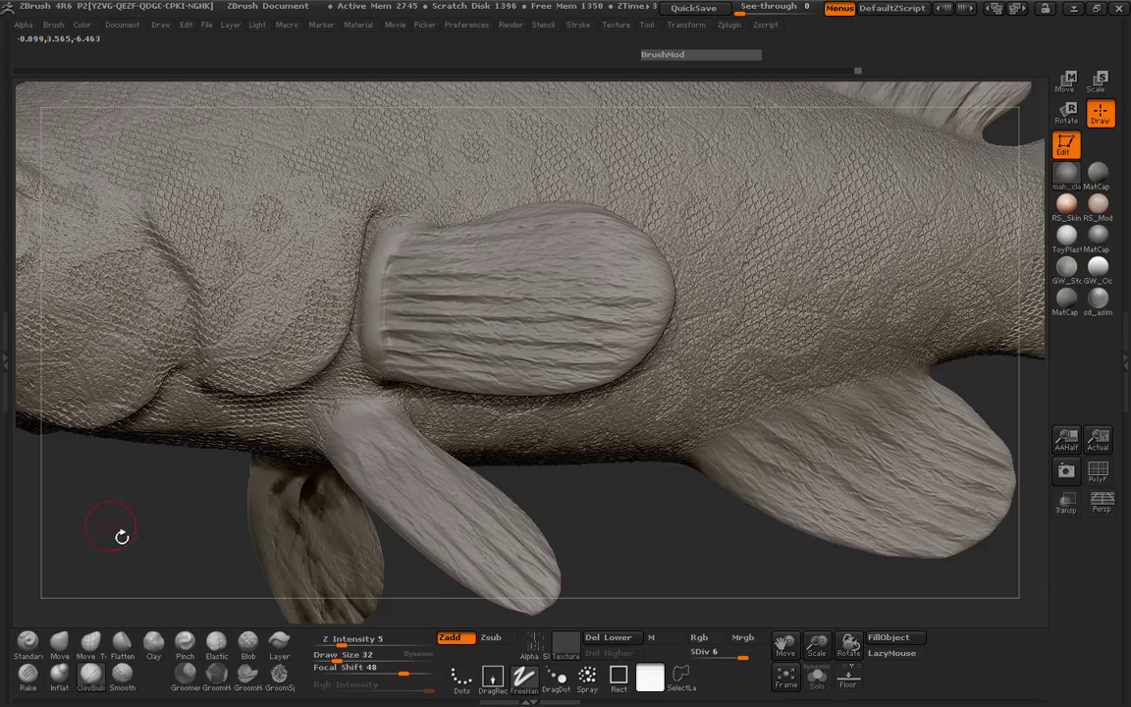
Rotate around the fish to inspect the fin joints from below, front and both sides.
{"action": "mouse_move", "coordinate": [121, 536]}
{"action": "left_mouse_down"}
{"action": "mouse_move", "coordinate": [716, 348]}
{"action": "mouse_move", "coordinate": [667, 353]}
{"action": "mouse_move", "coordinate": [313, 533]}
{"action": "mouse_move", "coordinate": [343, 419]}
{"action": "left_mouse_up"}
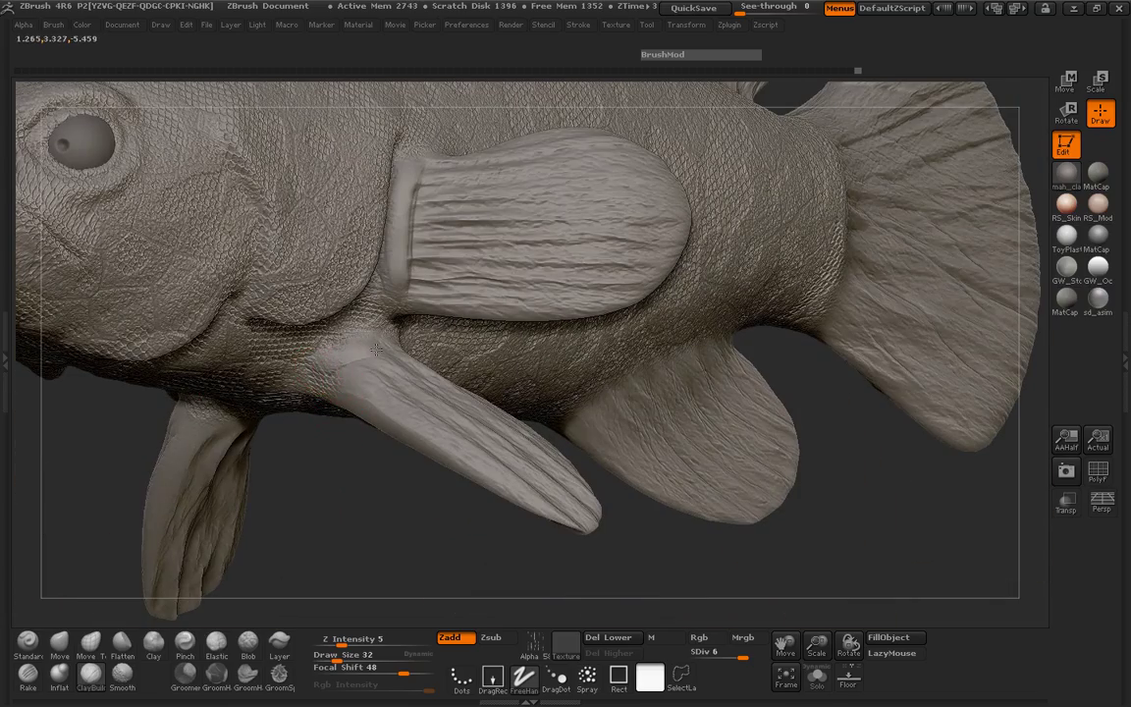
{"action": "left_click_drag", "start_coordinate": [339, 473], "coordinate": [306, 373]}
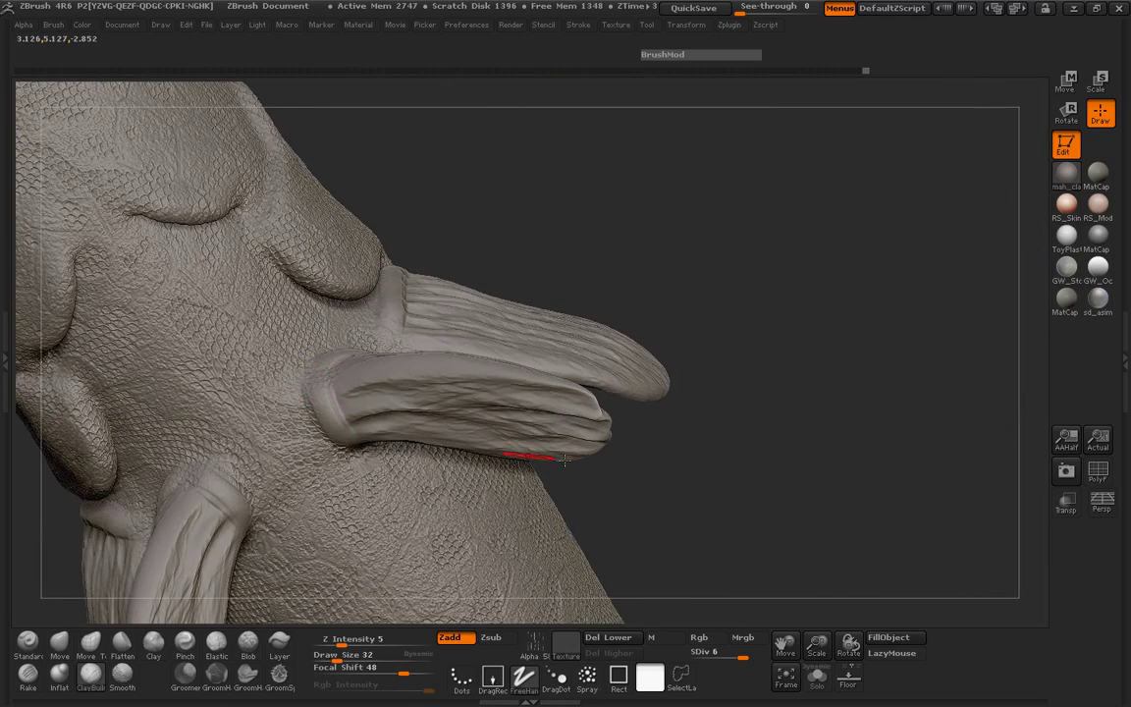
{"action": "left_click_drag", "start_coordinate": [517, 455], "coordinate": [310, 398]}
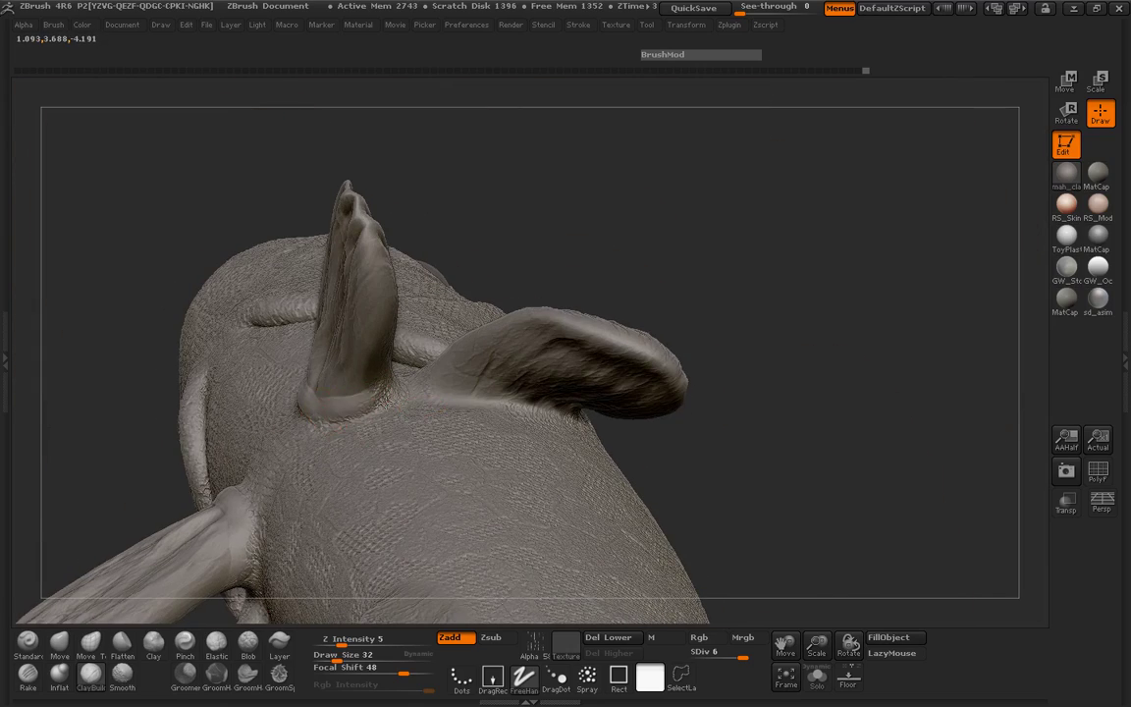
{"action": "left_click_drag", "start_coordinate": [655, 233], "coordinate": [432, 368]}
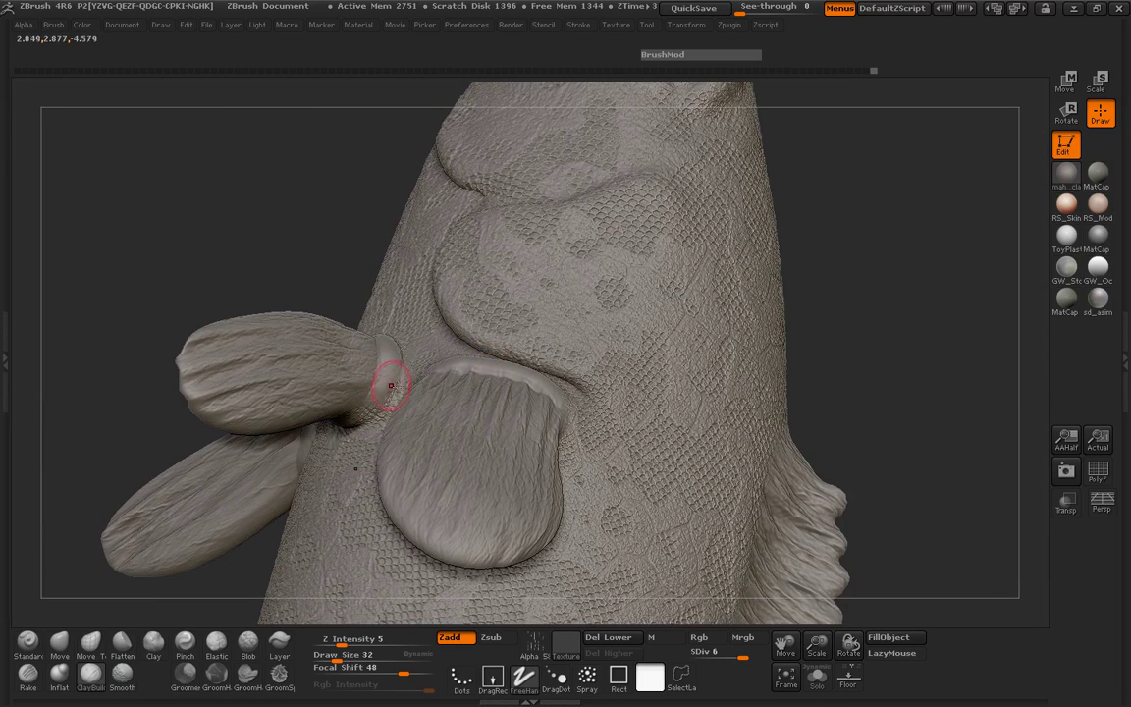
{"action": "mouse_move", "coordinate": [397, 353]}
{"action": "left_mouse_down"}
{"action": "mouse_move", "coordinate": [764, 432]}
{"action": "mouse_move", "coordinate": [703, 291]}
{"action": "mouse_move", "coordinate": [558, 259]}
{"action": "mouse_move", "coordinate": [409, 491]}
{"action": "left_mouse_up"}
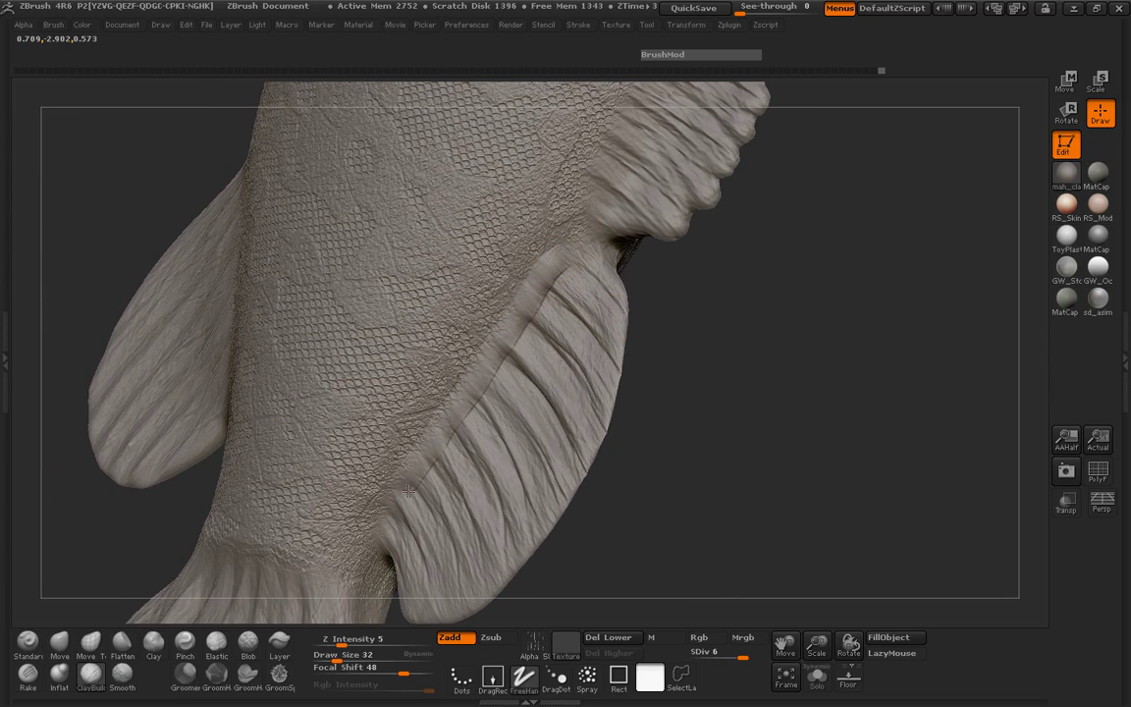
{"action": "mouse_move", "coordinate": [391, 539]}
{"action": "left_mouse_down"}
{"action": "mouse_move", "coordinate": [497, 259]}
{"action": "mouse_move", "coordinate": [622, 260]}
{"action": "left_mouse_up"}
{"action": "mouse_move", "coordinate": [834, 294]}
{"action": "left_mouse_down"}
{"action": "mouse_move", "coordinate": [786, 239]}
{"action": "mouse_move", "coordinate": [747, 325]}
{"action": "mouse_move", "coordinate": [550, 145]}
{"action": "mouse_move", "coordinate": [576, 138]}
{"action": "left_mouse_up"}
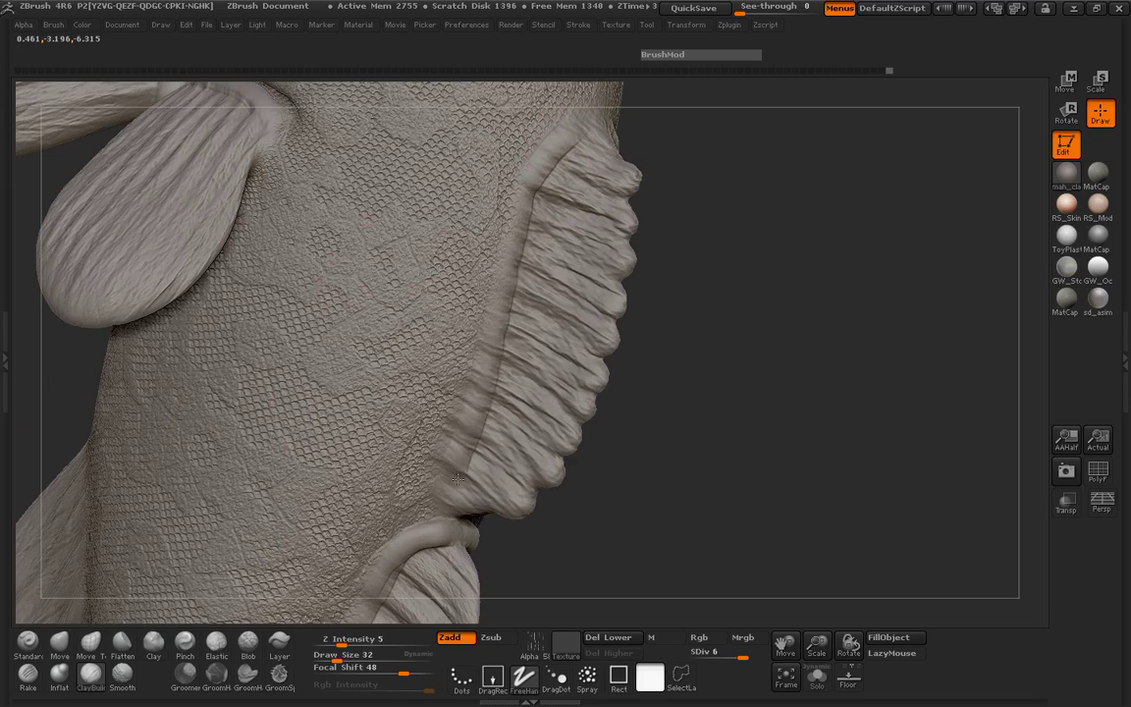
{"action": "mouse_move", "coordinate": [457, 479]}
{"action": "left_mouse_down"}
{"action": "mouse_move", "coordinate": [663, 434]}
{"action": "mouse_move", "coordinate": [429, 349]}
{"action": "mouse_move", "coordinate": [215, 245]}
{"action": "mouse_move", "coordinate": [567, 253]}
{"action": "left_mouse_up"}
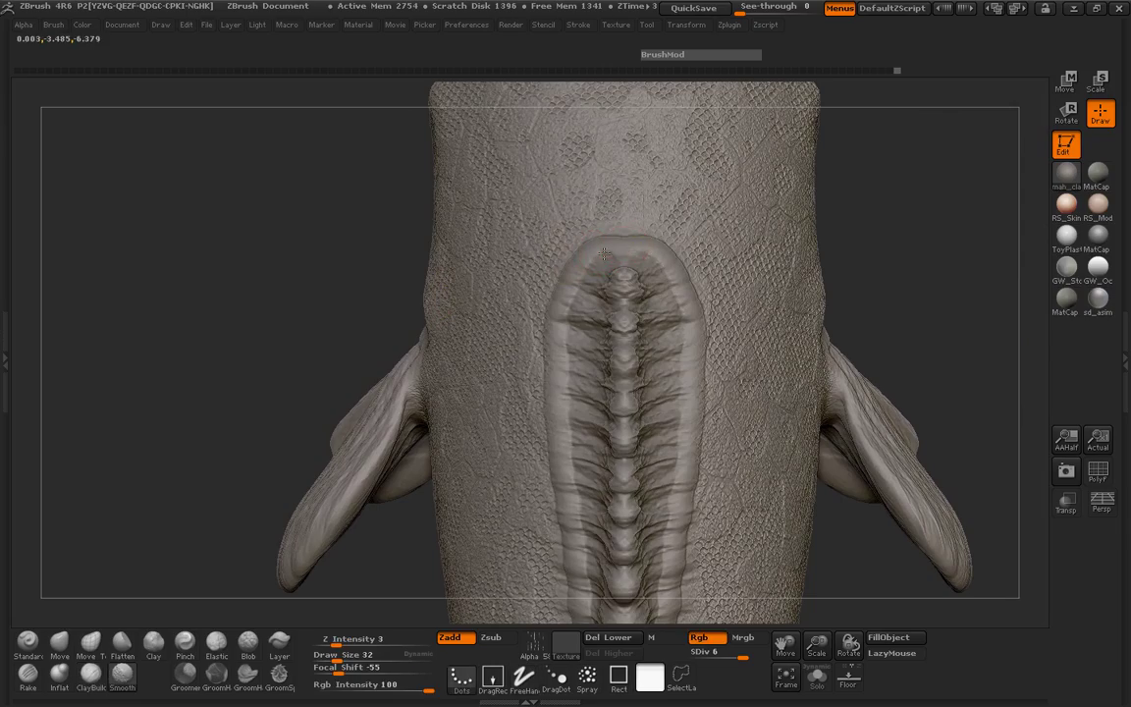
{"action": "mouse_move", "coordinate": [321, 297]}
{"action": "left_mouse_down"}
{"action": "mouse_move", "coordinate": [788, 278]}
{"action": "mouse_move", "coordinate": [911, 318]}
{"action": "mouse_move", "coordinate": [840, 303]}
{"action": "mouse_move", "coordinate": [858, 332]}
{"action": "mouse_move", "coordinate": [837, 306]}
{"action": "mouse_move", "coordinate": [858, 294]}
{"action": "mouse_move", "coordinate": [488, 270]}
{"action": "mouse_move", "coordinate": [303, 233]}
{"action": "left_mouse_up"}
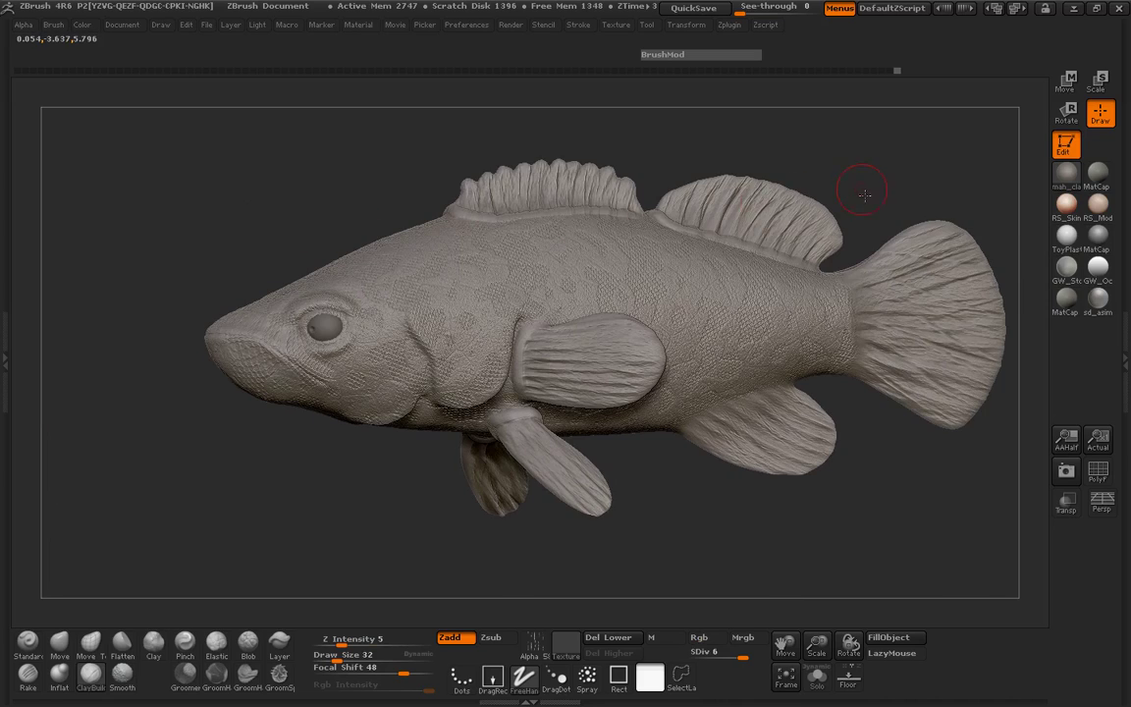
{"action": "mouse_move", "coordinate": [862, 195]}
{"action": "left_mouse_down"}
{"action": "mouse_move", "coordinate": [797, 222]}
{"action": "mouse_move", "coordinate": [808, 226]}
{"action": "mouse_move", "coordinate": [797, 226]}
{"action": "mouse_move", "coordinate": [709, 475]}
{"action": "left_mouse_up"}
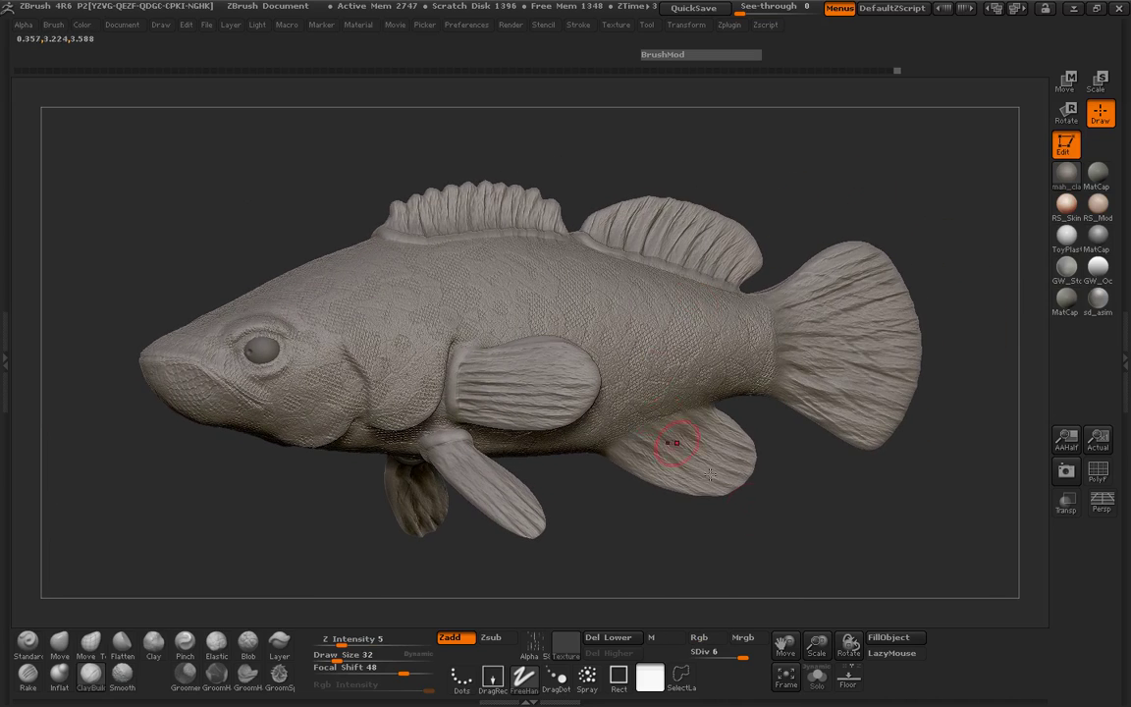
{"action": "mouse_move", "coordinate": [824, 543]}
{"action": "left_mouse_down"}
{"action": "mouse_move", "coordinate": [833, 503]}
{"action": "mouse_move", "coordinate": [846, 499]}
{"action": "left_mouse_up"}
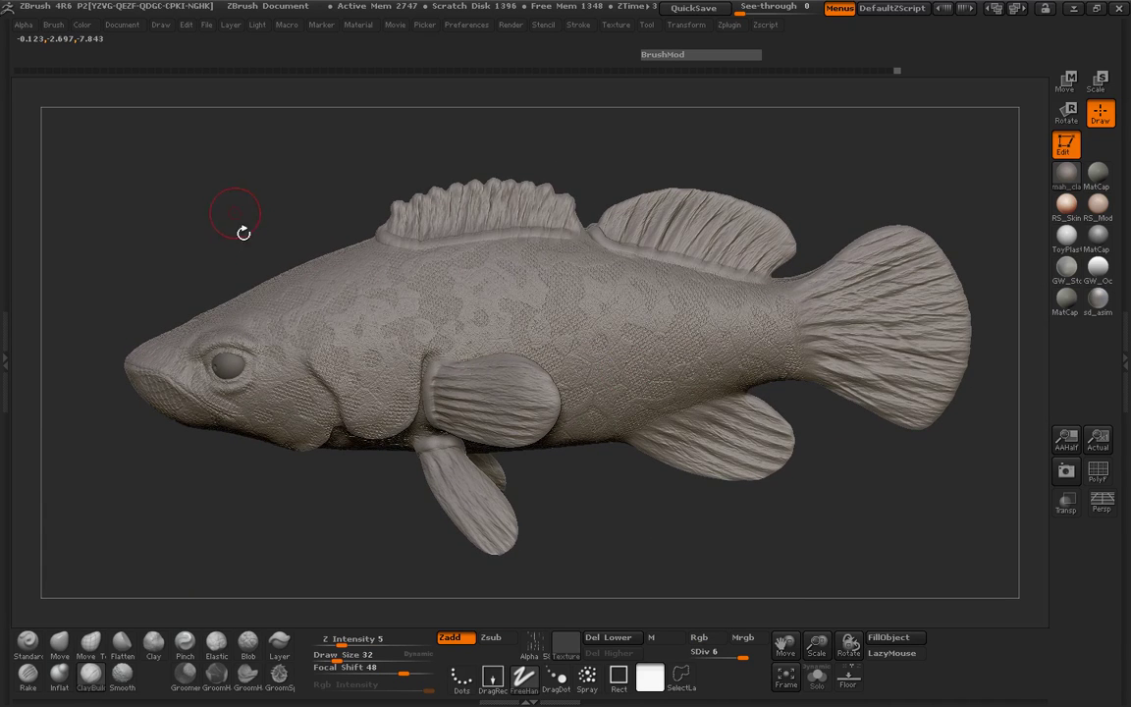
{"action": "left_click_drag", "start_coordinate": [244, 232], "coordinate": [334, 322]}
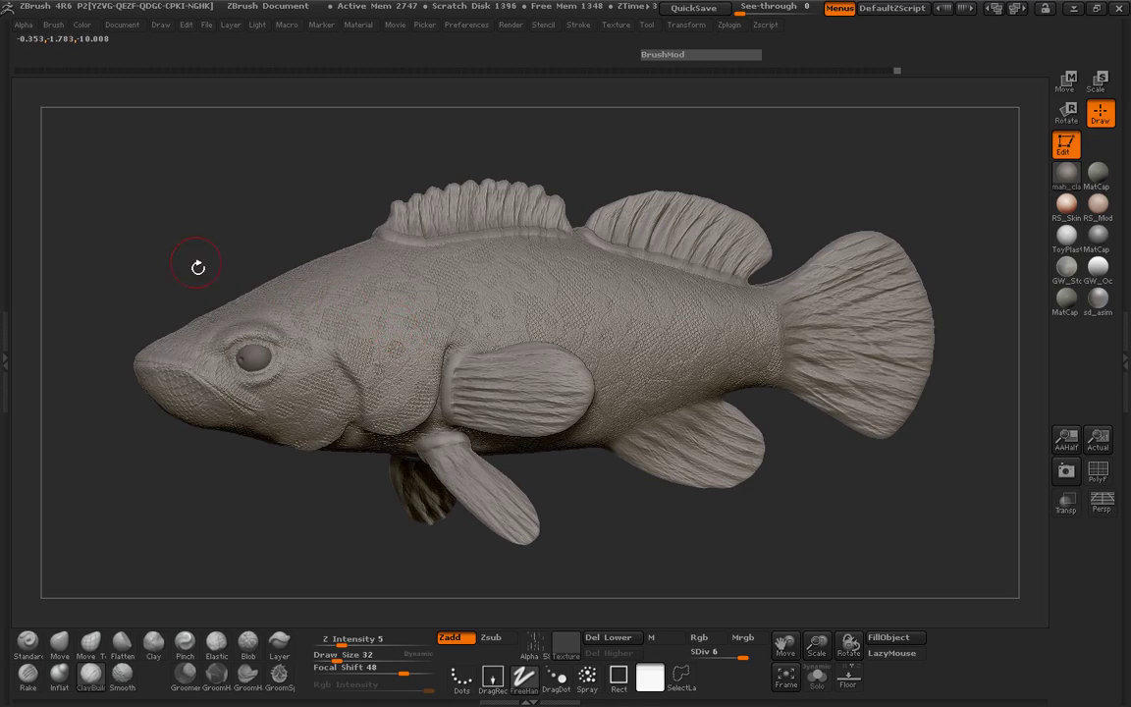
{"action": "mouse_move", "coordinate": [197, 266]}
{"action": "left_mouse_down"}
{"action": "mouse_move", "coordinate": [543, 262]}
{"action": "mouse_move", "coordinate": [719, 291]}
{"action": "mouse_move", "coordinate": [728, 310]}
{"action": "mouse_move", "coordinate": [434, 245]}
{"action": "mouse_move", "coordinate": [392, 282]}
{"action": "left_mouse_up"}
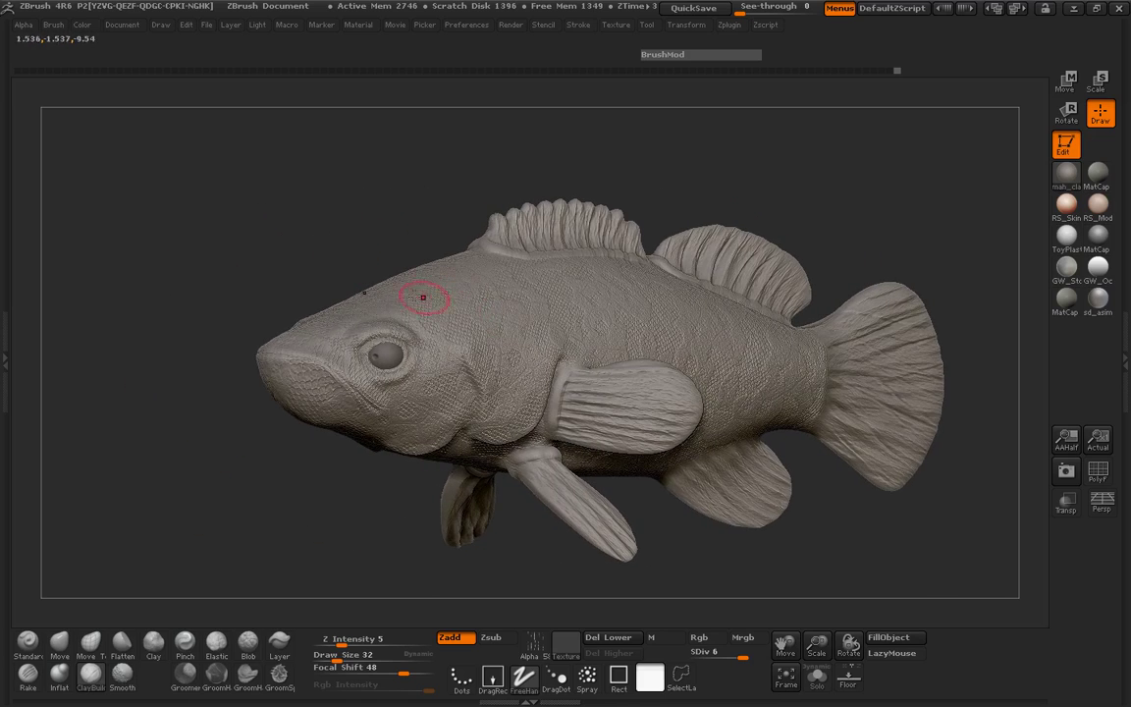
{"action": "left_click_drag", "start_coordinate": [305, 228], "coordinate": [282, 257]}
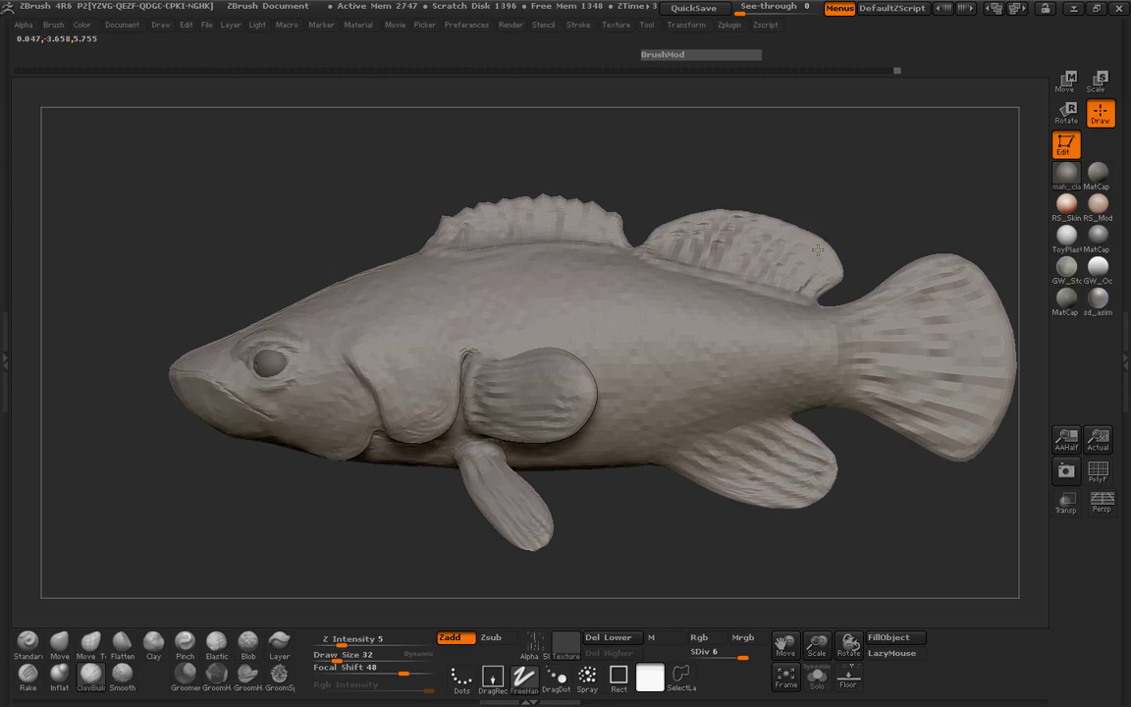
{"action": "mouse_move", "coordinate": [817, 250]}
{"action": "left_mouse_down"}
{"action": "mouse_move", "coordinate": [840, 252]}
{"action": "mouse_move", "coordinate": [849, 272]}
{"action": "mouse_move", "coordinate": [810, 235]}
{"action": "mouse_move", "coordinate": [284, 257]}
{"action": "left_mouse_up"}
{"action": "mouse_move", "coordinate": [412, 258]}
{"action": "left_mouse_down"}
{"action": "mouse_move", "coordinate": [273, 253]}
{"action": "mouse_move", "coordinate": [581, 295]}
{"action": "left_mouse_up"}
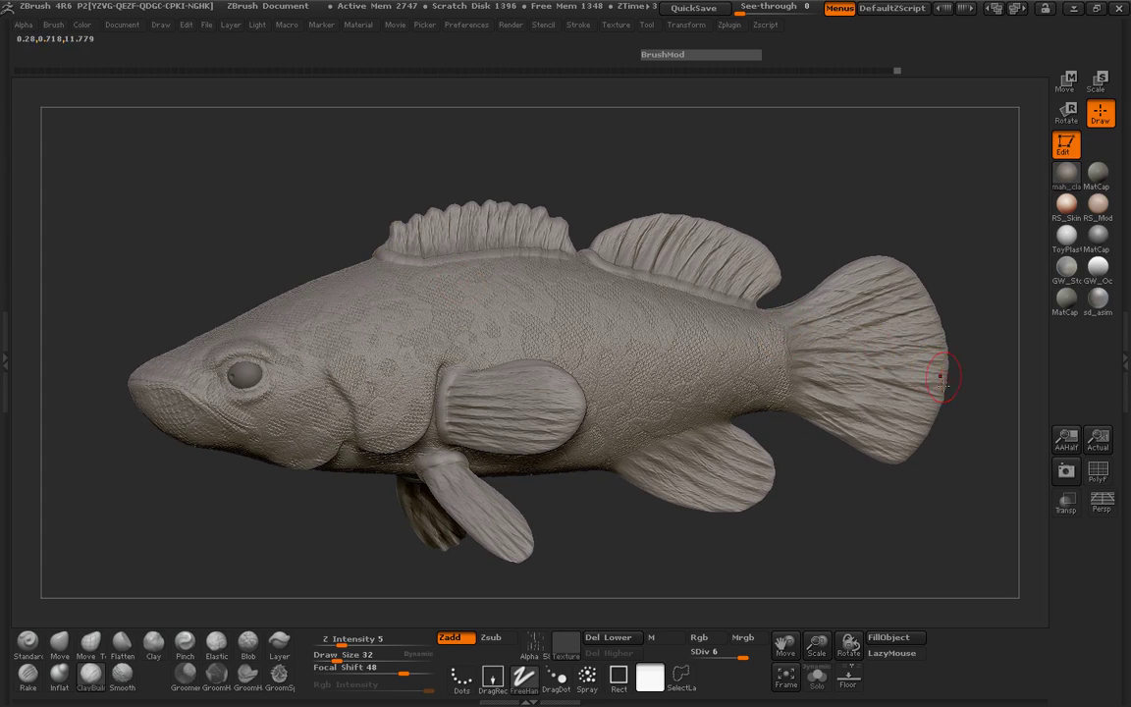